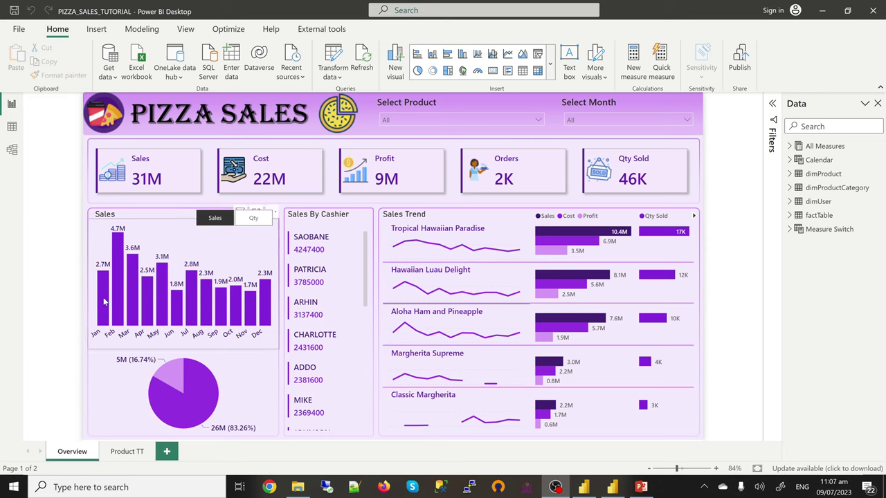
Switch the dashboard's Sales/Qty slicer to Qty, then bring up the blank untitled report.
{"action": "mouse_move", "coordinate": [103, 296]}
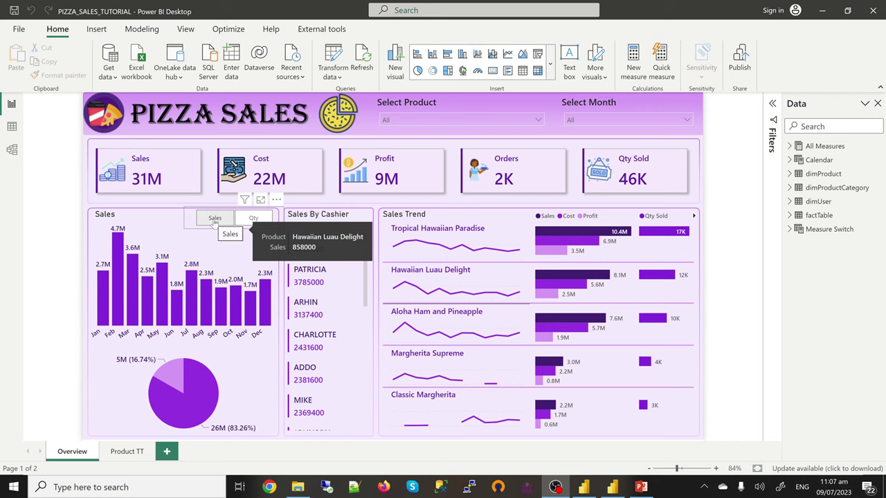
{"action": "left_click", "coordinate": [216, 222]}
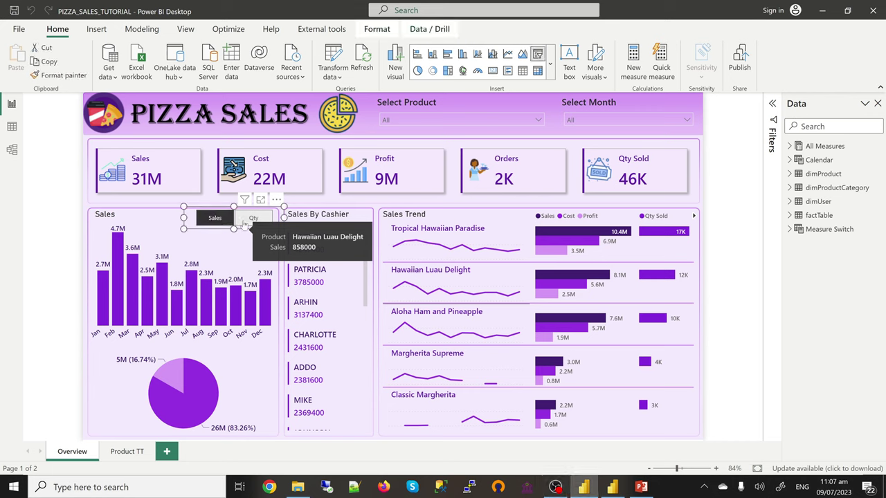
{"action": "left_click", "coordinate": [252, 220]}
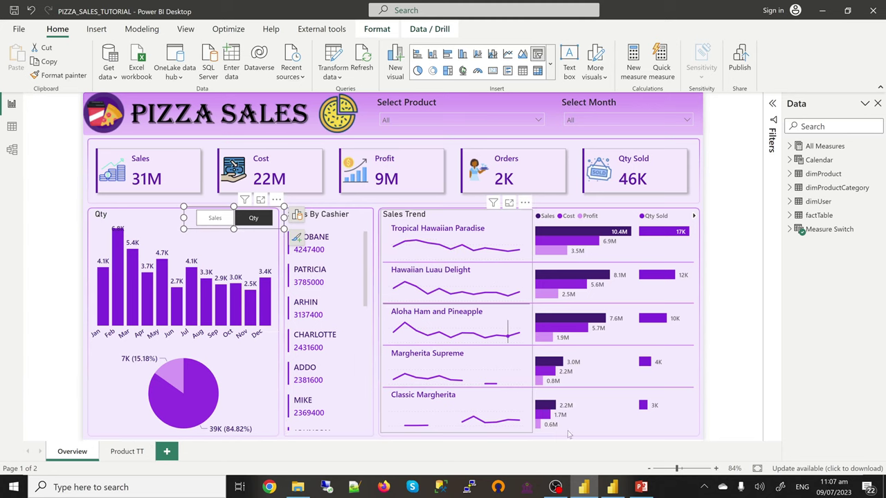
{"action": "left_click", "coordinate": [612, 485]}
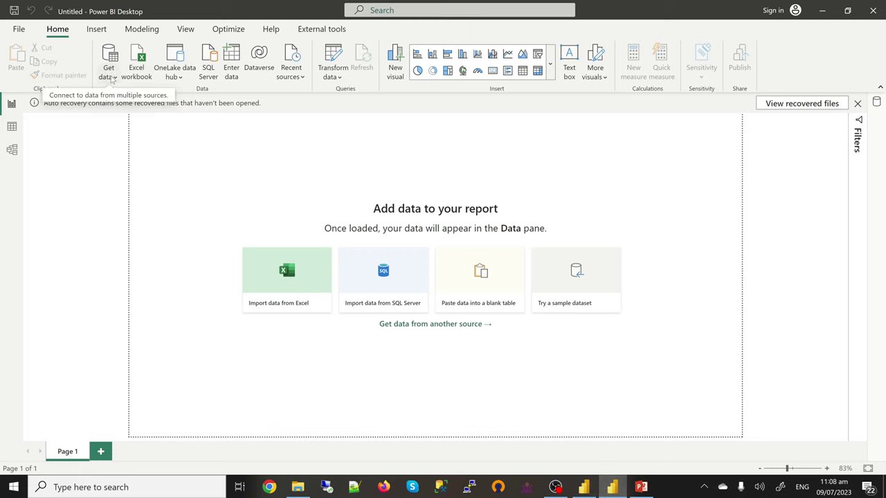
Choose a Text/CSV source and pick Sales.csv from the PIZZA_SALES folder.
{"action": "left_click", "coordinate": [113, 80]}
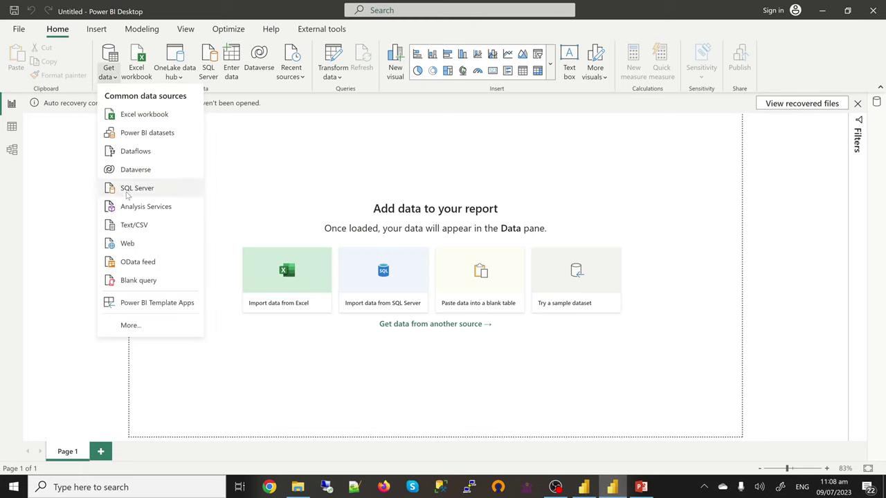
{"action": "left_click", "coordinate": [131, 225]}
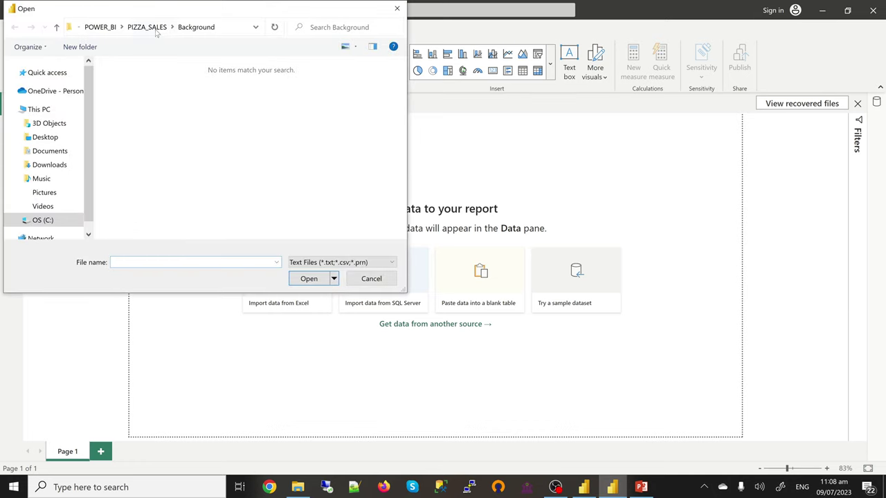
{"action": "left_click", "coordinate": [147, 28]}
{"action": "left_click", "coordinate": [139, 111]}
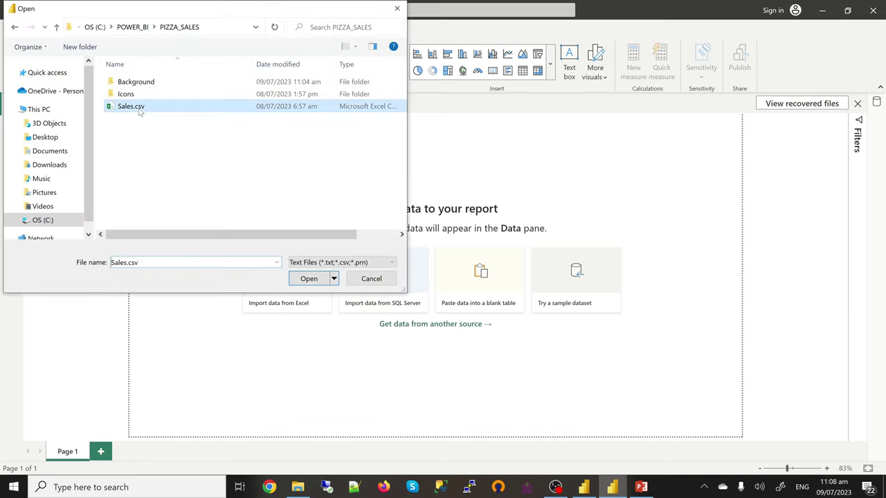
{"action": "left_click", "coordinate": [308, 280]}
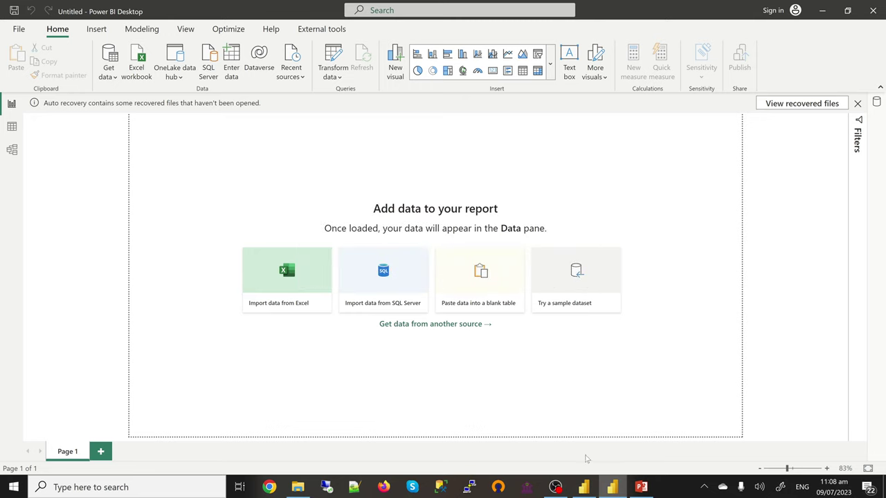
View the PIZZA SALES Background.pptx slide in PowerPoint, then return to the Sales.csv preview.
{"action": "left_click", "coordinate": [641, 489]}
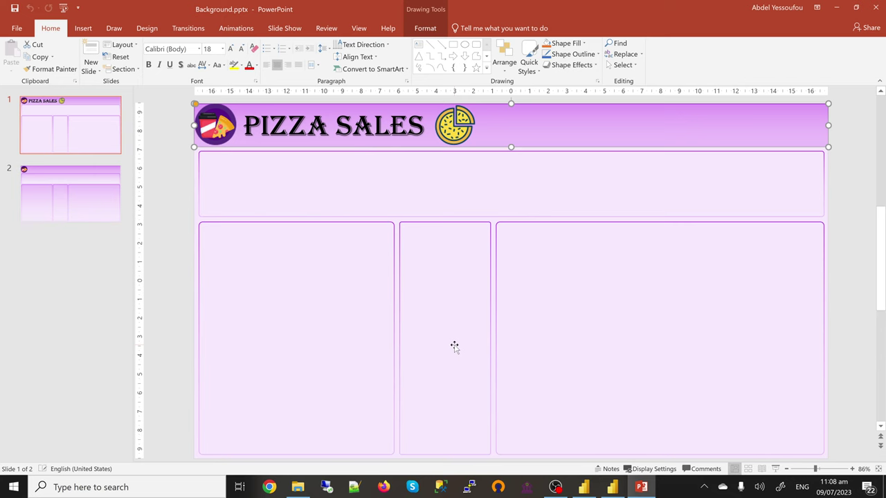
{"action": "left_click", "coordinate": [611, 487]}
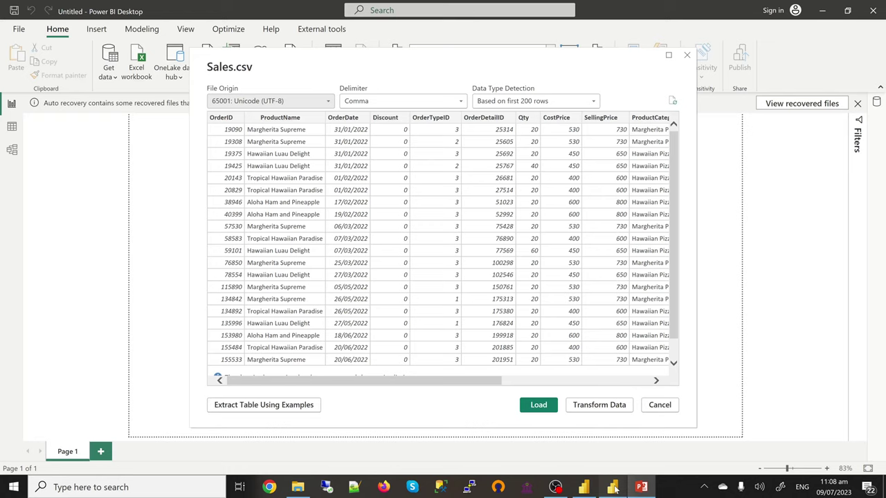
Load Sales.csv into Power Query Editor and scroll across all 14 columns.
{"action": "left_click", "coordinate": [593, 411]}
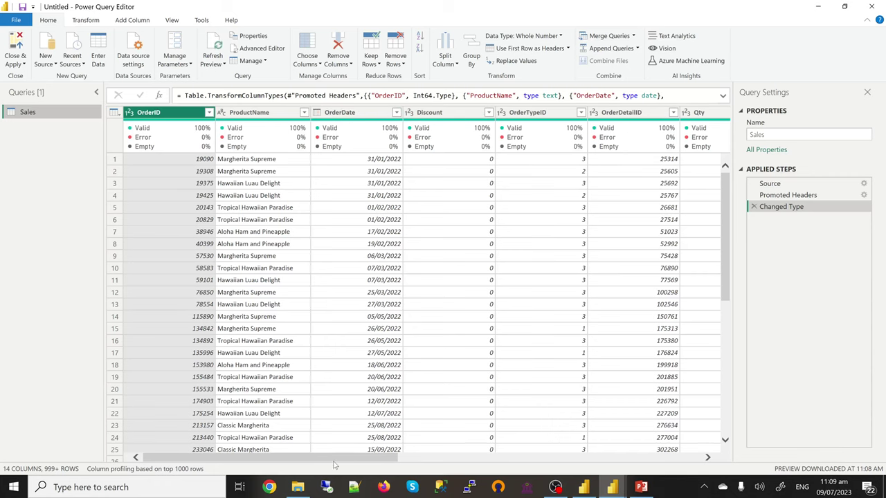
{"action": "left_click_drag", "start_coordinate": [345, 461], "coordinate": [430, 459]}
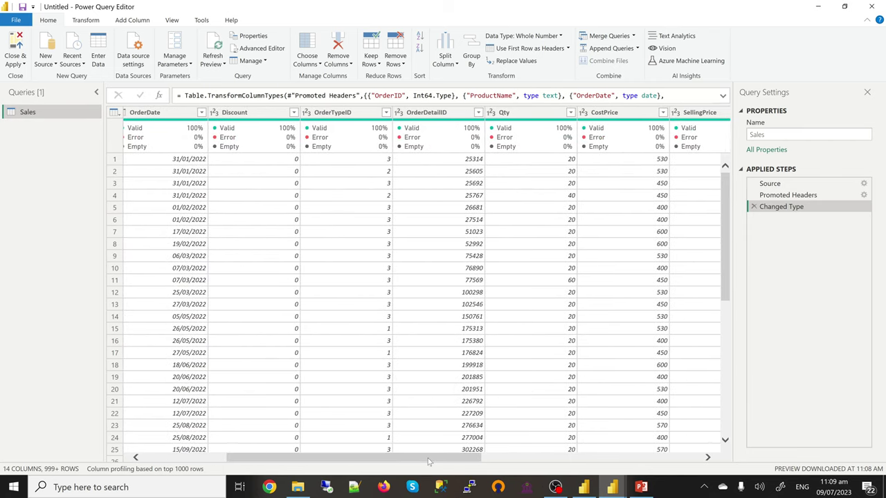
{"action": "left_click_drag", "start_coordinate": [474, 460], "coordinate": [610, 459]}
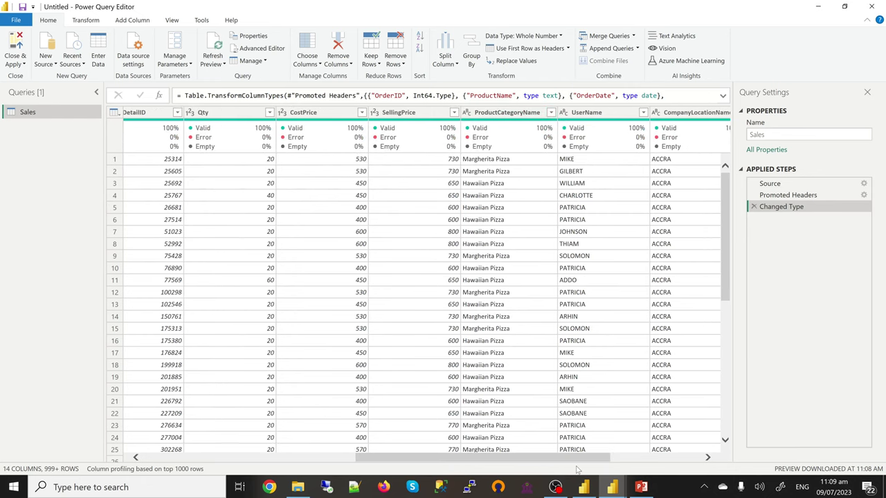
{"action": "left_click_drag", "start_coordinate": [583, 459], "coordinate": [342, 462]}
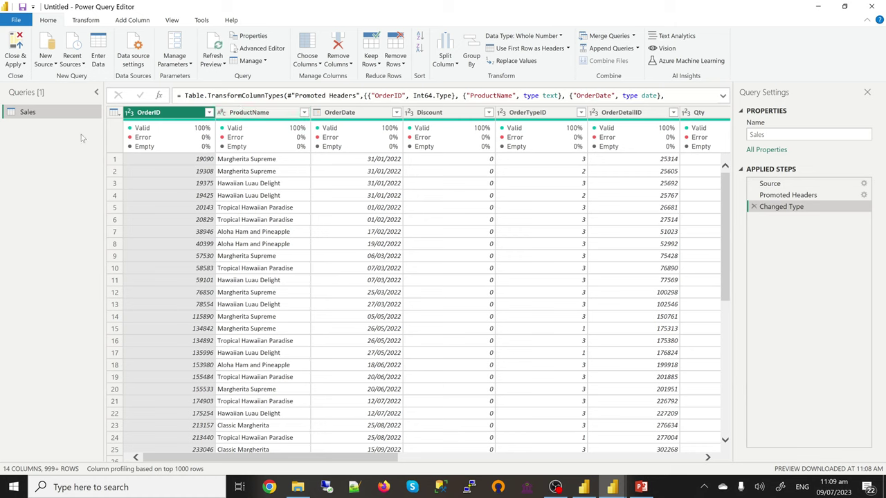
Duplicate the Sales query and name the copy dimProduct.
{"action": "left_click", "coordinate": [47, 114]}
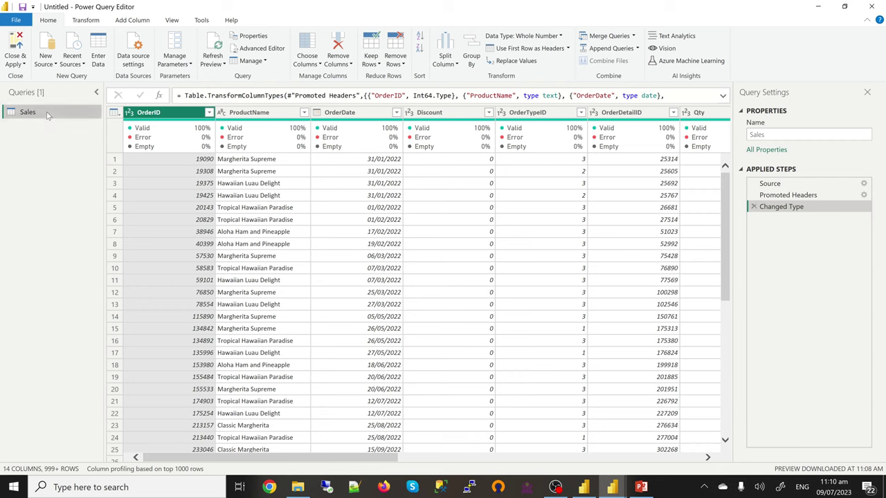
{"action": "right_click", "coordinate": [47, 115]}
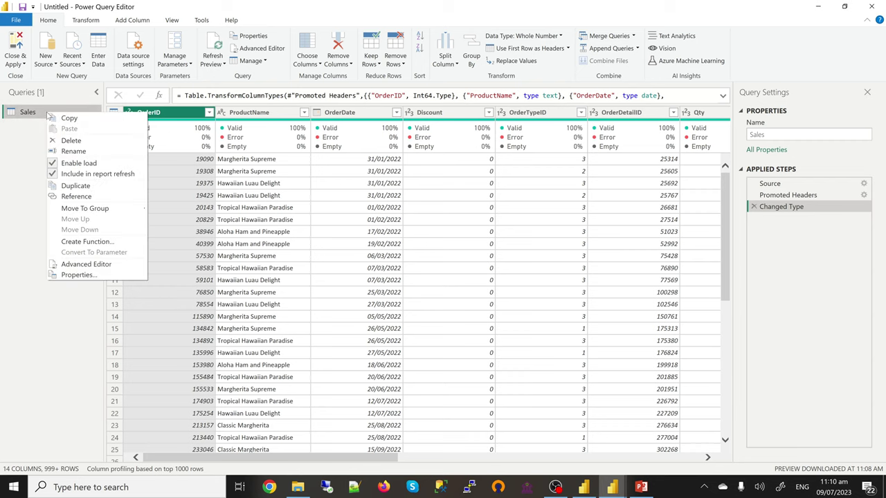
{"action": "left_click", "coordinate": [77, 186]}
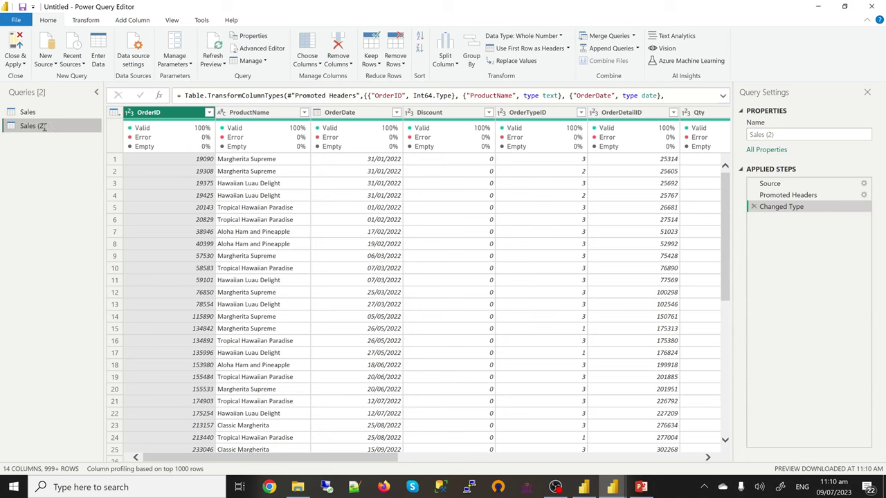
{"action": "double_click", "coordinate": [43, 127]}
{"action": "type", "text": "DIM"}
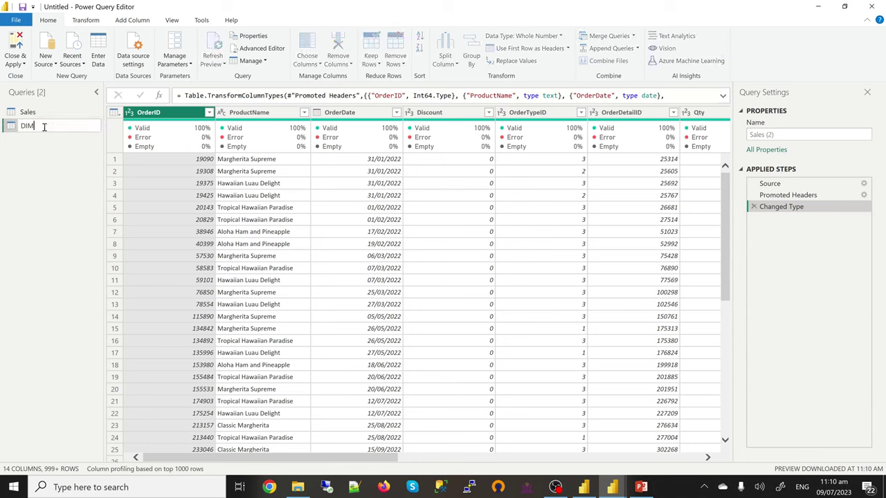
{"action": "key", "text": "BackSpace"}
{"action": "key", "text": "BackSpace"}
{"action": "key", "text": "BackSpace"}
{"action": "type", "text": "dimProduct"}
{"action": "key", "text": "Return"}
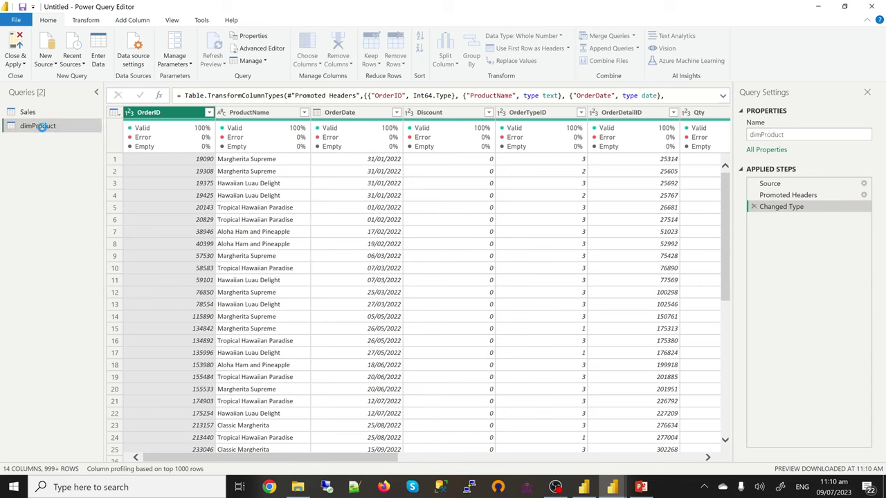
Keep only ProductName and ProductCategoryName, then remove duplicate product names.
{"action": "left_click", "coordinate": [270, 115]}
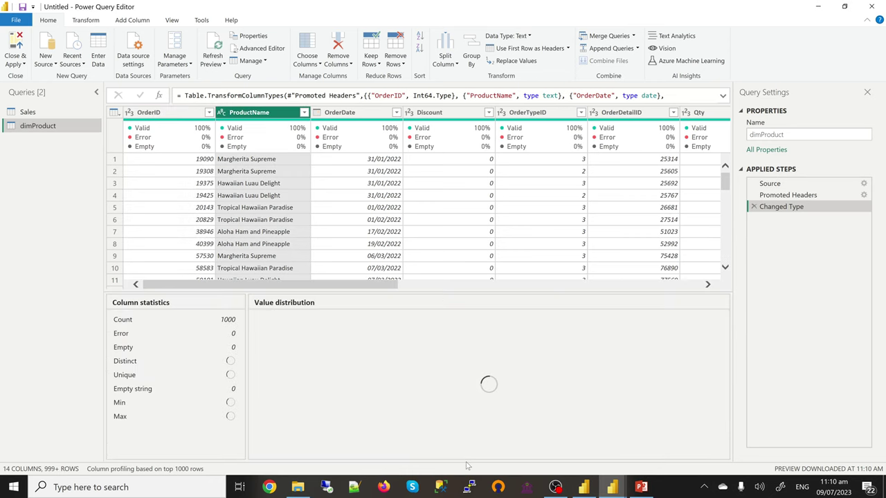
{"action": "left_click_drag", "start_coordinate": [365, 286], "coordinate": [585, 277]}
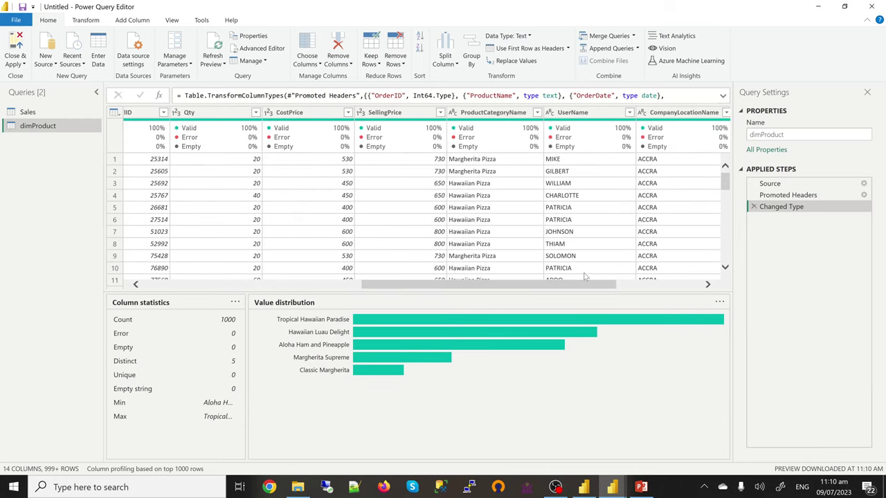
{"action": "left_click", "coordinate": [502, 115]}
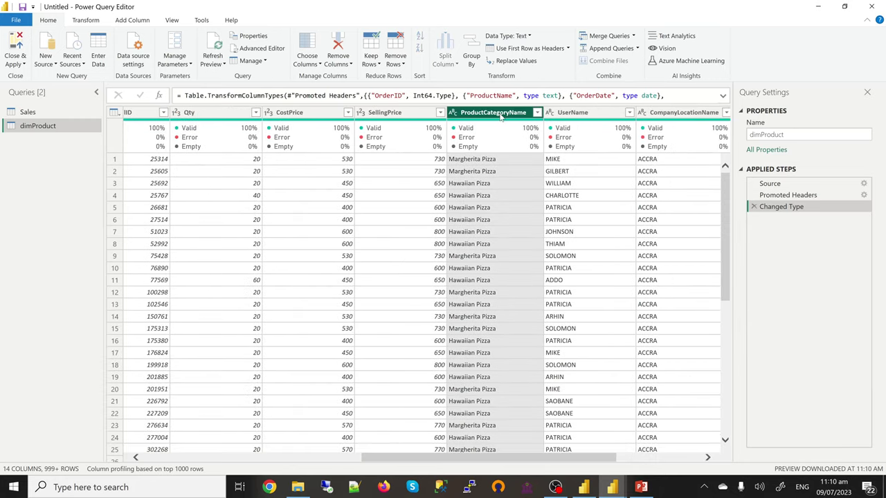
{"action": "right_click", "coordinate": [501, 117]}
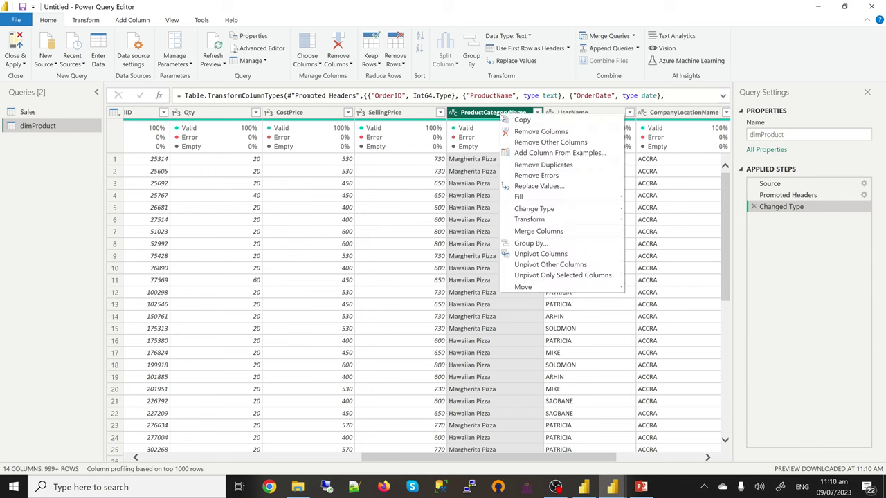
{"action": "left_click", "coordinate": [525, 144]}
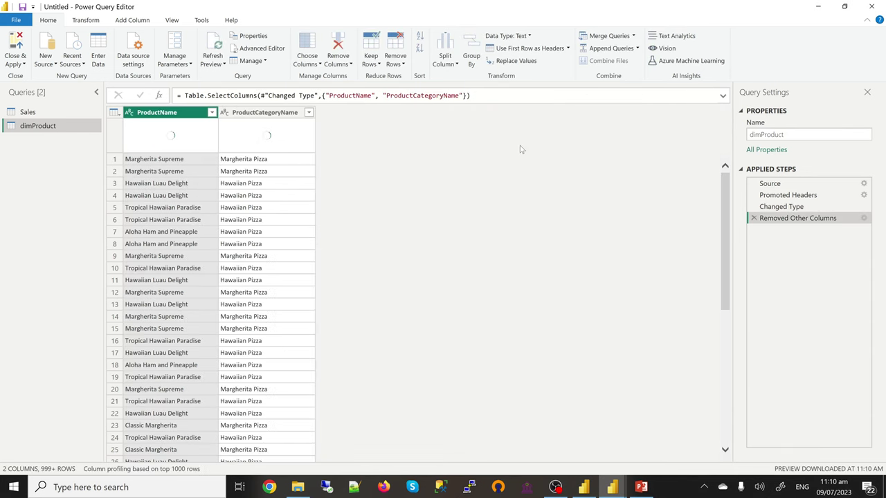
{"action": "right_click", "coordinate": [163, 116]}
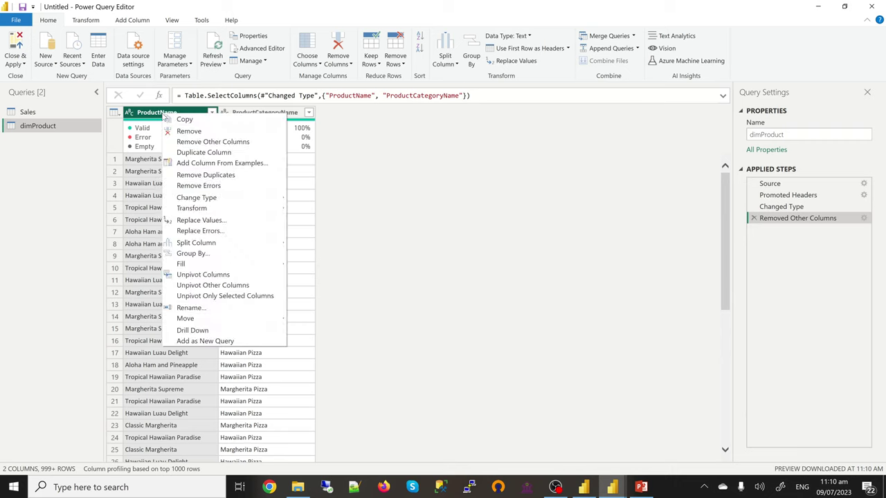
{"action": "left_click", "coordinate": [201, 176]}
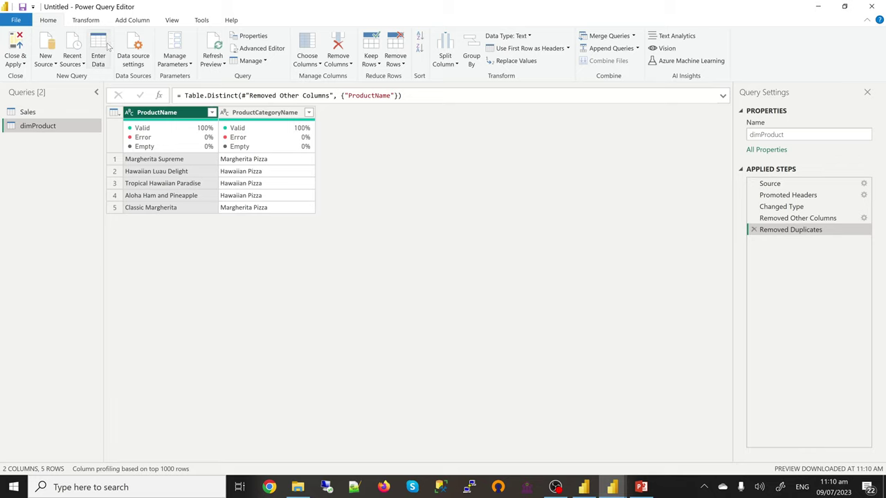
Add an index column from 1, move it first, and rename it ProductID.
{"action": "left_click", "coordinate": [142, 21]}
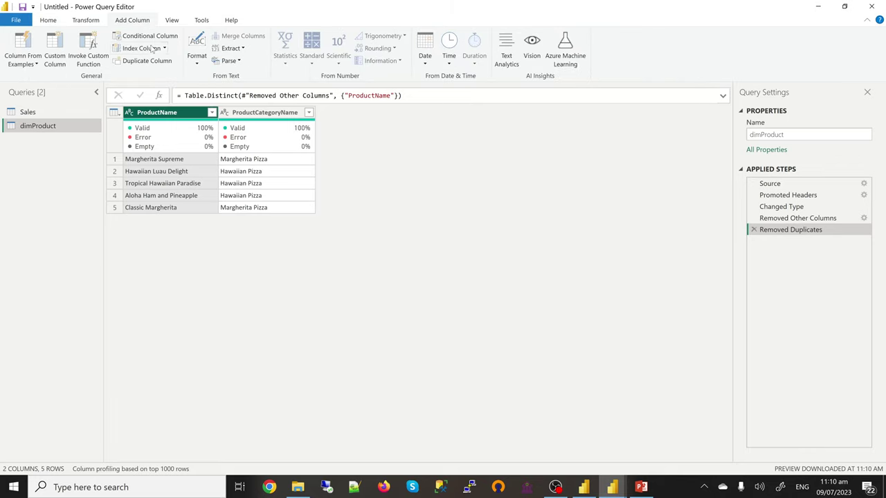
{"action": "left_click", "coordinate": [165, 49]}
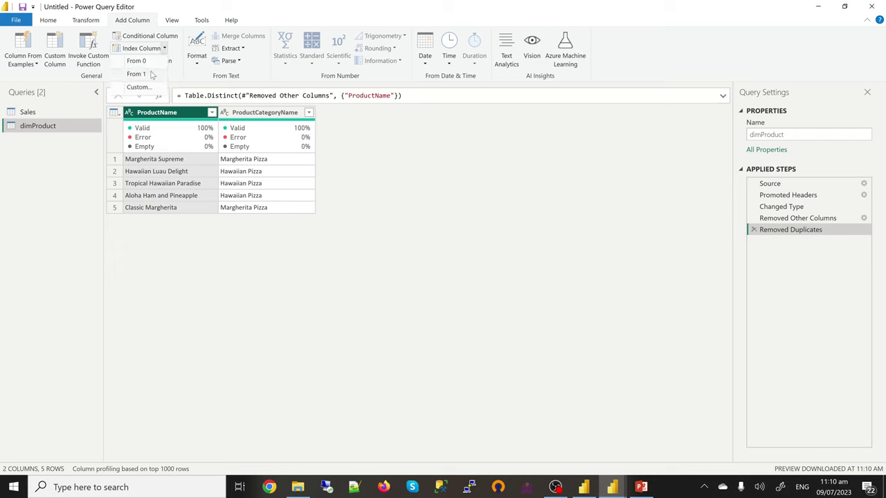
{"action": "left_click", "coordinate": [153, 74]}
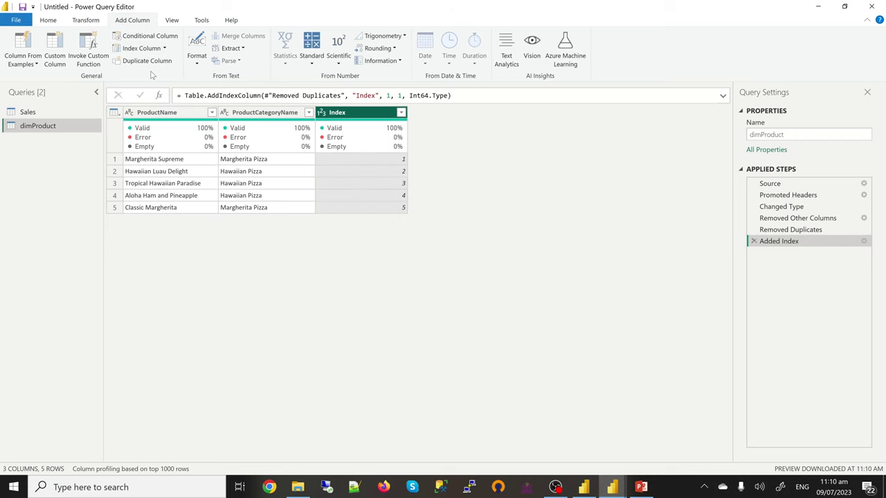
{"action": "left_click_drag", "start_coordinate": [323, 113], "coordinate": [134, 114]}
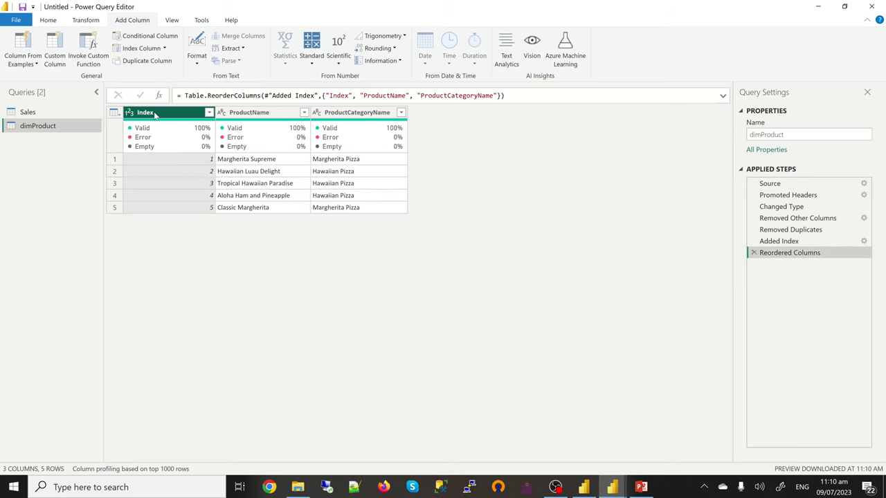
{"action": "double_click", "coordinate": [155, 114]}
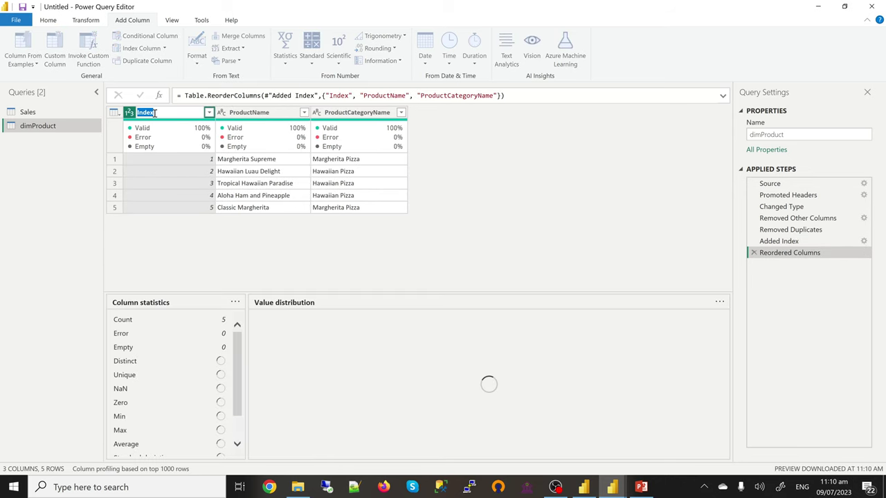
{"action": "type", "text": "ProductID"}
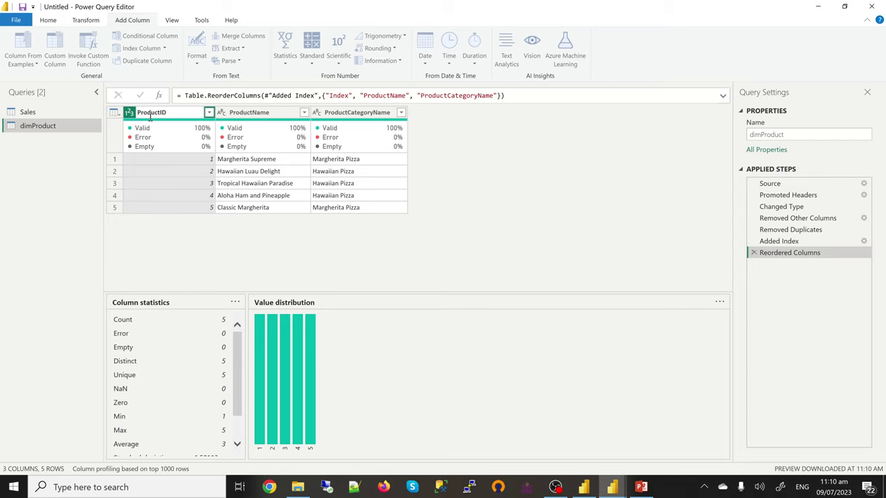
{"action": "key", "text": "Return"}
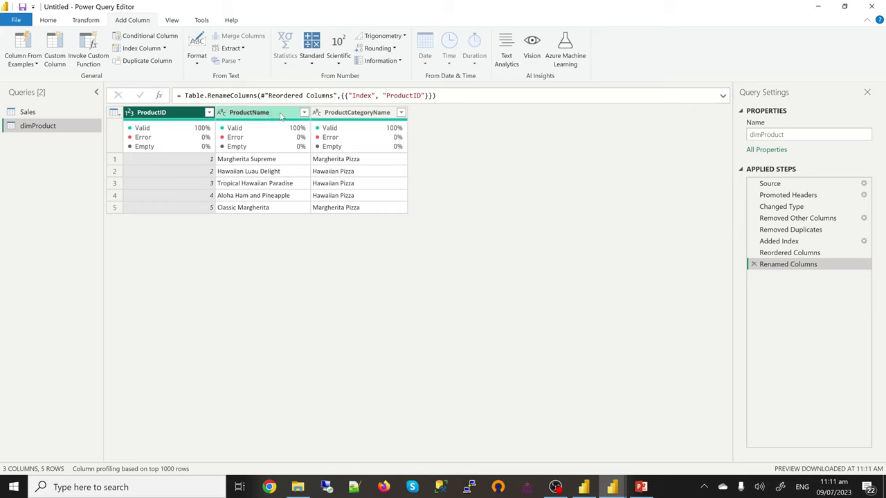
{"action": "left_click", "coordinate": [31, 113]}
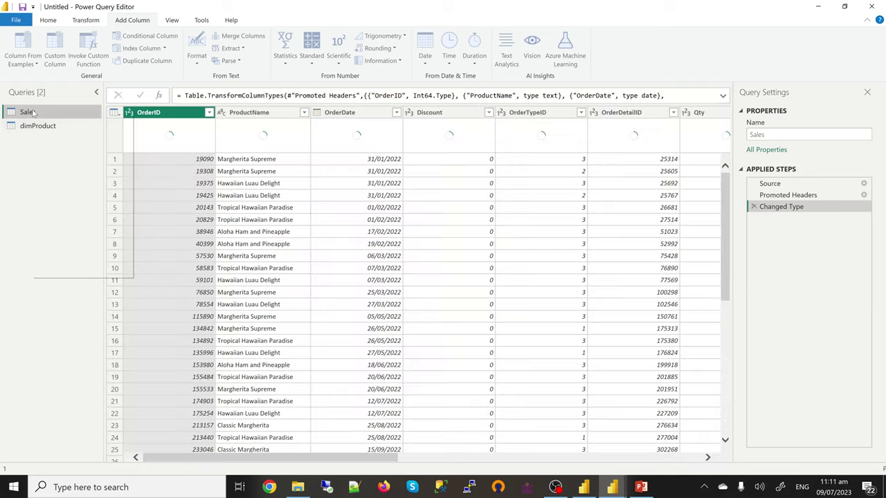
Duplicate Sales, keep only UserName, remove duplicate names, and rename the query dimUser.
{"action": "right_click", "coordinate": [31, 113]}
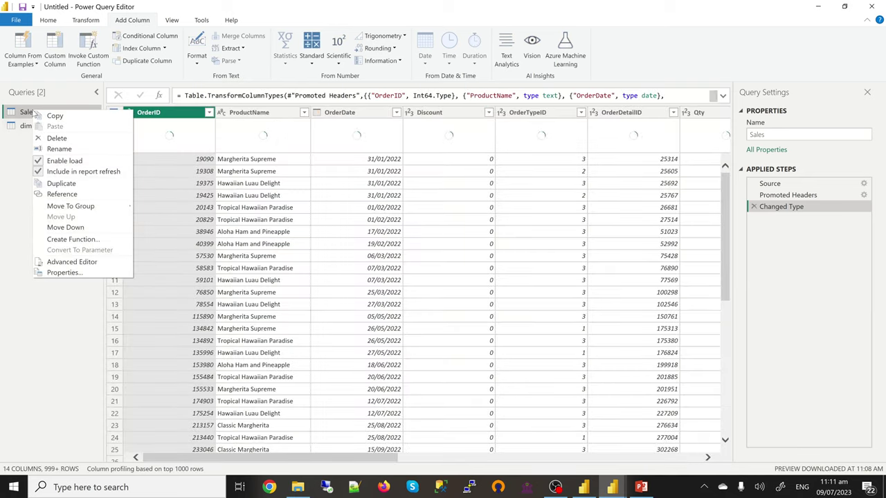
{"action": "left_click", "coordinate": [52, 184]}
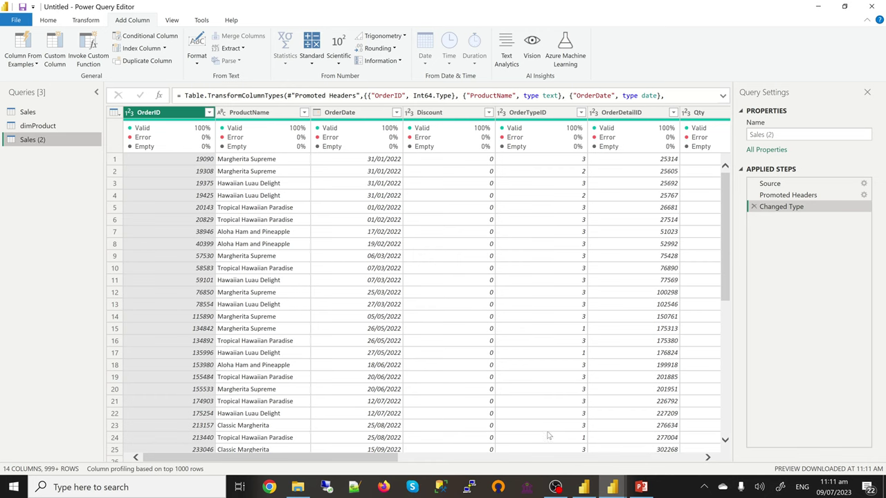
{"action": "left_click", "coordinate": [547, 458]}
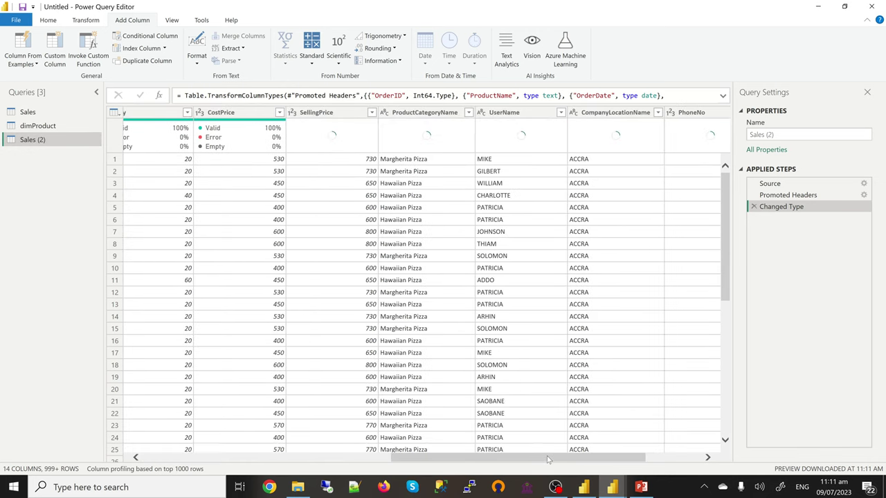
{"action": "left_click", "coordinate": [517, 114]}
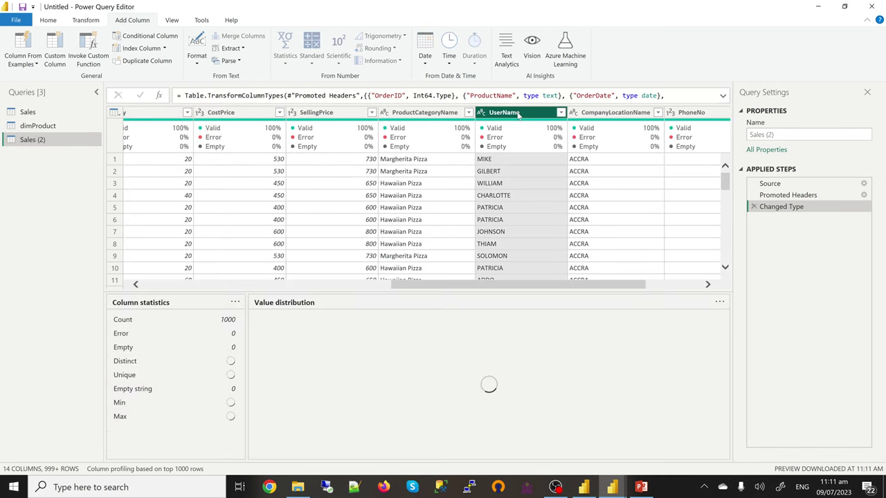
{"action": "right_click", "coordinate": [519, 114]}
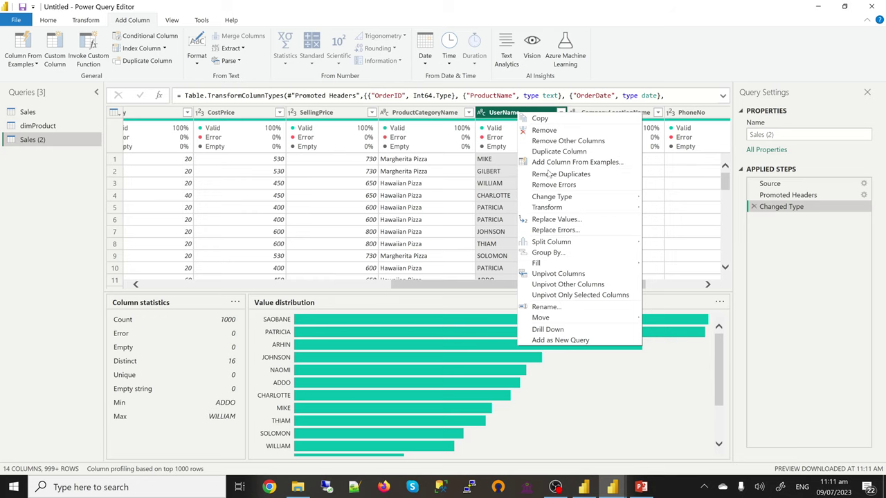
{"action": "left_click", "coordinate": [560, 142]}
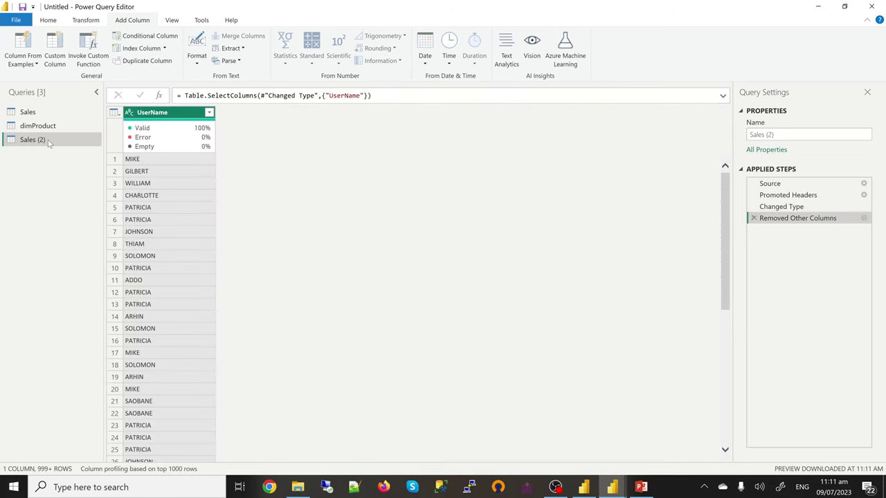
{"action": "right_click", "coordinate": [153, 115]}
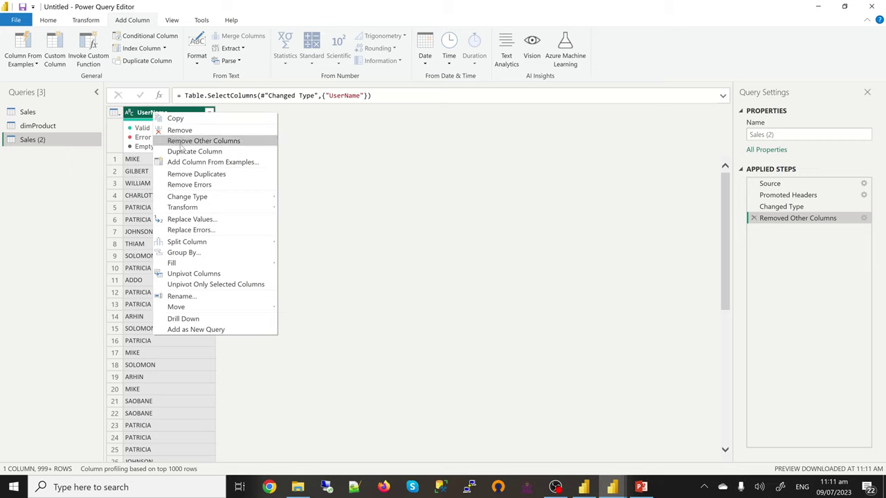
{"action": "left_click", "coordinate": [193, 174]}
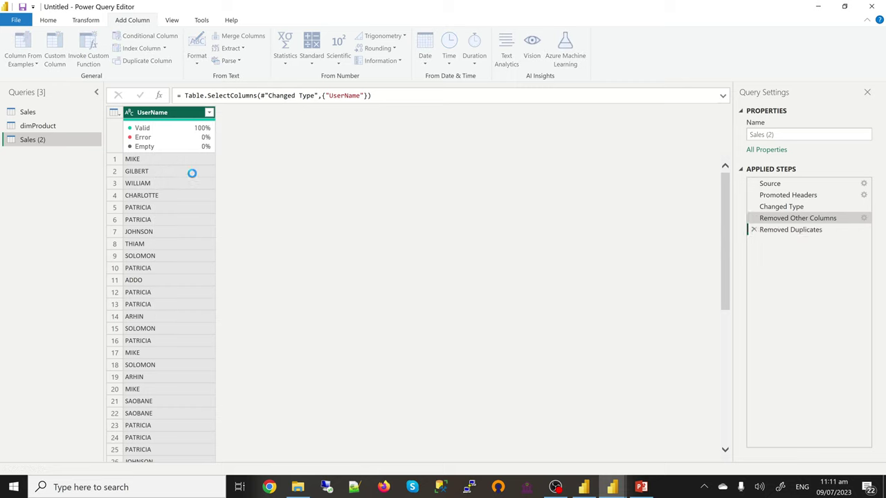
{"action": "double_click", "coordinate": [50, 141]}
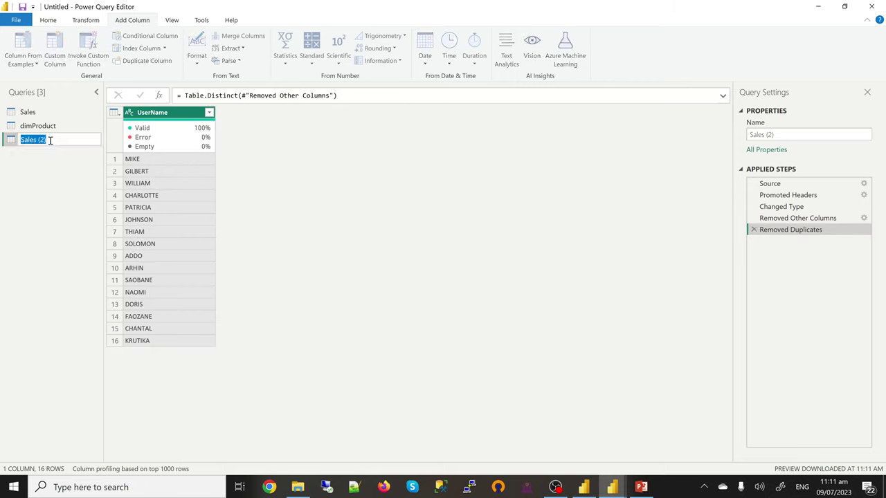
{"action": "type", "text": "dimUser"}
{"action": "key", "text": "Return"}
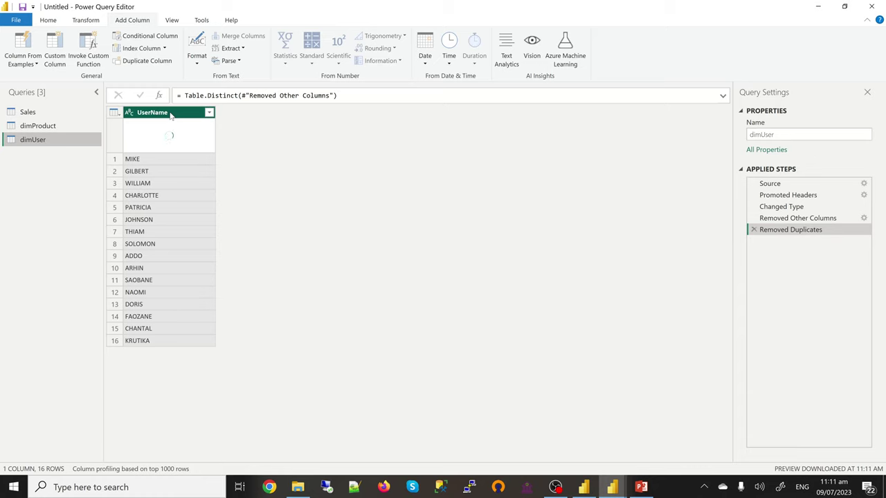
Add an index column from 1, move it before UserName, and rename it UserID.
{"action": "left_click", "coordinate": [164, 49]}
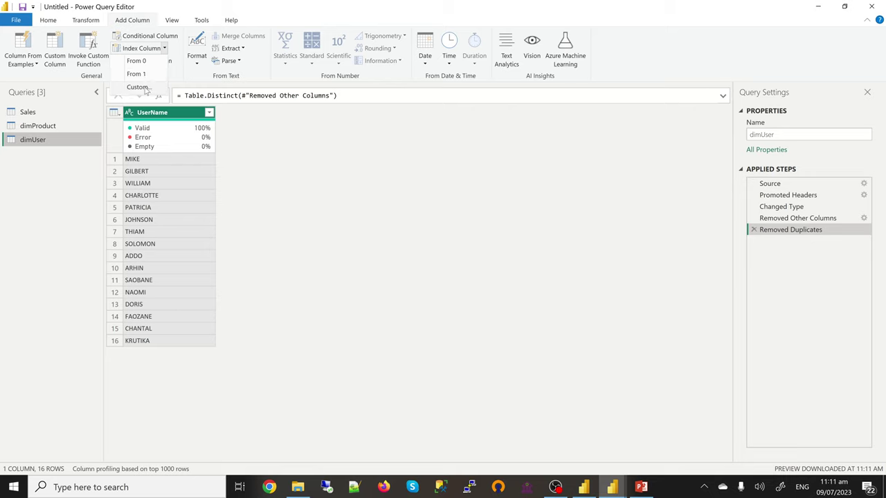
{"action": "left_click", "coordinate": [146, 77]}
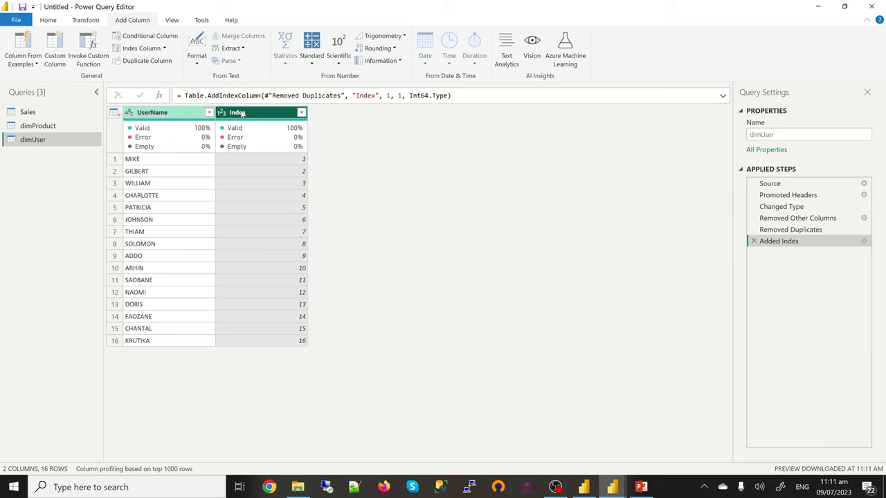
{"action": "left_click_drag", "start_coordinate": [247, 113], "coordinate": [147, 115]}
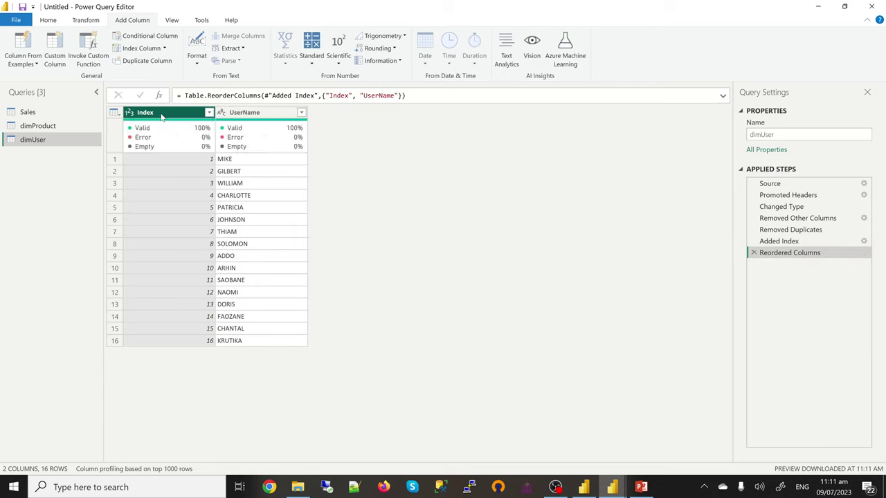
{"action": "double_click", "coordinate": [162, 113]}
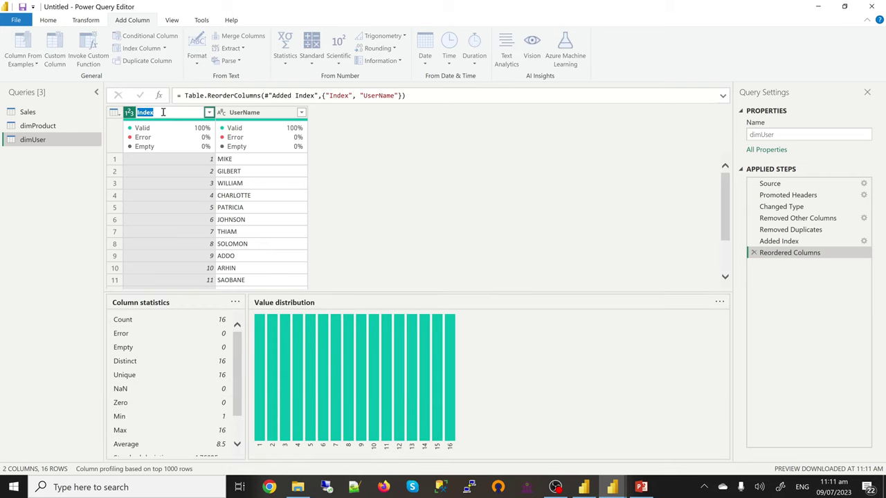
{"action": "type", "text": "UserID"}
{"action": "key", "text": "Return"}
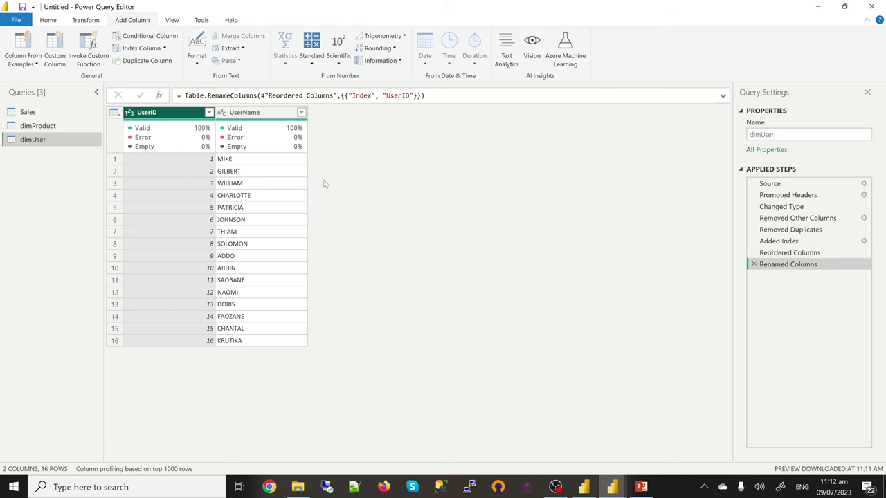
Browse the Sales columns and the CompanyLocationName filter list, then show dimProduct.
{"action": "left_click", "coordinate": [28, 113]}
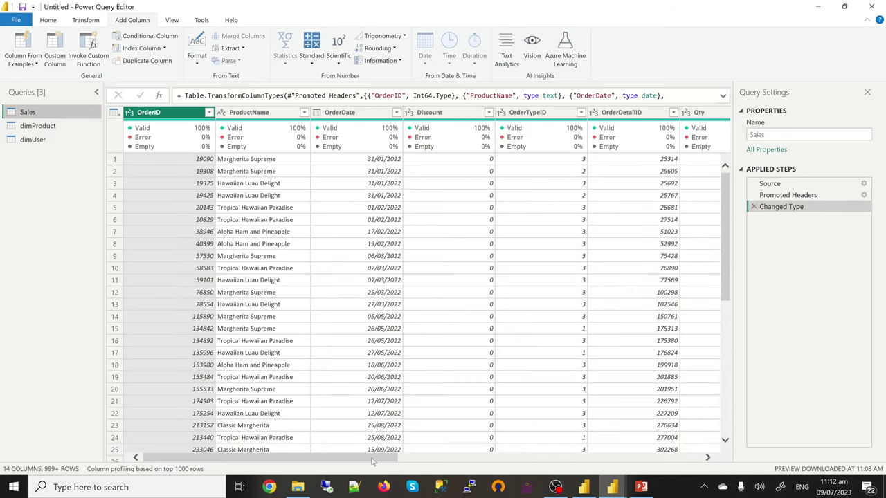
{"action": "left_click_drag", "start_coordinate": [371, 461], "coordinate": [684, 288]}
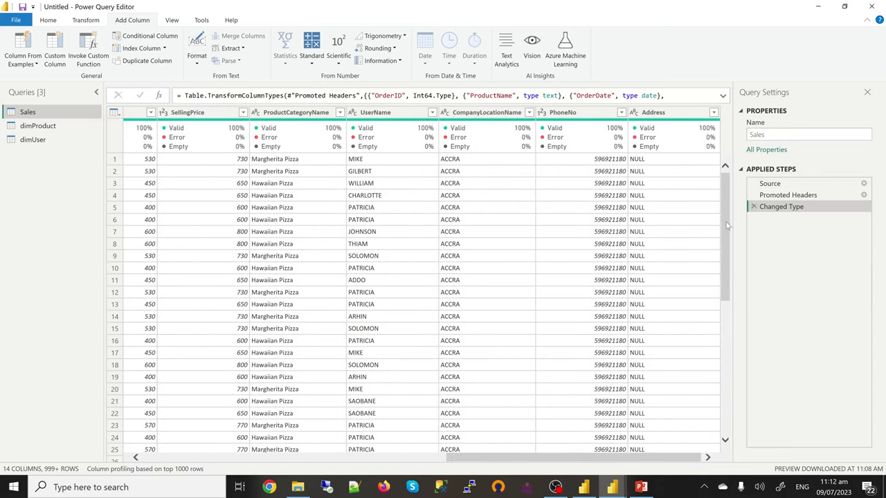
{"action": "mouse_move", "coordinate": [726, 224]}
{"action": "left_mouse_down"}
{"action": "mouse_move", "coordinate": [726, 270]}
{"action": "mouse_move", "coordinate": [727, 221]}
{"action": "left_mouse_up"}
{"action": "left_click", "coordinate": [529, 113]}
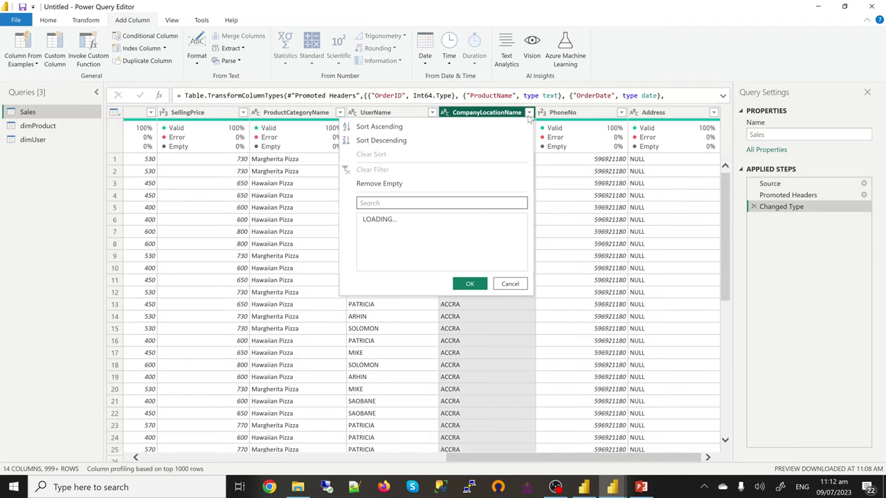
{"action": "left_click", "coordinate": [530, 116]}
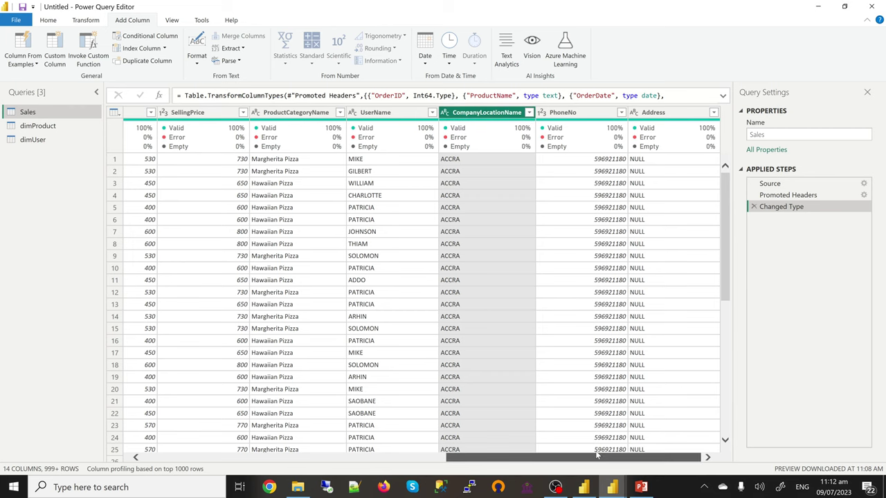
{"action": "left_click_drag", "start_coordinate": [557, 453], "coordinate": [251, 456]}
{"action": "left_click", "coordinate": [37, 127]}
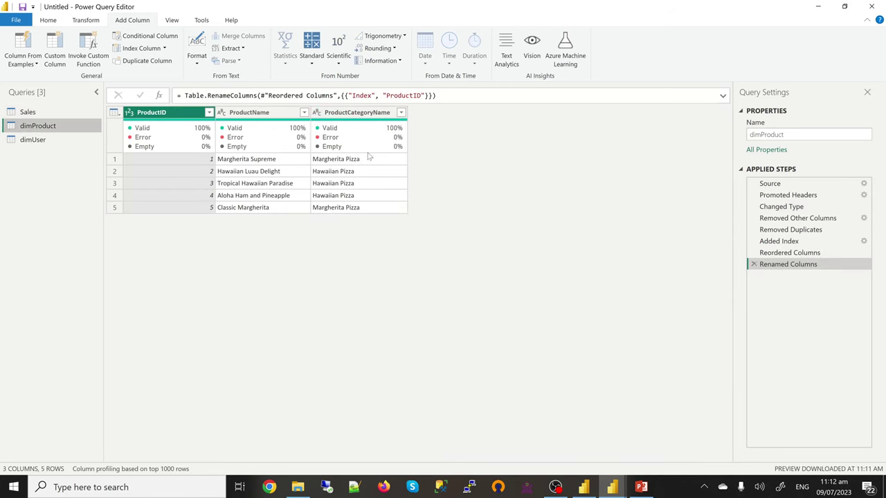
Duplicate the dimProduct query and rename the copy dimProductCategory.
{"action": "right_click", "coordinate": [23, 128]}
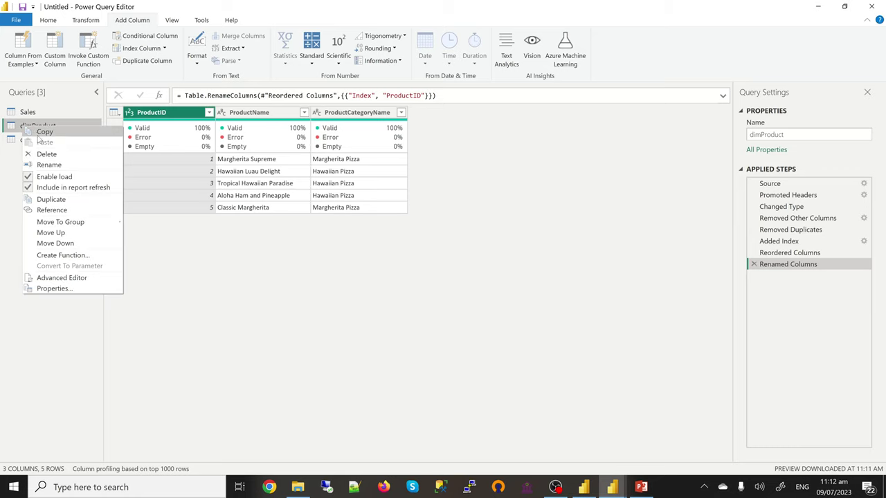
{"action": "left_click", "coordinate": [69, 203]}
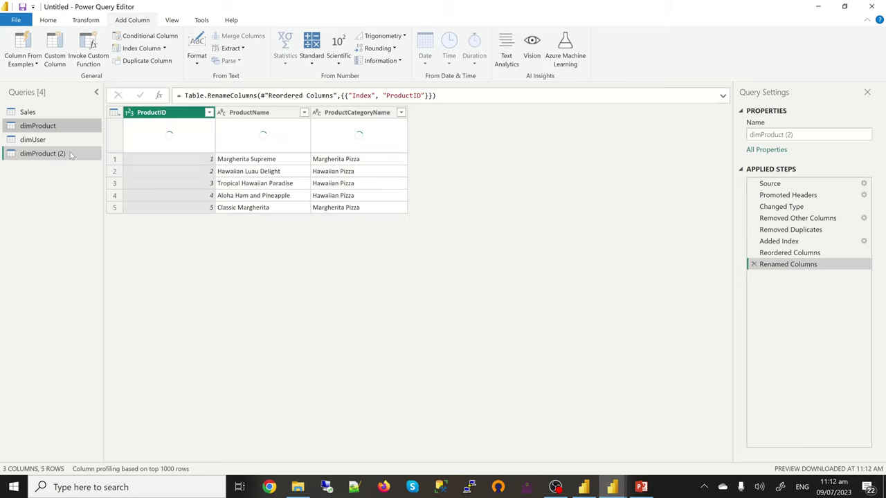
{"action": "double_click", "coordinate": [70, 152]}
{"action": "left_click", "coordinate": [70, 154]}
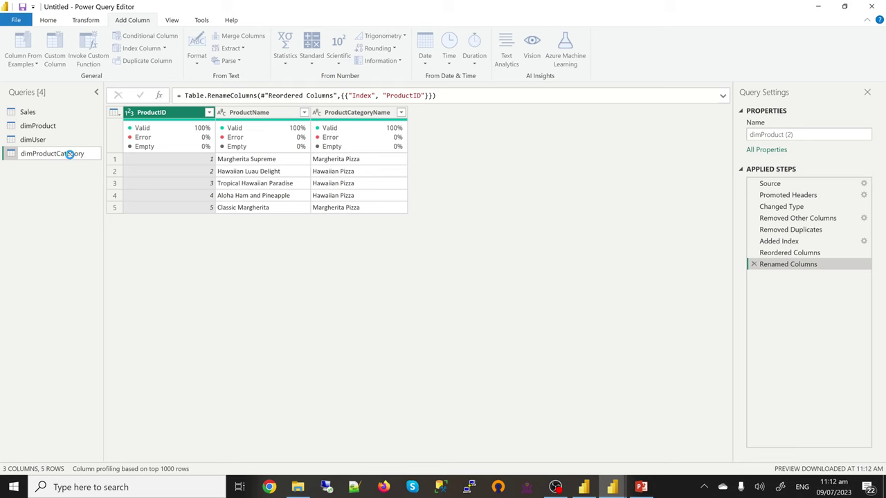
{"action": "key", "text": "Return"}
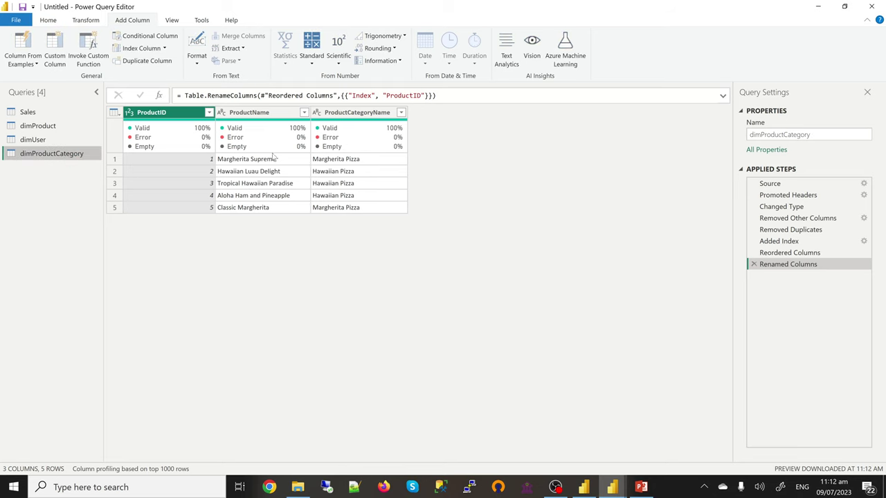
Keep only ProductCategoryName and remove duplicates, leaving two categories.
{"action": "left_click", "coordinate": [357, 113]}
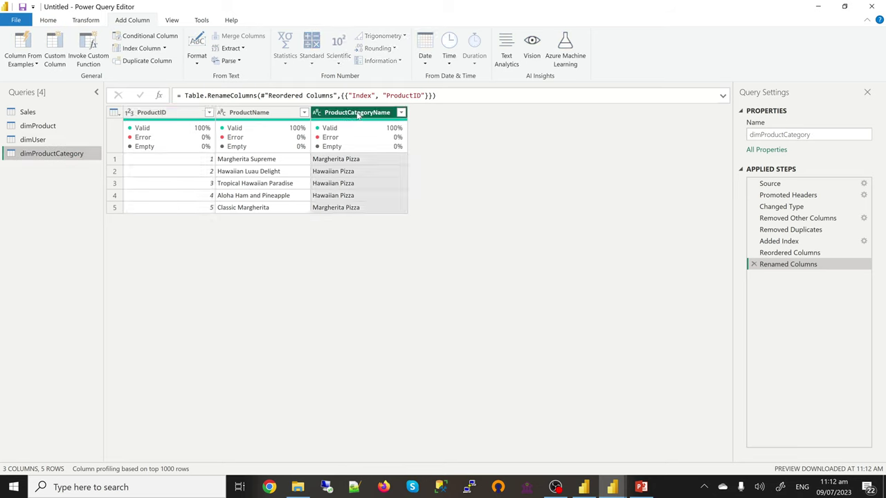
{"action": "right_click", "coordinate": [357, 115]}
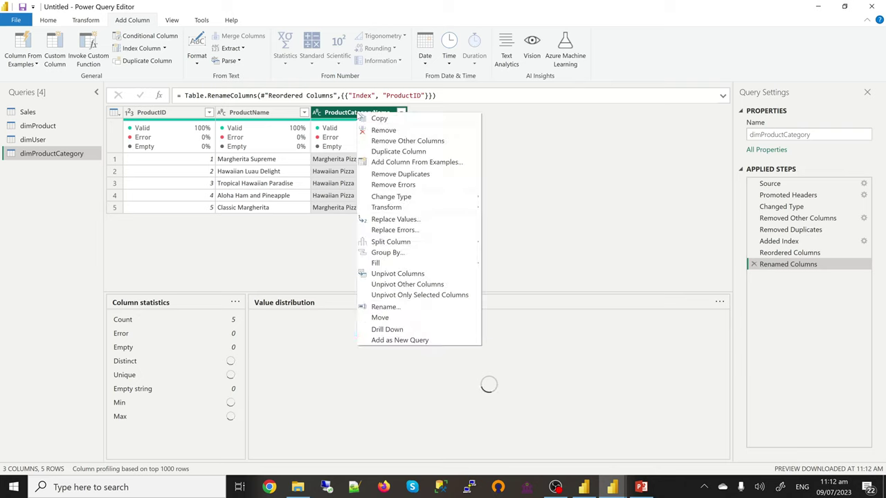
{"action": "left_click", "coordinate": [394, 142]}
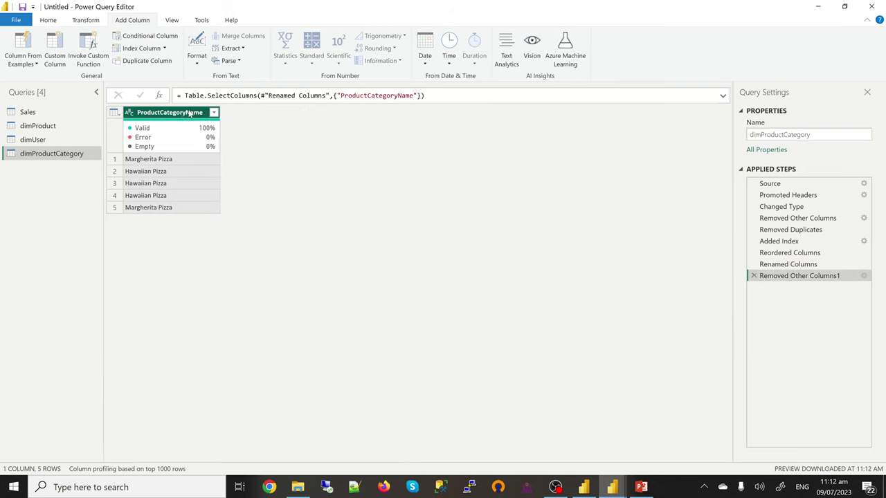
{"action": "right_click", "coordinate": [178, 116]}
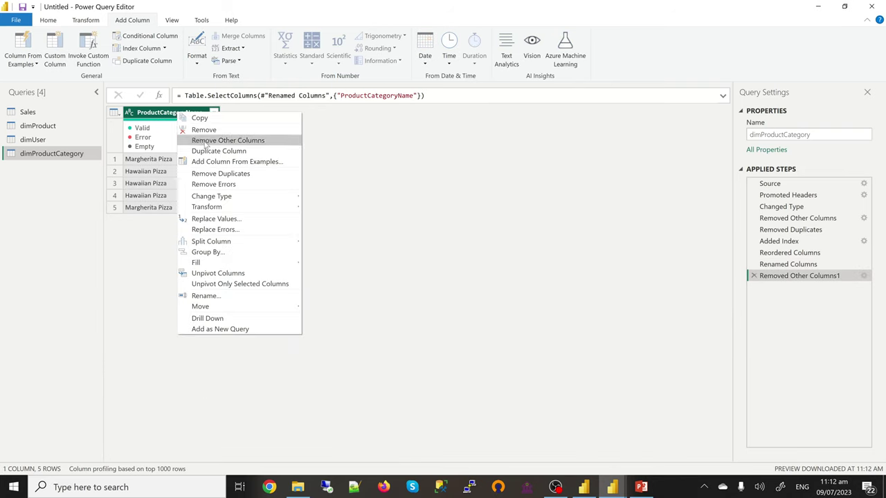
{"action": "left_click", "coordinate": [209, 176]}
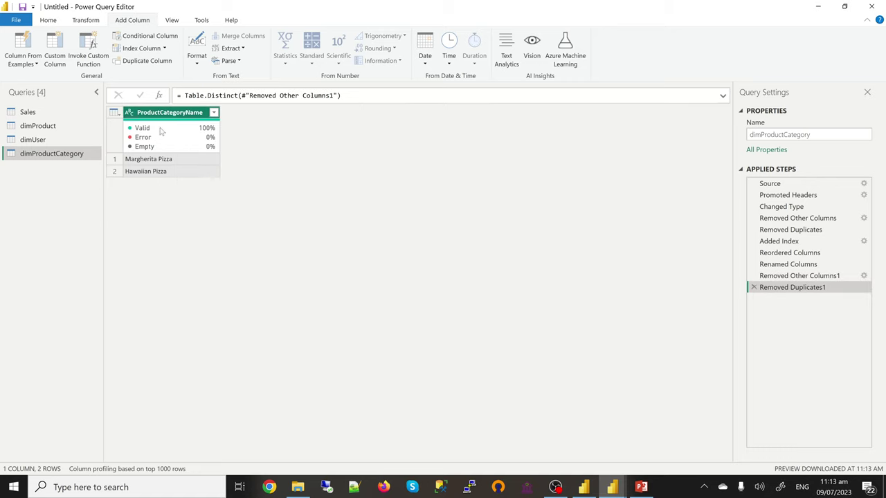
Add an index column from 1, move it first, and rename it ProductCategoryID.
{"action": "left_click", "coordinate": [164, 49]}
{"action": "left_click", "coordinate": [148, 76]}
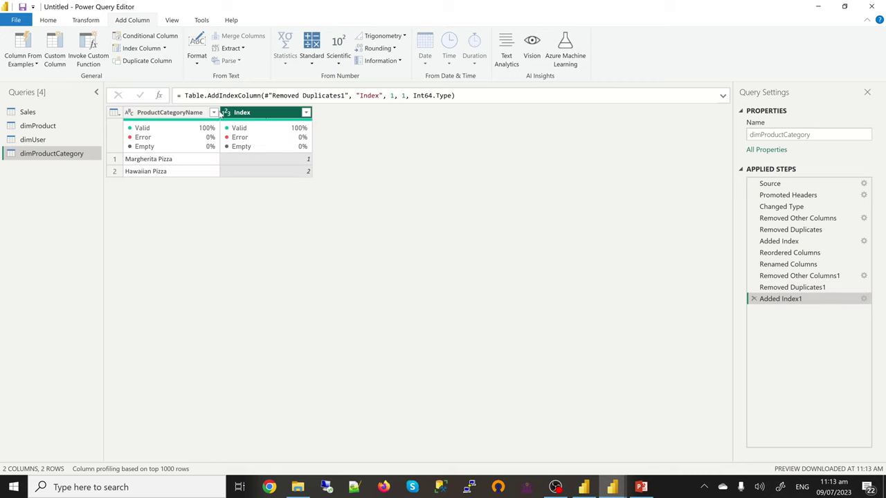
{"action": "left_click_drag", "start_coordinate": [221, 115], "coordinate": [164, 121]}
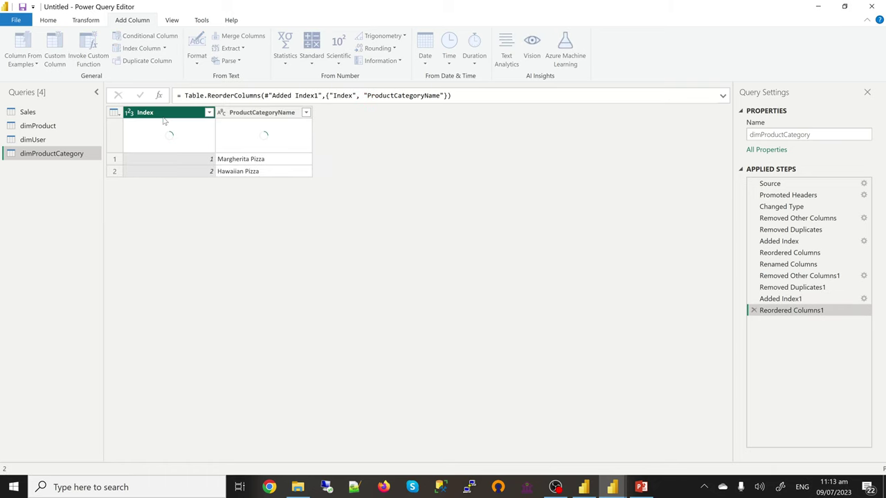
{"action": "double_click", "coordinate": [158, 113]}
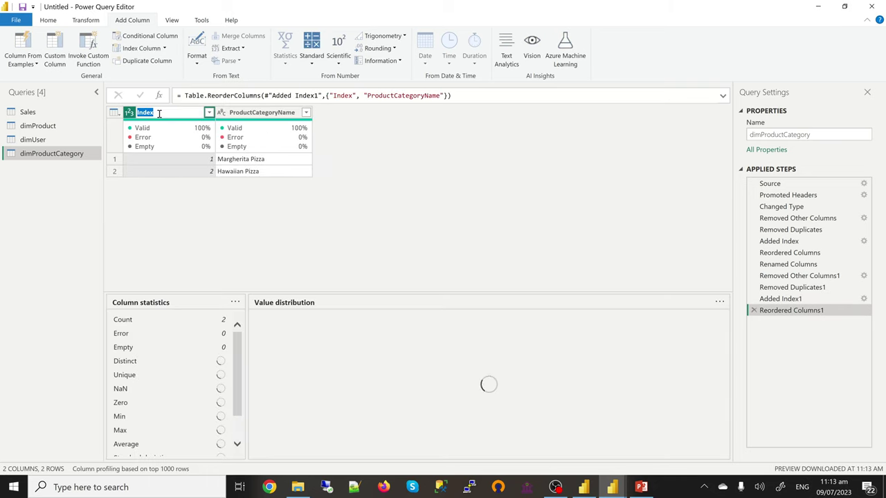
{"action": "type", "text": "ProductCategoryID"}
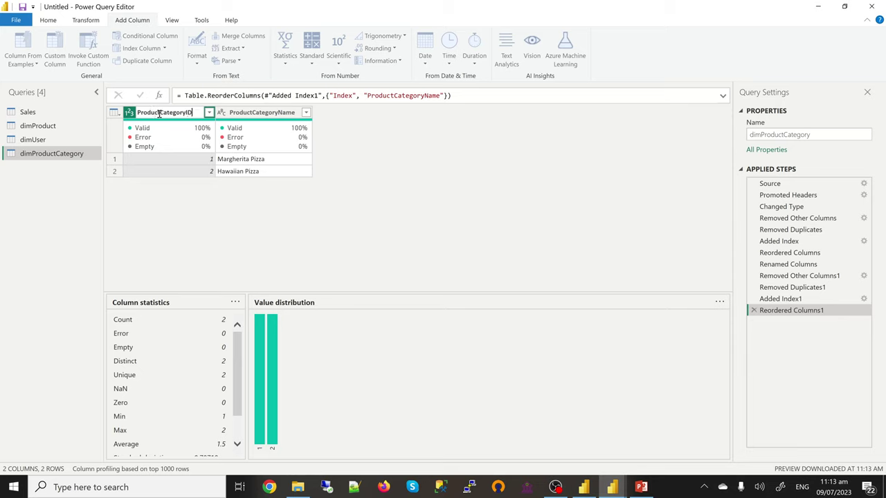
{"action": "key", "text": "Return"}
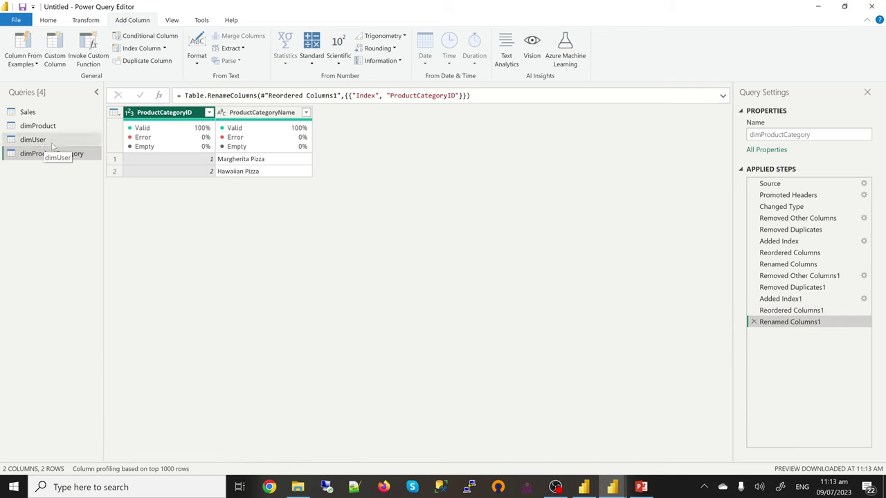
Duplicate the Sales query and name the copy factTable.
{"action": "left_click", "coordinate": [28, 113]}
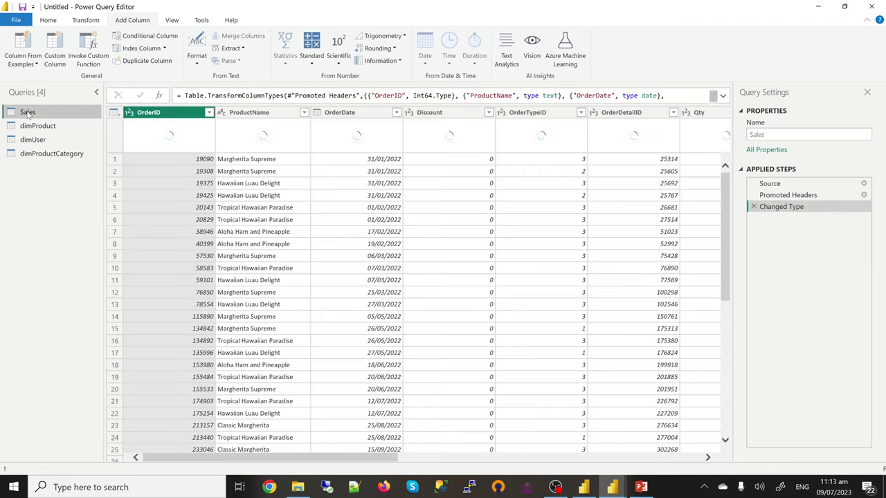
{"action": "right_click", "coordinate": [27, 114]}
{"action": "left_click", "coordinate": [54, 186]}
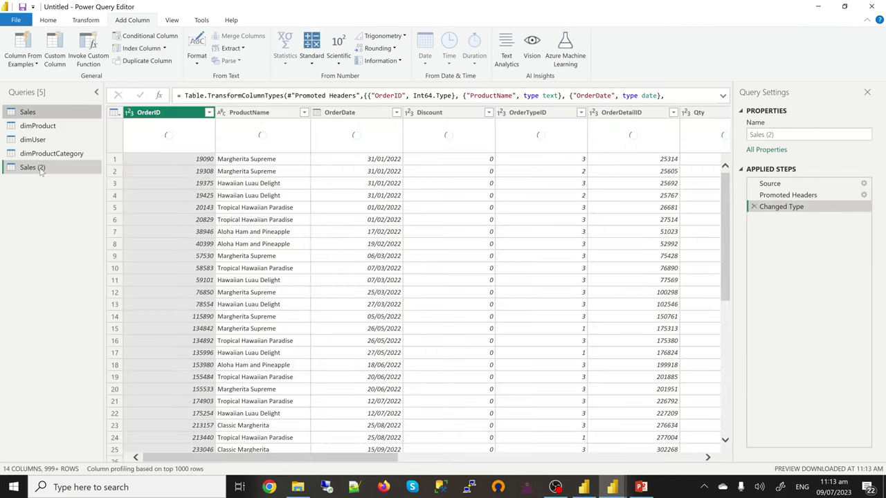
{"action": "double_click", "coordinate": [41, 168]}
{"action": "type", "text": "factTable"}
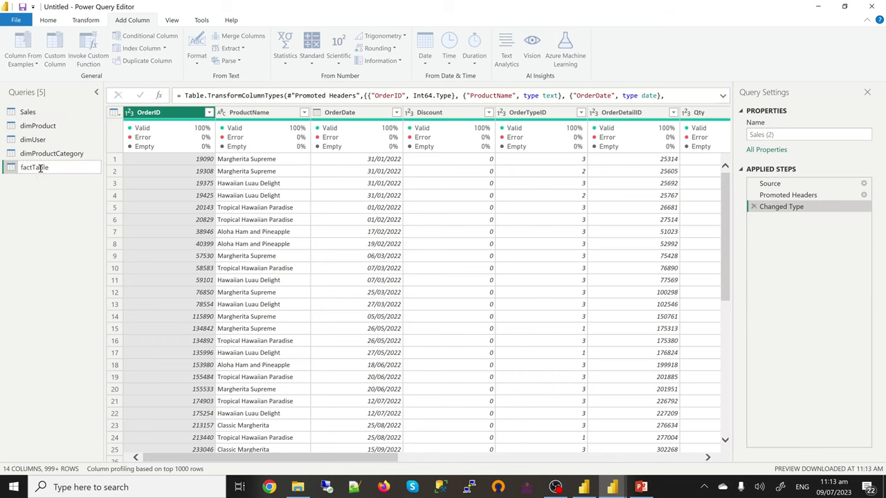
{"action": "key", "text": "Return"}
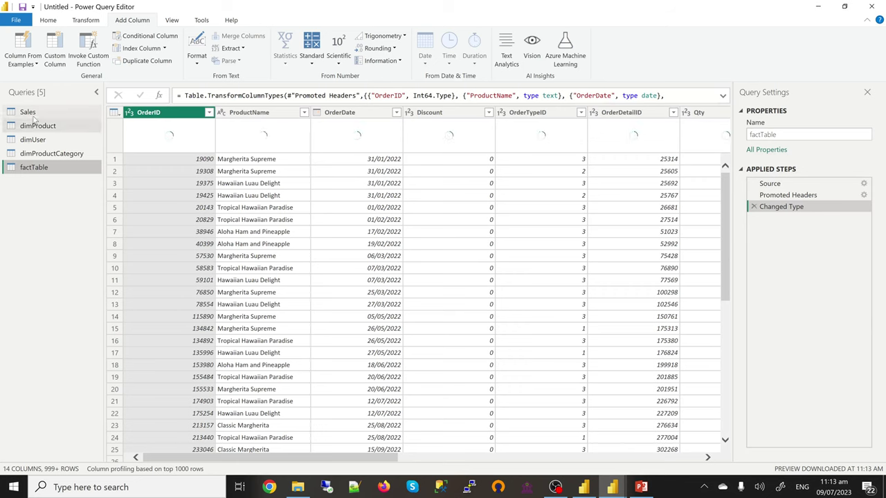
Untick Enable load for the Sales query, then select factTable.
{"action": "left_click", "coordinate": [31, 112]}
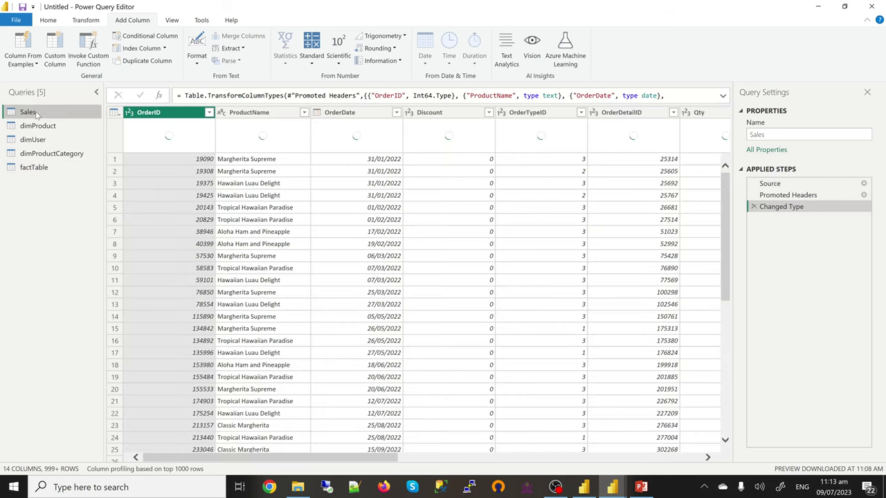
{"action": "right_click", "coordinate": [33, 112]}
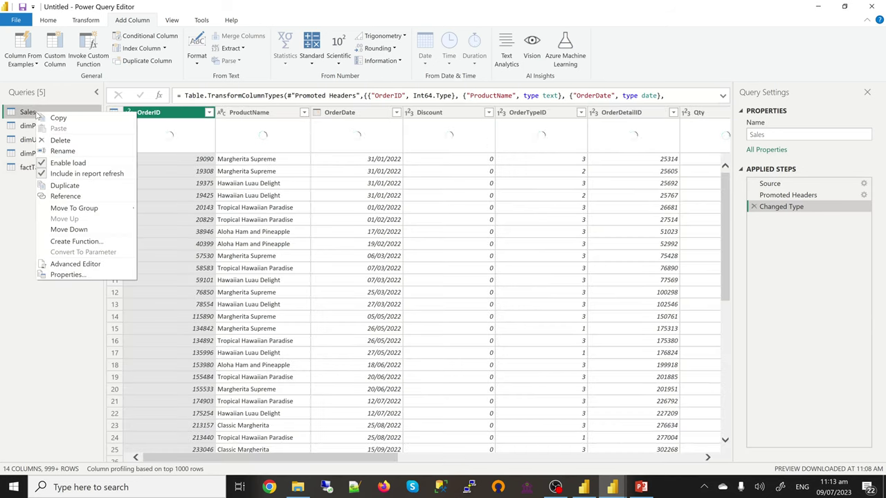
{"action": "left_click", "coordinate": [69, 163]}
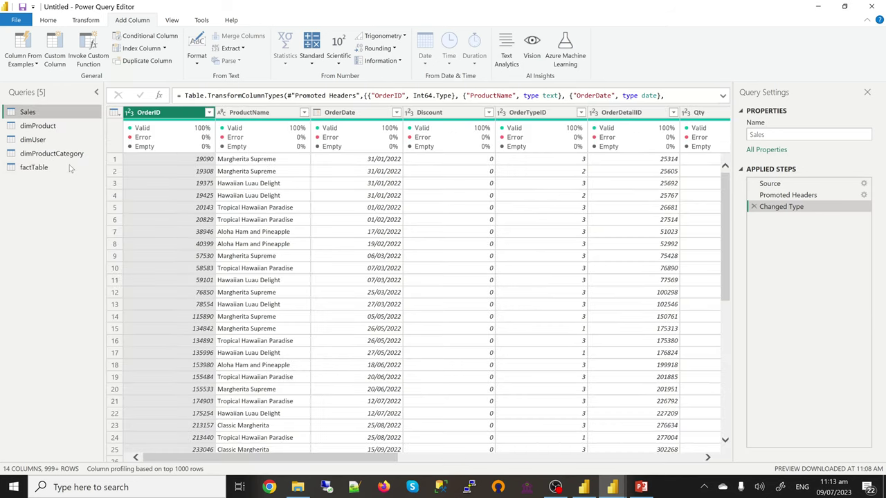
{"action": "left_click", "coordinate": [33, 169]}
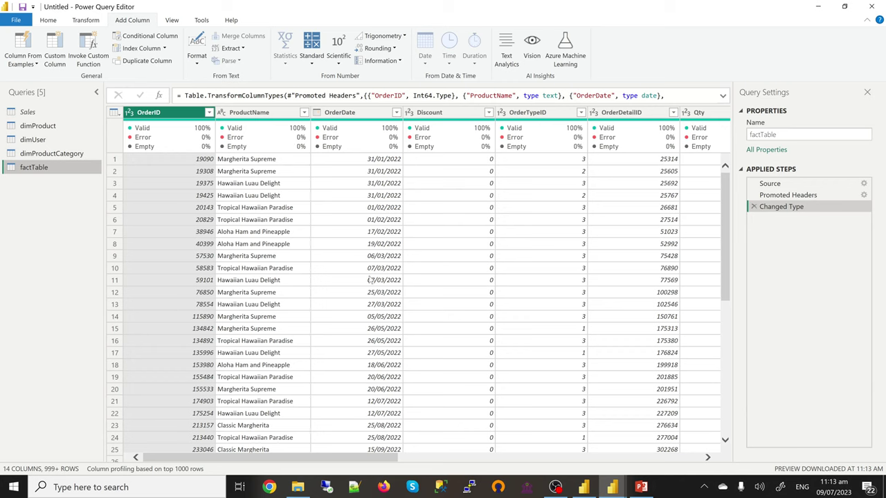
Merge factTable with dimProduct on ProductName and expand only ProductID, without the table-name prefix.
{"action": "left_click", "coordinate": [46, 23]}
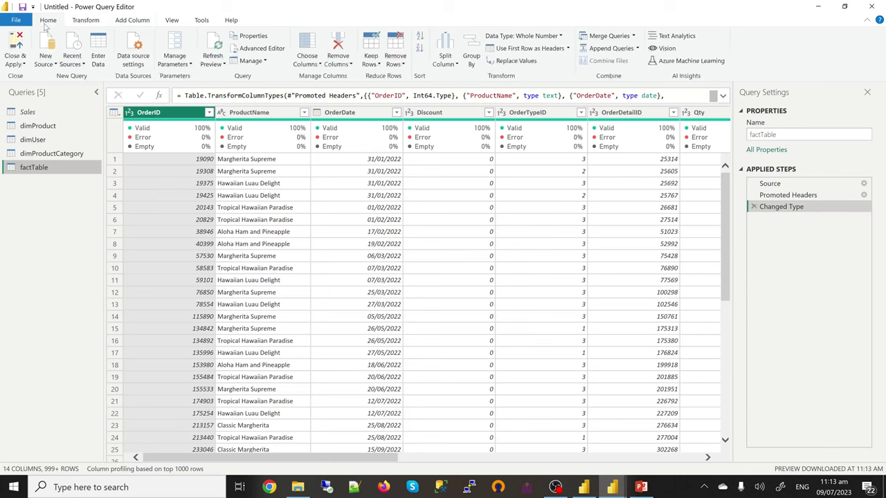
{"action": "left_click", "coordinate": [625, 37]}
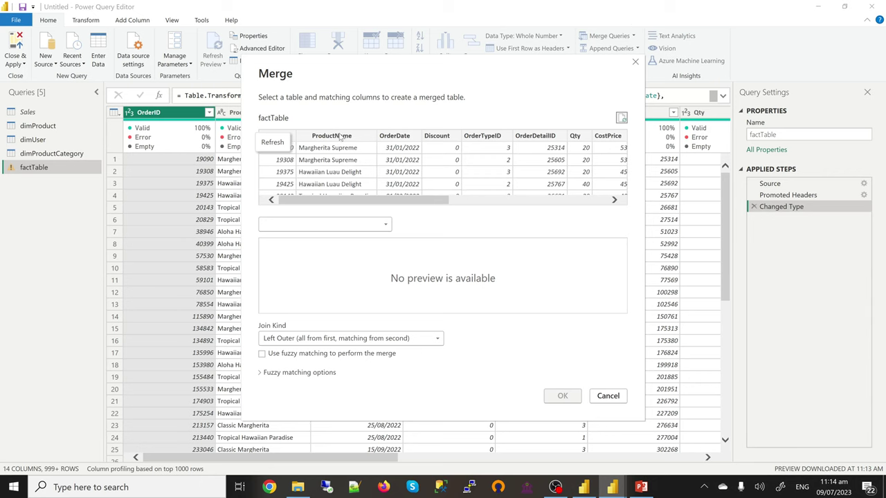
{"action": "left_click", "coordinate": [340, 137]}
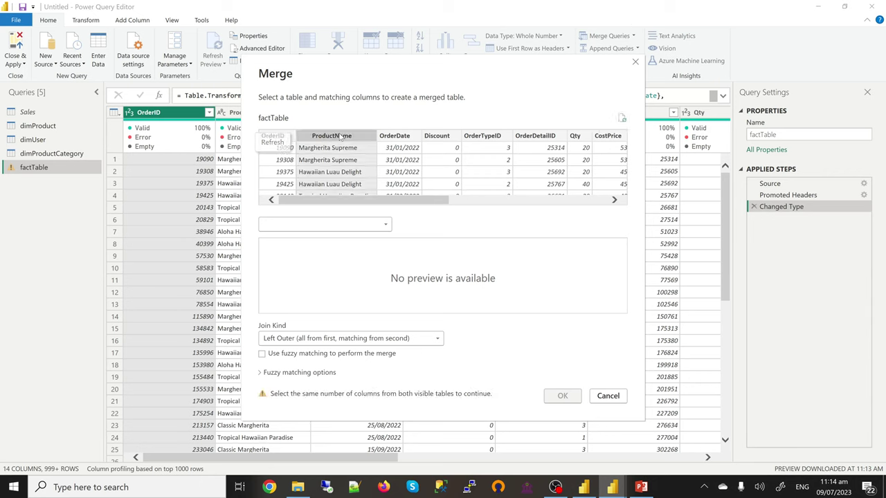
{"action": "left_click", "coordinate": [354, 227]}
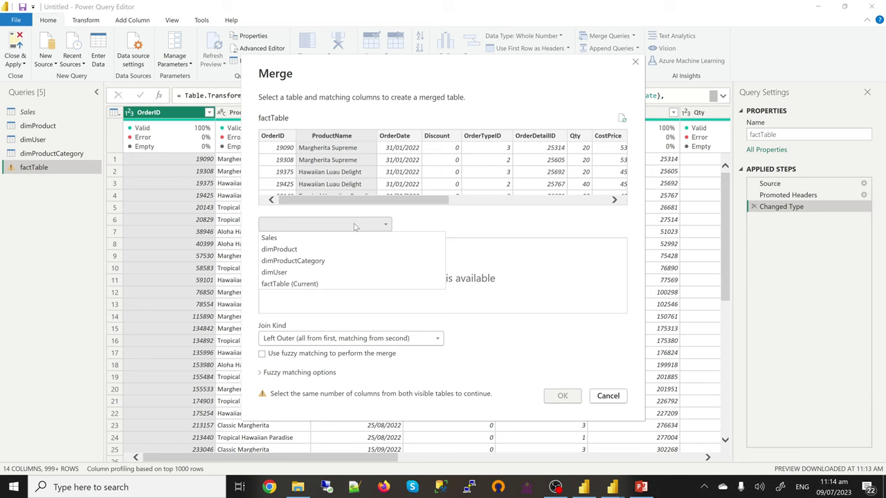
{"action": "left_click", "coordinate": [304, 249]}
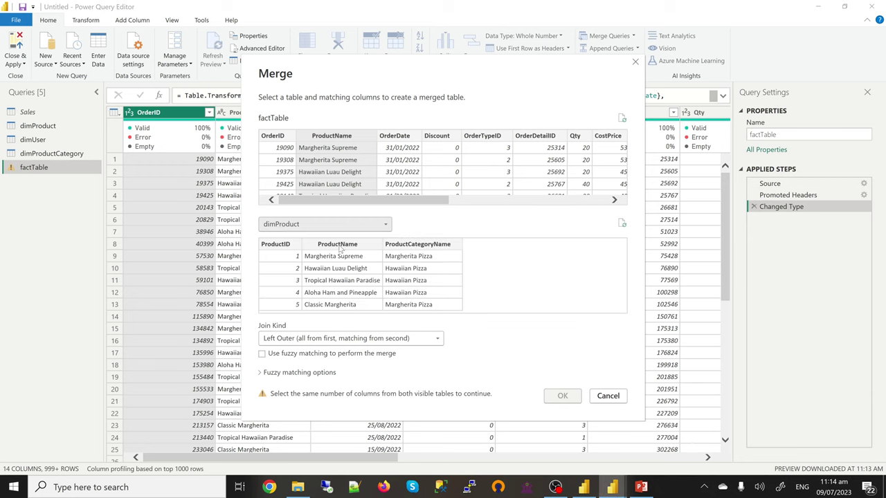
{"action": "left_click", "coordinate": [335, 245]}
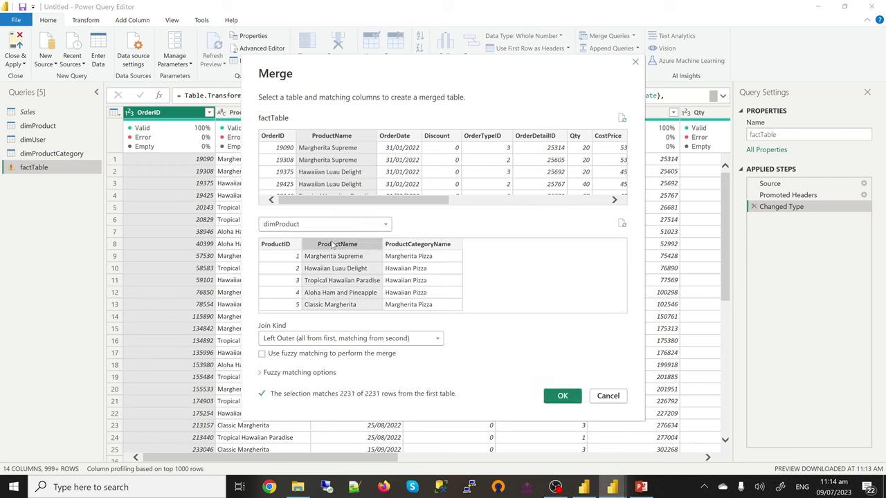
{"action": "left_click", "coordinate": [562, 395]}
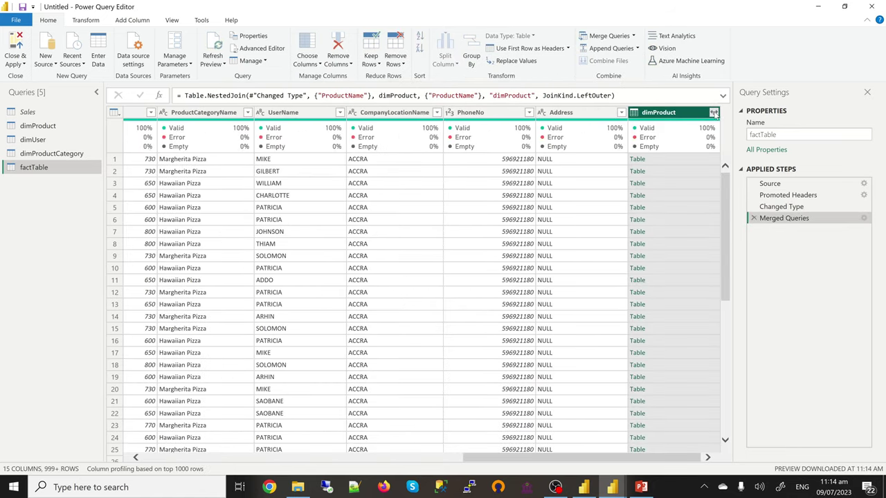
{"action": "left_click", "coordinate": [714, 113]}
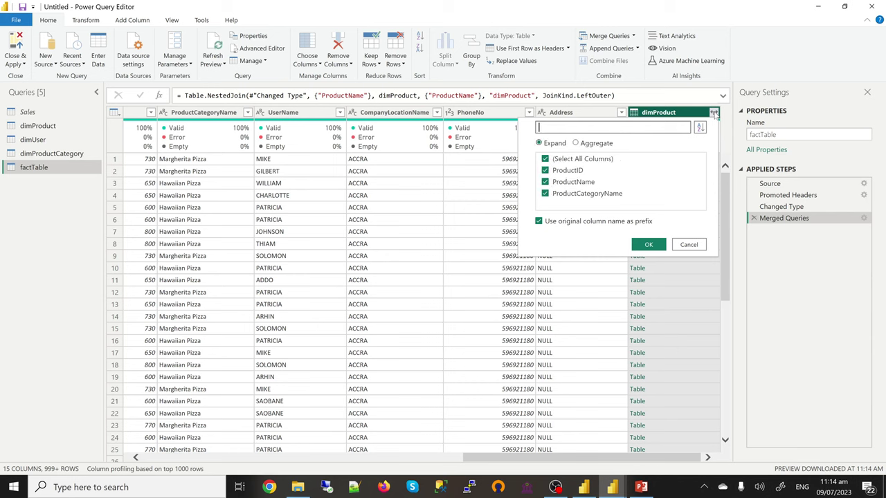
{"action": "left_click", "coordinate": [538, 221]}
{"action": "left_click", "coordinate": [547, 160]}
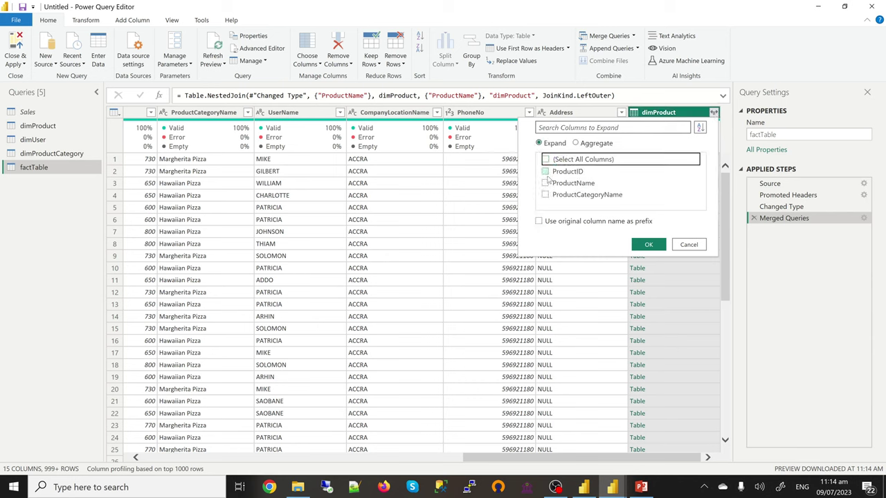
{"action": "left_click", "coordinate": [545, 171]}
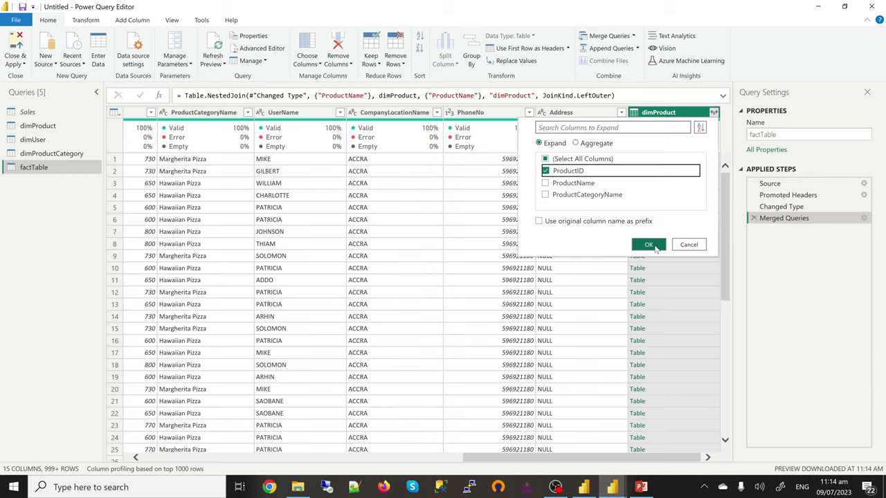
{"action": "left_click", "coordinate": [655, 246]}
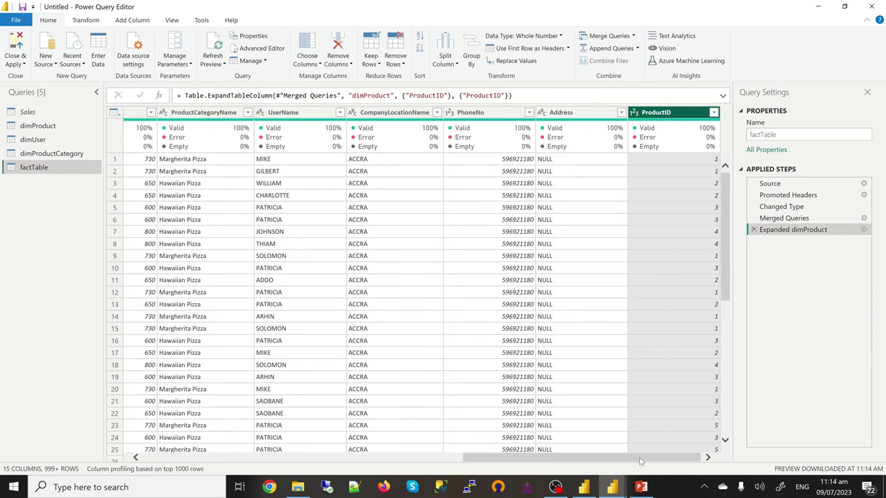
Delete the ProductName column from factTable.
{"action": "left_click_drag", "start_coordinate": [640, 462], "coordinate": [320, 461]}
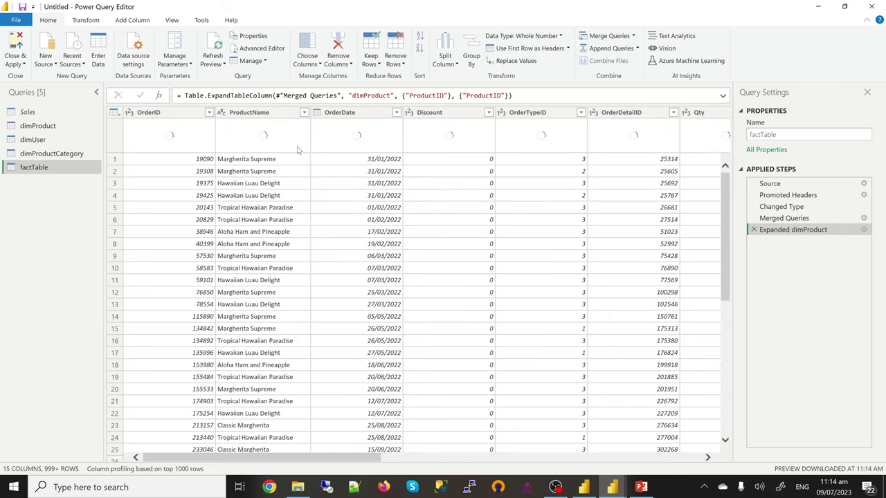
{"action": "left_click", "coordinate": [253, 113]}
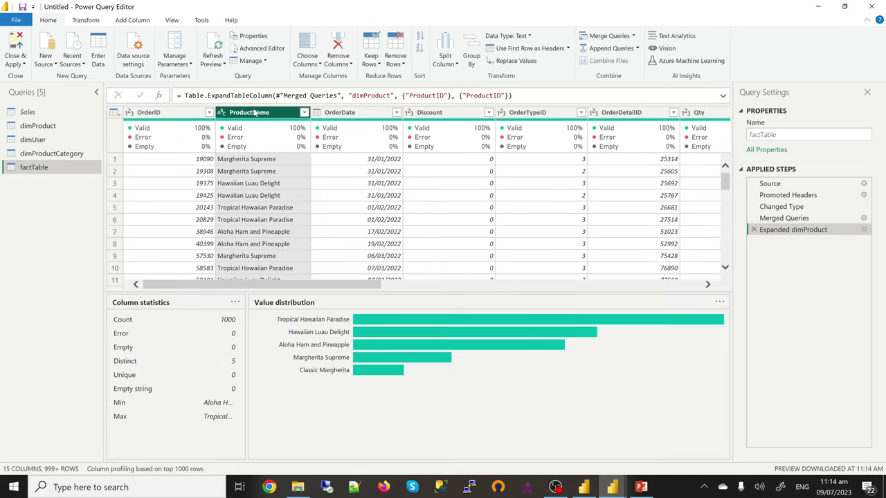
{"action": "key", "text": "Delete"}
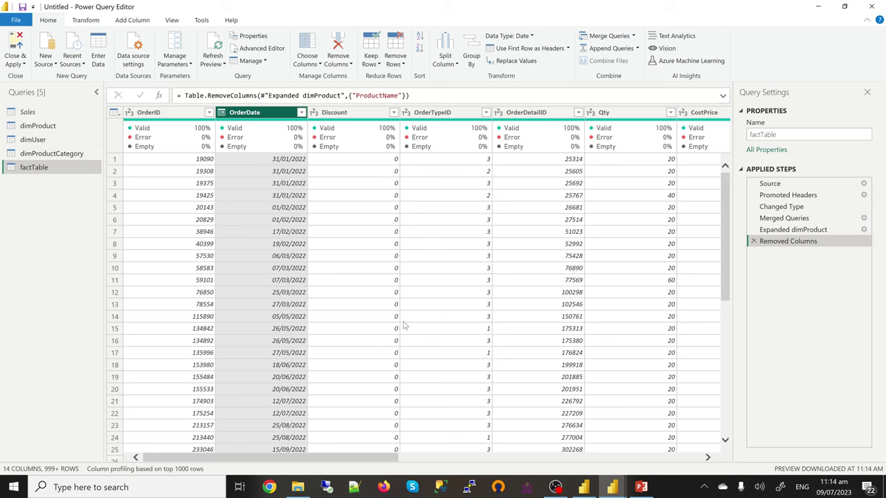
{"action": "left_click", "coordinate": [609, 38]}
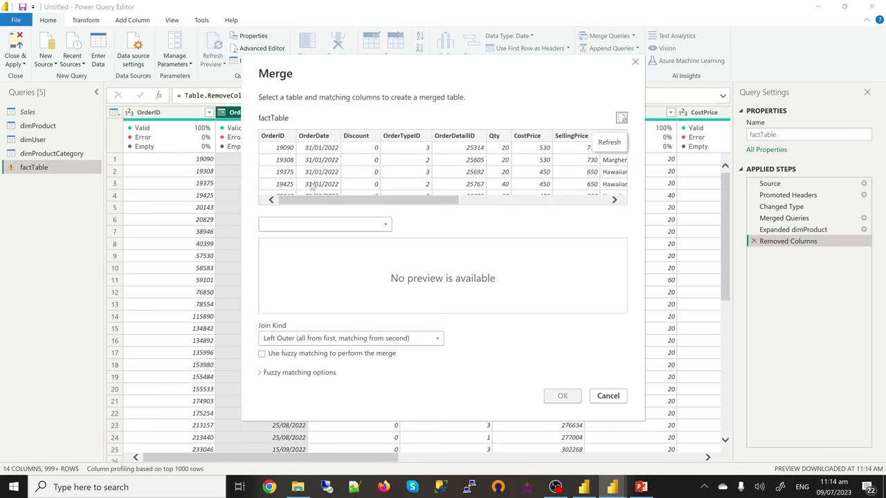
Merge factTable with dimUser on UserName and expand only the UserID column.
{"action": "scroll", "coordinate": [423, 203], "scroll_direction": "right", "scroll_amount": 5}
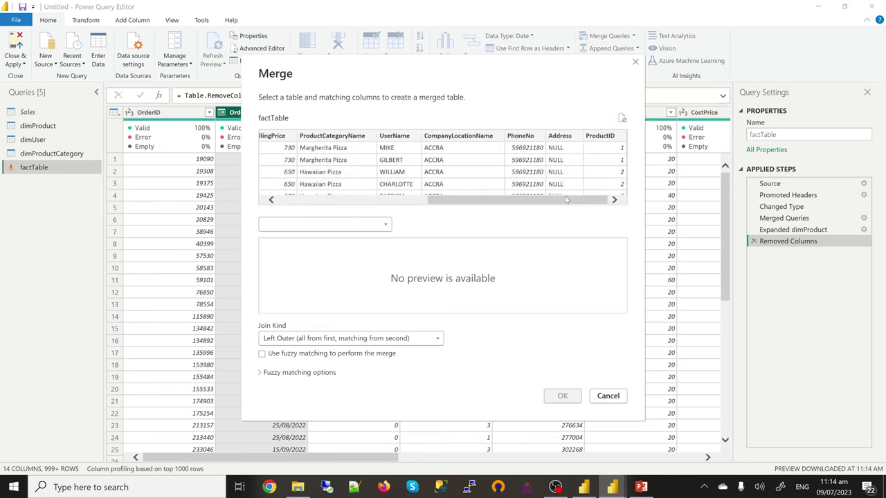
{"action": "left_click", "coordinate": [401, 137]}
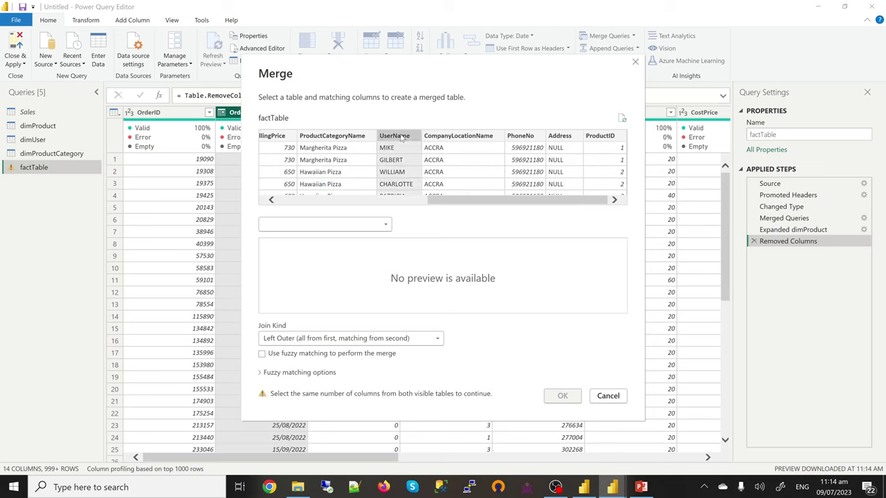
{"action": "left_click", "coordinate": [364, 228]}
{"action": "left_click", "coordinate": [304, 272]}
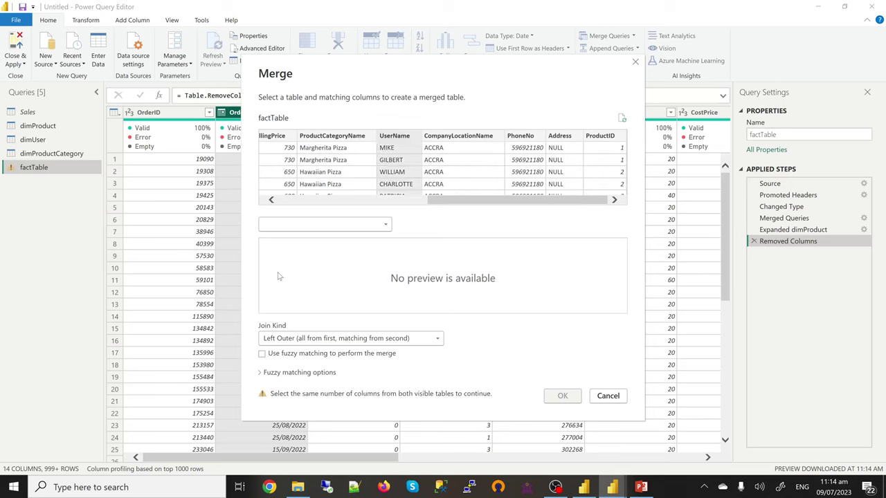
{"action": "left_click", "coordinate": [312, 245]}
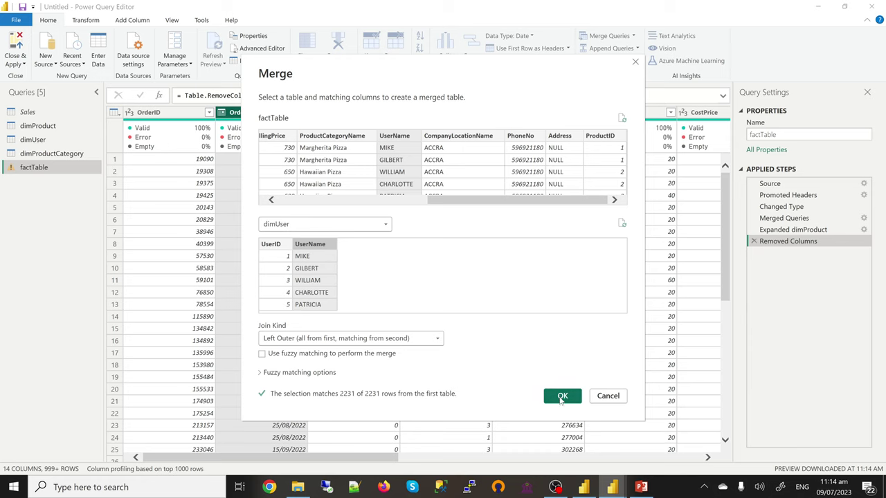
{"action": "left_click", "coordinate": [559, 395]}
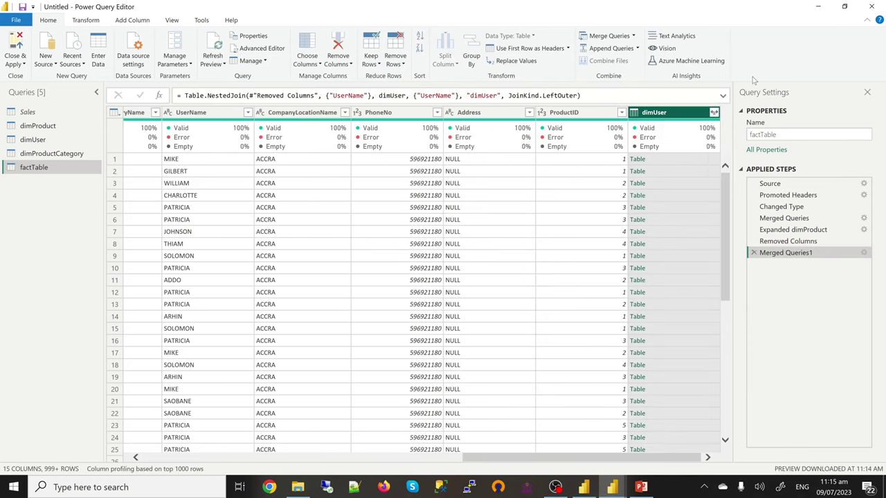
{"action": "left_click", "coordinate": [714, 113]}
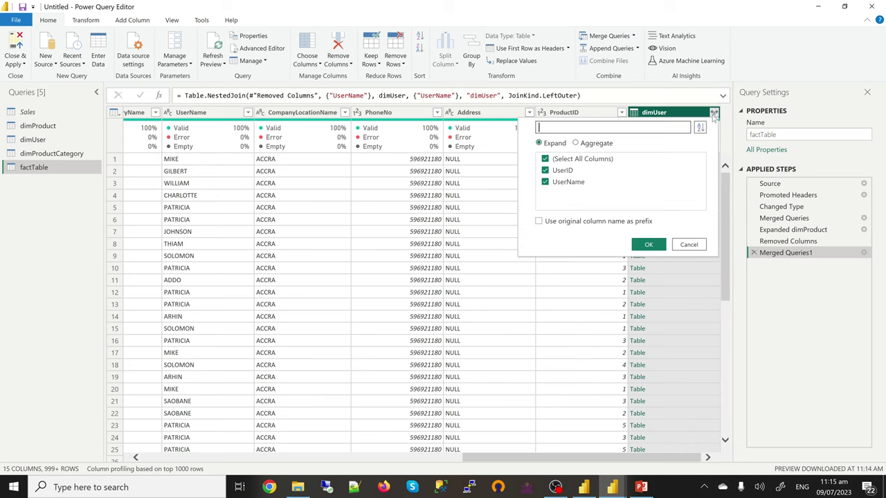
{"action": "left_click", "coordinate": [546, 159]}
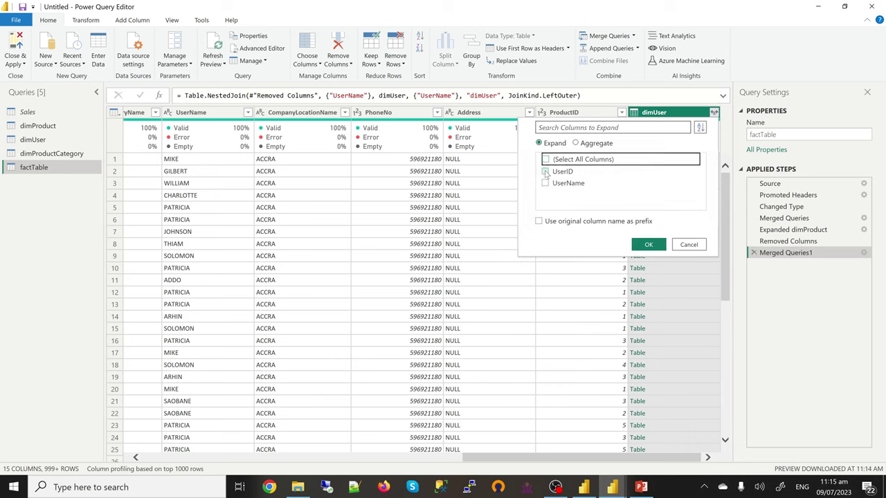
{"action": "left_click", "coordinate": [546, 170]}
{"action": "left_click", "coordinate": [648, 245]}
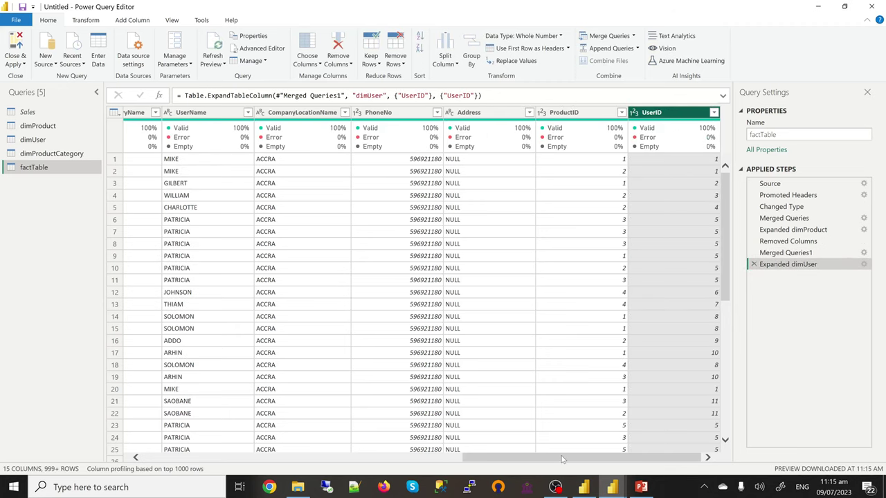
Delete the UserName column from factTable.
{"action": "left_click_drag", "start_coordinate": [562, 459], "coordinate": [401, 459]}
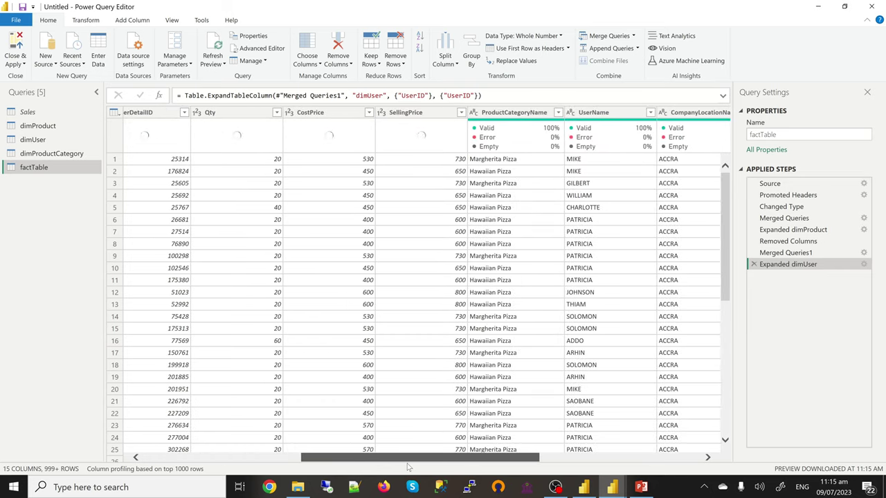
{"action": "left_click", "coordinate": [596, 116]}
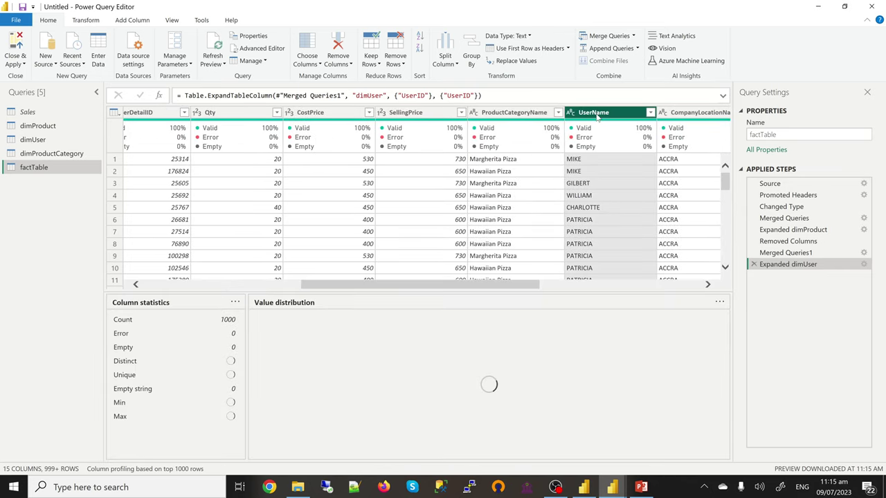
{"action": "key", "text": "Delete"}
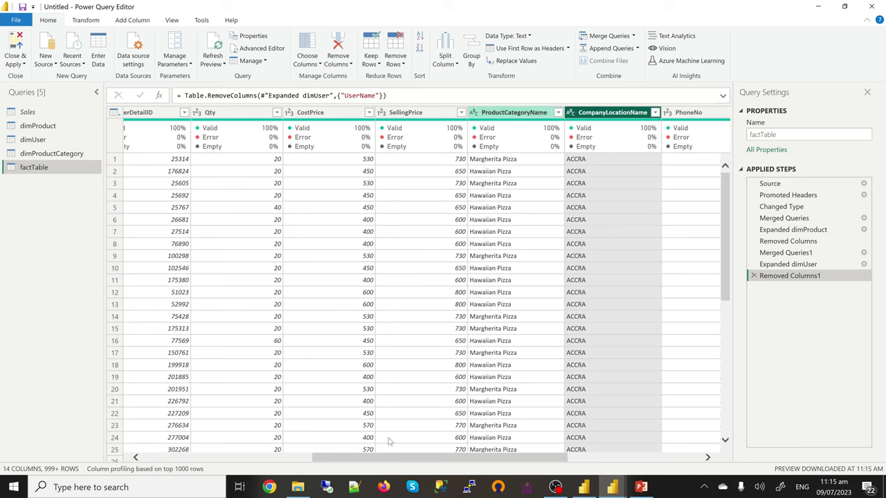
Merge dimProduct with dimProductCategory on the ProductCategoryName column.
{"action": "left_click", "coordinate": [49, 128]}
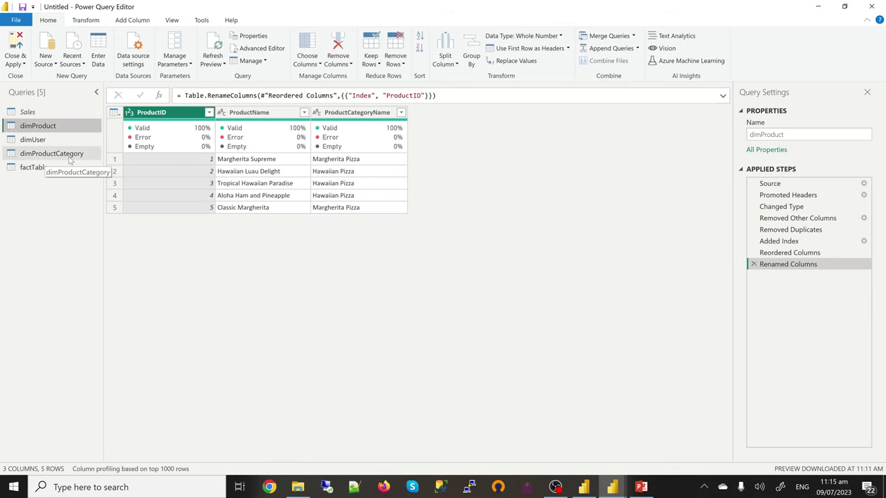
{"action": "left_click", "coordinate": [604, 39]}
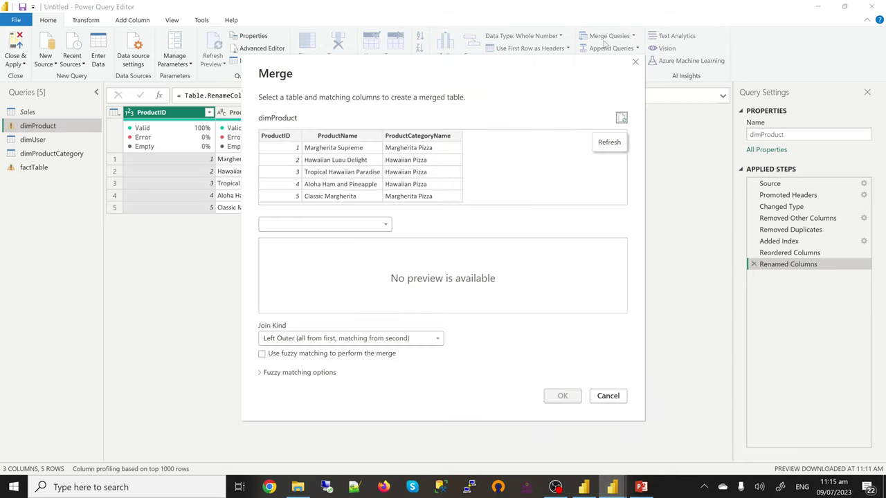
{"action": "left_click", "coordinate": [410, 137]}
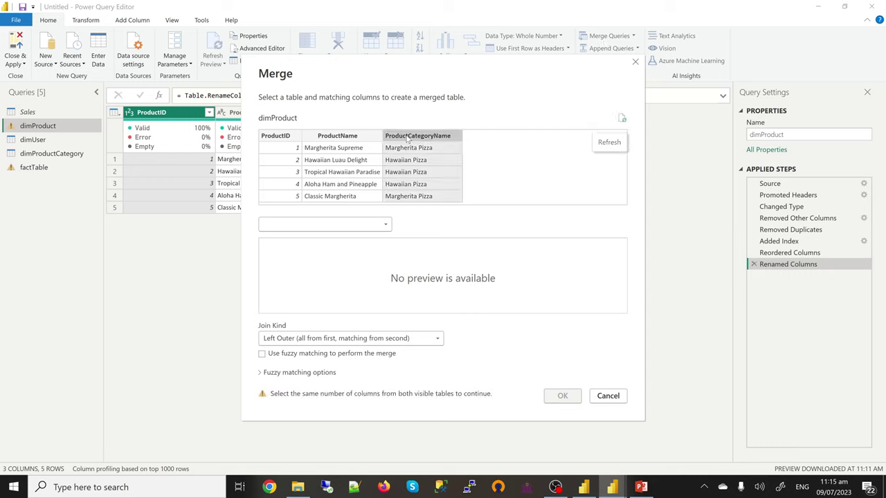
{"action": "left_click", "coordinate": [324, 223]}
{"action": "left_click", "coordinate": [319, 273]}
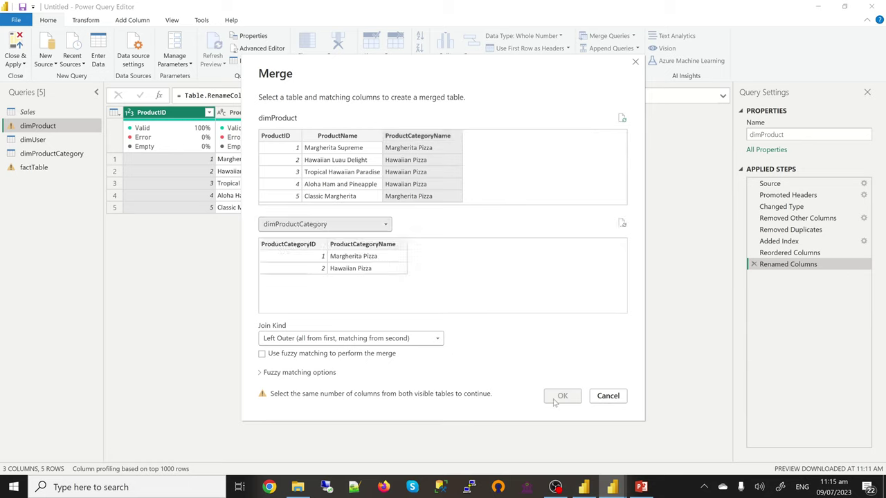
{"action": "left_click", "coordinate": [361, 247]}
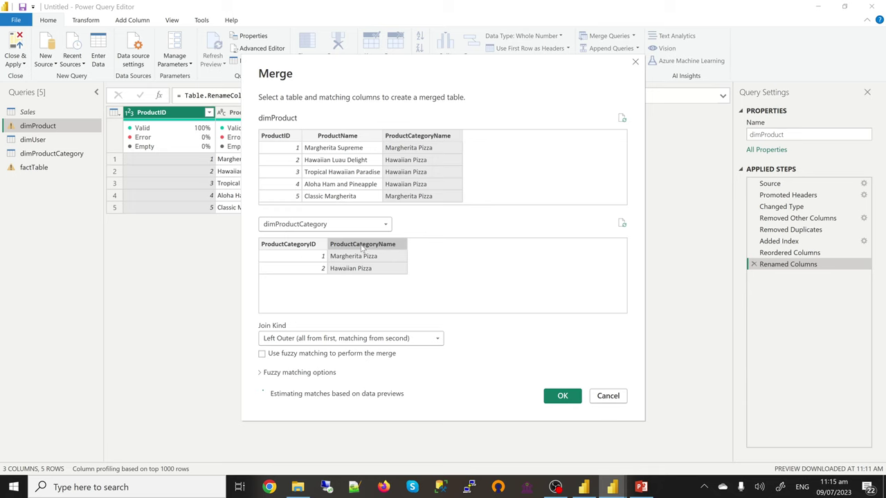
{"action": "key", "text": "Return"}
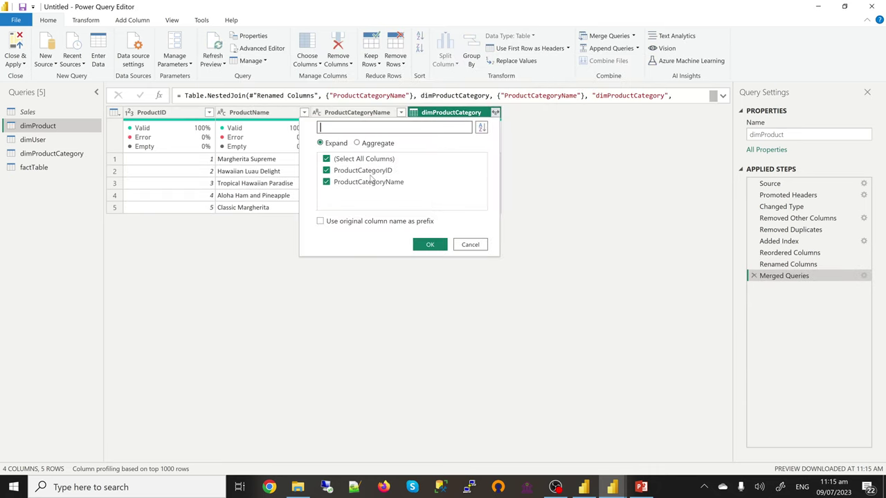
Expand only ProductCategoryID and delete the ProductCategoryName column from dimProduct.
{"action": "left_click", "coordinate": [371, 181]}
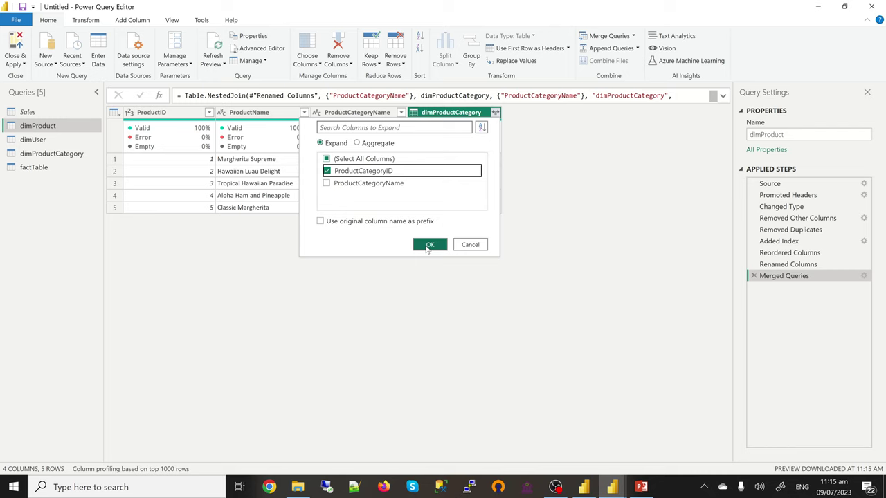
{"action": "left_click", "coordinate": [428, 245]}
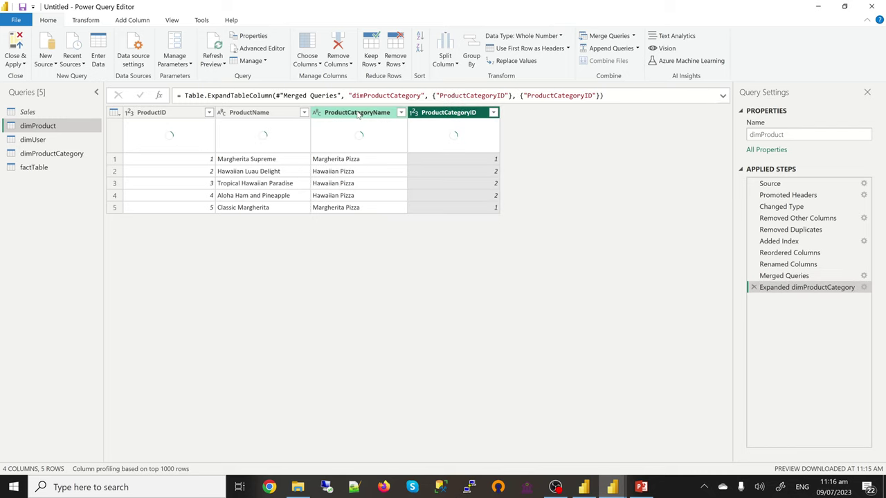
{"action": "left_click", "coordinate": [358, 114]}
{"action": "key", "text": "Delete"}
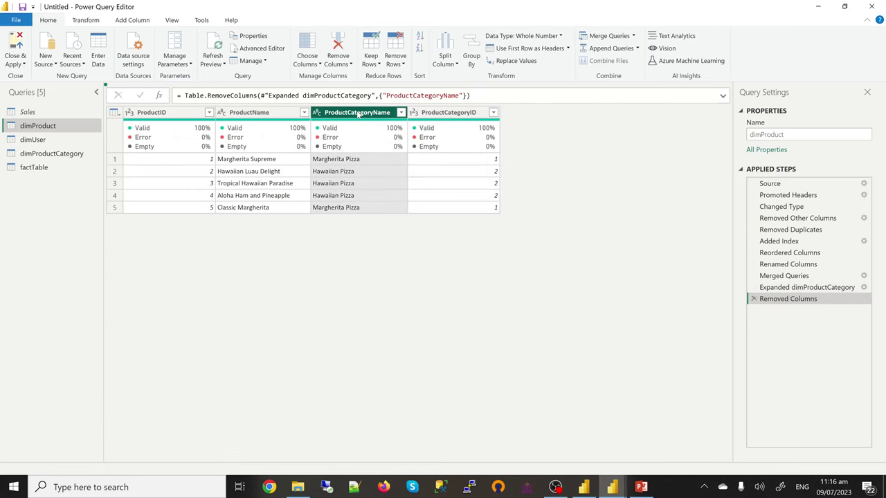
Delete Discount, OrderTypeID and OrderDetailID from factTable, then remove the Removed Columns1 applied step.
{"action": "left_click", "coordinate": [34, 168]}
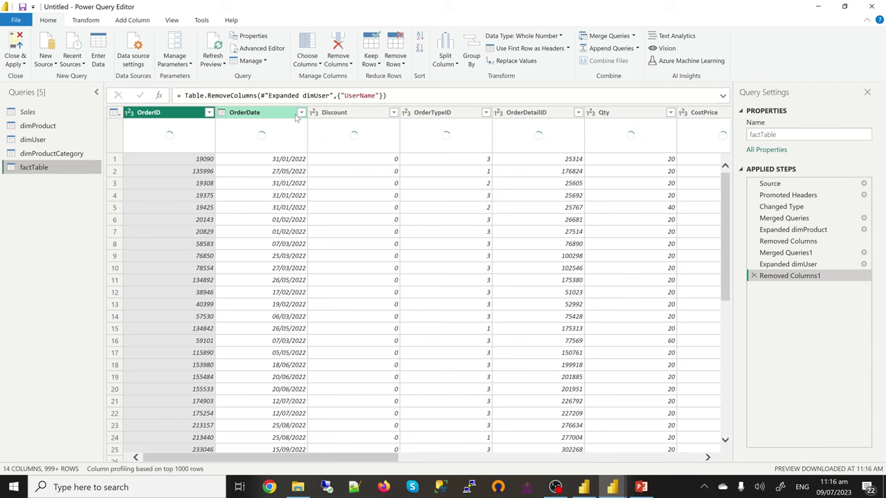
{"action": "left_click", "coordinate": [334, 113]}
{"action": "key", "text": "Delete"}
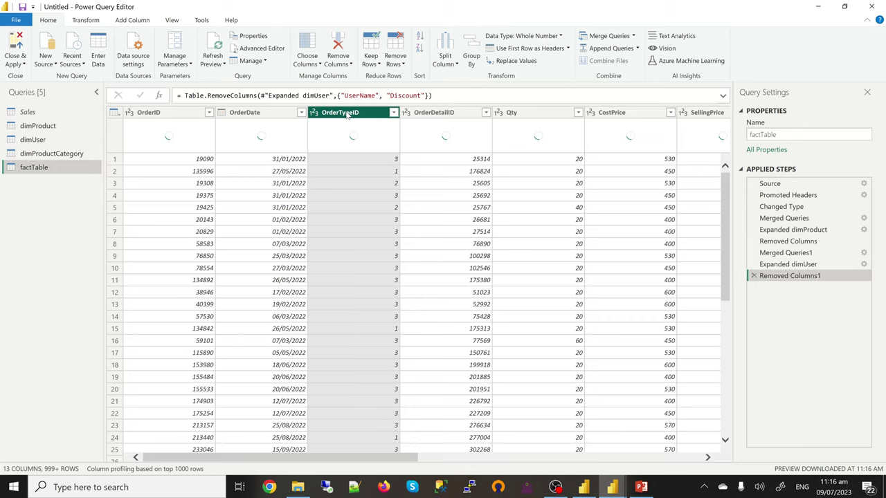
{"action": "key", "text": "Delete"}
{"action": "key", "text": "Delete"}
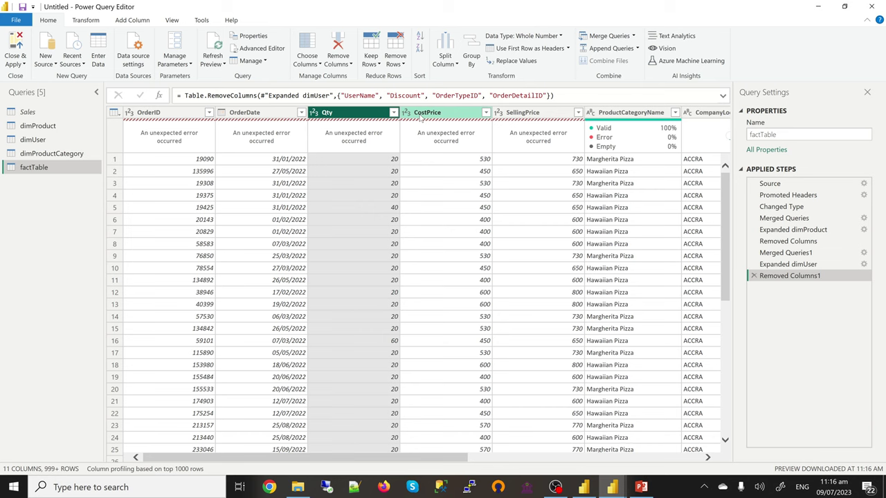
{"action": "left_click", "coordinate": [754, 275]}
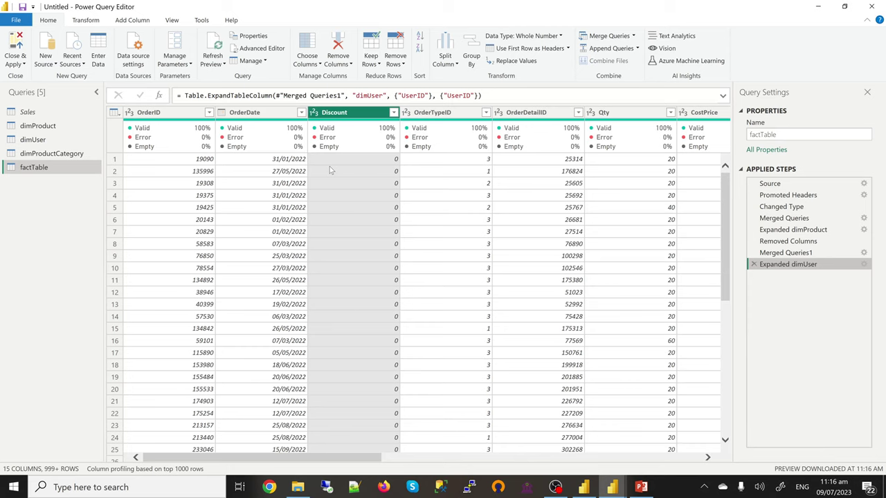
Select the Discount, OrderTypeID, OrderDetailID, ProductCategoryName, UserName and CompanyLocationName columns for removal.
{"action": "left_click", "coordinate": [445, 114], "text": "ctrl"}
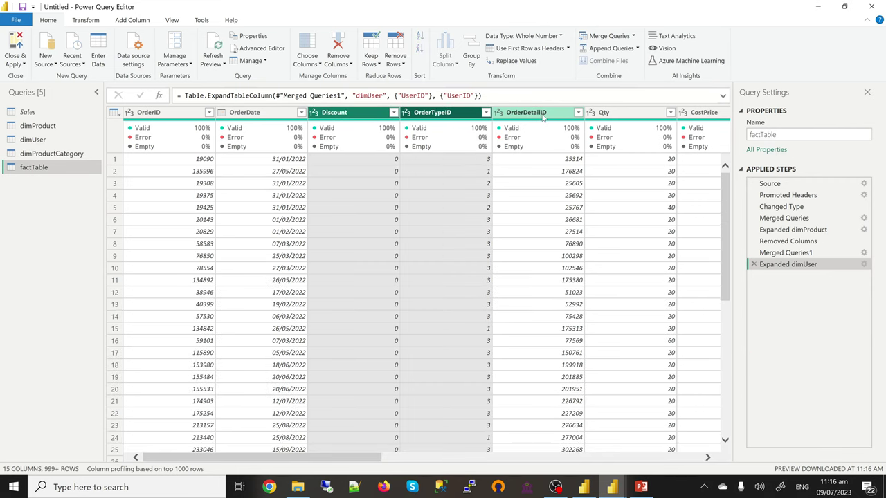
{"action": "left_click", "coordinate": [543, 116], "text": "ctrl"}
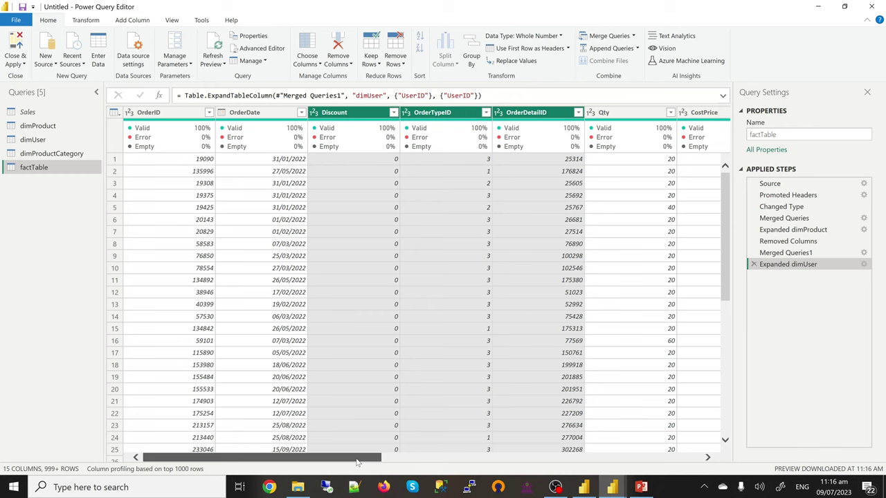
{"action": "left_click_drag", "start_coordinate": [357, 461], "coordinate": [529, 454]}
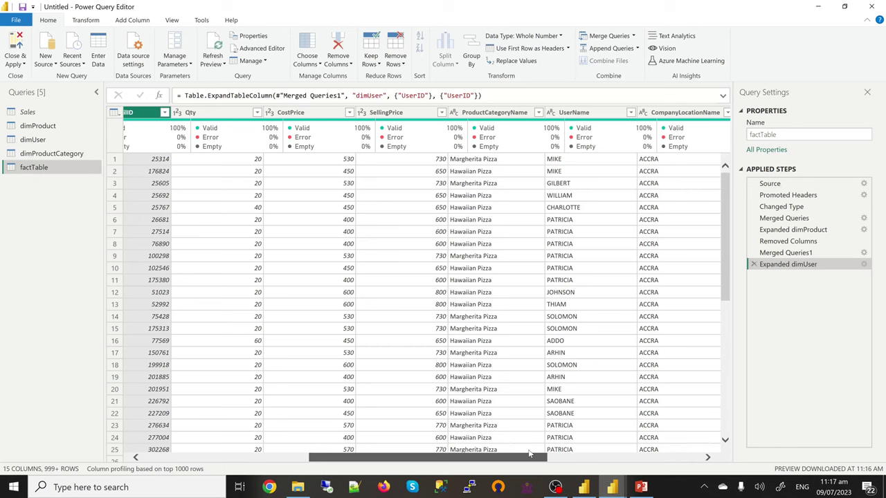
{"action": "left_click_drag", "start_coordinate": [529, 453], "coordinate": [537, 453]}
{"action": "left_click", "coordinate": [470, 113], "text": "ctrl"}
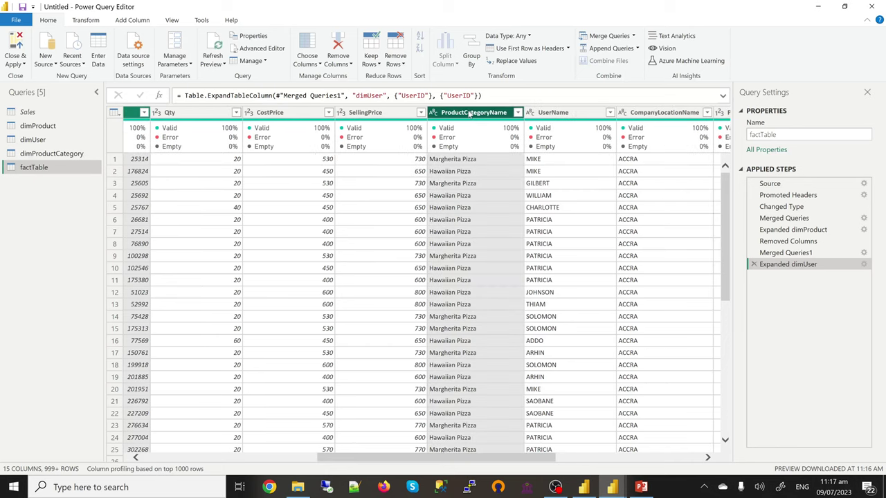
{"action": "left_click", "coordinate": [559, 113], "text": "ctrl"}
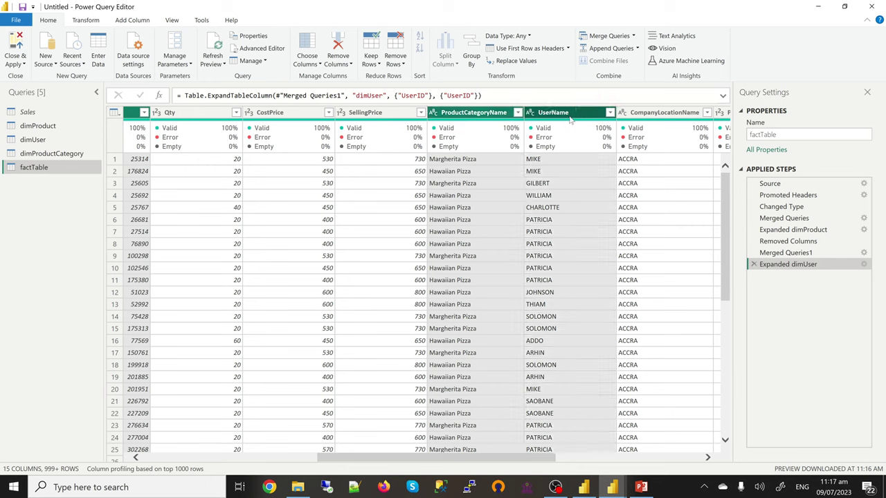
{"action": "left_click", "coordinate": [657, 115], "text": "ctrl"}
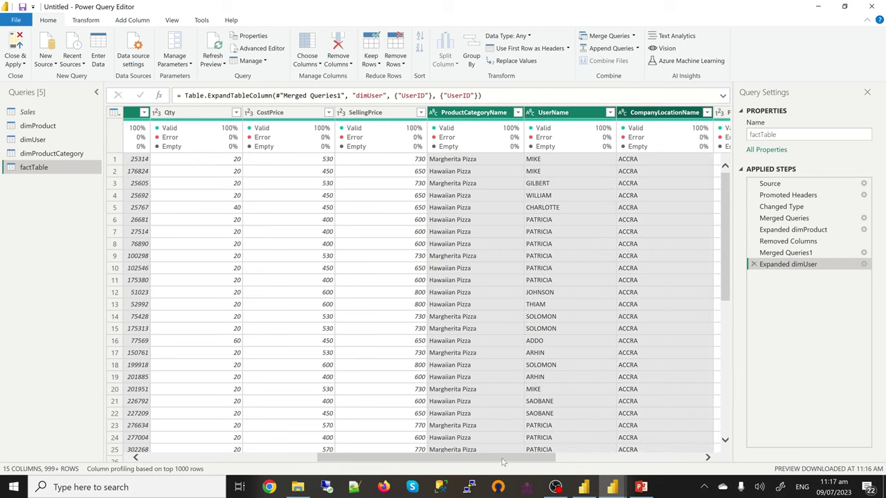
Add PhoneNo and Address, remove all selected columns, then Close & Apply.
{"action": "left_click_drag", "start_coordinate": [503, 462], "coordinate": [615, 461]}
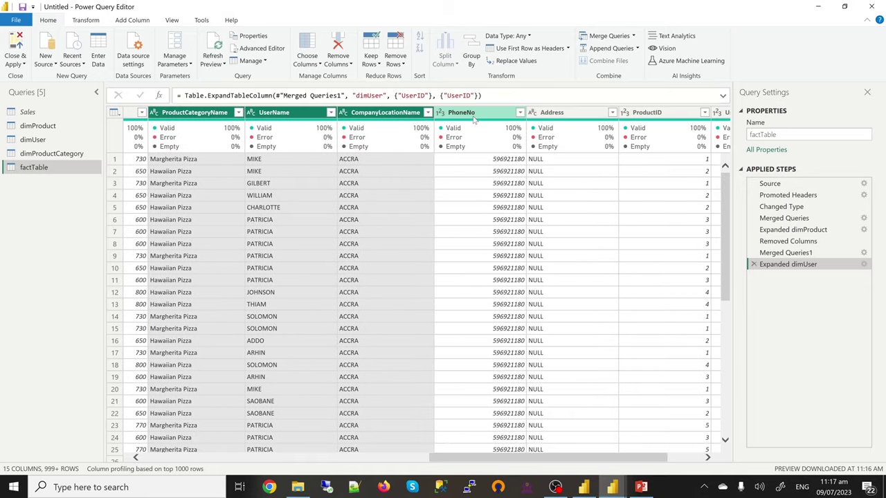
{"action": "left_click", "coordinate": [474, 116], "text": "ctrl"}
{"action": "left_click", "coordinate": [583, 116], "text": "ctrl"}
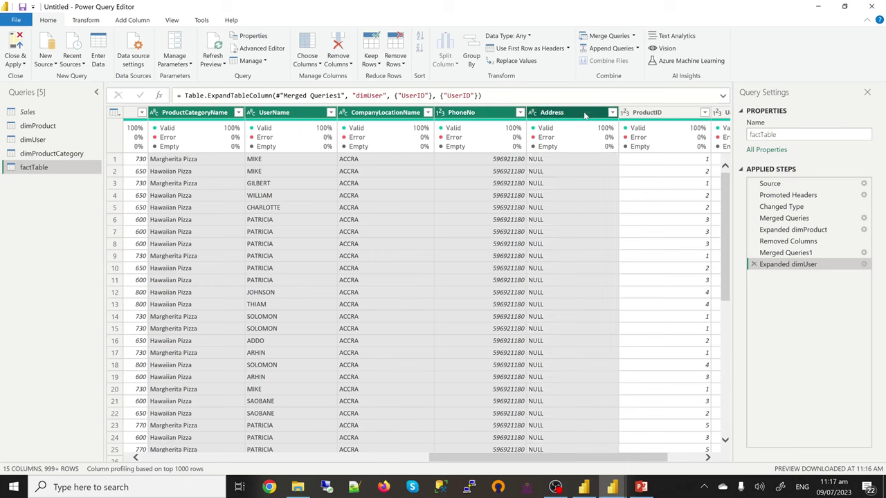
{"action": "right_click", "coordinate": [585, 117]}
{"action": "left_click", "coordinate": [608, 130]}
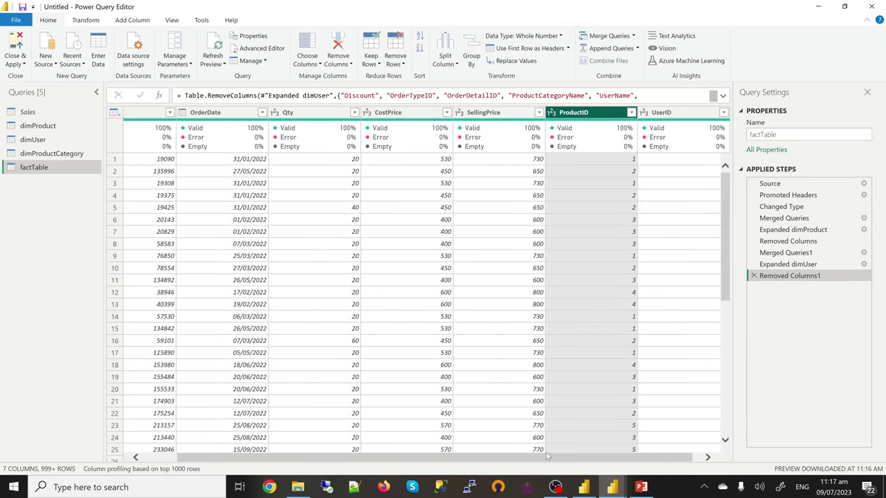
{"action": "left_click_drag", "start_coordinate": [546, 458], "coordinate": [406, 459]}
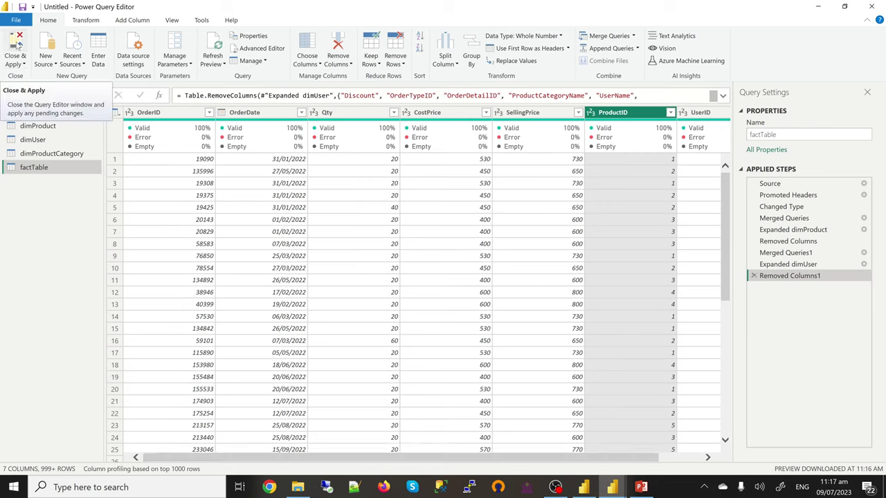
{"action": "left_click", "coordinate": [19, 44]}
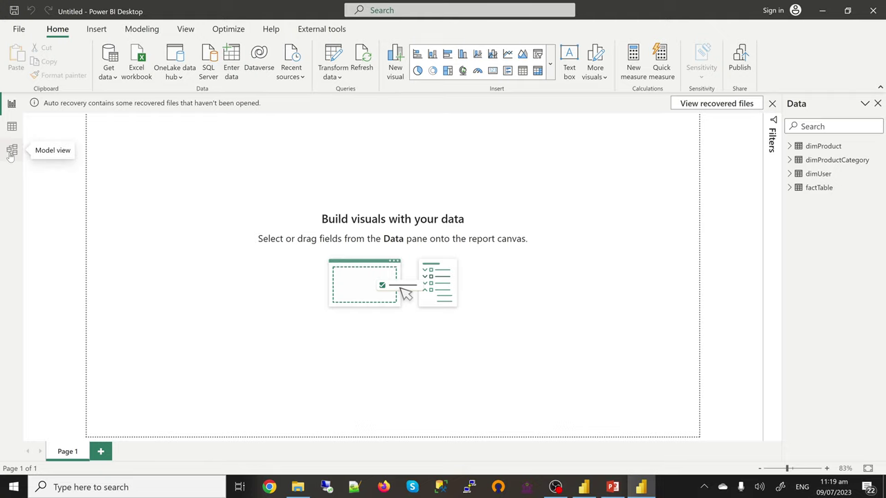
In Model view, place dimProduct and dimProductCategory left of factTable and collapse Properties.
{"action": "left_click", "coordinate": [11, 152]}
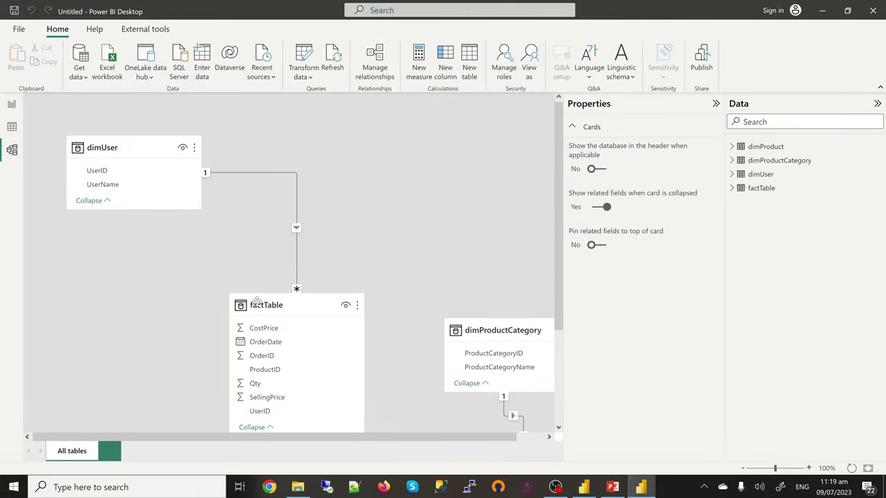
{"action": "left_click_drag", "start_coordinate": [256, 302], "coordinate": [261, 225]}
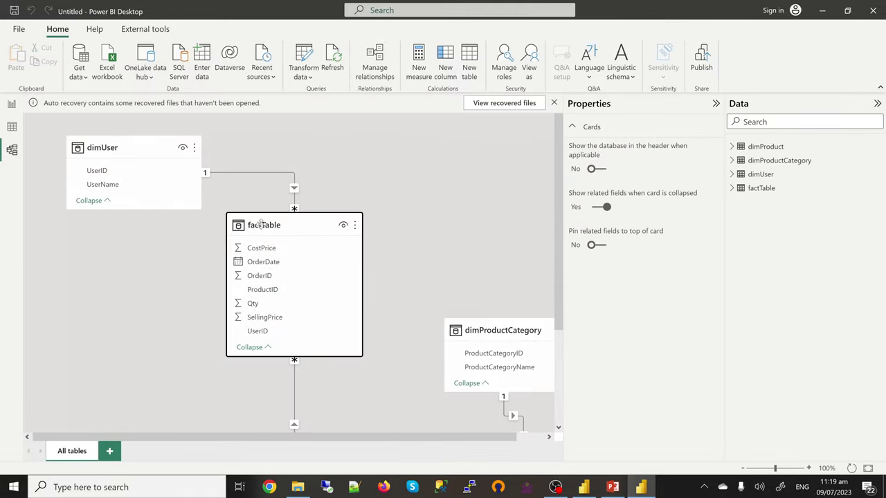
{"action": "left_click_drag", "start_coordinate": [498, 331], "coordinate": [459, 182]}
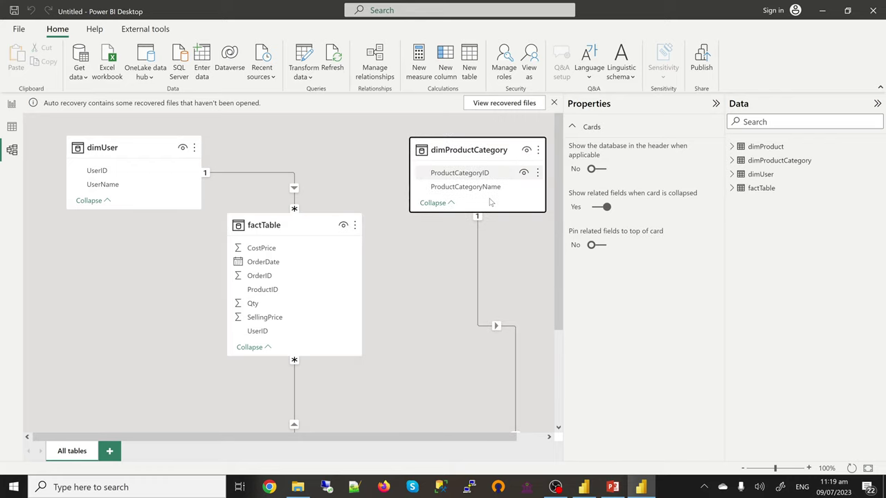
{"action": "scroll", "coordinate": [490, 202], "scroll_direction": "down", "scroll_amount": 2}
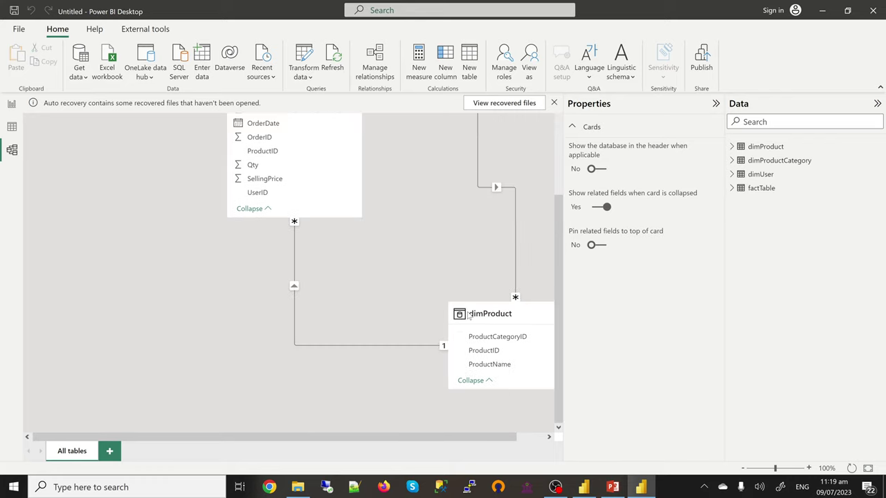
{"action": "left_click_drag", "start_coordinate": [469, 315], "coordinate": [74, 258]}
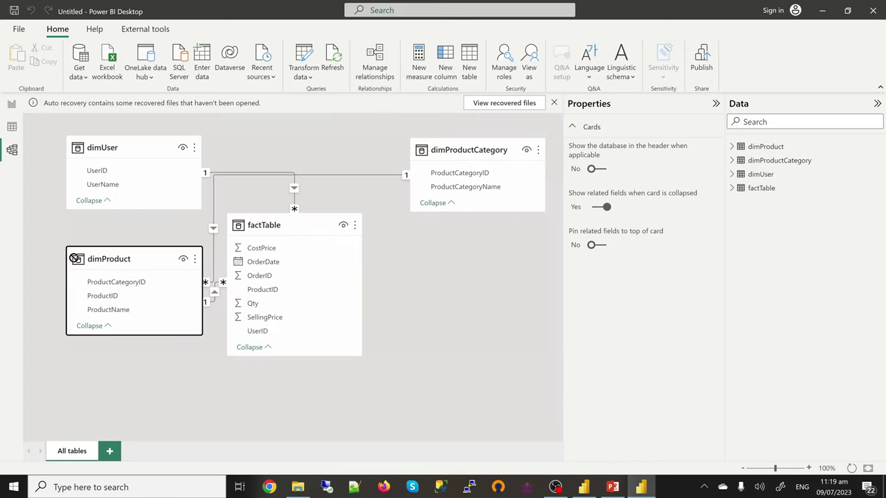
{"action": "left_click_drag", "start_coordinate": [291, 228], "coordinate": [313, 242]}
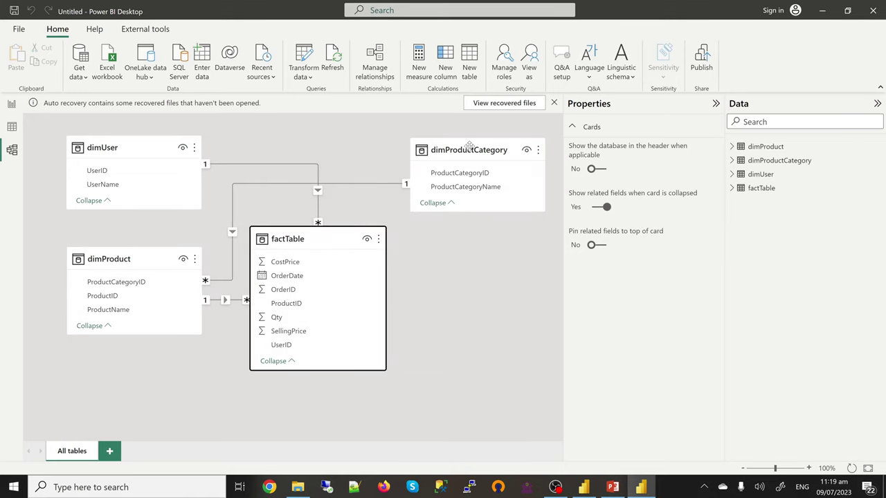
{"action": "left_click_drag", "start_coordinate": [469, 146], "coordinate": [169, 358]}
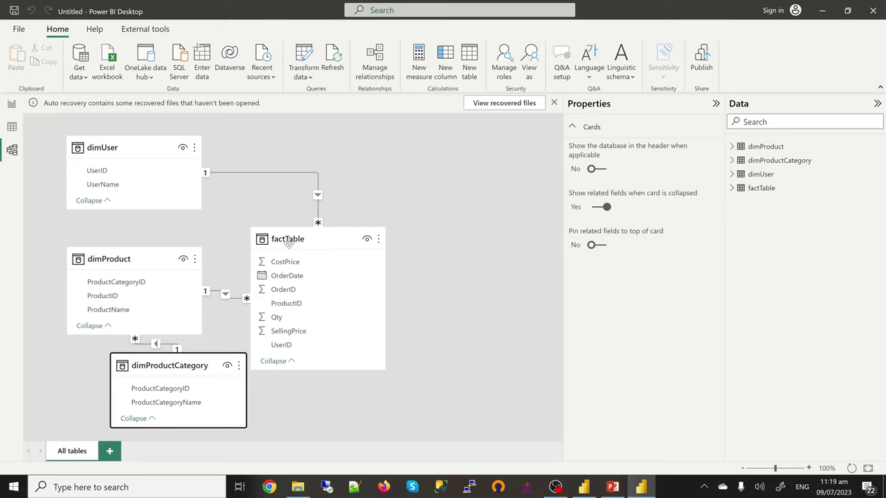
{"action": "left_click_drag", "start_coordinate": [288, 243], "coordinate": [340, 223]}
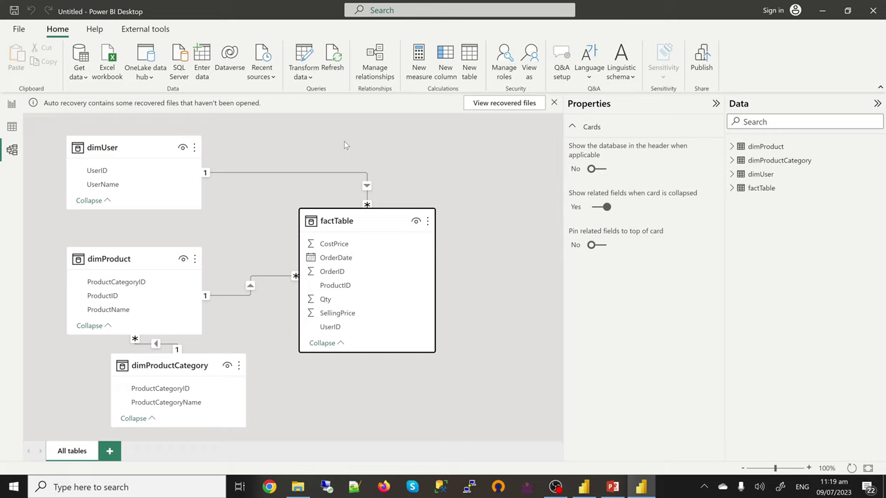
{"action": "left_click", "coordinate": [716, 103]}
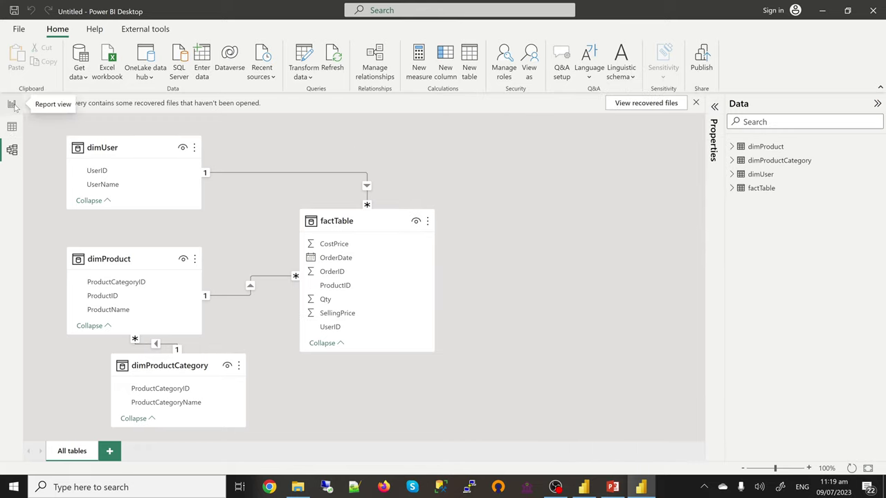
Create Calendar = CALENDAR(MIN(factTable[OrderDate]), MAX(factTable[OrderDate])) and add a new column.
{"action": "left_click", "coordinate": [11, 128]}
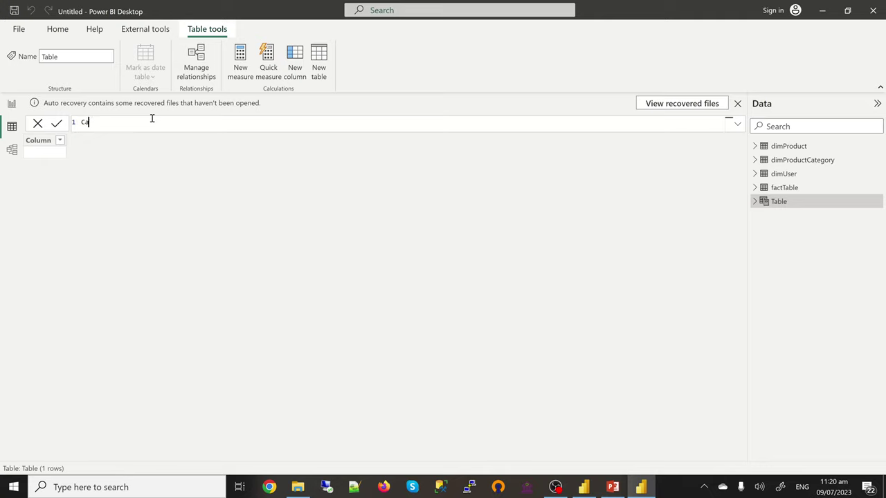
{"action": "type", "text": "ndar = "}
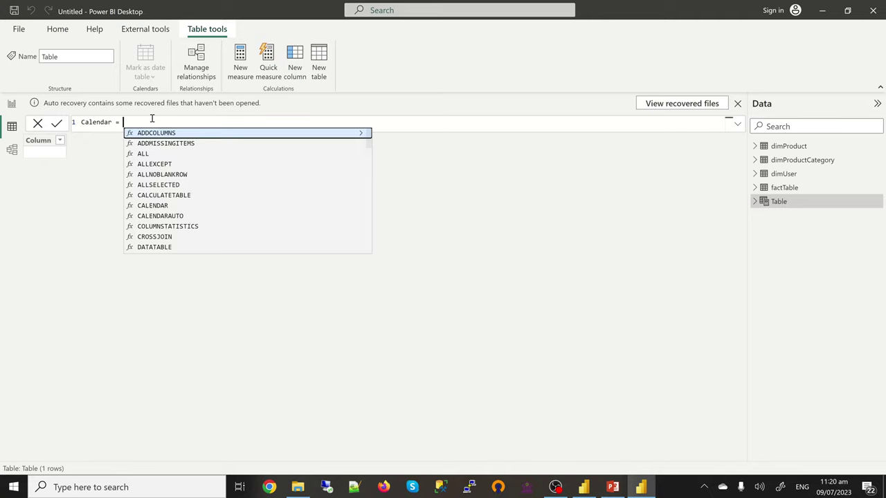
{"action": "type", "text": "cale"}
{"action": "key", "text": "Tab"}
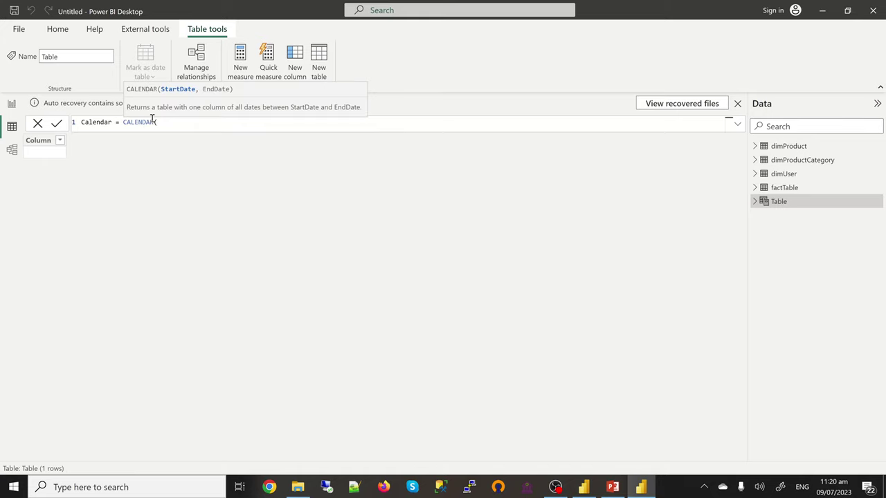
{"action": "type", "text": "mn"}
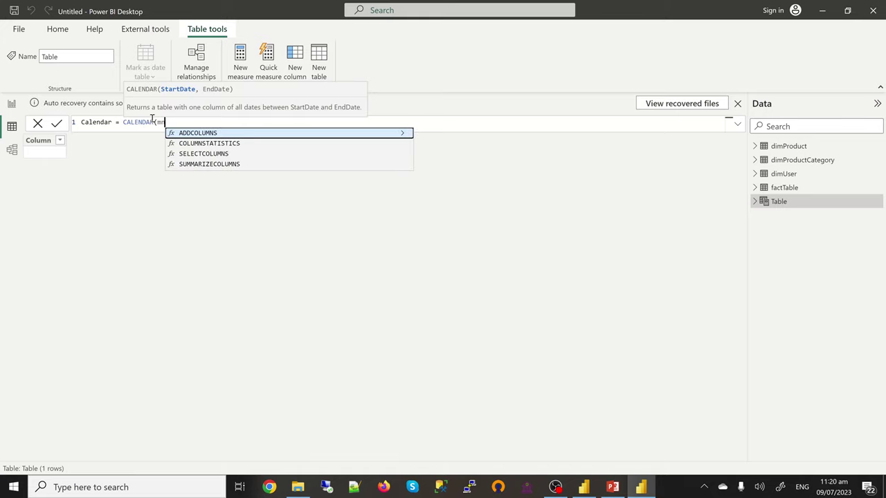
{"action": "key", "text": "BackSpace"}
{"action": "type", "text": "in"}
{"action": "key", "text": "Tab"}
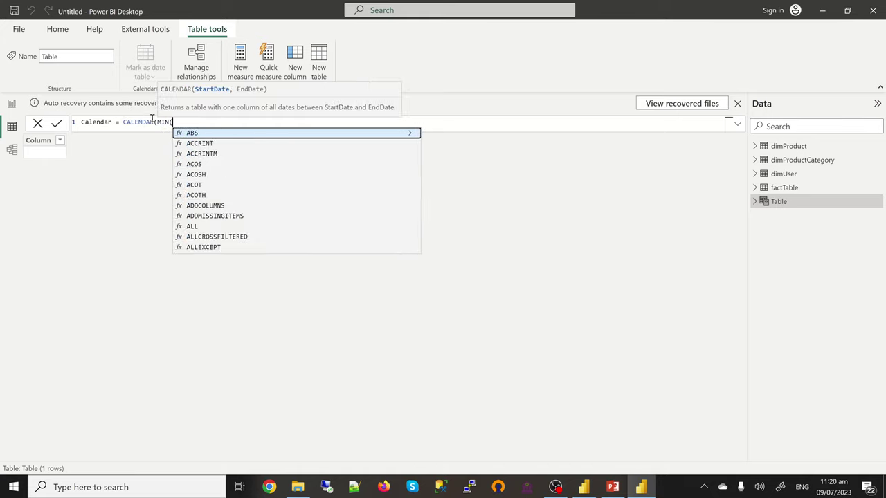
{"action": "type", "text": "ord"}
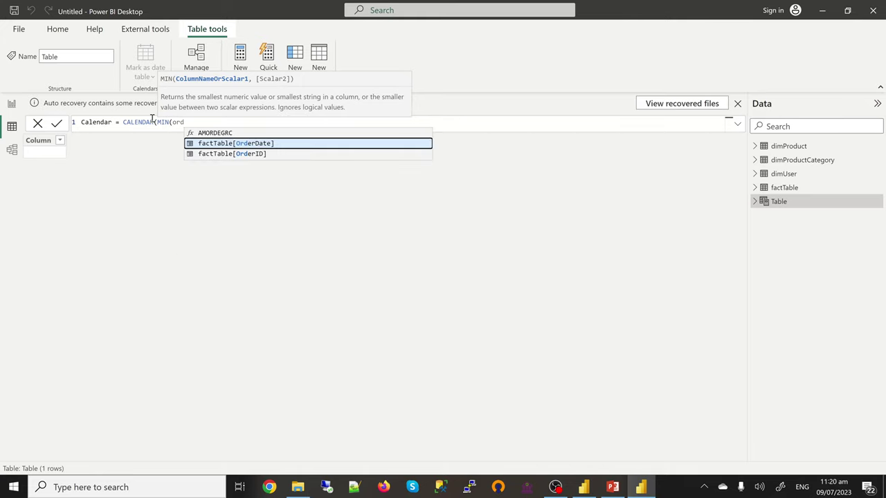
{"action": "key", "text": "Tab"}
{"action": "type", "text": ")"}
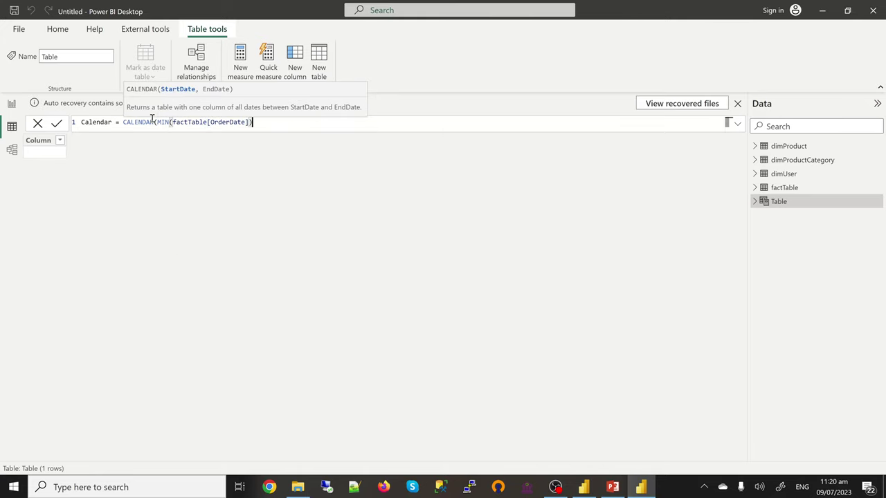
{"action": "type", "text": ", max"}
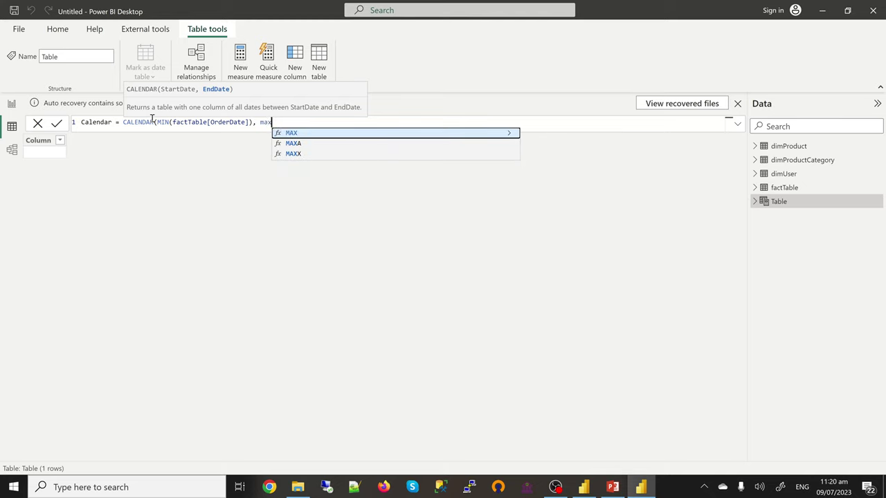
{"action": "key", "text": "Tab"}
{"action": "type", "text": "orda"}
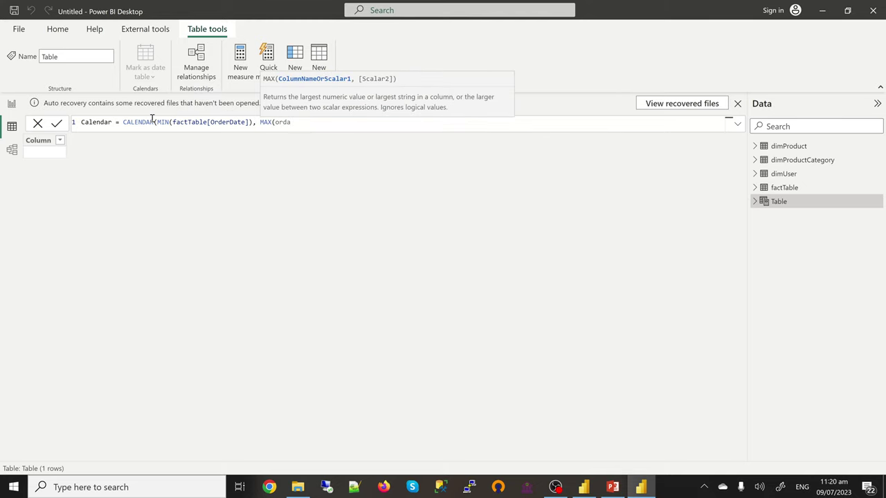
{"action": "key", "text": "BackSpace"}
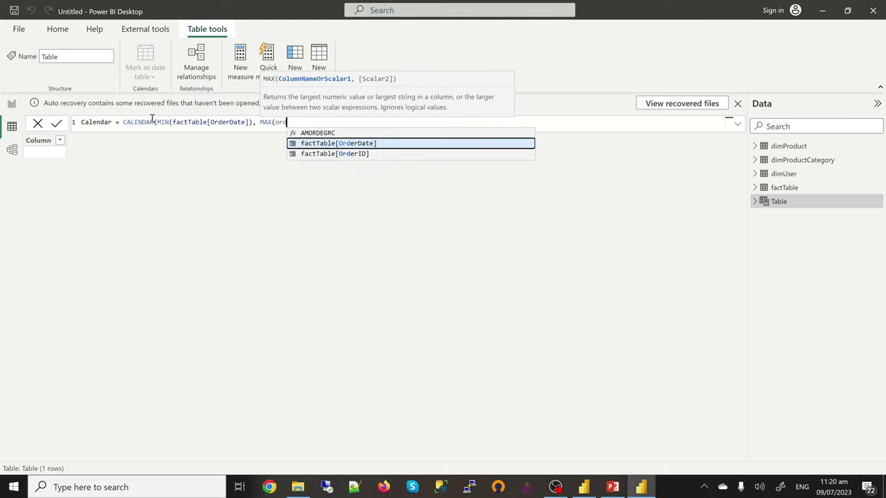
{"action": "key", "text": "Tab"}
{"action": "type", "text": "))"}
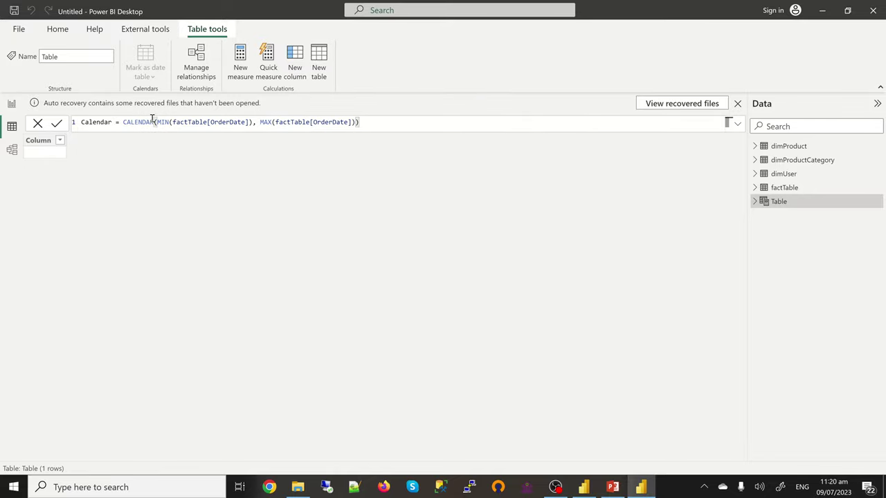
{"action": "left_click", "coordinate": [153, 122]}
{"action": "key", "text": "Return"}
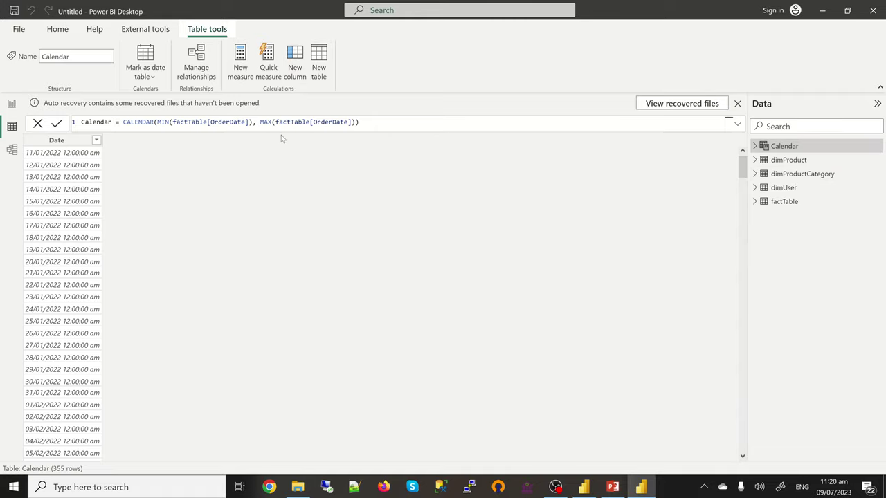
{"action": "key", "text": "Return"}
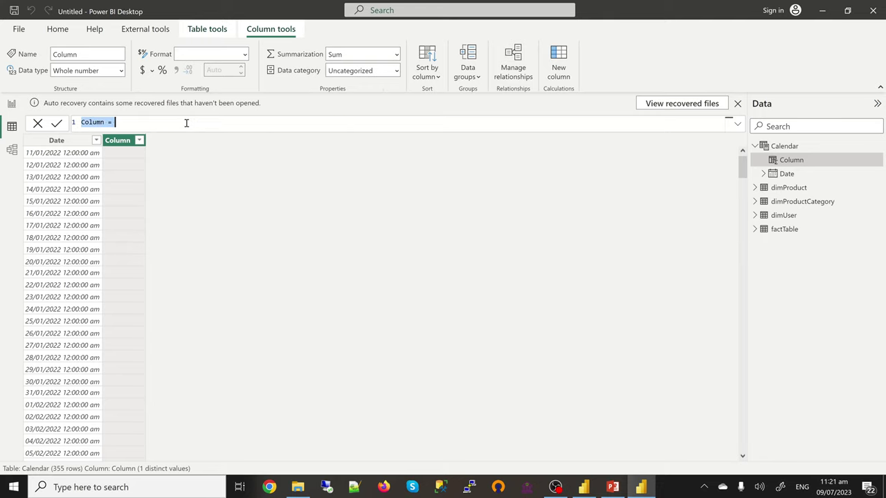
Add a Month Index column to Calendar defined as MONTH([Date]).
{"action": "type", "text": "MonthIndex = mon"}
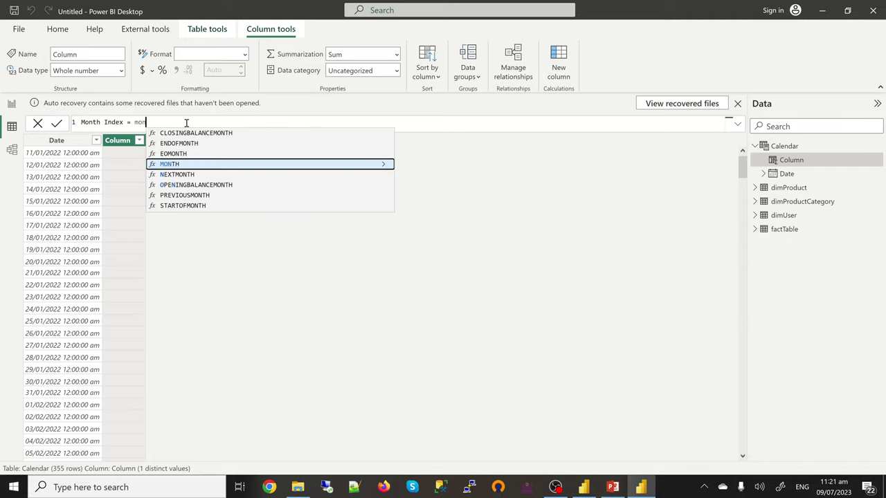
{"action": "key", "text": "Tab"}
{"action": "type", "text": "[Date]"}
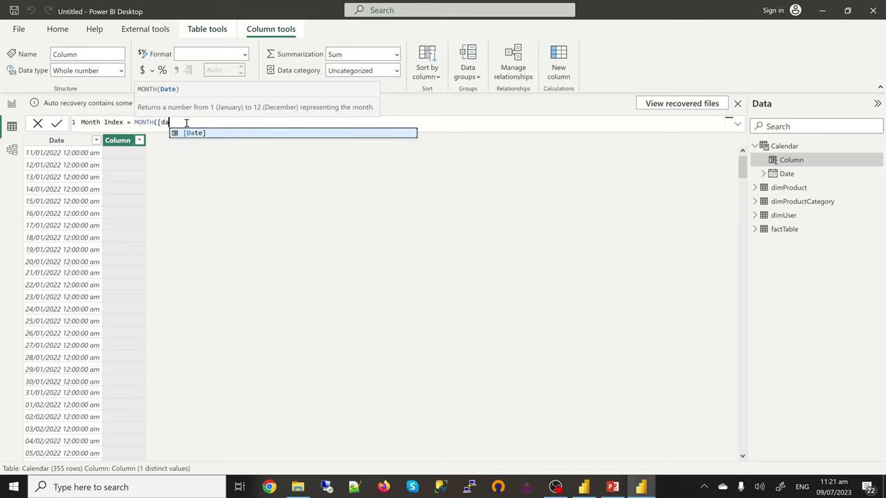
{"action": "type", "text": ")"}
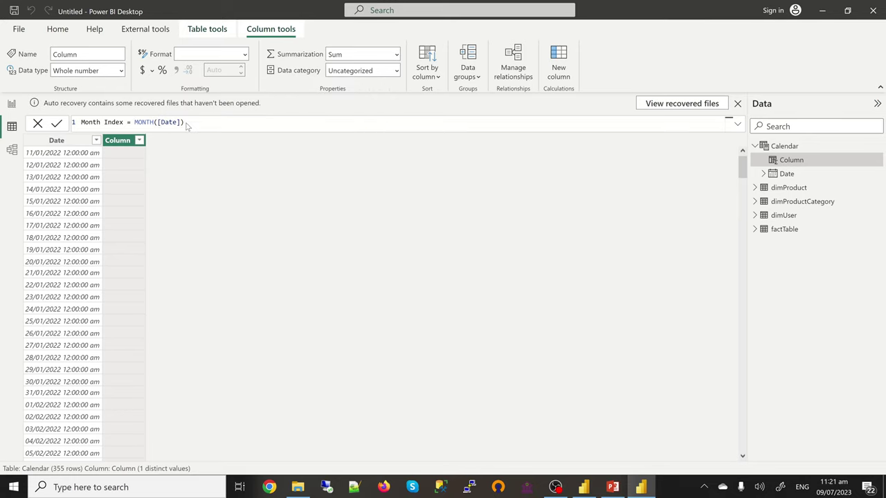
{"action": "key", "text": "Return"}
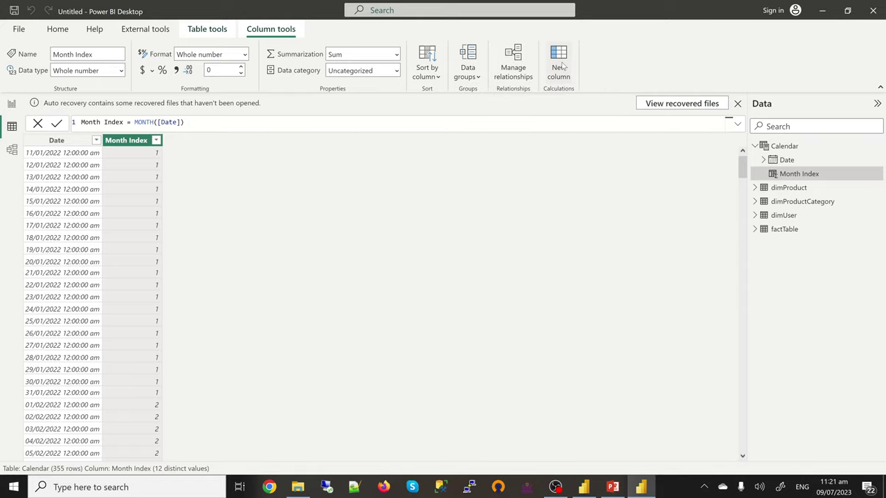
{"action": "left_click", "coordinate": [563, 65]}
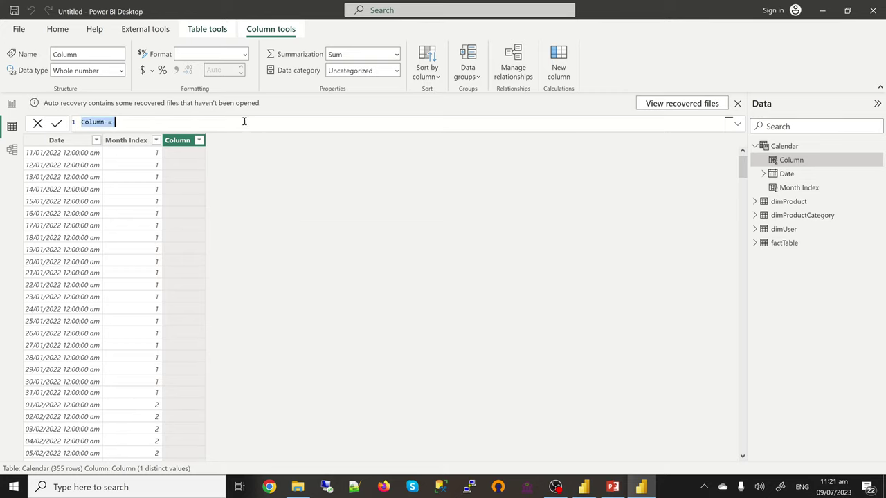
Add a Month column to Calendar defined as FORMAT([Date], "mmm").
{"action": "type", "text": "Month = fo"}
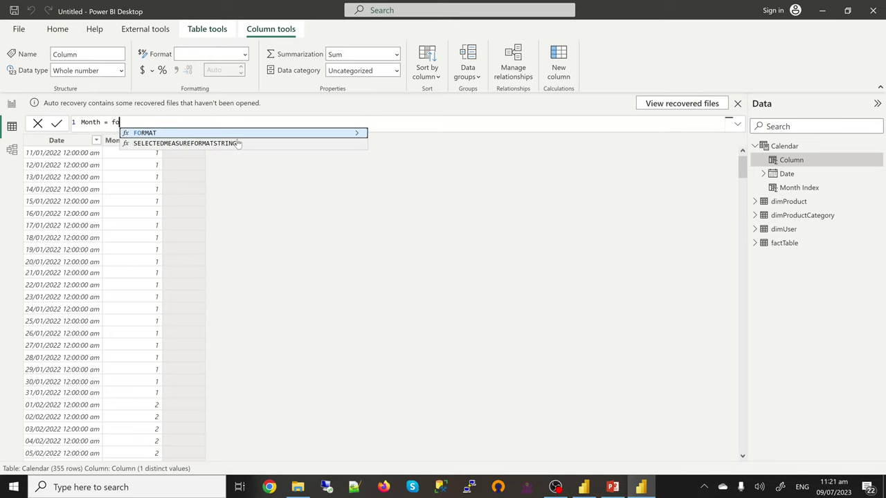
{"action": "key", "text": "Tab"}
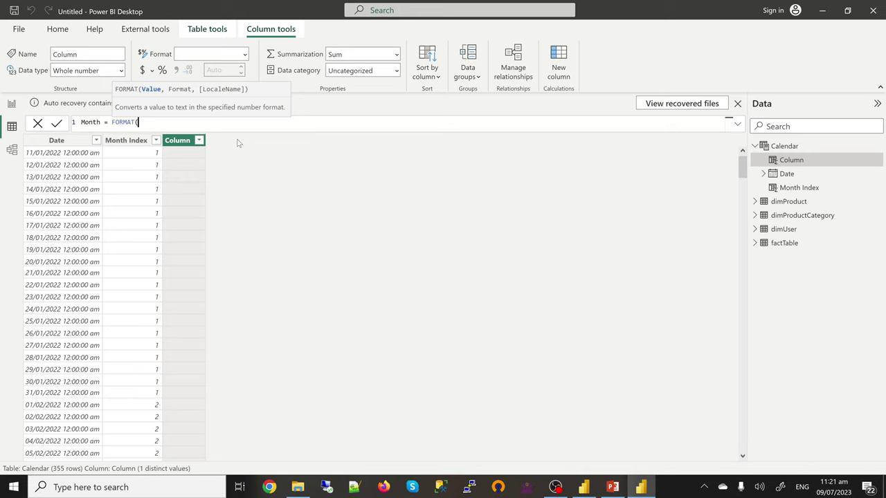
{"action": "type", "text": "[Date], \"mmm\")"}
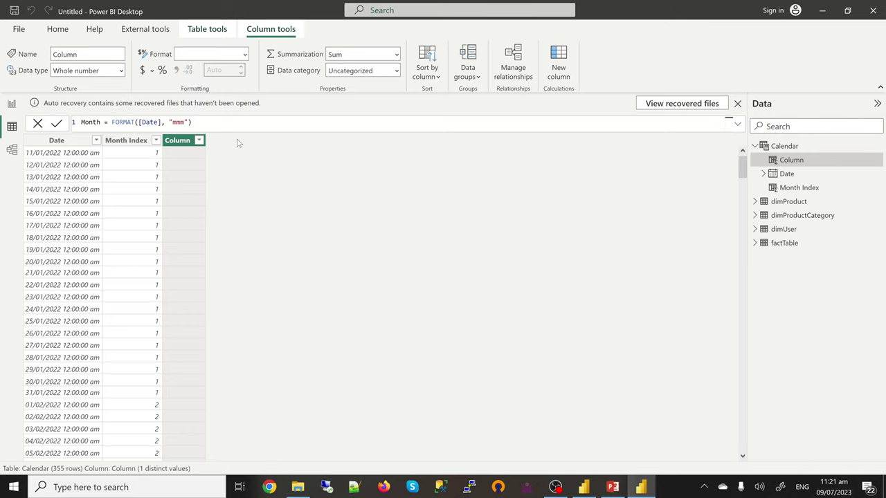
{"action": "key", "text": "Return"}
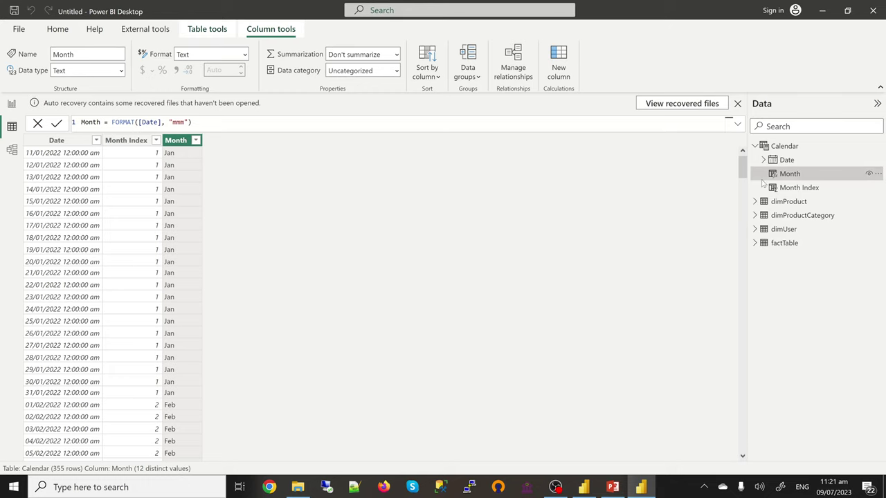
Sort the Month column by Month Index.
{"action": "mouse_move", "coordinate": [784, 177]}
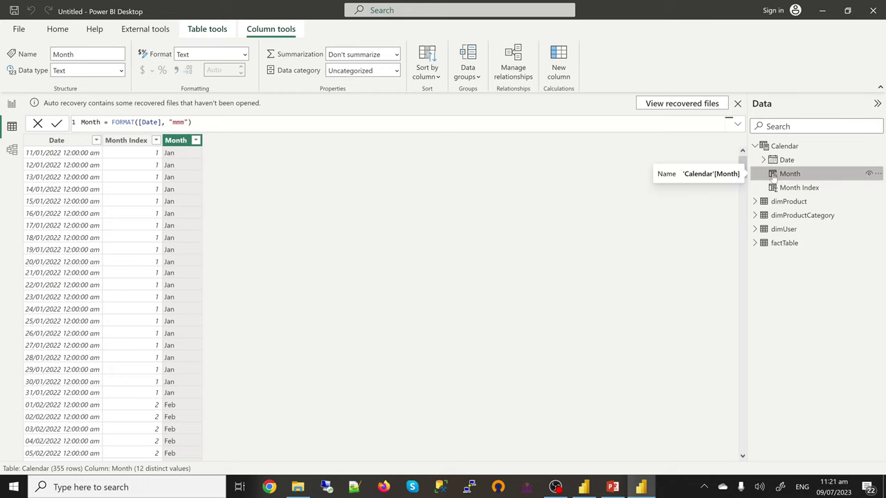
{"action": "left_click", "coordinate": [430, 73]}
{"action": "left_click", "coordinate": [435, 132]}
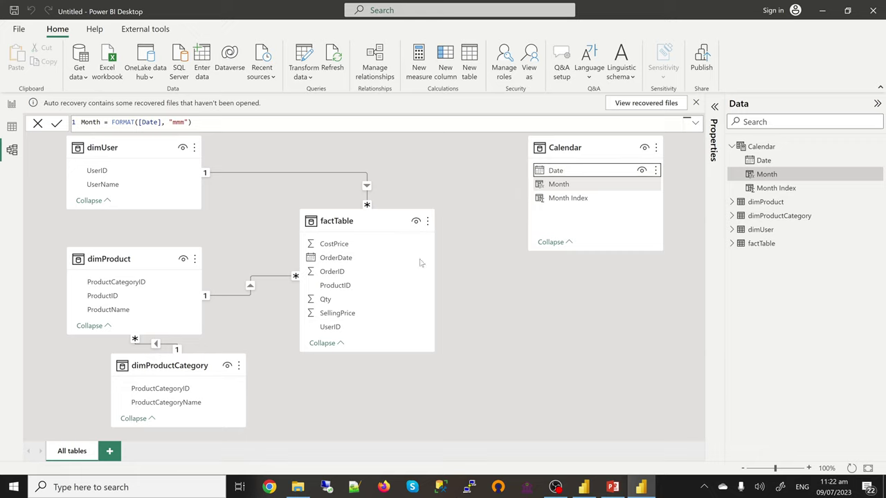
Relate Calendar[Date] to factTable[OrderDate] in the model diagram.
{"action": "left_click", "coordinate": [512, 280]}
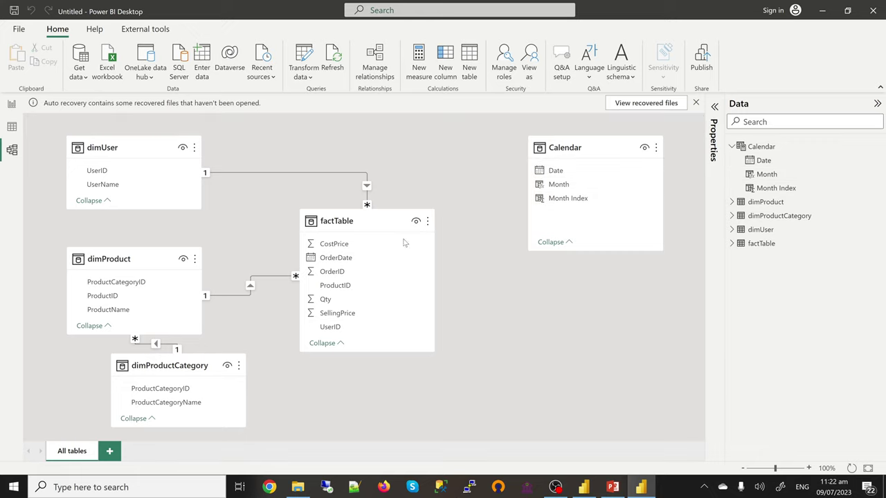
{"action": "left_click", "coordinate": [554, 171]}
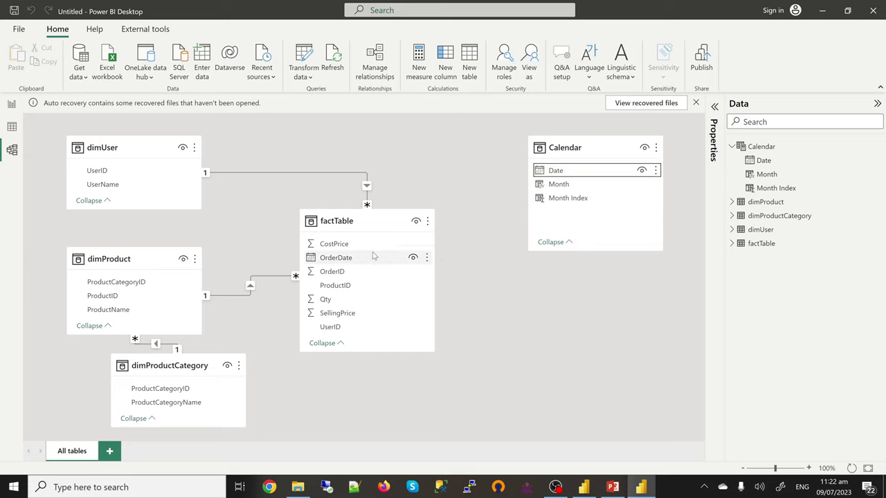
{"action": "left_click_drag", "start_coordinate": [562, 173], "coordinate": [385, 262]}
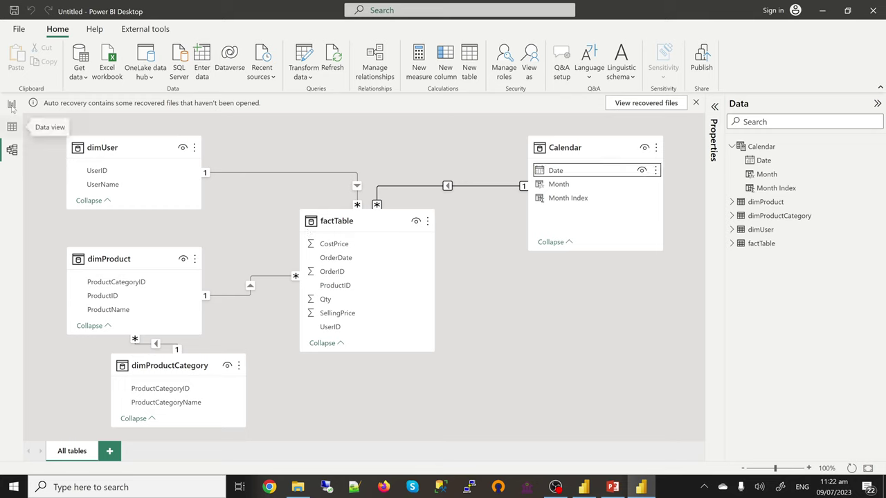
Return to Data view, collapse Calendar and expand factTable in the Data pane.
{"action": "left_click", "coordinate": [12, 128]}
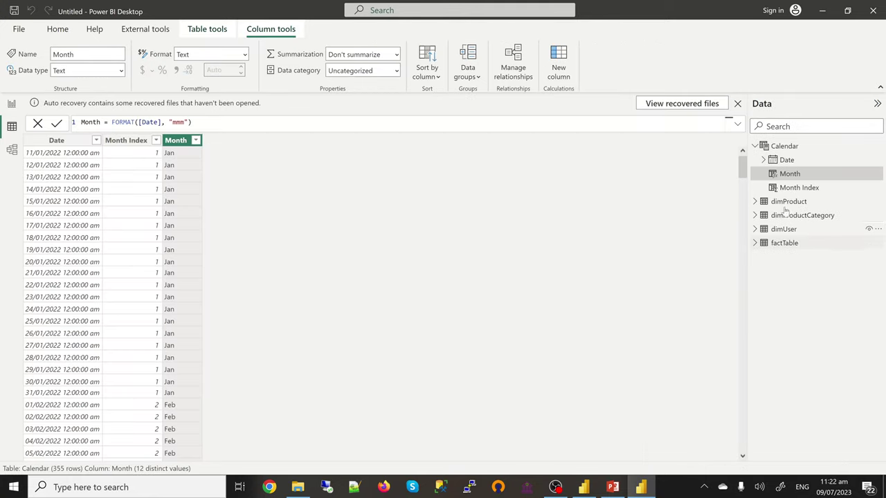
{"action": "left_click", "coordinate": [755, 148]}
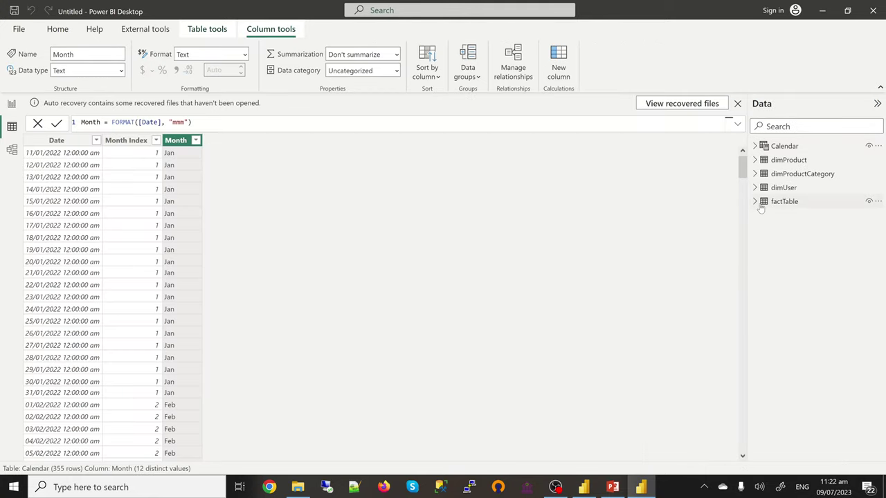
{"action": "left_click", "coordinate": [755, 202]}
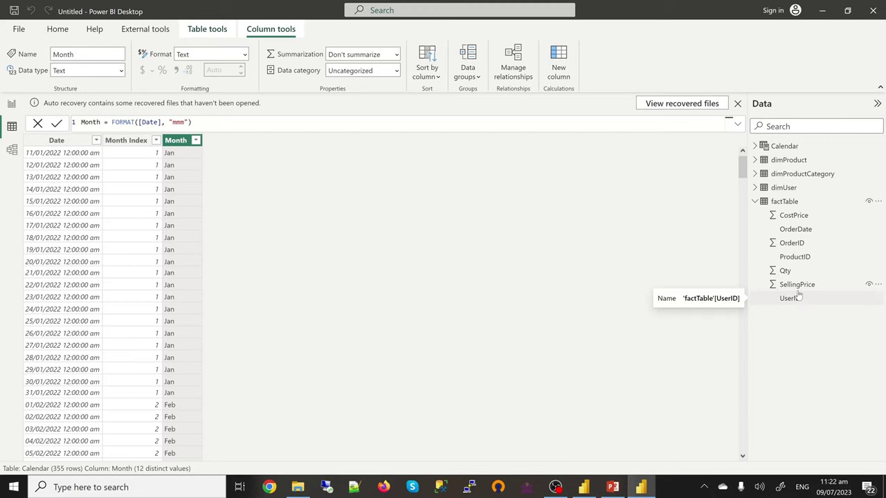
Add a CostTotal column to factTable calculated as factTable[Qty] * factTable[CostPrice].
{"action": "left_click", "coordinate": [831, 204]}
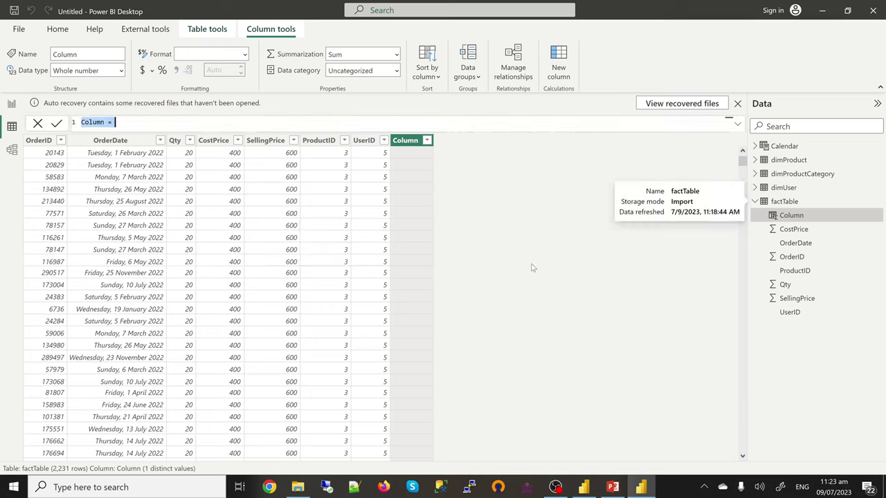
{"action": "type", "text": "Cost"}
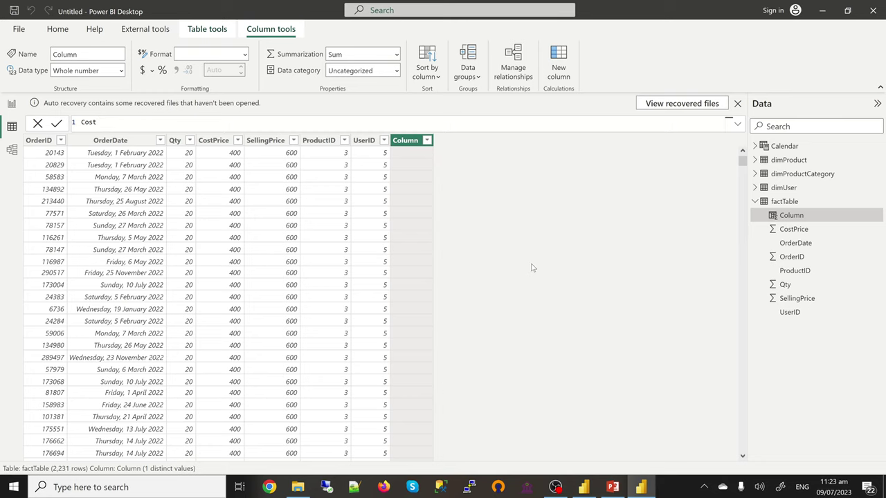
{"action": "type", "text": "Total = factTable[Qty]"}
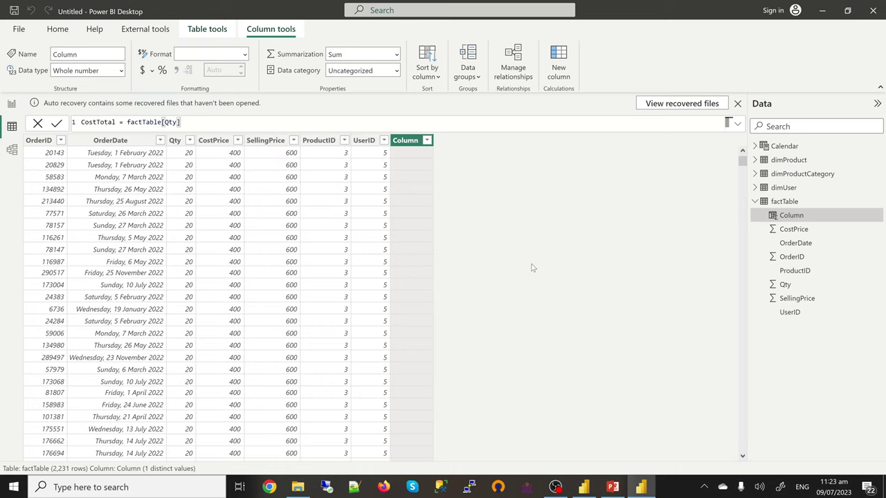
{"action": "type", "text": " * cos"}
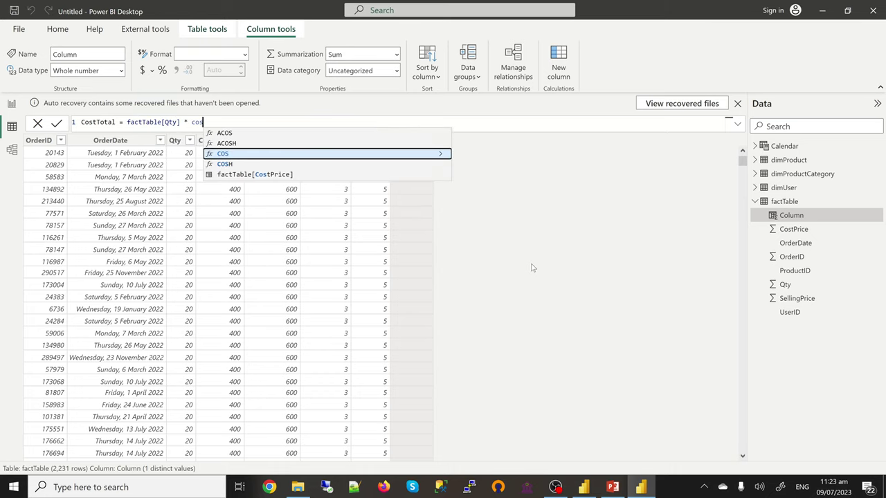
{"action": "key", "text": "Down"}
{"action": "key", "text": "Down"}
{"action": "key", "text": "Tab"}
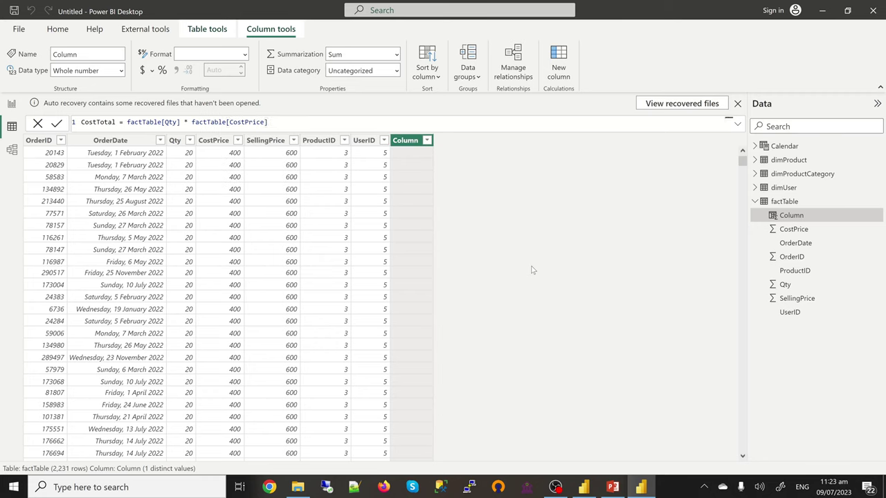
{"action": "key", "text": "Return"}
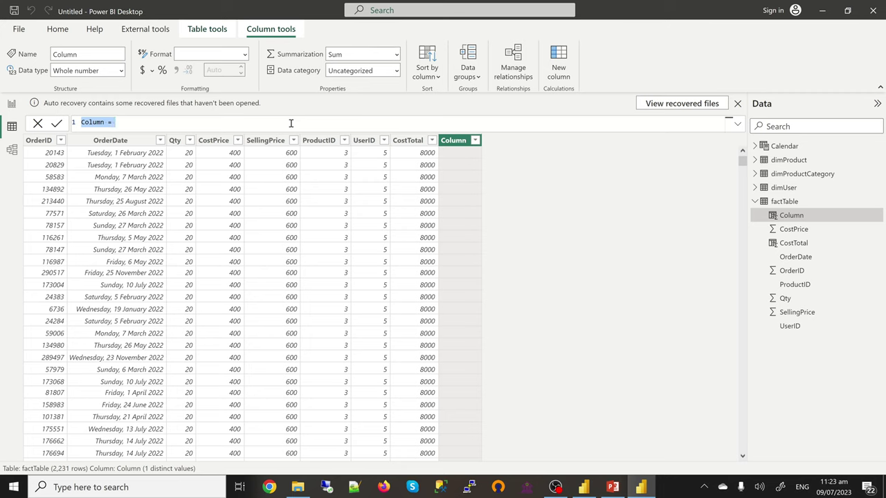
Create the SellingTotal column as factTable[Qty] * factTable[SellingPrice].
{"action": "type", "text": "SellingTotal = "}
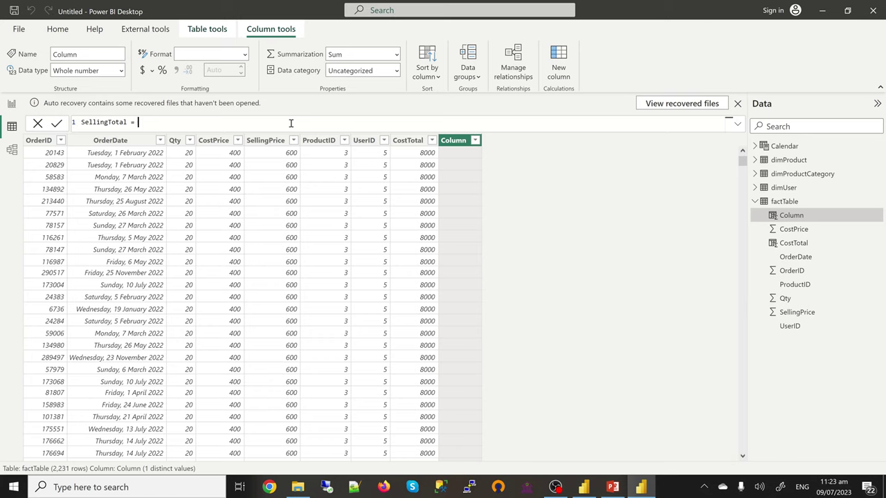
{"action": "type", "text": "qt"}
{"action": "key", "text": "Tab"}
{"action": "type", "text": "* sell"}
{"action": "key", "text": "Tab"}
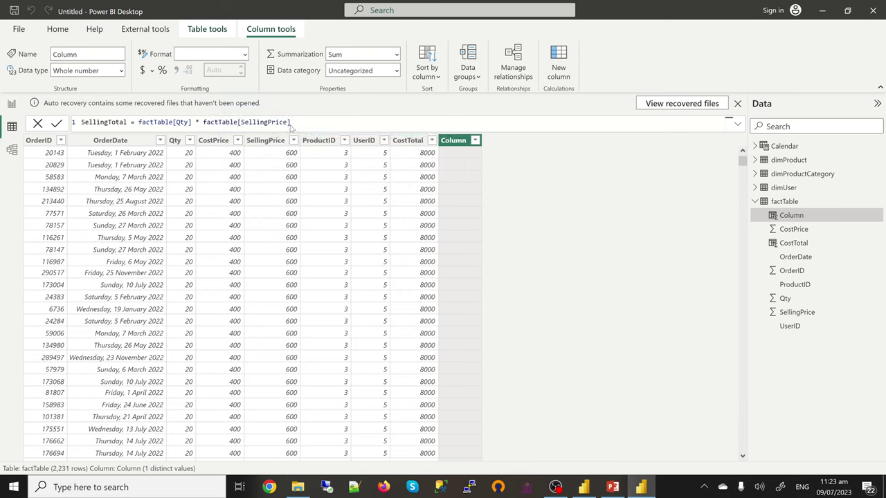
{"action": "key", "text": "Return"}
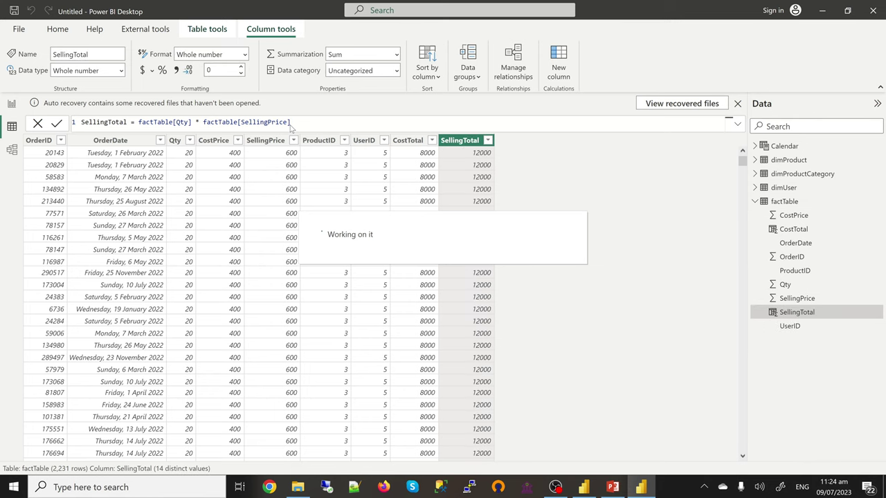
Name the new empty table 'All Measures' and load it into the model.
{"action": "left_click", "coordinate": [11, 105]}
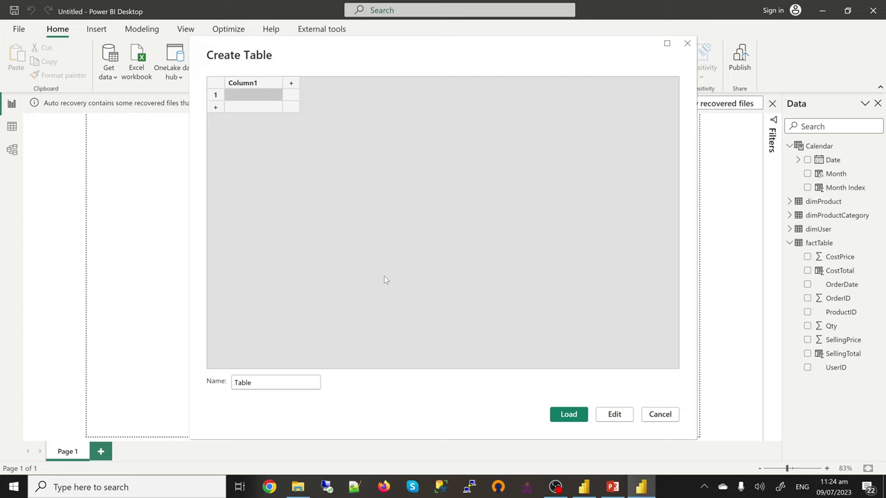
{"action": "left_click_drag", "start_coordinate": [259, 382], "coordinate": [226, 384]}
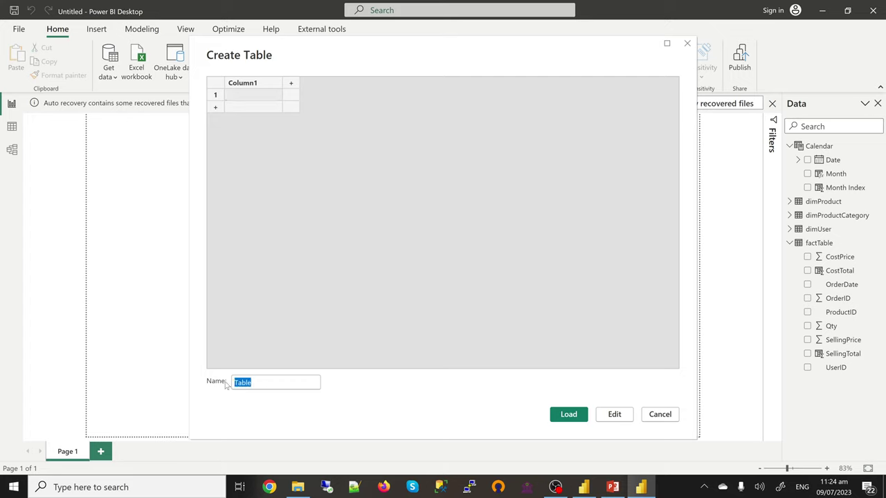
{"action": "type", "text": "Measures"}
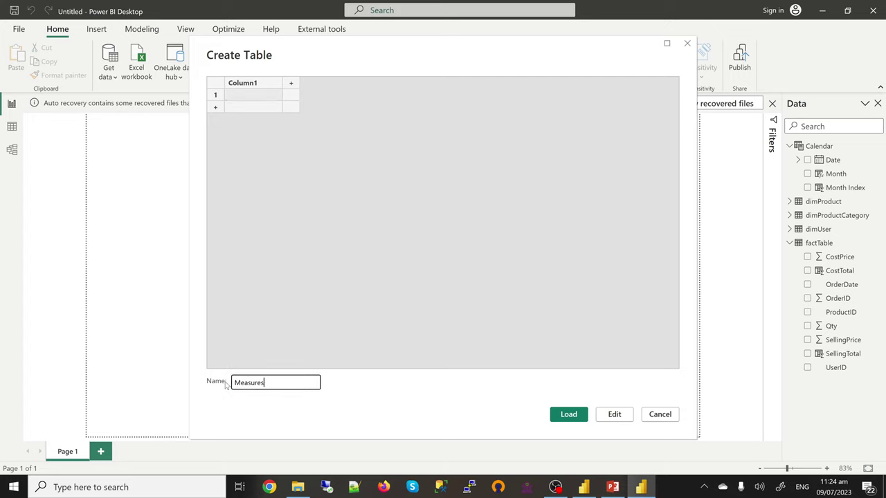
{"action": "type", "text": " Table"}
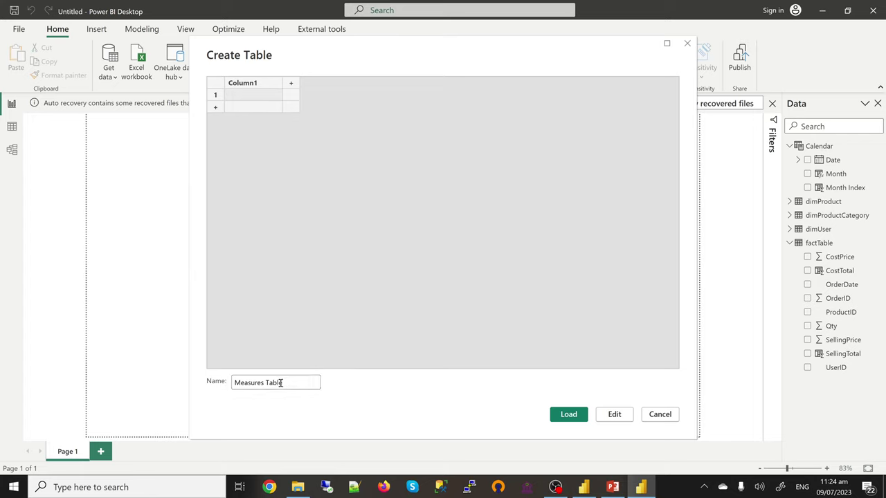
{"action": "left_click_drag", "start_coordinate": [280, 383], "coordinate": [266, 385]}
{"action": "key", "text": "BackSpace"}
{"action": "left_click", "coordinate": [234, 385]}
{"action": "type", "text": "All"}
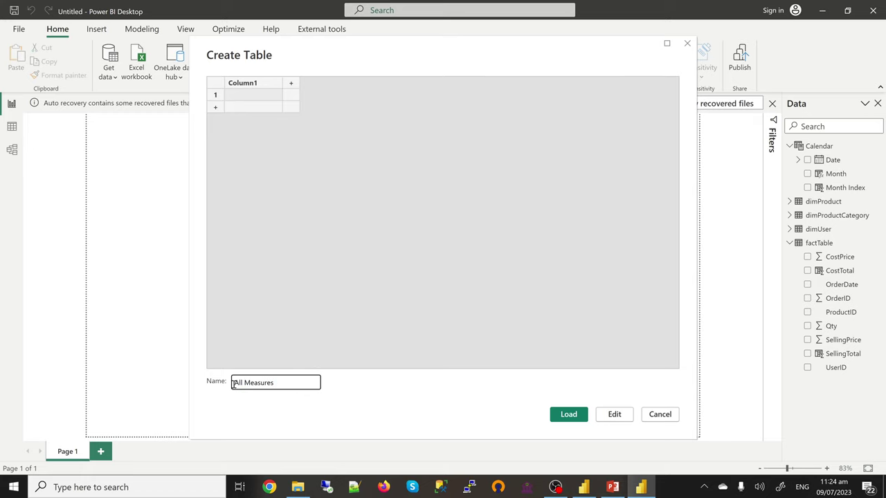
{"action": "left_click", "coordinate": [571, 415]}
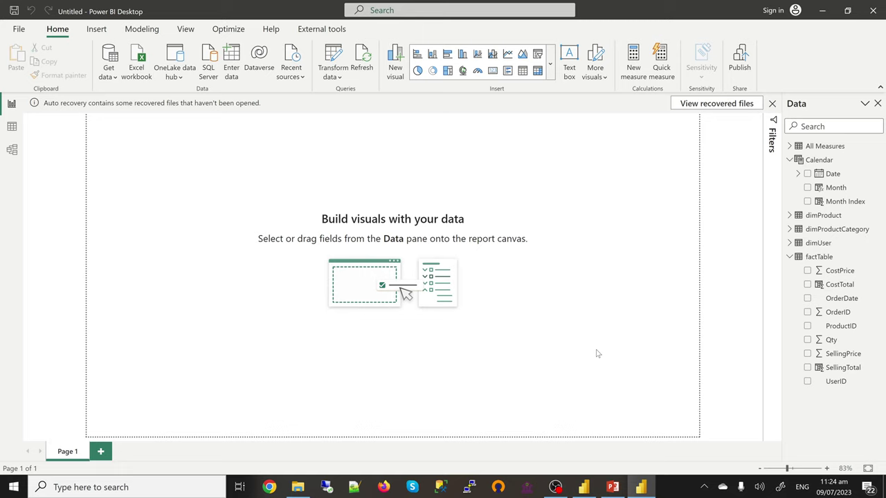
{"action": "left_click", "coordinate": [834, 151]}
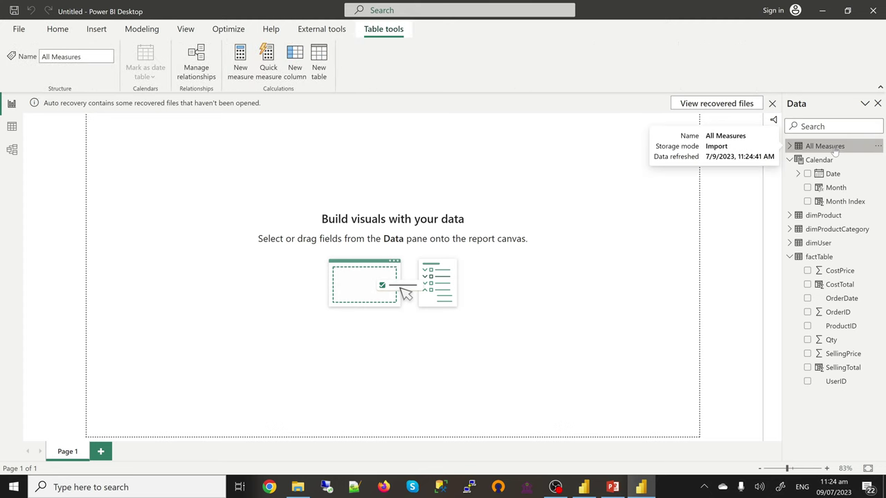
{"action": "left_click", "coordinate": [585, 488]}
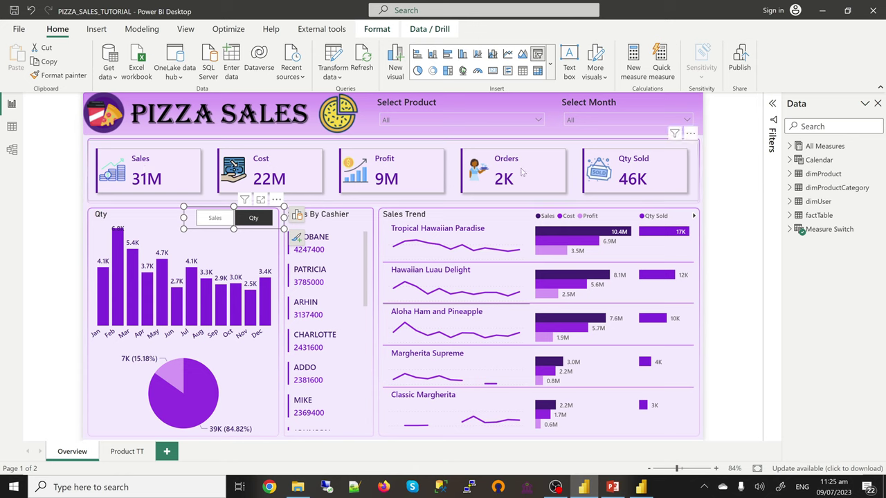
{"action": "left_click", "coordinate": [641, 489]}
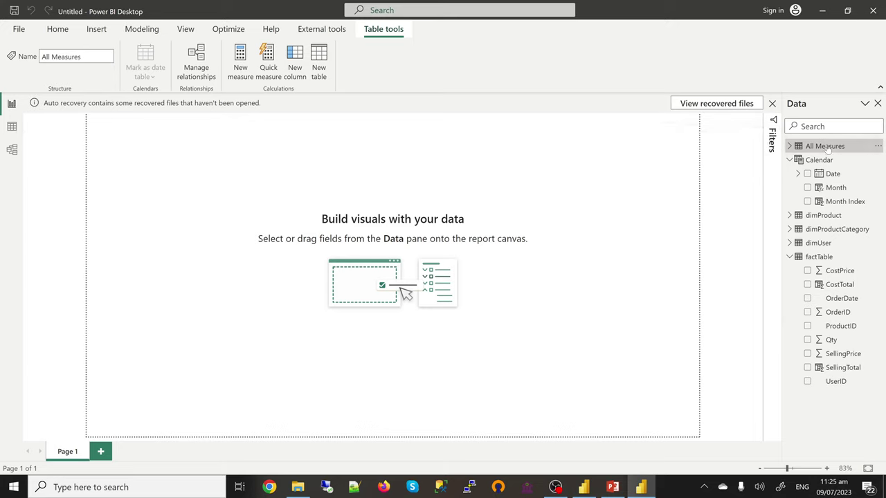
Create a Sales measure in All Measures defined as SUM(factTable[SellingTotal]).
{"action": "left_click", "coordinate": [877, 146]}
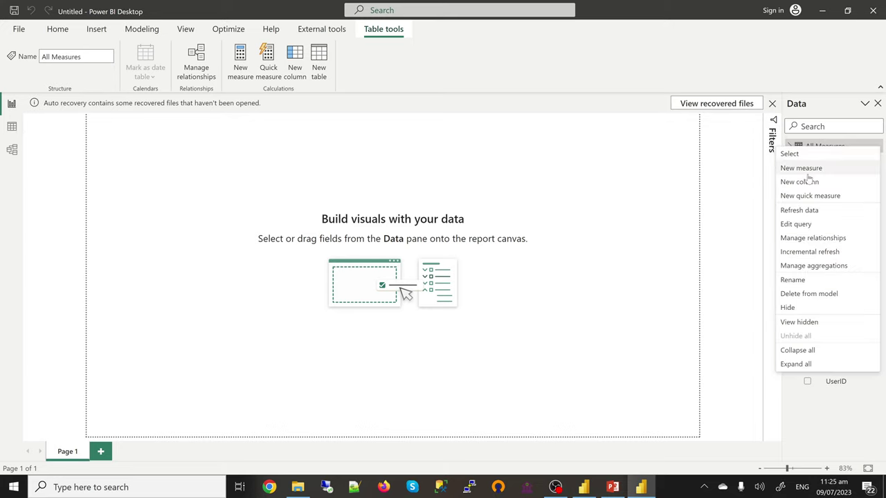
{"action": "key", "text": "Escape"}
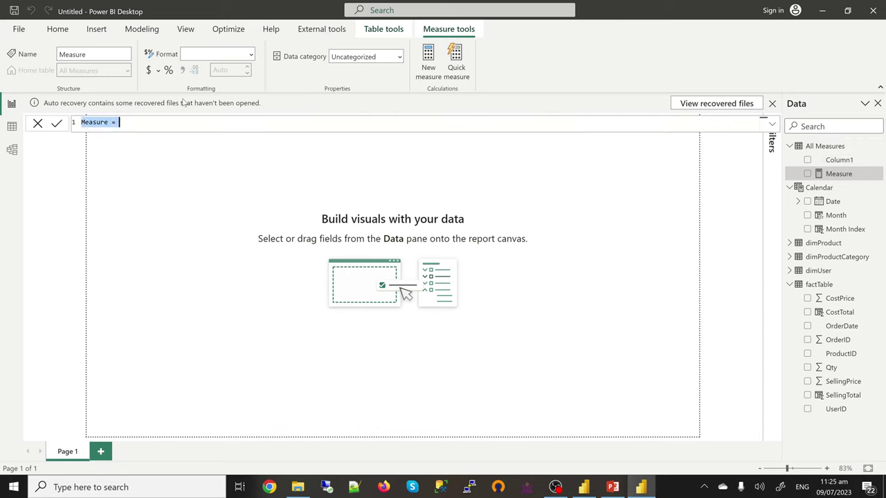
{"action": "type", "text": "Sales = sum"}
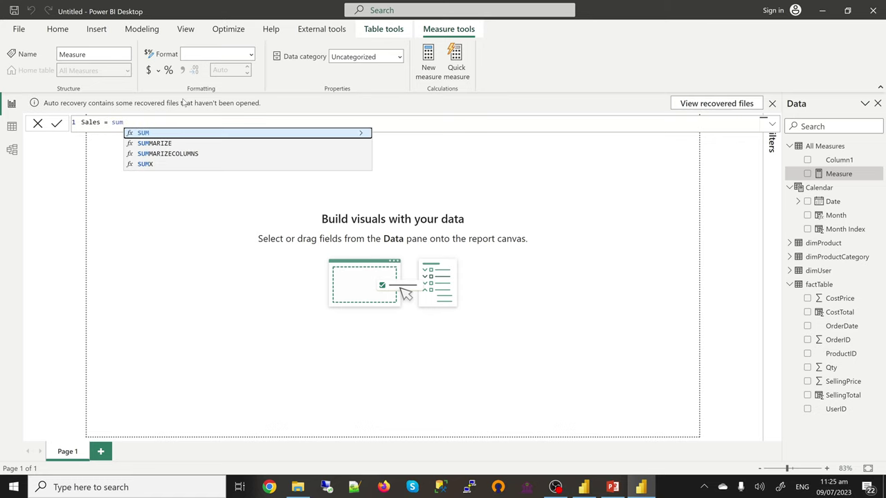
{"action": "key", "text": "Tab"}
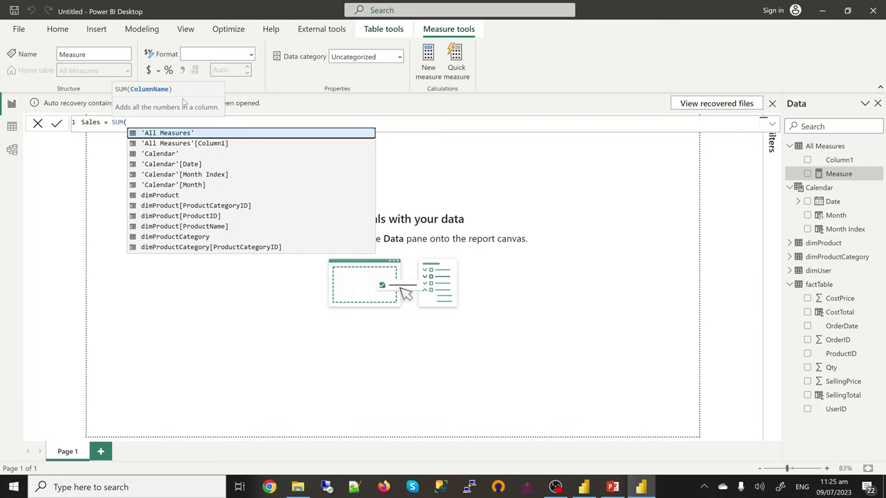
{"action": "type", "text": "sell"}
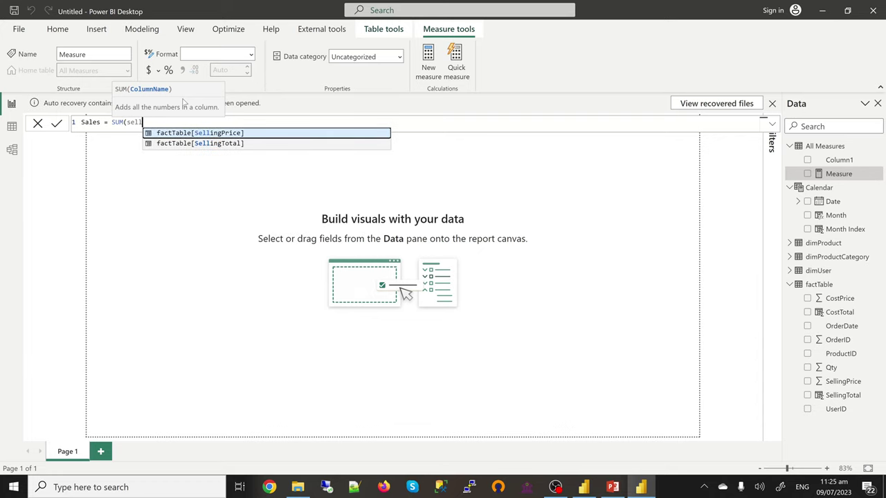
{"action": "key", "text": "Down"}
{"action": "key", "text": "Tab"}
{"action": "type", "text": ")"}
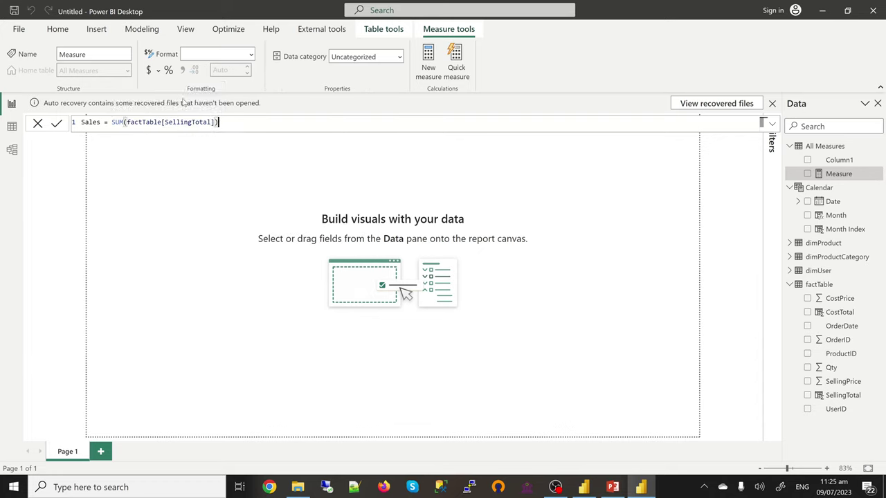
{"action": "left_click", "coordinate": [430, 61]}
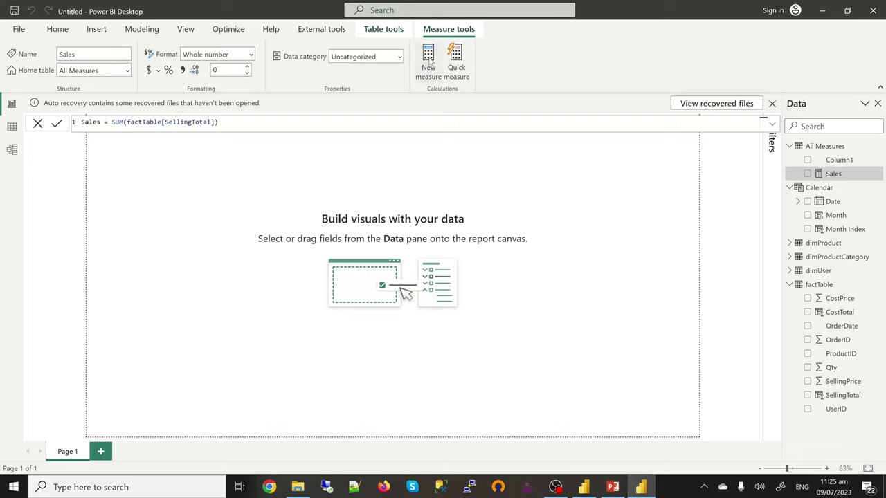
{"action": "left_click", "coordinate": [430, 60]}
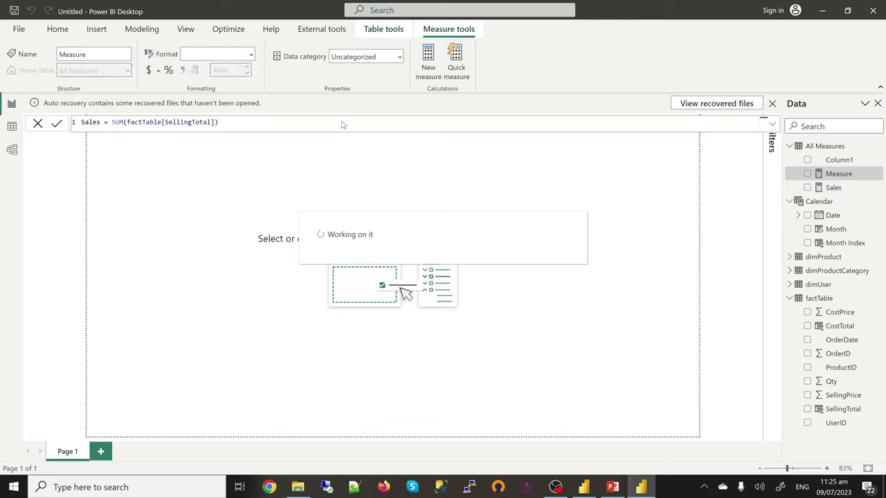
Replace the placeholder measure with Cost = SUM(factTable[CostTotal]).
{"action": "key", "text": "ctrl+a"}
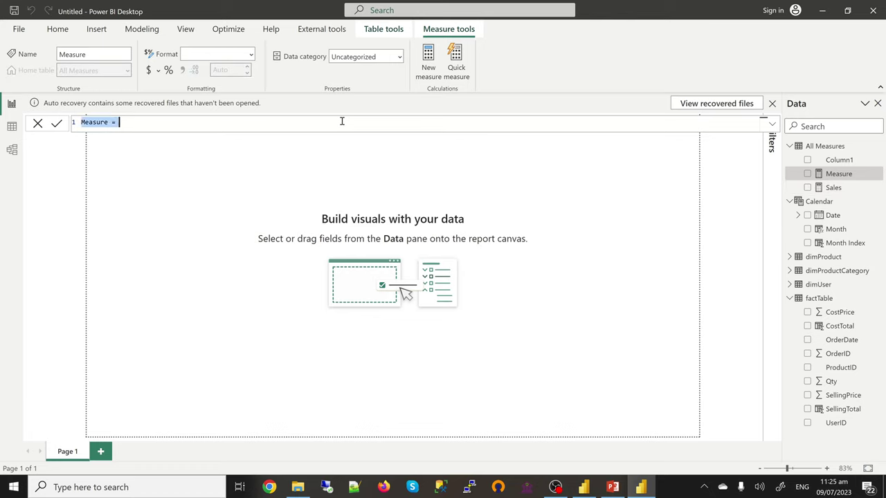
{"action": "type", "text": "Cost = S"}
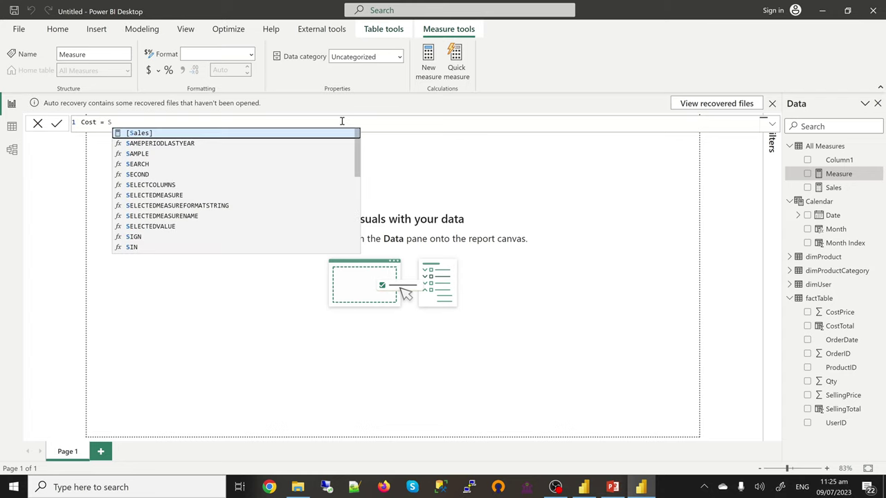
{"action": "type", "text": "um"}
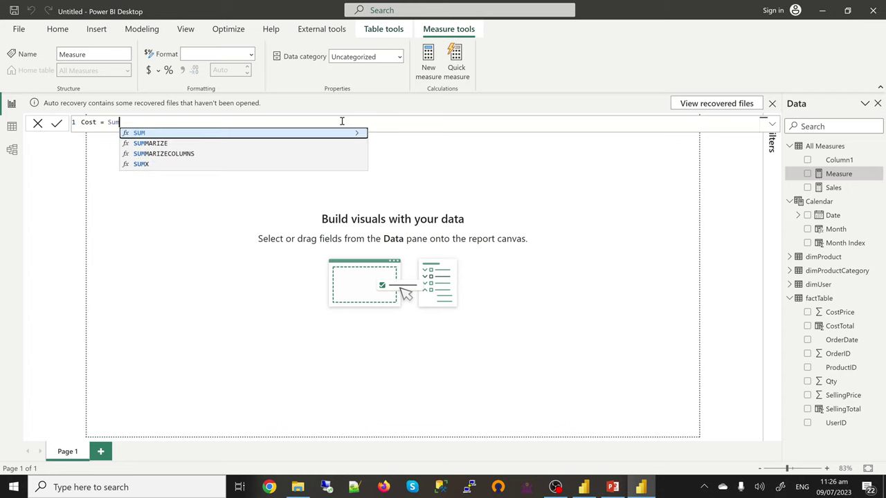
{"action": "type", "text": "(cos"}
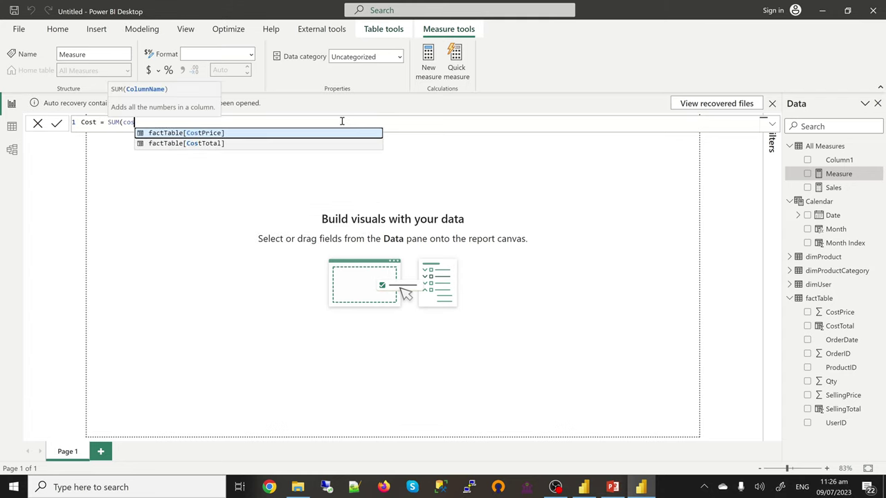
{"action": "key", "text": "Down"}
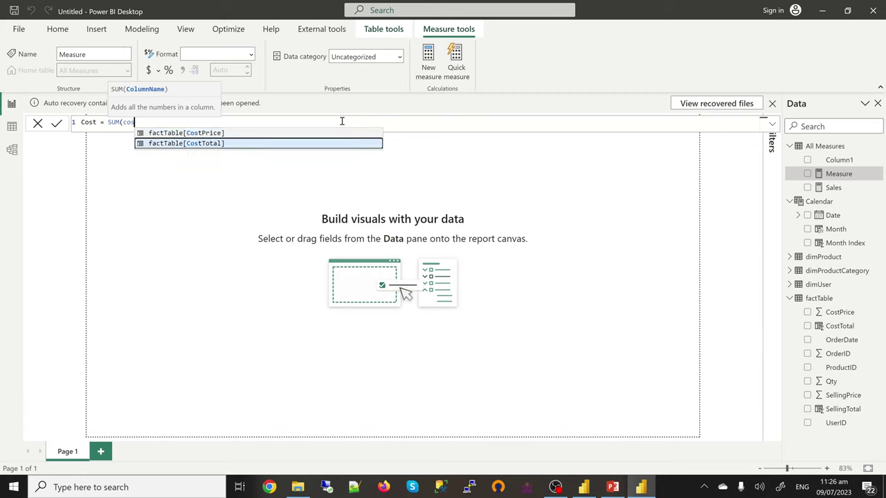
{"action": "key", "text": "Tab"}
{"action": "type", "text": ")"}
{"action": "key", "text": "Return"}
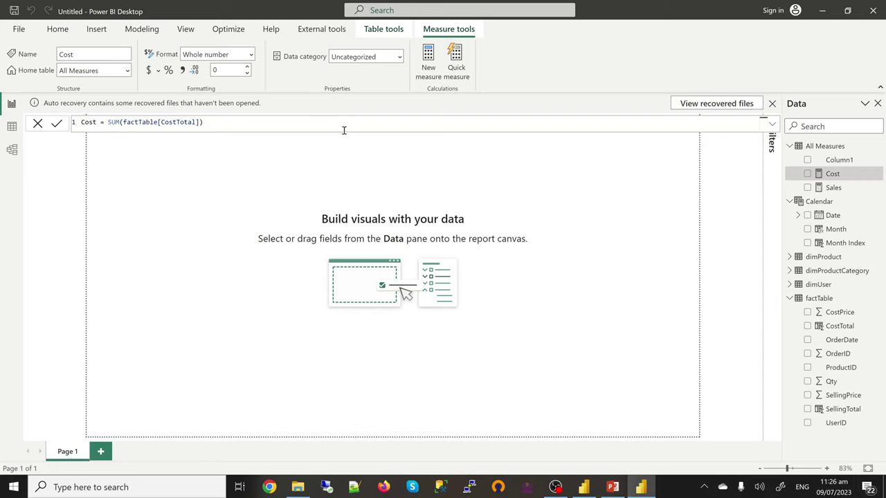
{"action": "left_click", "coordinate": [431, 62]}
Define a Profit measure in All Measures as [Sales] - [Cost].
{"action": "left_click", "coordinate": [430, 62]}
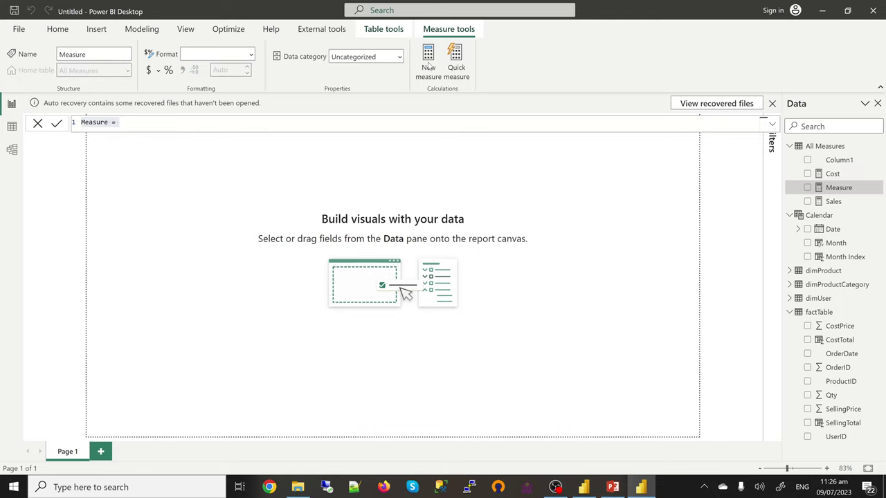
{"action": "type", "text": "Profit"}
{"action": "type", "text": " ="}
{"action": "type", "text": " [sa"}
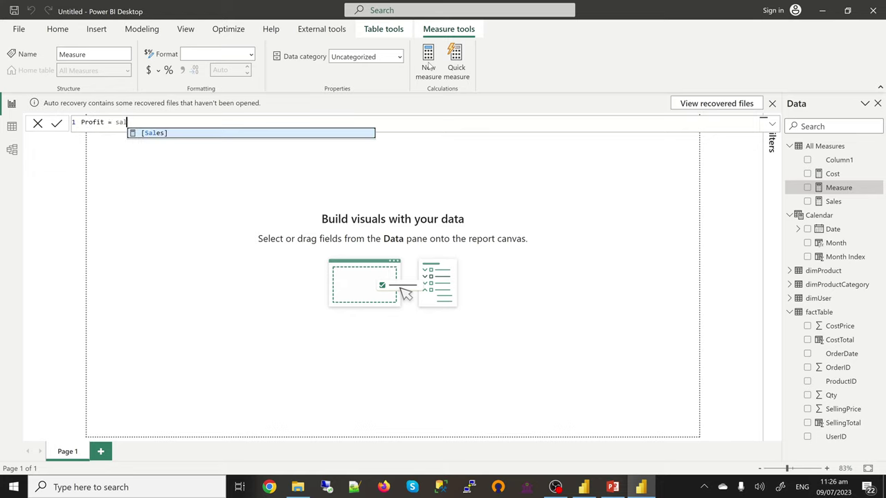
{"action": "key", "text": "Tab"}
{"action": "type", "text": "- cos"}
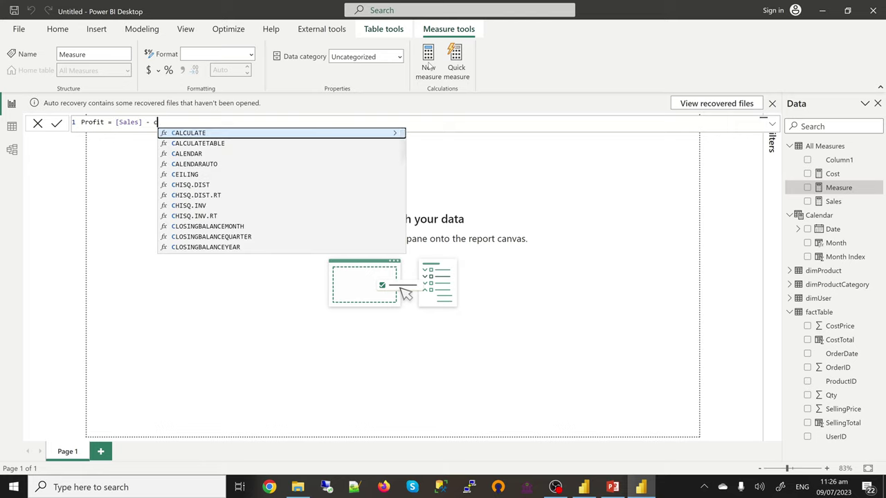
{"action": "key", "text": "Up"}
{"action": "key", "text": "Up"}
{"action": "key", "text": "Up"}
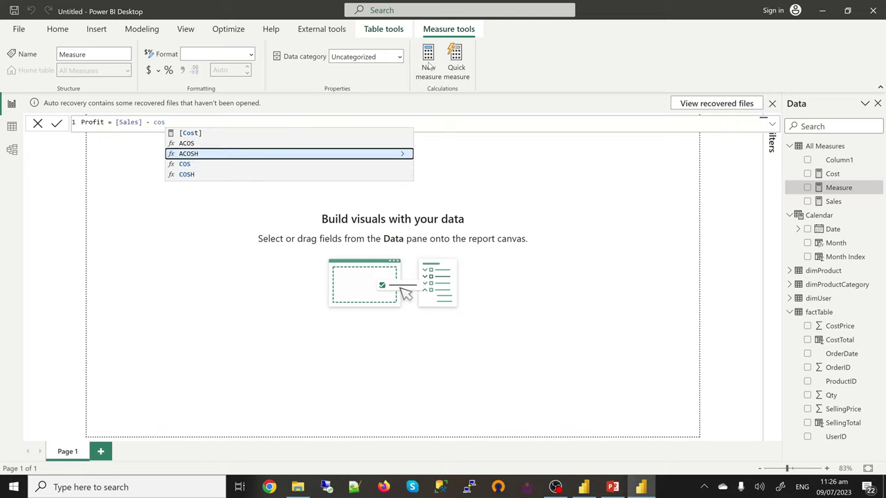
{"action": "key", "text": "Tab"}
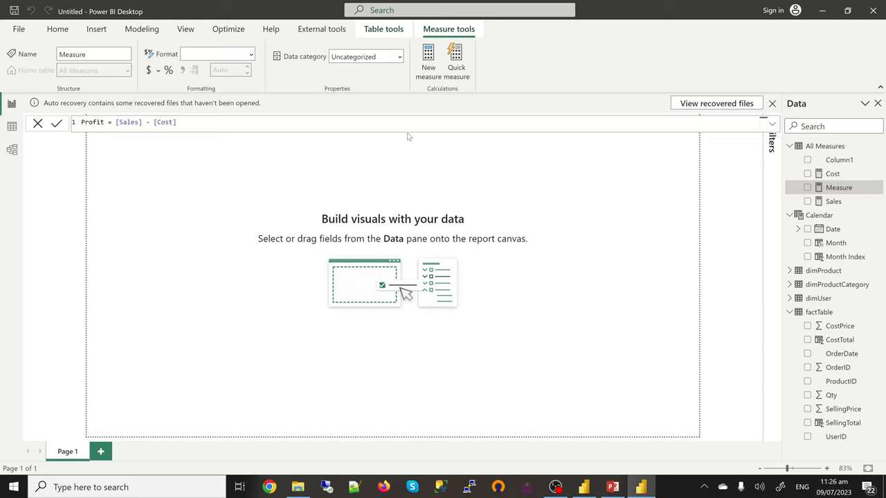
{"action": "key", "text": "Return"}
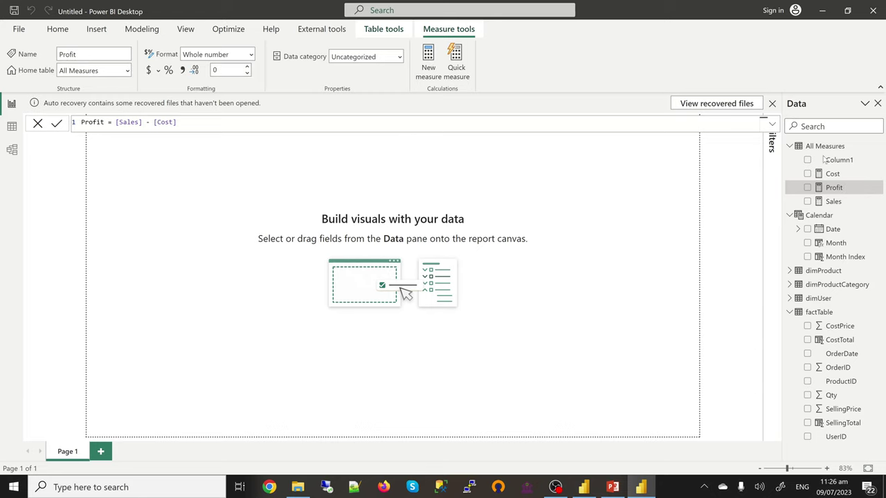
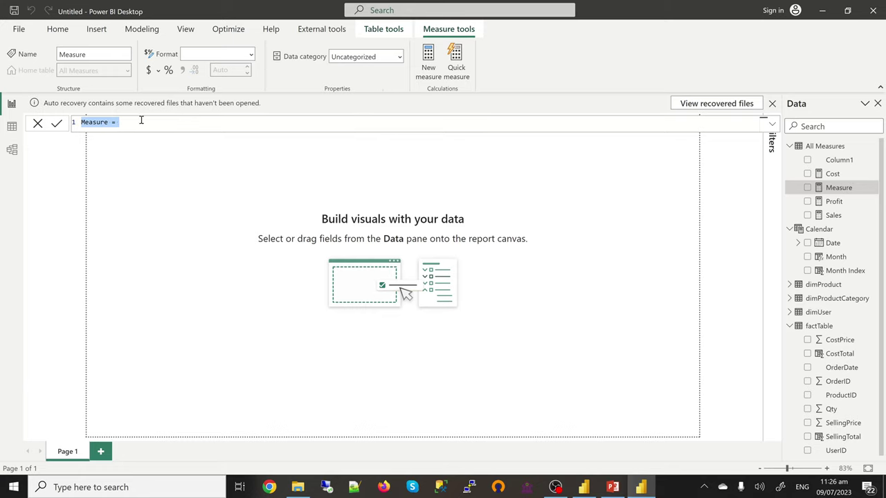
Name the new All Measures measure Orders in the formula bar, then switch to data view.
{"action": "left_click_drag", "start_coordinate": [136, 124], "coordinate": [72, 129]}
{"action": "type", "text": "C"}
{"action": "left_click", "coordinate": [7, 132]}
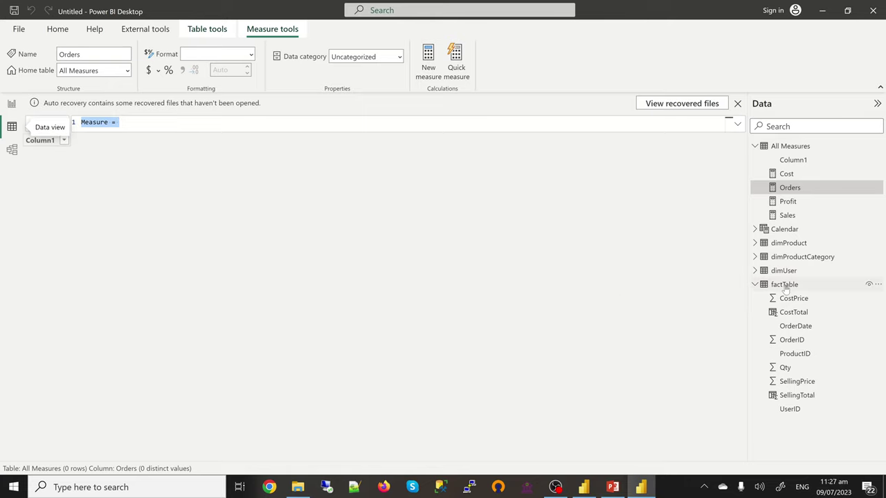
Scroll through the factTable rows in data view, then go back to the report canvas.
{"action": "left_click", "coordinate": [785, 286]}
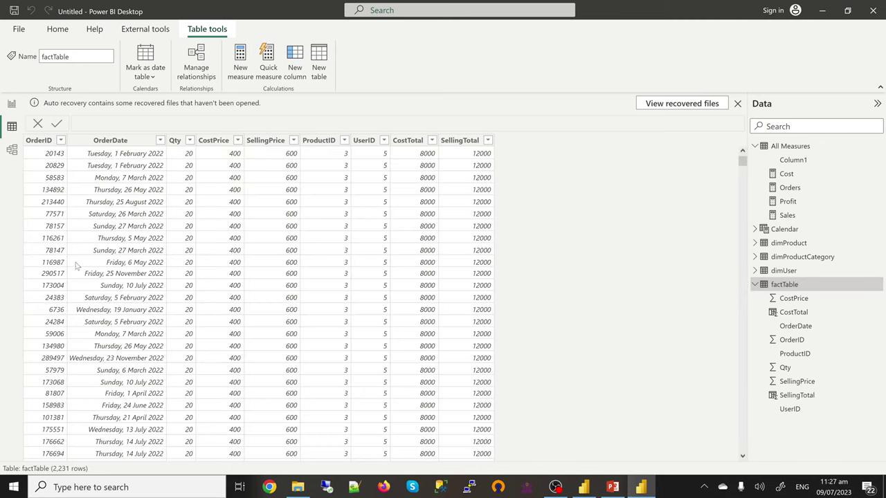
{"action": "scroll", "coordinate": [62, 287], "scroll_direction": "down", "scroll_amount": 5}
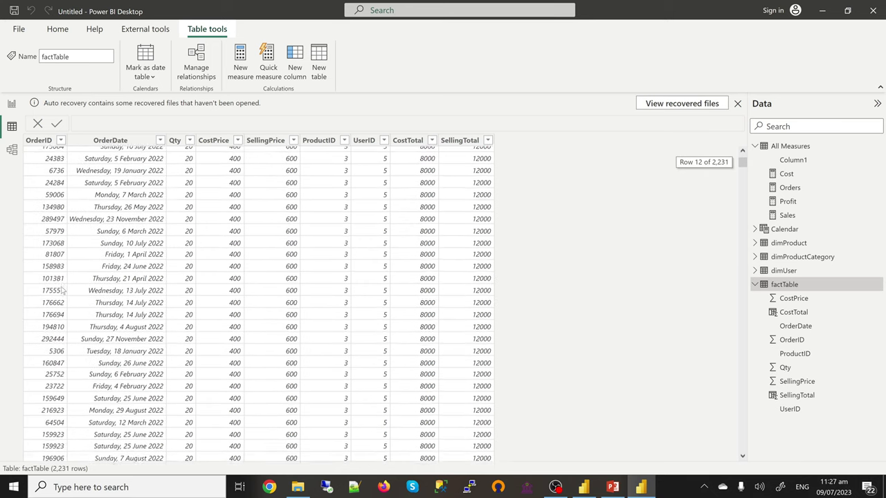
{"action": "scroll", "coordinate": [61, 294], "scroll_direction": "down", "scroll_amount": 3}
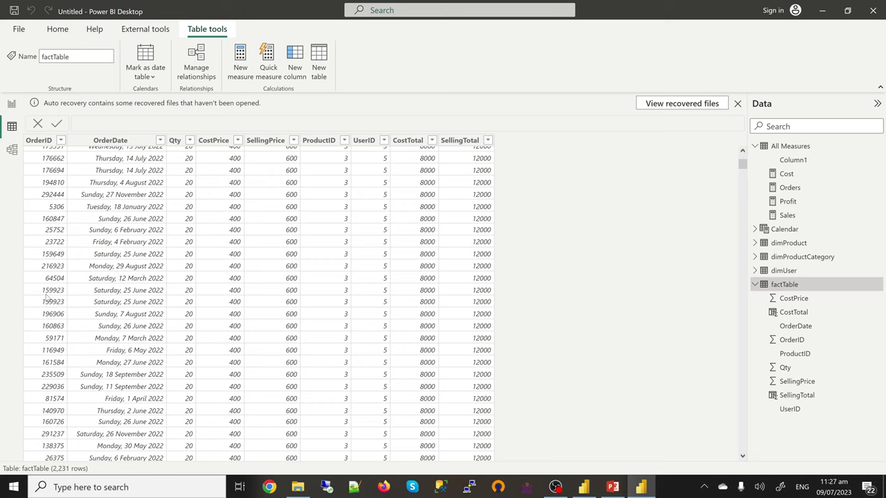
{"action": "left_click", "coordinate": [11, 105]}
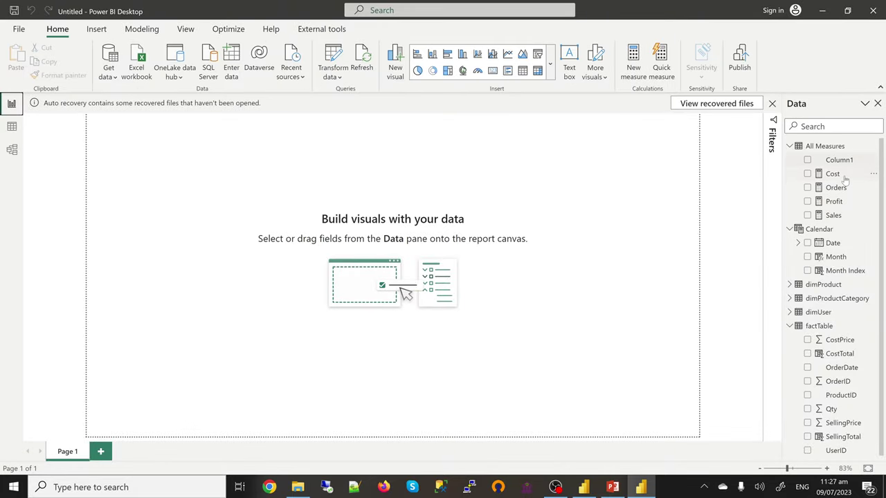
Define the Orders measure as DISTINCTCOUNT(factTable[OrderID]) and commit it.
{"action": "left_click", "coordinate": [835, 188]}
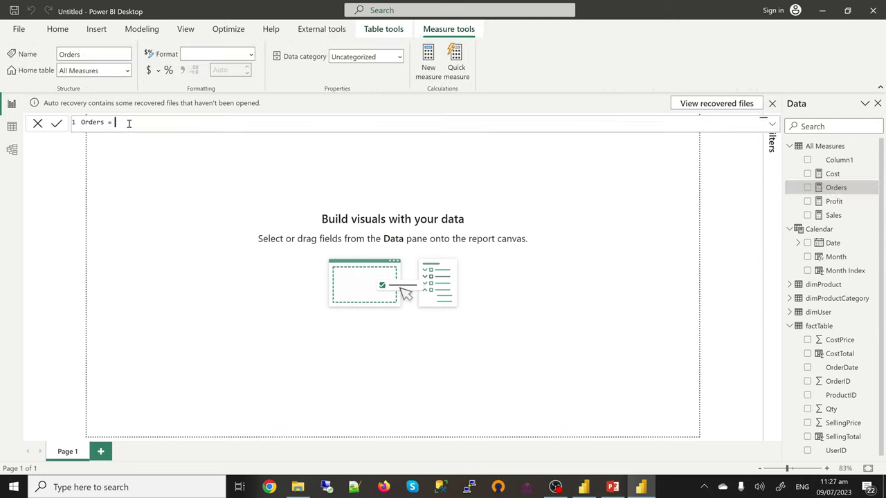
{"action": "type", "text": "dis"}
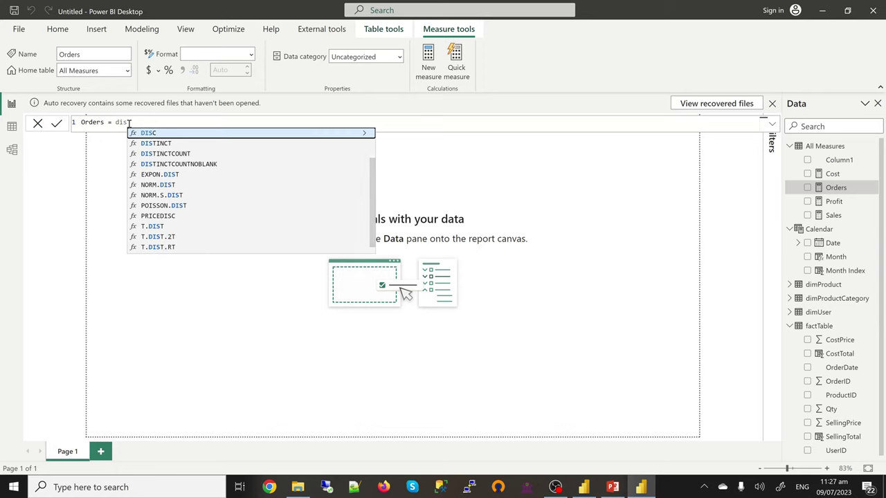
{"action": "key", "text": "Down"}
{"action": "key", "text": "Down"}
{"action": "key", "text": "Tab"}
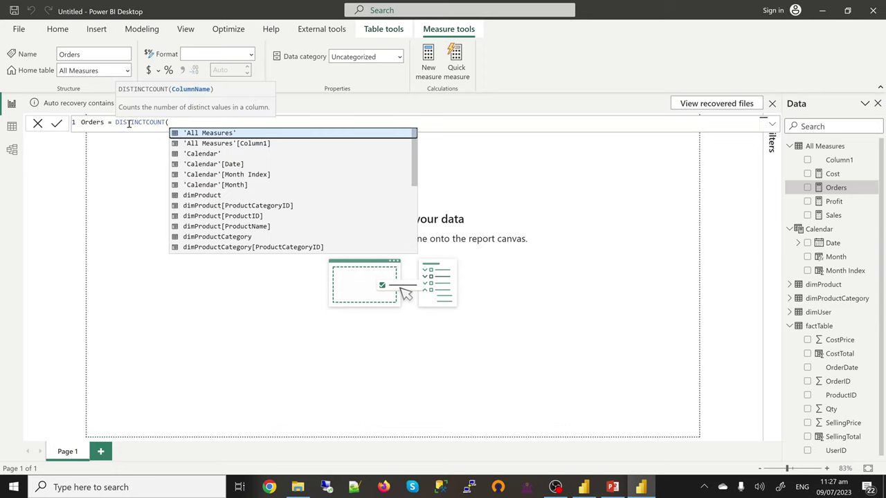
{"action": "type", "text": "order"}
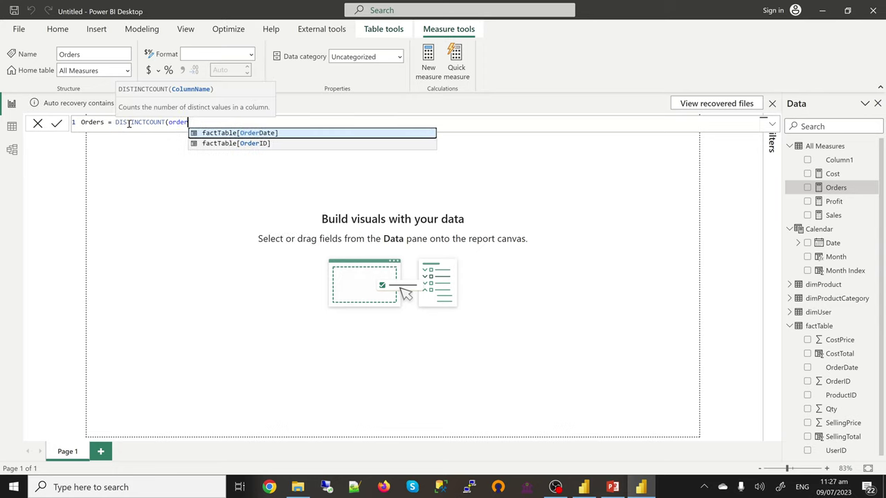
{"action": "key", "text": "Down"}
{"action": "key", "text": "Tab"}
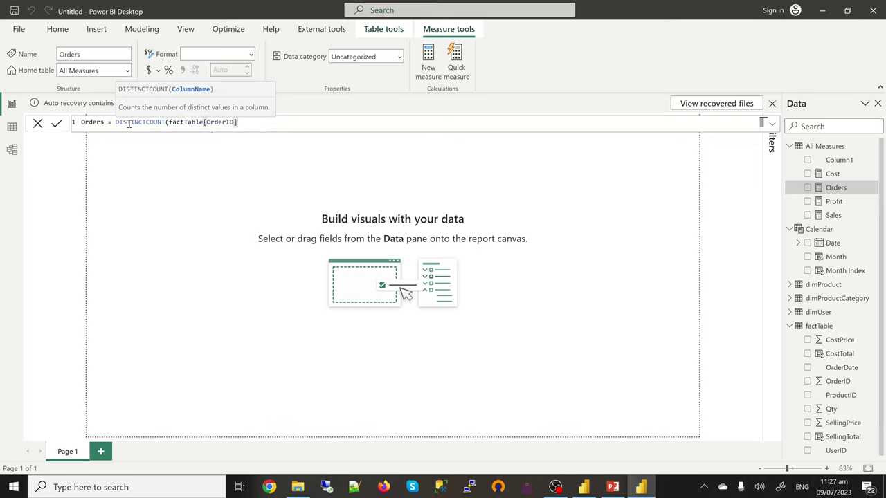
{"action": "type", "text": ")"}
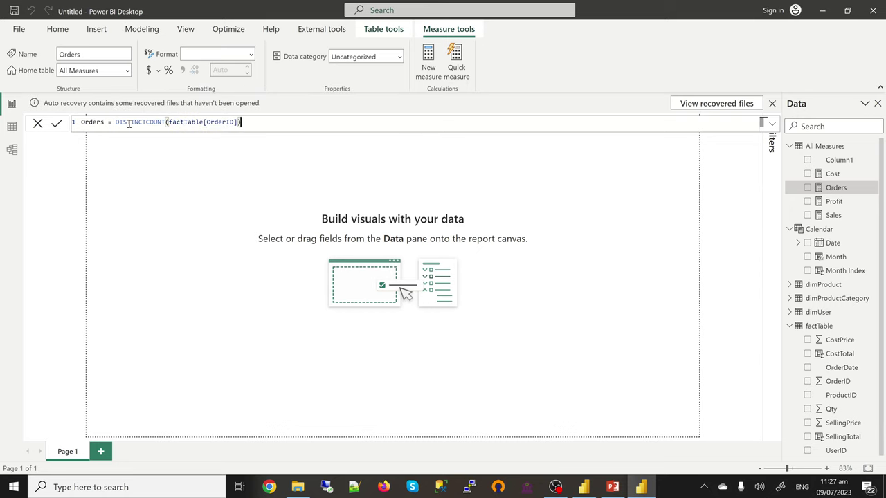
{"action": "left_click", "coordinate": [719, 267]}
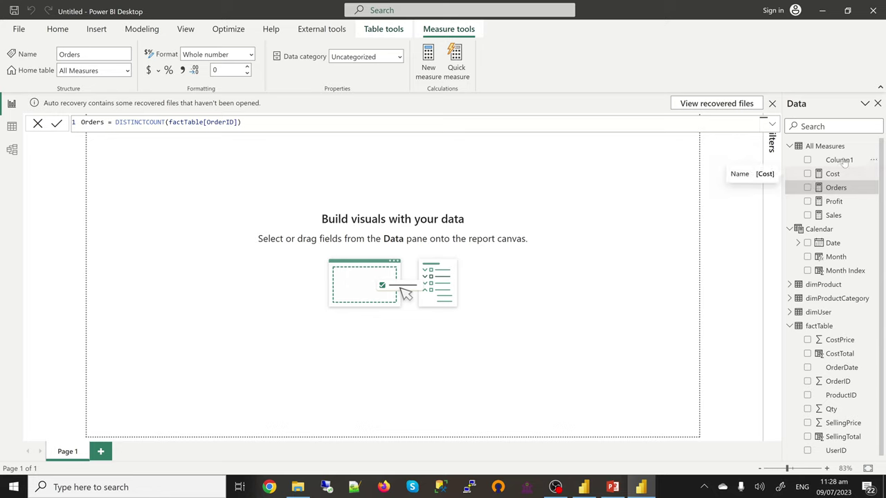
Create a Qty Sold measure in All Measures with the formula SUM(factTable[Qty]).
{"action": "left_click", "coordinate": [874, 146]}
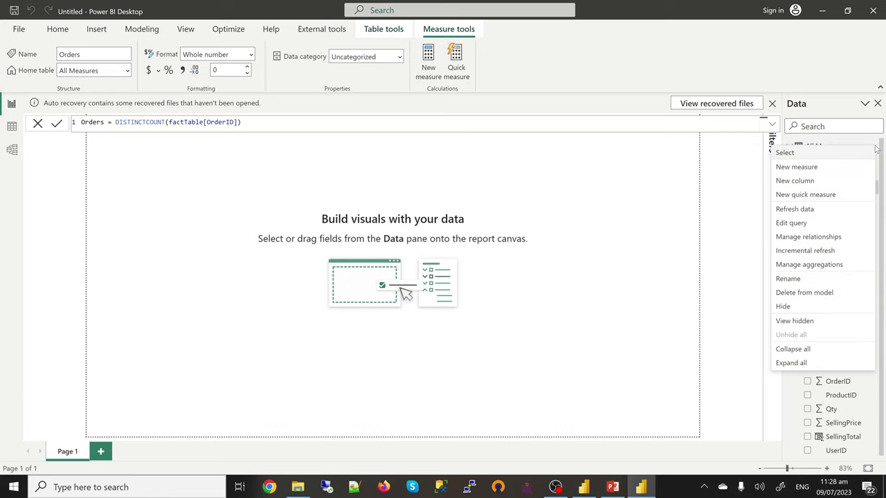
{"action": "left_click", "coordinate": [571, 201]}
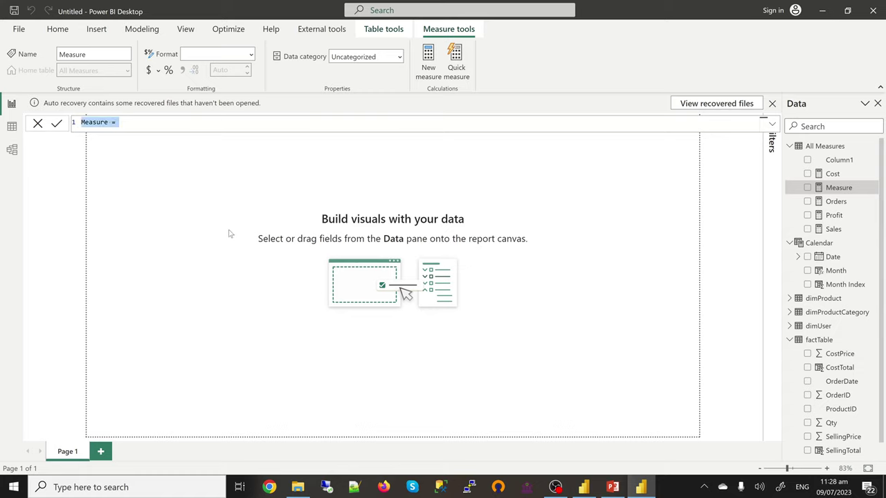
{"action": "type", "text": "C"}
{"action": "type", "text": "ty Sold"}
{"action": "type", "text": " = SUM("}
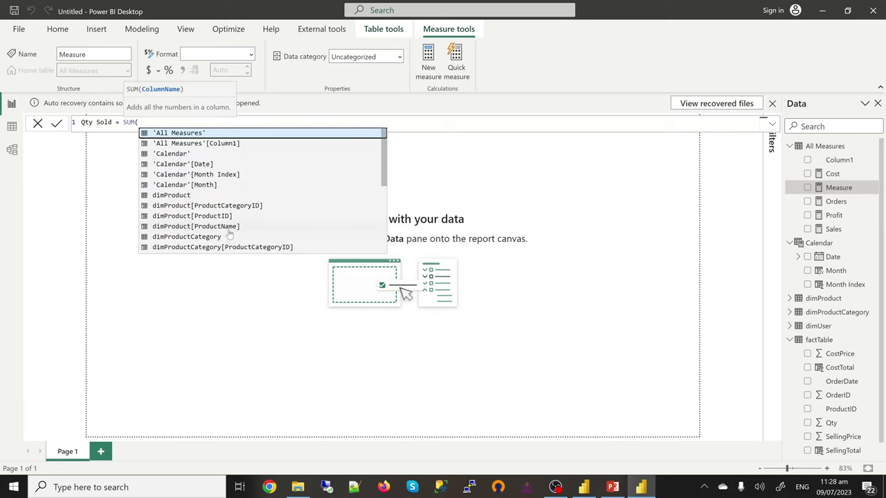
{"action": "type", "text": "factTable[Qty])"}
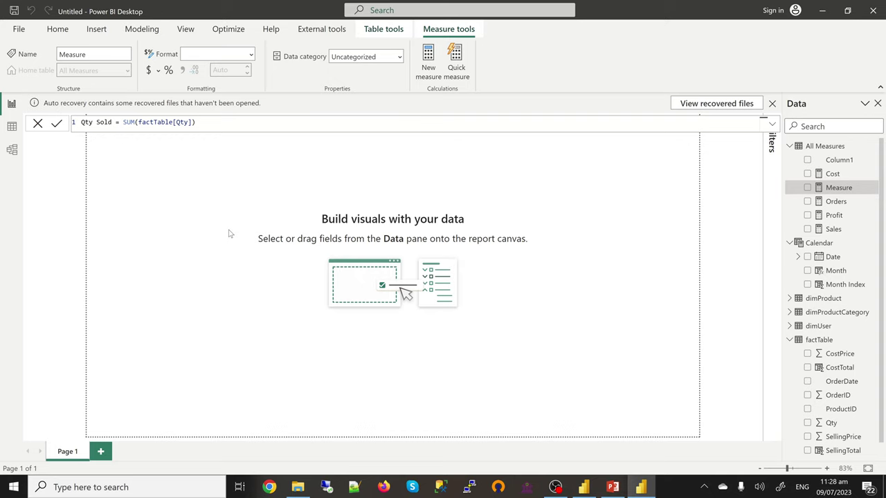
{"action": "key", "text": "Return"}
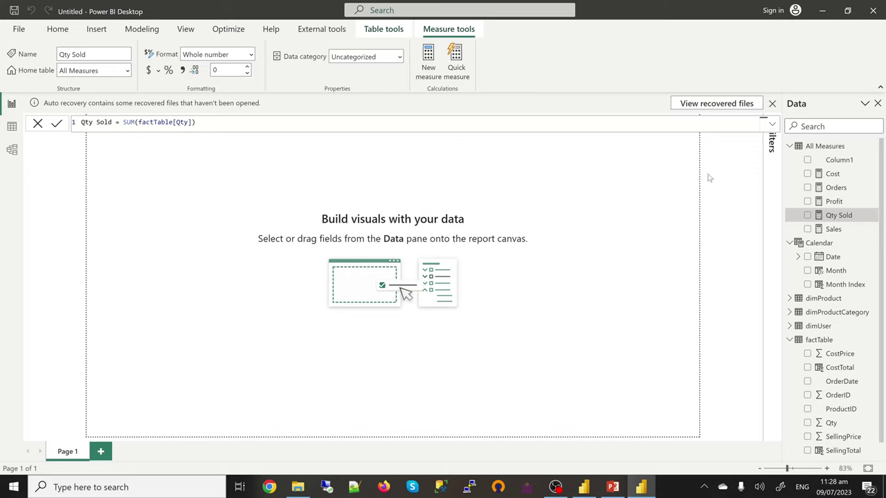
{"action": "left_click", "coordinate": [317, 191]}
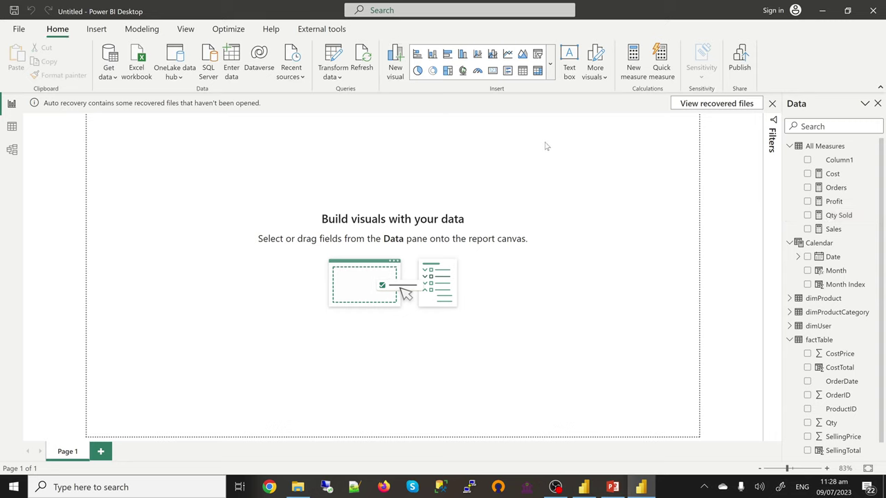
Set Background.png as the page canvas background at 0% transparency with Fit scaling.
{"action": "left_click", "coordinate": [189, 33]}
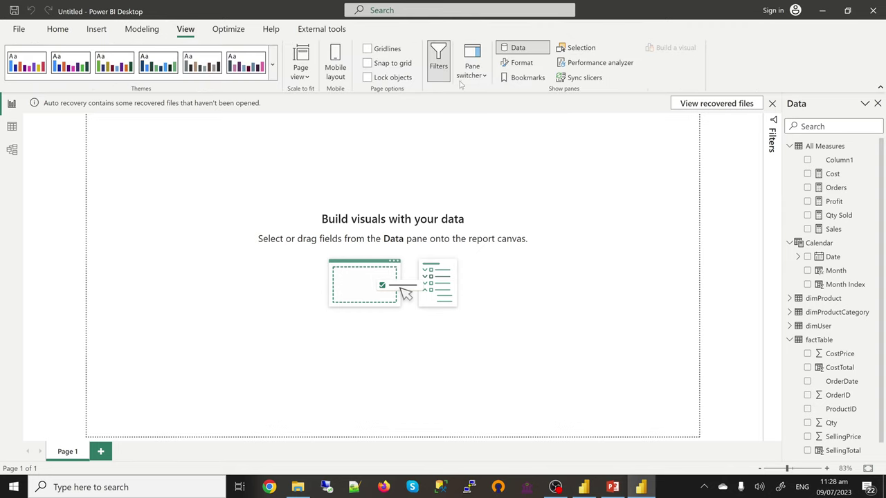
{"action": "left_click", "coordinate": [522, 64]}
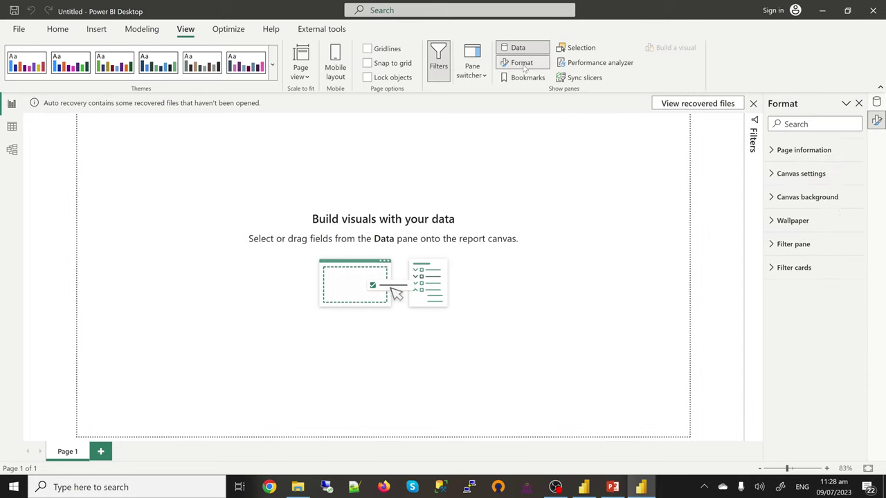
{"action": "left_click", "coordinate": [804, 199]}
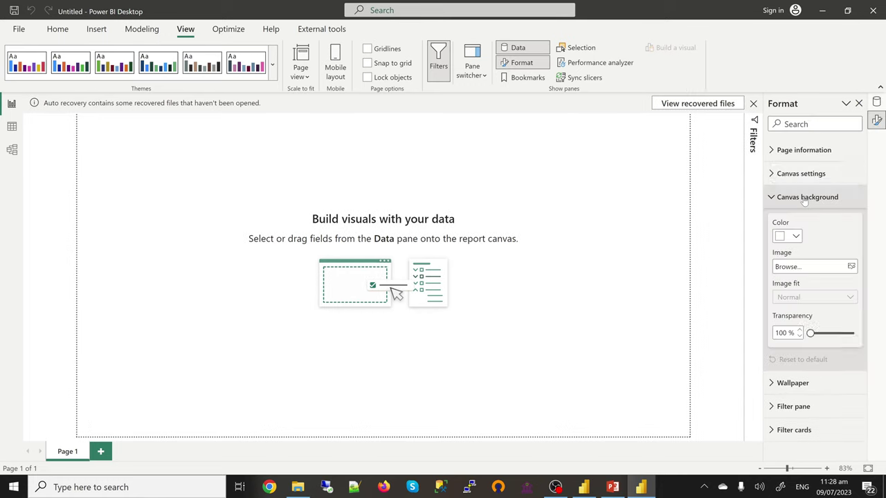
{"action": "left_click", "coordinate": [851, 267]}
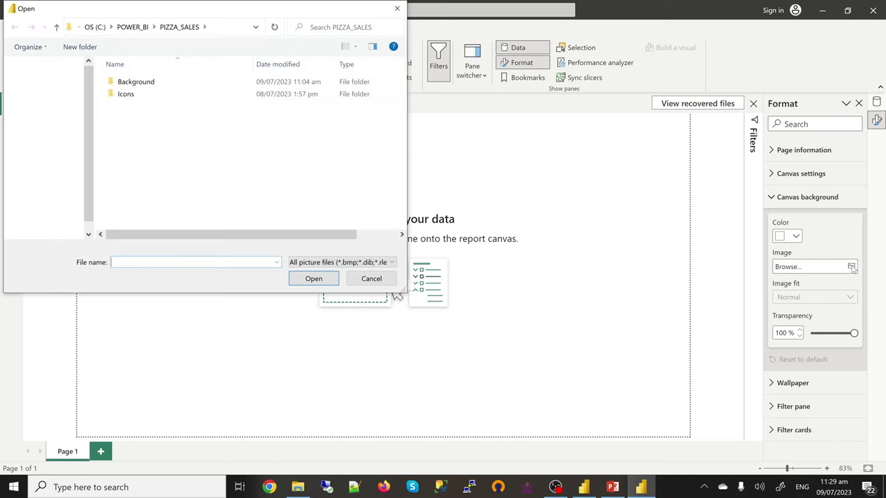
{"action": "double_click", "coordinate": [135, 84]}
{"action": "left_click", "coordinate": [131, 101]}
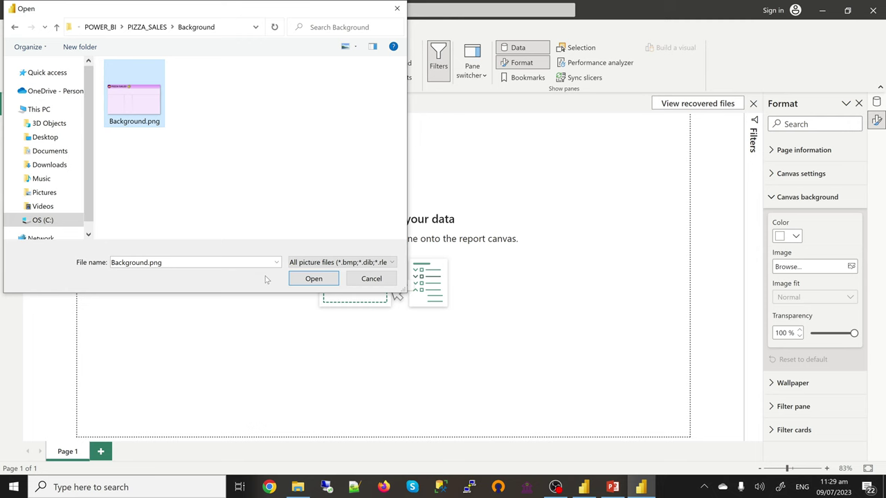
{"action": "left_click", "coordinate": [305, 279]}
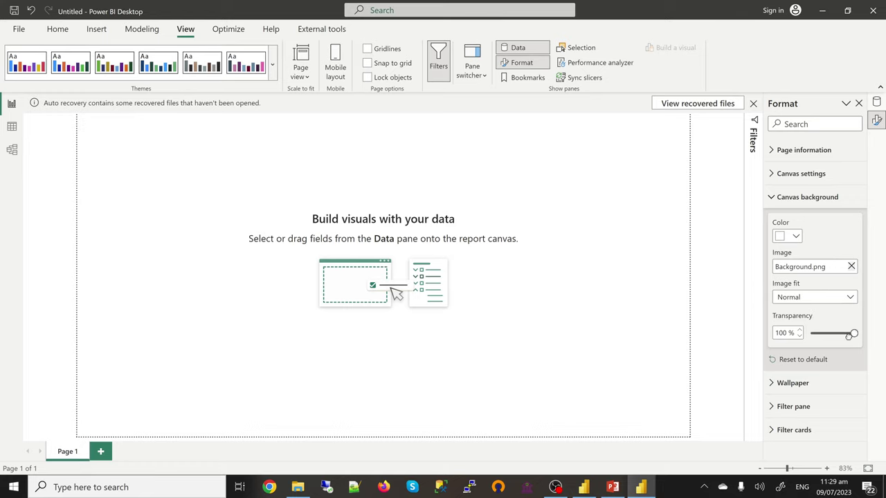
{"action": "left_click_drag", "start_coordinate": [850, 334], "coordinate": [797, 342]}
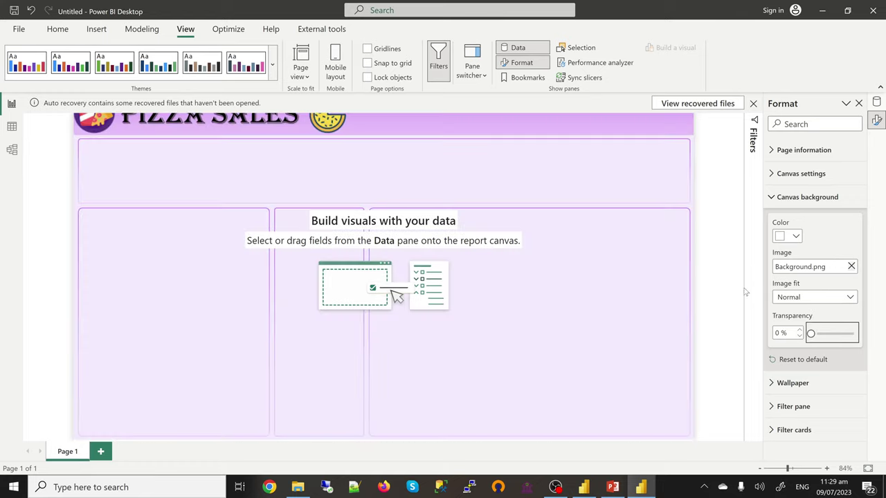
{"action": "left_click", "coordinate": [850, 297]}
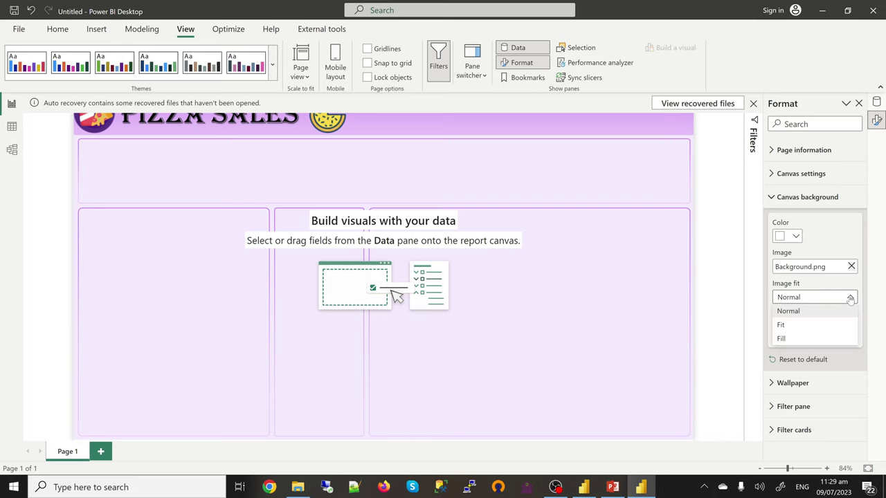
{"action": "left_click", "coordinate": [781, 325]}
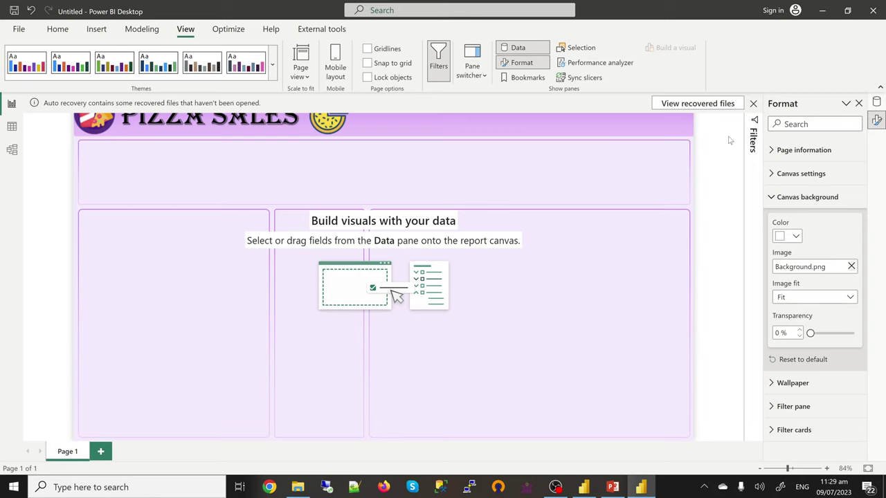
Dismiss the auto-recovery notification bar and its message dialog.
{"action": "left_click", "coordinate": [753, 103]}
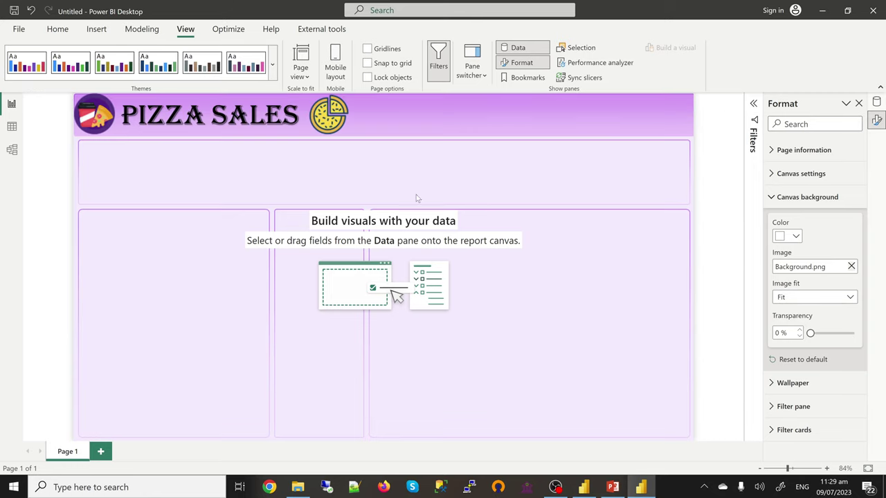
{"action": "left_click", "coordinate": [505, 281]}
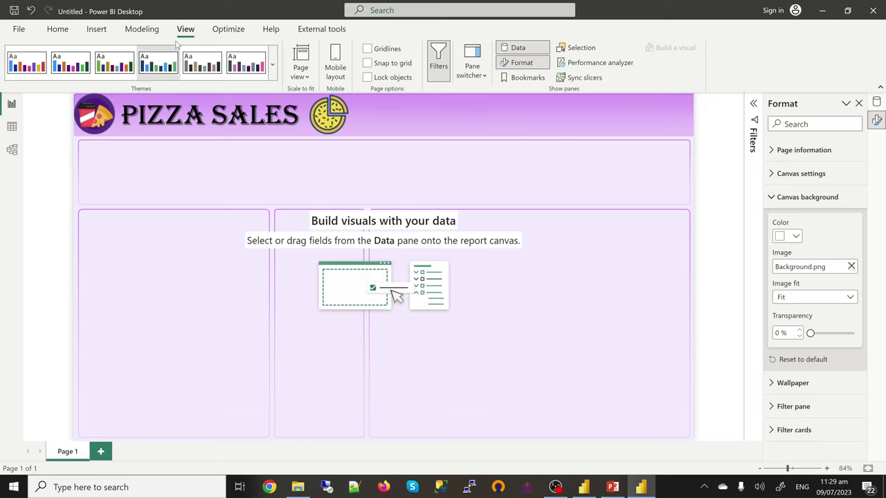
{"action": "left_click", "coordinate": [60, 33]}
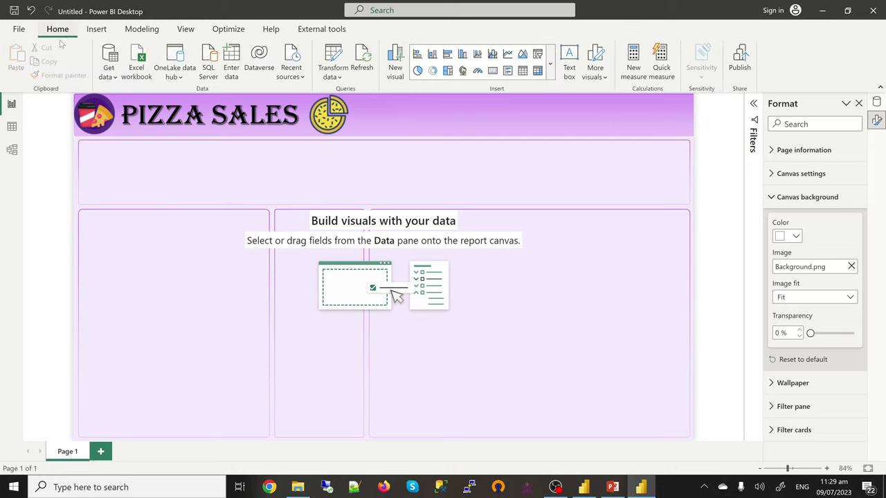
Insert a new Card visual and resize it to fit the top banner.
{"action": "left_click", "coordinate": [550, 74]}
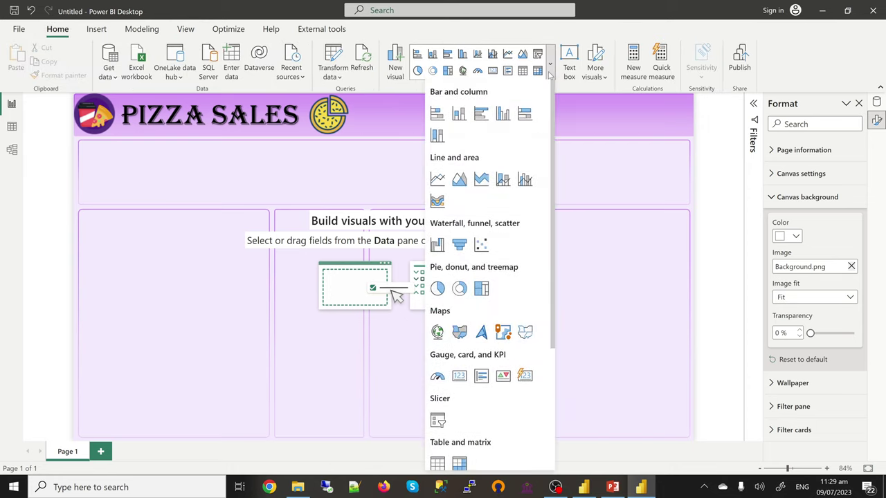
{"action": "left_click", "coordinate": [525, 376]}
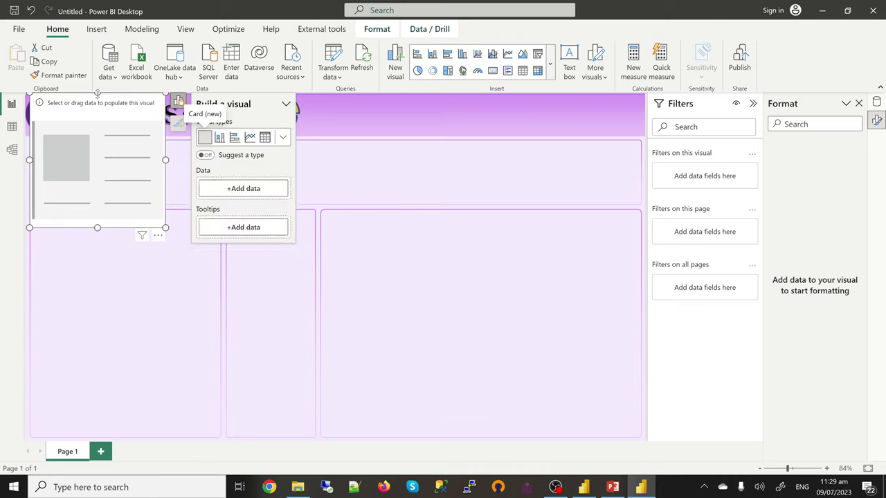
{"action": "left_click_drag", "start_coordinate": [97, 92], "coordinate": [97, 143]}
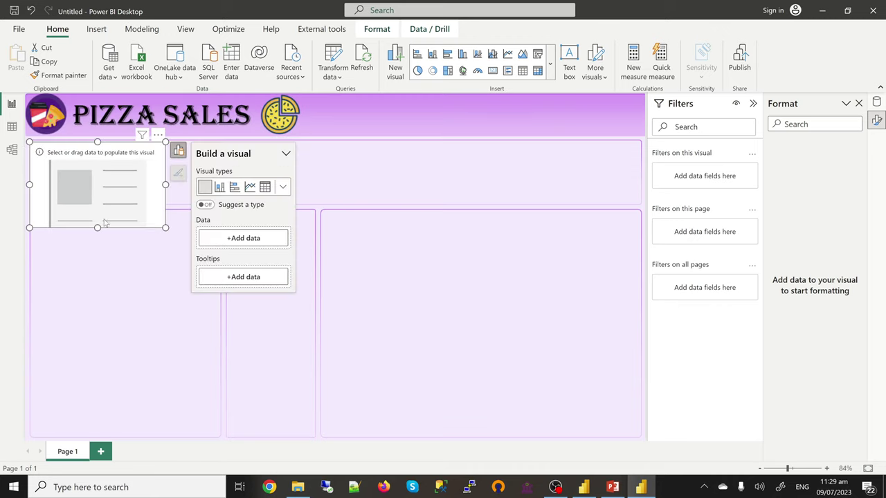
{"action": "left_click_drag", "start_coordinate": [98, 227], "coordinate": [112, 179]}
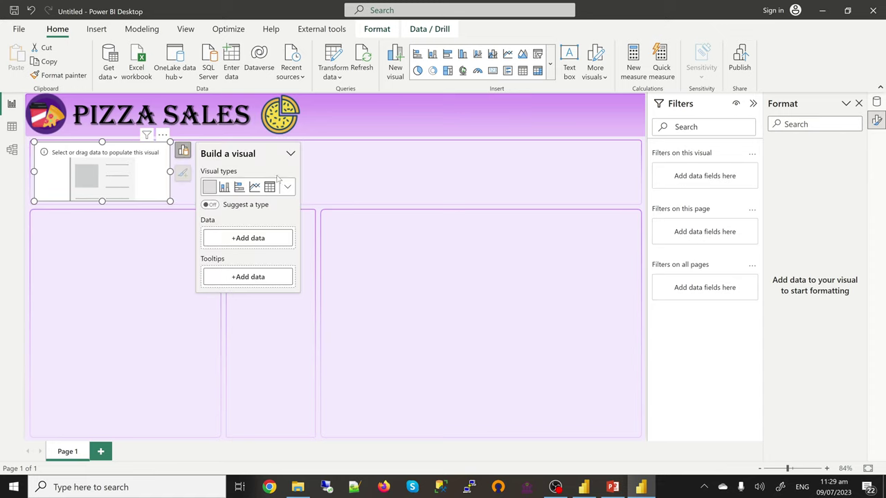
Add the Sales, Cost, Profit, Orders and Qty Sold measures to the card.
{"action": "left_click", "coordinate": [876, 102]}
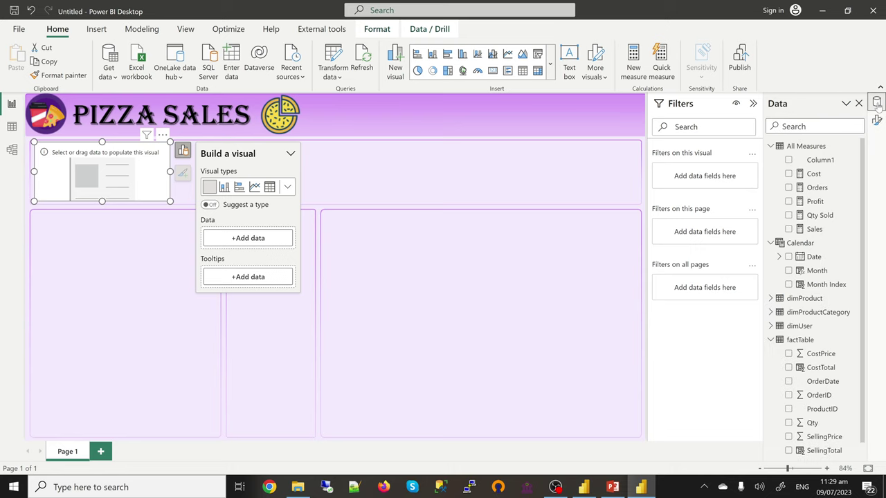
{"action": "left_click", "coordinate": [788, 229]}
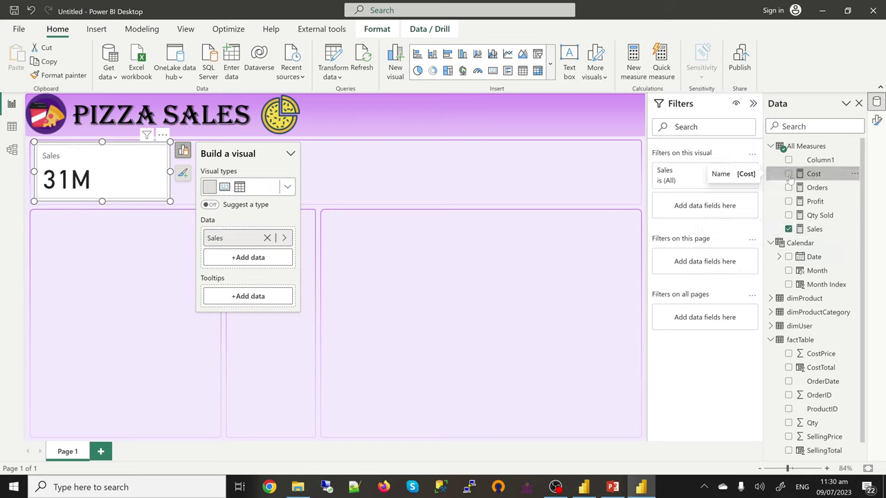
{"action": "left_click", "coordinate": [788, 174]}
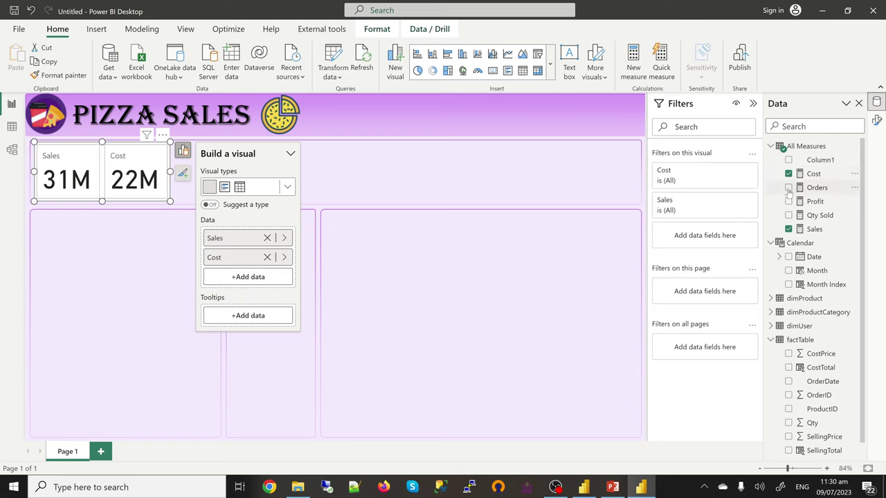
{"action": "left_click", "coordinate": [788, 201]}
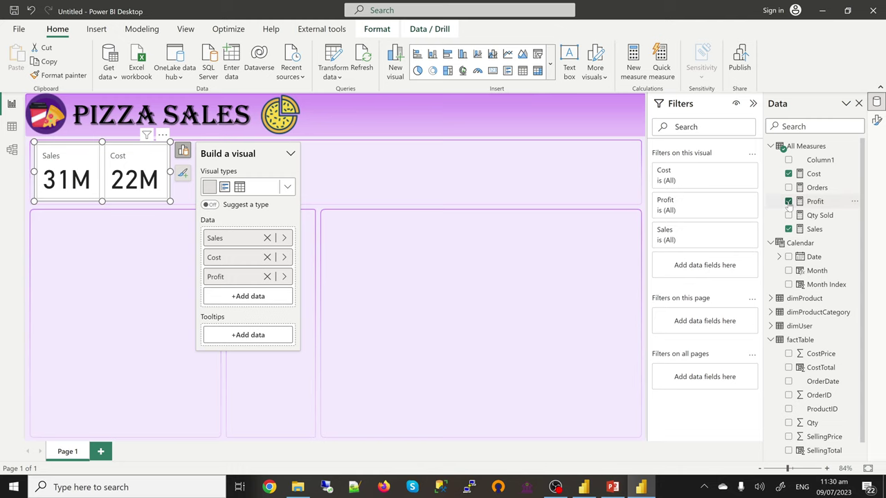
{"action": "left_click", "coordinate": [788, 188]}
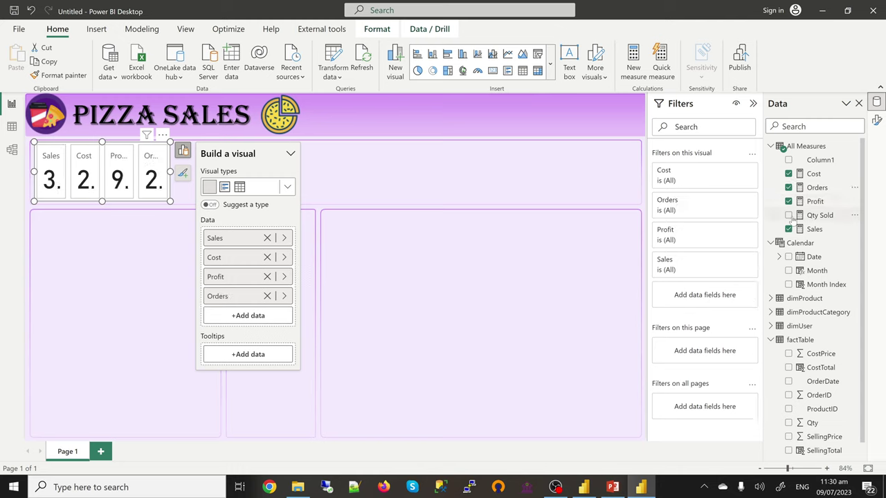
{"action": "left_click", "coordinate": [788, 216]}
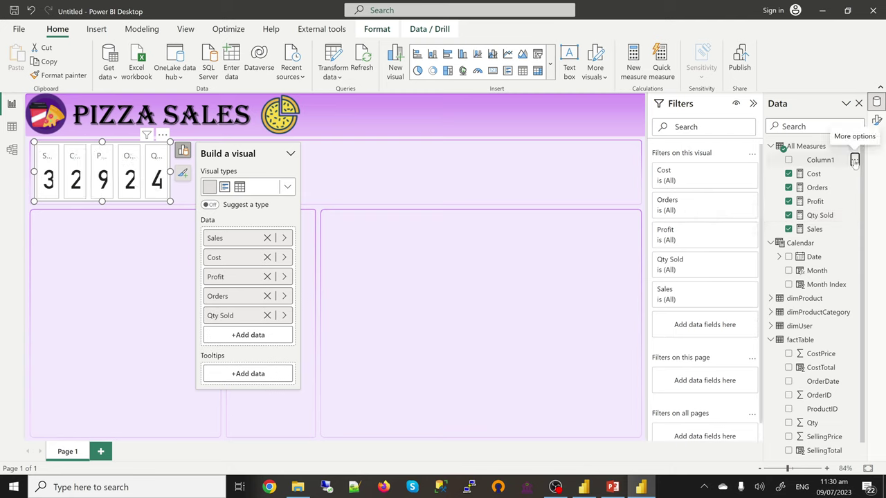
Delete Column1 from the All Measures table and close the Build a visual panel.
{"action": "left_click", "coordinate": [855, 161]}
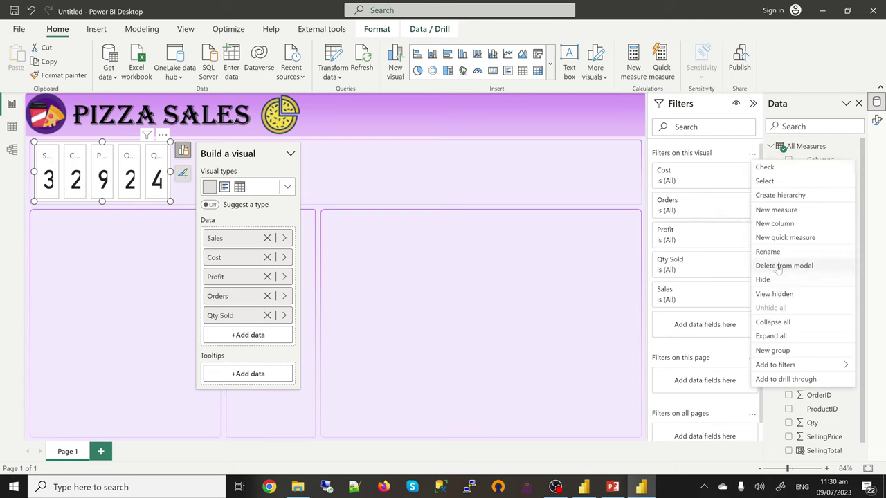
{"action": "key", "text": "Escape"}
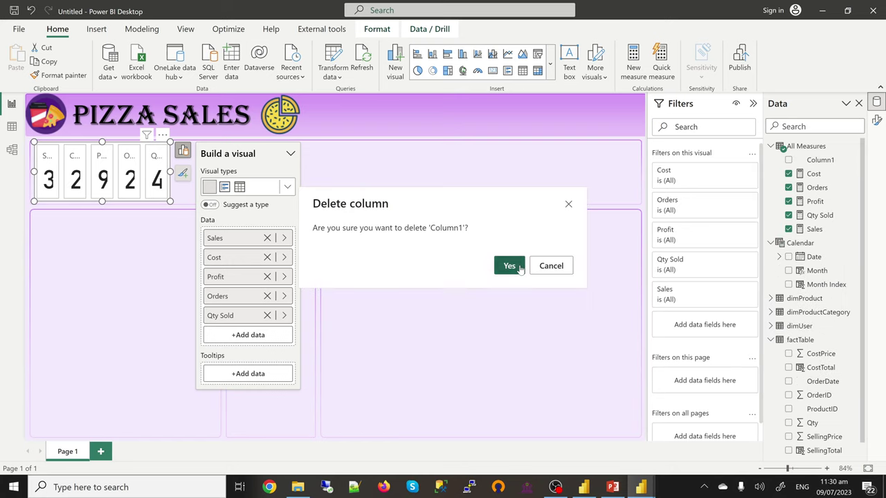
{"action": "left_click", "coordinate": [515, 266]}
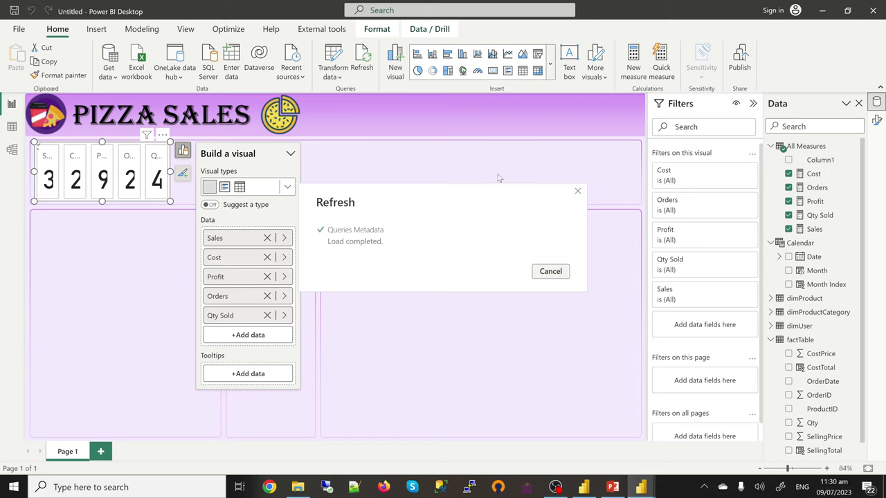
{"action": "left_click", "coordinate": [183, 151]}
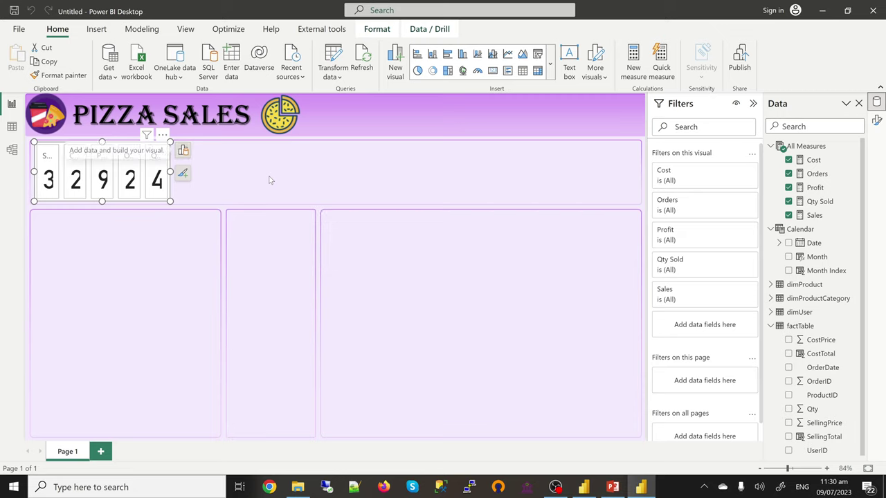
Widen the card to the banner's right end so all five values show in full.
{"action": "left_click_drag", "start_coordinate": [169, 172], "coordinate": [450, 191]}
{"action": "left_click_drag", "start_coordinate": [527, 191], "coordinate": [637, 191]}
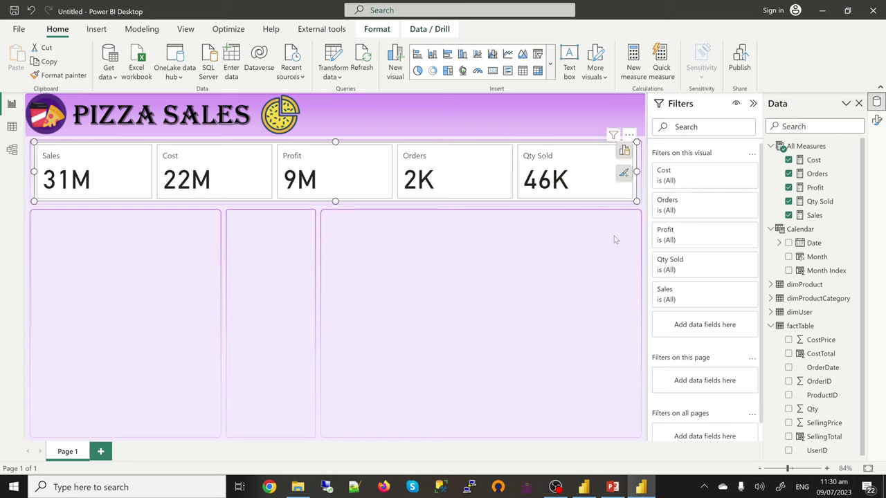
Turn off the card visual's background in Format visual.
{"action": "left_click", "coordinate": [877, 121]}
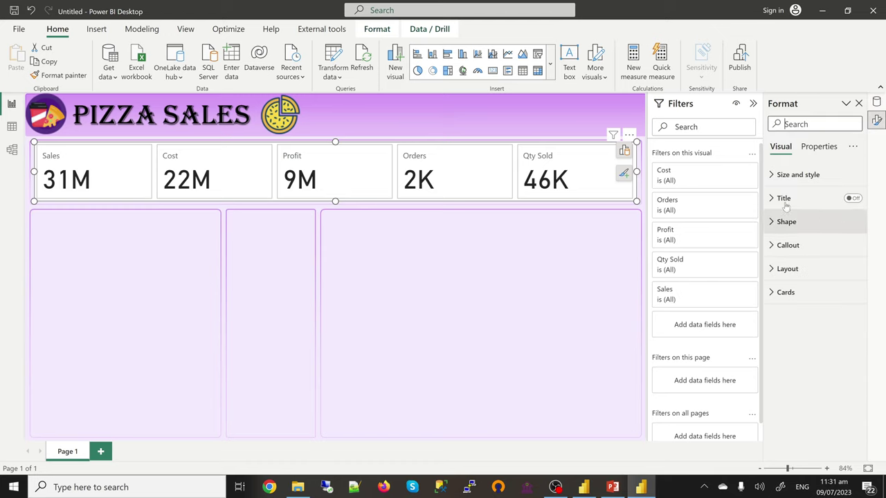
{"action": "left_click", "coordinate": [803, 178]}
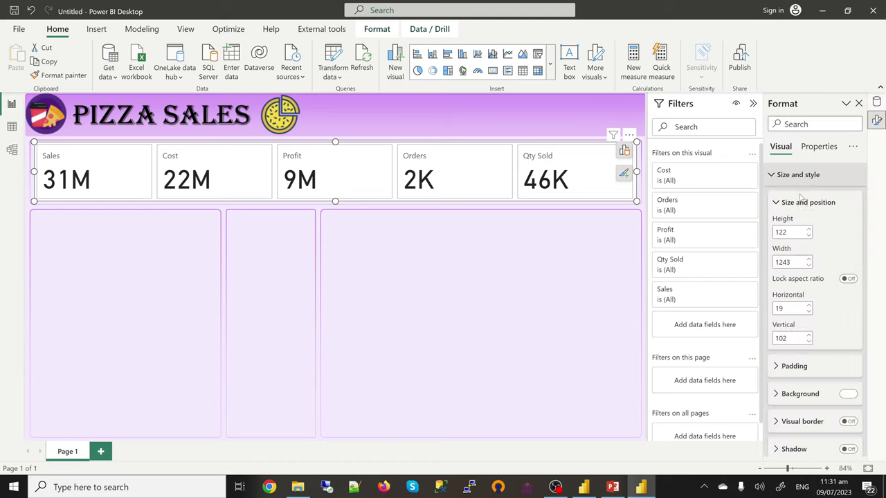
{"action": "left_click", "coordinate": [849, 393]}
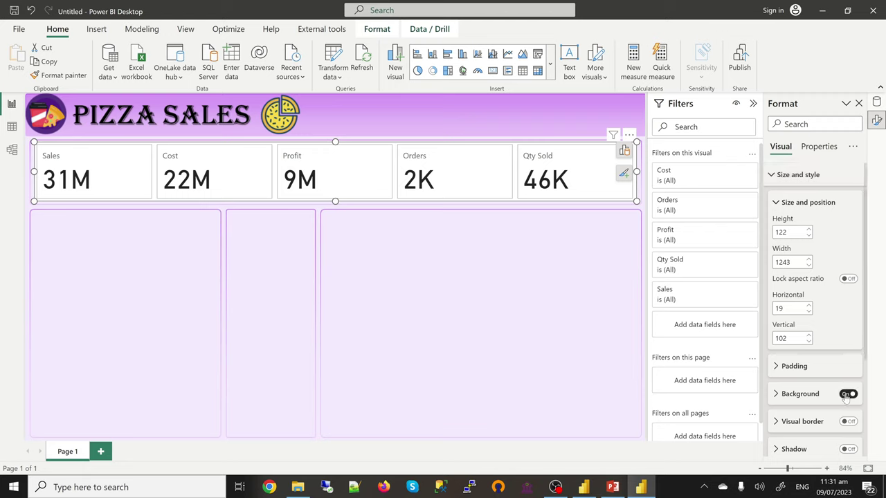
{"action": "left_click", "coordinate": [782, 177]}
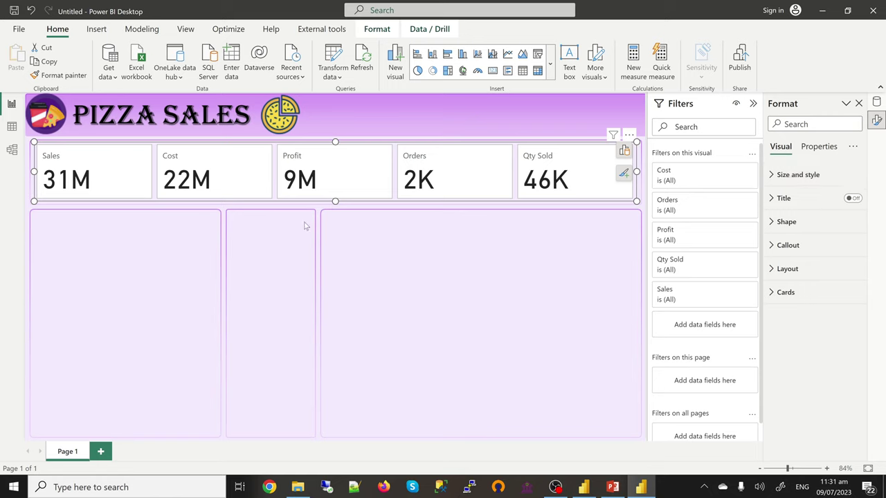
Enable card images and shadows, position images on the left, and add an accent bar.
{"action": "left_click", "coordinate": [787, 292]}
{"action": "scroll", "coordinate": [792, 294], "scroll_direction": "down", "scroll_amount": 3}
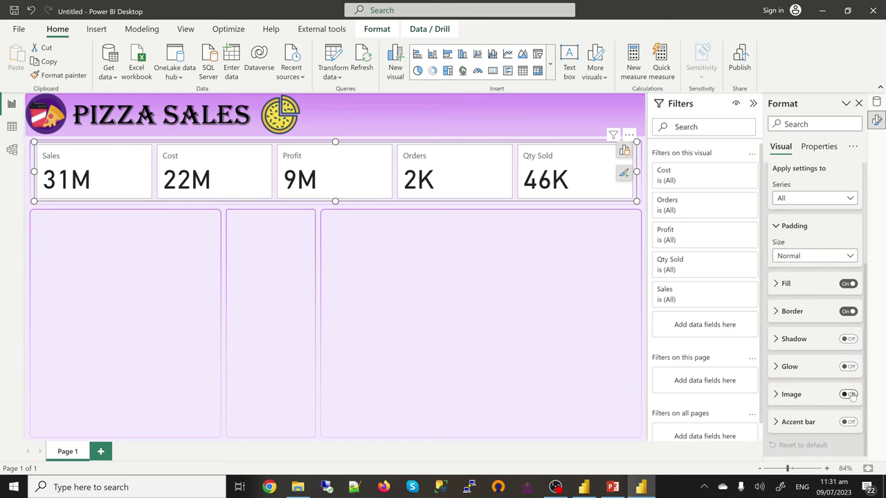
{"action": "left_click", "coordinate": [851, 394]}
{"action": "left_click", "coordinate": [848, 339]}
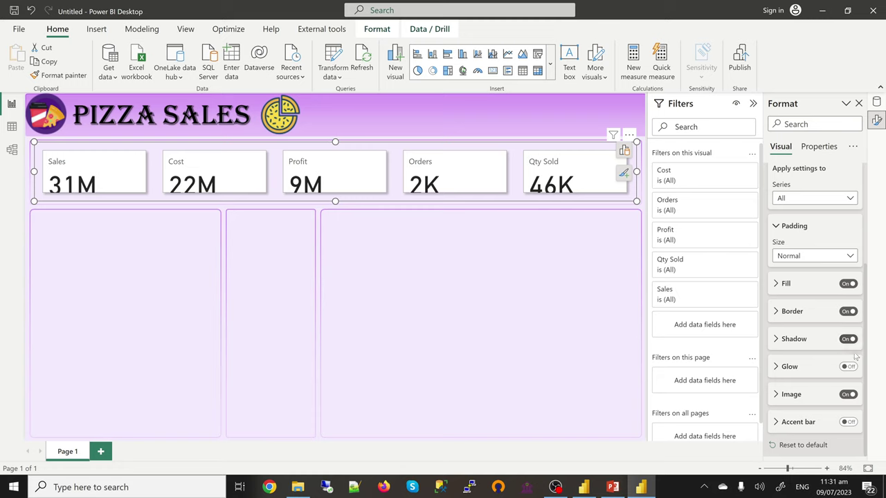
{"action": "left_click", "coordinate": [789, 396]}
{"action": "scroll", "coordinate": [789, 395], "scroll_direction": "down", "scroll_amount": 5}
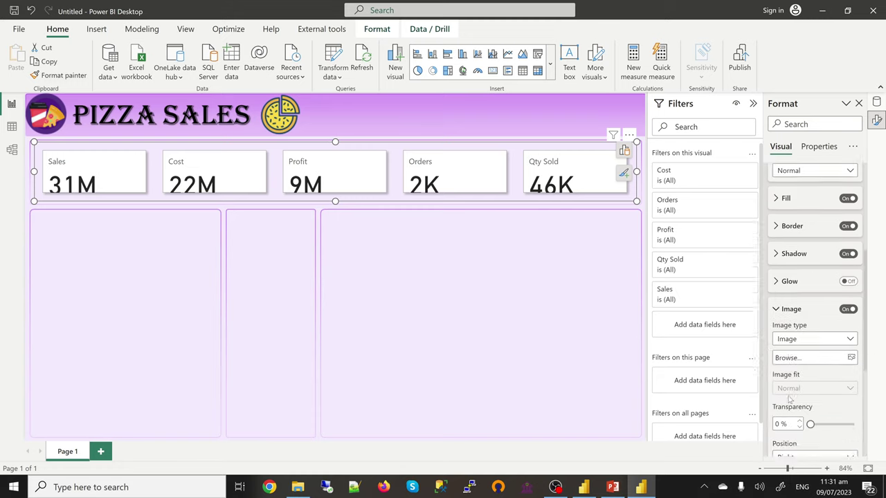
{"action": "scroll", "coordinate": [788, 396], "scroll_direction": "down", "scroll_amount": 1}
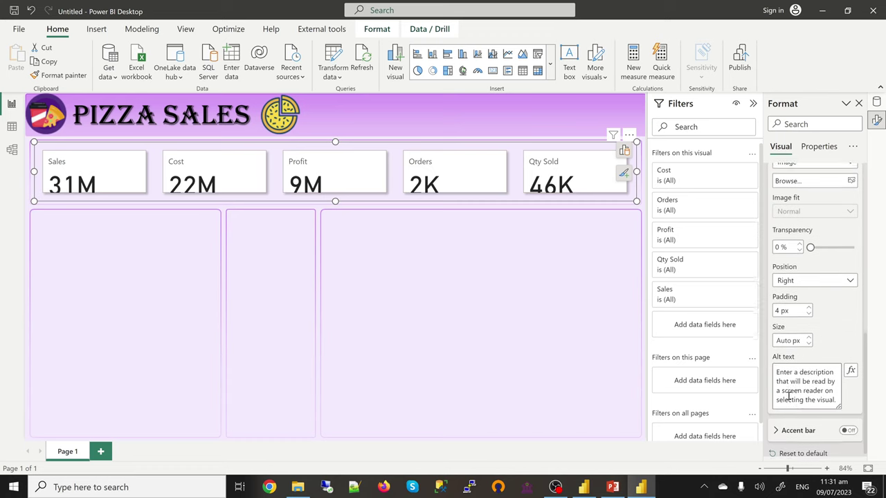
{"action": "left_click", "coordinate": [852, 278]}
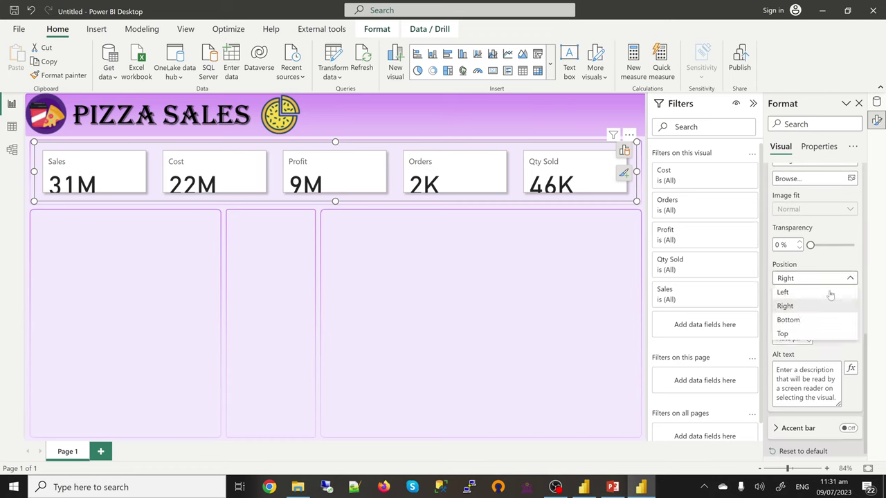
{"action": "left_click", "coordinate": [793, 293]}
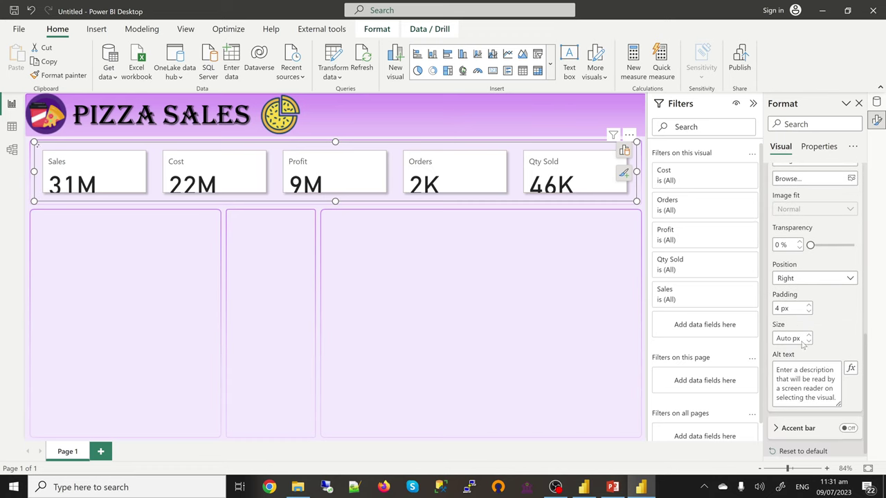
{"action": "left_click", "coordinate": [849, 428]}
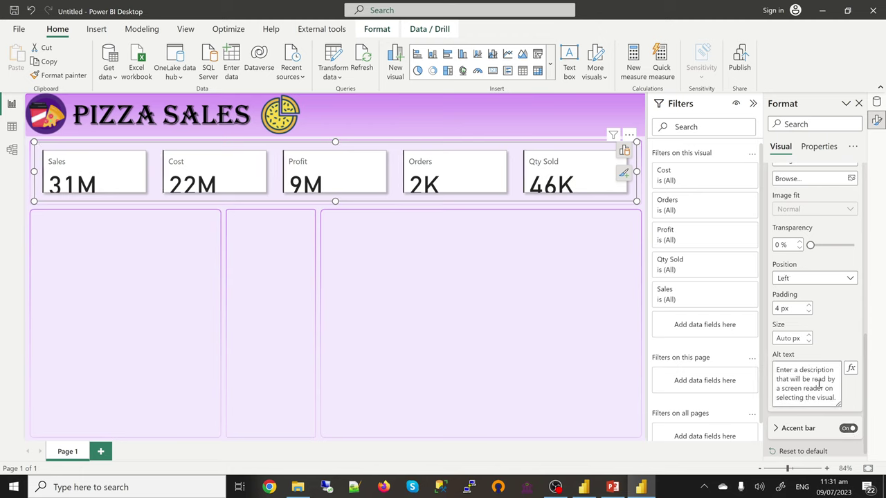
Scope the Cards settings to the Sales series only and bring up the Image section.
{"action": "scroll", "coordinate": [819, 384], "scroll_direction": "up", "scroll_amount": 6}
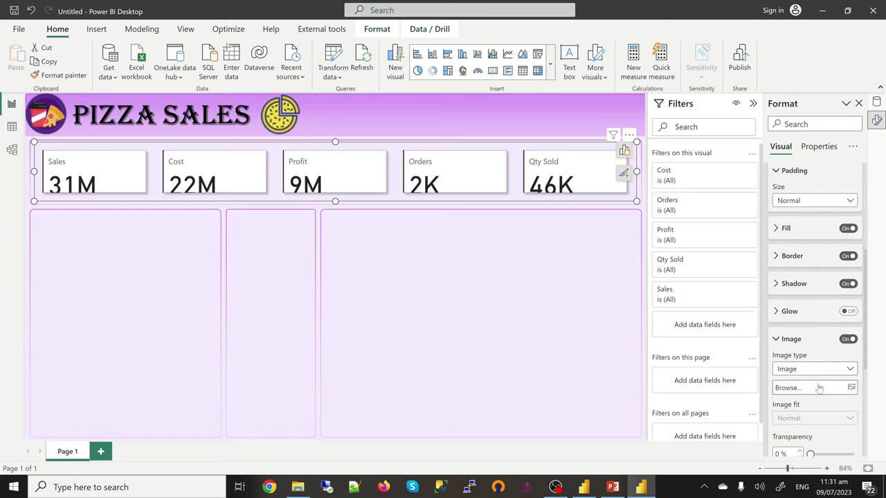
{"action": "scroll", "coordinate": [820, 389], "scroll_direction": "up", "scroll_amount": 1}
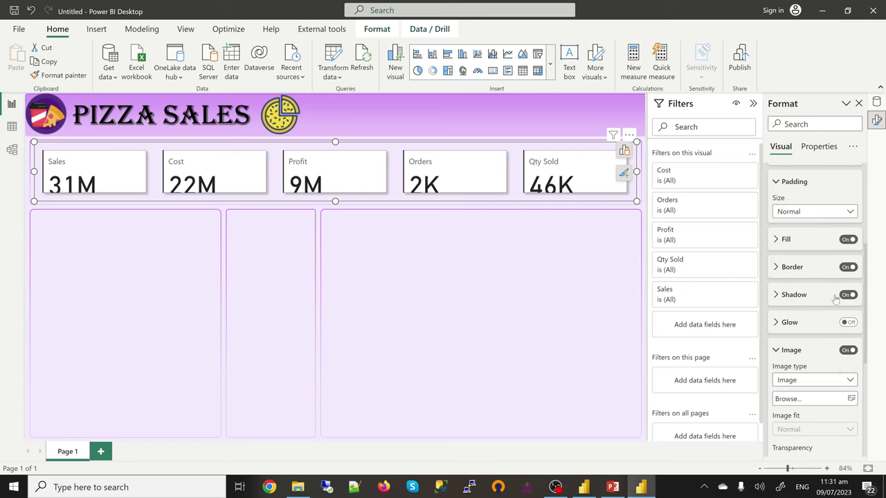
{"action": "scroll", "coordinate": [814, 377], "scroll_direction": "up", "scroll_amount": 3}
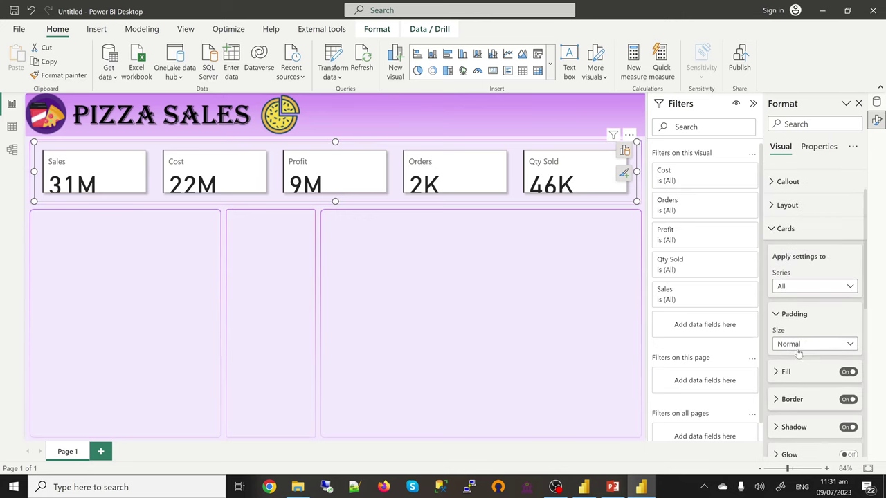
{"action": "scroll", "coordinate": [799, 350], "scroll_direction": "up", "scroll_amount": 2}
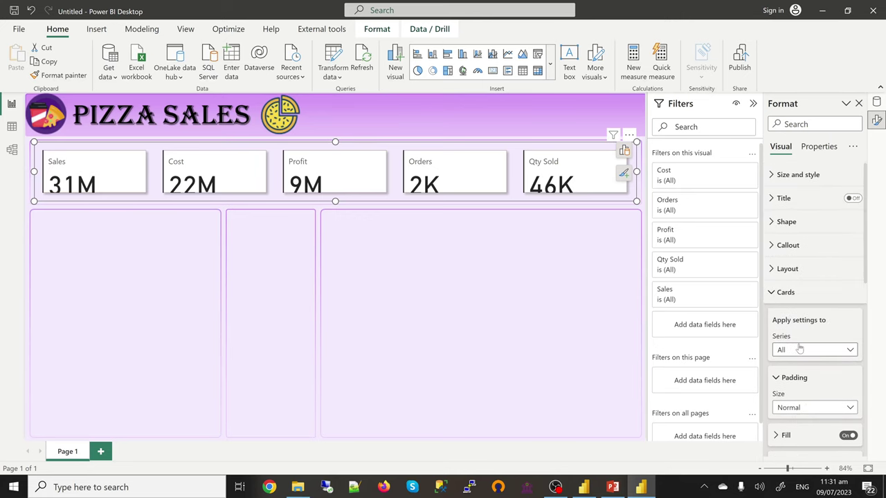
{"action": "scroll", "coordinate": [796, 292], "scroll_direction": "down", "scroll_amount": 1}
{"action": "left_click", "coordinate": [792, 305]}
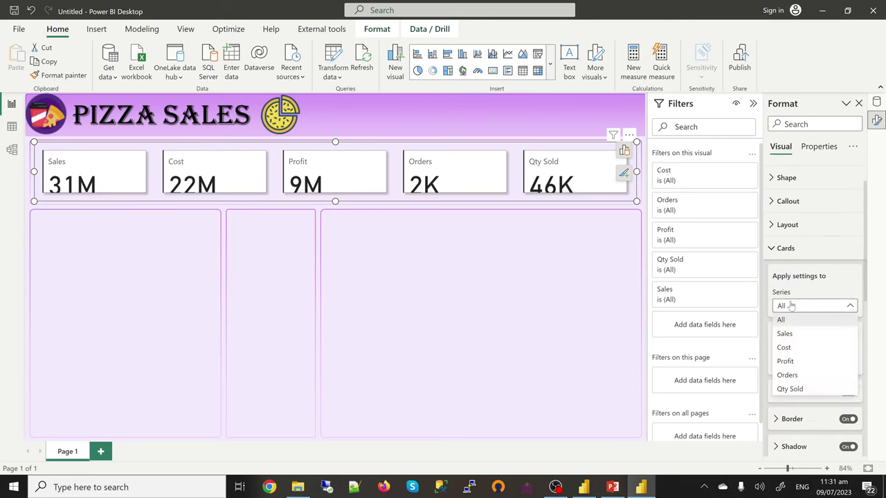
{"action": "left_click", "coordinate": [789, 333]}
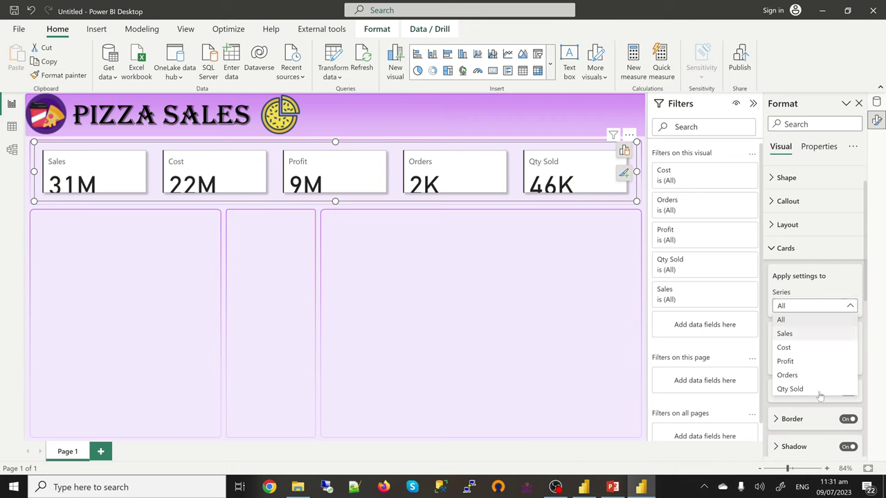
{"action": "scroll", "coordinate": [812, 387], "scroll_direction": "down", "scroll_amount": 5}
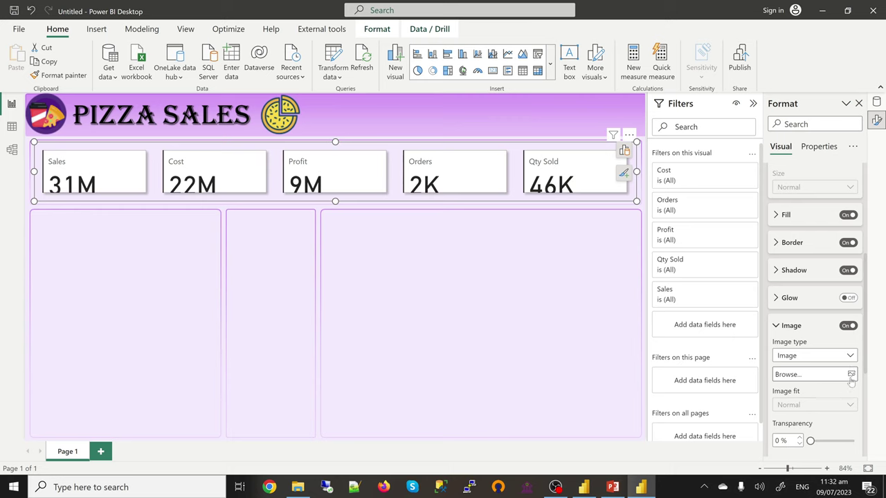
Set icons8-sales-64.png from PIZZA_SALES > Icons as the Sales card image.
{"action": "left_click", "coordinate": [851, 374]}
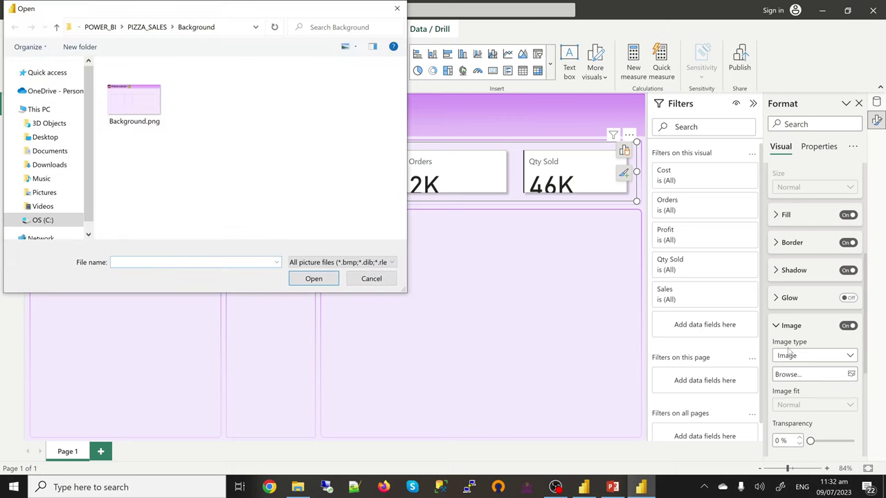
{"action": "left_click", "coordinate": [146, 27]}
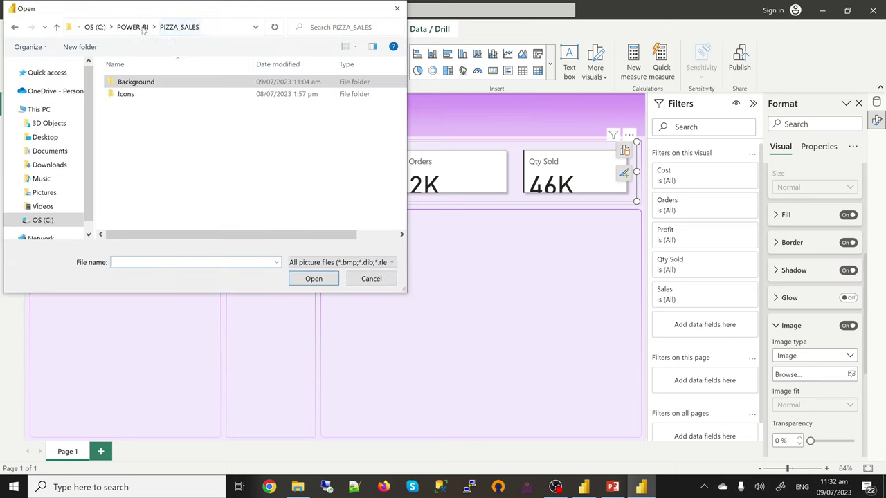
{"action": "double_click", "coordinate": [123, 97]}
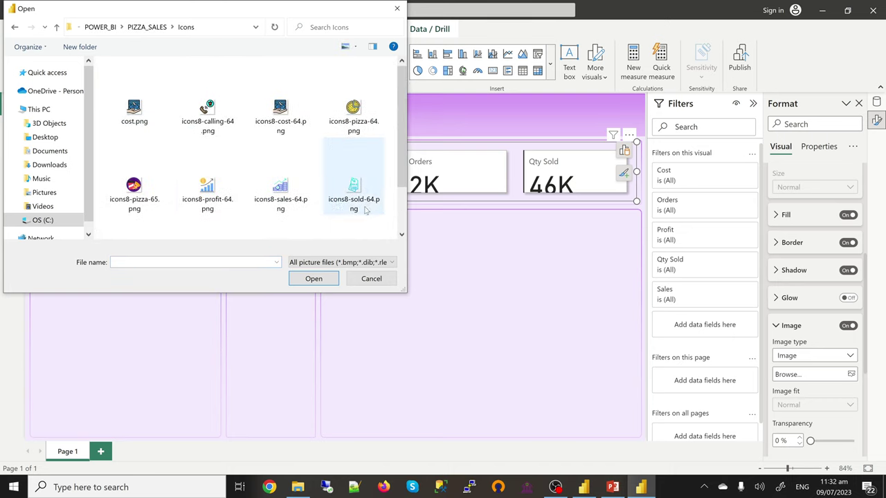
{"action": "left_click", "coordinate": [281, 188]}
{"action": "left_click", "coordinate": [310, 278]}
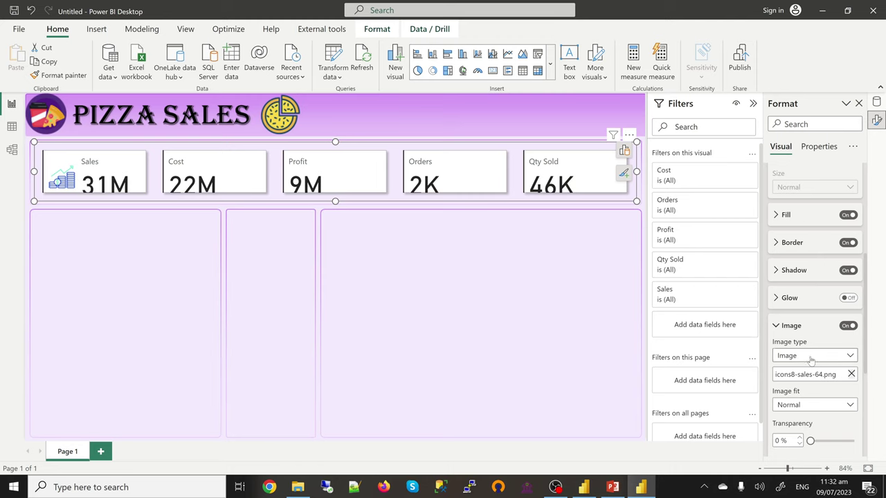
Switch the series to Cost and set cost.png as its card image.
{"action": "scroll", "coordinate": [804, 276], "scroll_direction": "up", "scroll_amount": 1}
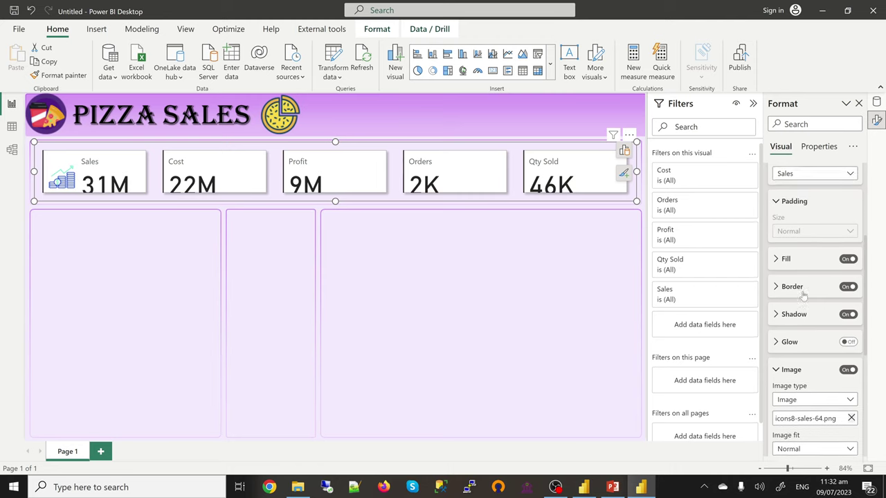
{"action": "left_click", "coordinate": [806, 175]}
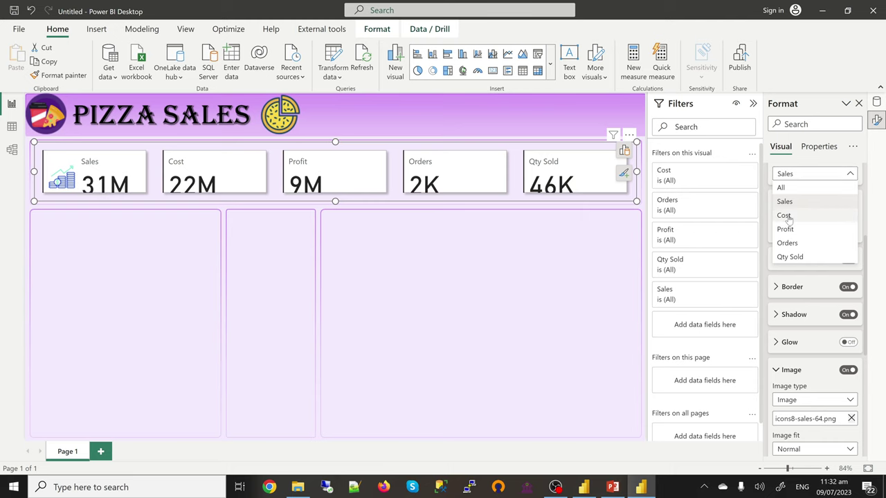
{"action": "left_click", "coordinate": [784, 217]}
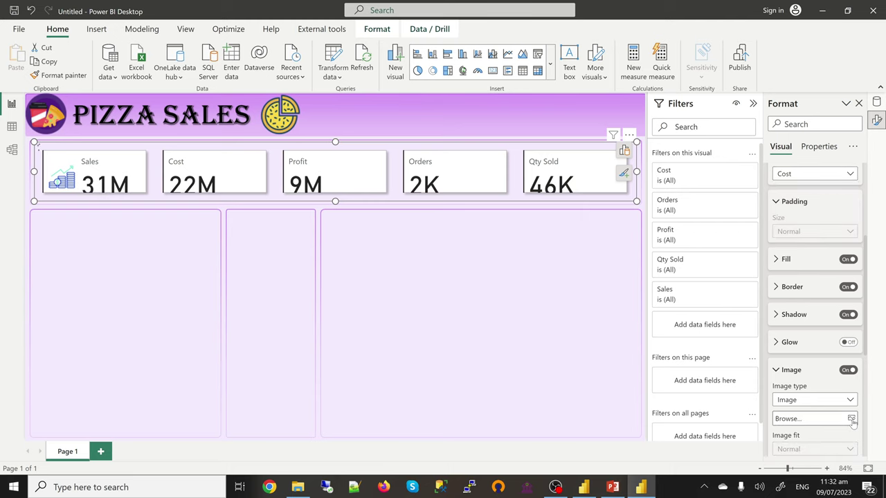
{"action": "left_click", "coordinate": [851, 418]}
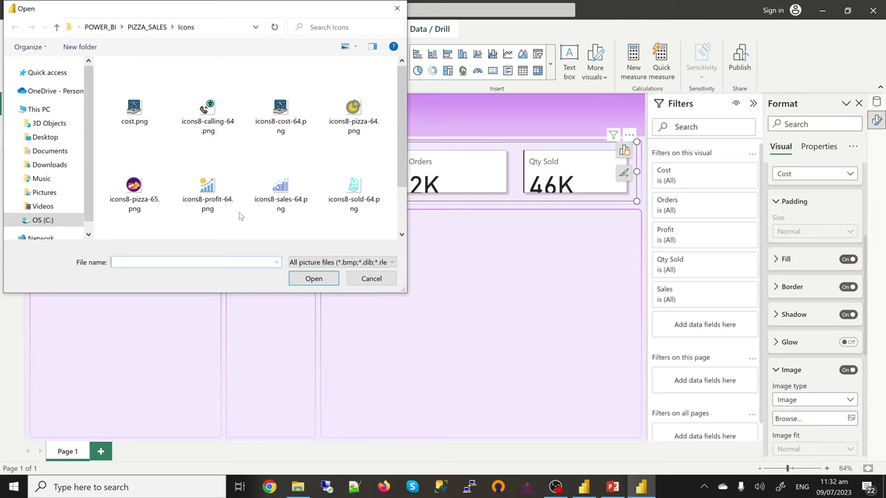
{"action": "left_click", "coordinate": [143, 118]}
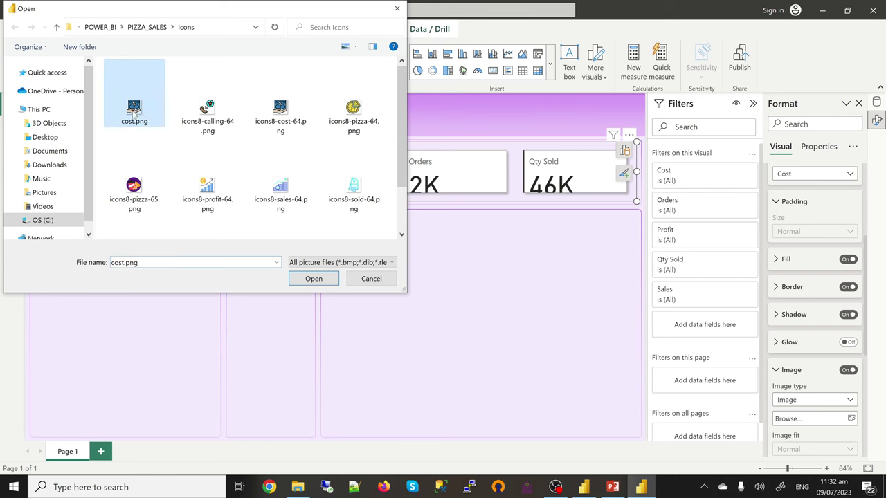
{"action": "left_click", "coordinate": [315, 280]}
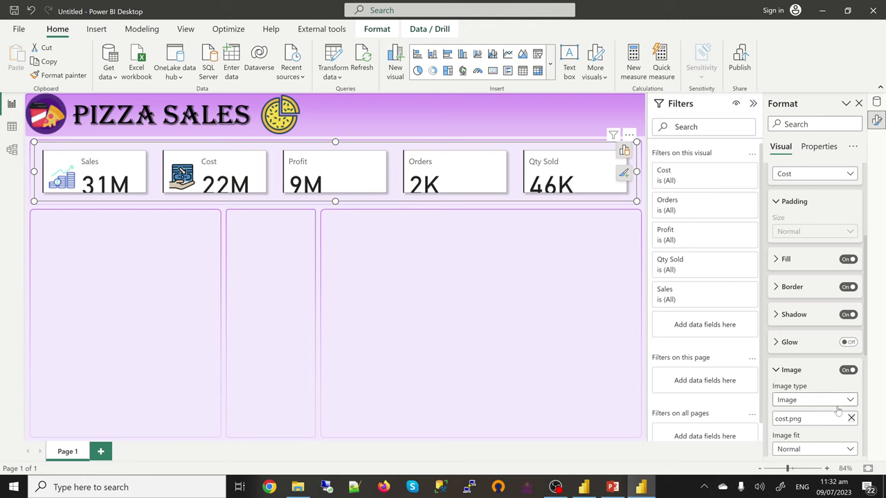
Give the Profit card the profit.png icon.
{"action": "left_click", "coordinate": [820, 176]}
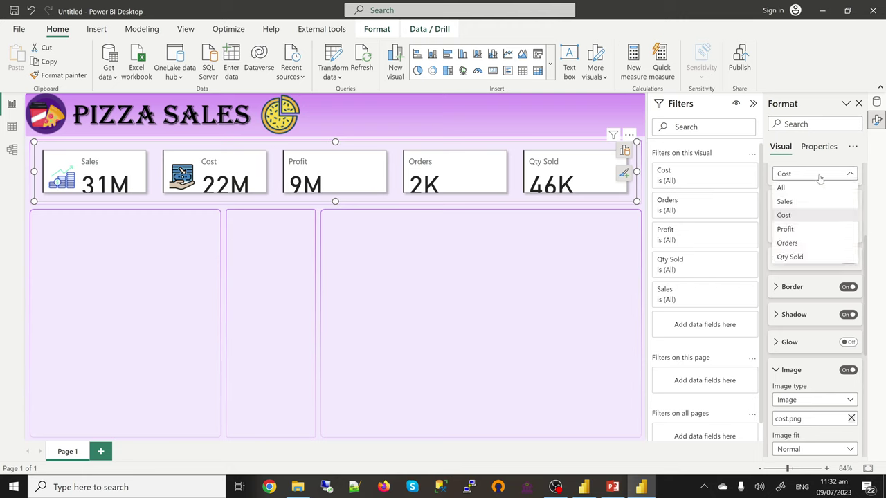
{"action": "left_click", "coordinate": [796, 233]}
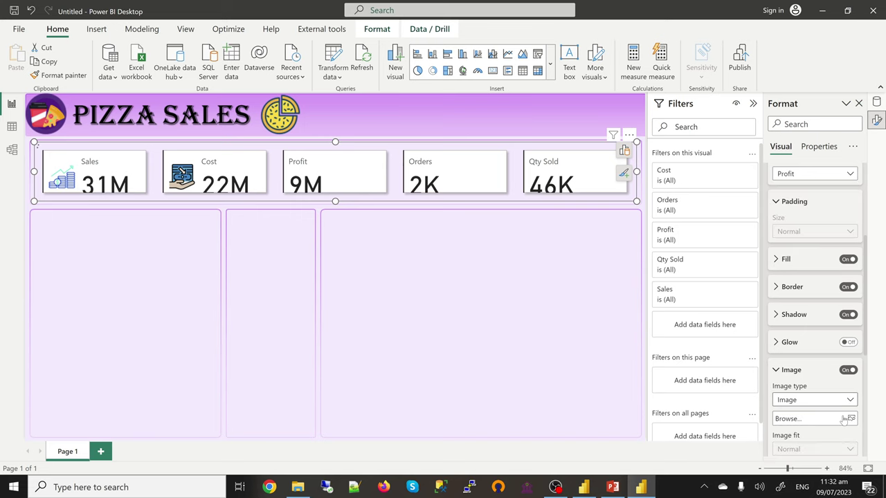
{"action": "left_click", "coordinate": [851, 418]}
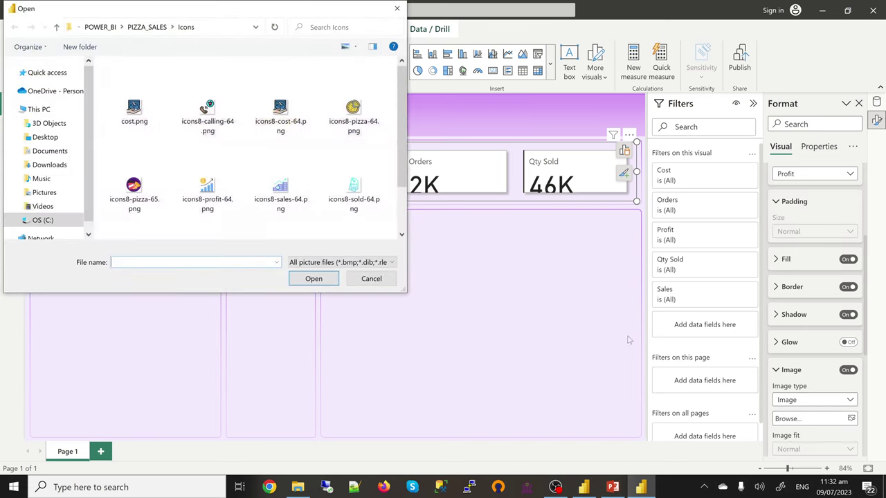
{"action": "scroll", "coordinate": [276, 204], "scroll_direction": "down", "scroll_amount": 1}
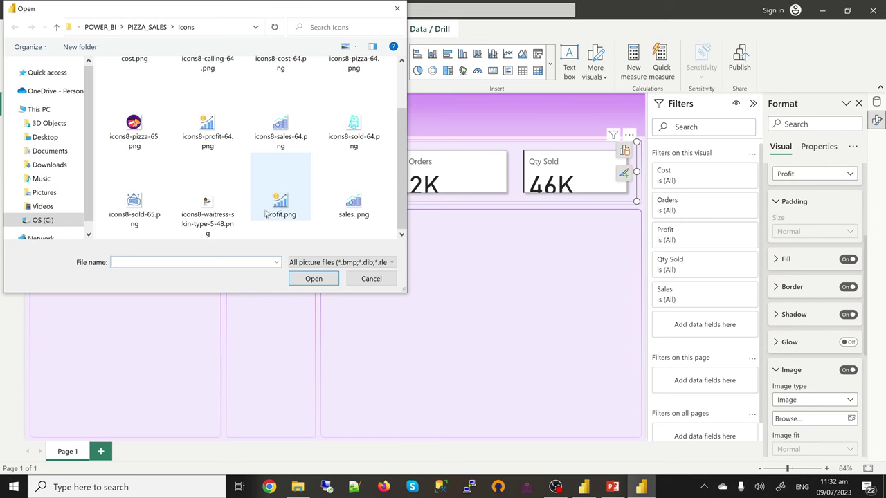
{"action": "left_click", "coordinate": [281, 203]}
{"action": "left_click", "coordinate": [313, 279]}
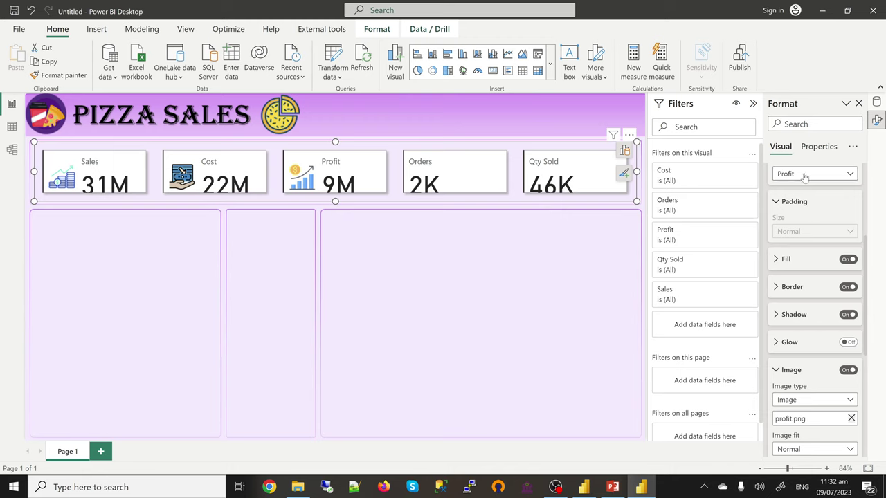
Give the Orders card the waitress icon.
{"action": "left_click", "coordinate": [805, 178]}
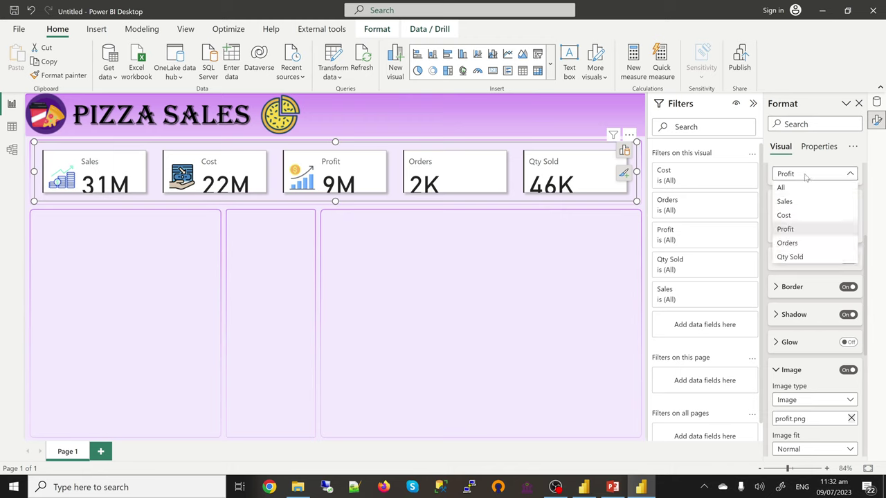
{"action": "left_click", "coordinate": [787, 243]}
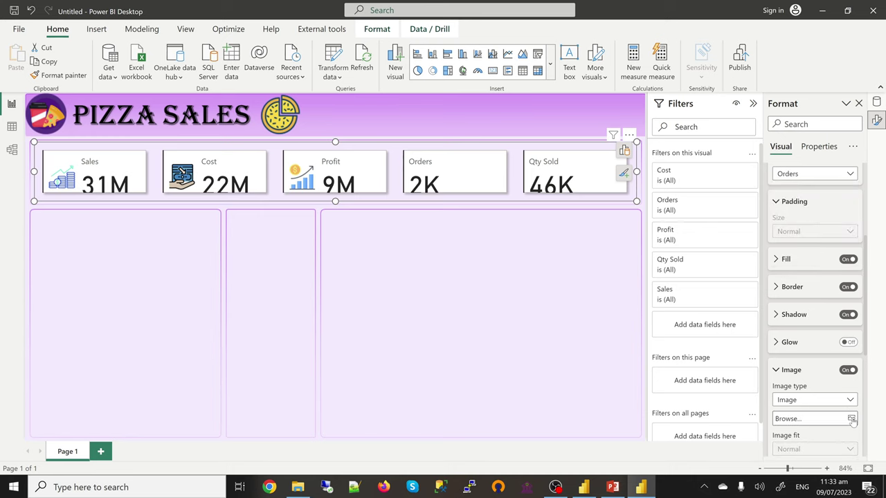
{"action": "left_click", "coordinate": [851, 419]}
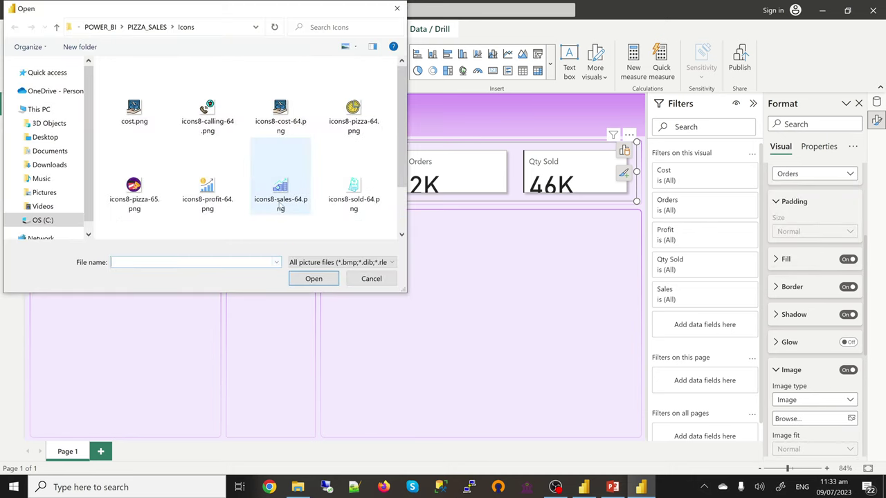
{"action": "scroll", "coordinate": [280, 209], "scroll_direction": "down", "scroll_amount": 1}
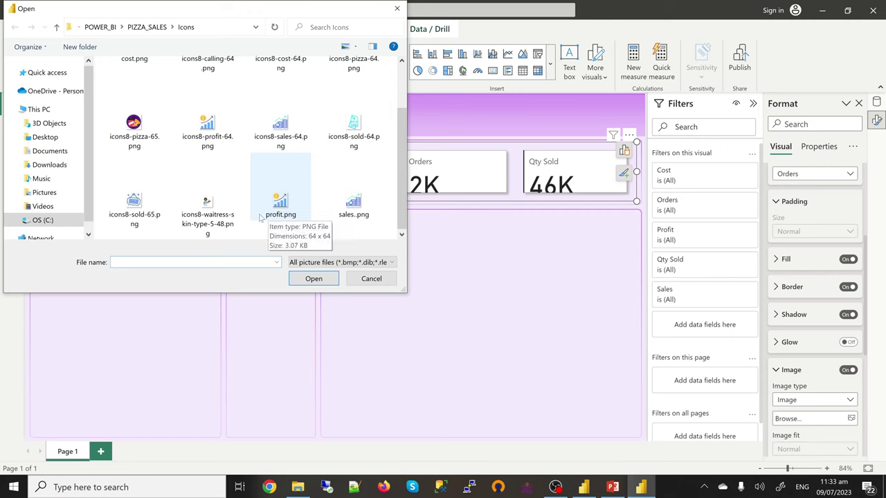
{"action": "left_click", "coordinate": [210, 203]}
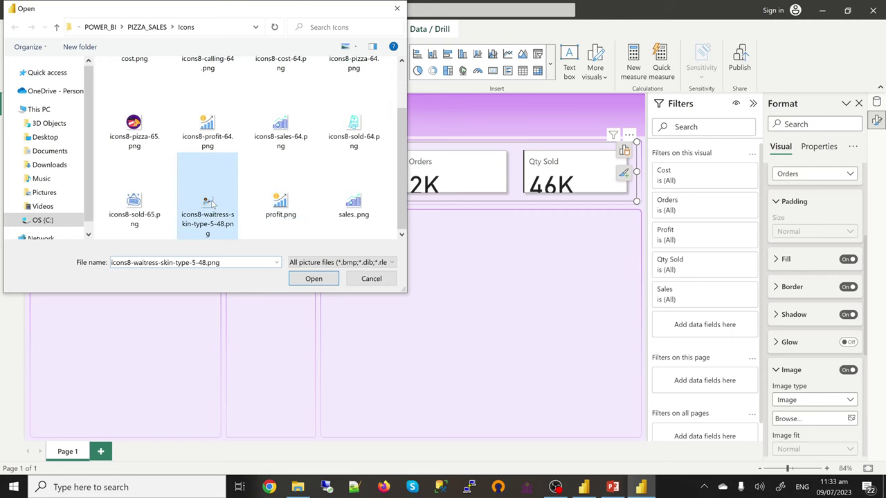
{"action": "left_click", "coordinate": [315, 279]}
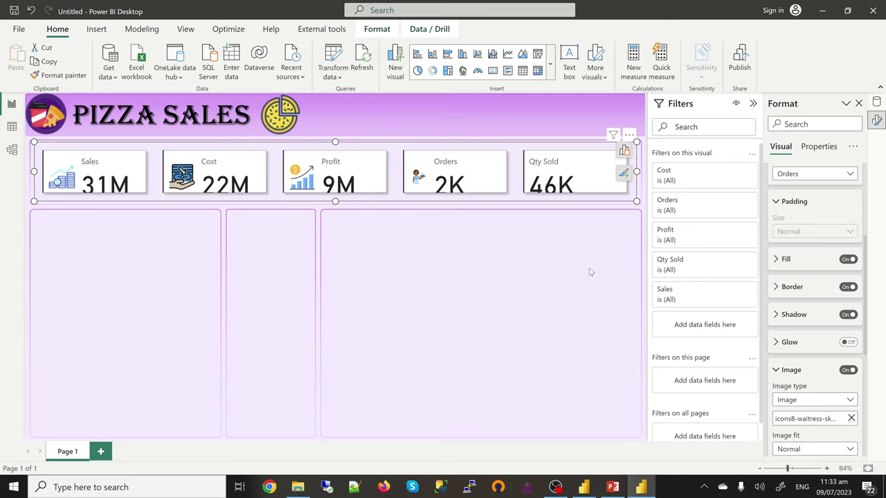
Set the Orders card icon size to 70 px.
{"action": "scroll", "coordinate": [828, 432], "scroll_direction": "down", "scroll_amount": 4}
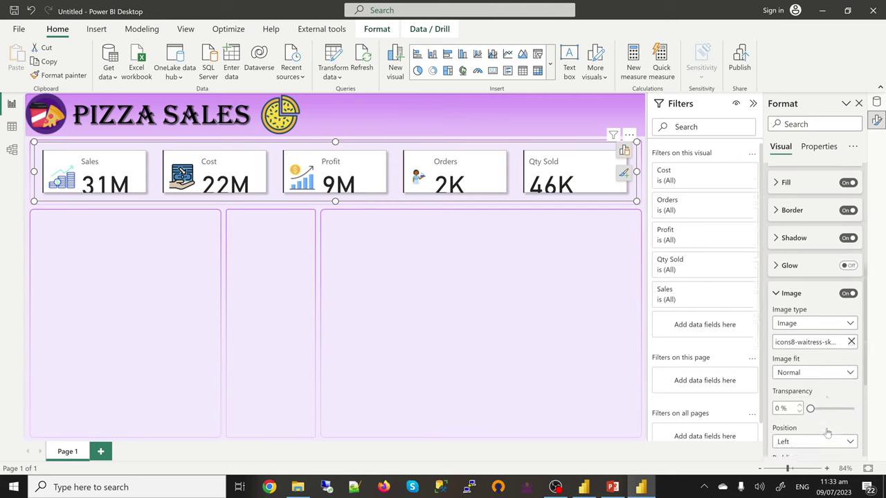
{"action": "scroll", "coordinate": [784, 430], "scroll_direction": "down", "scroll_amount": 3}
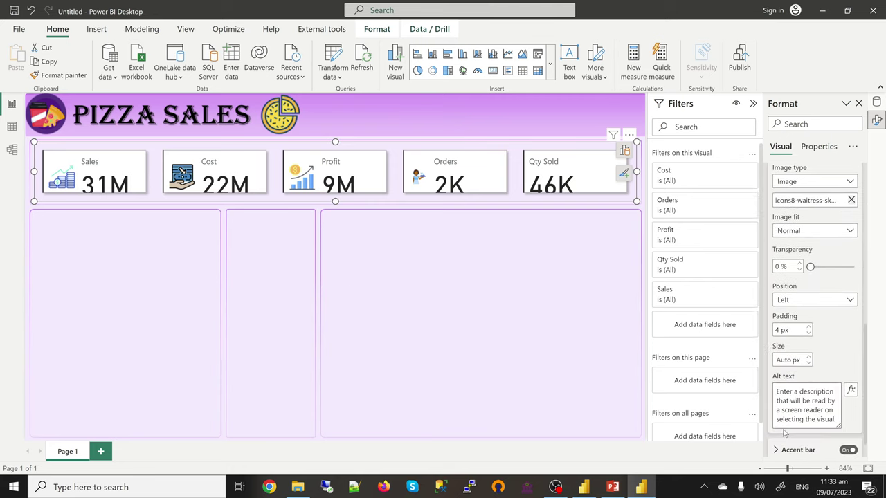
{"action": "left_click", "coordinate": [782, 358]}
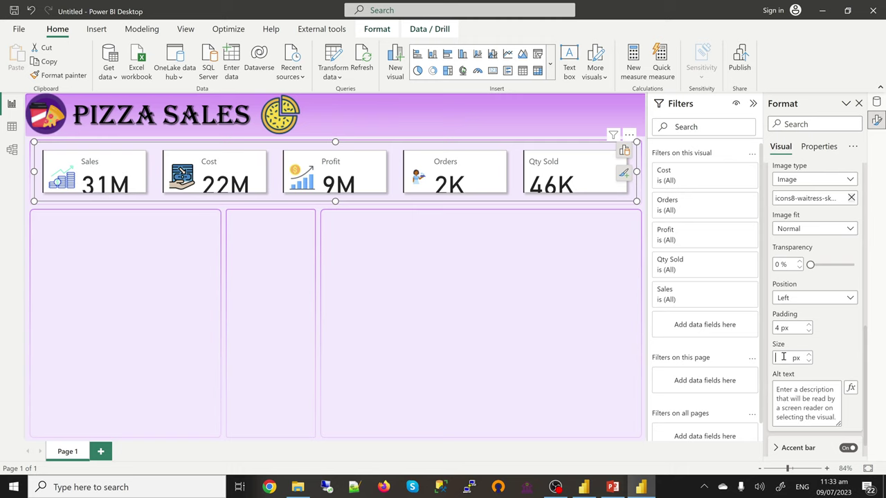
{"action": "type", "text": "50"}
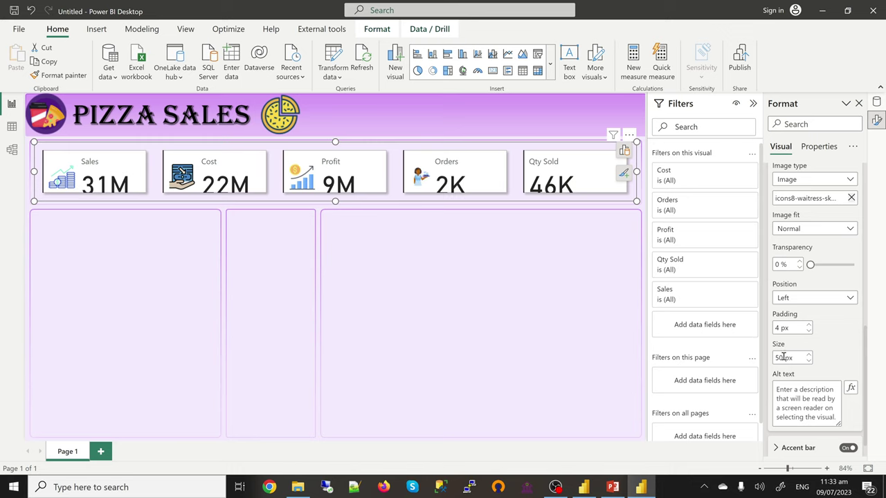
{"action": "key", "text": "BackSpace"}
{"action": "key", "text": "BackSpace"}
{"action": "type", "text": "70"}
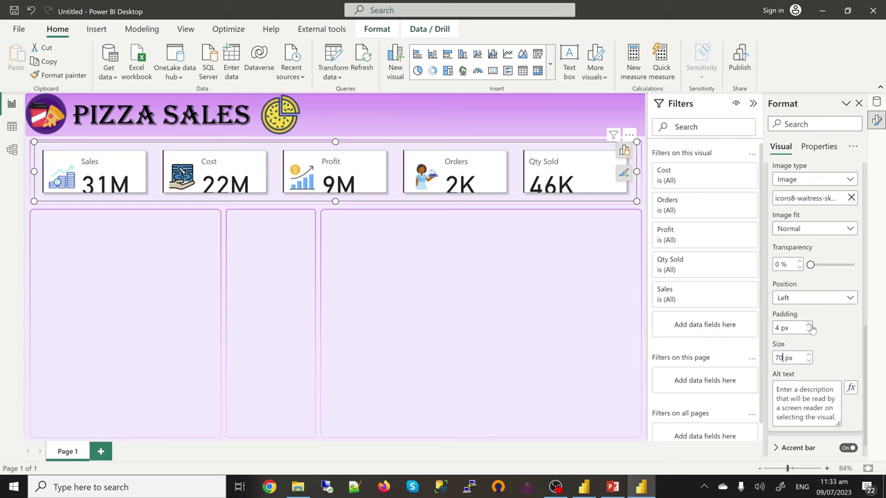
Give the Qty Sold card the icons8-sold-65.png icon.
{"action": "scroll", "coordinate": [813, 329], "scroll_direction": "up", "scroll_amount": 4}
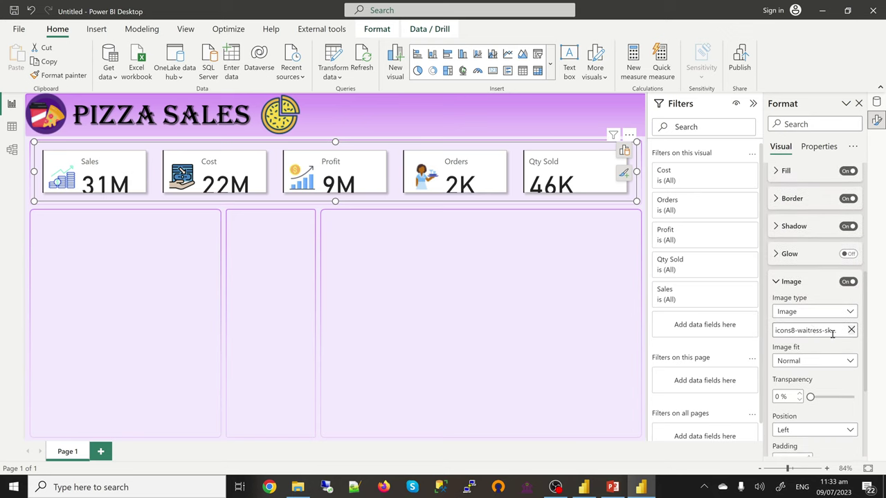
{"action": "scroll", "coordinate": [805, 270], "scroll_direction": "up", "scroll_amount": 3}
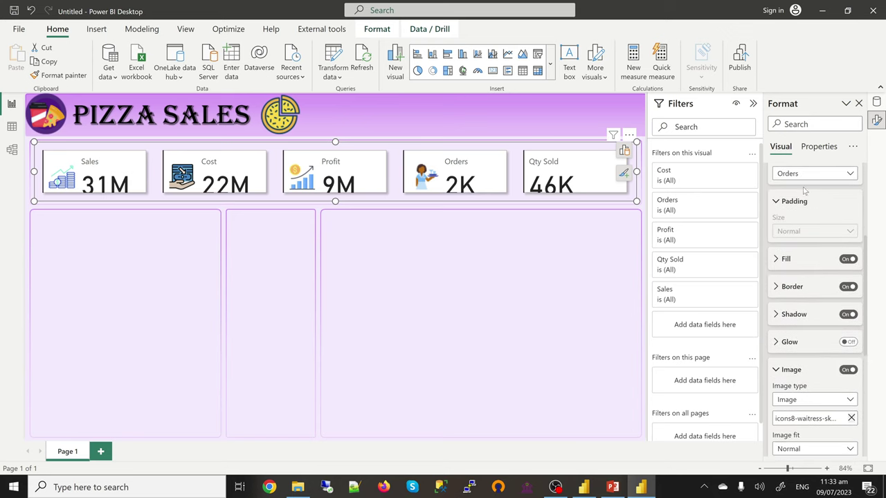
{"action": "left_click", "coordinate": [806, 176]}
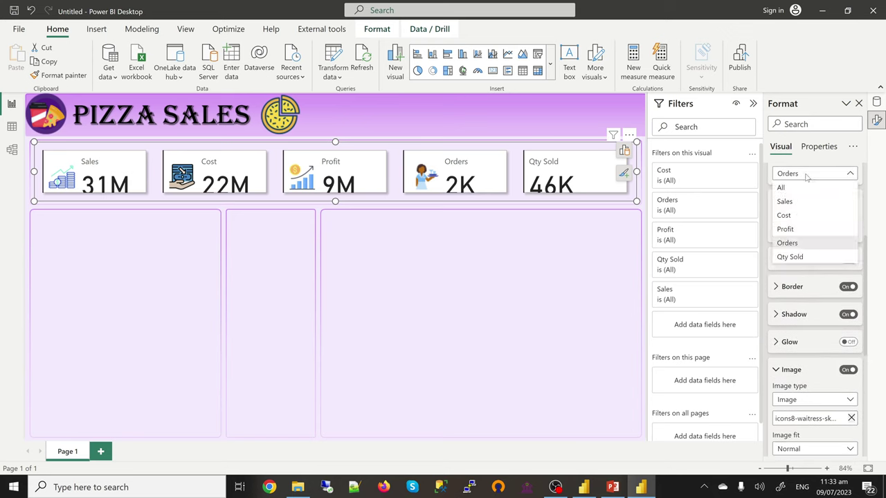
{"action": "left_click", "coordinate": [797, 258]}
{"action": "scroll", "coordinate": [814, 367], "scroll_direction": "down", "scroll_amount": 3}
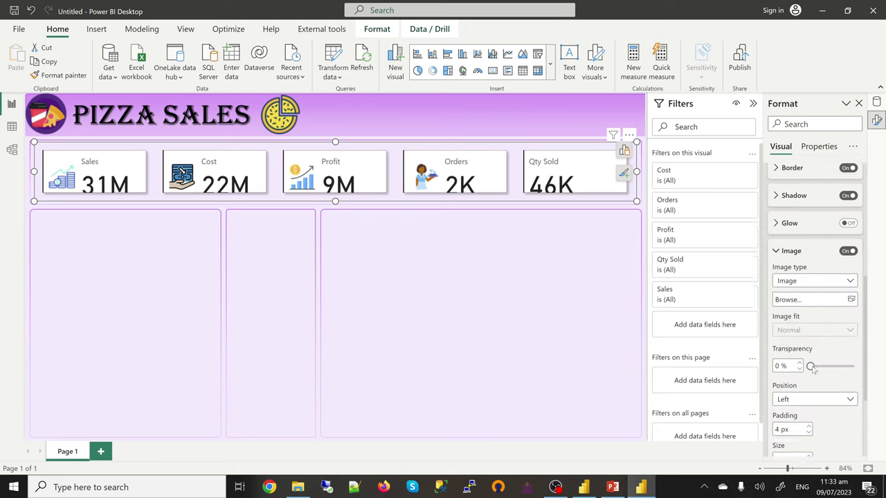
{"action": "left_click", "coordinate": [851, 286]}
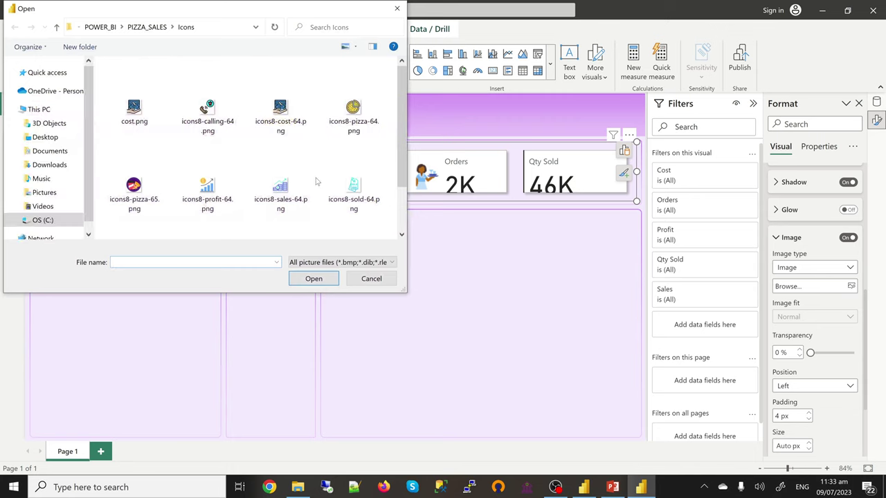
{"action": "scroll", "coordinate": [332, 203], "scroll_direction": "down", "scroll_amount": 1}
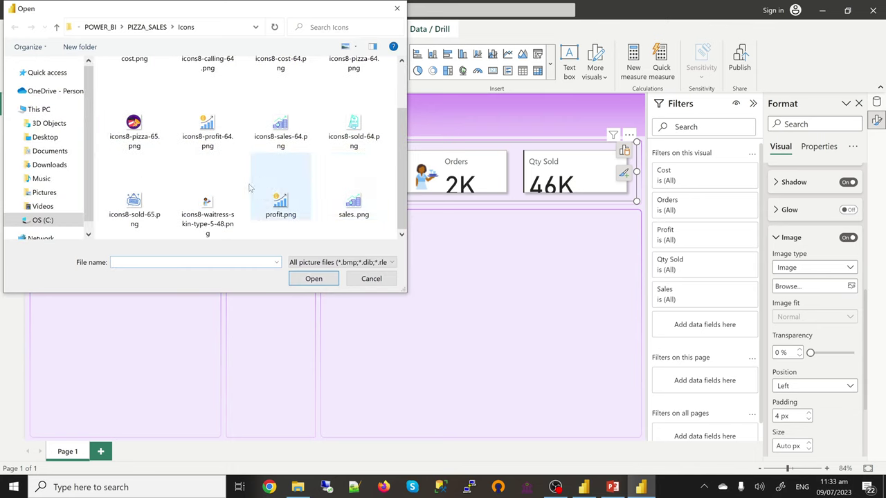
{"action": "left_click", "coordinate": [150, 212]}
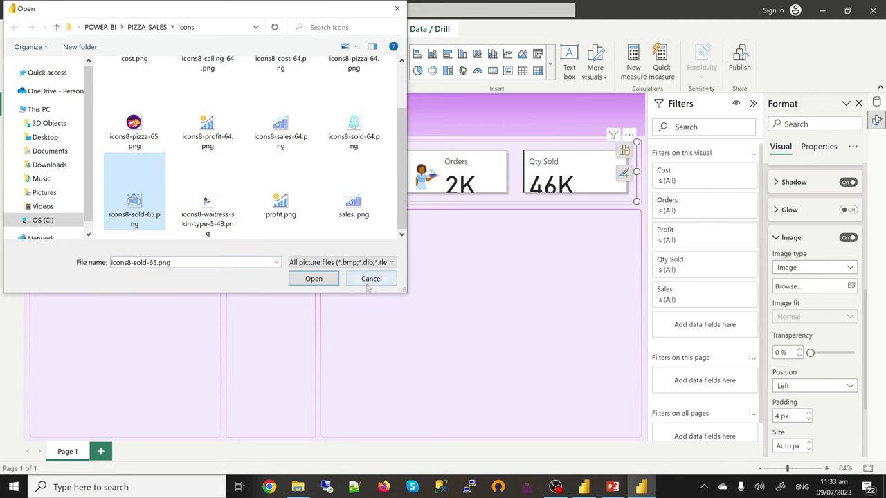
{"action": "left_click", "coordinate": [315, 280]}
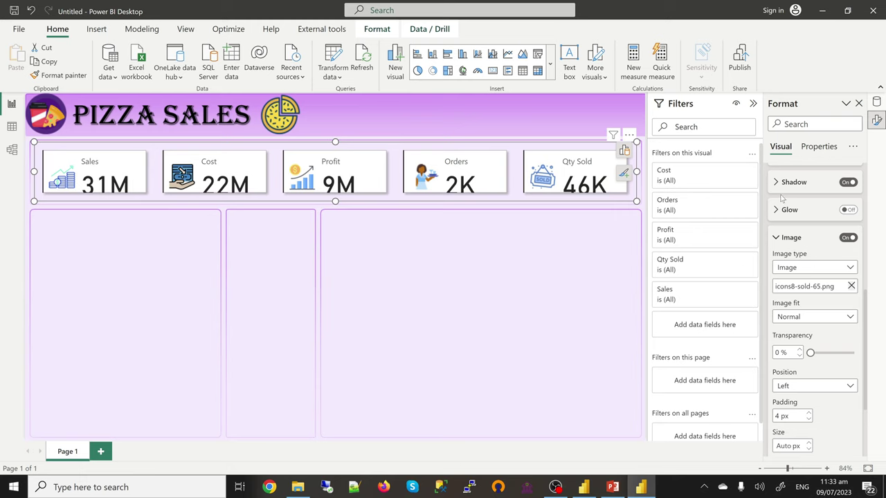
Switch all card values to Segoe UI Semibold and set their font size to 25.
{"action": "left_click", "coordinate": [781, 239]}
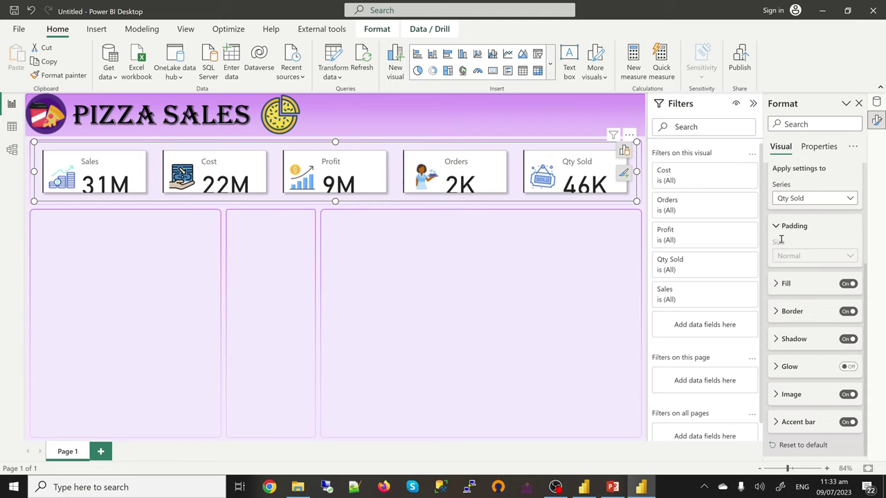
{"action": "scroll", "coordinate": [797, 401], "scroll_direction": "up", "scroll_amount": 1}
{"action": "scroll", "coordinate": [798, 402], "scroll_direction": "up", "scroll_amount": 4}
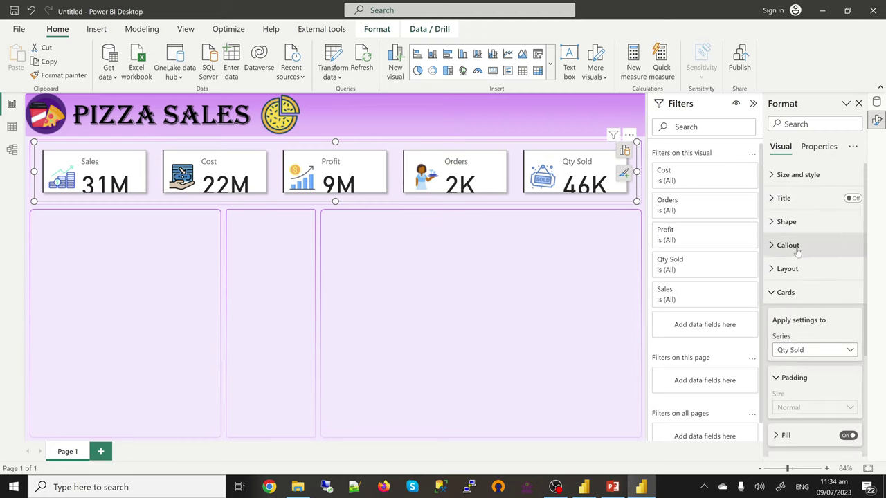
{"action": "left_click", "coordinate": [787, 245]}
{"action": "scroll", "coordinate": [815, 284], "scroll_direction": "down", "scroll_amount": 3}
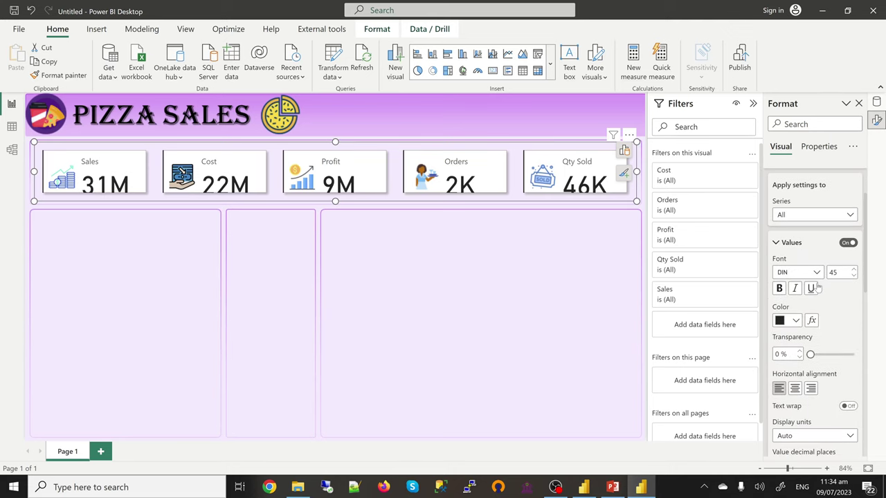
{"action": "left_click", "coordinate": [817, 273]}
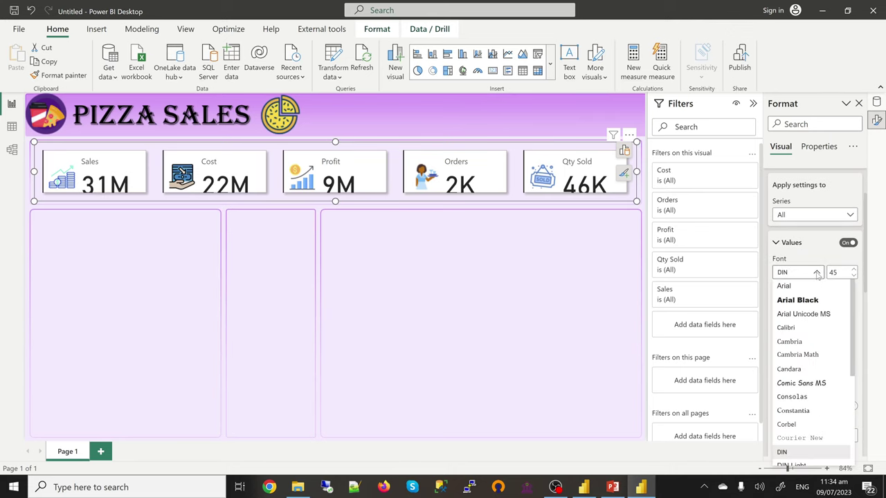
{"action": "scroll", "coordinate": [808, 415], "scroll_direction": "down", "scroll_amount": 3}
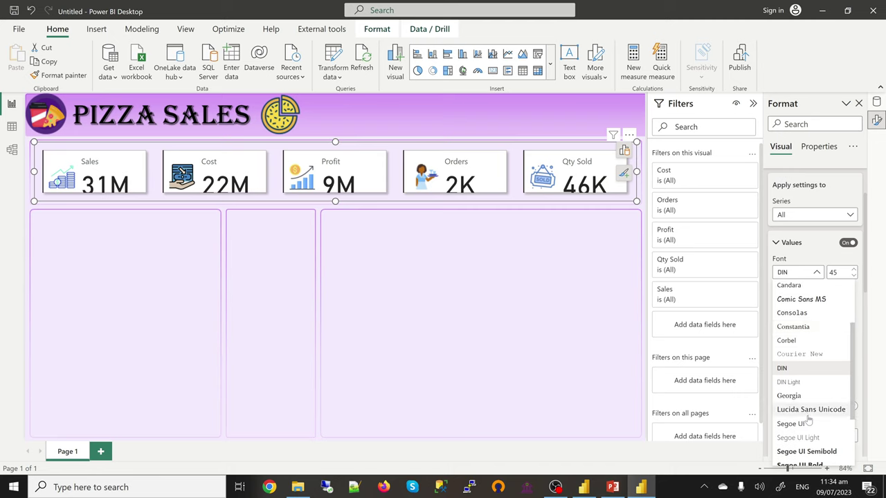
{"action": "scroll", "coordinate": [809, 408], "scroll_direction": "down", "scroll_amount": 2}
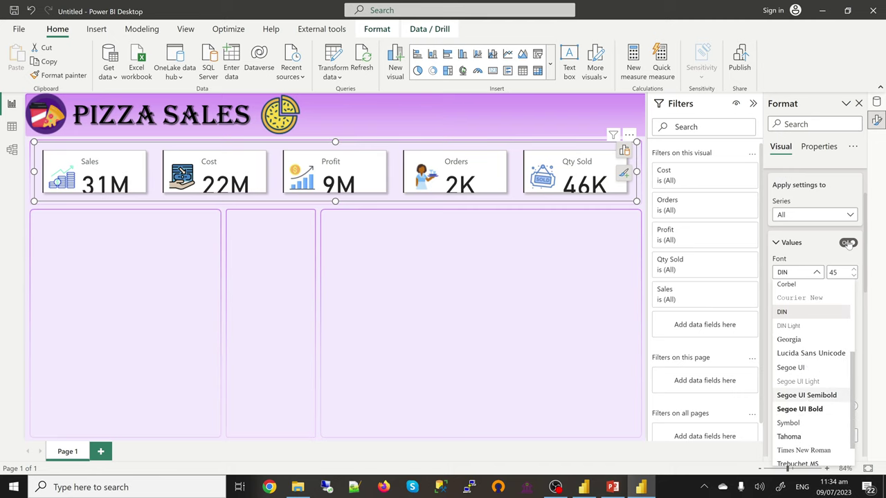
{"action": "left_click", "coordinate": [808, 396]}
{"action": "double_click", "coordinate": [831, 274]}
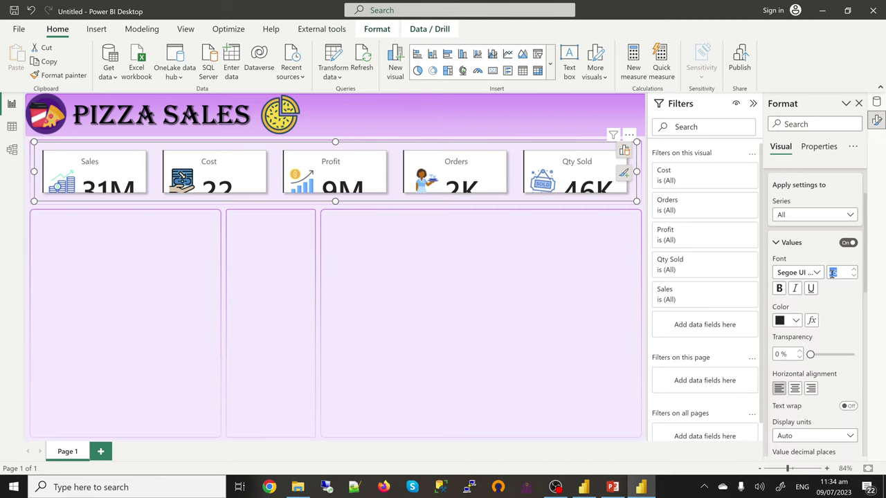
{"action": "type", "text": "20"}
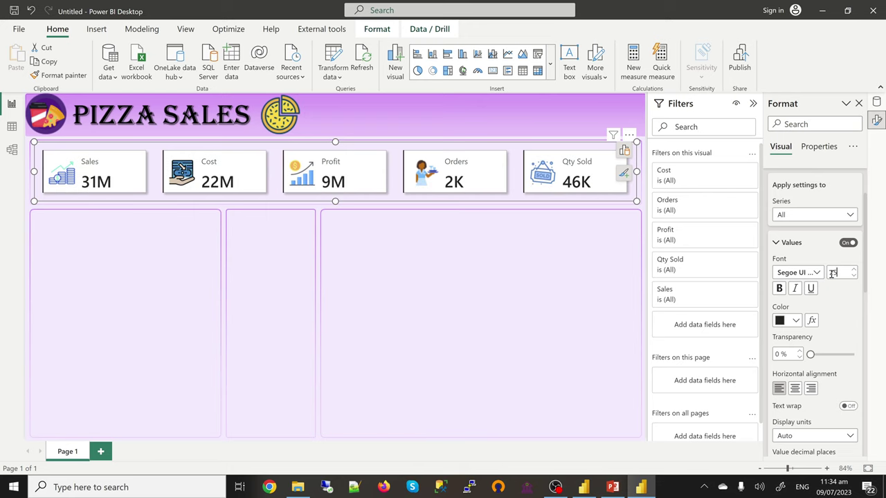
Set the card value colour to custom hex #6910A8, replacing #461873.
{"action": "left_click", "coordinate": [796, 322]}
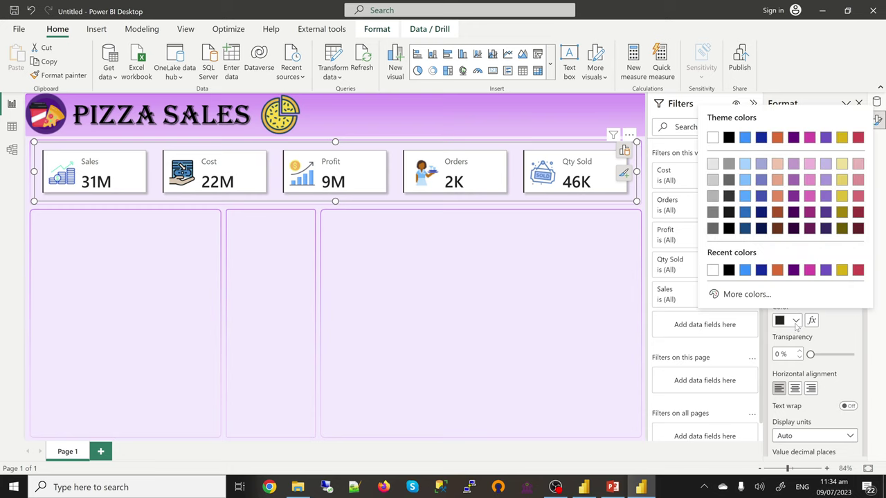
{"action": "left_click", "coordinate": [756, 296]}
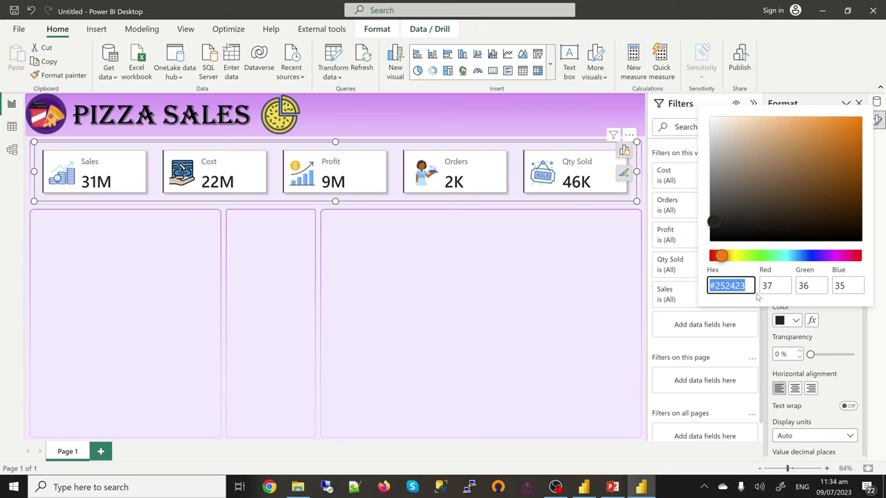
{"action": "type", "text": "#"}
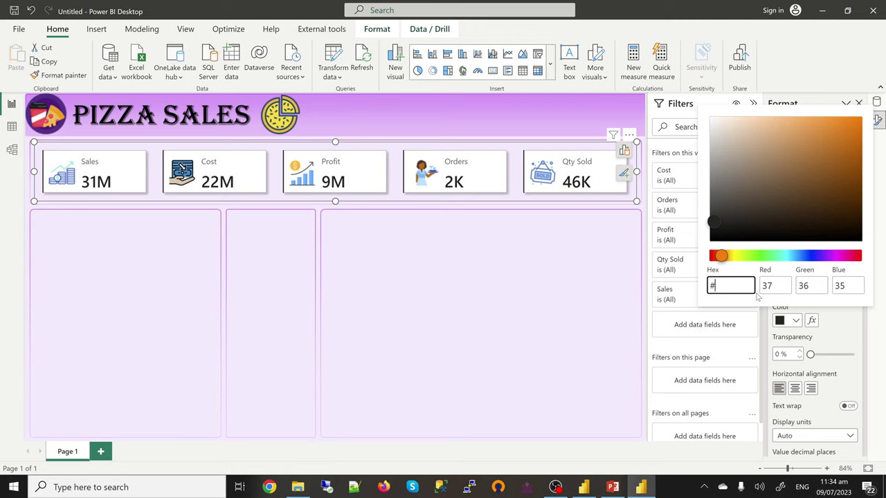
{"action": "type", "text": "461873"}
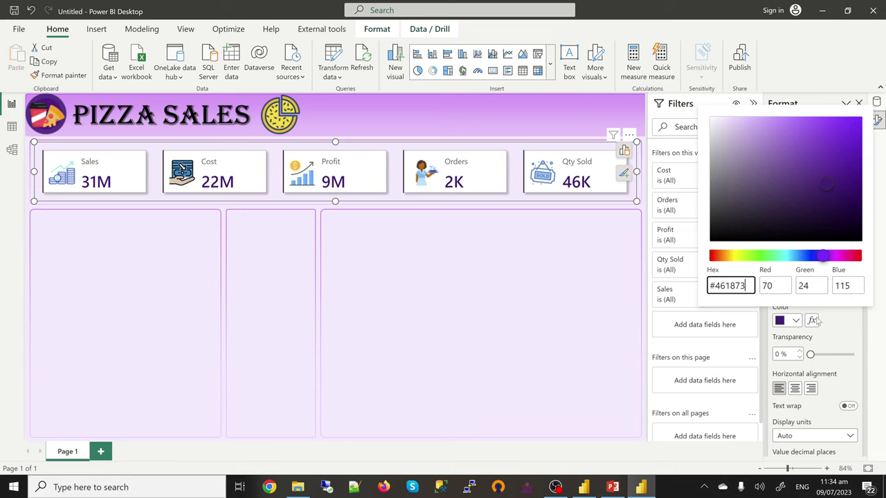
{"action": "left_click_drag", "start_coordinate": [746, 285], "coordinate": [716, 289]}
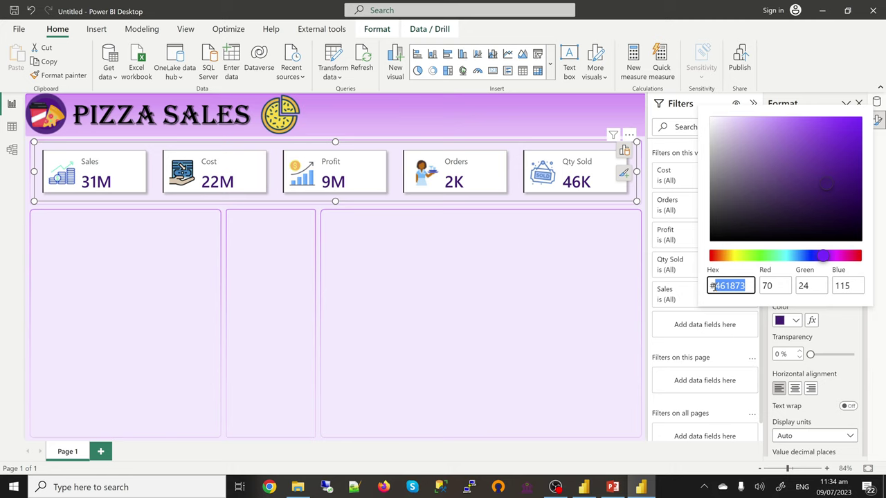
{"action": "key", "text": "BackSpace"}
{"action": "type", "text": "6910A8"}
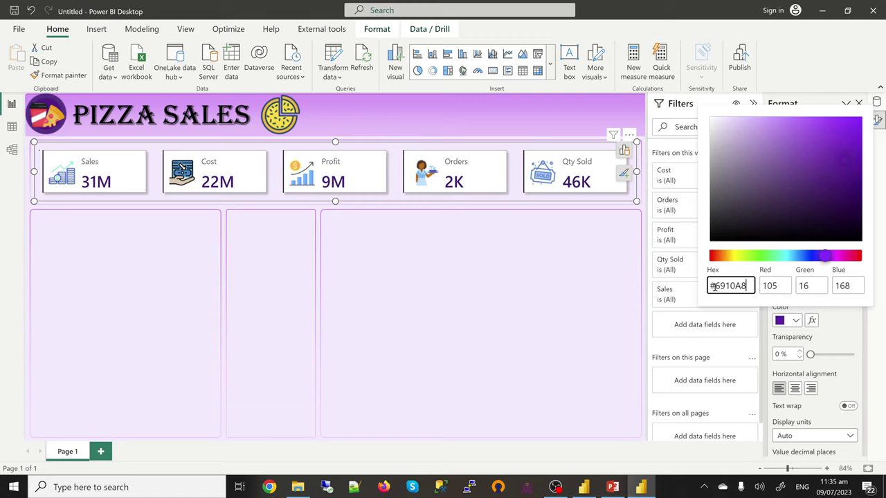
{"action": "left_click", "coordinate": [858, 320]}
{"action": "left_click", "coordinate": [858, 320]}
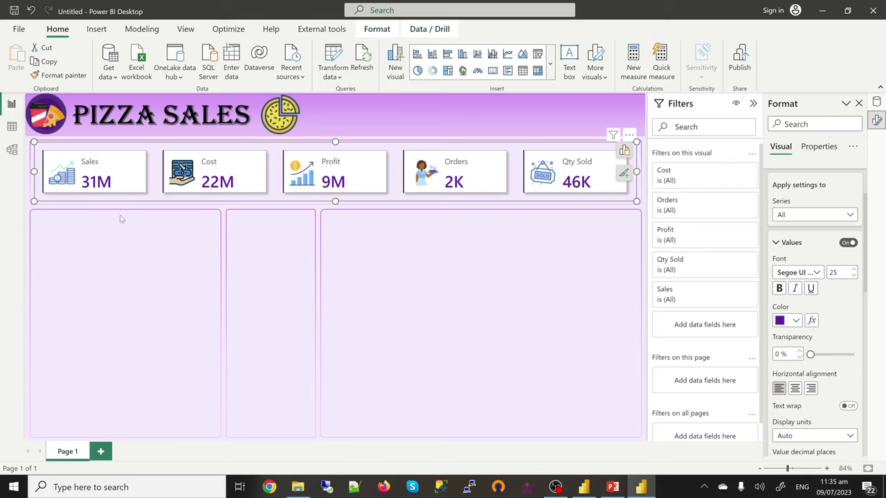
Apply card settings to all series and colour the accent bars purple #6910A8.
{"action": "scroll", "coordinate": [867, 449], "scroll_direction": "down", "scroll_amount": 1}
{"action": "scroll", "coordinate": [866, 449], "scroll_direction": "down", "scroll_amount": 5}
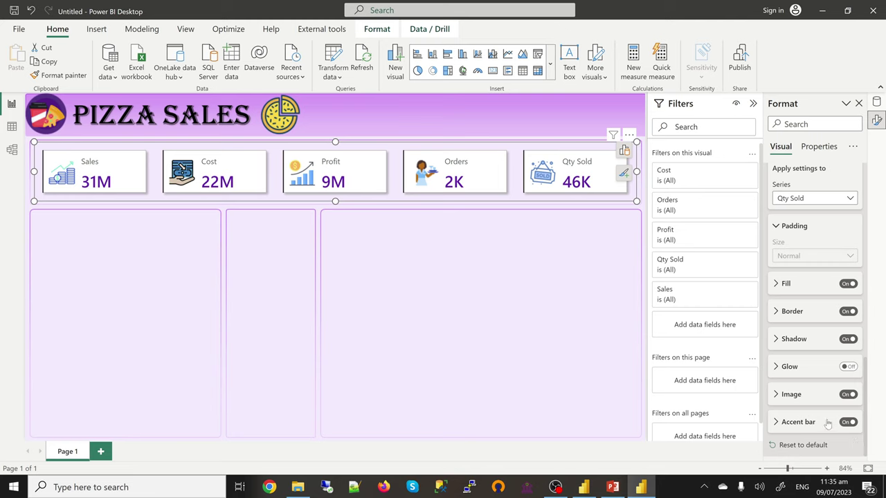
{"action": "left_click", "coordinate": [798, 422]}
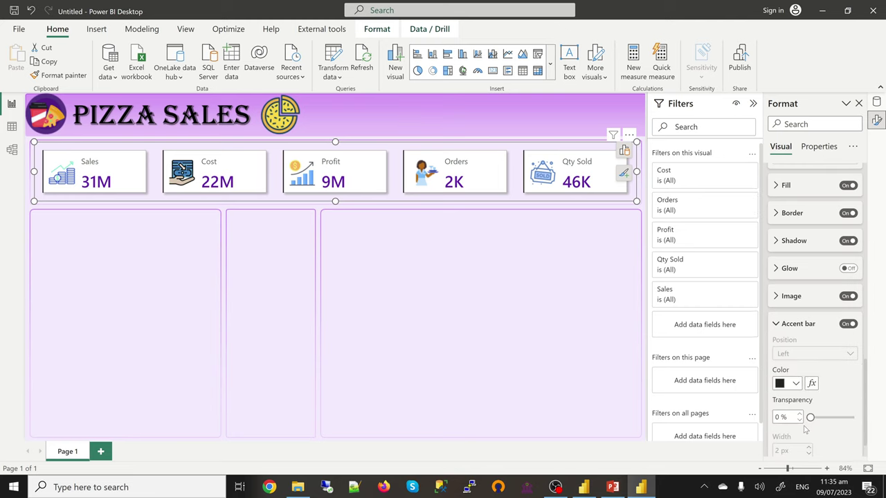
{"action": "scroll", "coordinate": [803, 416], "scroll_direction": "down", "scroll_amount": 1}
{"action": "left_click", "coordinate": [796, 355]}
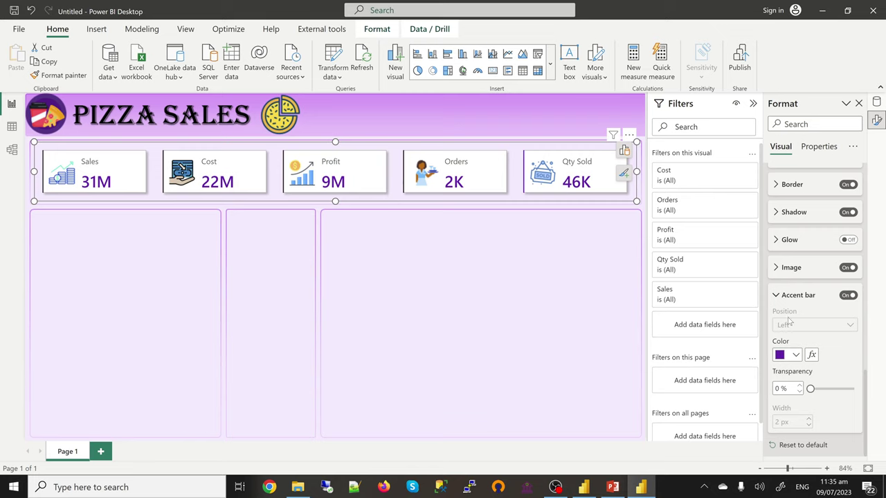
{"action": "scroll", "coordinate": [792, 331], "scroll_direction": "up", "scroll_amount": 5}
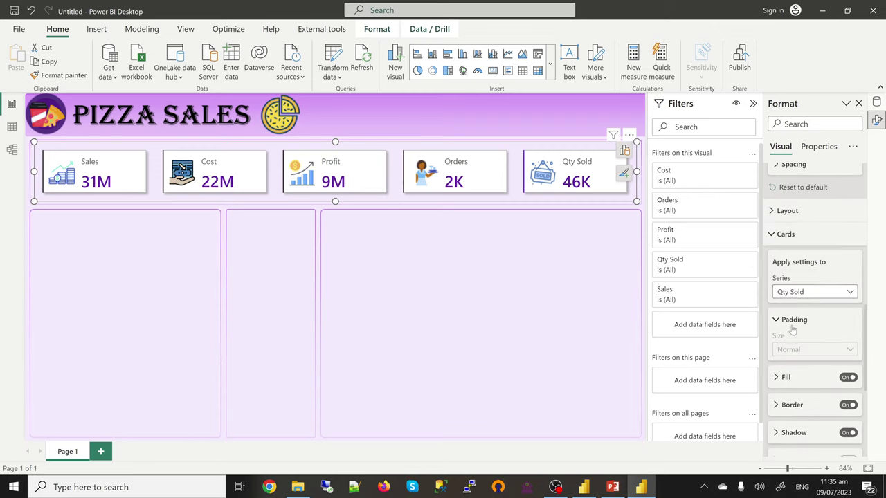
{"action": "left_click", "coordinate": [804, 292]}
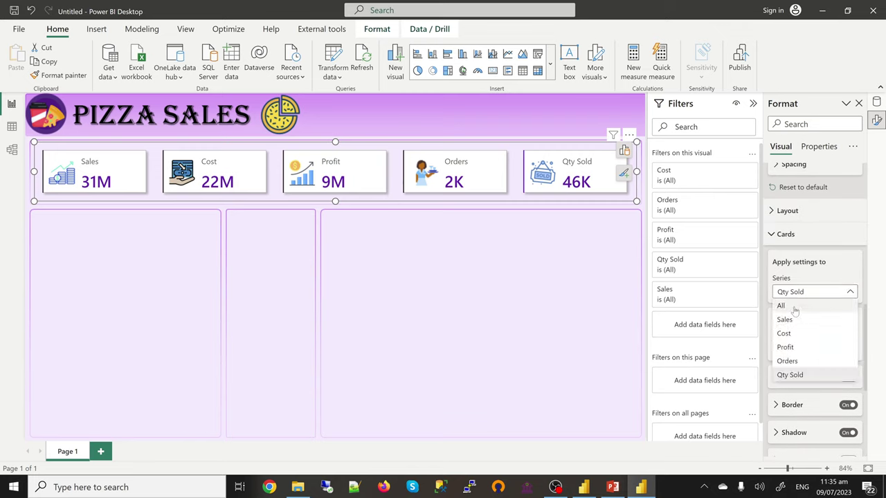
{"action": "left_click", "coordinate": [788, 305]}
{"action": "scroll", "coordinate": [819, 391], "scroll_direction": "down", "scroll_amount": 5}
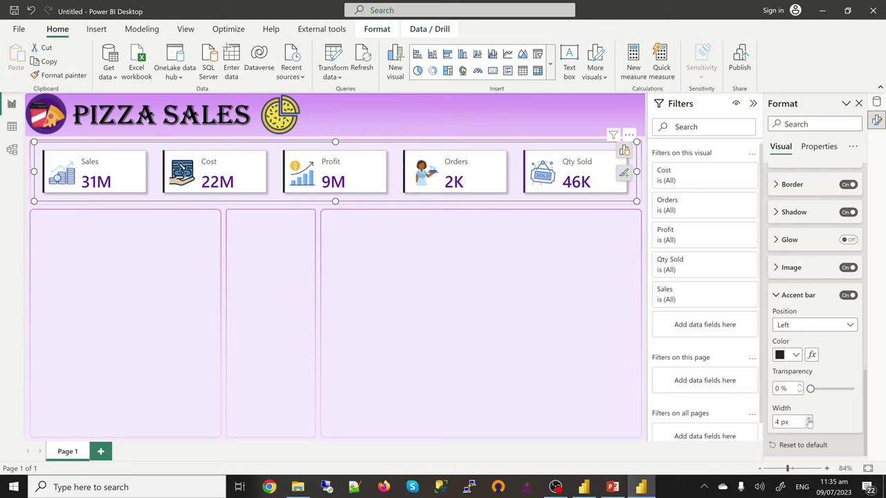
{"action": "left_click", "coordinate": [796, 355]}
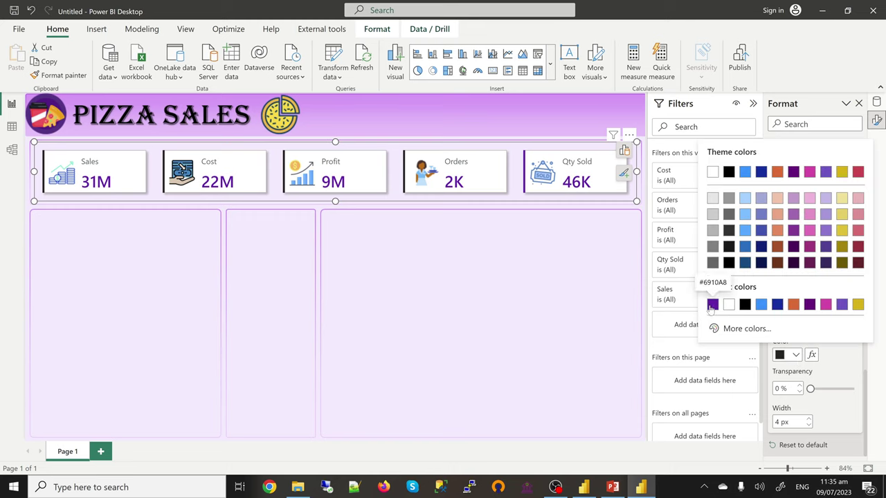
{"action": "left_click", "coordinate": [712, 305]}
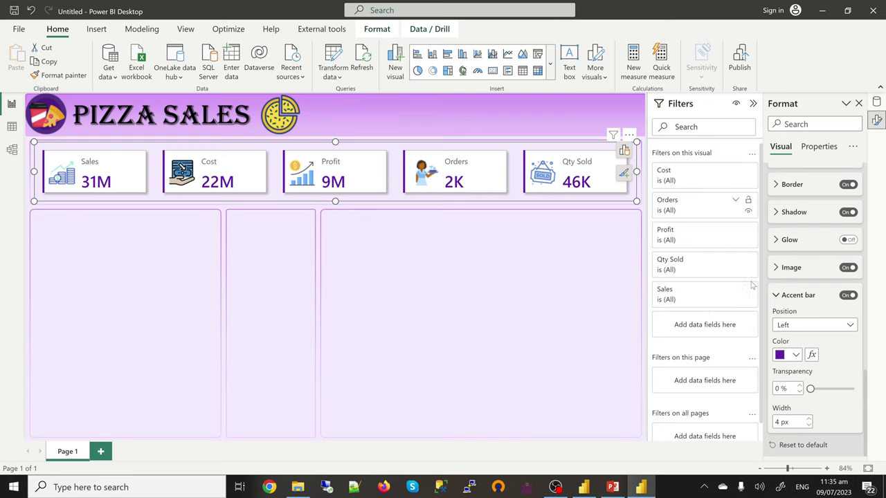
Set the card labels to Segoe UI Semibold with the purple #6910A8 colour.
{"action": "scroll", "coordinate": [811, 350], "scroll_direction": "up", "scroll_amount": 10}
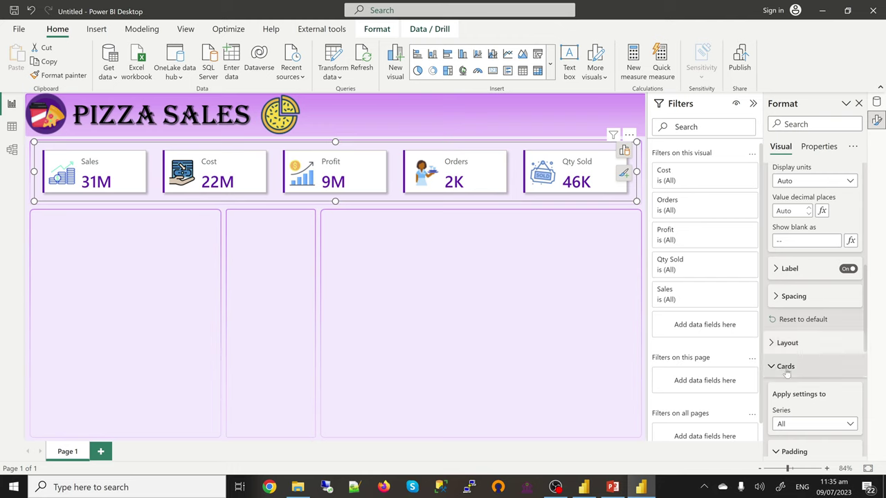
{"action": "scroll", "coordinate": [786, 374], "scroll_direction": "up", "scroll_amount": 5}
{"action": "scroll", "coordinate": [786, 370], "scroll_direction": "down", "scroll_amount": 3}
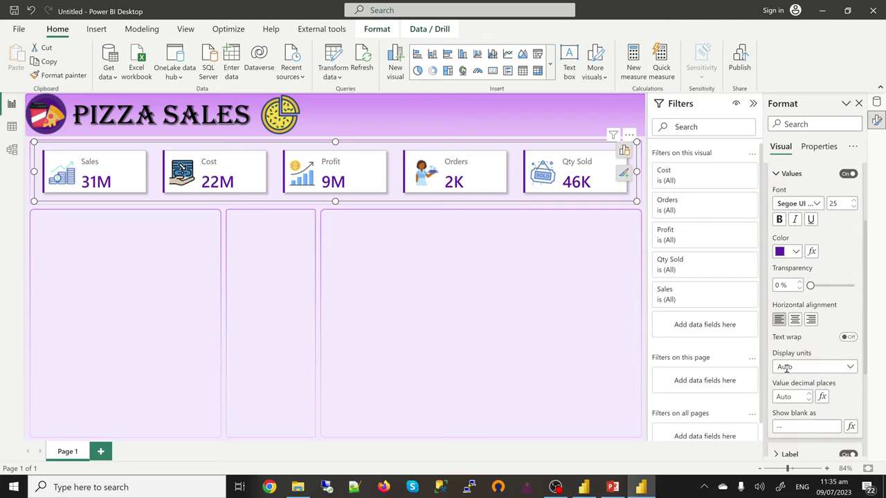
{"action": "scroll", "coordinate": [786, 369], "scroll_direction": "up", "scroll_amount": 2}
{"action": "scroll", "coordinate": [786, 372], "scroll_direction": "down", "scroll_amount": 4}
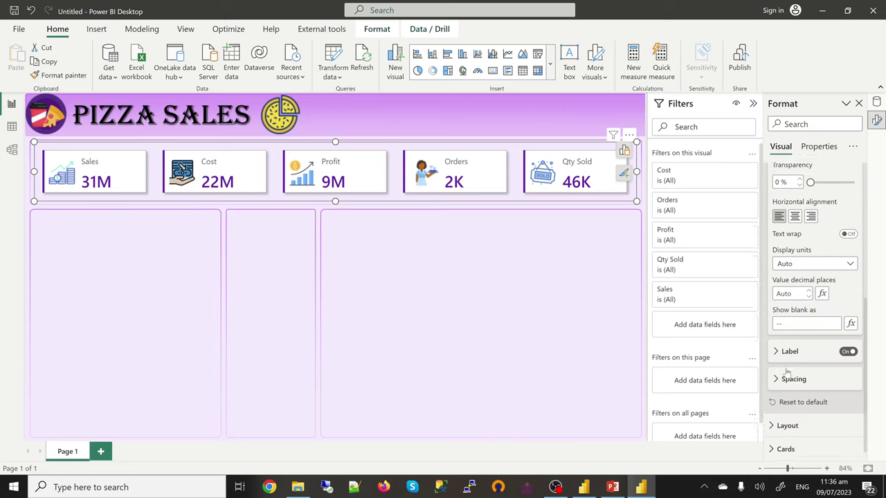
{"action": "left_click", "coordinate": [802, 349]}
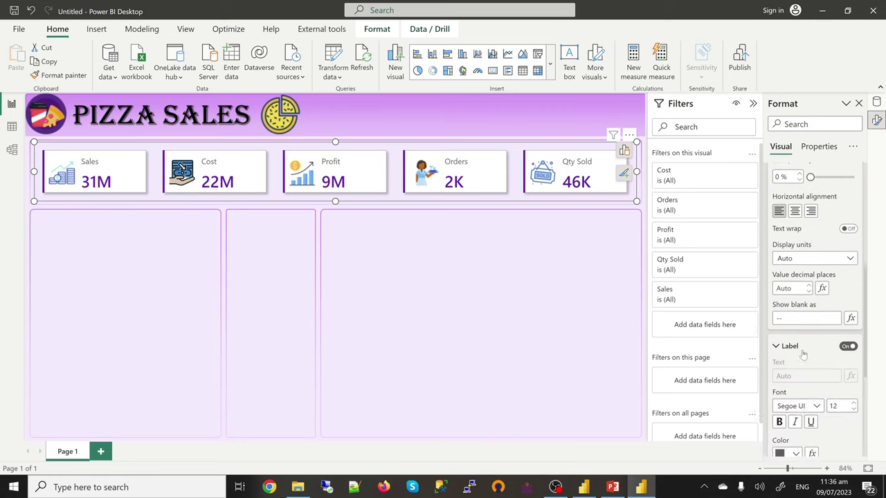
{"action": "scroll", "coordinate": [801, 318], "scroll_direction": "down", "scroll_amount": 3}
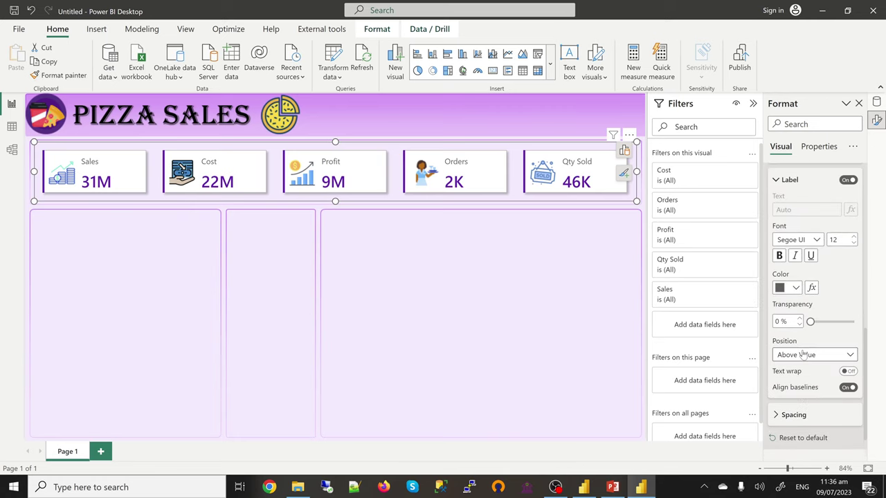
{"action": "left_click", "coordinate": [819, 236]}
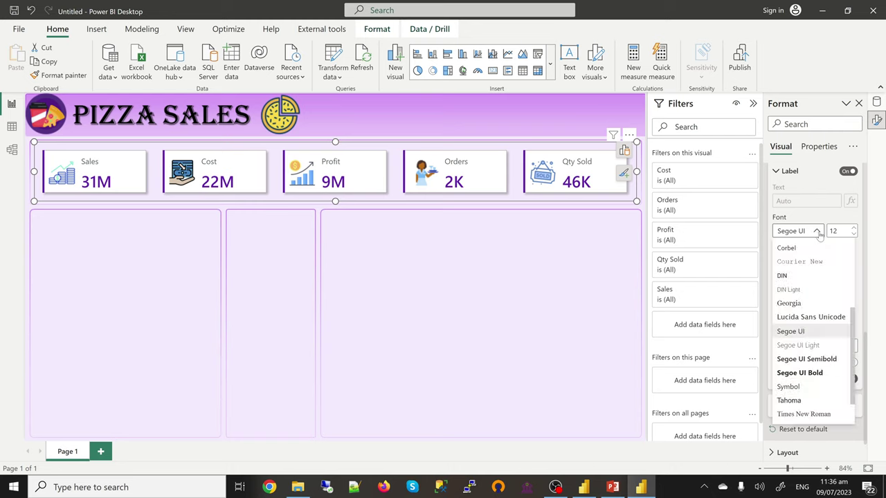
{"action": "left_click", "coordinate": [808, 359]}
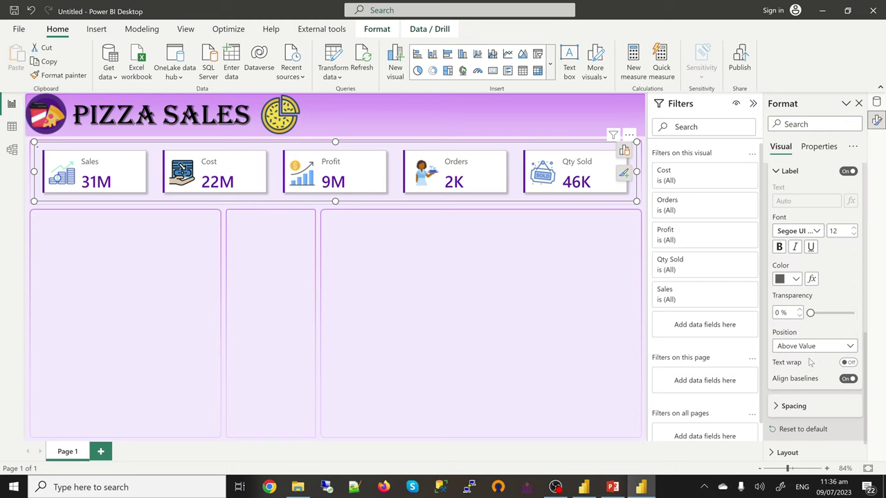
{"action": "left_click", "coordinate": [796, 279]}
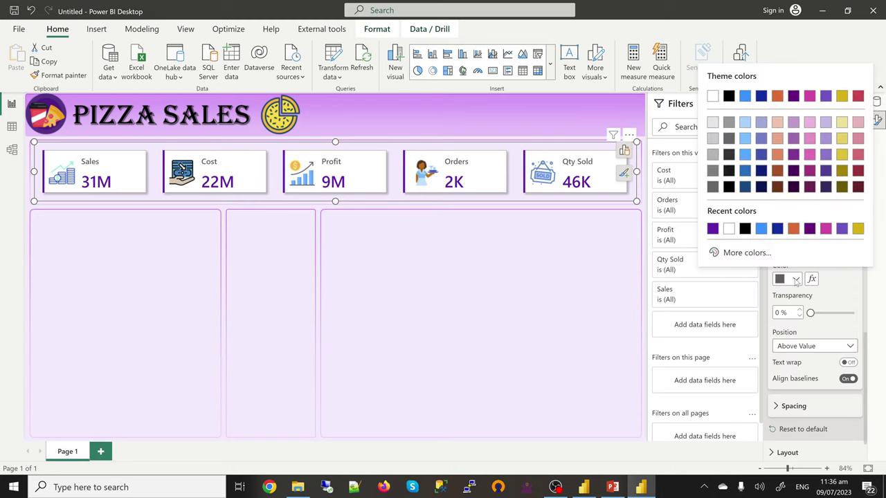
{"action": "left_click", "coordinate": [711, 233]}
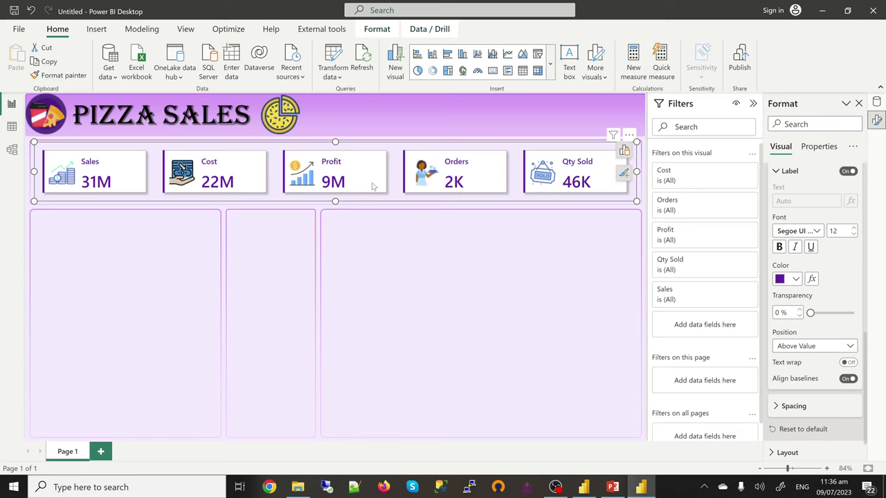
{"action": "left_click", "coordinate": [391, 191]}
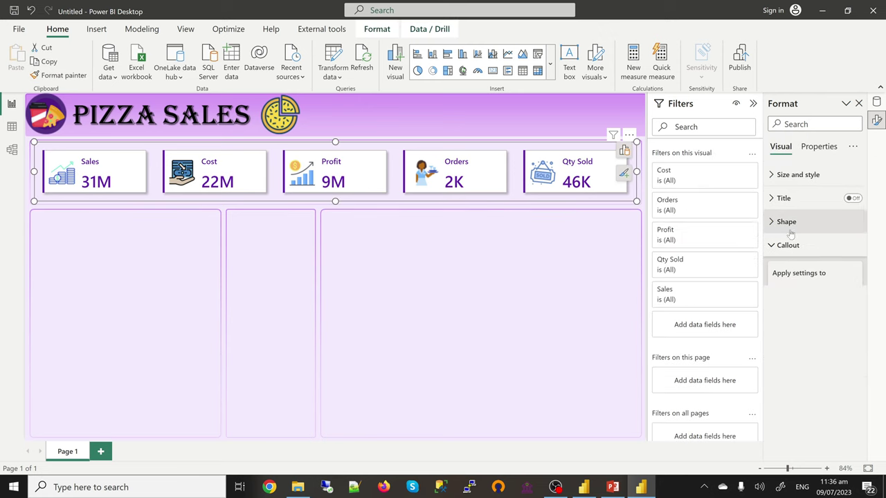
Reselect the KPI card group and expand its Cards section, collapsing Callout, Shape and Accent bar.
{"action": "left_click", "coordinate": [770, 246]}
{"action": "scroll", "coordinate": [816, 312], "scroll_direction": "down", "scroll_amount": 6}
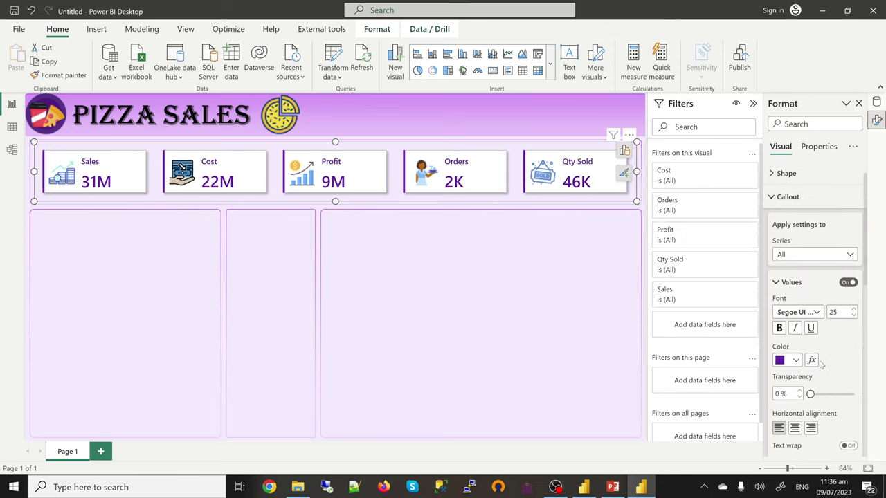
{"action": "scroll", "coordinate": [820, 364], "scroll_direction": "down", "scroll_amount": 5}
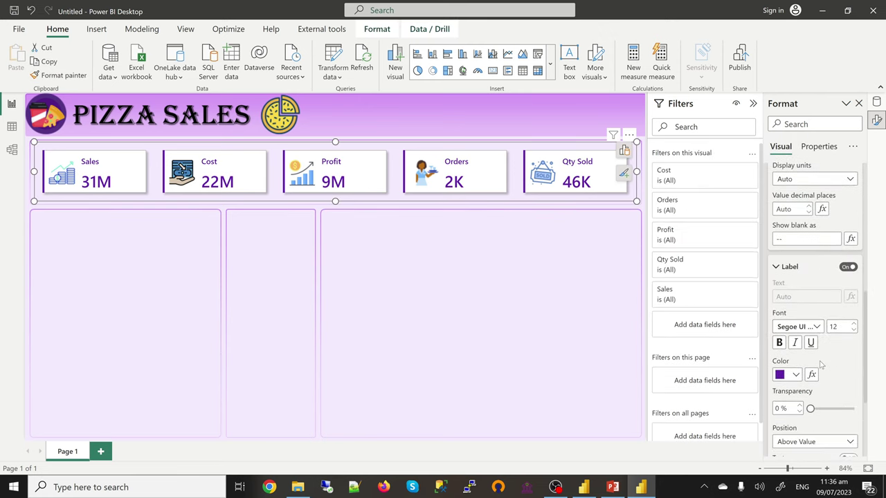
{"action": "scroll", "coordinate": [820, 365], "scroll_direction": "up", "scroll_amount": 10}
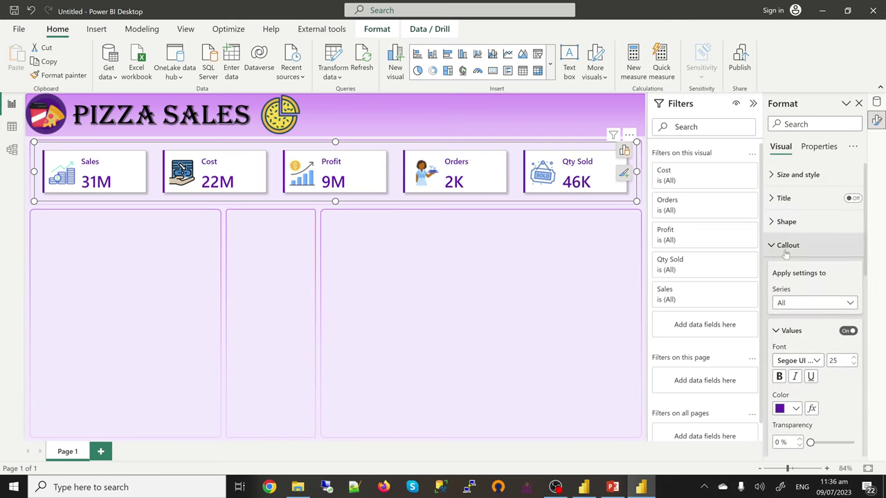
{"action": "left_click", "coordinate": [786, 253]}
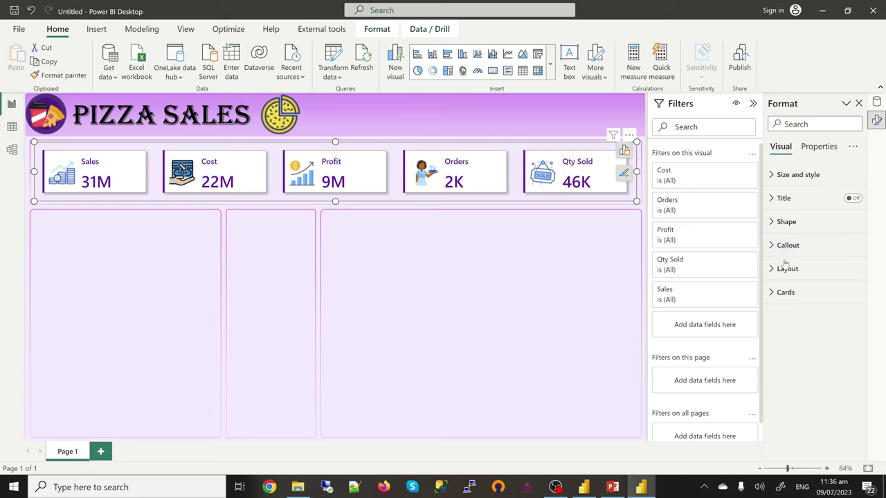
{"action": "left_click", "coordinate": [788, 222]}
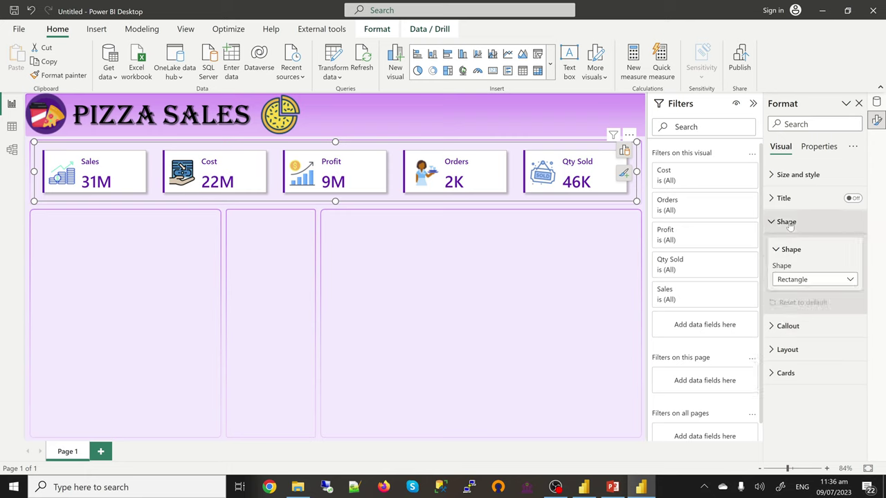
{"action": "left_click", "coordinate": [790, 223]}
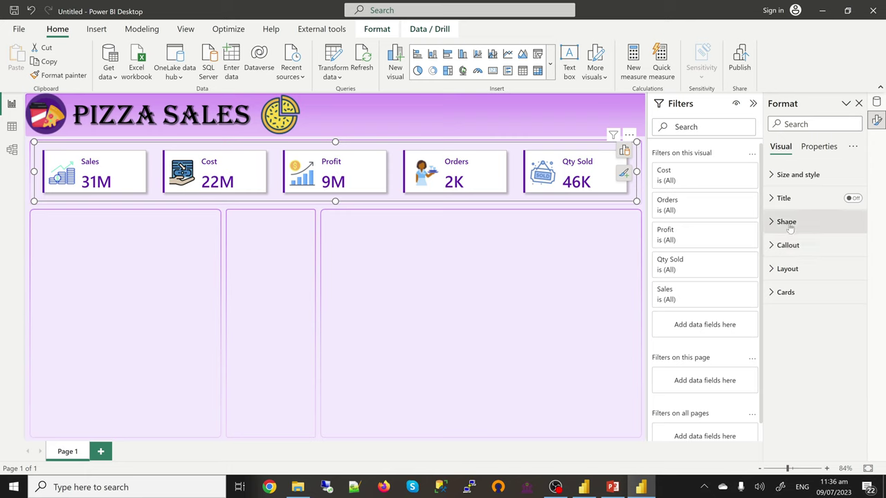
{"action": "left_click", "coordinate": [791, 294]}
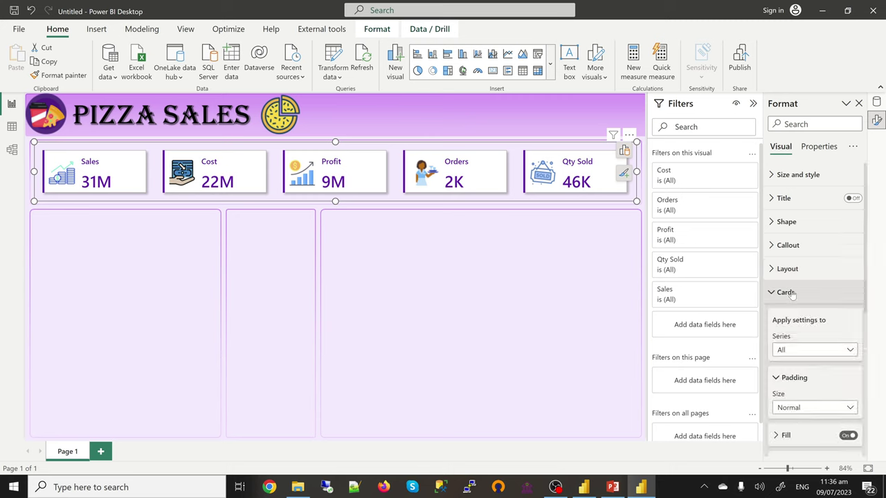
{"action": "scroll", "coordinate": [810, 346], "scroll_direction": "down", "scroll_amount": 2}
{"action": "scroll", "coordinate": [810, 348], "scroll_direction": "down", "scroll_amount": 3}
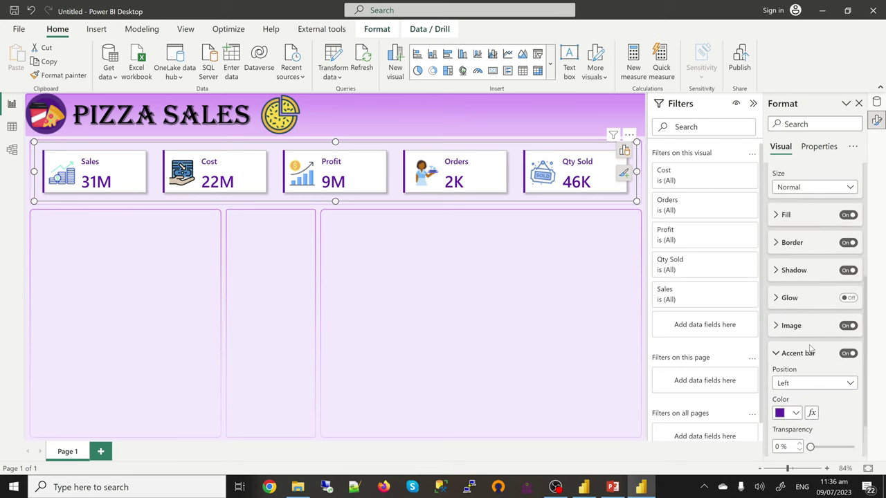
{"action": "scroll", "coordinate": [806, 353], "scroll_direction": "up", "scroll_amount": 1}
{"action": "left_click", "coordinate": [799, 353]}
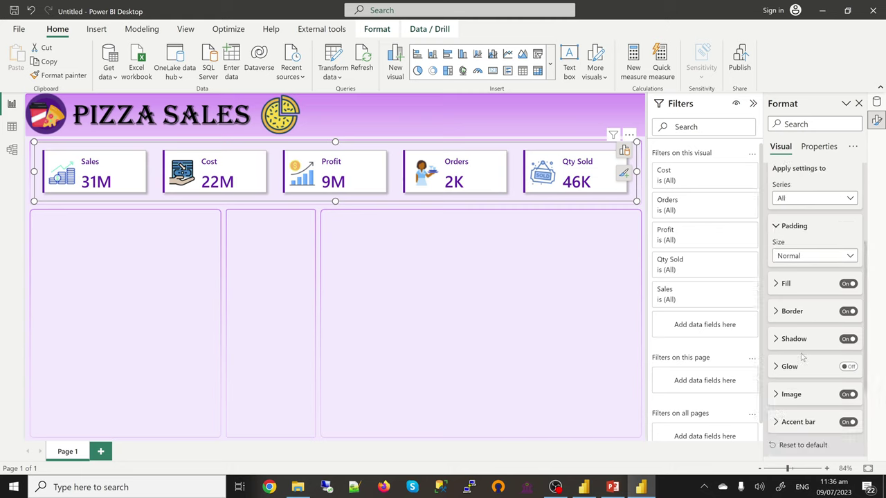
Fill the KPI cards with light lavender, hex #F7EBFD.
{"action": "left_click", "coordinate": [787, 285]}
{"action": "left_click", "coordinate": [796, 315]}
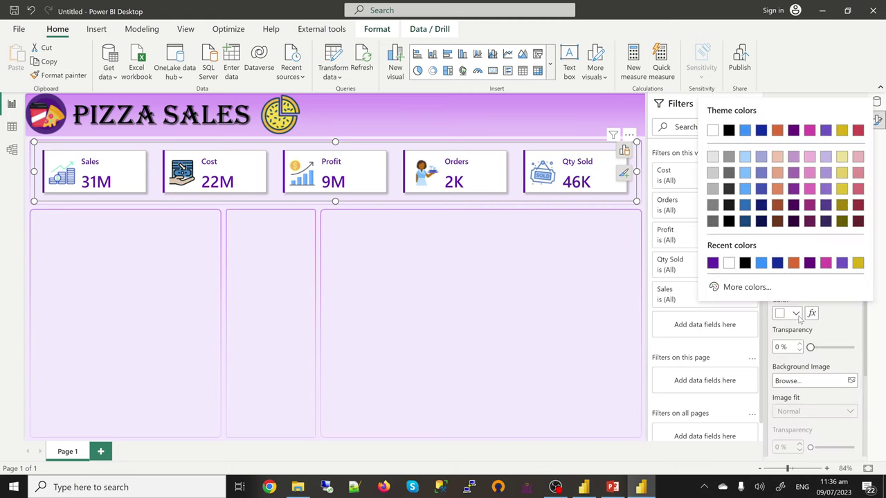
{"action": "left_click", "coordinate": [741, 289]}
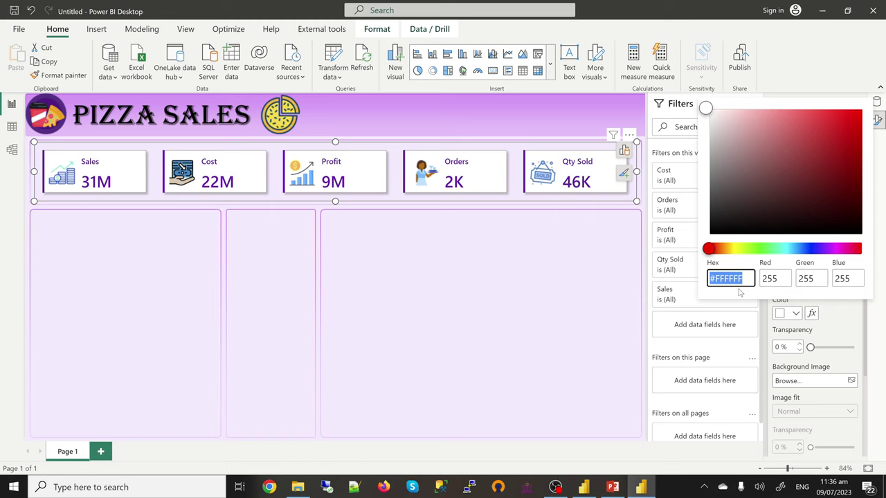
{"action": "type", "text": "#"}
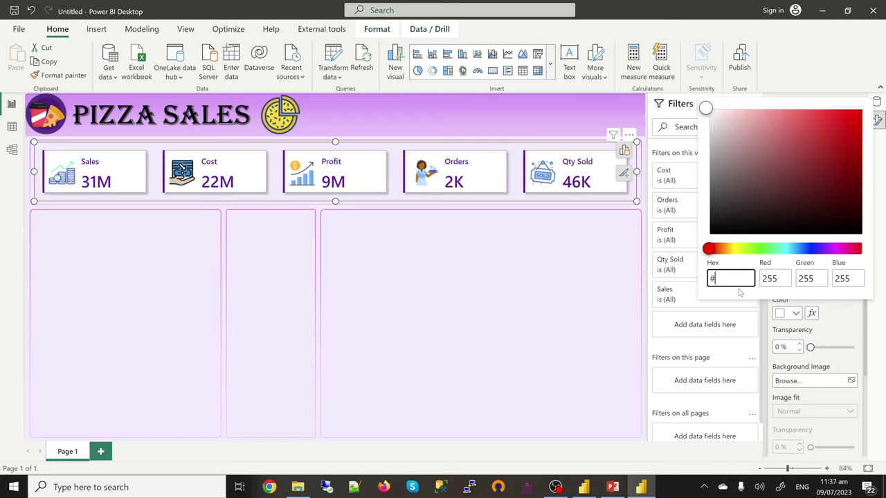
{"action": "type", "text": "F7EBFD"}
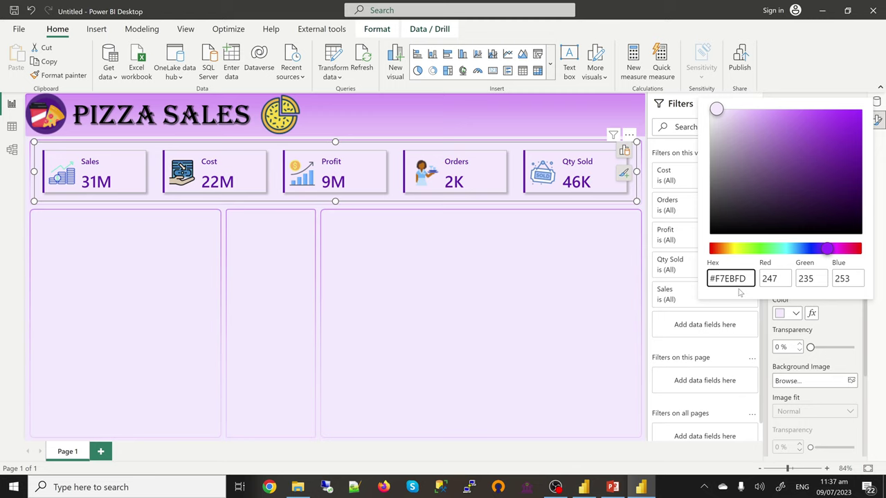
{"action": "left_click", "coordinate": [510, 191]}
{"action": "left_click", "coordinate": [510, 192]}
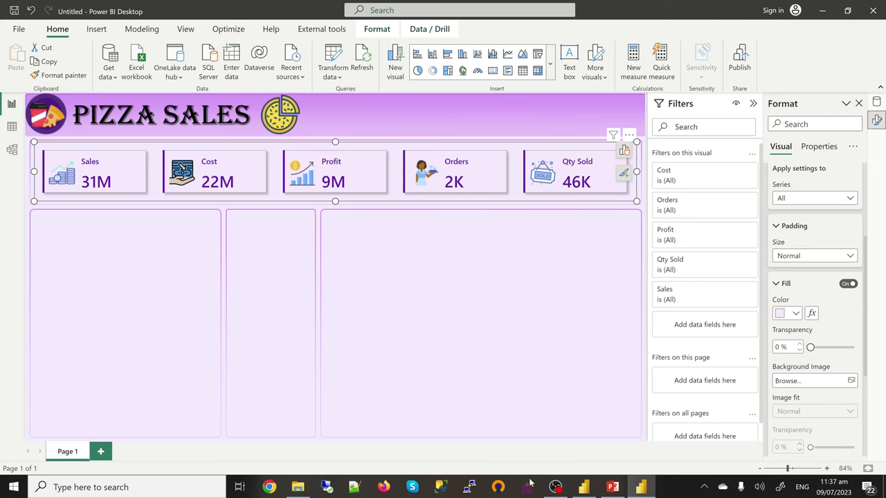
{"action": "left_click", "coordinate": [585, 489]}
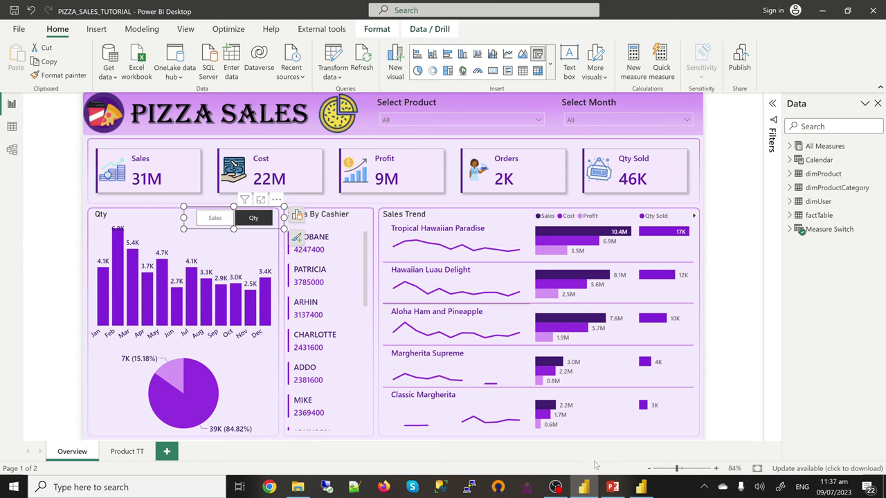
{"action": "left_click", "coordinate": [638, 489]}
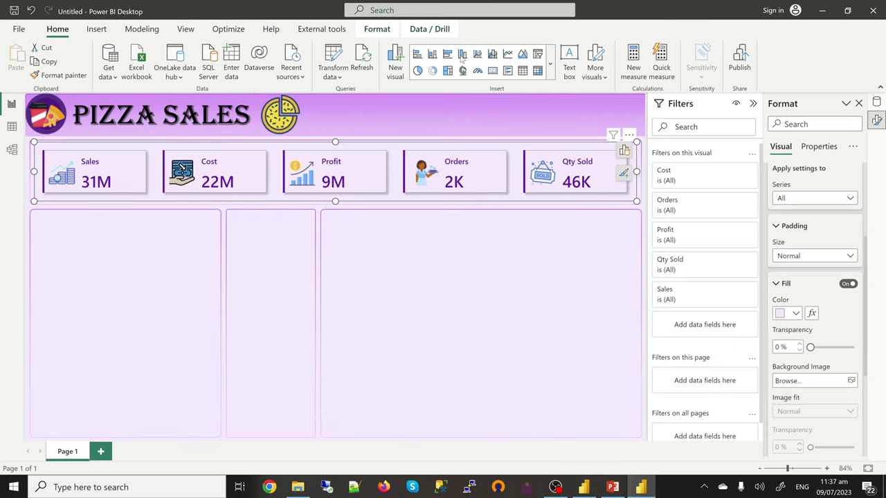
{"action": "key", "text": "Escape"}
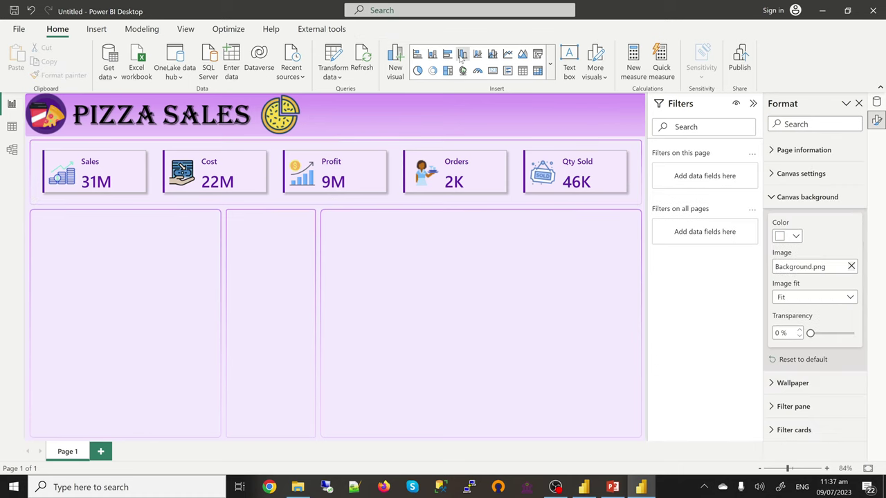
Insert a clustered column chart showing Sales by Month.
{"action": "left_click", "coordinate": [462, 56]}
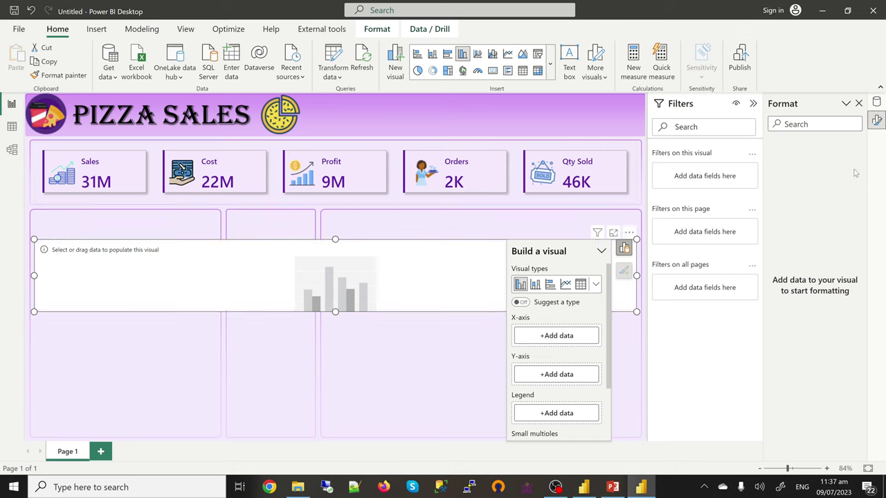
{"action": "left_click", "coordinate": [876, 101]}
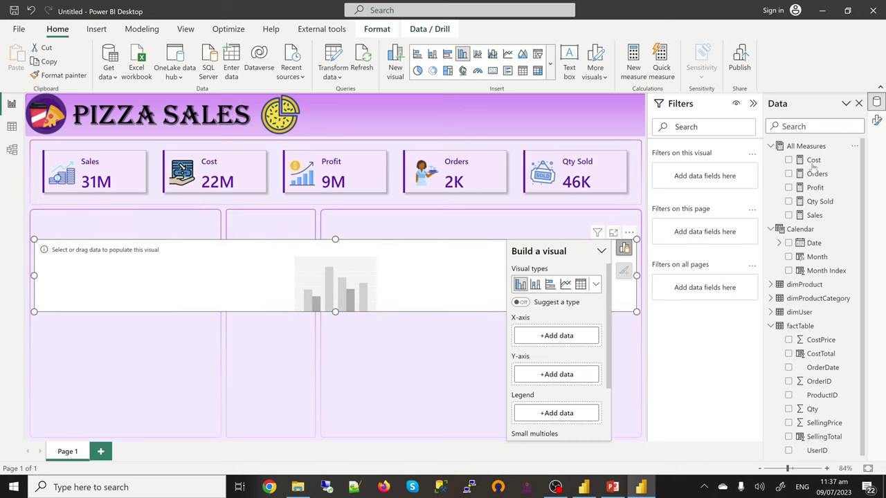
{"action": "left_click", "coordinate": [789, 216]}
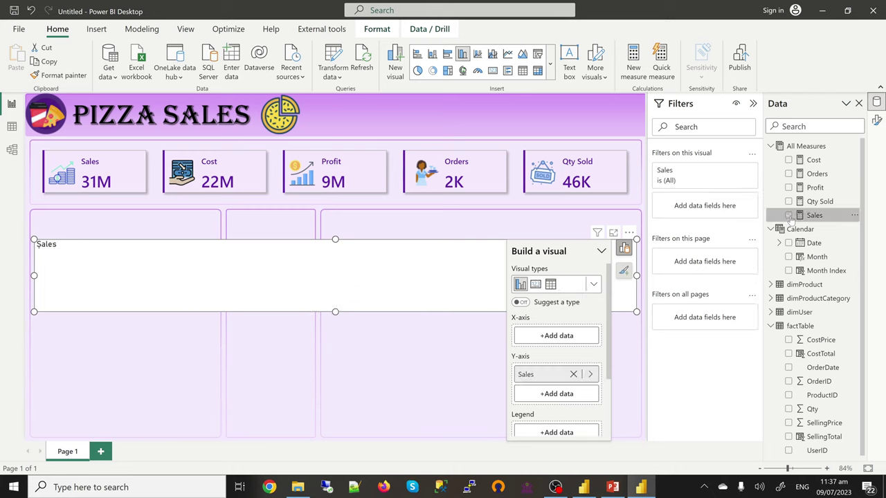
{"action": "left_click", "coordinate": [788, 257]}
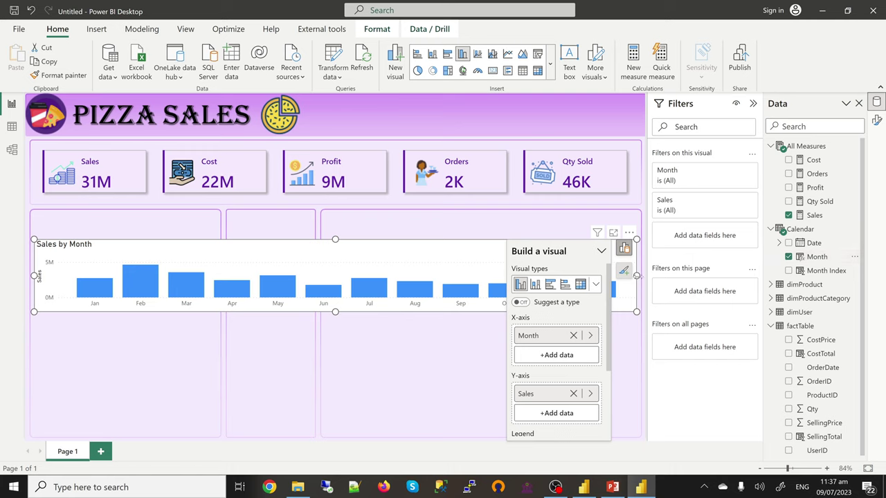
Resize the column chart to fit inside the left panel.
{"action": "left_click_drag", "start_coordinate": [636, 276], "coordinate": [219, 290]}
{"action": "left_click", "coordinate": [100, 247]}
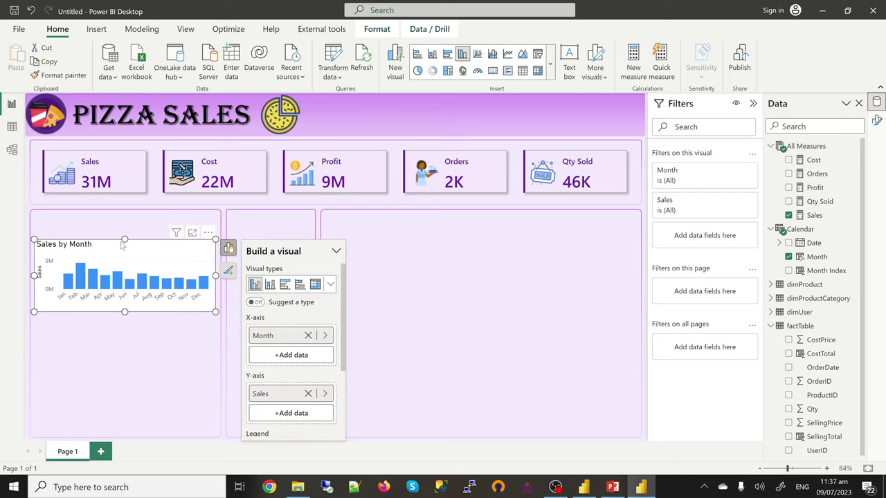
{"action": "left_click_drag", "start_coordinate": [124, 240], "coordinate": [125, 230]}
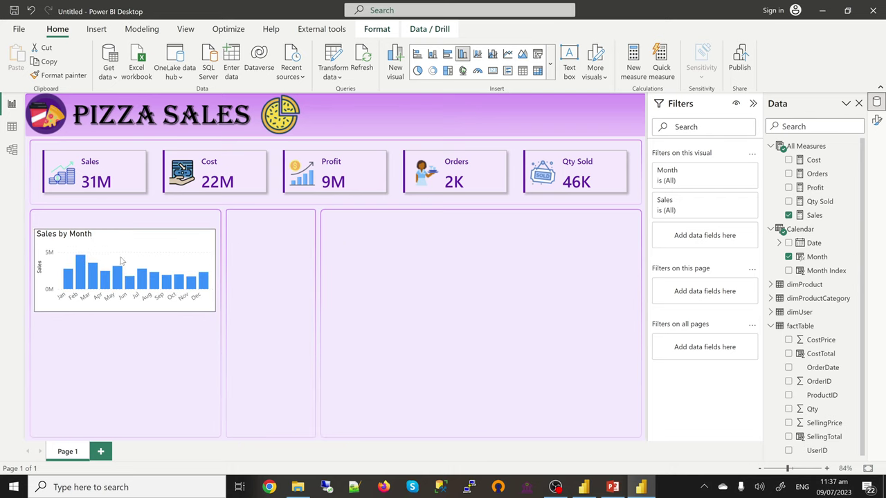
{"action": "left_click", "coordinate": [124, 314]}
{"action": "left_click_drag", "start_coordinate": [124, 312], "coordinate": [121, 360]}
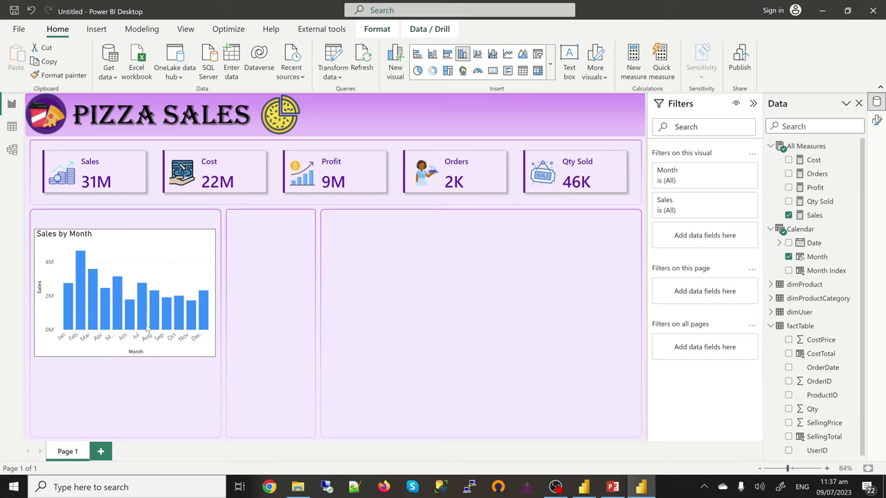
{"action": "left_click", "coordinate": [89, 277]}
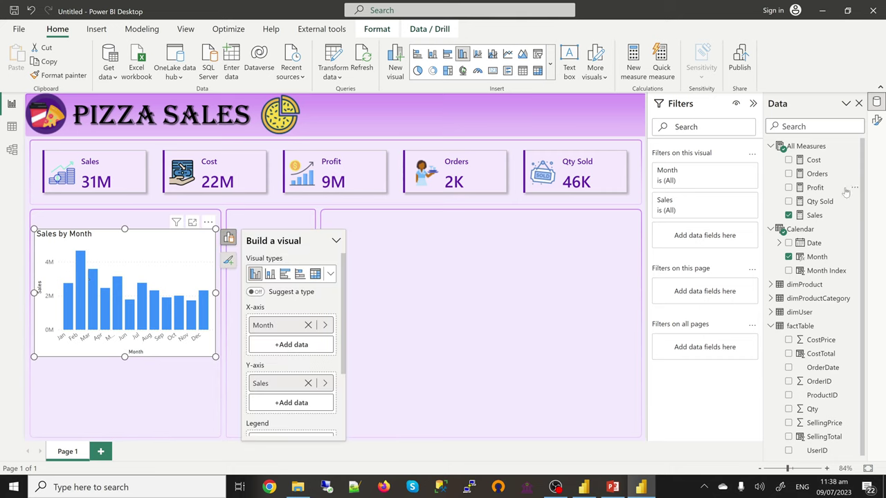
Turn off the monthly sales chart's white background.
{"action": "left_click", "coordinate": [877, 120]}
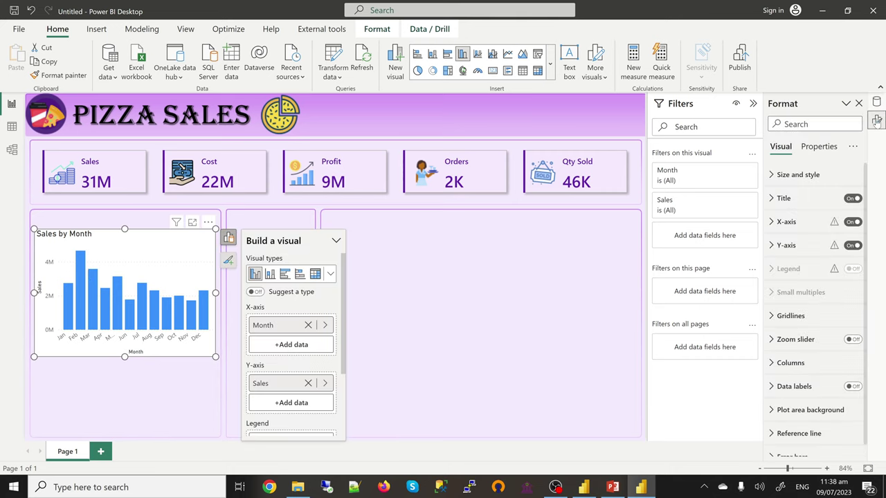
{"action": "scroll", "coordinate": [808, 274], "scroll_direction": "down", "scroll_amount": 1}
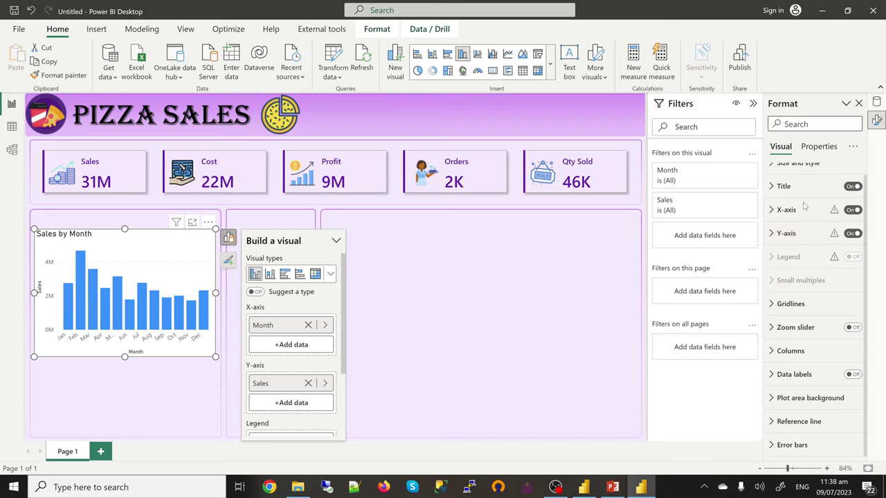
{"action": "scroll", "coordinate": [805, 208], "scroll_direction": "up", "scroll_amount": 1}
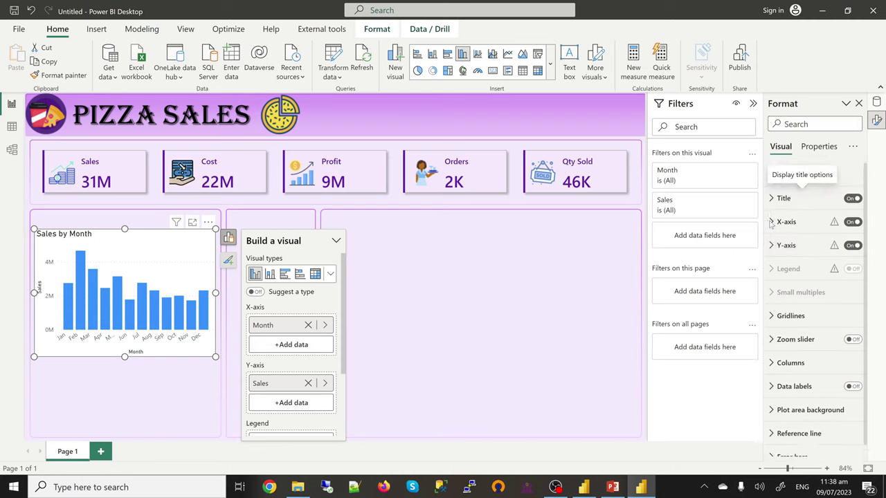
{"action": "left_click", "coordinate": [771, 176]}
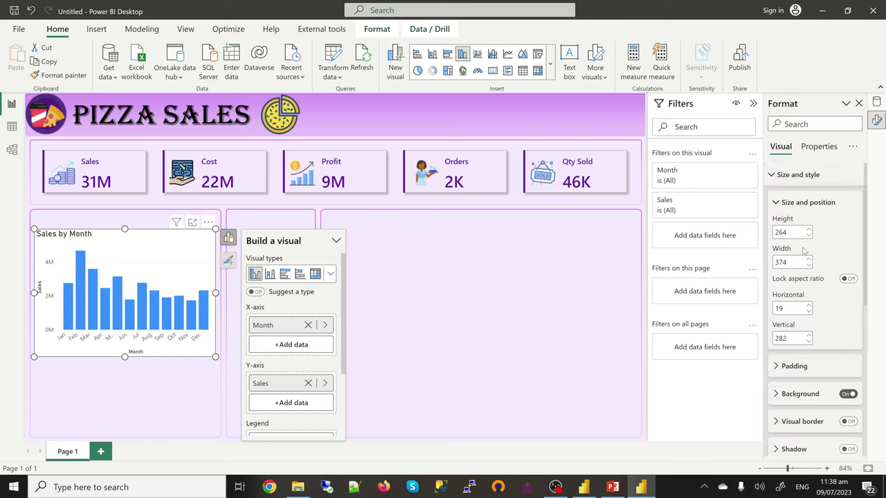
{"action": "left_click", "coordinate": [847, 394]}
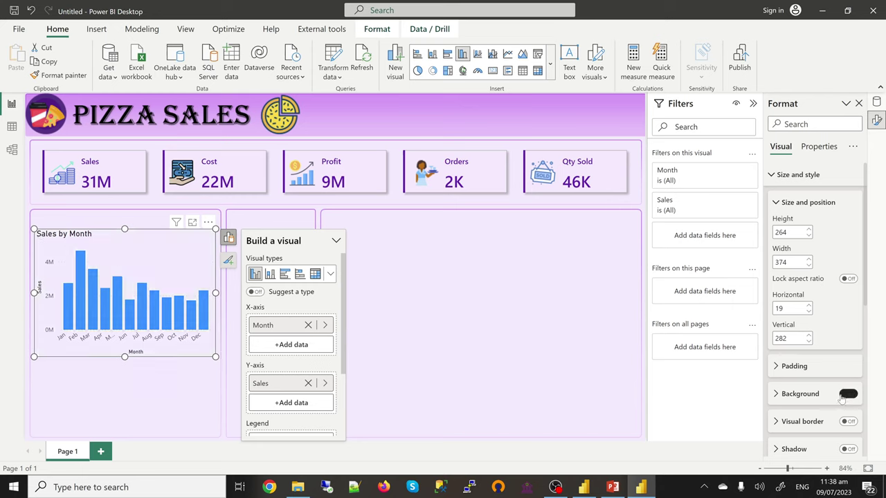
{"action": "left_click", "coordinate": [783, 202]}
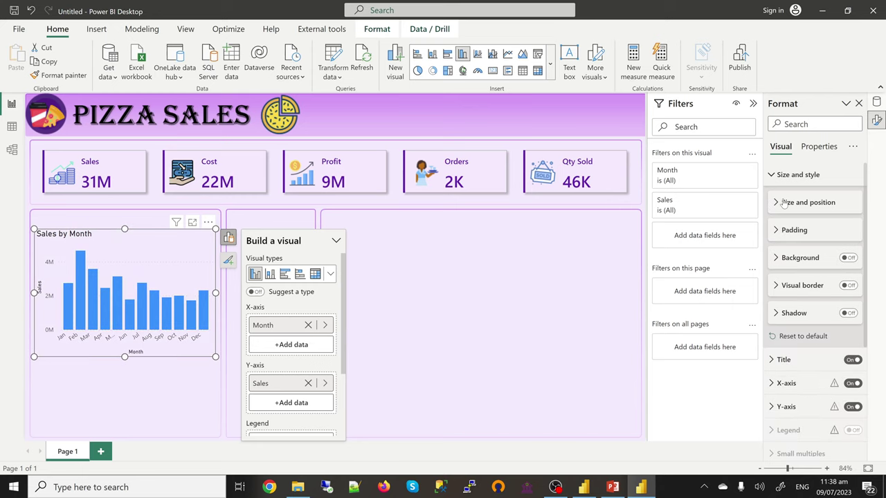
{"action": "left_click", "coordinate": [782, 175]}
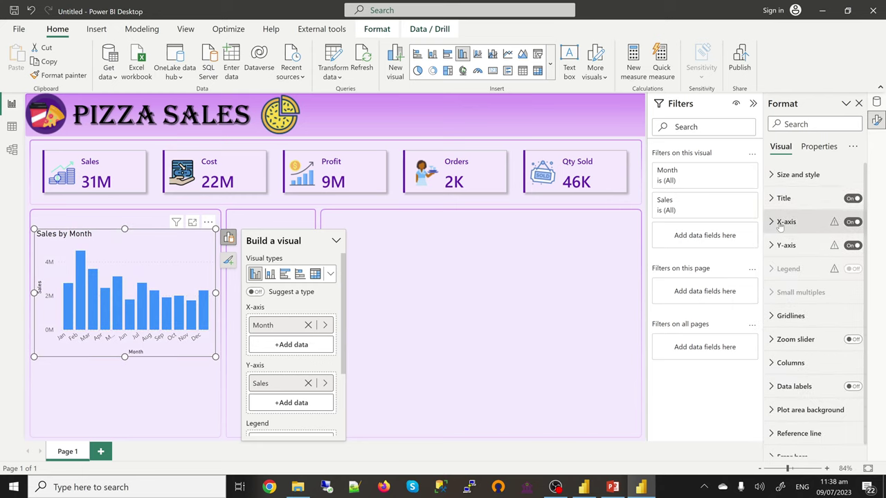
Hide the Month and Sales axis titles, the value axis and the chart title.
{"action": "left_click", "coordinate": [781, 222]}
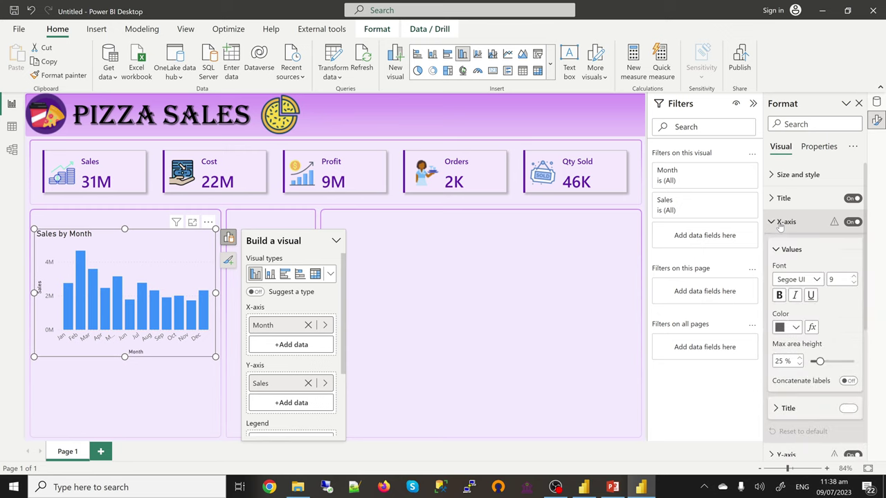
{"action": "left_click", "coordinate": [846, 410]}
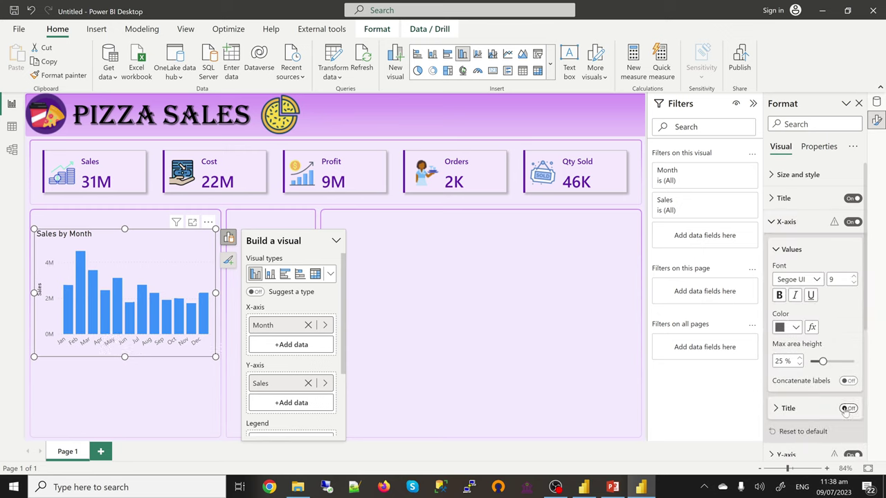
{"action": "left_click", "coordinate": [779, 224]}
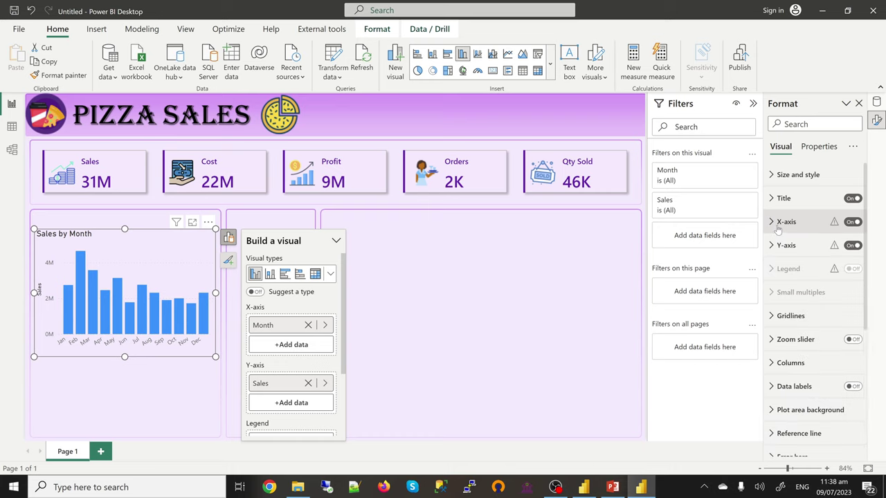
{"action": "left_click", "coordinate": [779, 246]}
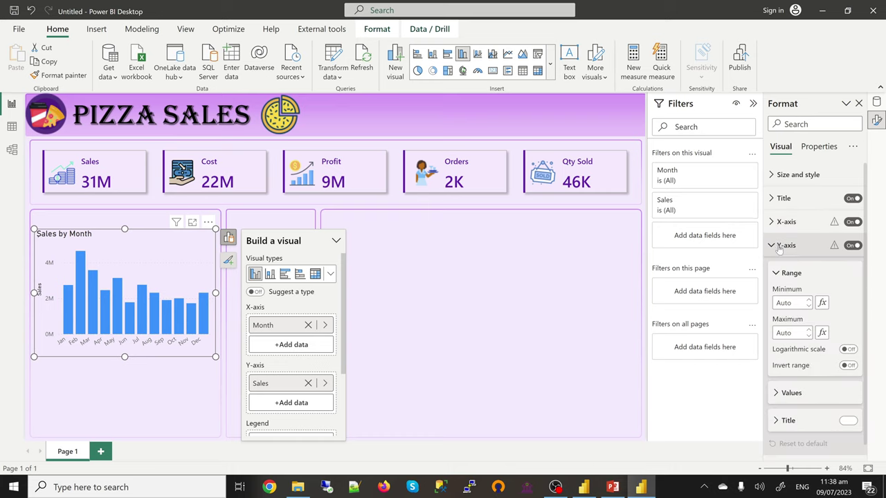
{"action": "left_click", "coordinate": [847, 420]}
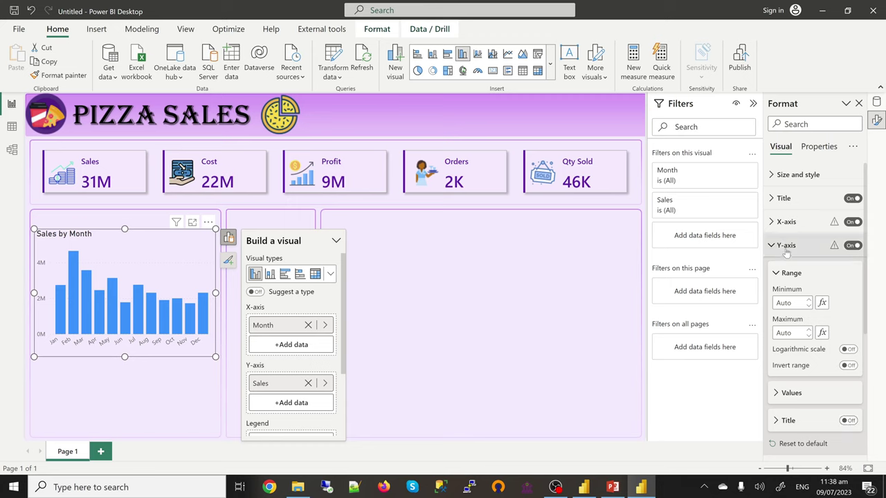
{"action": "left_click", "coordinate": [828, 250]}
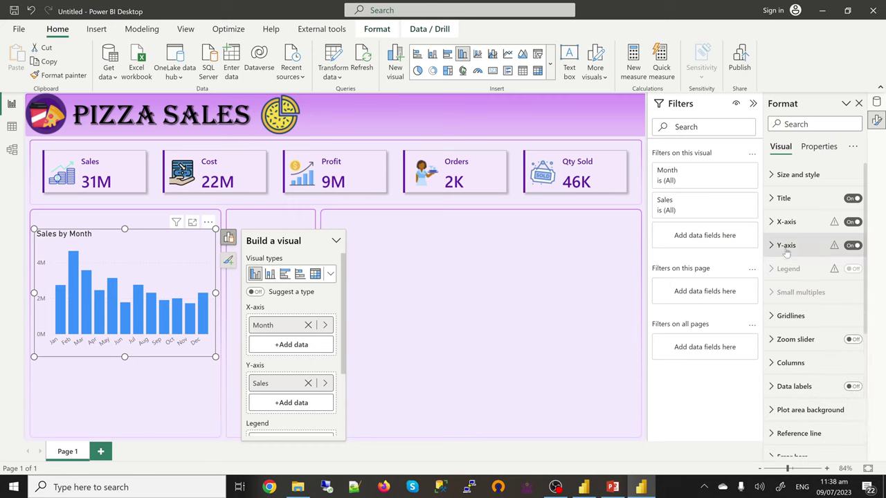
{"action": "left_click", "coordinate": [851, 247]}
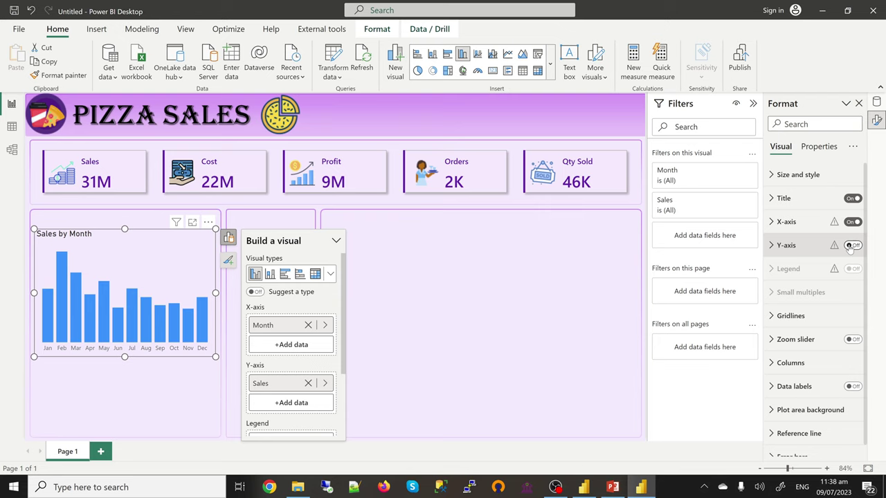
{"action": "left_click", "coordinate": [851, 199]}
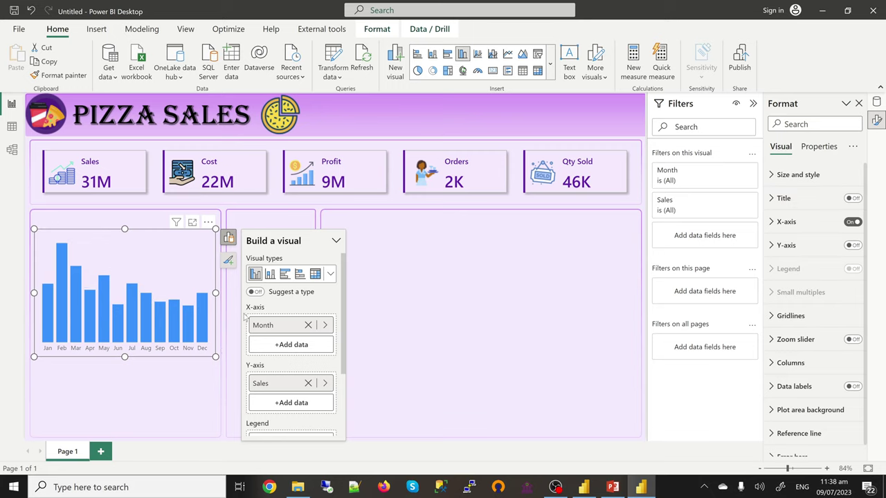
{"action": "left_click", "coordinate": [137, 222]}
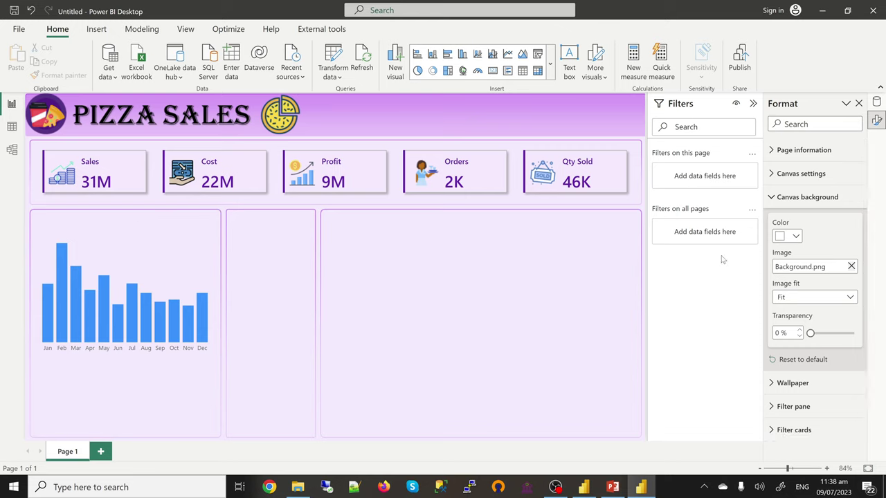
Insert a pie chart of Sales split by ProductCategoryName.
{"action": "left_click", "coordinate": [418, 71]}
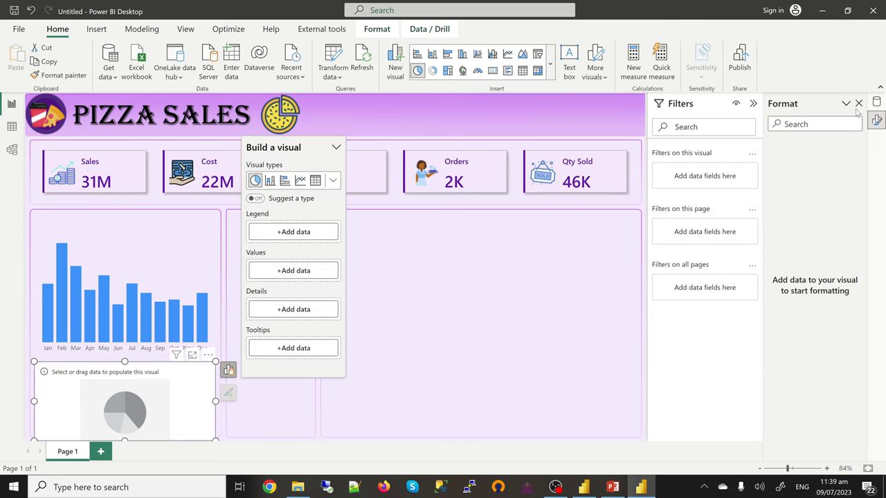
{"action": "left_click", "coordinate": [876, 103]}
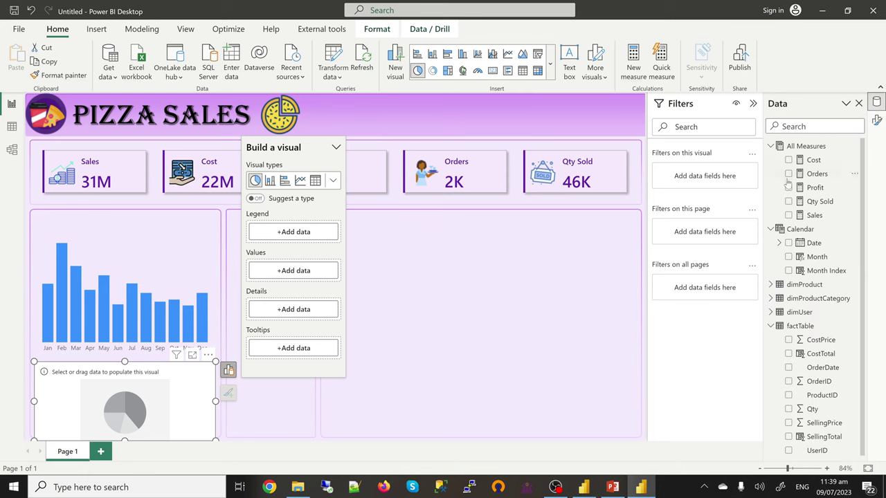
{"action": "left_click", "coordinate": [788, 215]}
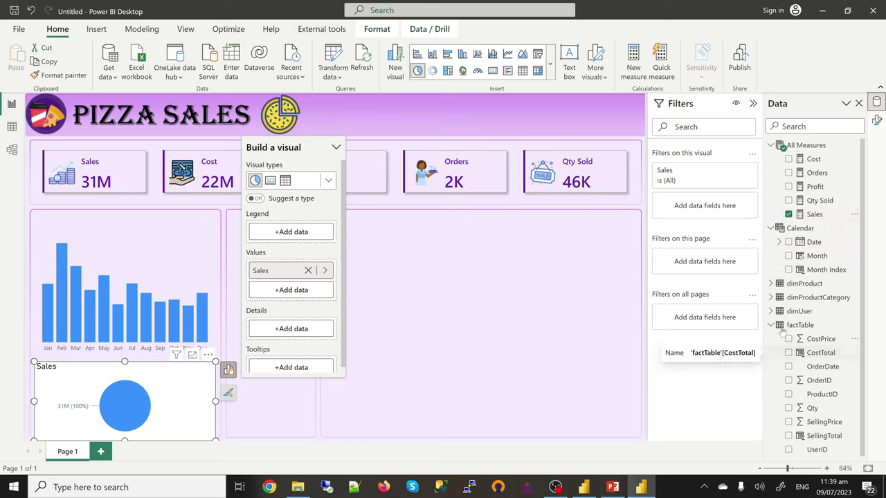
{"action": "left_click", "coordinate": [771, 296]}
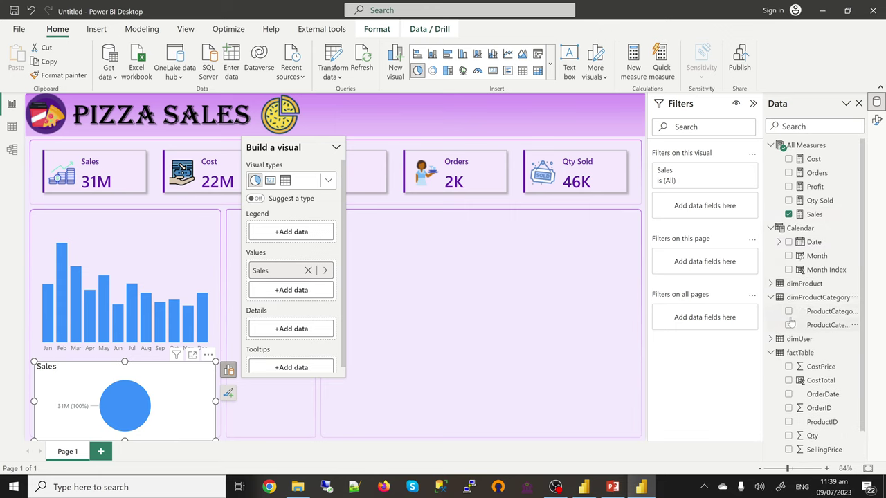
{"action": "left_click", "coordinate": [789, 312]}
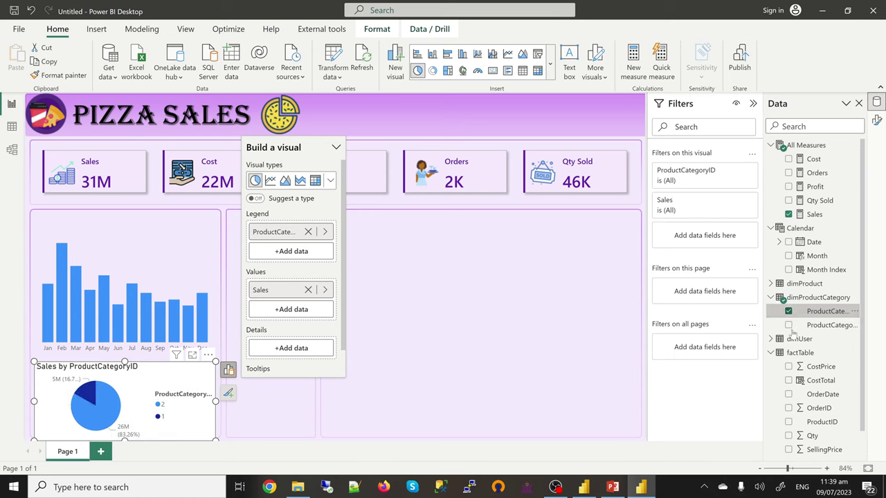
{"action": "left_click", "coordinate": [789, 312]}
{"action": "left_click", "coordinate": [789, 325]}
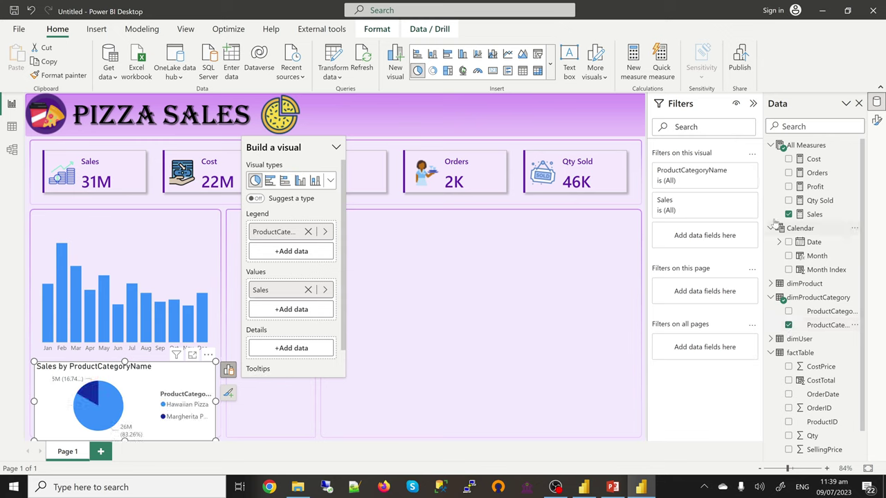
Hide the pie chart's title, legend and background, then bring up the PIZZA_SALES_TUTORIAL report.
{"action": "left_click", "coordinate": [877, 119]}
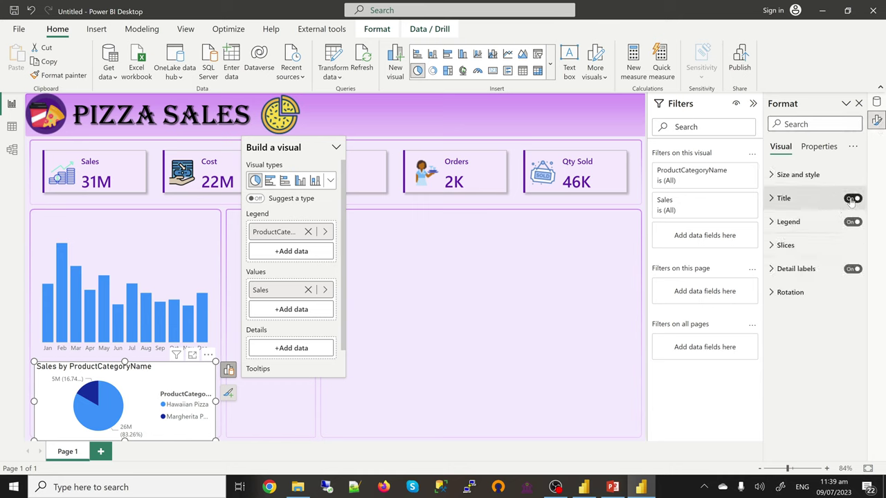
{"action": "left_click", "coordinate": [851, 199]}
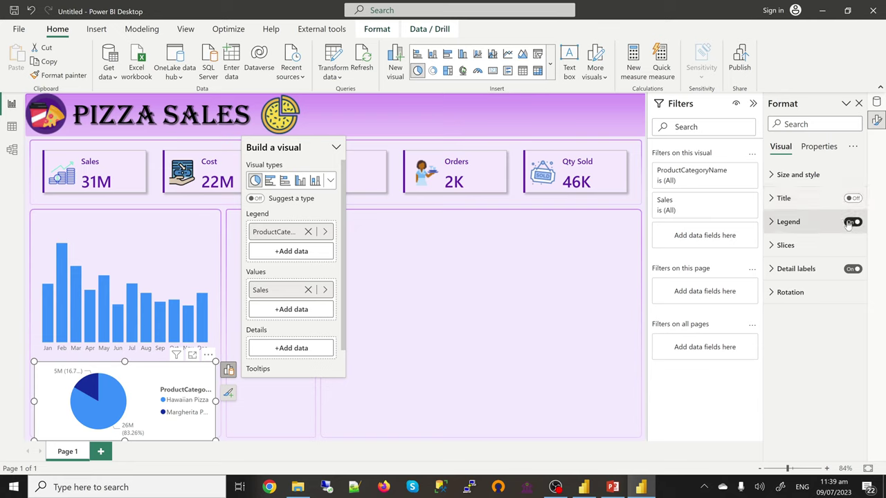
{"action": "left_click", "coordinate": [850, 223]}
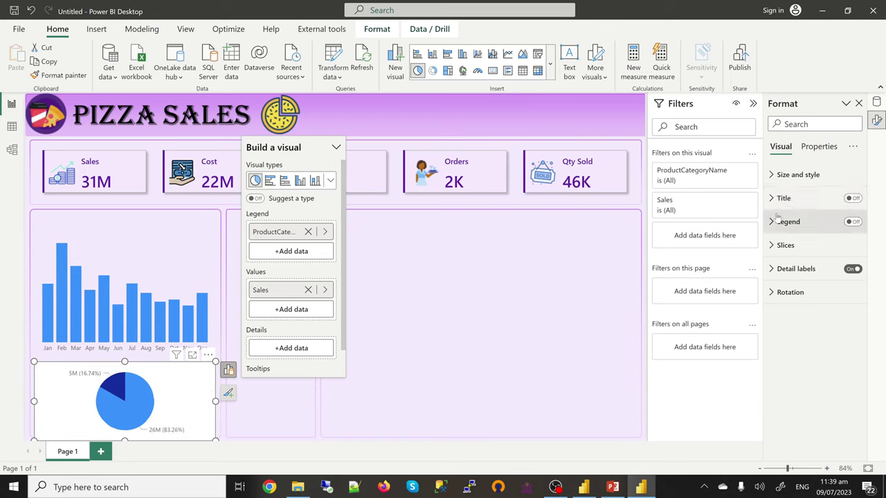
{"action": "left_click", "coordinate": [813, 175]}
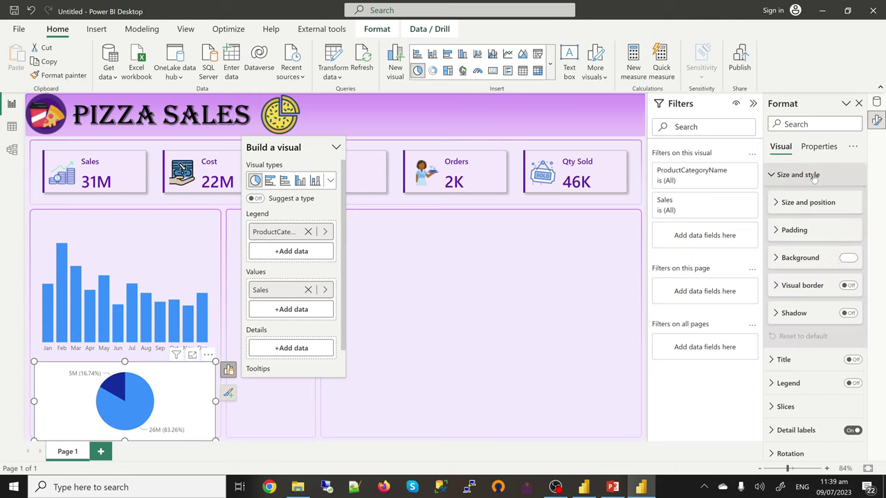
{"action": "left_click", "coordinate": [847, 258]}
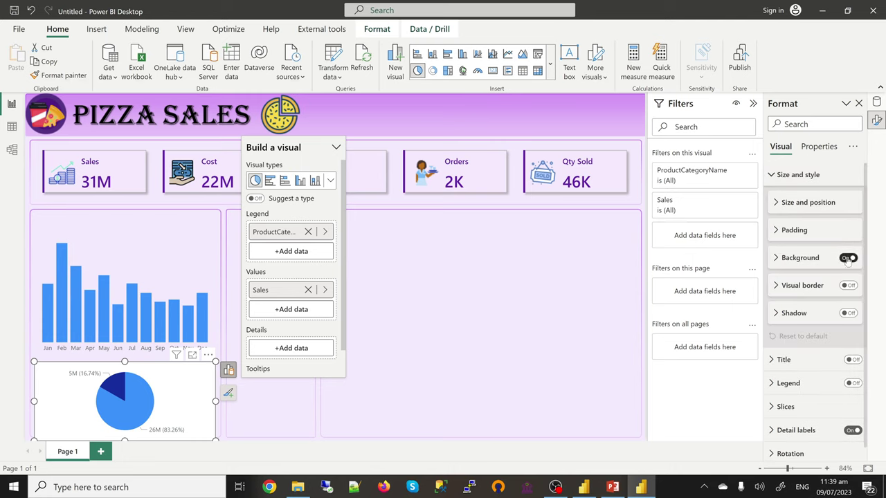
{"action": "left_click", "coordinate": [778, 178]}
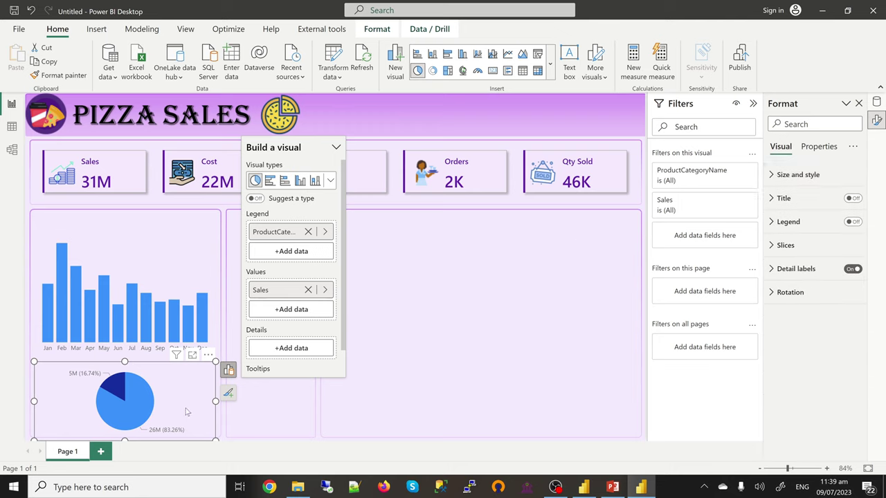
{"action": "left_click", "coordinate": [584, 487]}
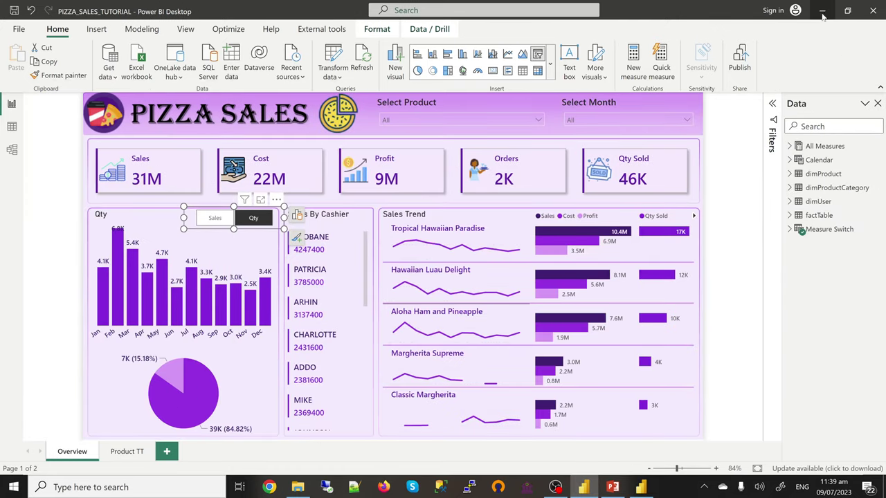
Recolour the monthly column chart's bars to bright purple, hex 8C07DD.
{"action": "left_click", "coordinate": [822, 15]}
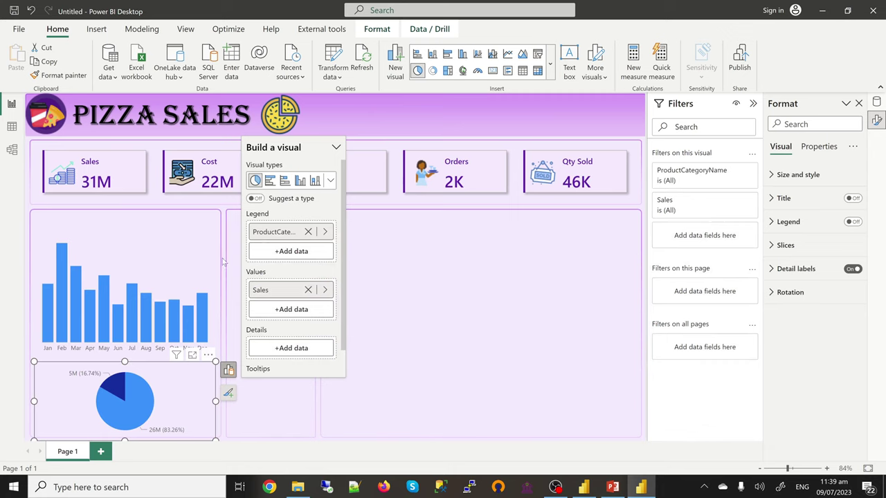
{"action": "left_click", "coordinate": [207, 243]}
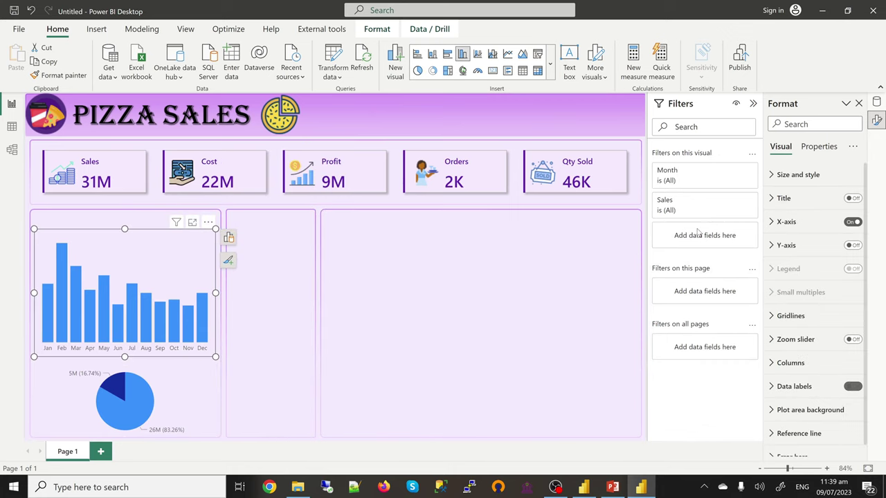
{"action": "scroll", "coordinate": [801, 316], "scroll_direction": "down", "scroll_amount": 1}
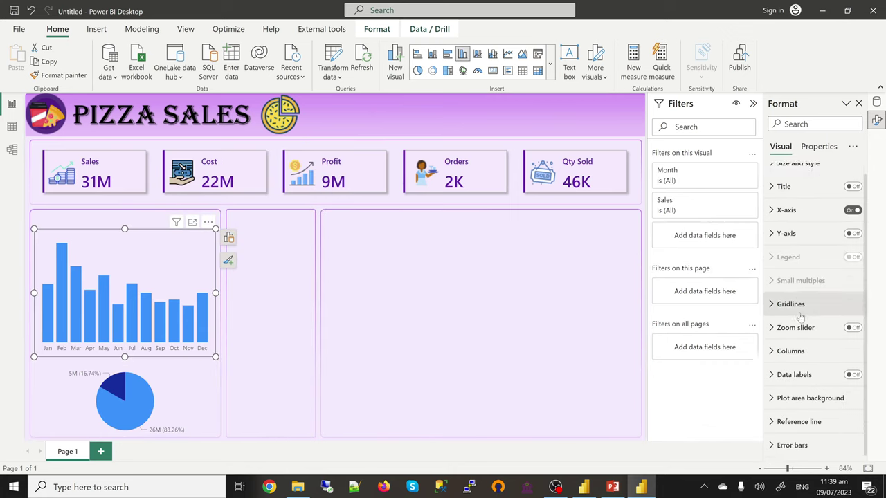
{"action": "left_click", "coordinate": [796, 350]}
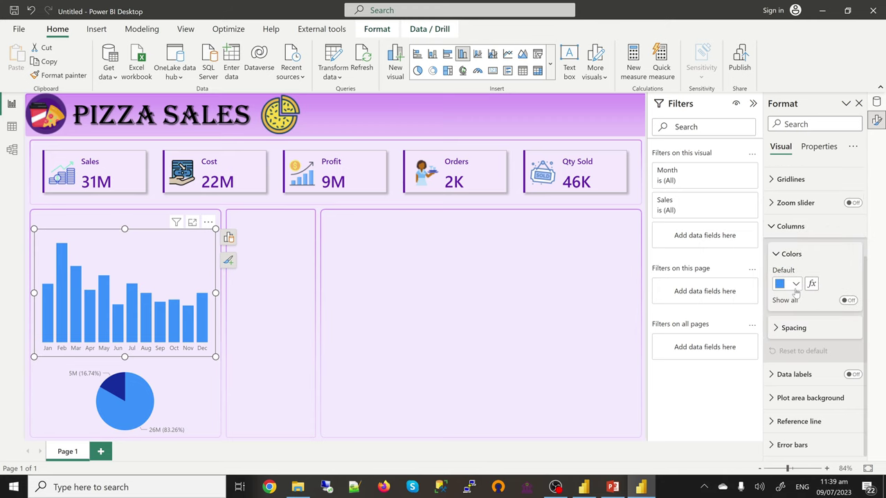
{"action": "left_click", "coordinate": [796, 285]}
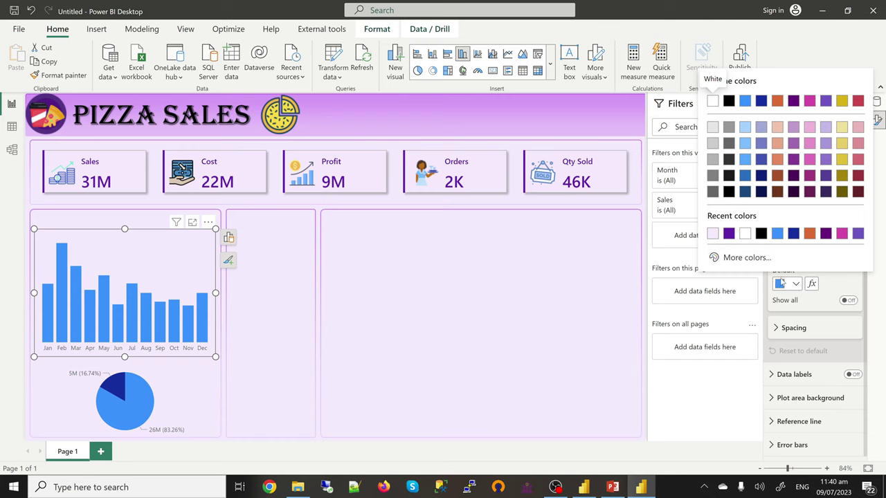
{"action": "left_click", "coordinate": [738, 258]}
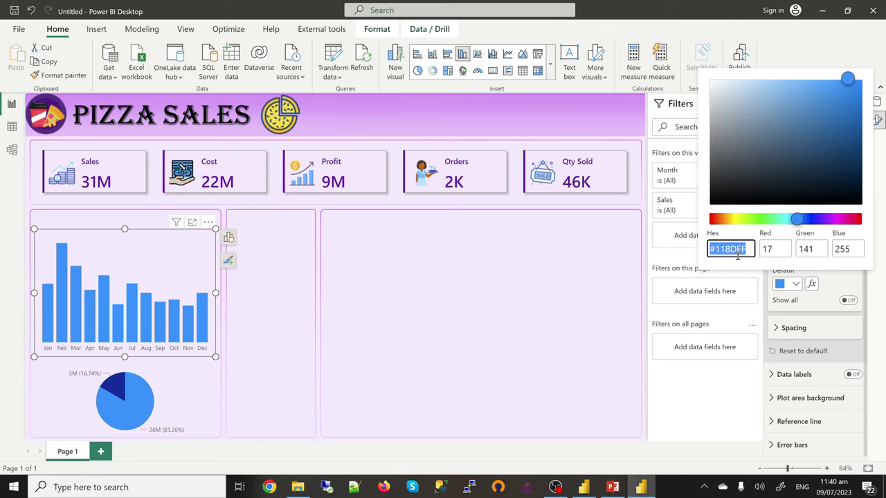
{"action": "type", "text": "#"}
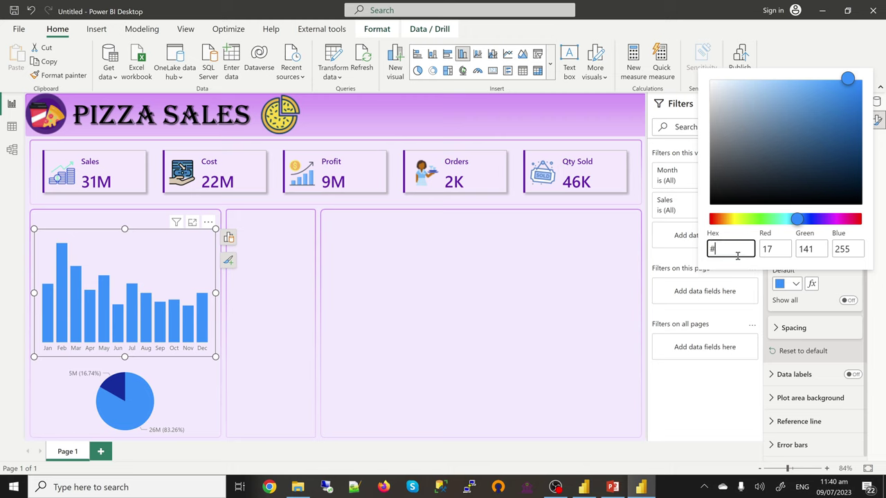
{"action": "type", "text": "461873"}
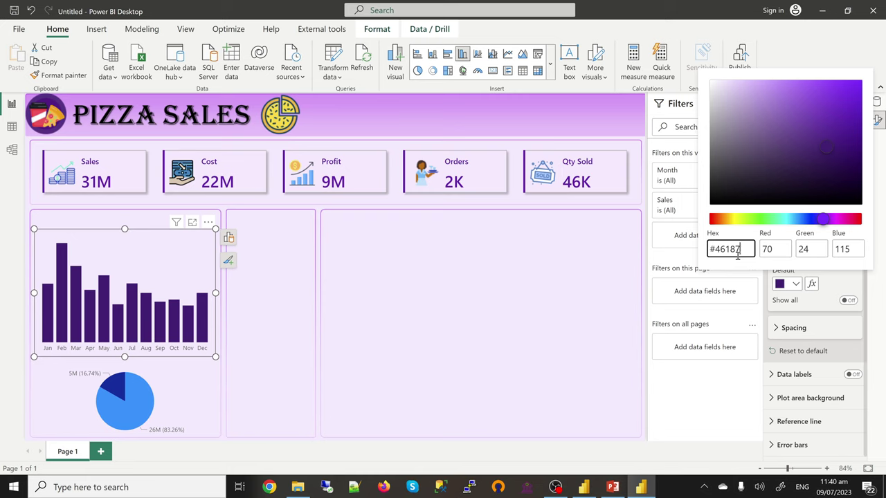
{"action": "key", "text": "BackSpace"}
{"action": "key", "text": "BackSpace"}
{"action": "key", "text": "BackSpace"}
{"action": "type", "text": "8C07DD"}
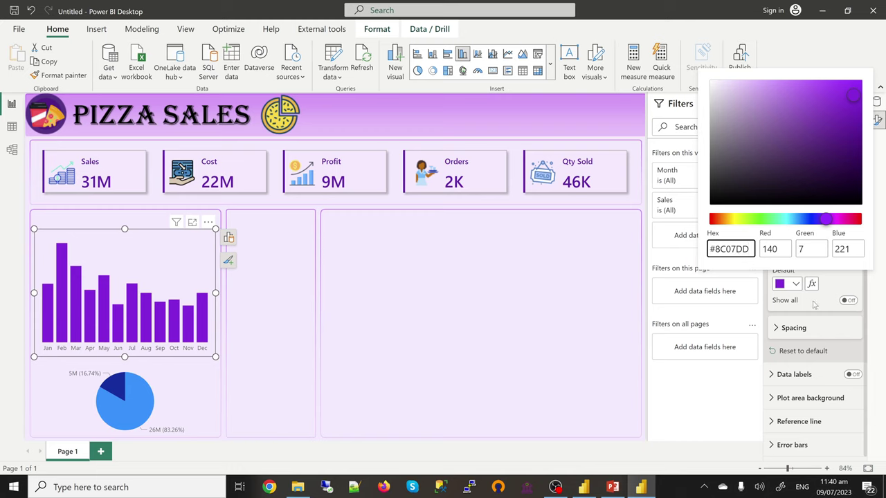
{"action": "left_click", "coordinate": [413, 358]}
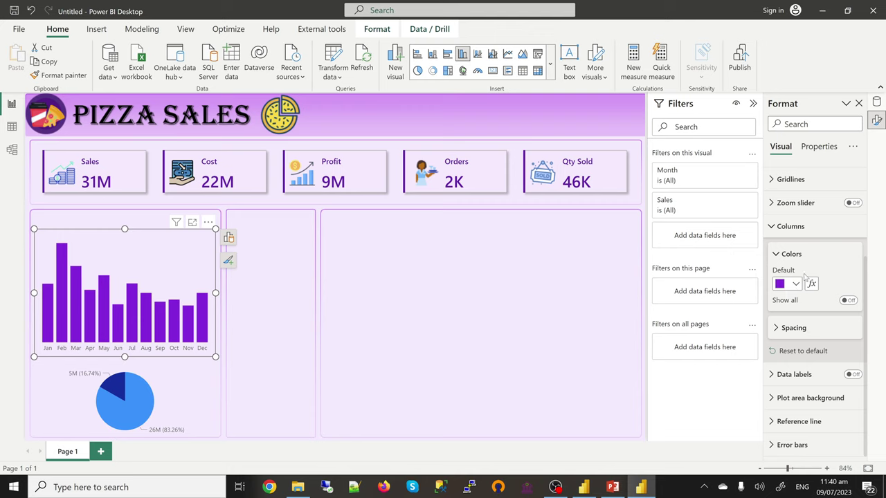
Style the month axis labels in Segoe UI Semibold, size 10, dark purple.
{"action": "scroll", "coordinate": [806, 292], "scroll_direction": "up", "scroll_amount": 4}
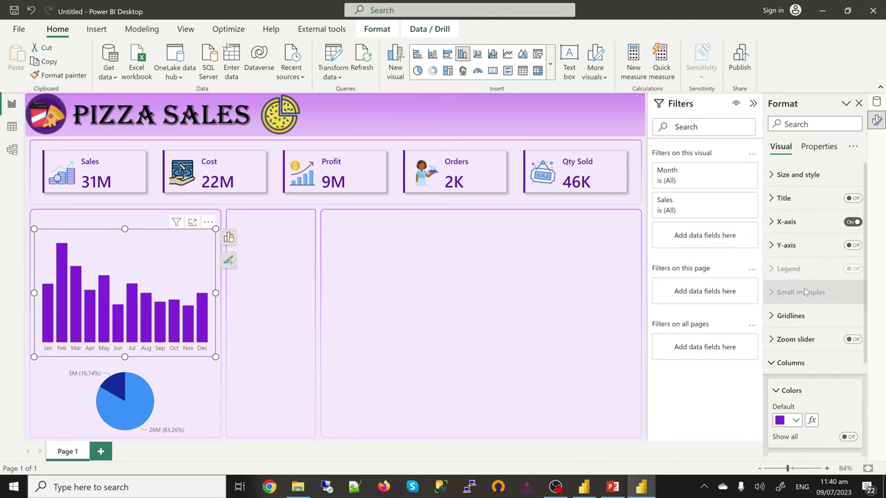
{"action": "left_click", "coordinate": [780, 223]}
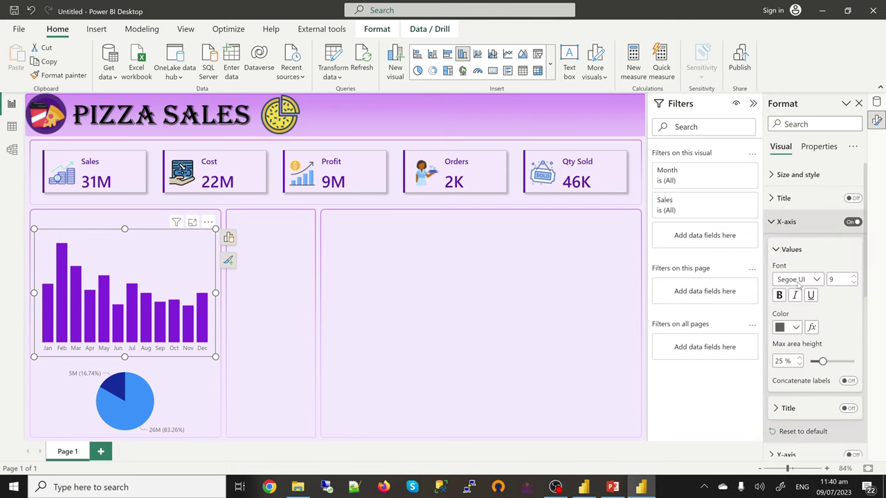
{"action": "scroll", "coordinate": [813, 378], "scroll_direction": "down", "scroll_amount": 1}
{"action": "scroll", "coordinate": [813, 386], "scroll_direction": "up", "scroll_amount": 1}
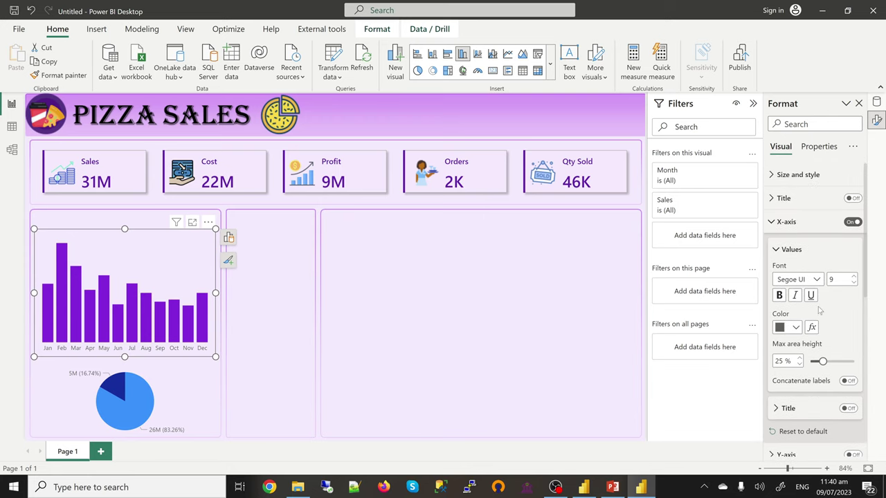
{"action": "left_click", "coordinate": [818, 280]}
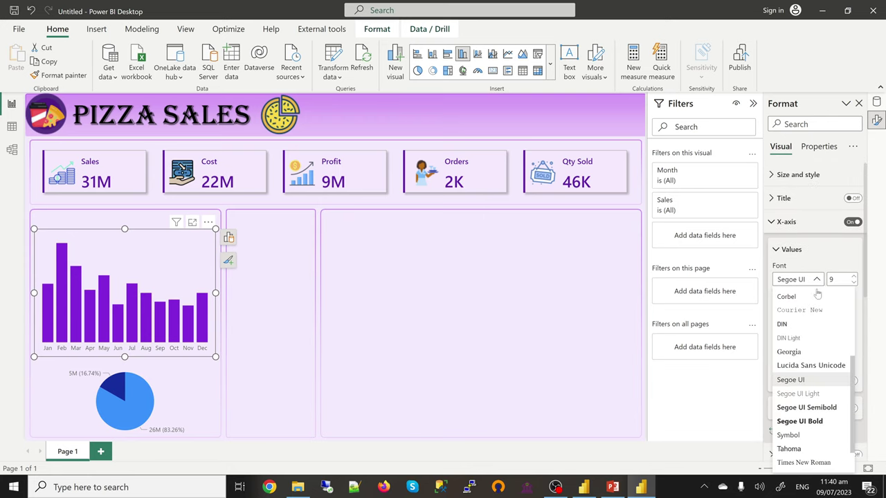
{"action": "left_click", "coordinate": [809, 413]}
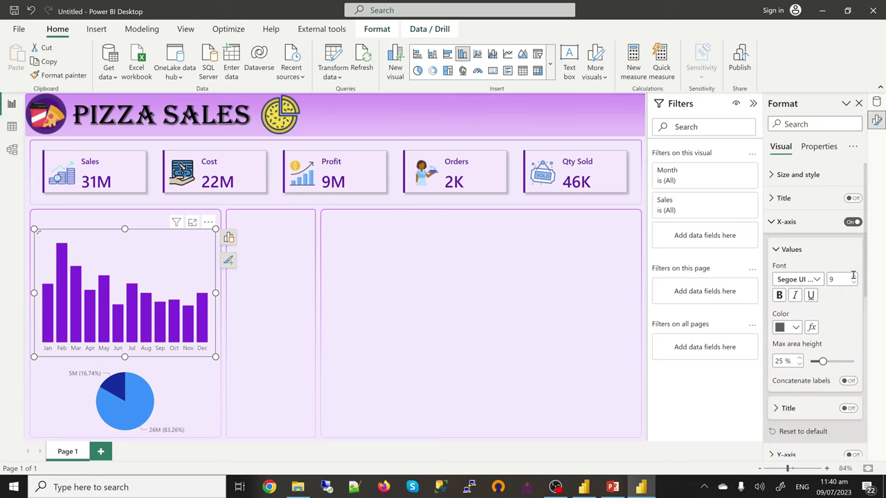
{"action": "left_click", "coordinate": [796, 328]}
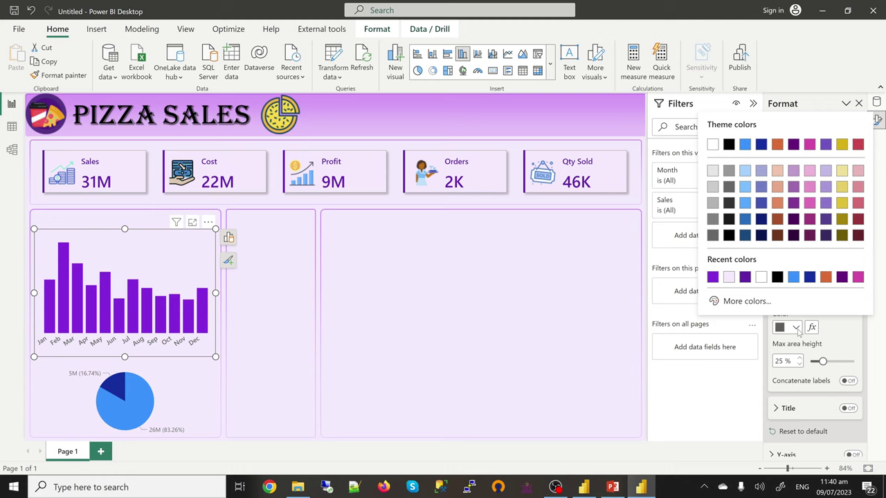
{"action": "left_click", "coordinate": [744, 277]}
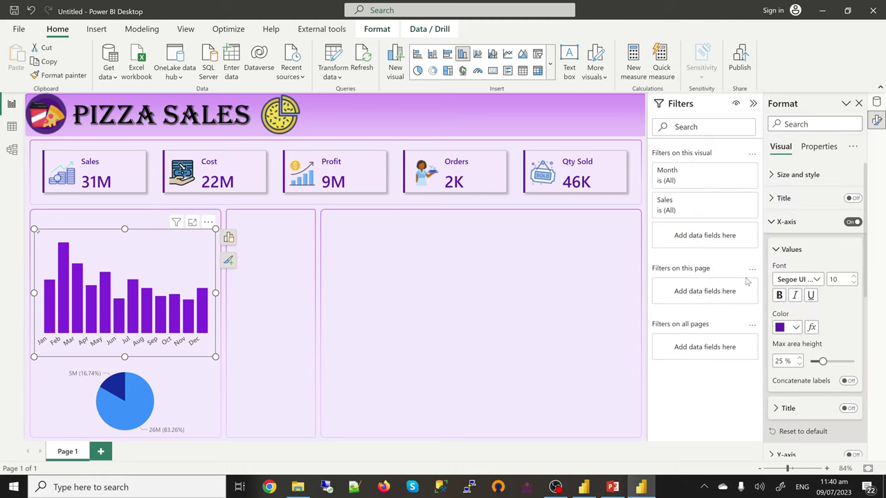
Colour the pie chart's Hawaiian Pizza slice dark purple (#6910A8).
{"action": "left_click", "coordinate": [188, 395]}
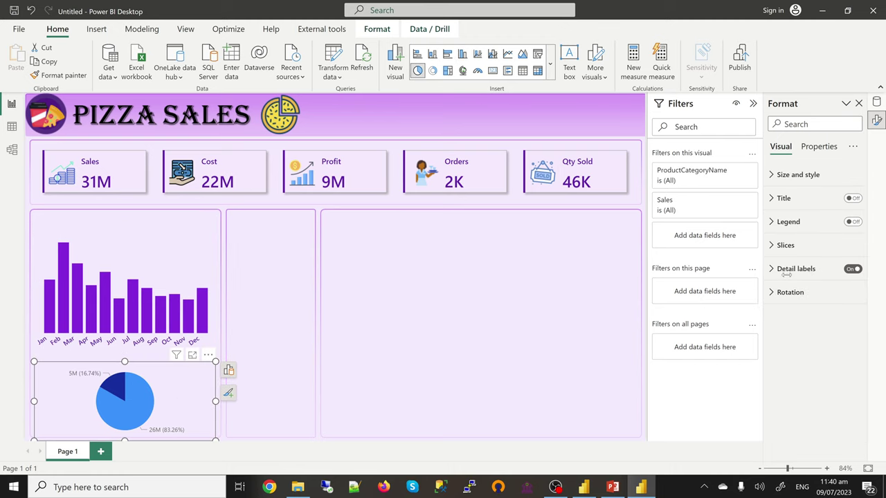
{"action": "left_click", "coordinate": [786, 246]}
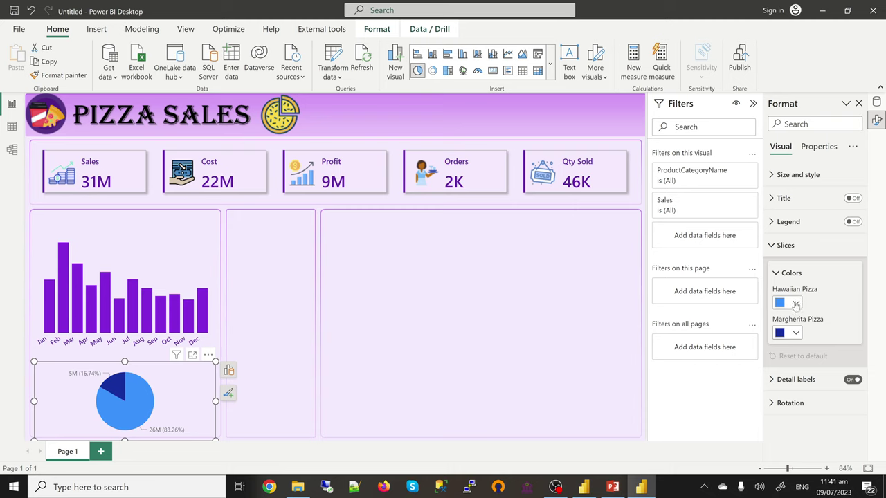
{"action": "left_click", "coordinate": [795, 304]}
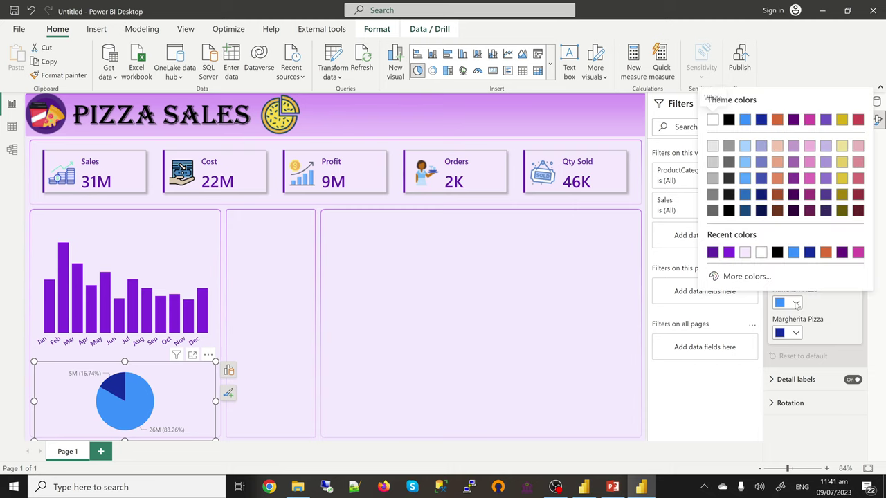
{"action": "left_click", "coordinate": [713, 253]}
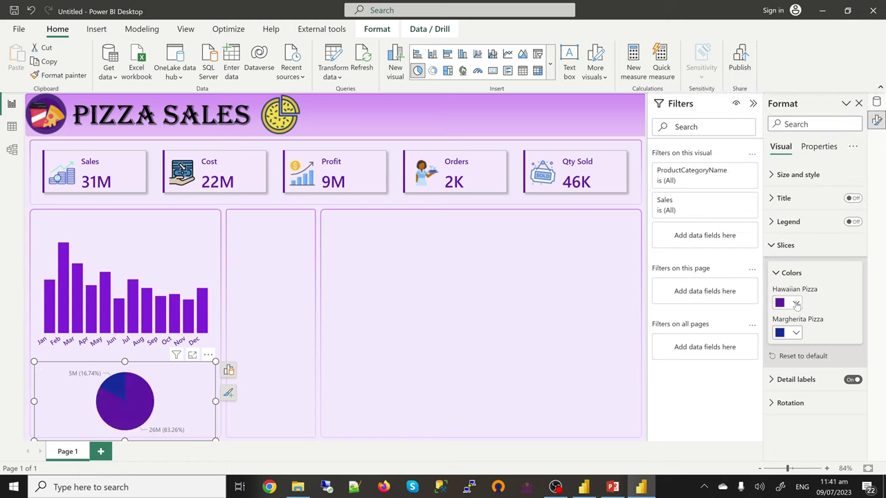
Colour the Margherita Pizza slice lavender #DC93F6, then bring up the PIZZA_SALES_TUTORIAL report.
{"action": "left_click", "coordinate": [796, 334]}
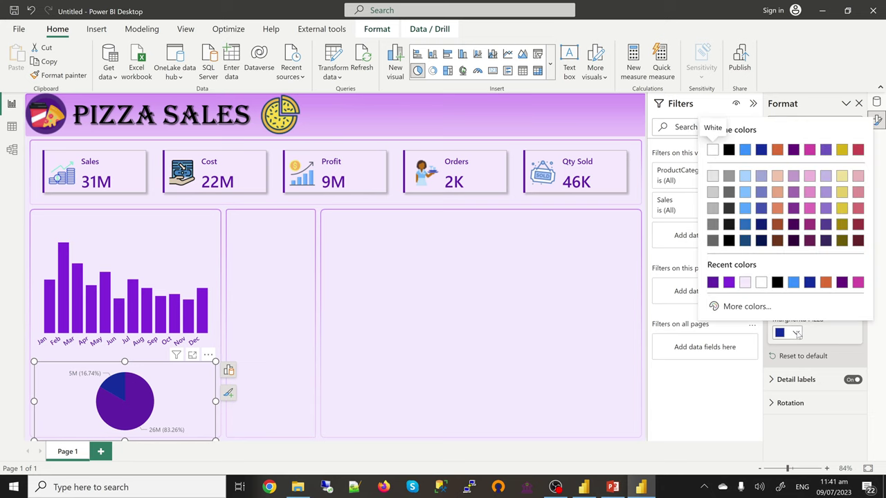
{"action": "left_click", "coordinate": [744, 307]}
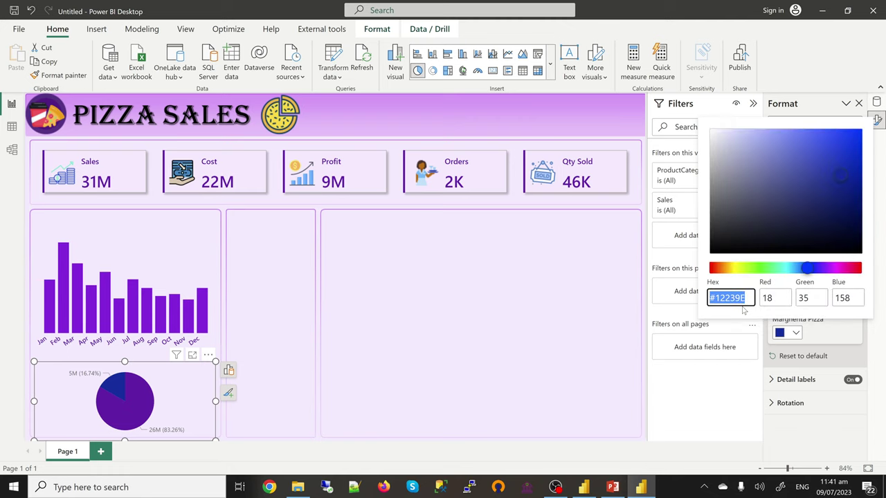
{"action": "type", "text": "#DC93"}
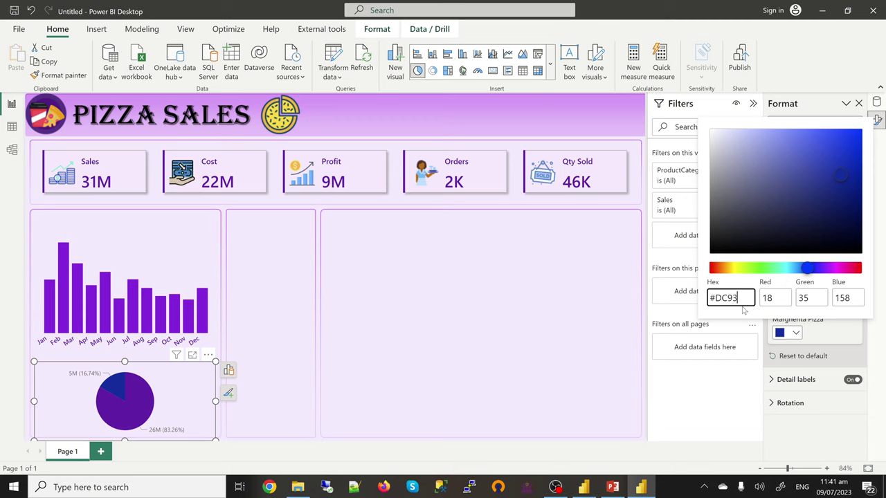
{"action": "type", "text": "F6"}
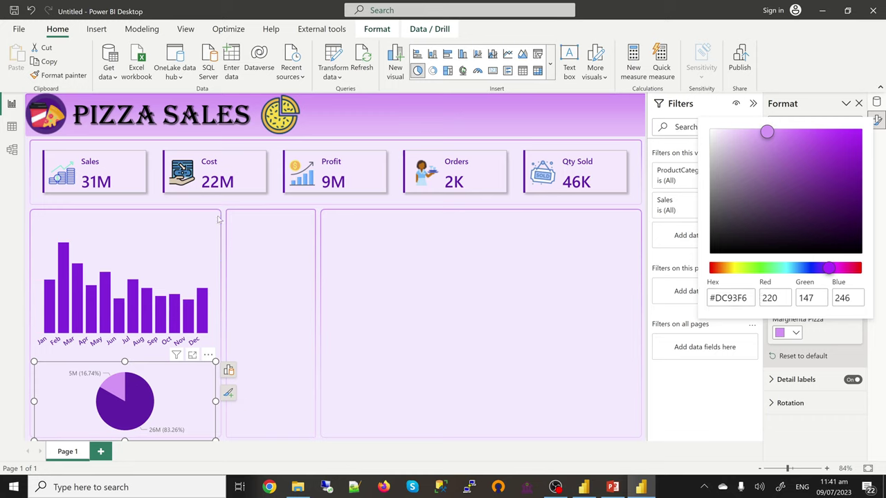
{"action": "key", "text": "Escape"}
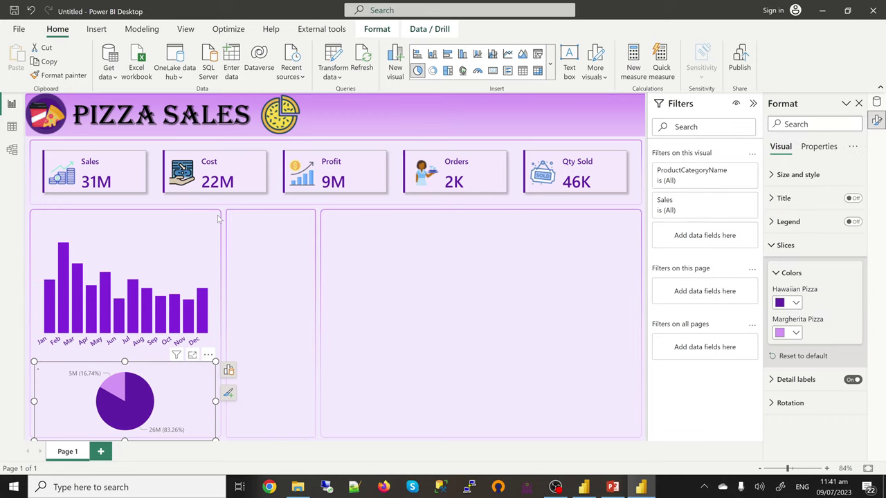
{"action": "left_click", "coordinate": [587, 488]}
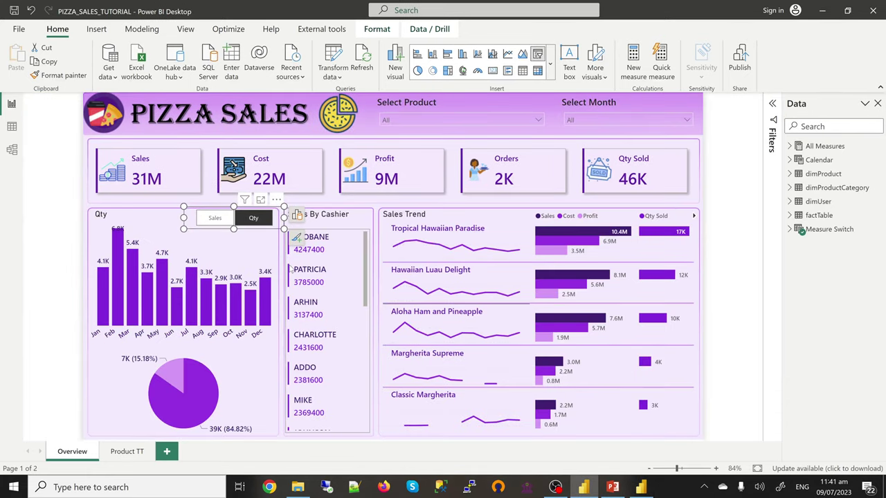
Toggle the finished report's monthly chart to Sales and back to Qty, then return to Untitled.
{"action": "left_click", "coordinate": [212, 220]}
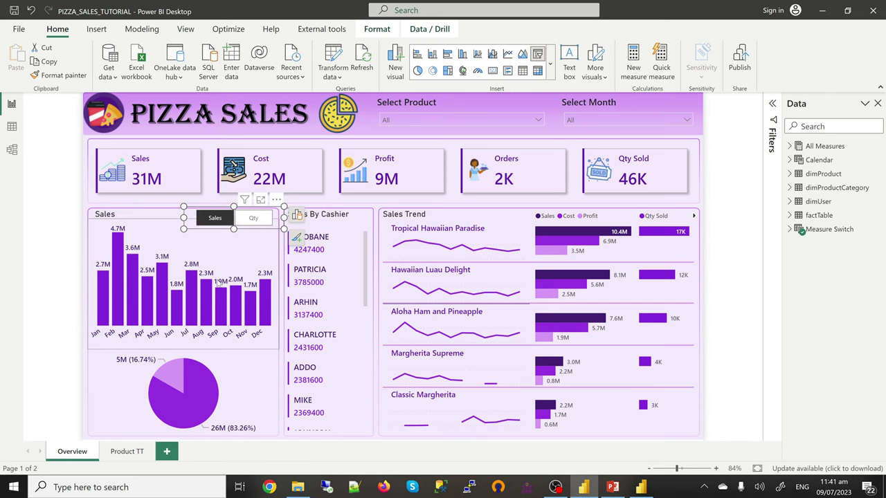
{"action": "left_click", "coordinate": [254, 218]}
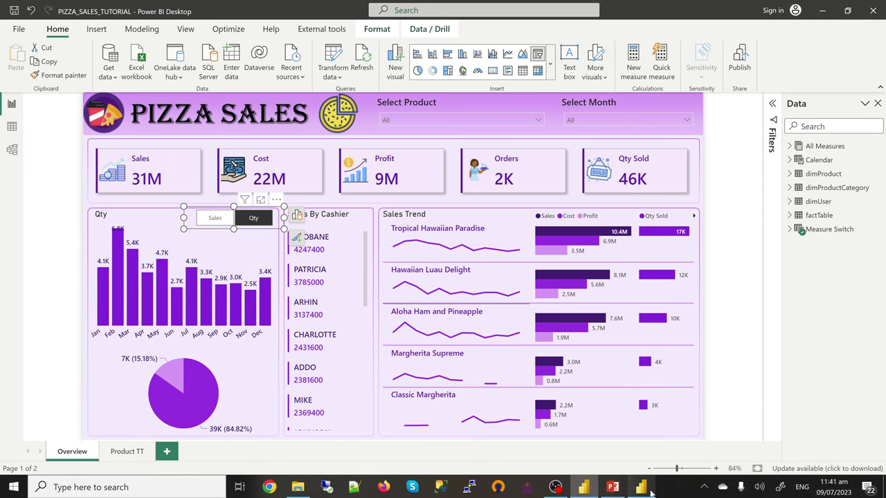
{"action": "mouse_move", "coordinate": [644, 488]}
{"action": "left_click", "coordinate": [665, 443]}
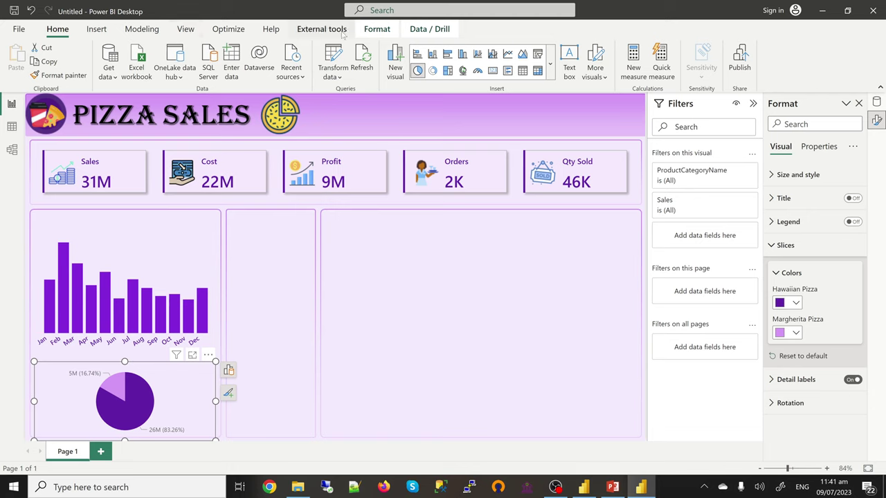
Create a 'Measure Switch' fields parameter containing the Sales and Qty Sold measures.
{"action": "left_click", "coordinate": [372, 31]}
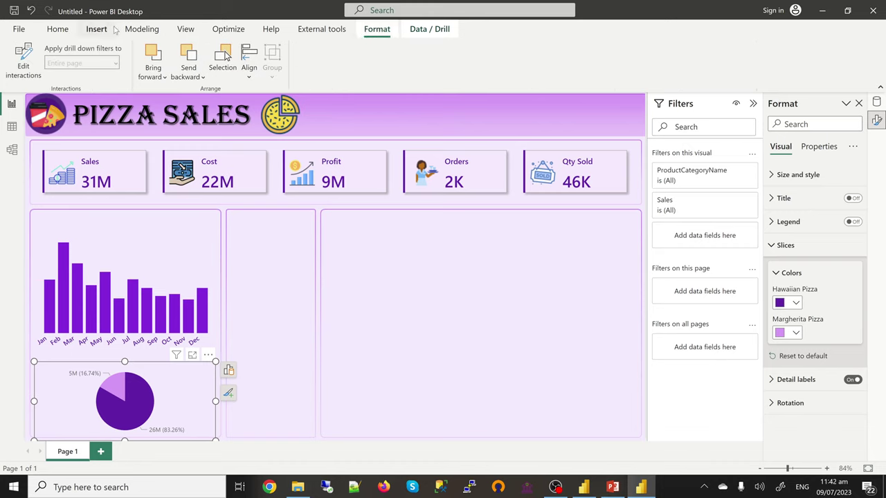
{"action": "left_click", "coordinate": [153, 33]}
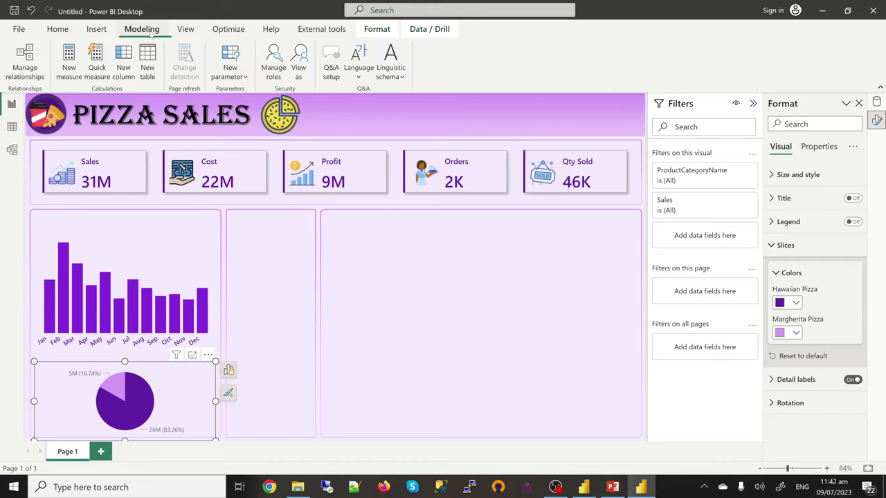
{"action": "left_click", "coordinate": [238, 75]}
{"action": "left_click", "coordinate": [226, 114]}
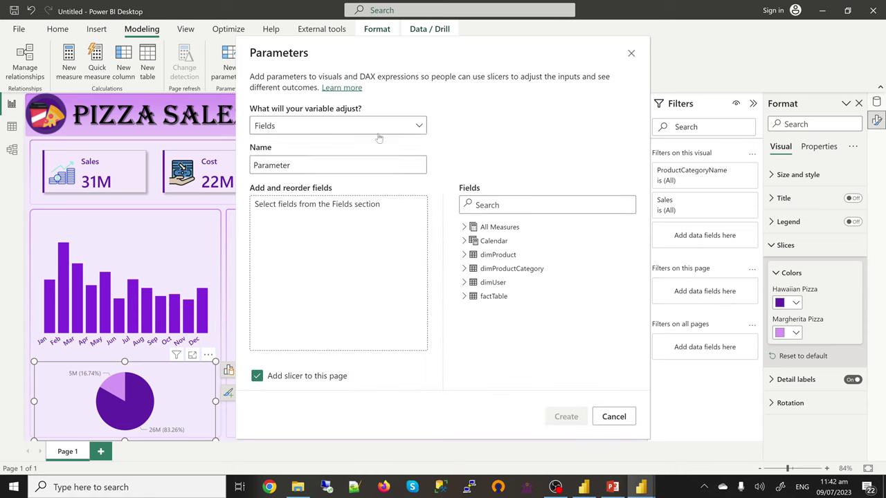
{"action": "double_click", "coordinate": [265, 165]}
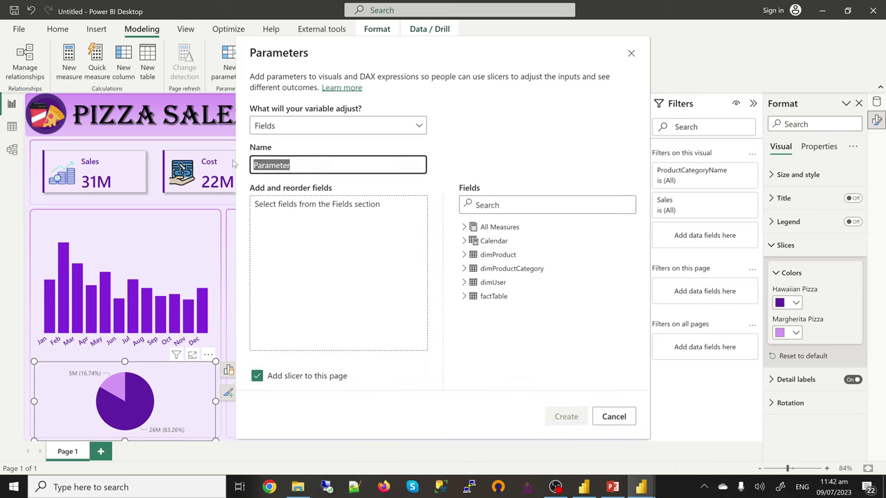
{"action": "type", "text": "Measure Switch"}
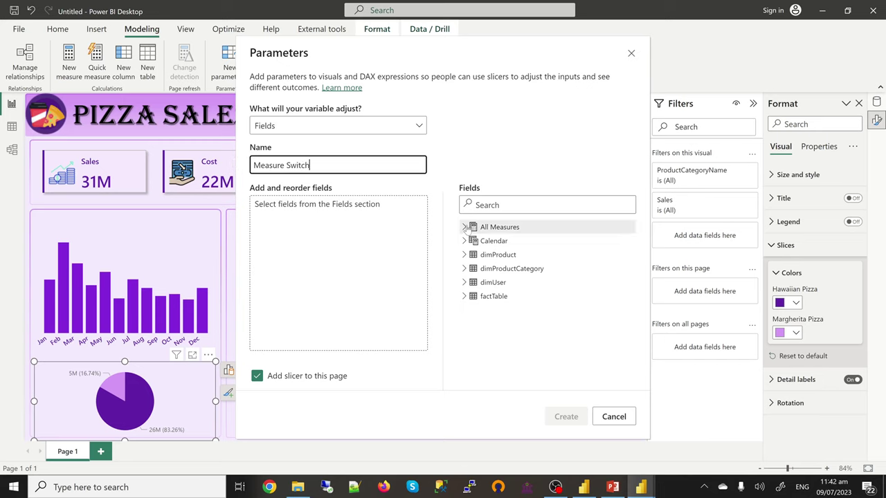
{"action": "left_click", "coordinate": [465, 229]}
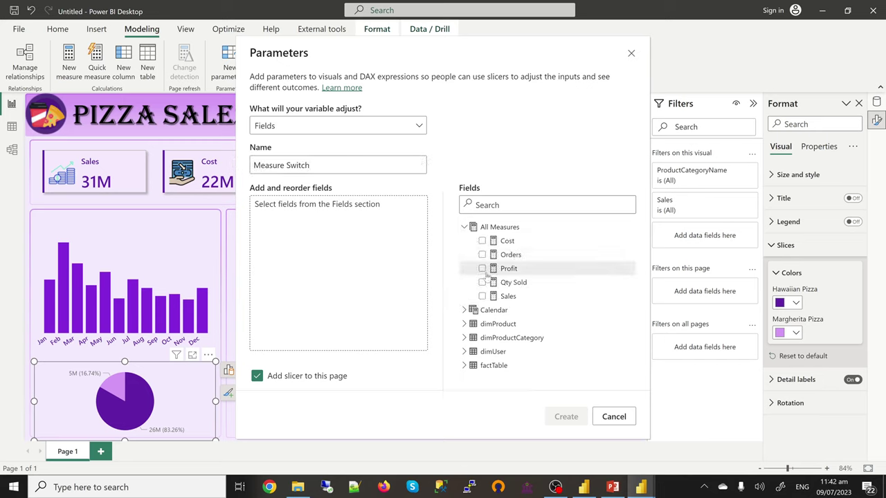
{"action": "left_click", "coordinate": [482, 297]}
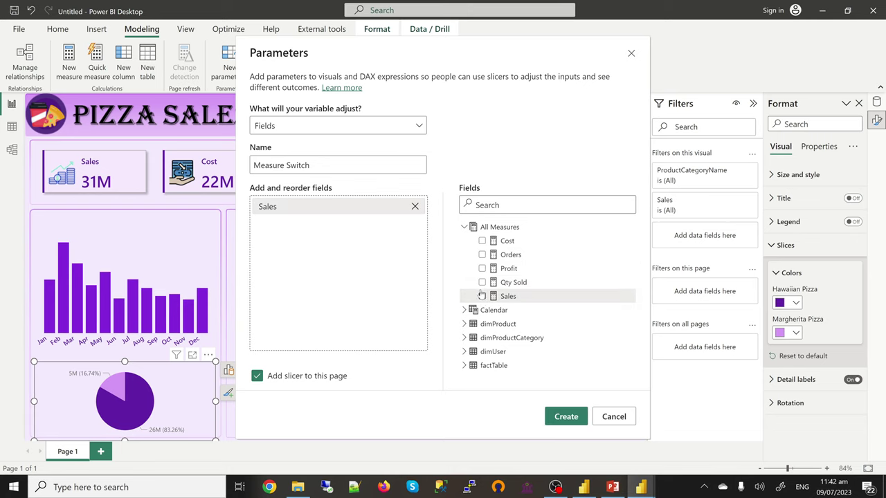
{"action": "left_click", "coordinate": [483, 282]}
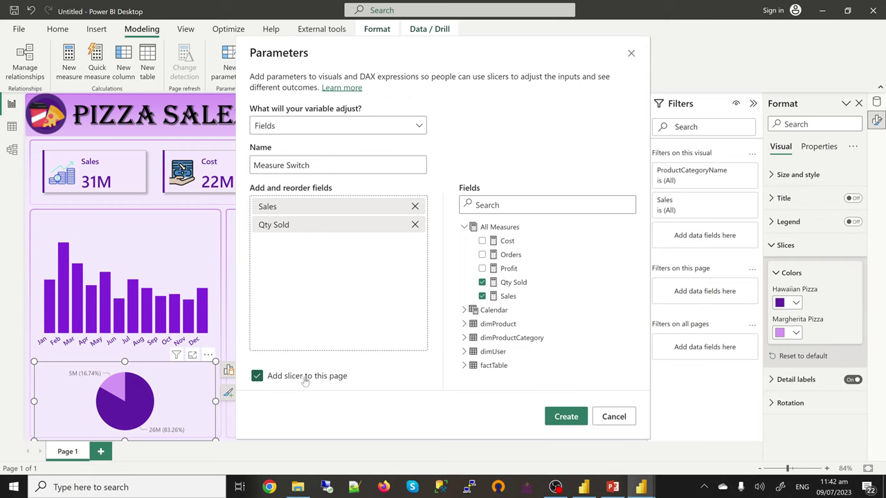
{"action": "left_click", "coordinate": [566, 418]}
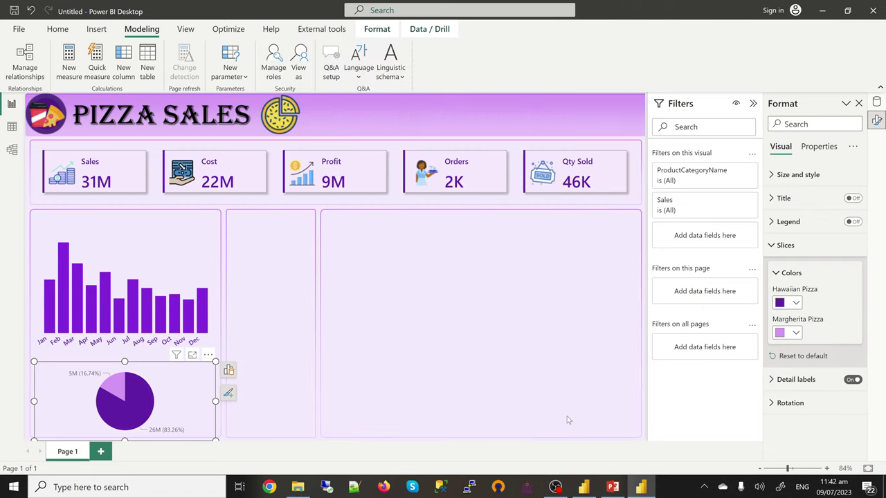
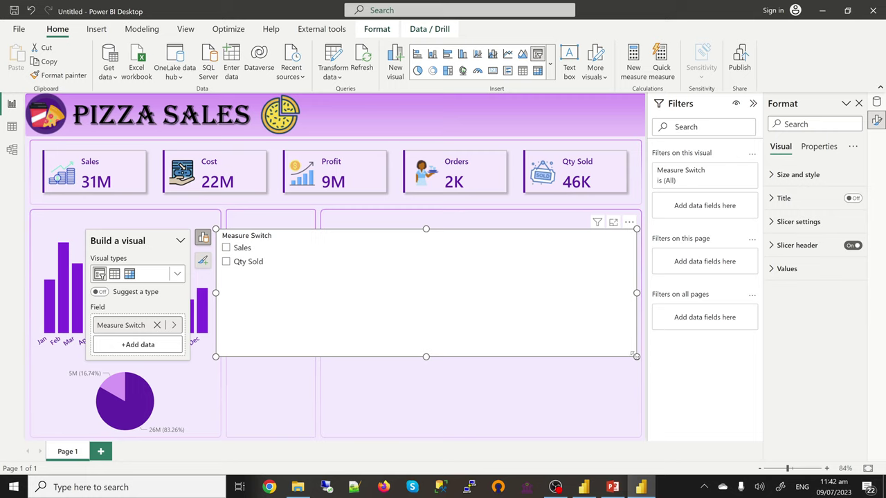
Shrink the Measure Switch slicer, switch its style to Tile and turn the slicer header off.
{"action": "left_click_drag", "start_coordinate": [634, 355], "coordinate": [312, 277]}
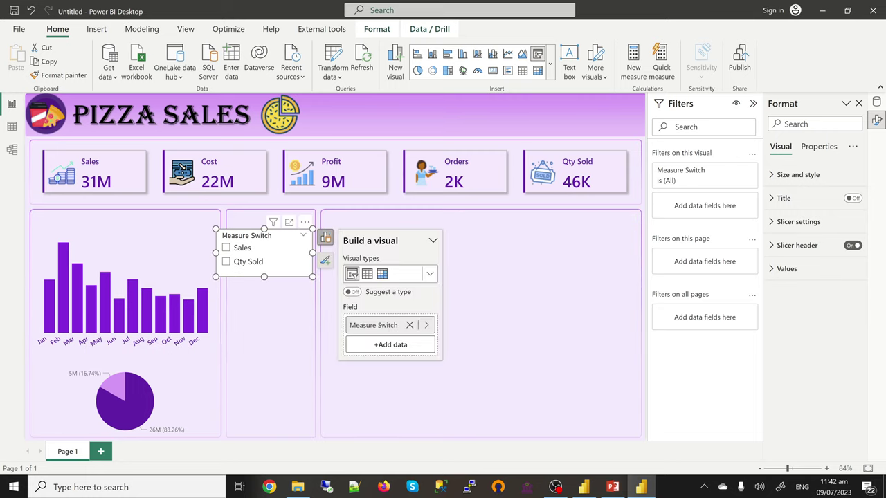
{"action": "left_click", "coordinate": [786, 227]}
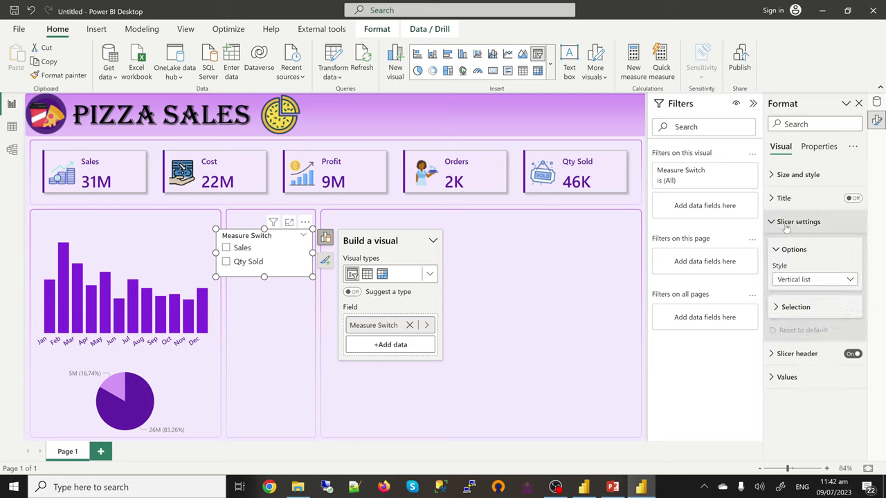
{"action": "left_click", "coordinate": [809, 281]}
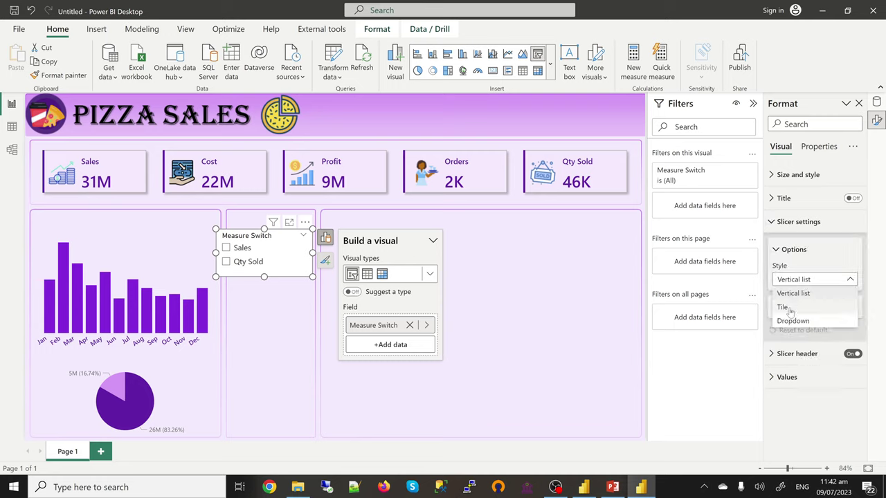
{"action": "left_click", "coordinate": [789, 309]}
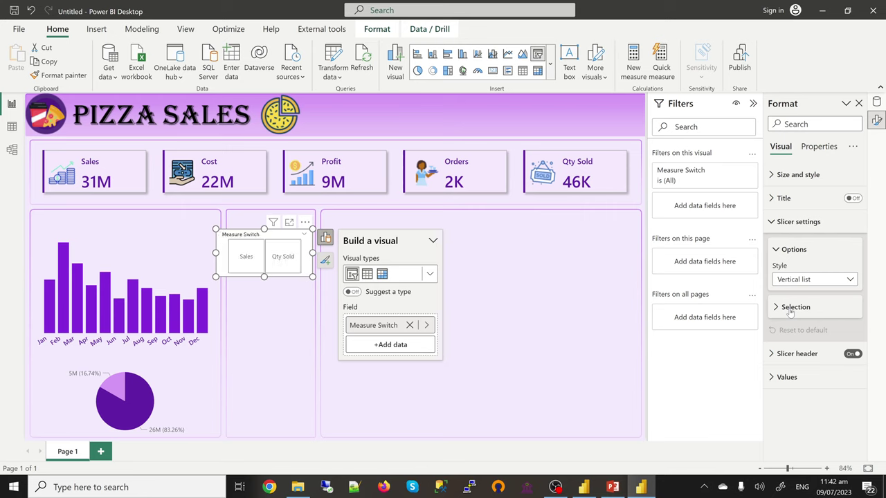
{"action": "left_click", "coordinate": [851, 354]}
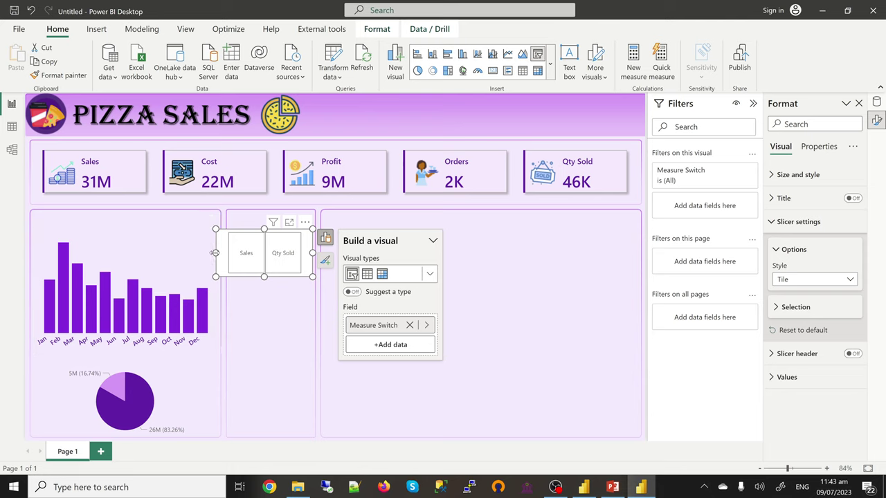
Resize the tile slicer into a slim, wide strip and turn its background off.
{"action": "left_click_drag", "start_coordinate": [215, 253], "coordinate": [180, 253]}
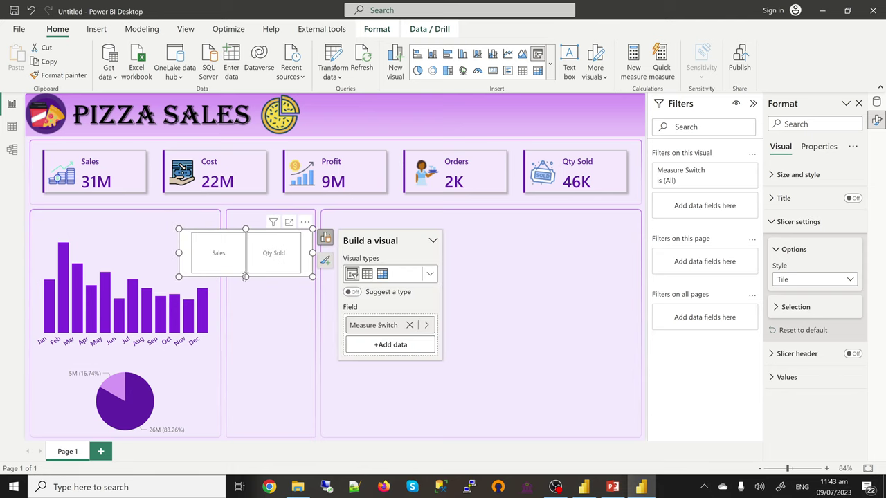
{"action": "left_click_drag", "start_coordinate": [245, 277], "coordinate": [253, 259]}
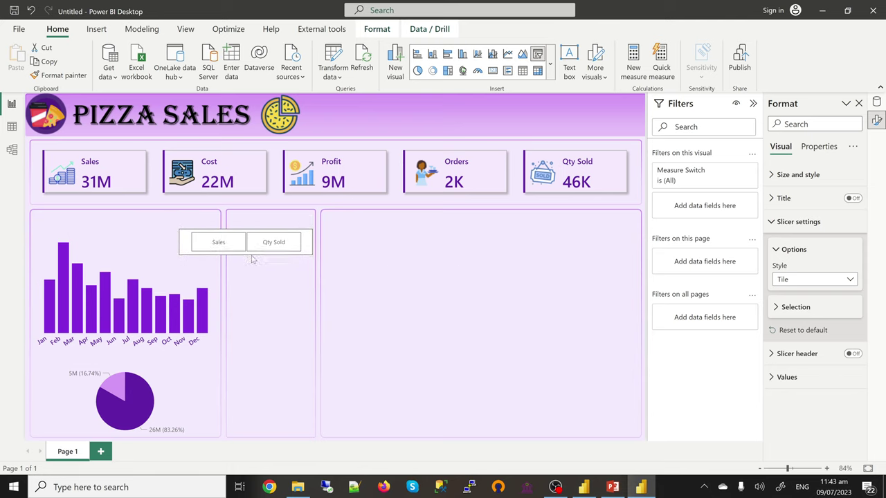
{"action": "left_click", "coordinate": [798, 174]}
{"action": "left_click", "coordinate": [848, 258]}
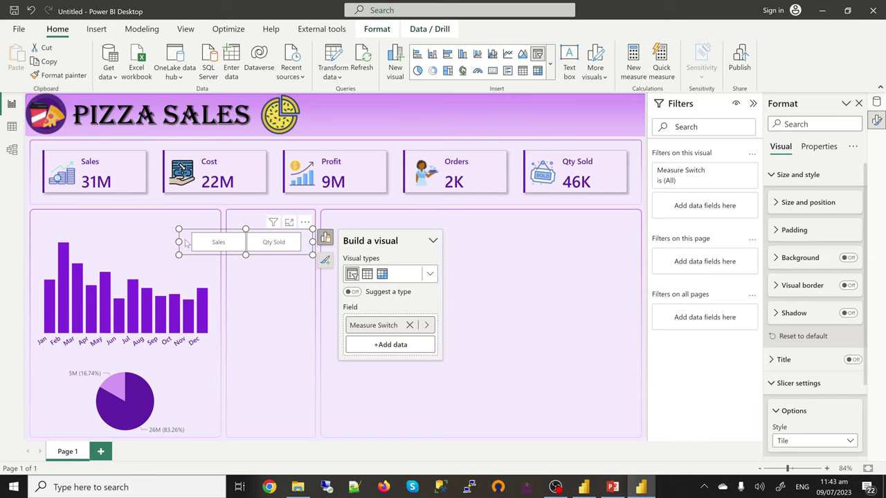
Move the Sales/Qty Sold tile slicer to the top of the monthly column chart panel and choose Qty Sold.
{"action": "left_click_drag", "start_coordinate": [185, 242], "coordinate": [102, 222]}
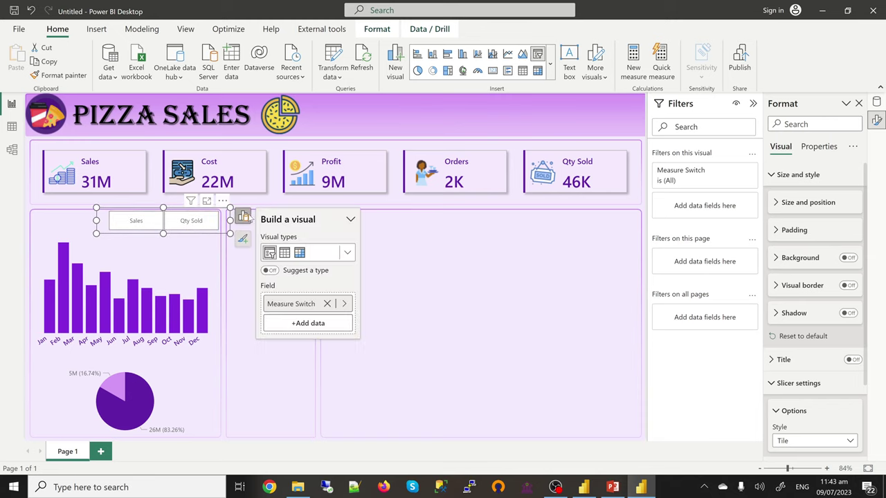
{"action": "left_click", "coordinate": [267, 161]}
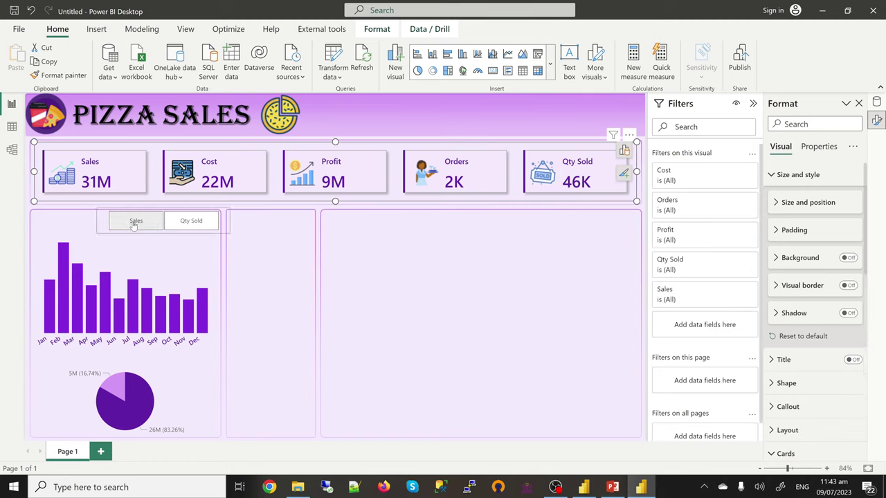
{"action": "left_click", "coordinate": [135, 224]}
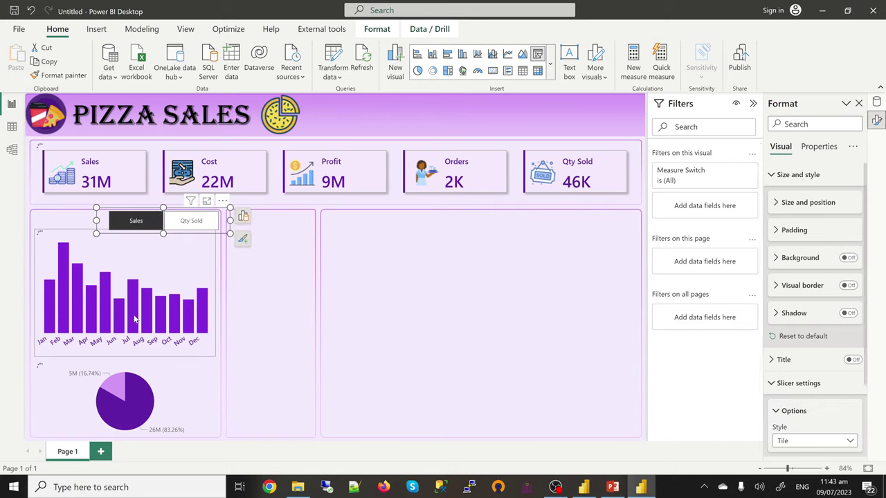
{"action": "left_click", "coordinate": [191, 227]}
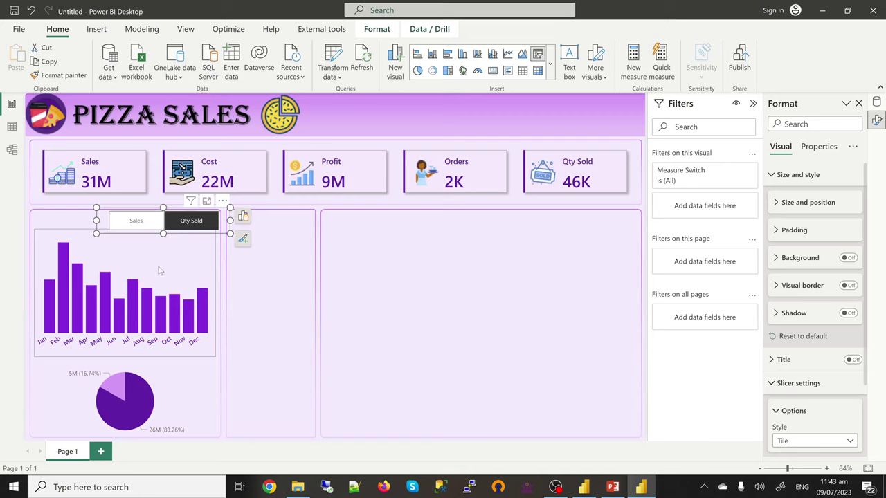
Select the monthly column chart and turn its data labels on.
{"action": "left_click", "coordinate": [206, 248]}
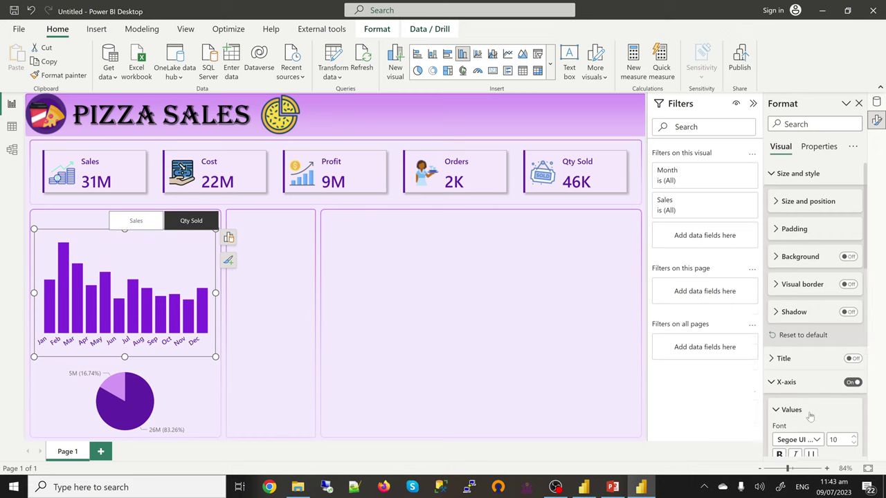
{"action": "scroll", "coordinate": [811, 415], "scroll_direction": "down", "scroll_amount": 3}
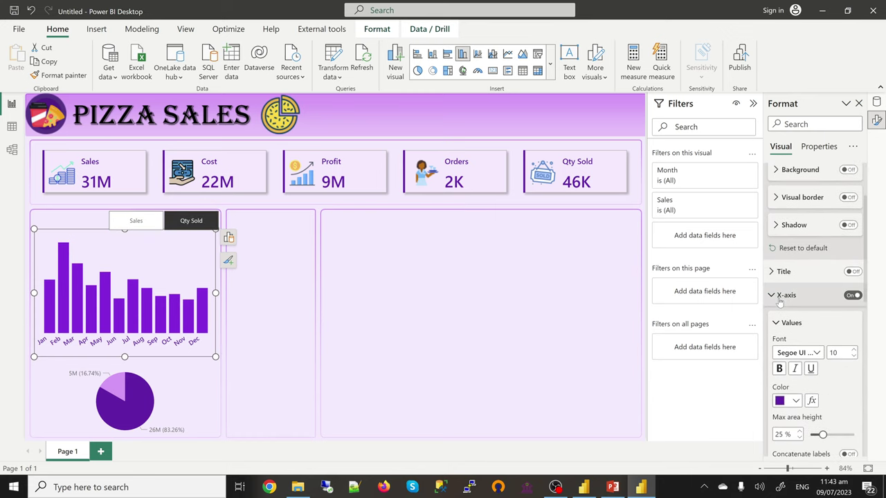
{"action": "left_click", "coordinate": [780, 298]}
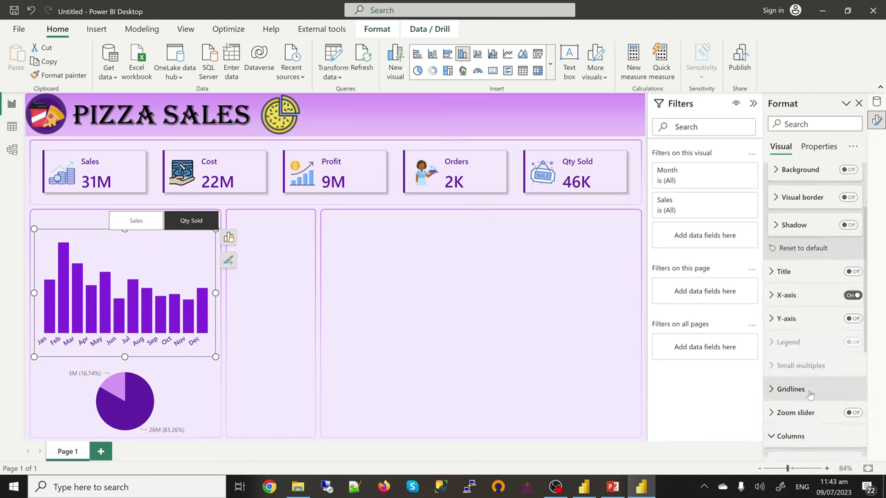
{"action": "scroll", "coordinate": [806, 388], "scroll_direction": "up", "scroll_amount": 2}
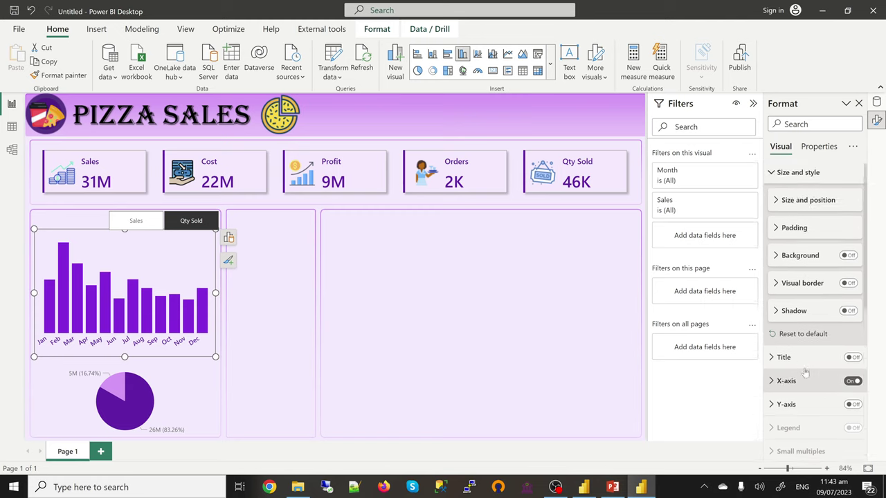
{"action": "left_click", "coordinate": [784, 181]}
{"action": "left_click", "coordinate": [807, 363]}
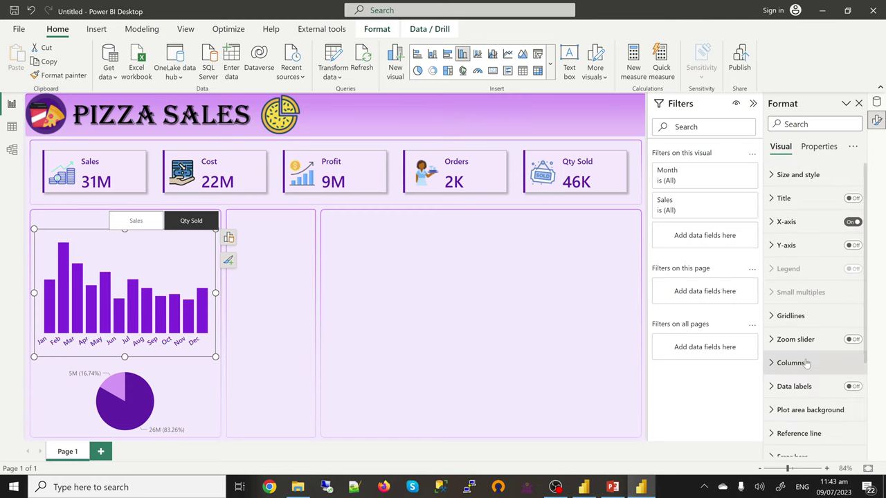
{"action": "scroll", "coordinate": [802, 385], "scroll_direction": "down", "scroll_amount": 1}
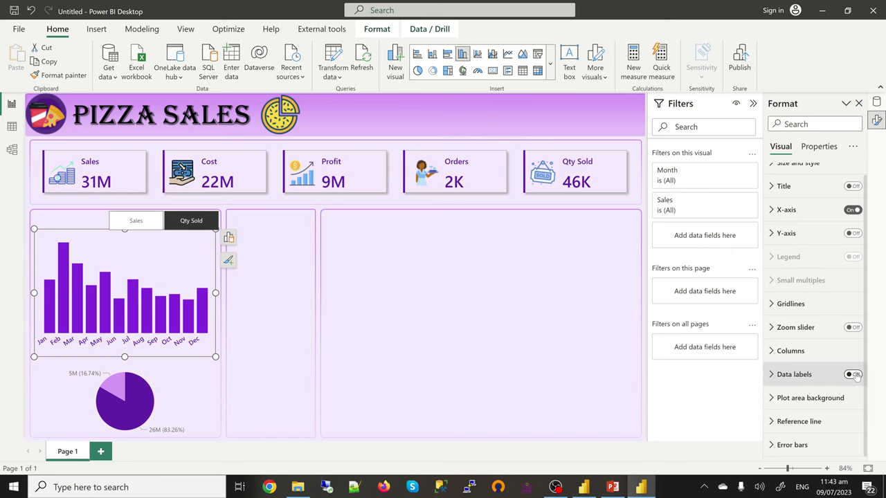
{"action": "left_click", "coordinate": [855, 374]}
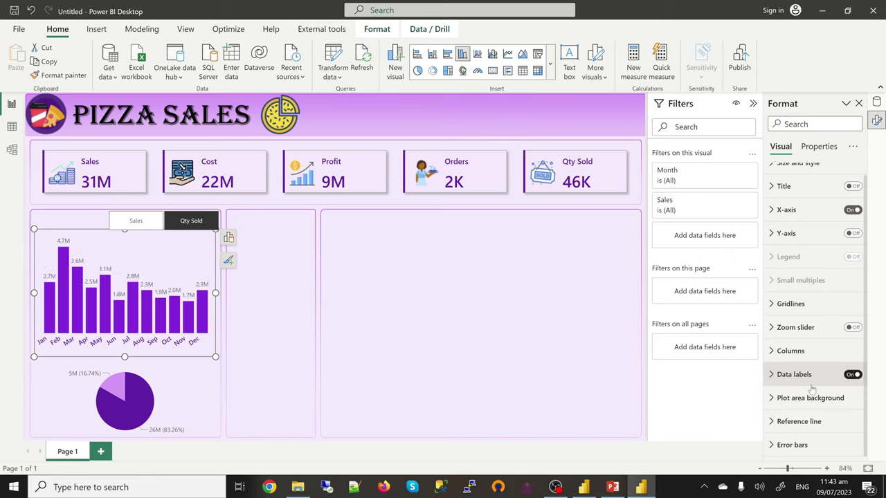
{"action": "left_click", "coordinate": [779, 378]}
Format the label values as Segoe UI Semibold, size 10, in purple #8C07DD.
{"action": "scroll", "coordinate": [789, 367], "scroll_direction": "down", "scroll_amount": 3}
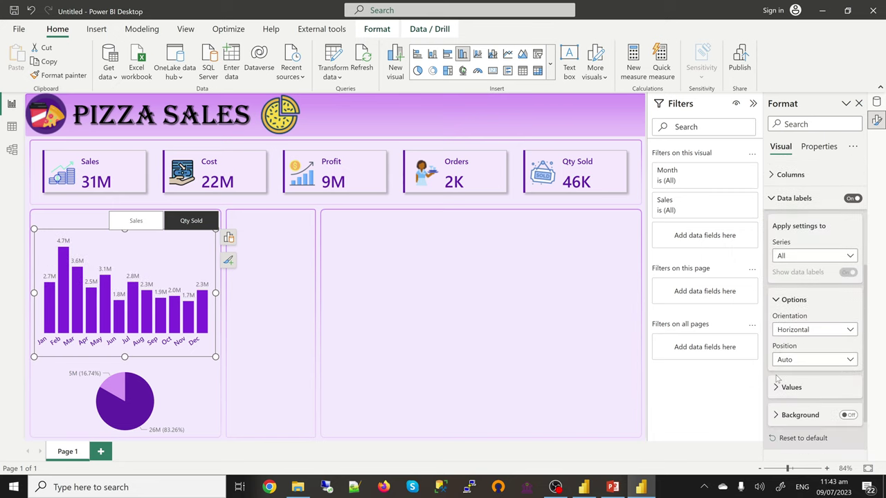
{"action": "left_click", "coordinate": [791, 343]}
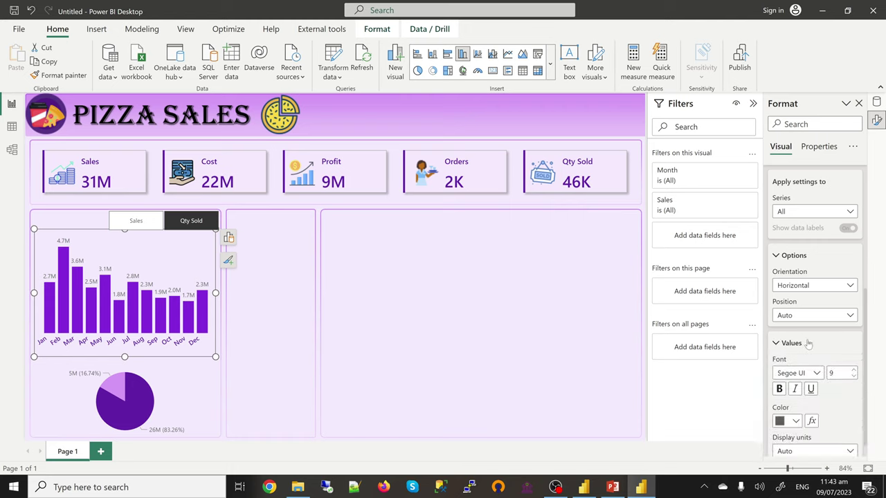
{"action": "scroll", "coordinate": [803, 325], "scroll_direction": "down", "scroll_amount": 4}
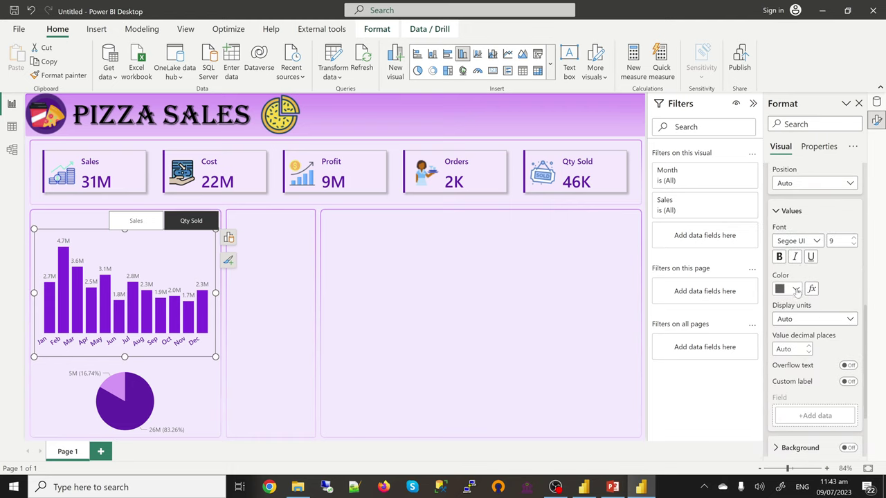
{"action": "left_click", "coordinate": [817, 243]}
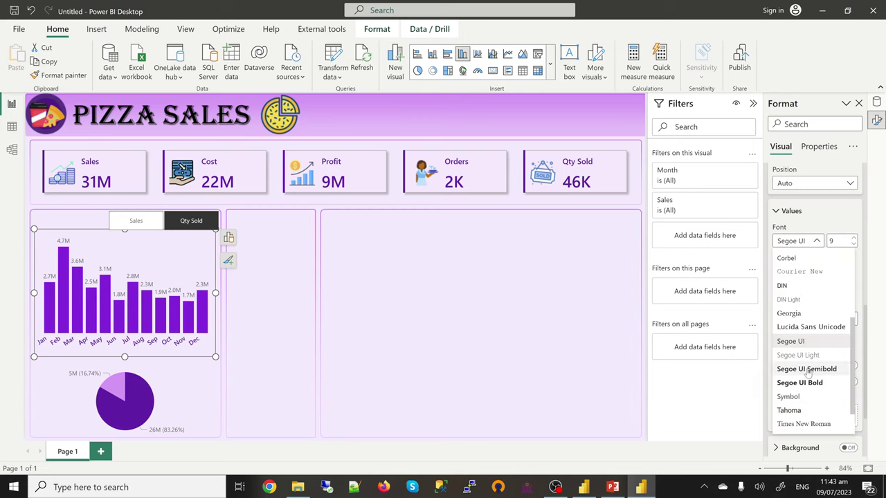
{"action": "left_click", "coordinate": [807, 369]}
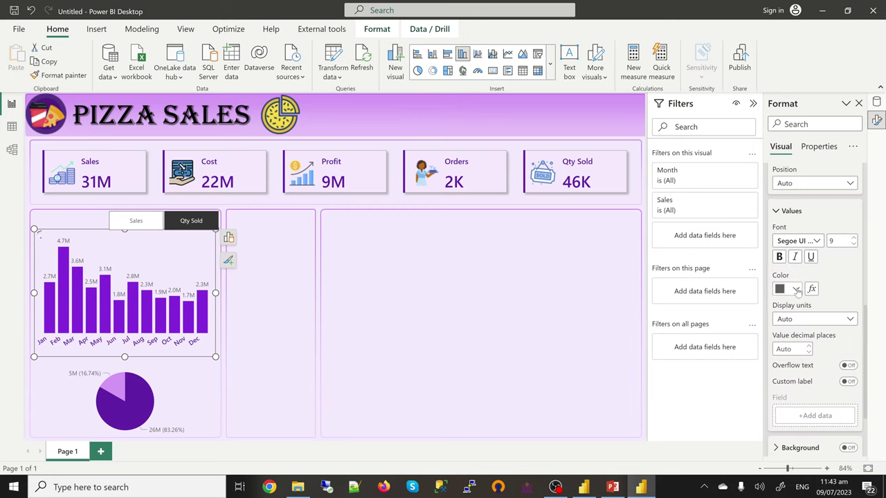
{"action": "left_click", "coordinate": [797, 290]}
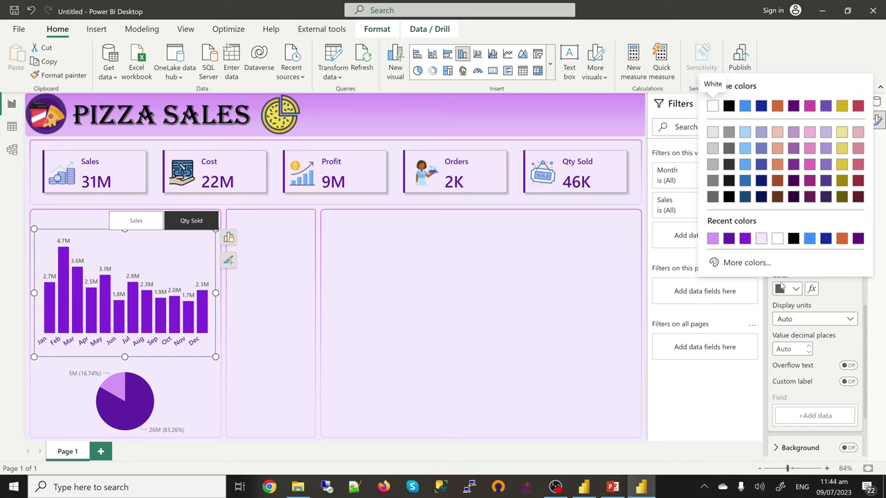
{"action": "left_click", "coordinate": [745, 239]}
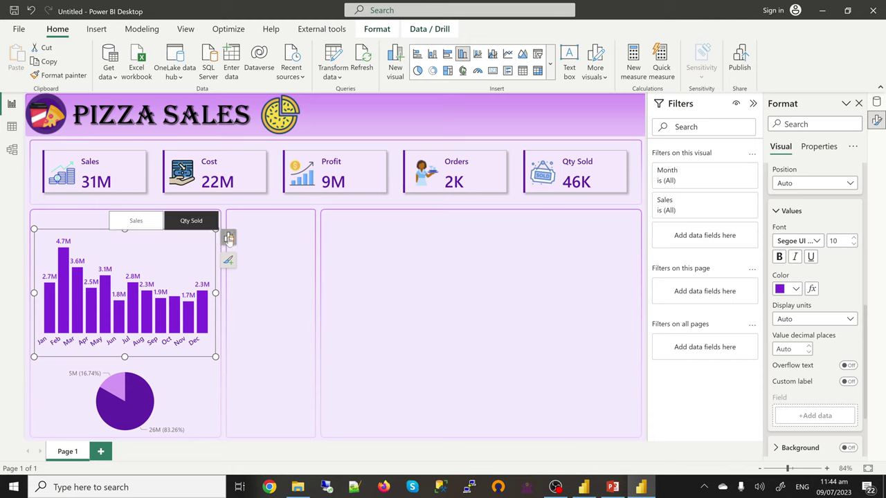
Replace Sales in the column chart's Y-axis with the Measure Switch measure.
{"action": "left_click", "coordinate": [229, 238]}
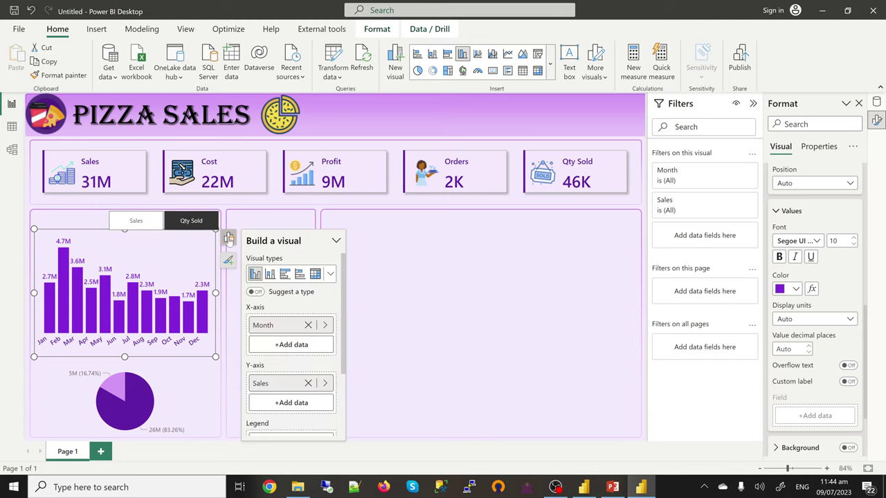
{"action": "left_click", "coordinate": [309, 388]}
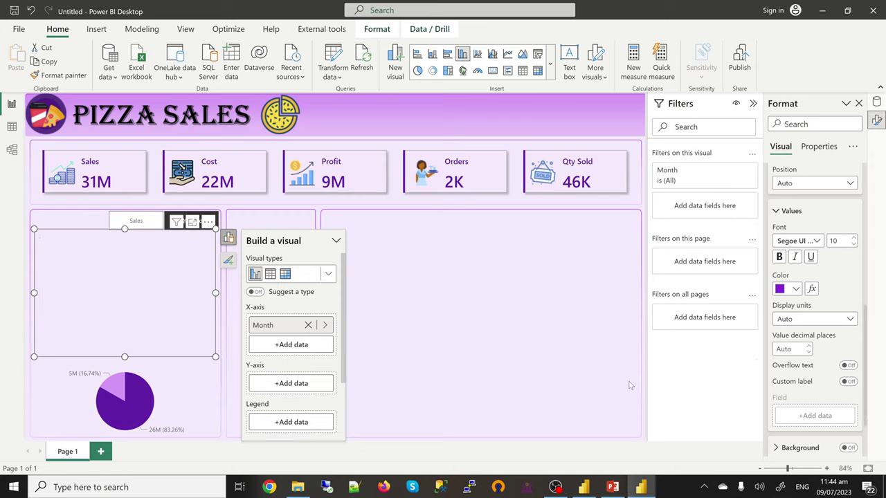
{"action": "left_click", "coordinate": [284, 385]}
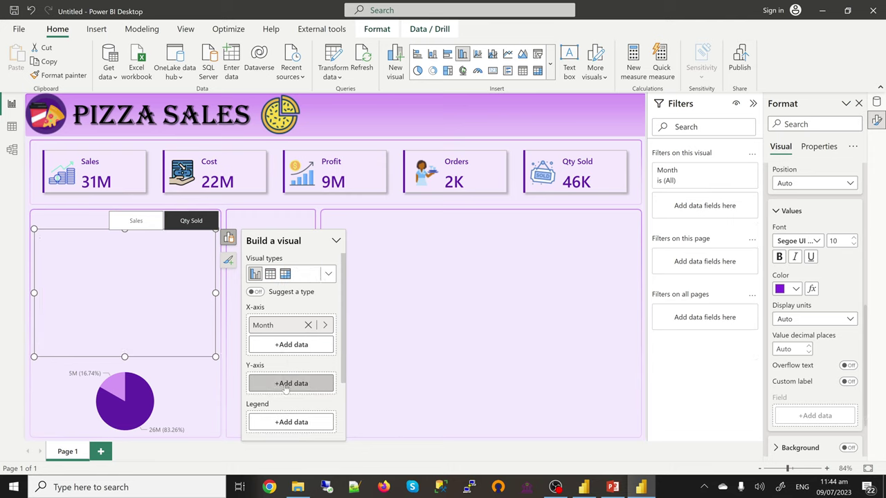
{"action": "left_click", "coordinate": [286, 388]}
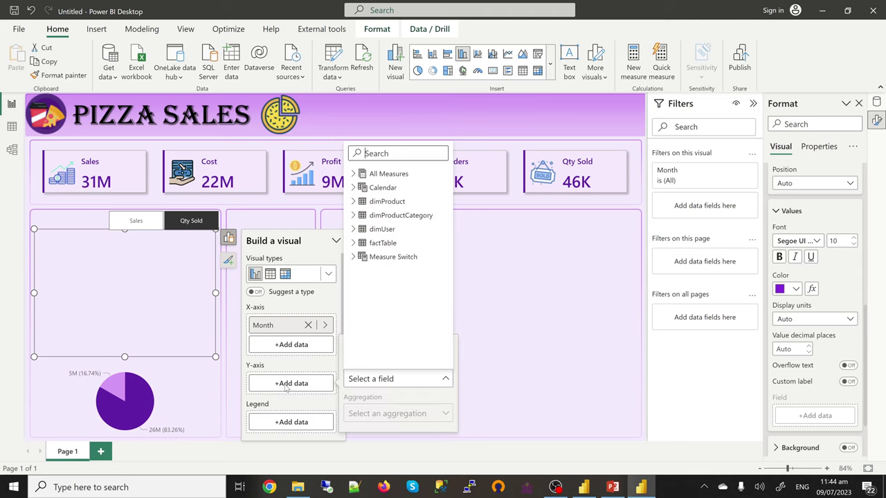
{"action": "left_click", "coordinate": [353, 257]}
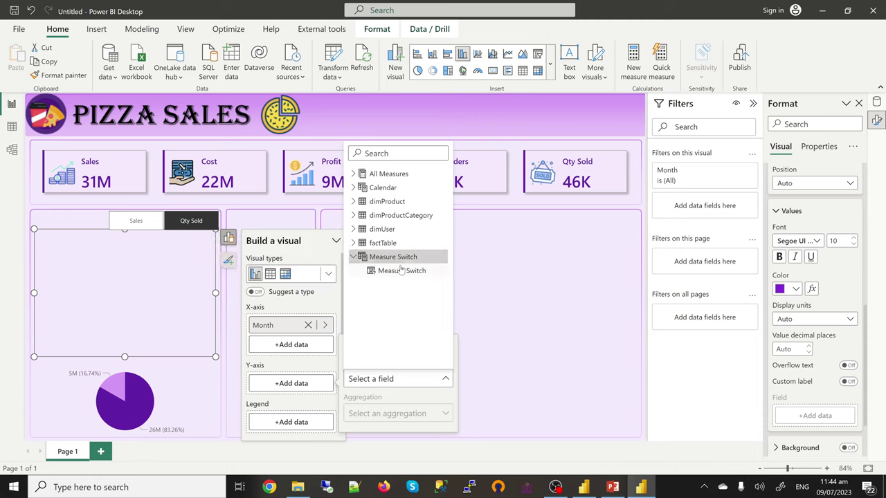
{"action": "left_click", "coordinate": [400, 271]}
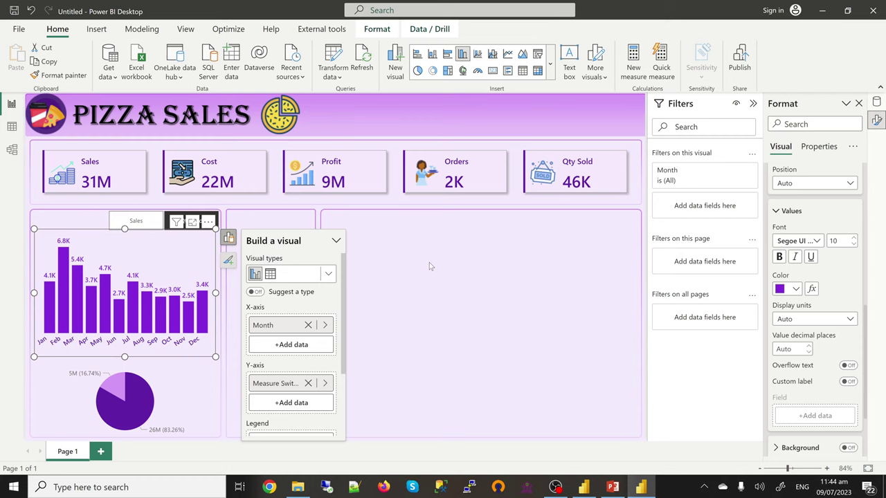
Deselect the chart and pick the Sales tile in the measure slicer.
{"action": "key", "text": "Escape"}
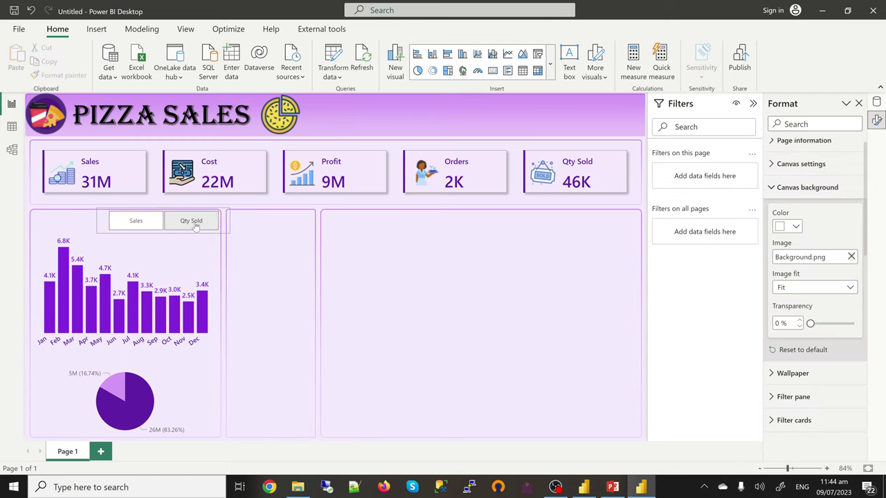
{"action": "left_click", "coordinate": [196, 227]}
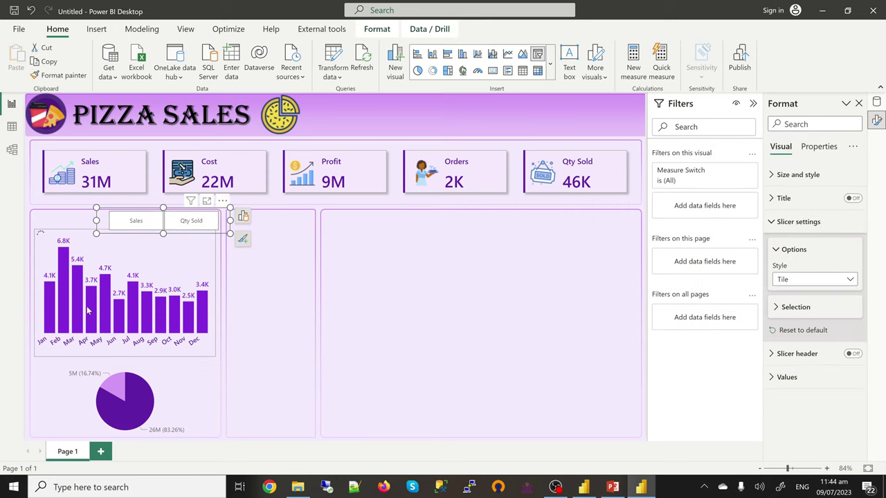
{"action": "left_click", "coordinate": [135, 225]}
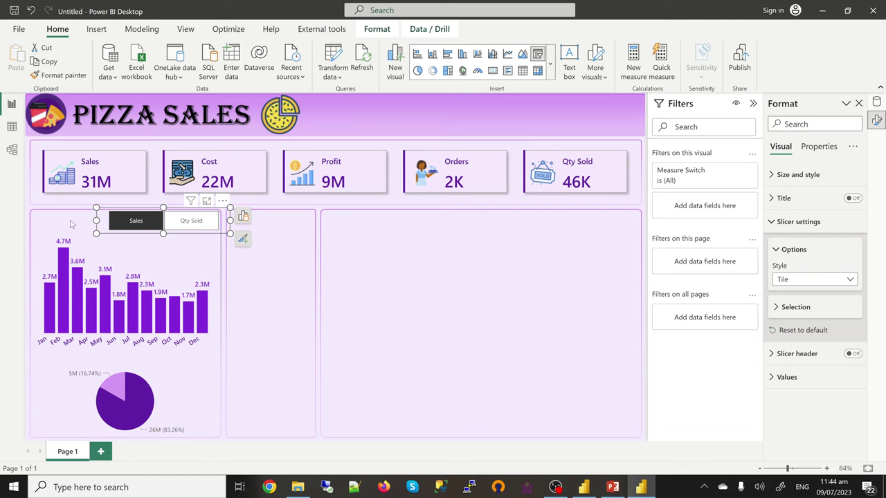
Swap the pie chart's Sales values for Measure Switch, then test the Qty Sold and Sales tiles.
{"action": "left_click", "coordinate": [206, 392]}
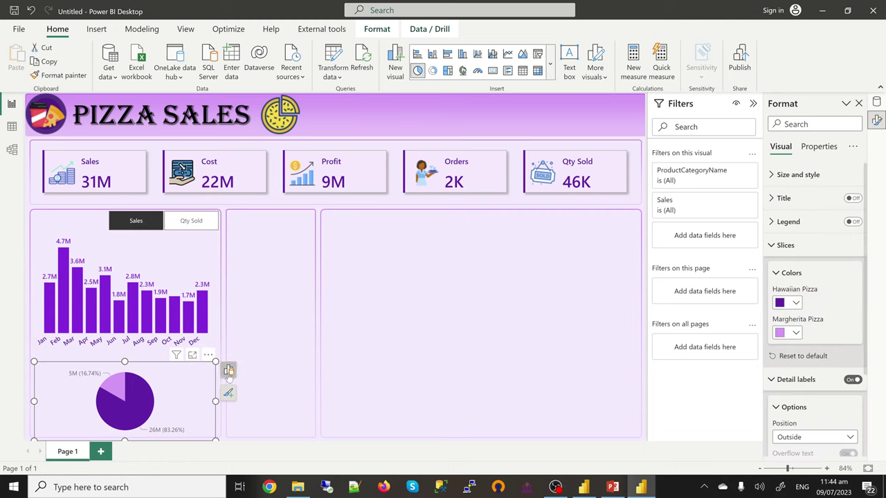
{"action": "left_click", "coordinate": [228, 371]}
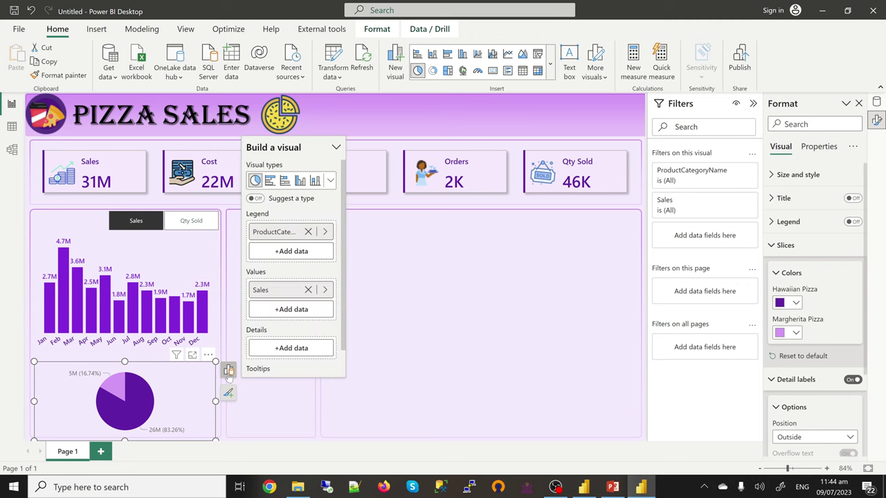
{"action": "left_click", "coordinate": [308, 290]}
{"action": "left_click", "coordinate": [293, 295]}
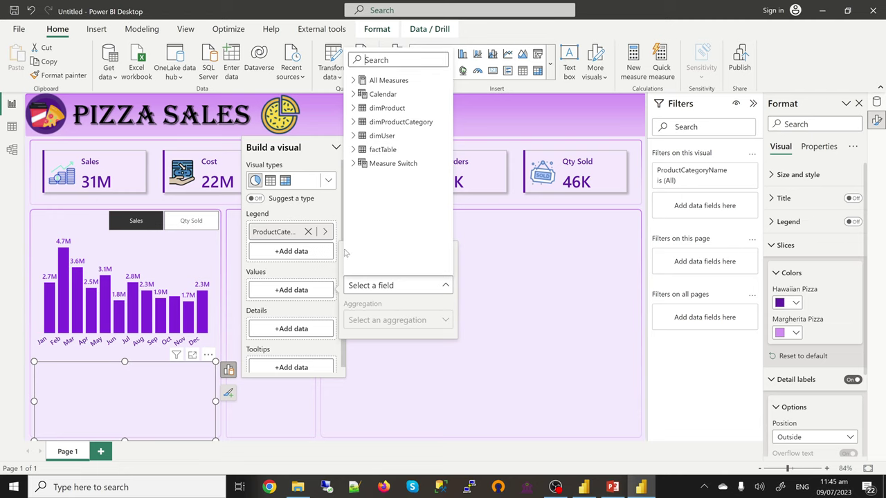
{"action": "left_click", "coordinate": [392, 164]}
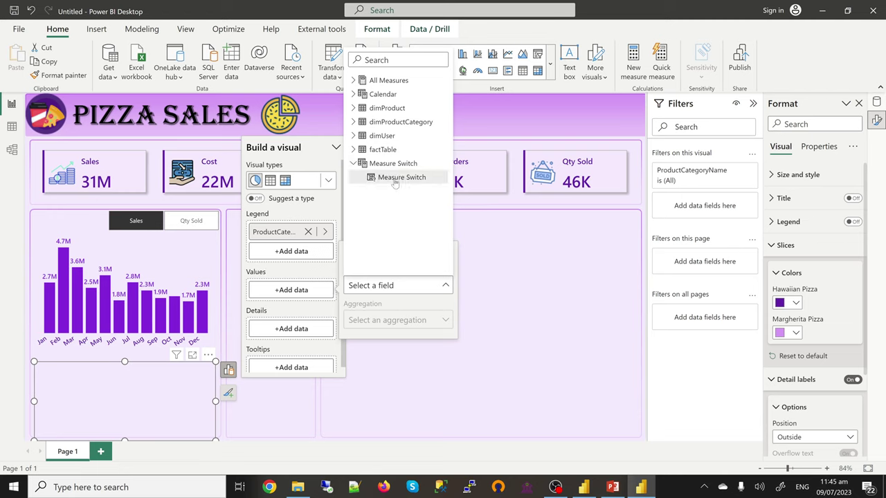
{"action": "left_click", "coordinate": [393, 177]}
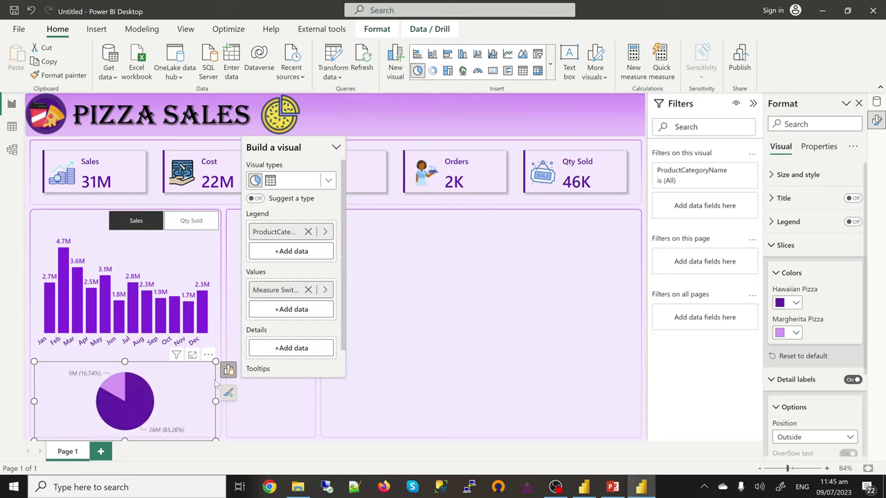
{"action": "left_click", "coordinate": [190, 227]}
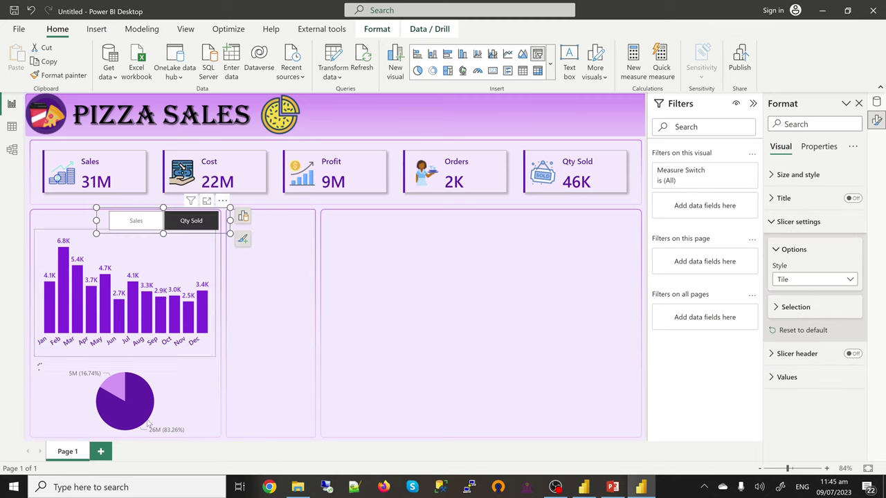
{"action": "left_click", "coordinate": [140, 221]}
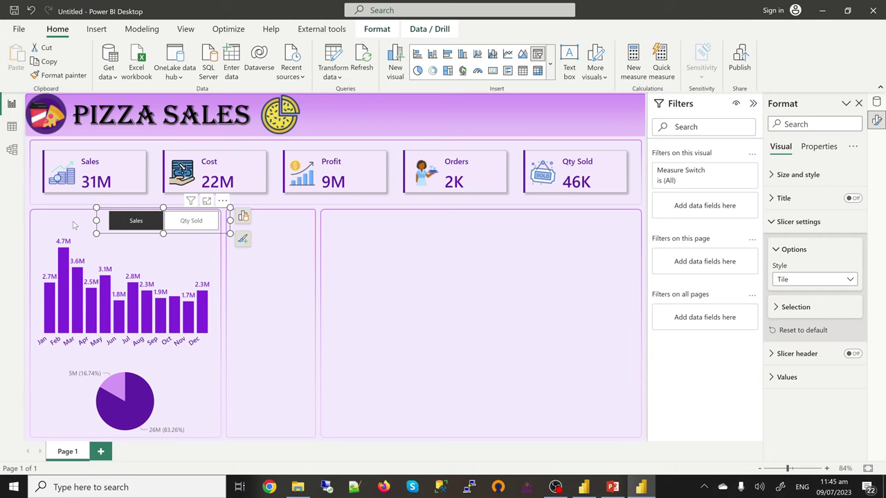
Turn off Multi-select with CTRL and turn on Single select for the Sales/Qty Sold slicer.
{"action": "left_click", "coordinate": [74, 224]}
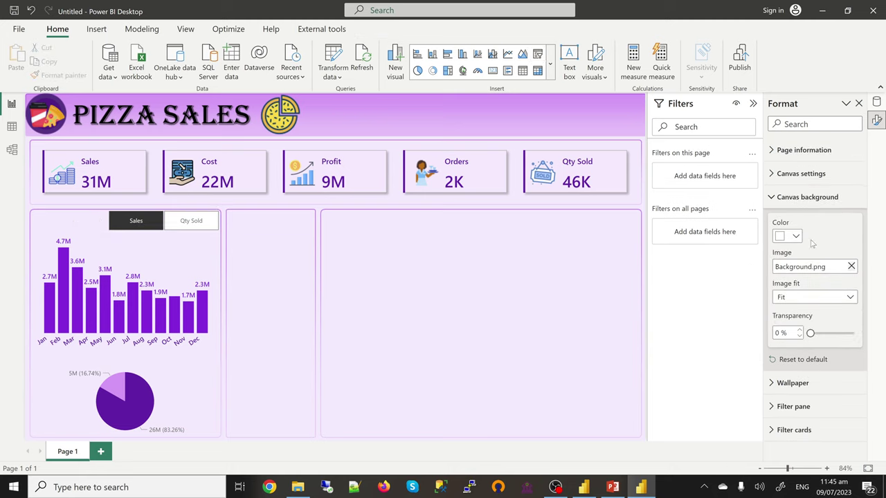
{"action": "left_click", "coordinate": [102, 224]}
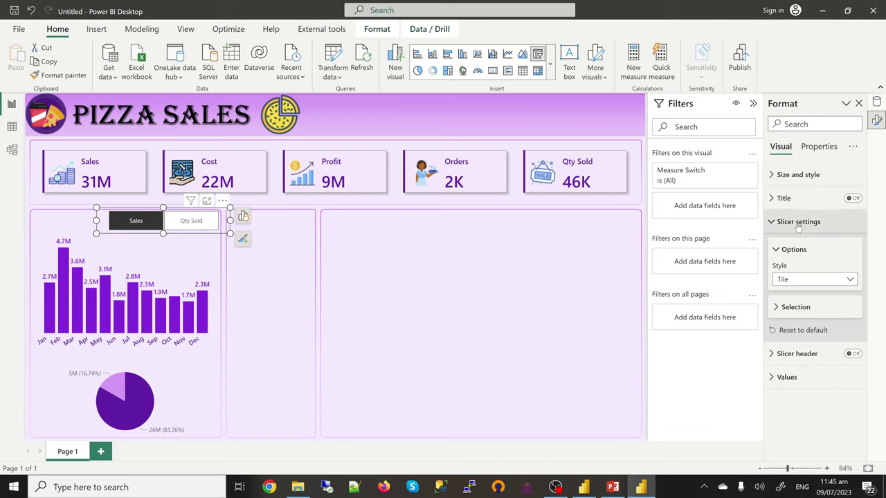
{"action": "left_click", "coordinate": [809, 312]}
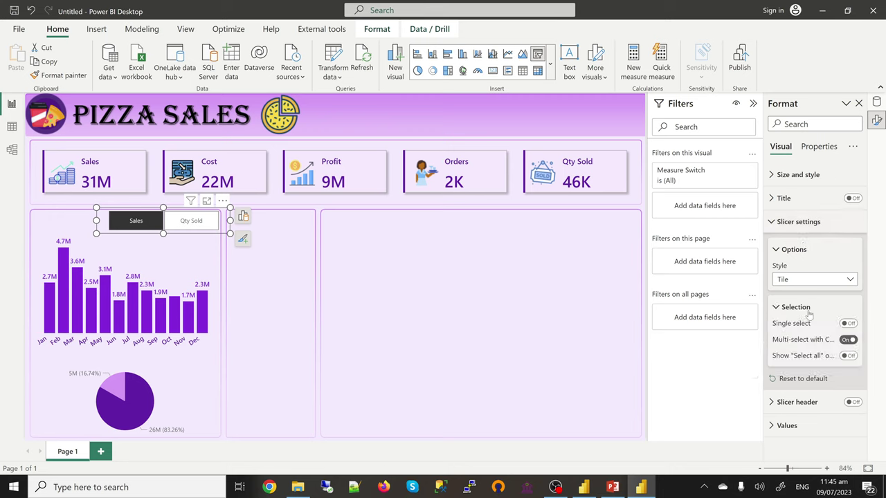
{"action": "left_click", "coordinate": [848, 340]}
{"action": "left_click", "coordinate": [848, 323]}
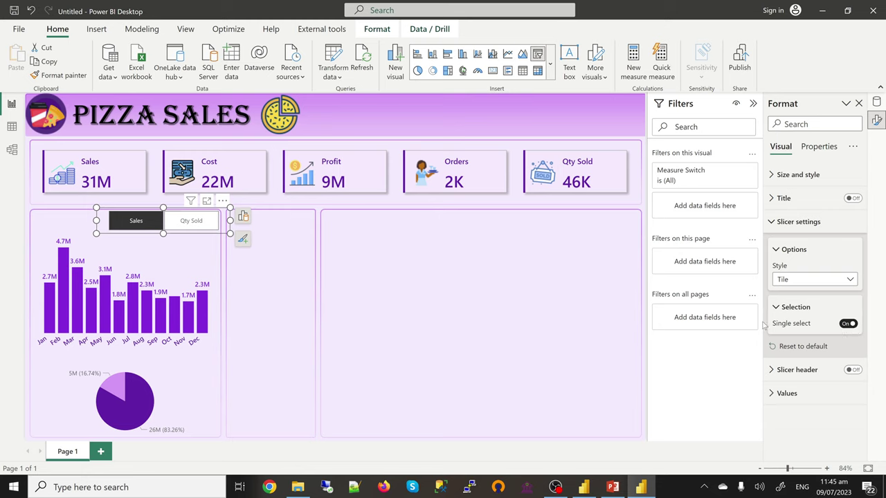
{"action": "left_click", "coordinate": [65, 224]}
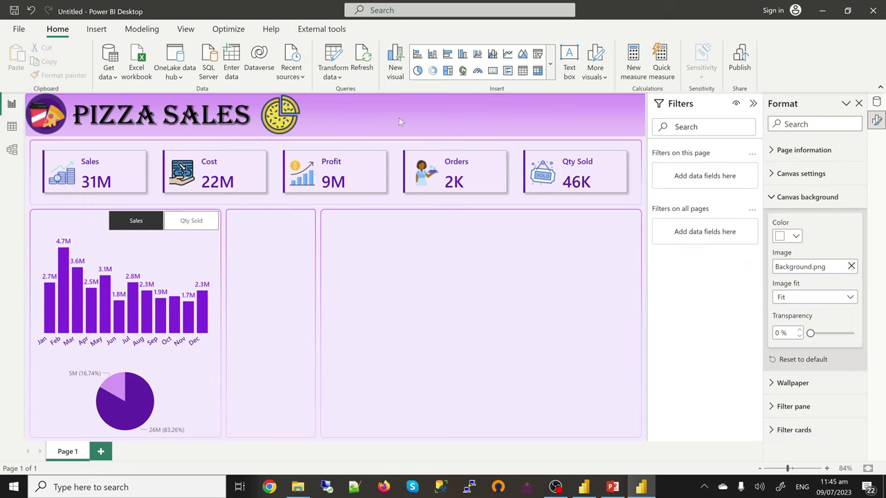
{"action": "left_click", "coordinate": [98, 31]}
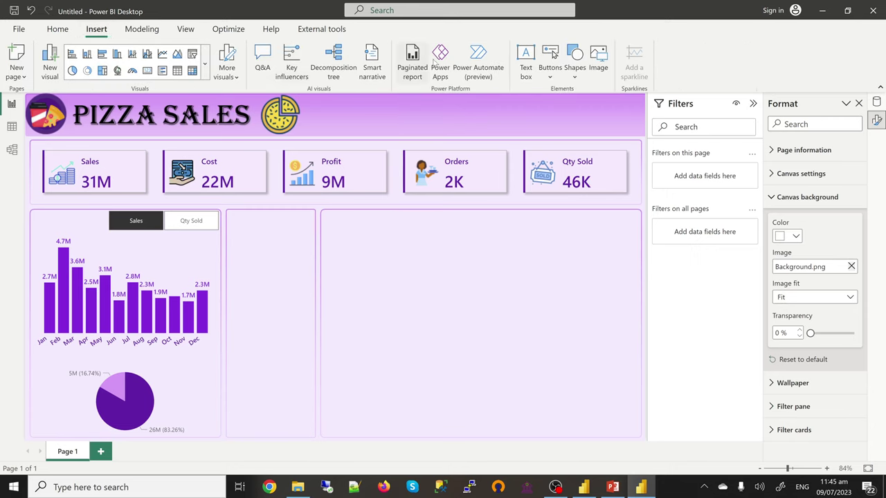
Insert a text box and shrink it into the chart panel's top-left corner.
{"action": "left_click", "coordinate": [526, 72]}
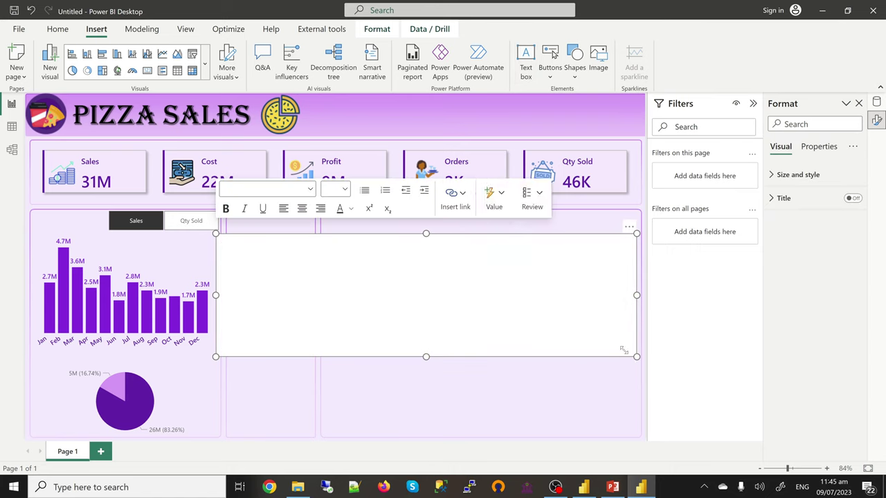
{"action": "left_click_drag", "start_coordinate": [622, 351], "coordinate": [109, 227]}
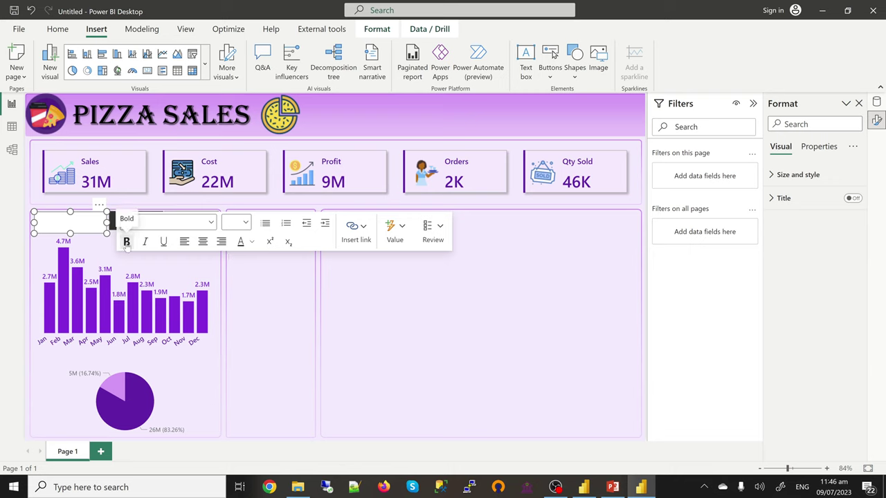
{"action": "left_click", "coordinate": [76, 221]}
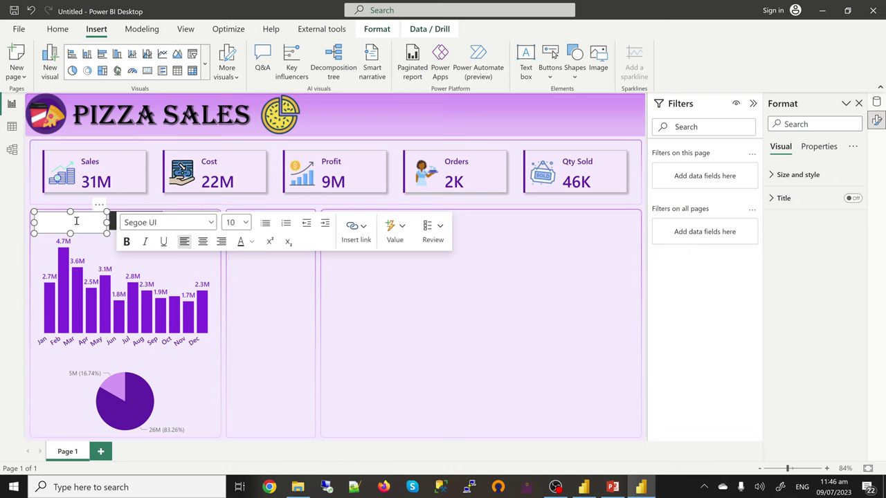
Format the text box in purple Segoe (Bold) with its background turned off.
{"action": "left_click", "coordinate": [211, 222]}
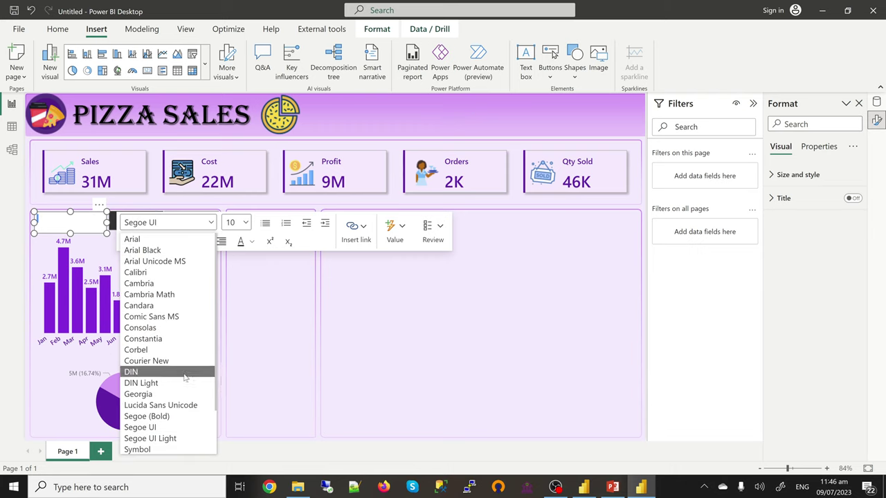
{"action": "scroll", "coordinate": [182, 380], "scroll_direction": "down", "scroll_amount": 1}
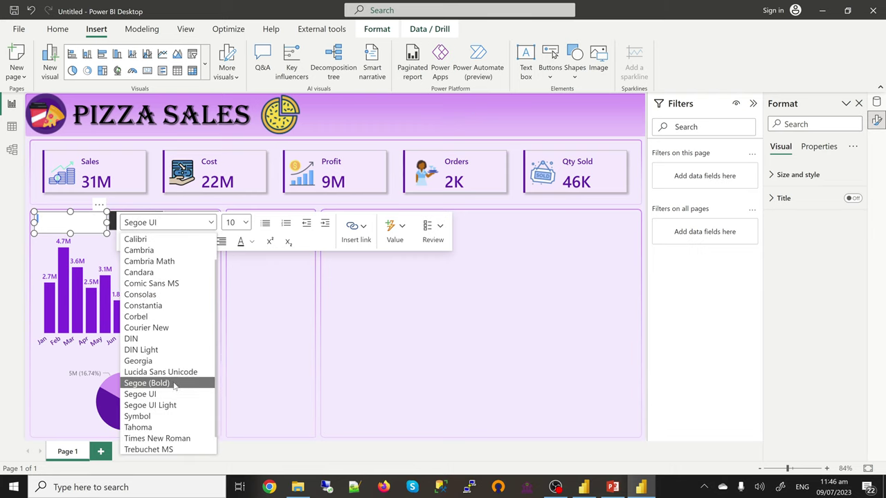
{"action": "left_click", "coordinate": [174, 384]}
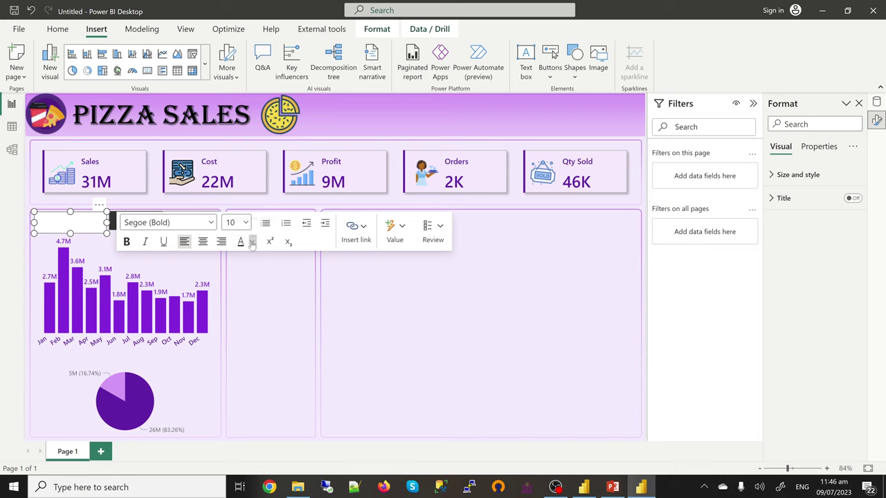
{"action": "left_click", "coordinate": [252, 242]}
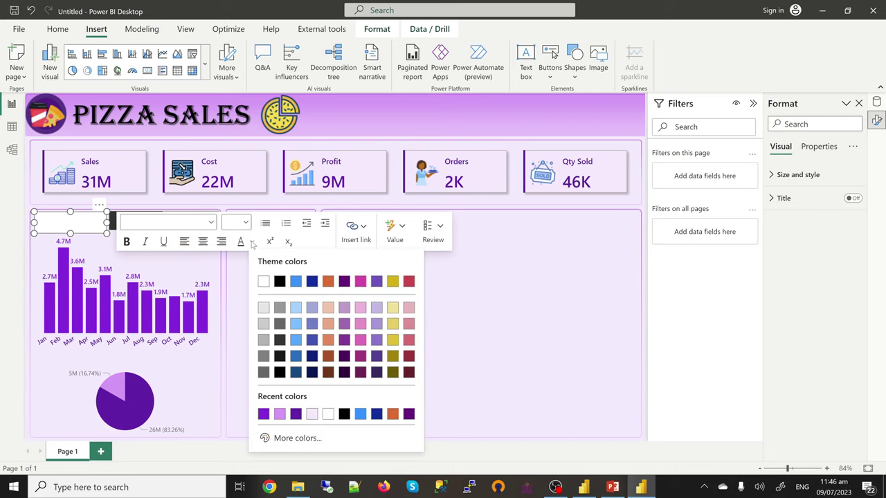
{"action": "left_click", "coordinate": [264, 414]}
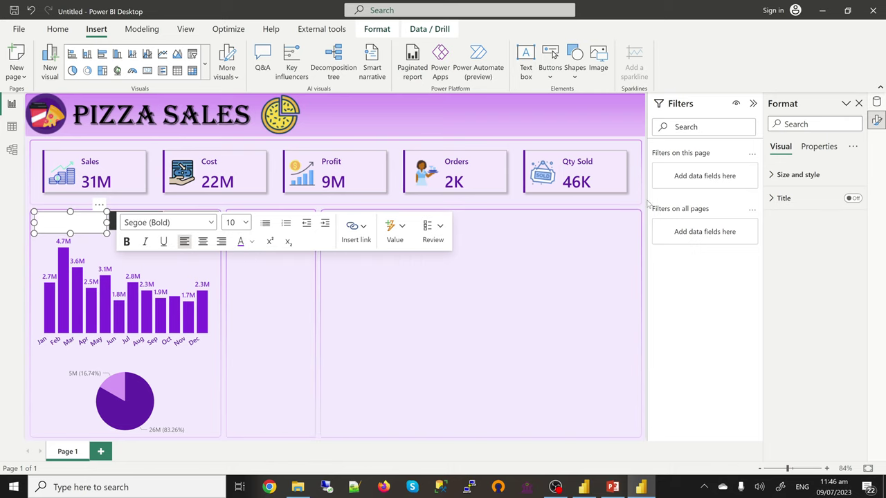
{"action": "left_click", "coordinate": [807, 176]}
{"action": "left_click", "coordinate": [847, 258]}
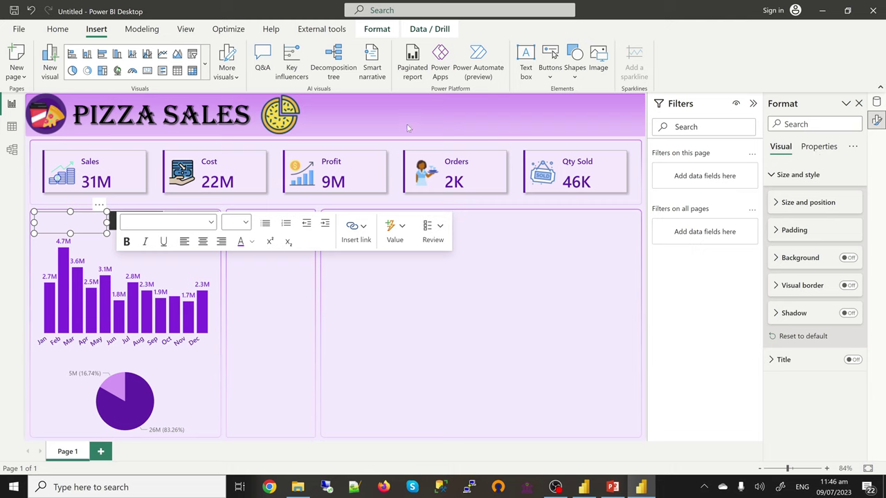
{"action": "key", "text": "Escape"}
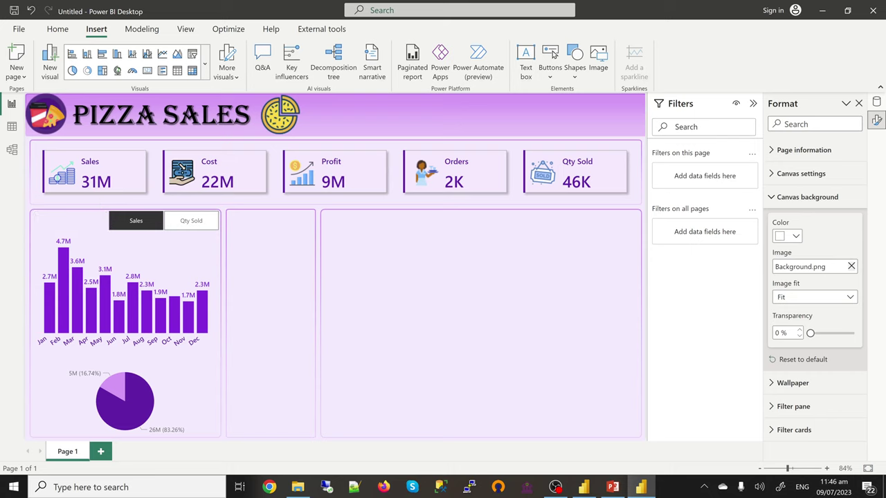
Open the Measure Switch table formula and append "Trend By Sales" to the Sales row.
{"action": "left_click", "coordinate": [877, 103]}
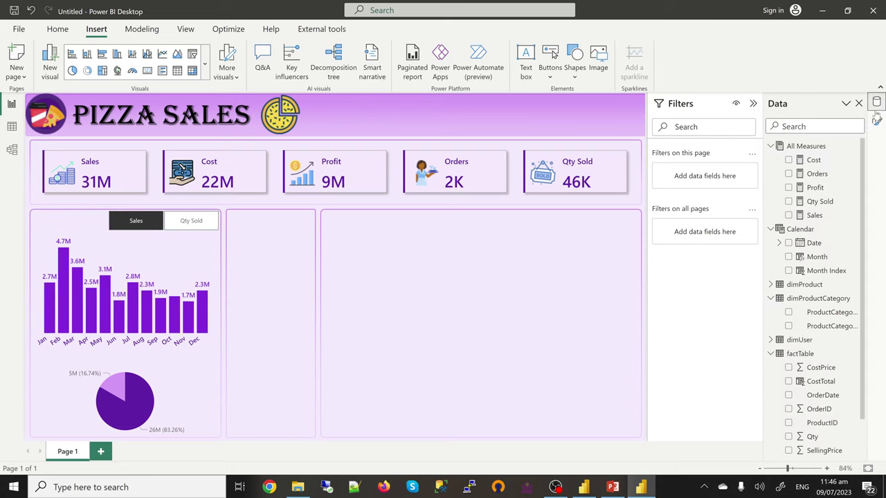
{"action": "left_click", "coordinate": [771, 354]}
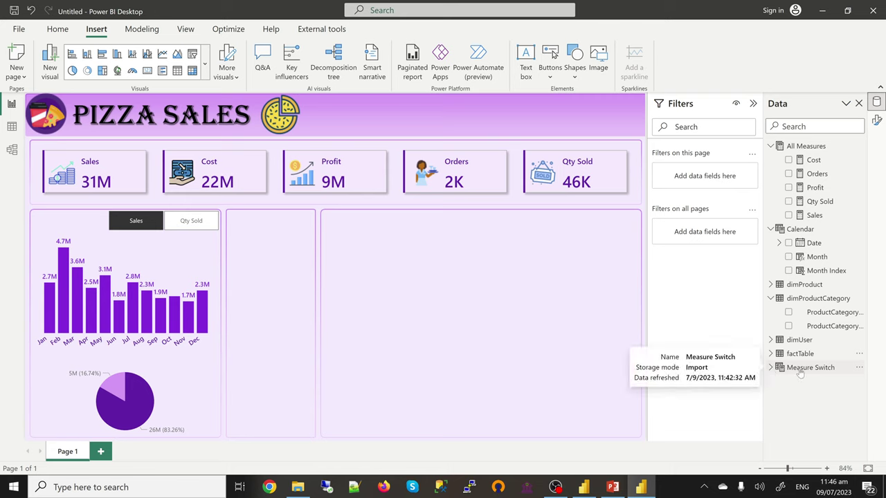
{"action": "left_click", "coordinate": [800, 369]}
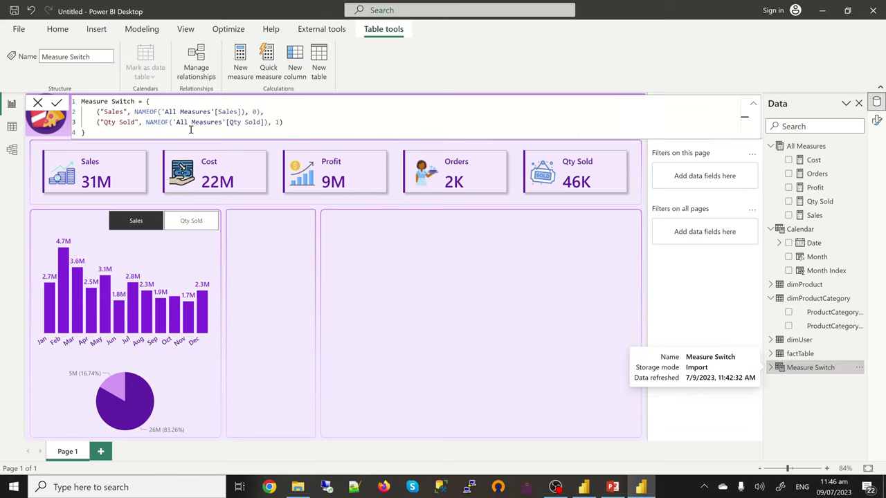
{"action": "left_click", "coordinate": [255, 110]}
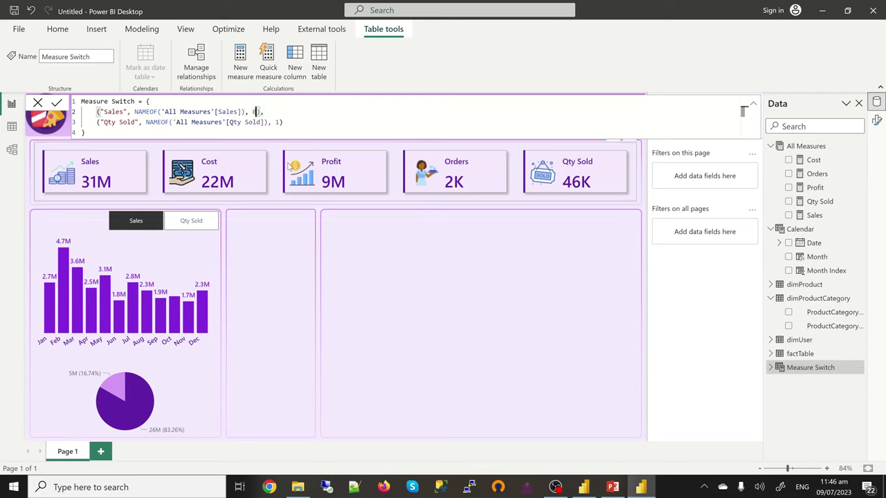
{"action": "type", "text": ","}
{"action": "type", "text": "\""}
{"action": "type", "text": "Trend By Sales"}
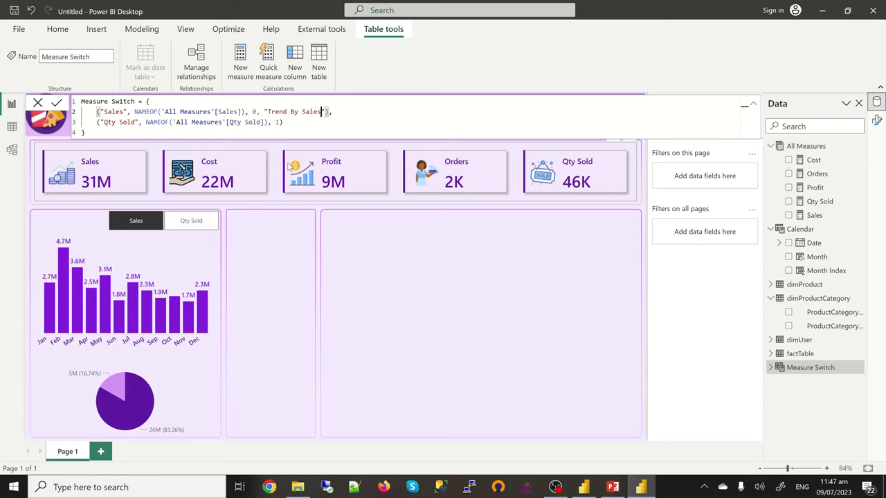
Append "Trend By Qty" to the Qty Sold row, commit the formula, and view the table's data.
{"action": "left_click", "coordinate": [279, 122]}
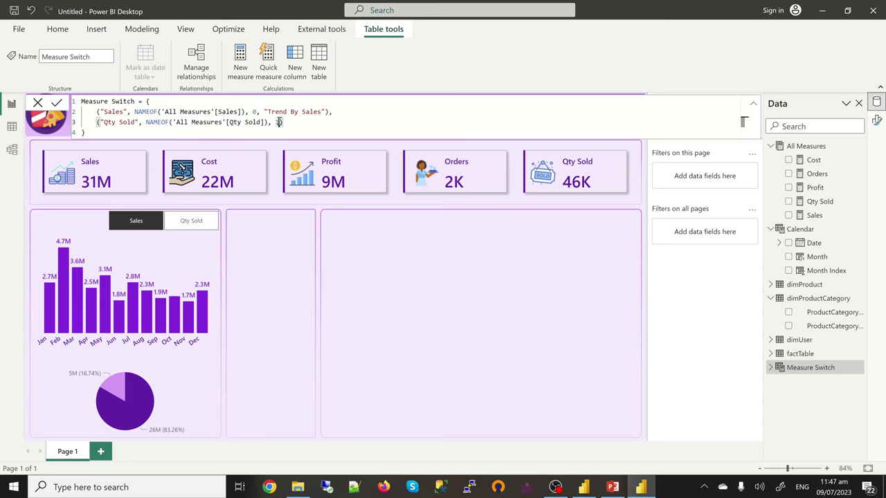
{"action": "type", "text": ", \"\""}
{"action": "key", "text": "Left"}
{"action": "type", "text": "Trend By Qty"}
{"action": "left_click", "coordinate": [278, 122]}
{"action": "key", "text": "Return"}
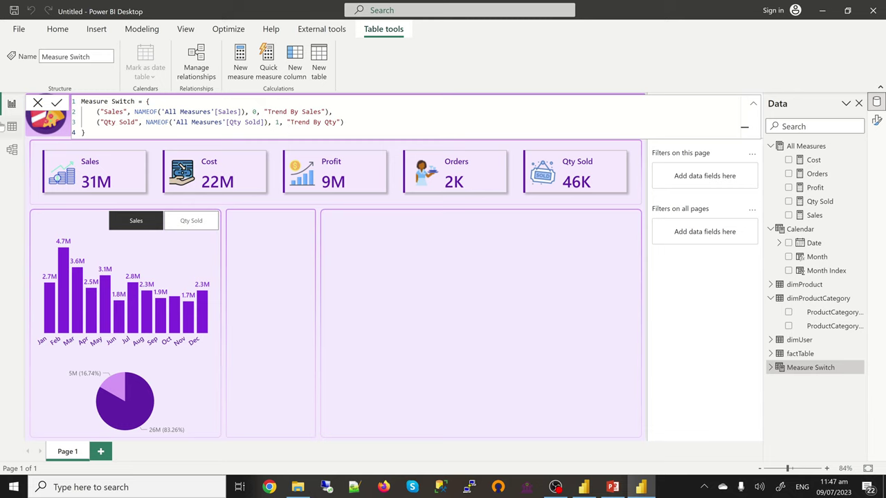
{"action": "left_click", "coordinate": [9, 128]}
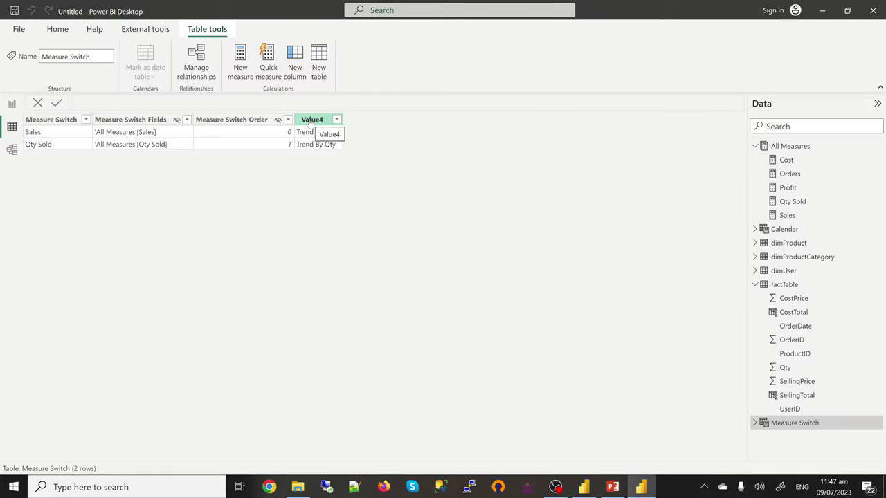
Rename the Value4 column to Name and switch back to Report view.
{"action": "double_click", "coordinate": [311, 123]}
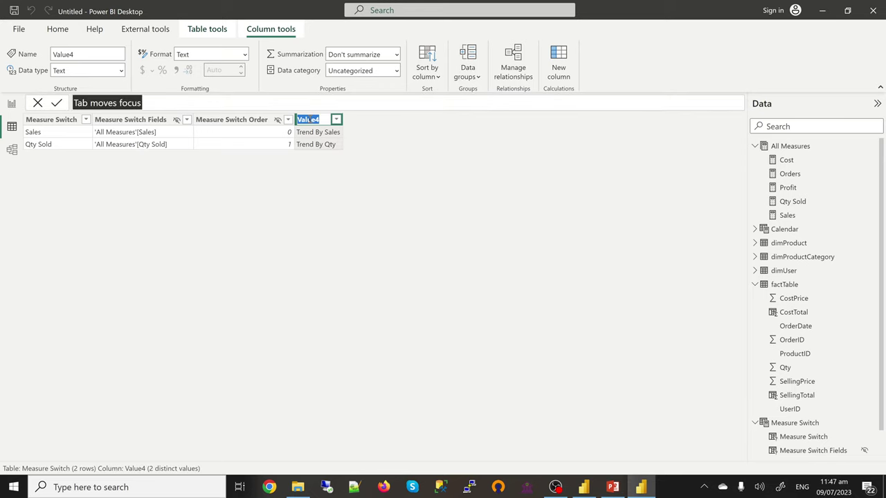
{"action": "type", "text": "Name"}
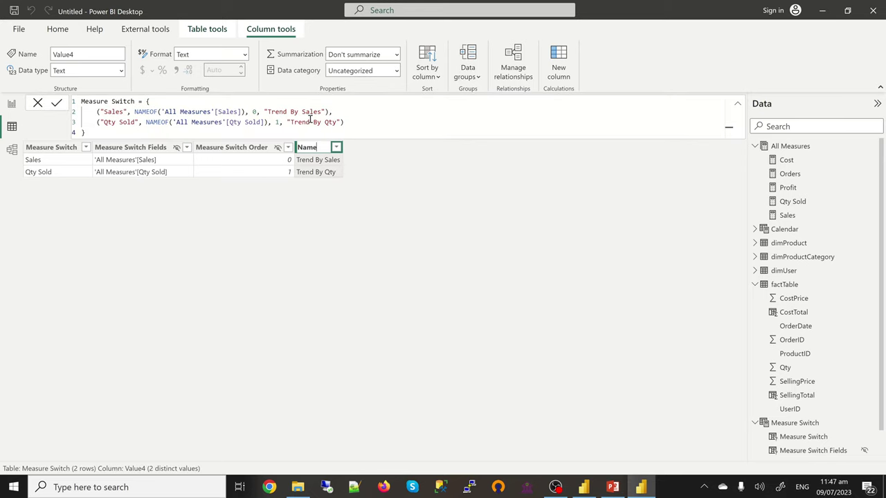
{"action": "key", "text": "Escape"}
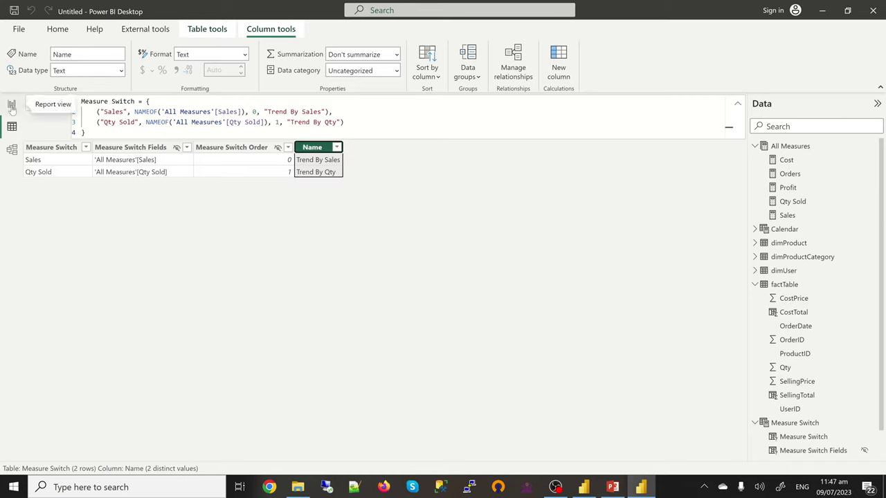
{"action": "left_click", "coordinate": [11, 104]}
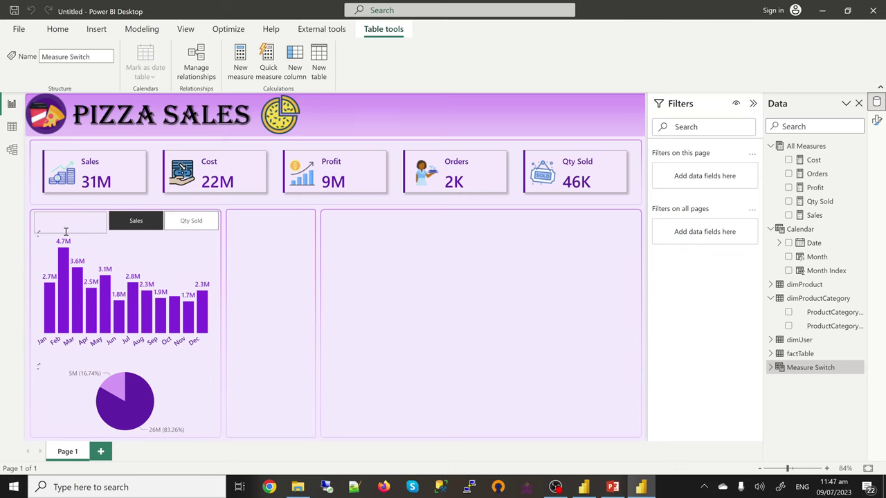
Select the empty text box above the chart and start a new measure in All Measures.
{"action": "left_click", "coordinate": [87, 233]}
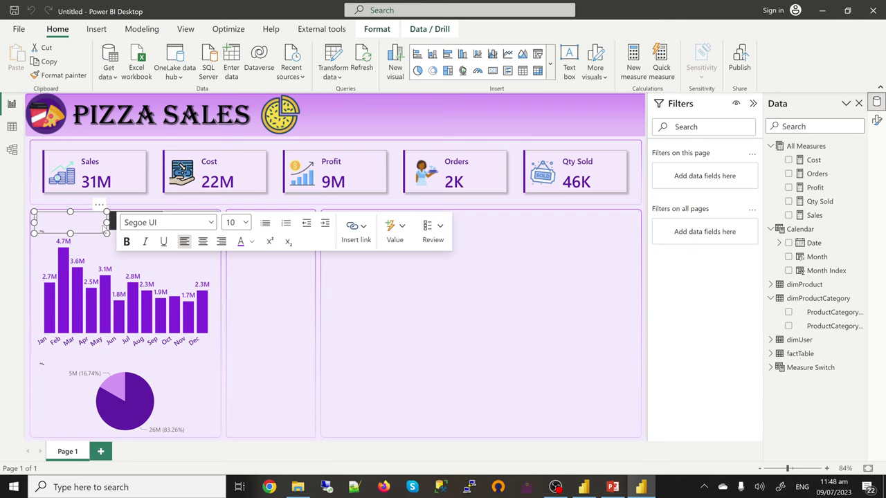
{"action": "left_click", "coordinate": [876, 121]}
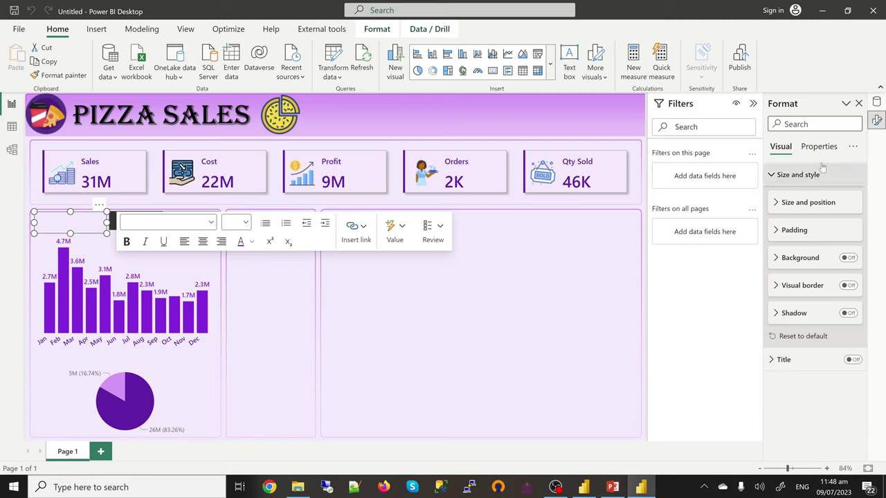
{"action": "left_click", "coordinate": [877, 102]}
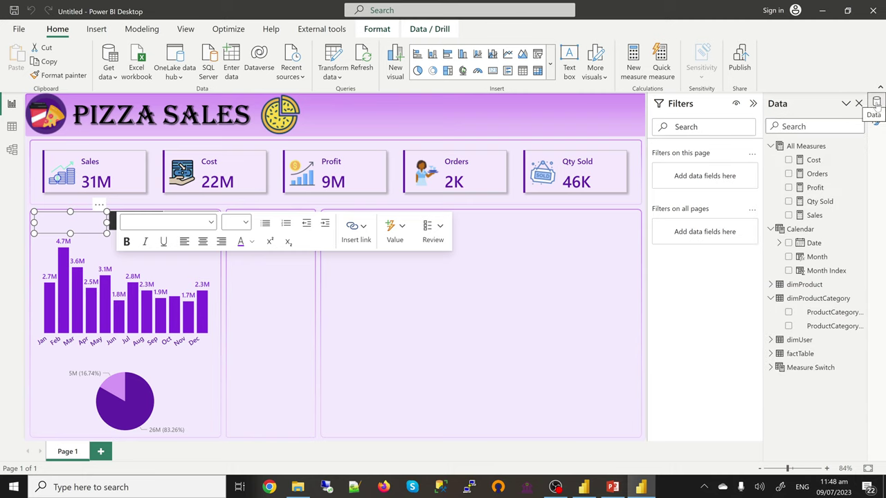
{"action": "left_click", "coordinate": [859, 150]}
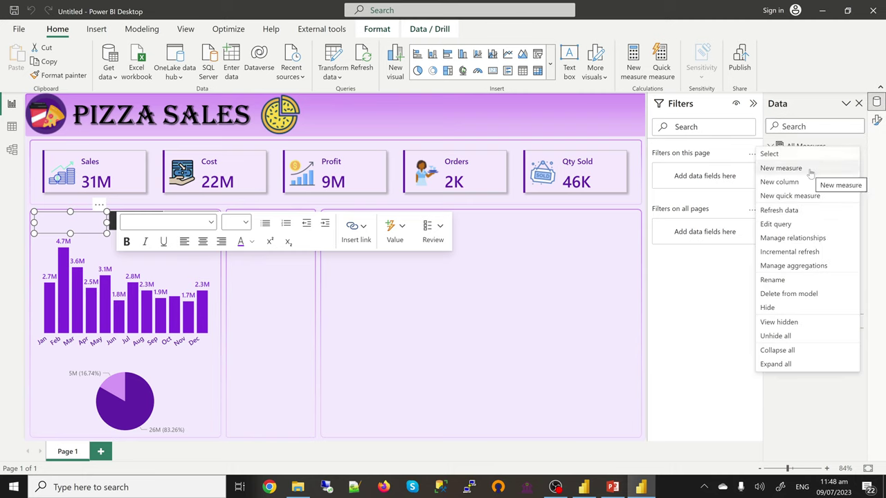
{"action": "key", "text": "Escape"}
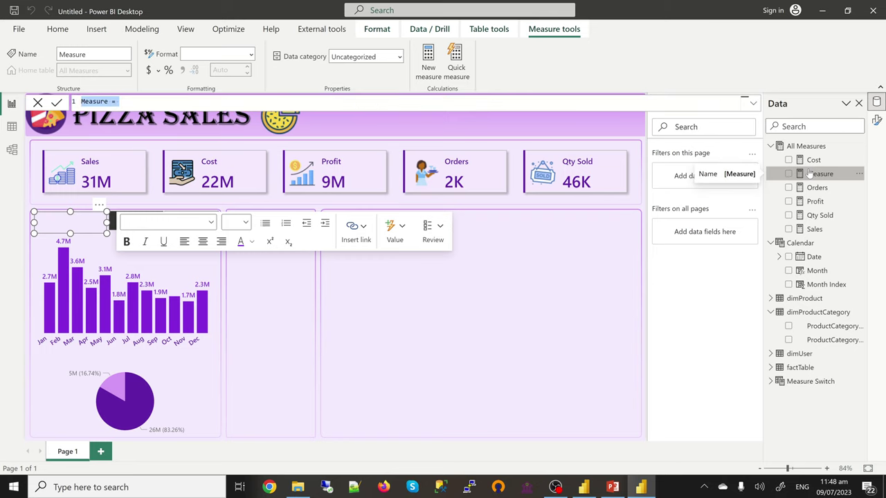
Enter Title = "Trend By " & SELECTEDVALUE('Measure Switch'[Name]) and commit the measure.
{"action": "type", "text": "Title ="}
{"action": "type", "text": "\"Tr"}
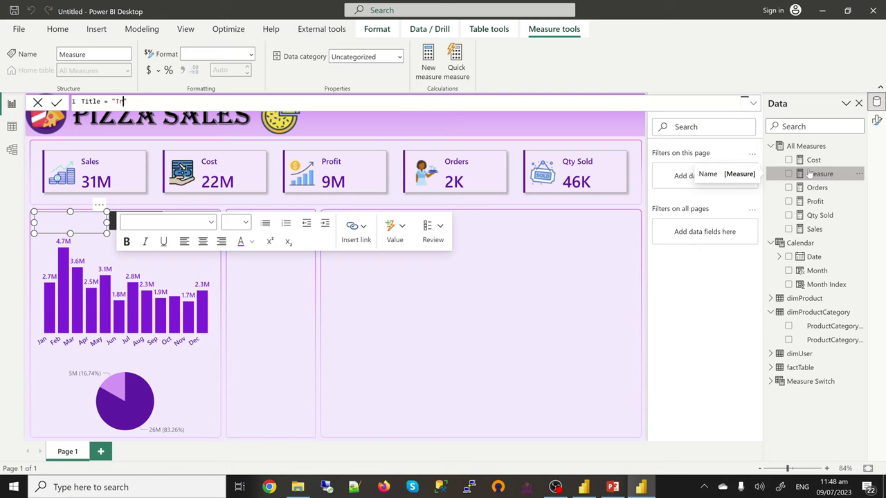
{"action": "type", "text": "end By \" & sele"}
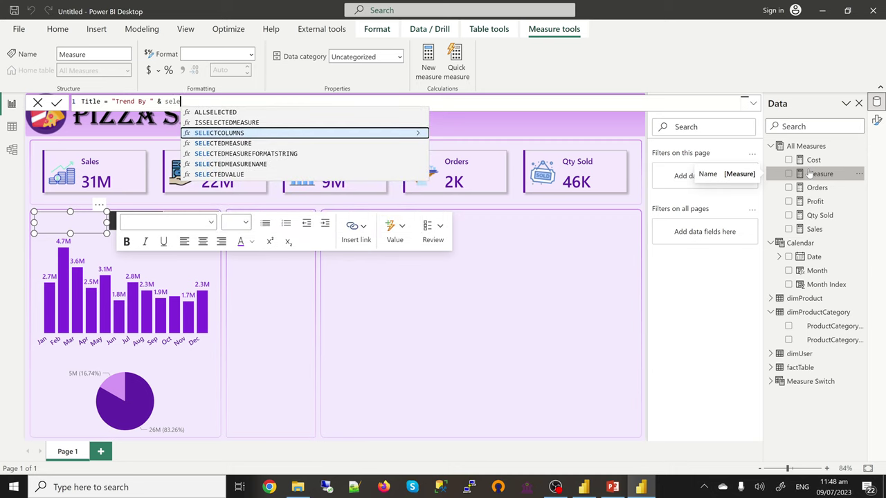
{"action": "key", "text": "Down"}
{"action": "key", "text": "Down"}
{"action": "key", "text": "Down"}
{"action": "key", "text": "Down"}
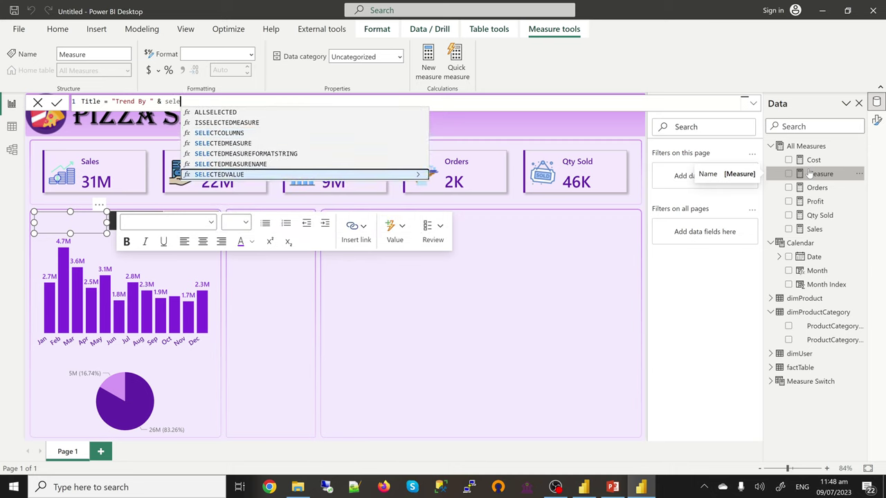
{"action": "key", "text": "Tab"}
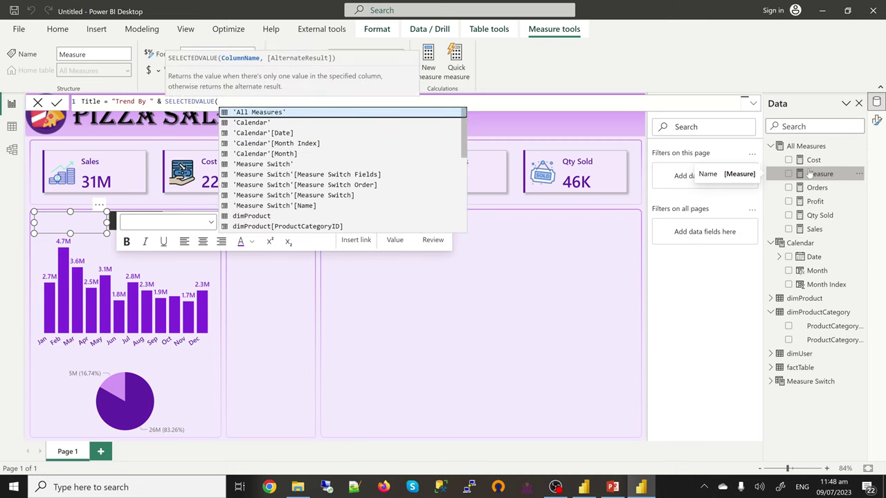
{"action": "type", "text": "mea"}
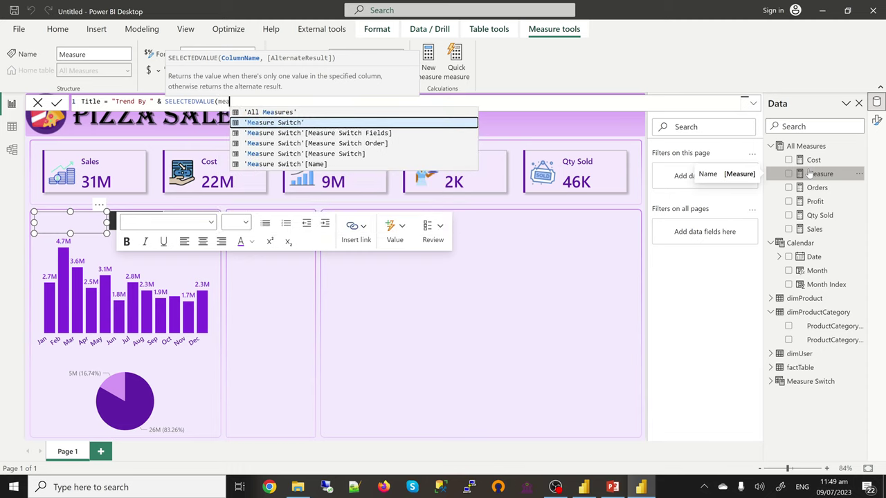
{"action": "key", "text": "Down"}
{"action": "key", "text": "Down"}
{"action": "key", "text": "Down"}
{"action": "key", "text": "Down"}
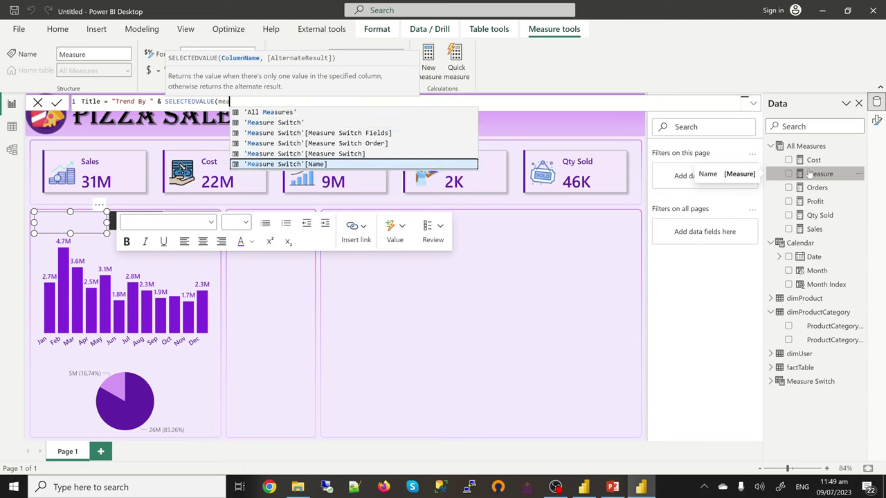
{"action": "key", "text": "Tab"}
{"action": "type", "text": ")"}
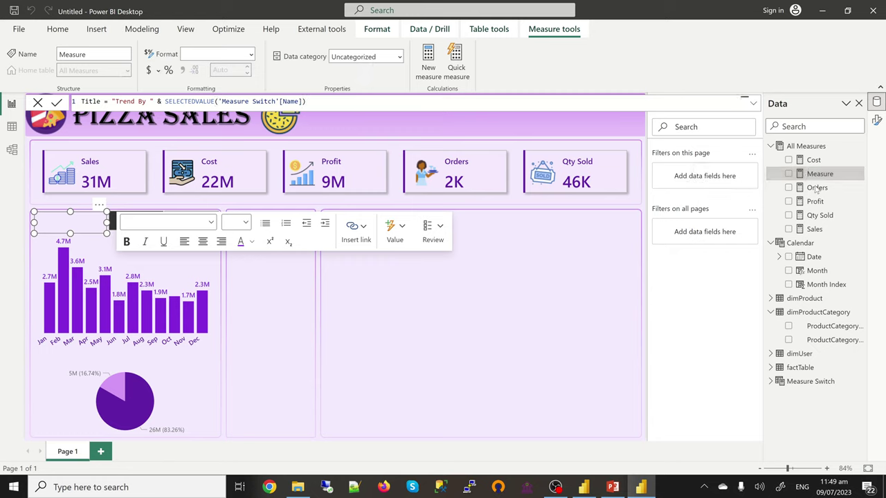
{"action": "key", "text": "Return"}
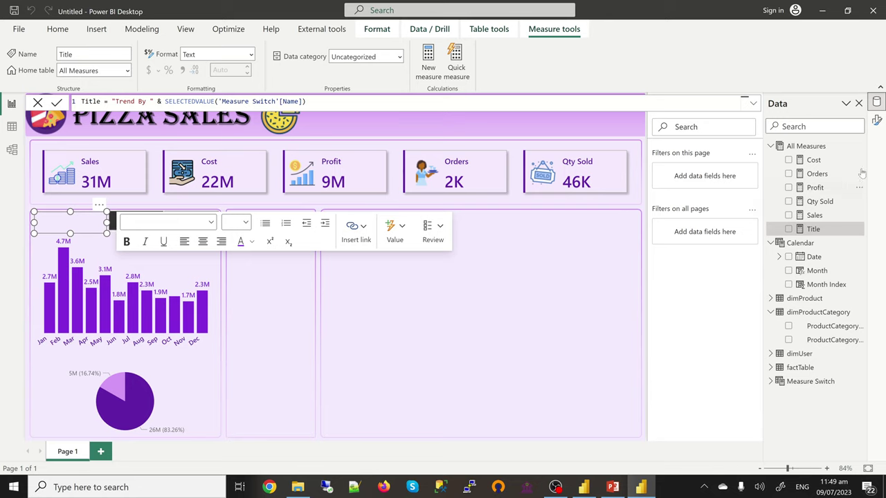
Turn on the box's title and drive its text from the All Measures > Title field value.
{"action": "left_click", "coordinate": [875, 119]}
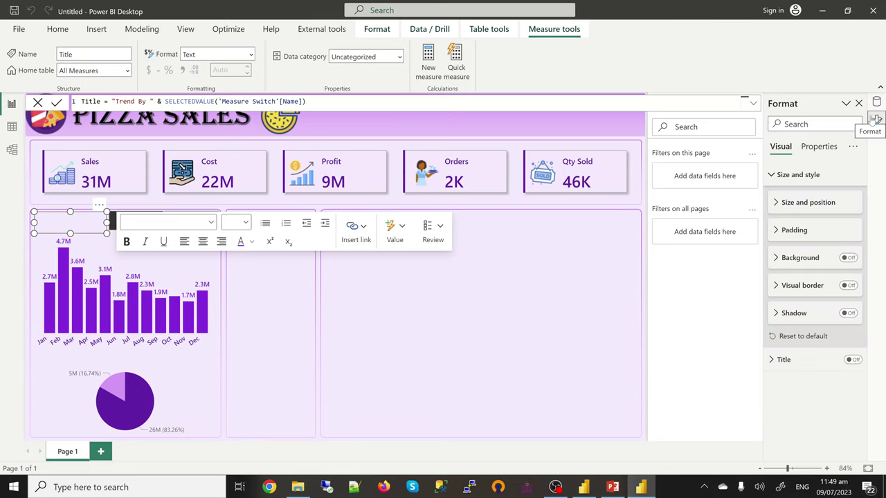
{"action": "left_click", "coordinate": [792, 175]}
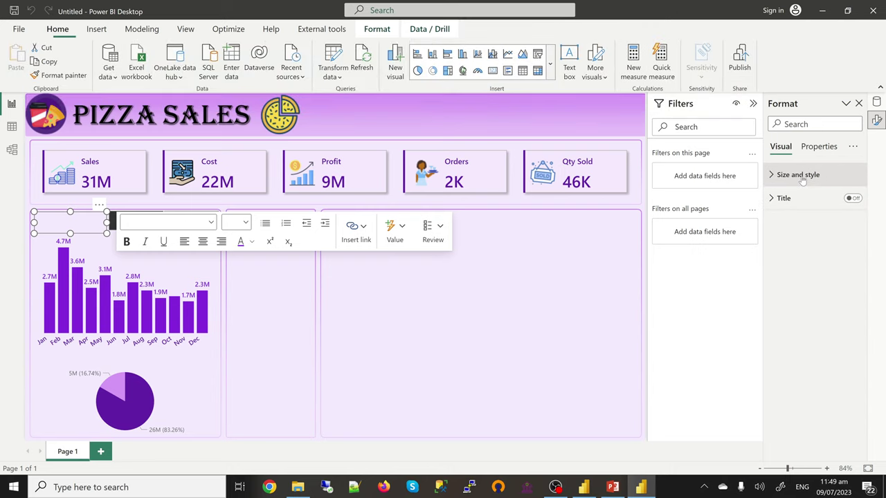
{"action": "left_click", "coordinate": [852, 198]}
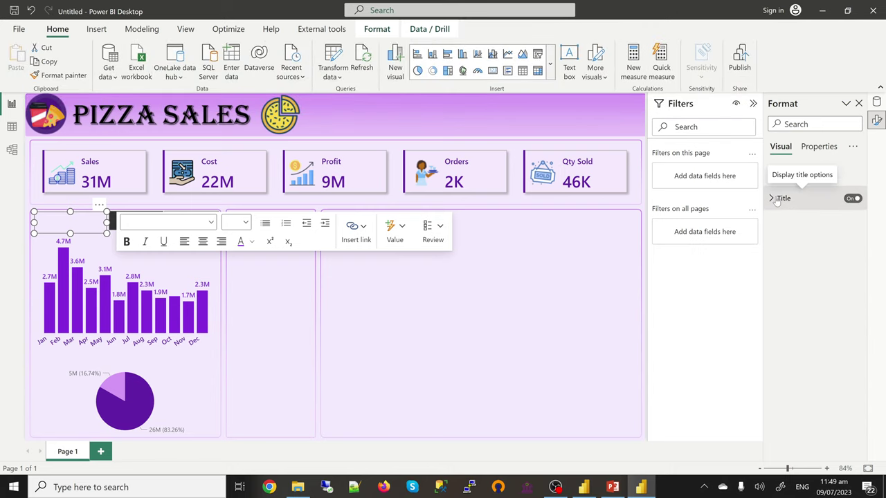
{"action": "left_click", "coordinate": [777, 199]}
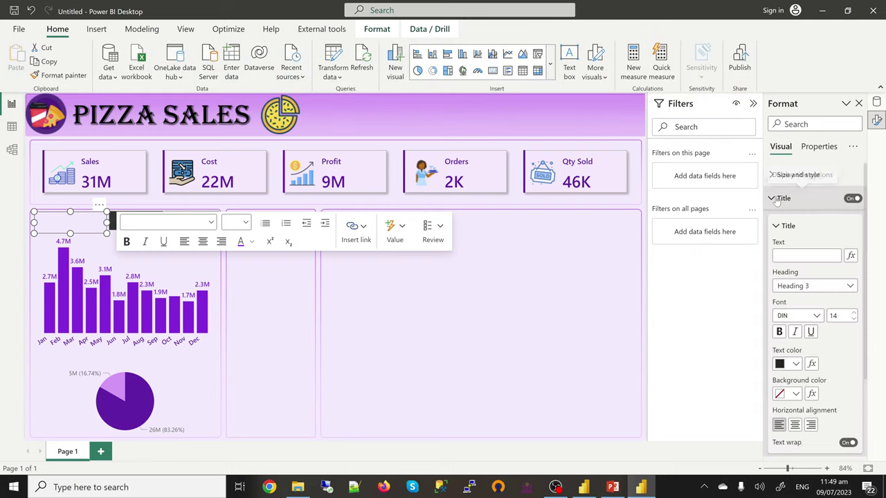
{"action": "left_click", "coordinate": [851, 256]}
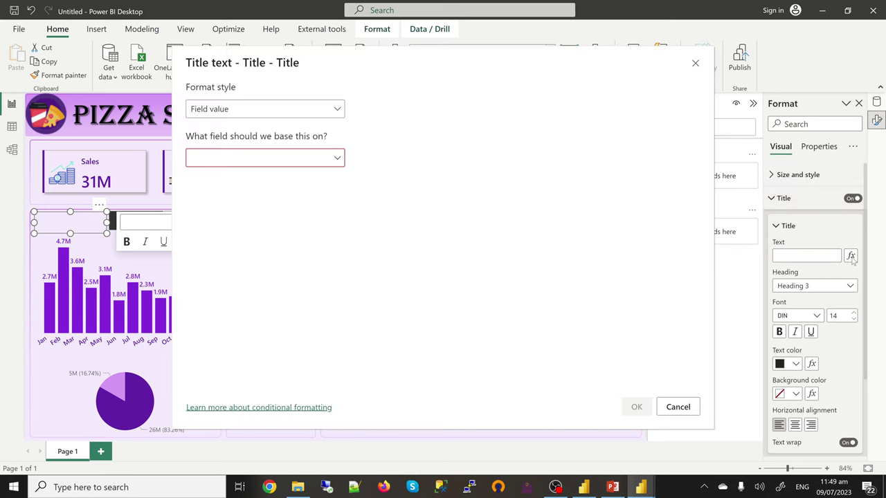
{"action": "left_click", "coordinate": [228, 158]}
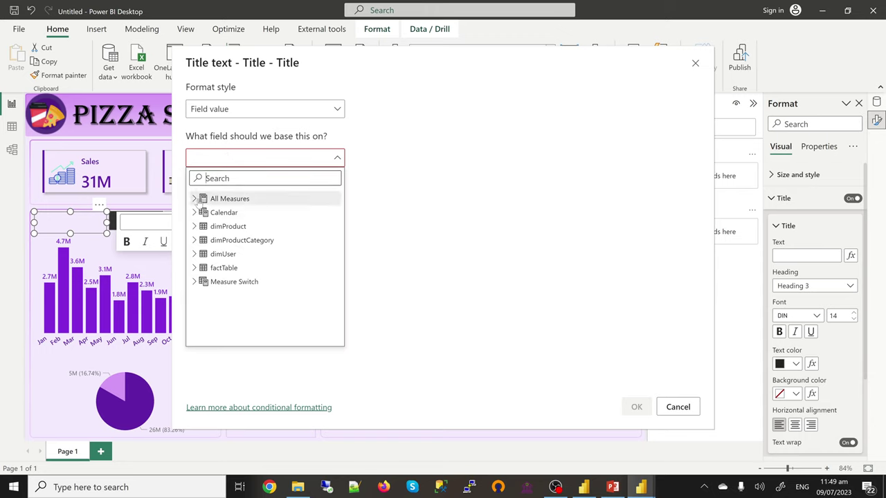
{"action": "left_click", "coordinate": [200, 199]}
{"action": "left_click", "coordinate": [228, 282]}
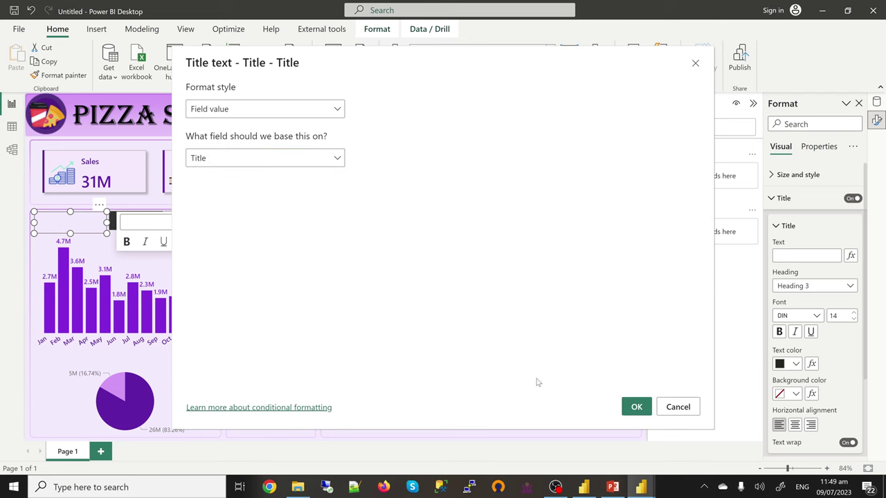
{"action": "left_click", "coordinate": [634, 406]}
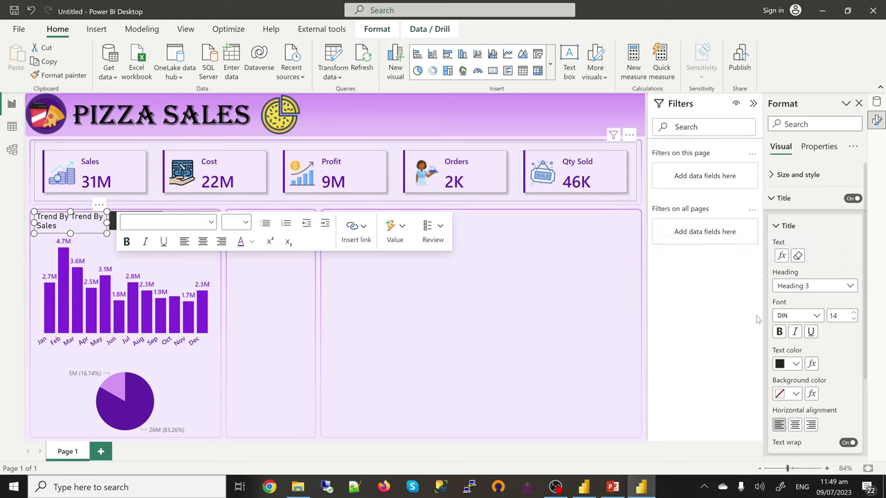
{"action": "left_click", "coordinate": [876, 102]}
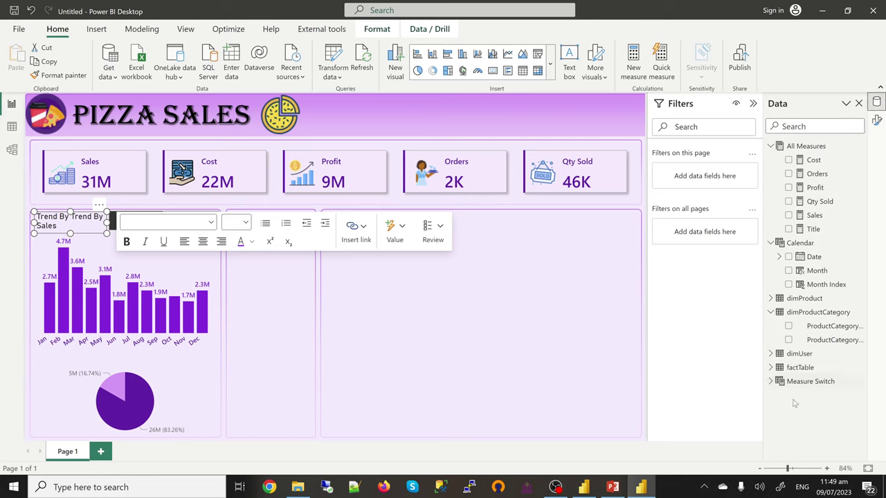
{"action": "left_click", "coordinate": [816, 384]}
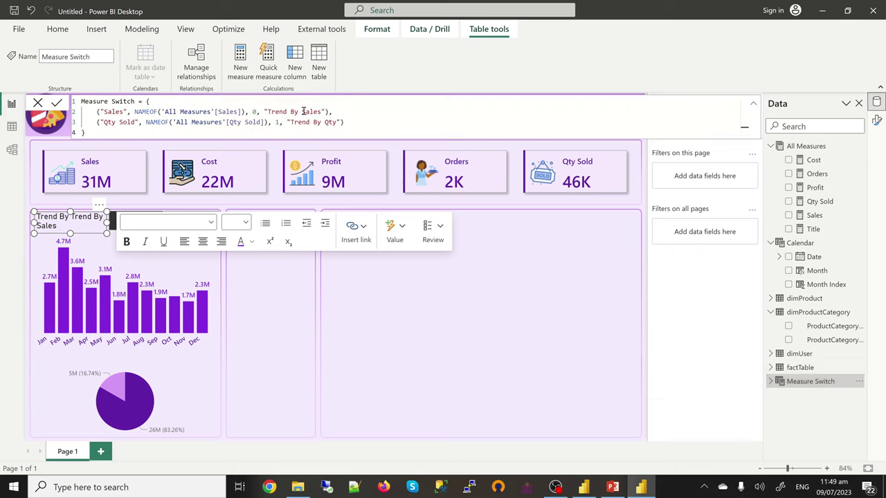
Delete the extra 'Trend By ' from both Measure Switch labels, then select Qty Sold in the slicer.
{"action": "left_click_drag", "start_coordinate": [303, 112], "coordinate": [268, 112]}
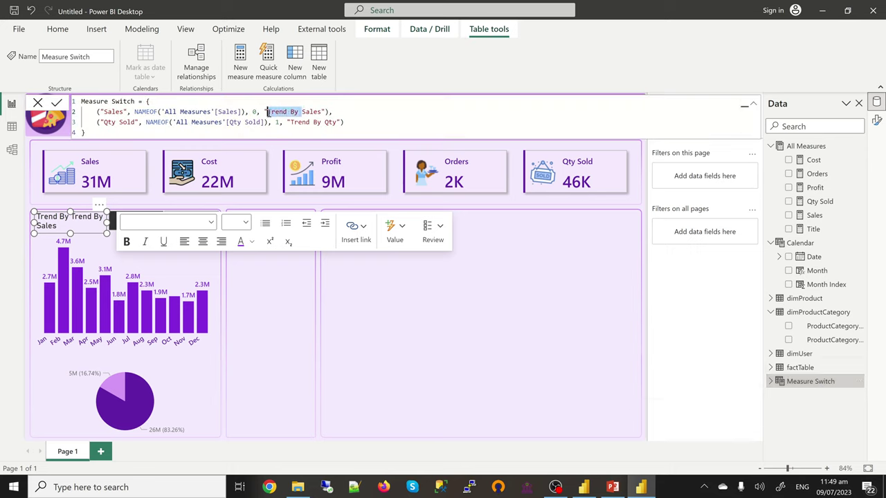
{"action": "key", "text": "BackSpace"}
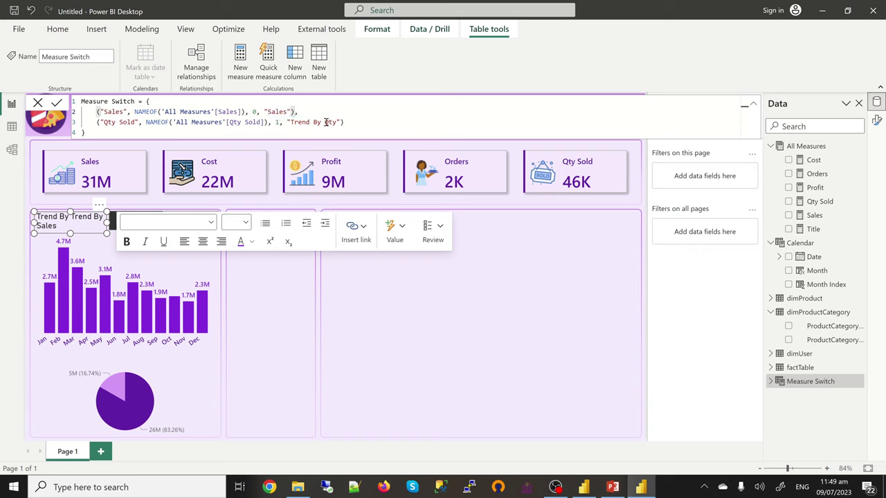
{"action": "left_click_drag", "start_coordinate": [322, 121], "coordinate": [289, 122]}
{"action": "key", "text": "BackSpace"}
{"action": "left_click", "coordinate": [298, 290]}
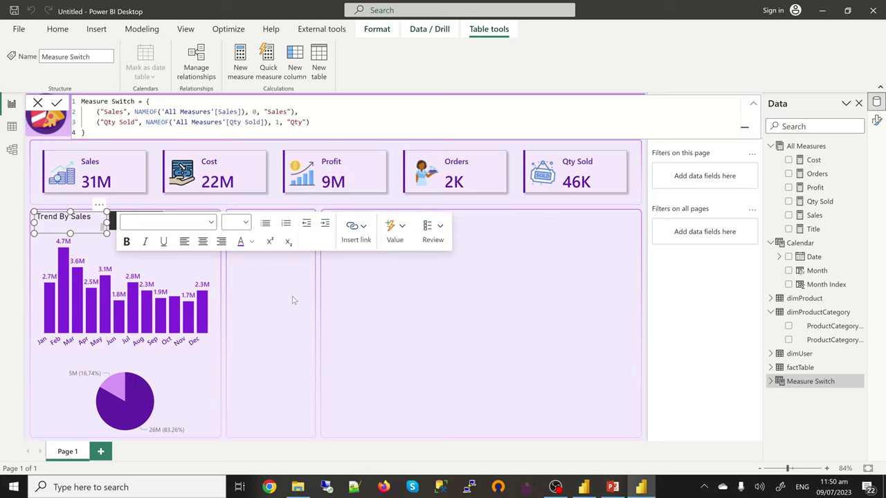
{"action": "left_click", "coordinate": [258, 290]}
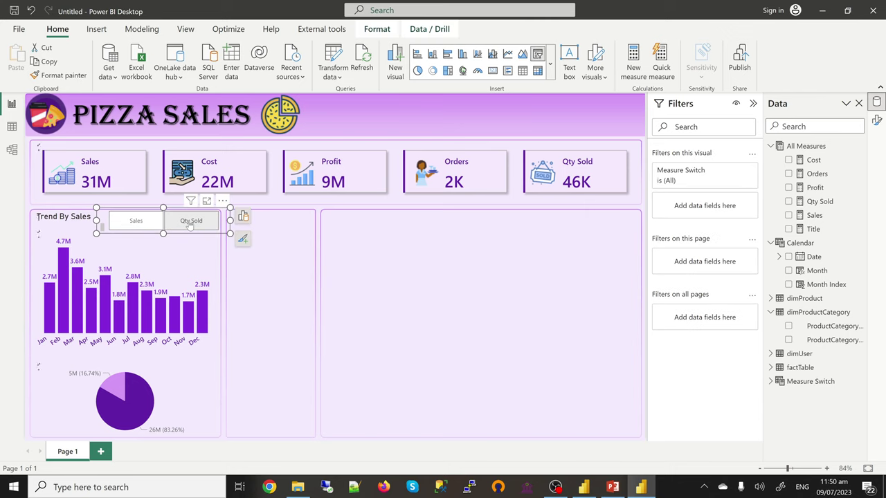
{"action": "left_click", "coordinate": [190, 223]}
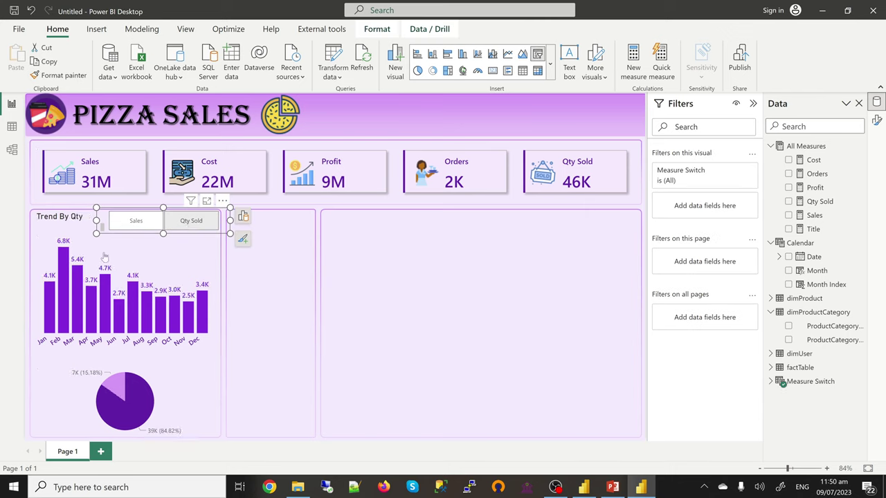
{"action": "left_click", "coordinate": [287, 324]}
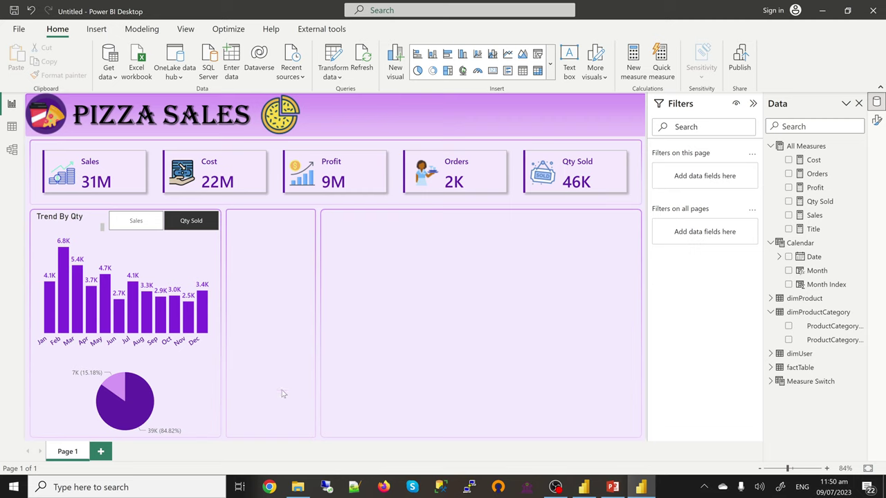
Rename the first report page to Overview.
{"action": "double_click", "coordinate": [74, 452]}
{"action": "type", "text": "Overview"}
{"action": "key", "text": "Return"}
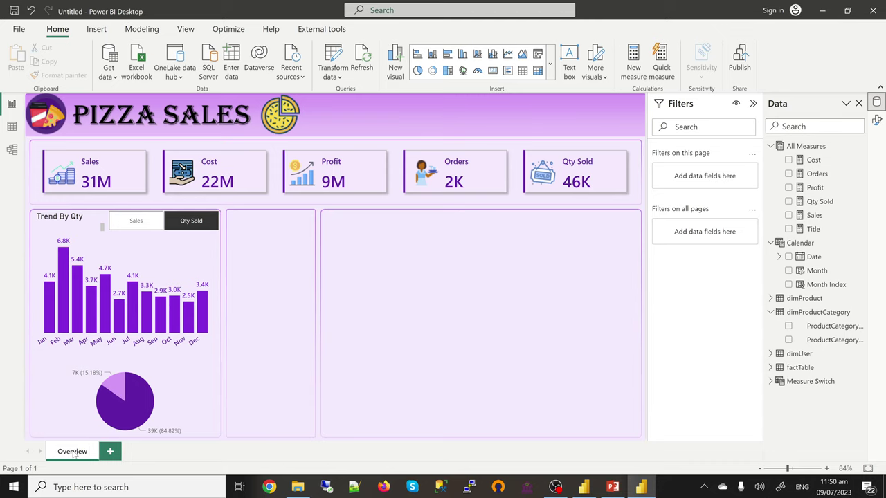
Add a new blank page and name it Product TT.
{"action": "left_click", "coordinate": [109, 452]}
{"action": "double_click", "coordinate": [110, 453]}
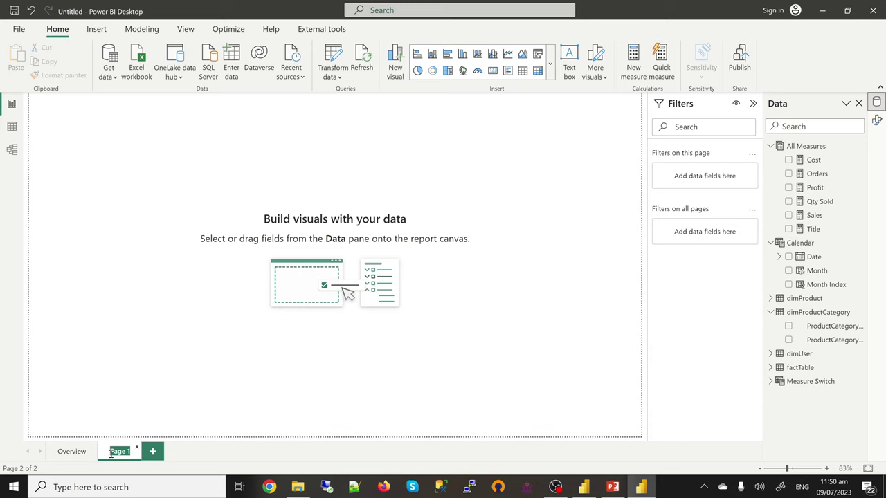
{"action": "type", "text": "Product TT"}
{"action": "key", "text": "Return"}
{"action": "key", "text": "Return"}
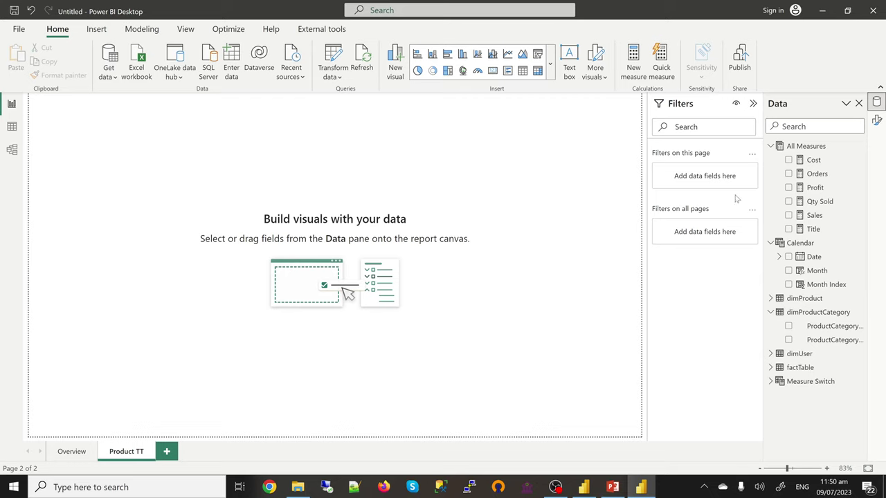
Set the page's canvas type to Tooltip.
{"action": "left_click", "coordinate": [876, 122]}
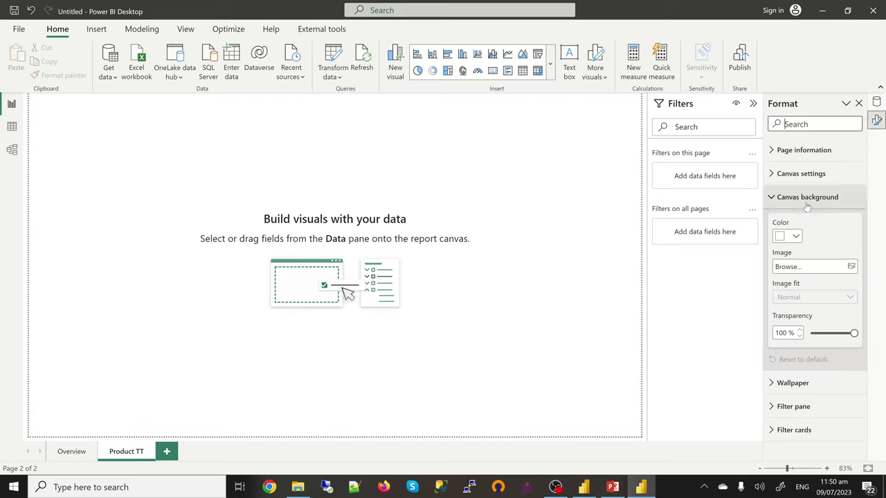
{"action": "left_click", "coordinate": [802, 198]}
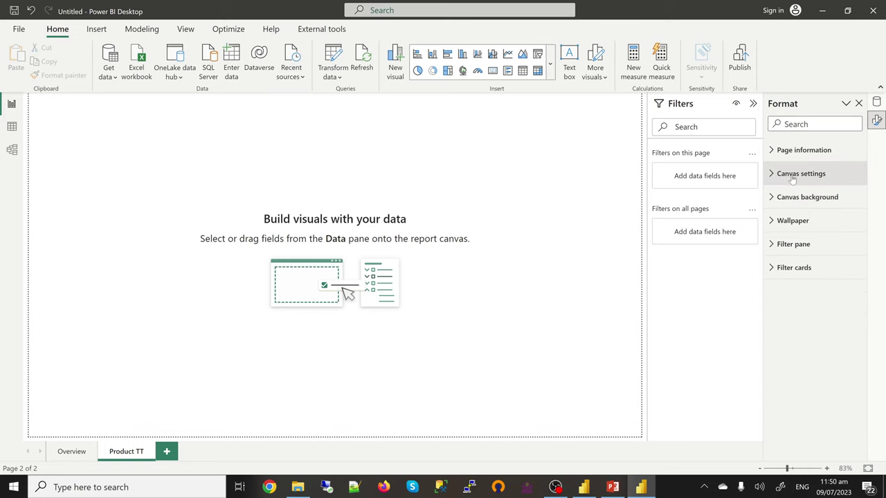
{"action": "left_click", "coordinate": [795, 175]}
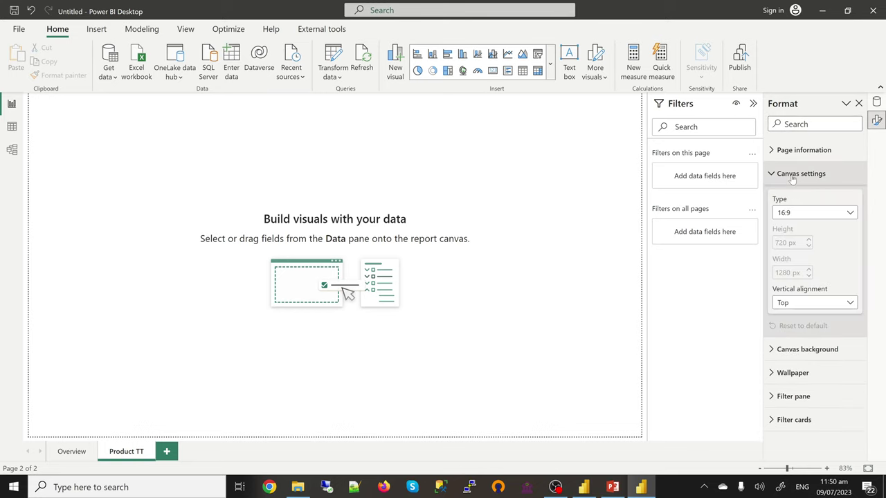
{"action": "left_click", "coordinate": [805, 213]}
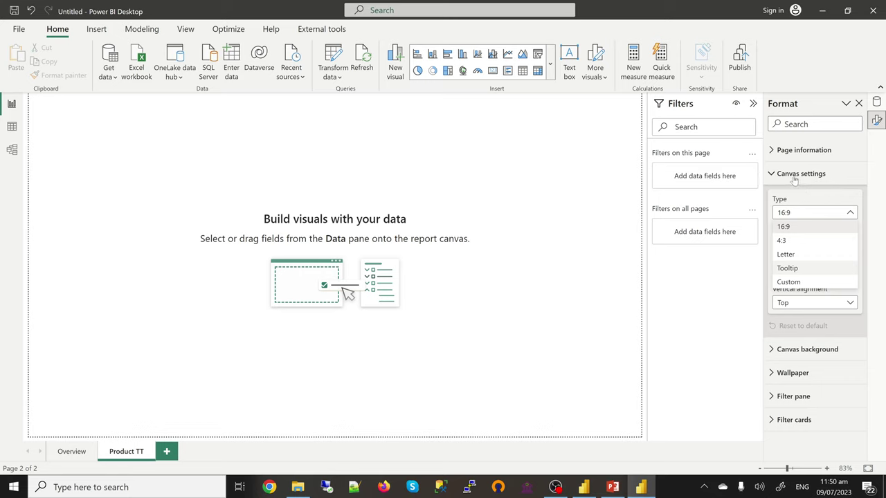
{"action": "key", "text": "Return"}
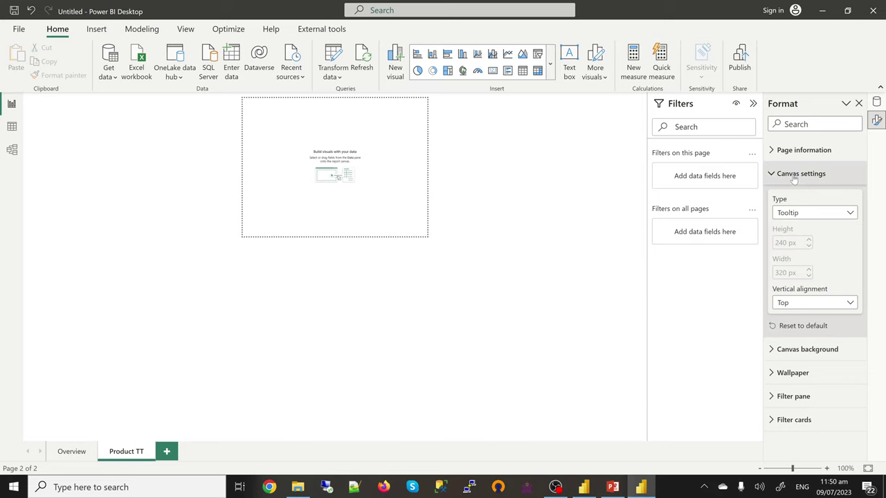
{"action": "left_click", "coordinate": [793, 176]}
Make the canvas background lavender #F7EBFD at 0% transparency.
{"action": "left_click", "coordinate": [795, 197]}
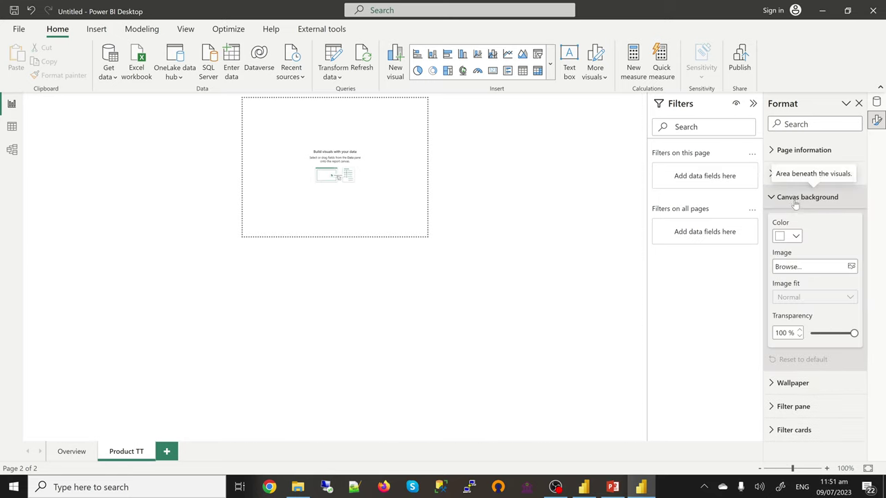
{"action": "left_click", "coordinate": [792, 236]}
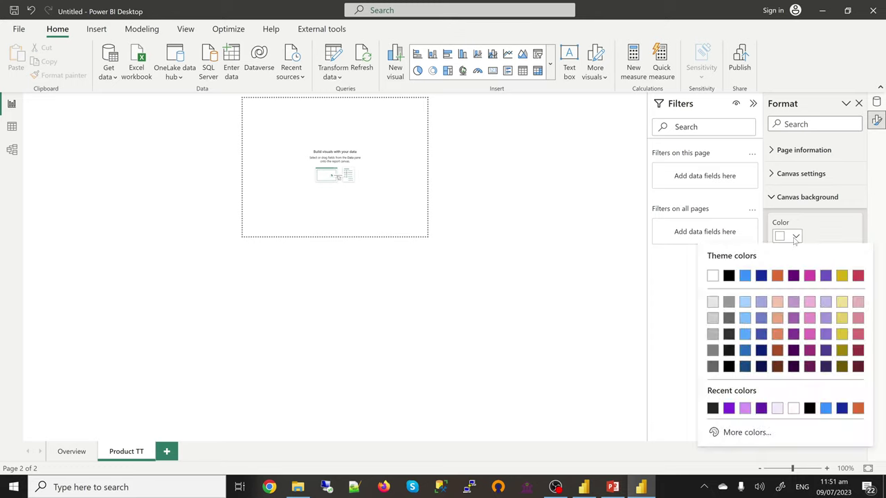
{"action": "left_click", "coordinate": [777, 408]}
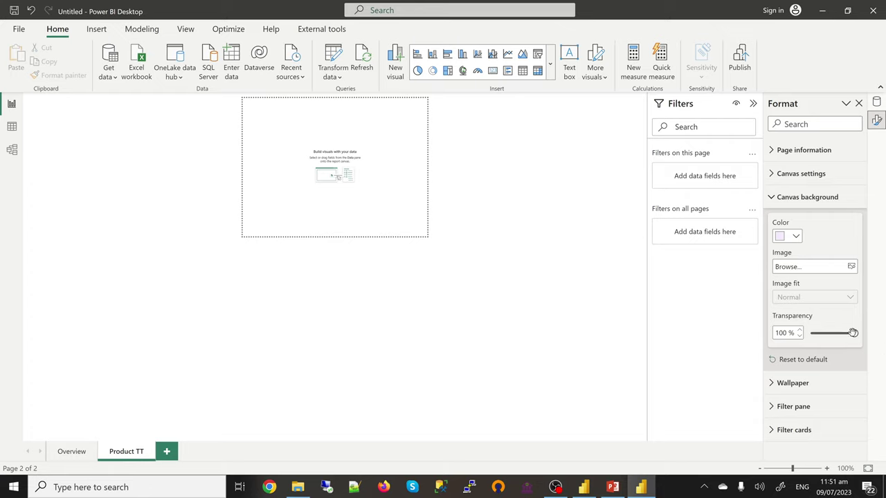
{"action": "left_click_drag", "start_coordinate": [853, 333], "coordinate": [810, 332]}
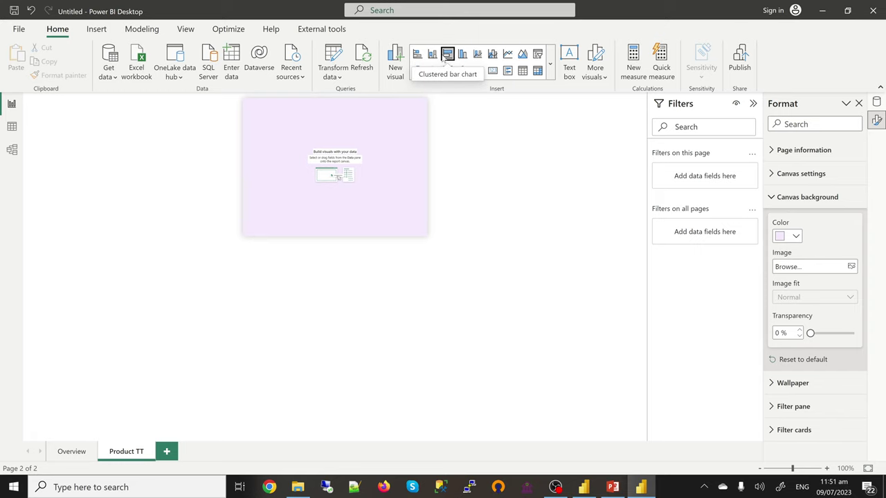
Insert a clustered bar chart stretched to fill the tooltip page.
{"action": "left_click", "coordinate": [446, 56]}
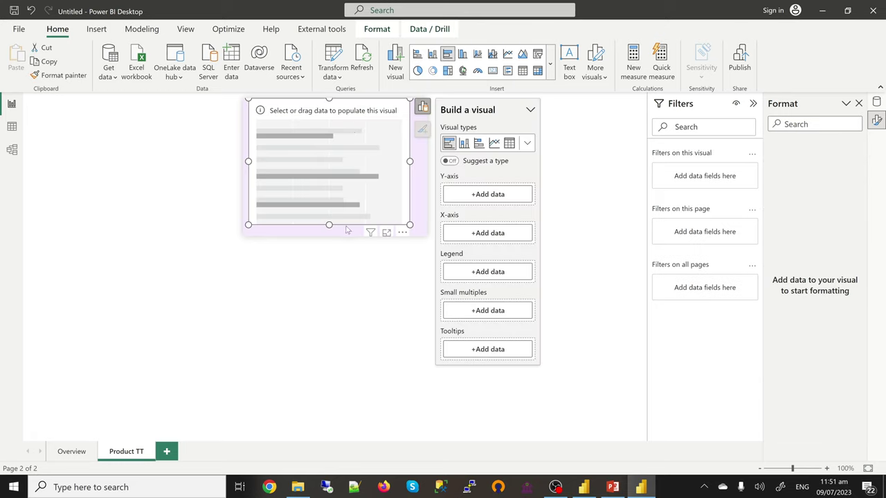
{"action": "left_click_drag", "start_coordinate": [329, 226], "coordinate": [329, 237]}
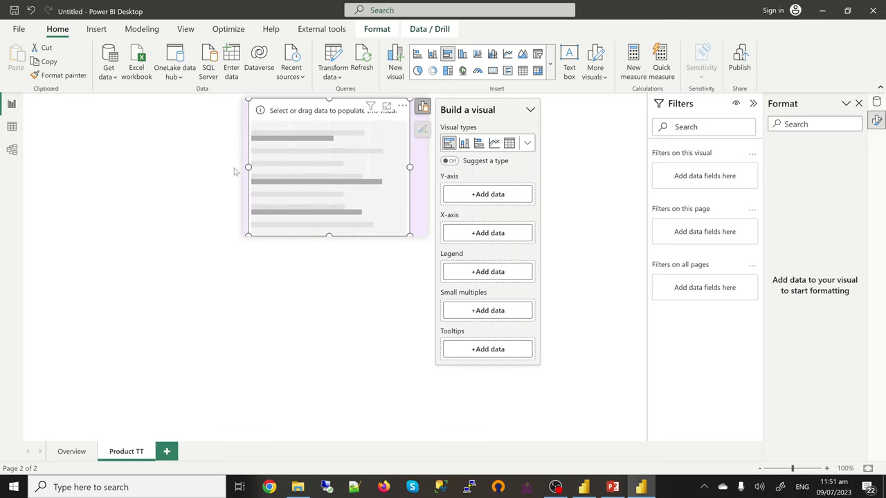
{"action": "left_click_drag", "start_coordinate": [244, 171], "coordinate": [239, 171]}
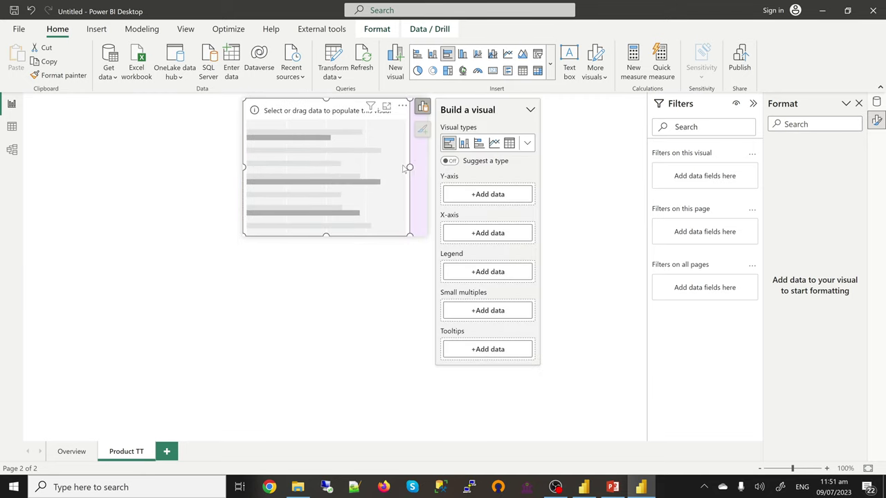
{"action": "left_click_drag", "start_coordinate": [410, 170], "coordinate": [429, 171]}
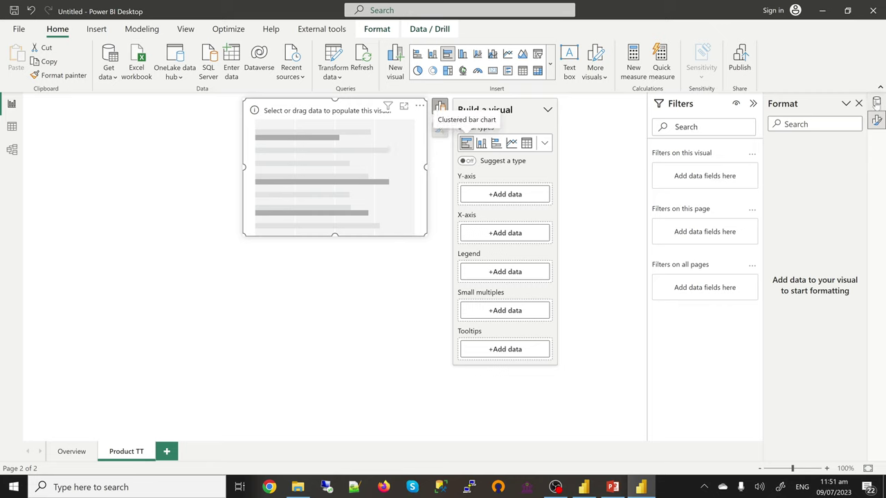
Plot Sales broken down by dimProduct ProductName in the bar chart.
{"action": "left_click", "coordinate": [876, 102]}
{"action": "left_click", "coordinate": [788, 216]}
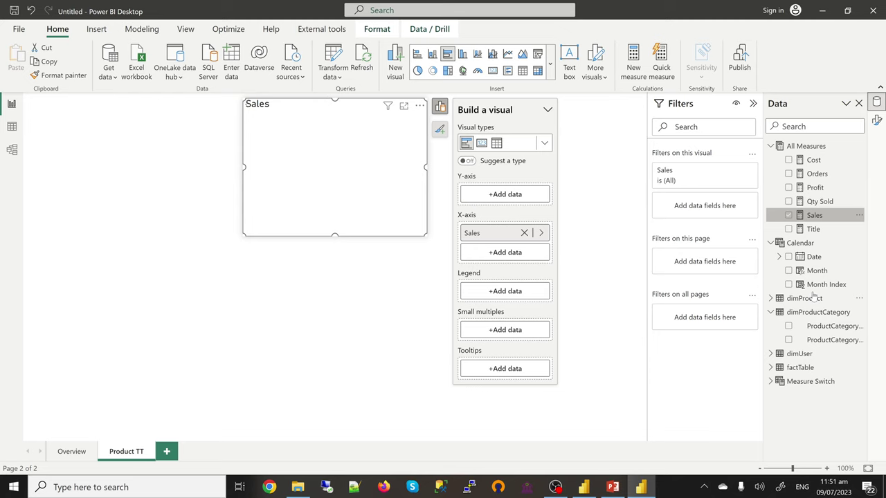
{"action": "left_click", "coordinate": [772, 299]}
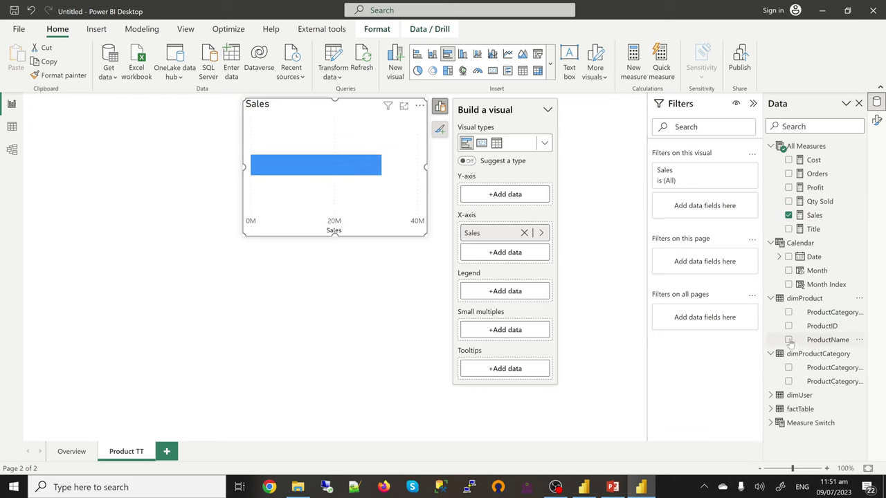
{"action": "left_click", "coordinate": [788, 340]}
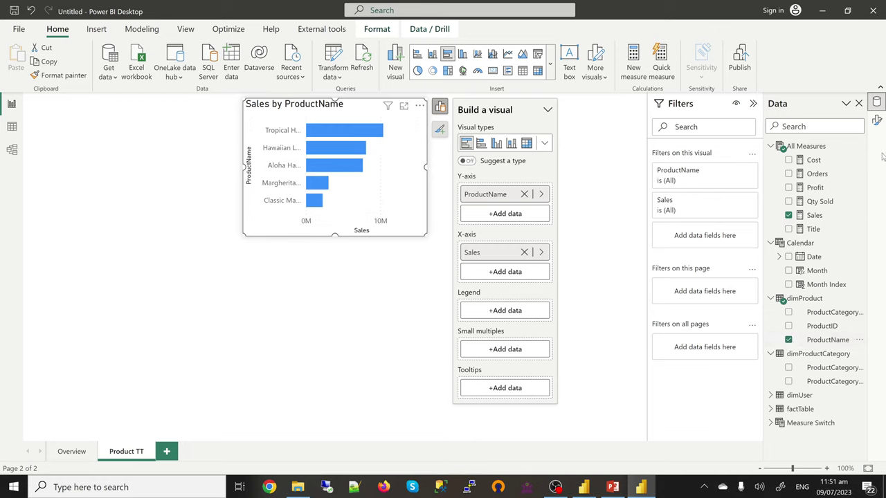
{"action": "left_click", "coordinate": [877, 121]}
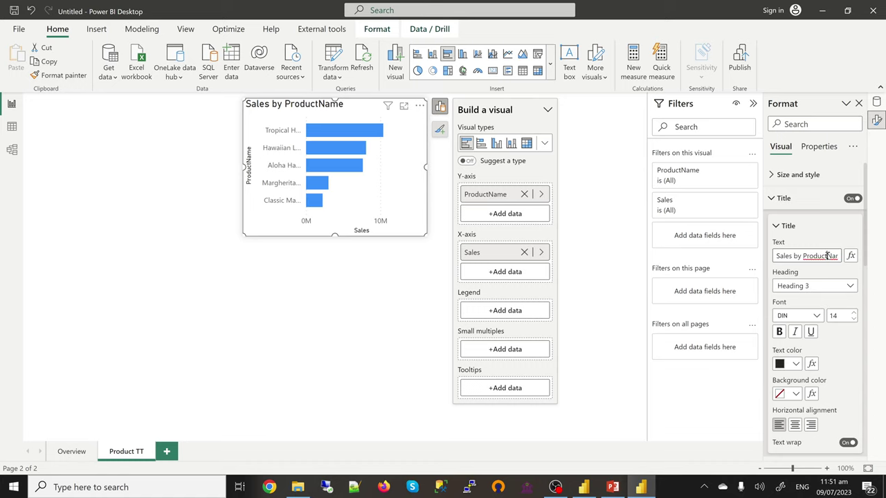
Turn off the chart title, the axis titles and the Sales X-axis.
{"action": "left_click", "coordinate": [852, 199]}
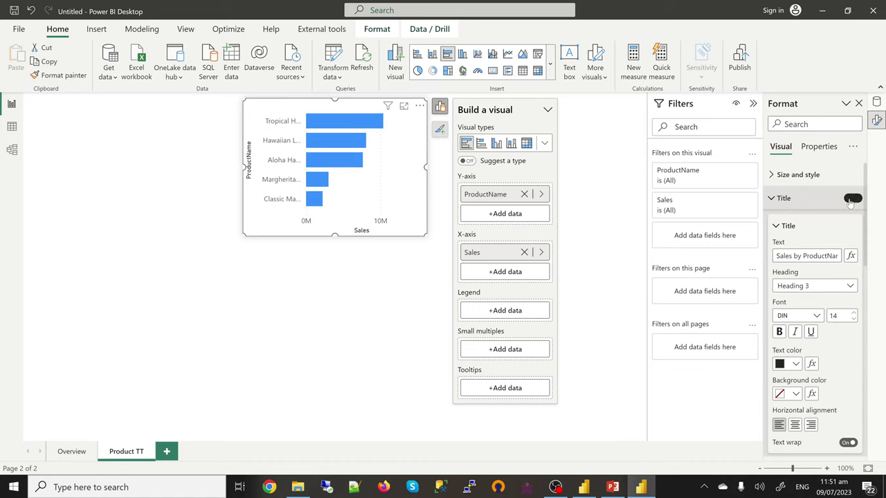
{"action": "left_click", "coordinate": [773, 199]}
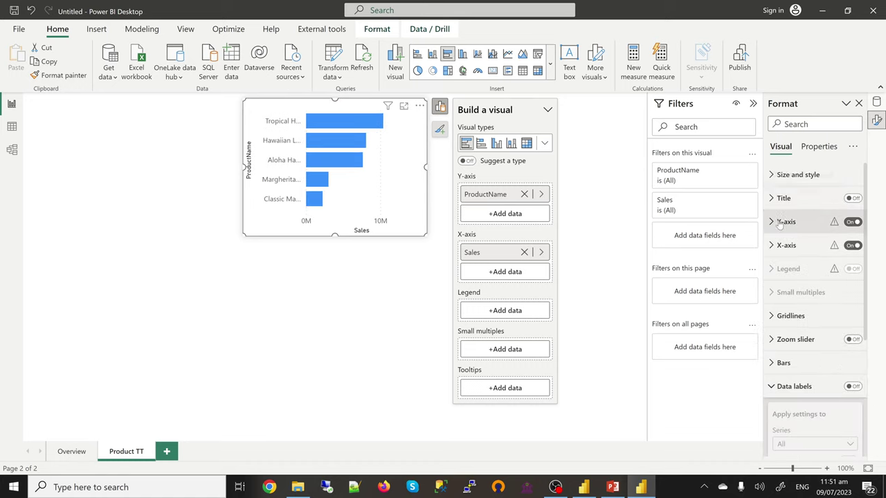
{"action": "left_click", "coordinate": [851, 222]}
{"action": "left_click", "coordinate": [773, 222]}
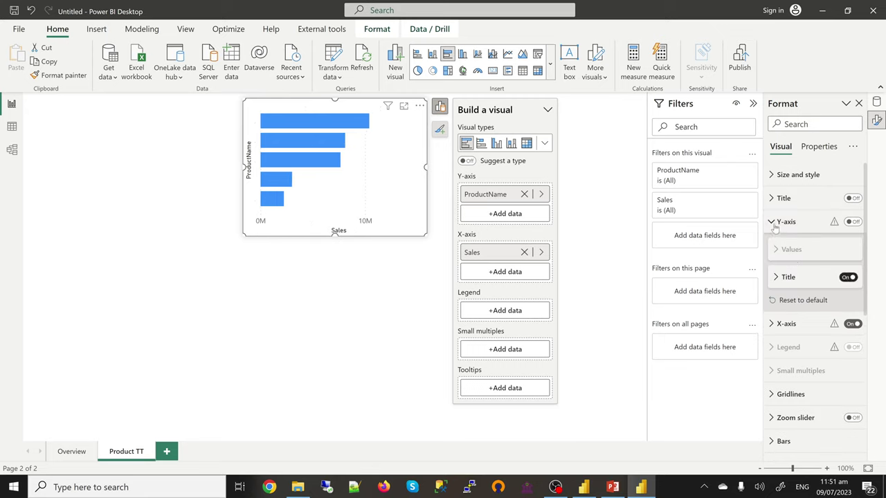
{"action": "left_click", "coordinate": [775, 223]}
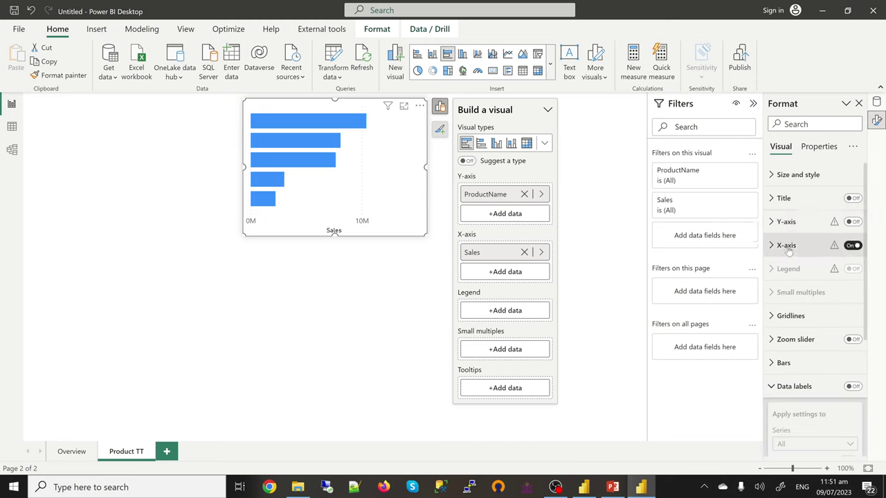
{"action": "left_click", "coordinate": [853, 245]}
{"action": "left_click", "coordinate": [772, 245]}
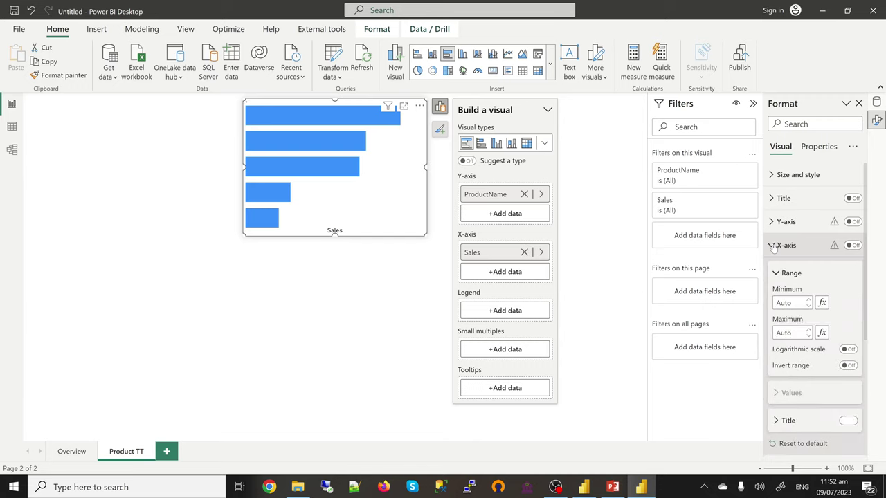
{"action": "left_click", "coordinate": [847, 420]}
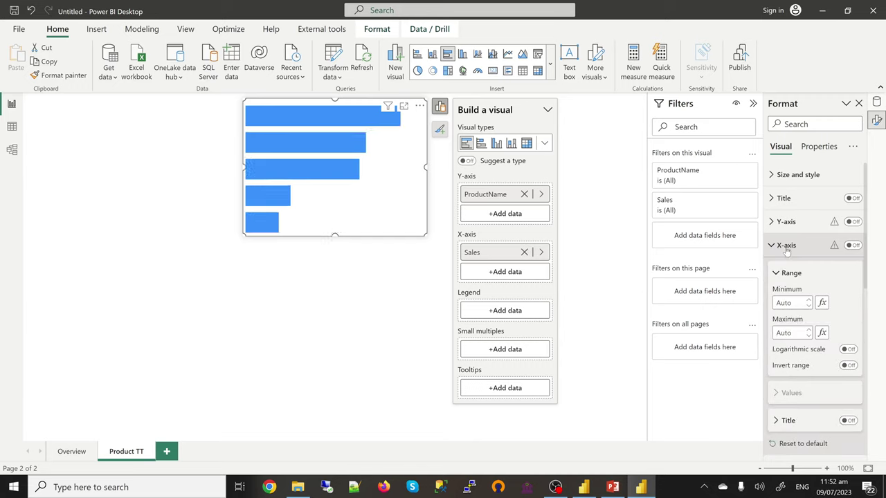
{"action": "left_click", "coordinate": [851, 246]}
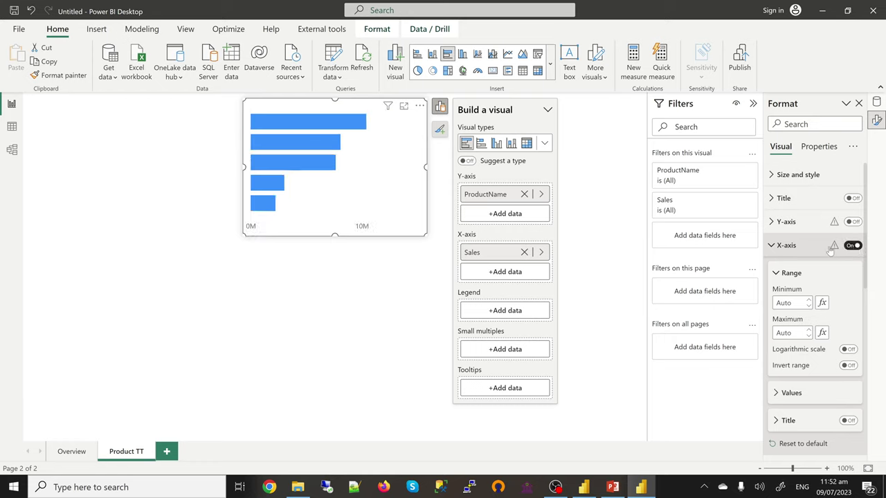
{"action": "left_click", "coordinate": [784, 247]}
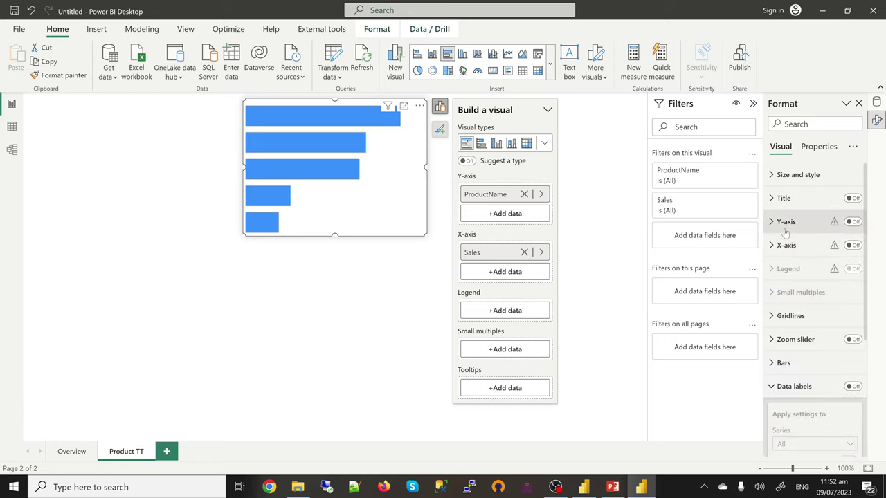
Widen the Y-axis label area to 49% so full pizza names show.
{"action": "left_click", "coordinate": [784, 227]}
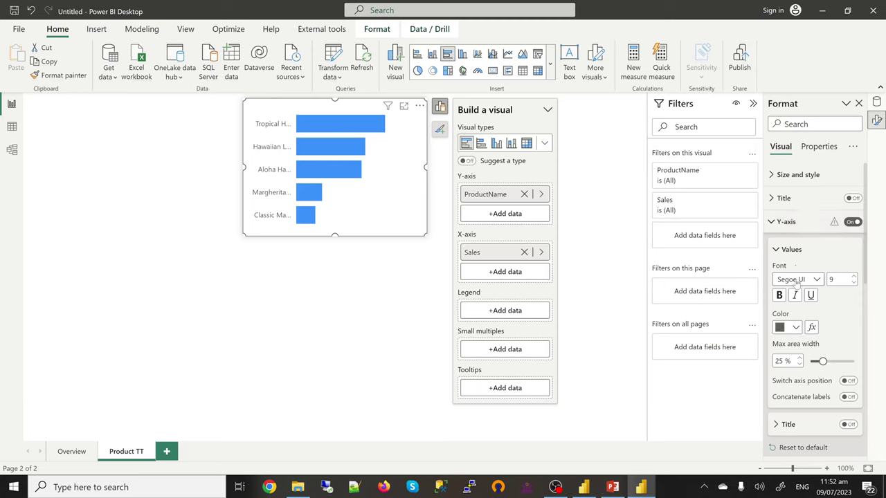
{"action": "scroll", "coordinate": [796, 356], "scroll_direction": "down", "scroll_amount": 1}
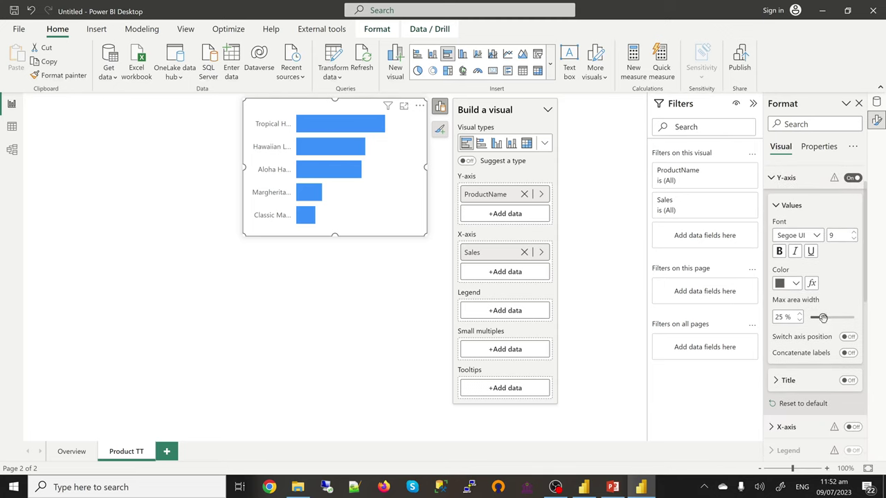
{"action": "left_click_drag", "start_coordinate": [822, 317], "coordinate": [852, 318]}
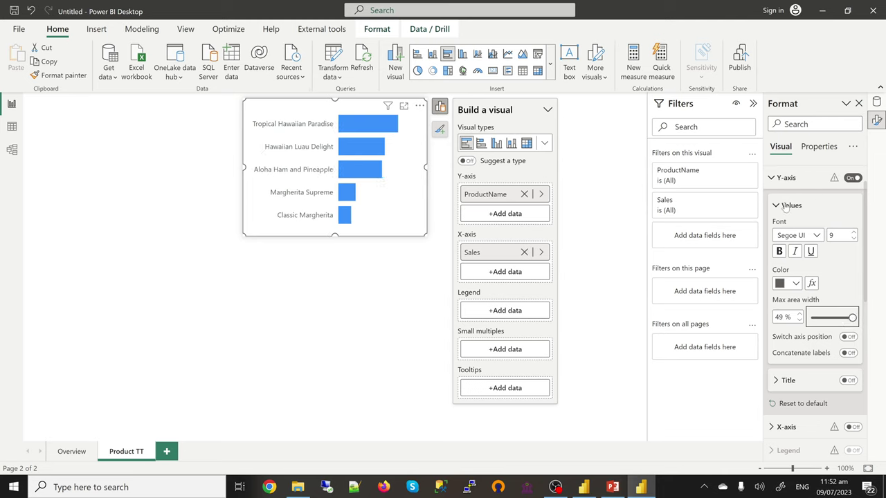
Set the product-name labels to Segoe UI Semibold in purple.
{"action": "left_click", "coordinate": [817, 236]}
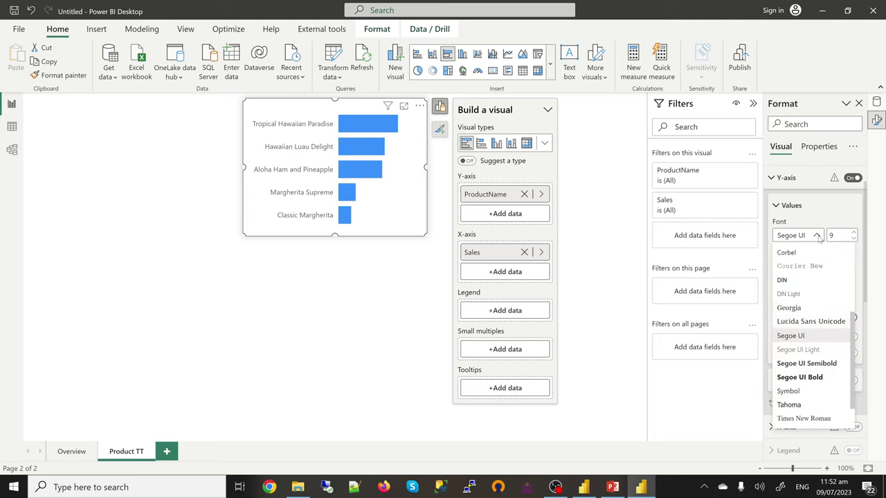
{"action": "left_click", "coordinate": [808, 364]}
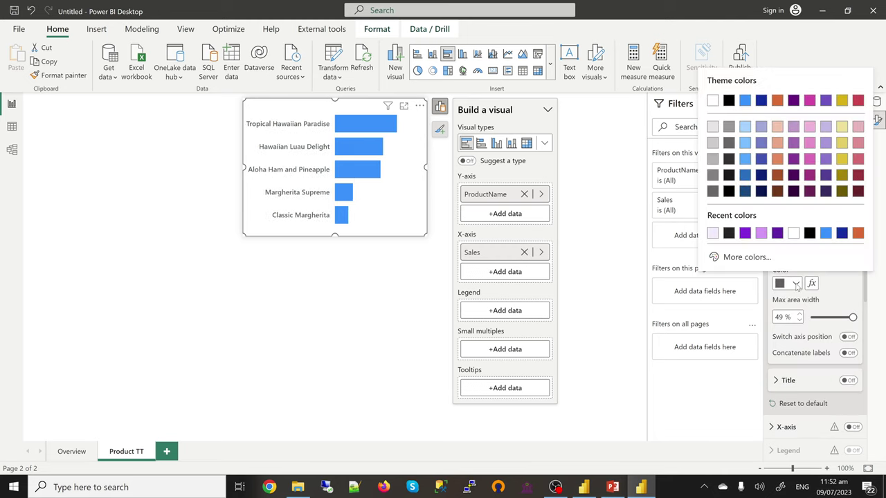
{"action": "left_click", "coordinate": [795, 285]}
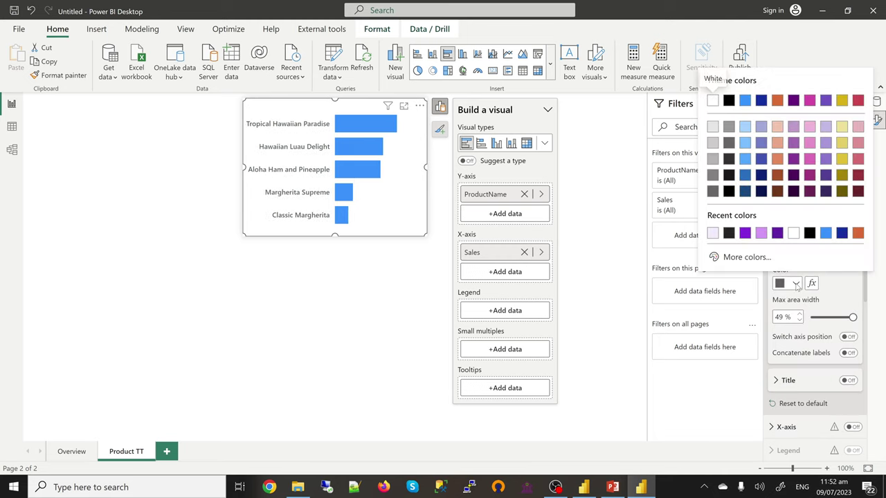
{"action": "left_click", "coordinate": [746, 234]}
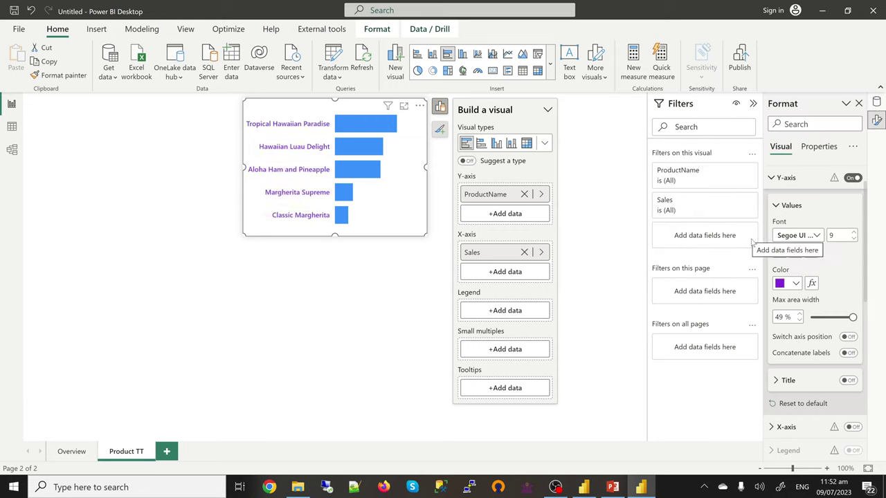
{"action": "left_click", "coordinate": [781, 182]}
Colour all the bars purple #8C07DD.
{"action": "left_click", "coordinate": [799, 322]}
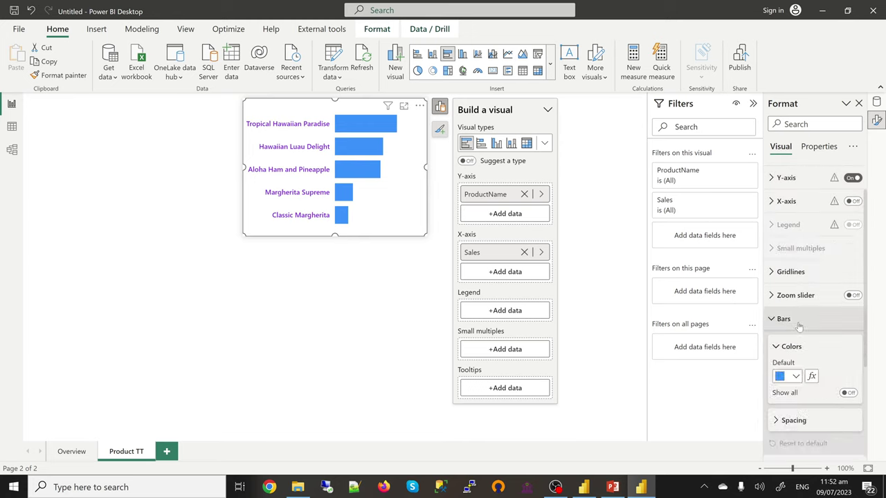
{"action": "scroll", "coordinate": [800, 327], "scroll_direction": "down", "scroll_amount": 3}
{"action": "left_click", "coordinate": [796, 288]}
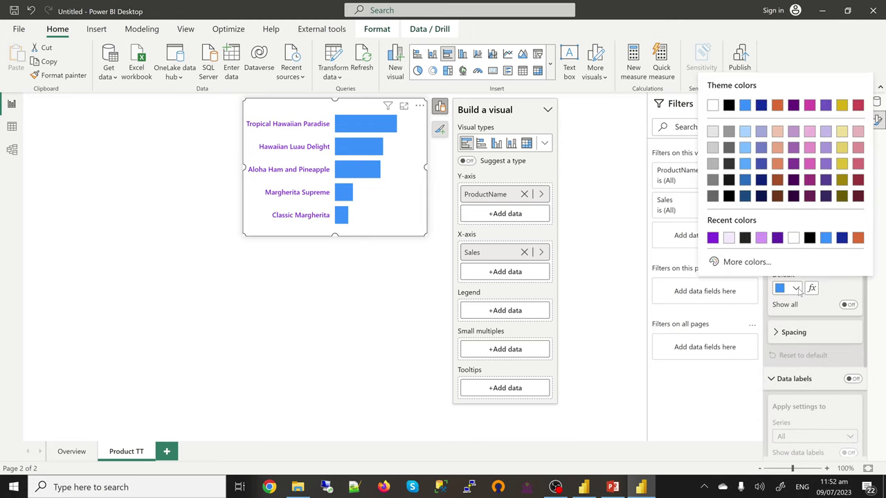
{"action": "left_click", "coordinate": [713, 239]}
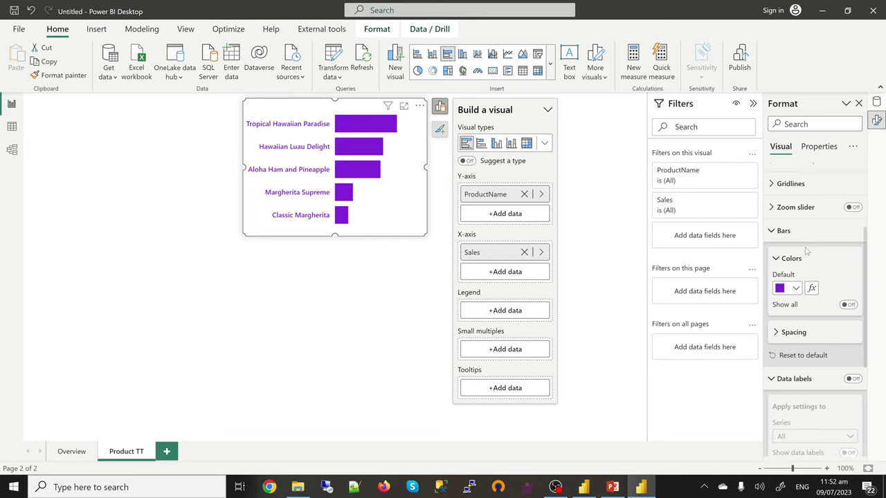
{"action": "scroll", "coordinate": [806, 251], "scroll_direction": "up", "scroll_amount": 4}
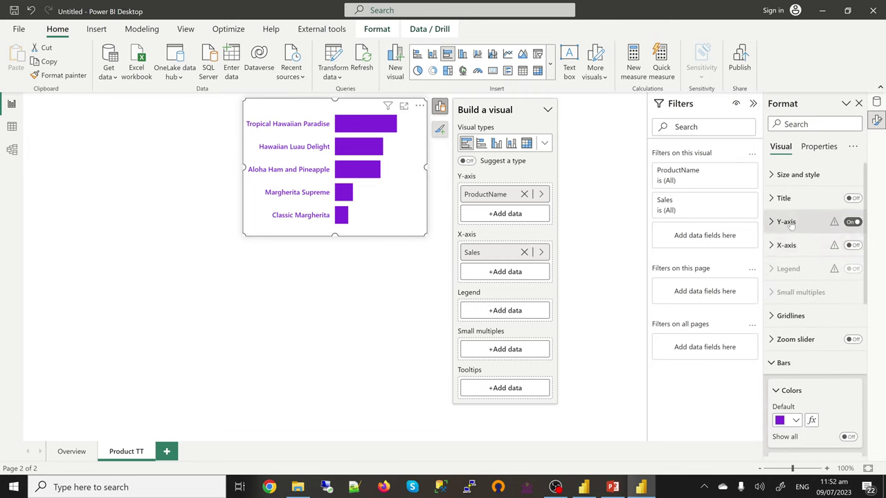
Change the product-name label colour back to dark #252423.
{"action": "left_click", "coordinate": [789, 224]}
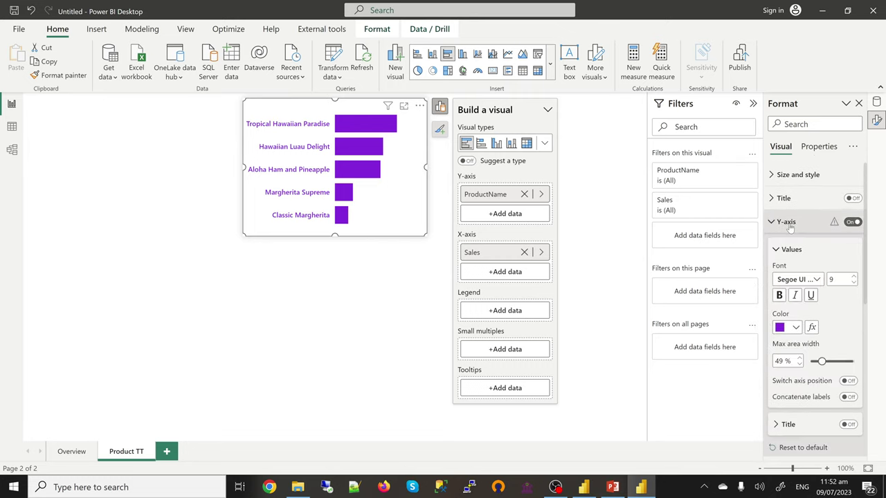
{"action": "left_click", "coordinate": [796, 328]}
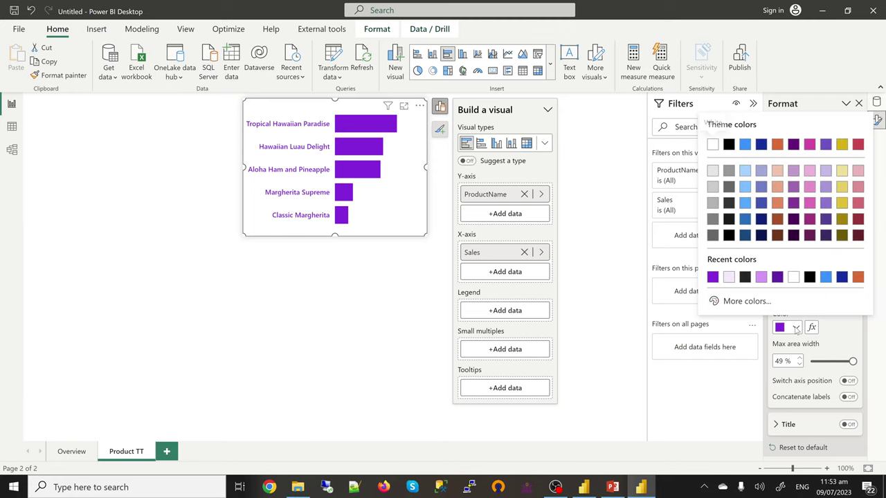
{"action": "left_click", "coordinate": [745, 277]}
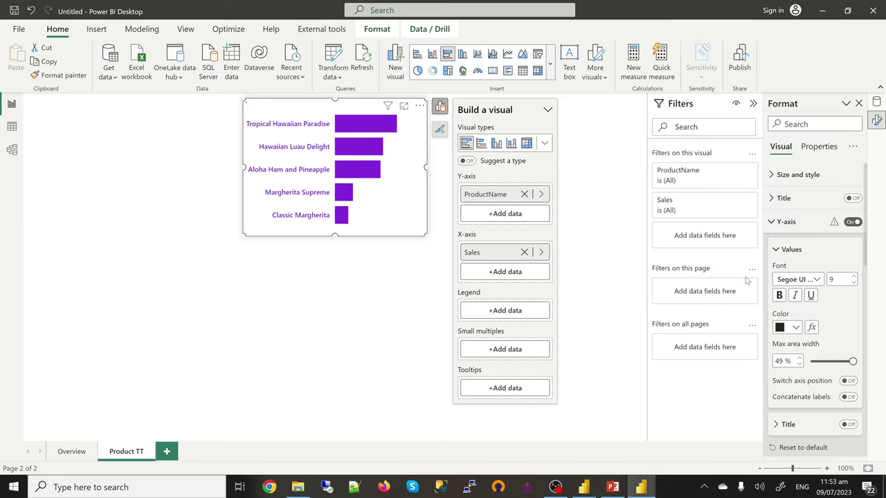
{"action": "left_click", "coordinate": [783, 221]}
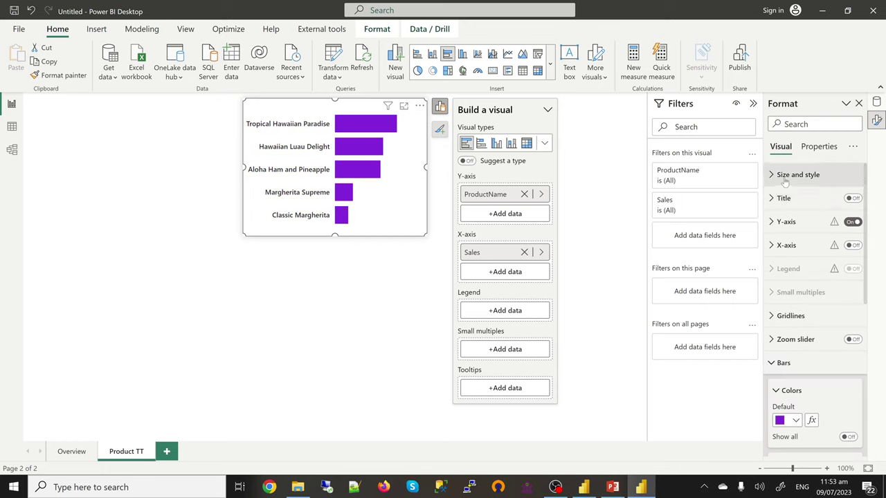
{"action": "left_click", "coordinate": [787, 176]}
Turn on the chart's light purple background.
{"action": "left_click", "coordinate": [848, 257]}
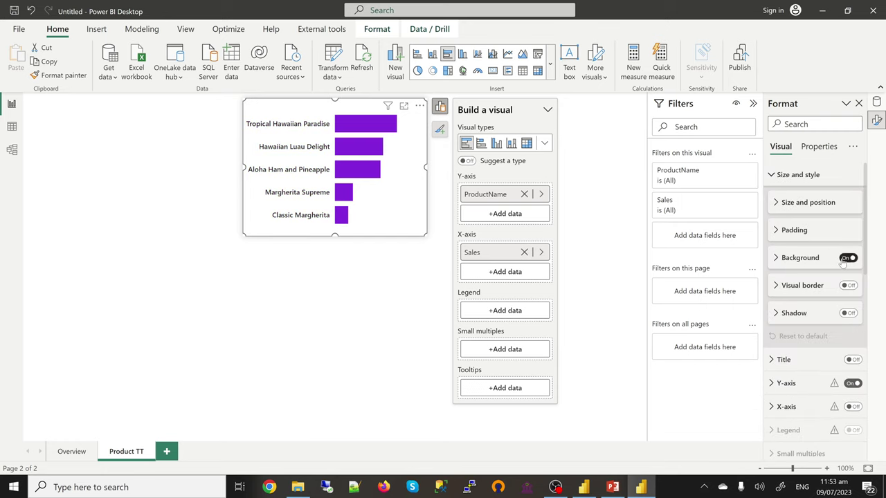
{"action": "left_click", "coordinate": [774, 179]}
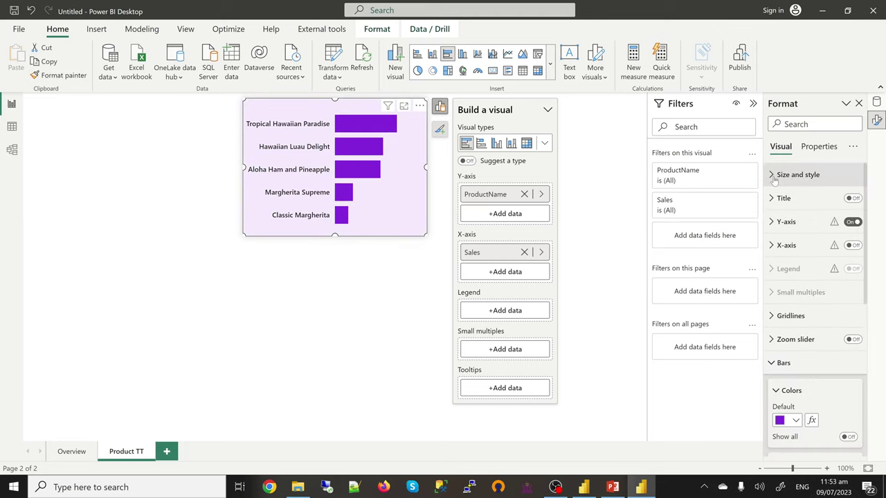
{"action": "left_click", "coordinate": [787, 367]}
Show data labels in Segoe UI Semibold coloured #6910A8.
{"action": "left_click", "coordinate": [793, 366]}
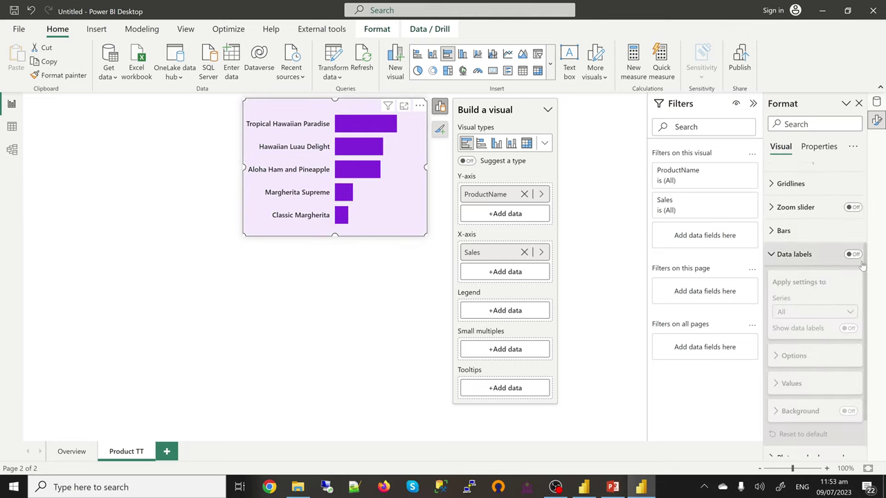
{"action": "left_click", "coordinate": [856, 255]}
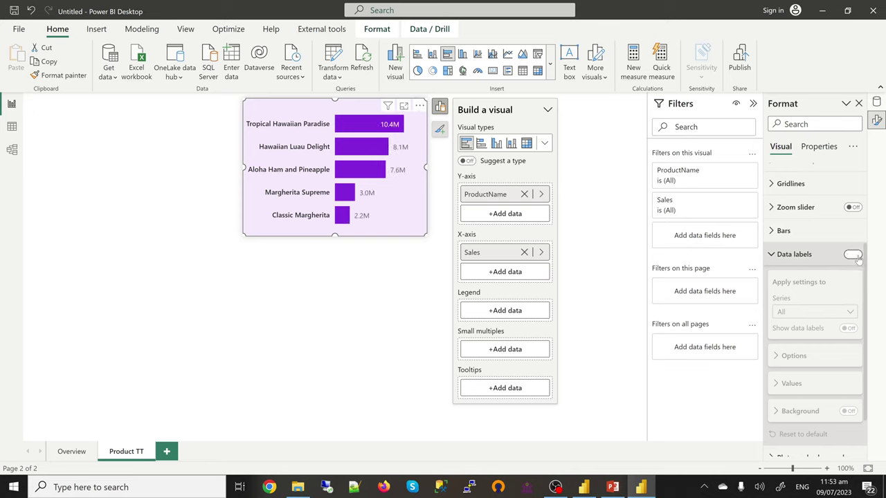
{"action": "scroll", "coordinate": [800, 307], "scroll_direction": "down", "scroll_amount": 3}
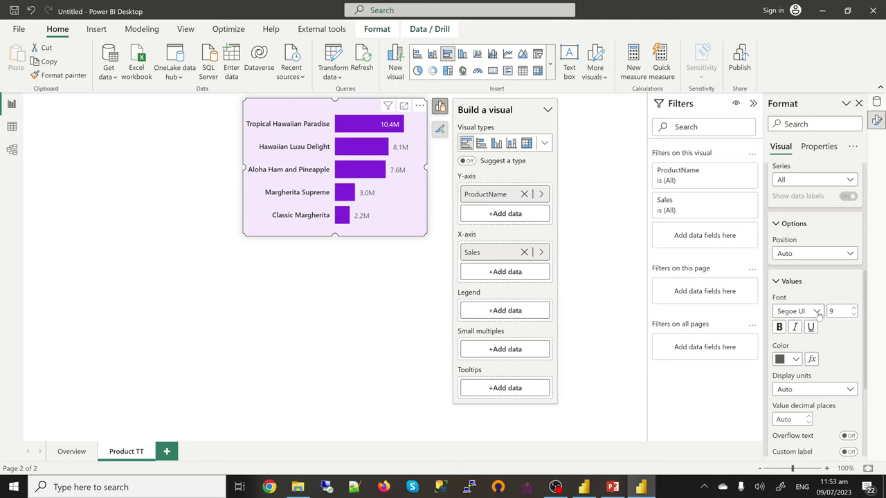
{"action": "left_click", "coordinate": [816, 311]}
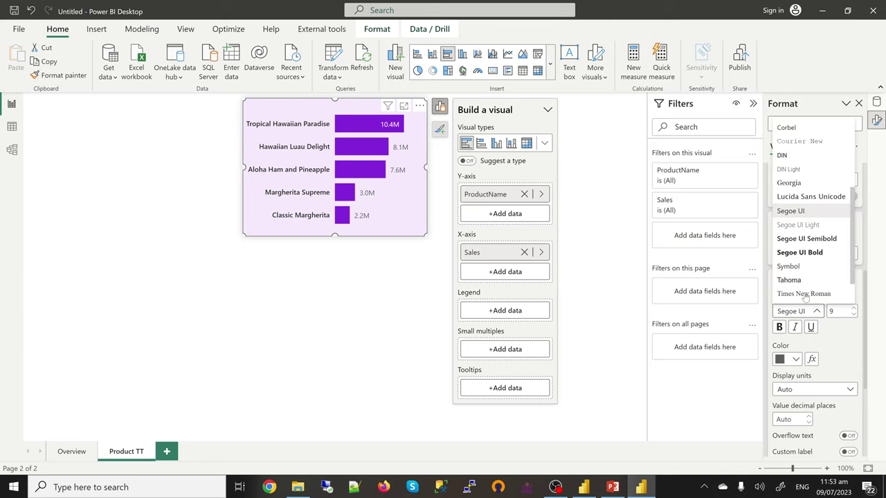
{"action": "left_click", "coordinate": [817, 239]}
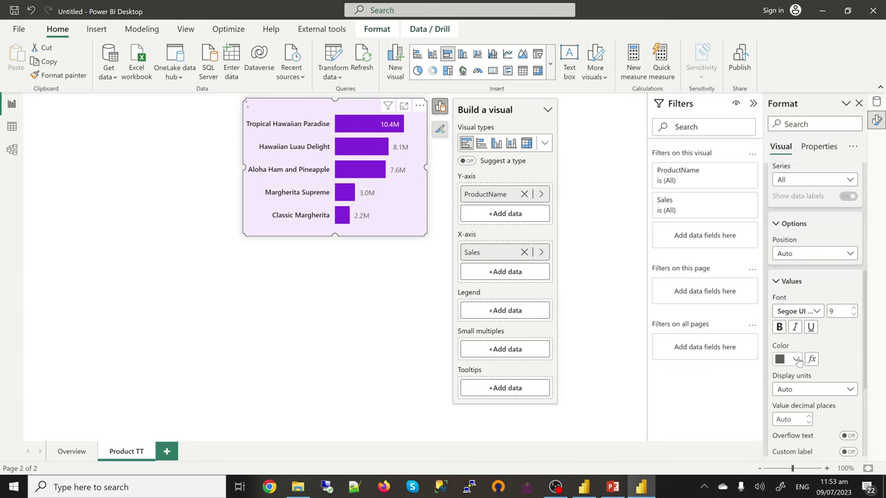
{"action": "left_click", "coordinate": [796, 359]}
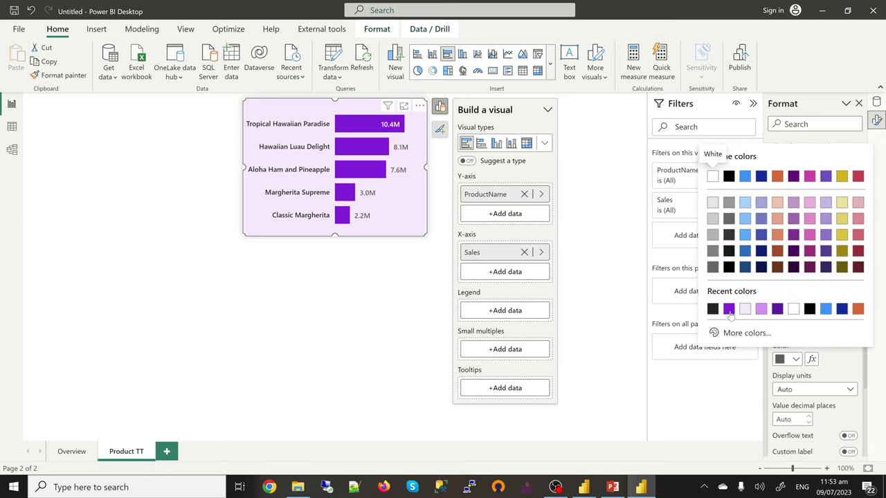
{"action": "left_click", "coordinate": [777, 310]}
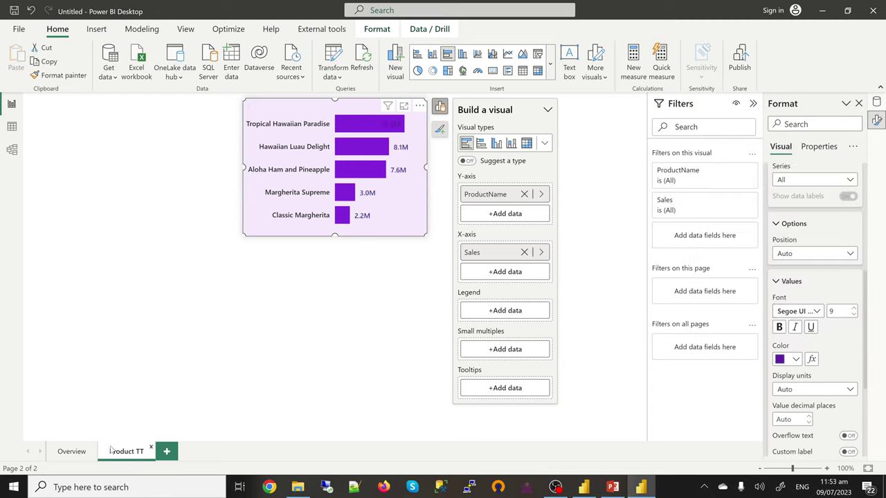
{"action": "scroll", "coordinate": [804, 395], "scroll_direction": "down", "scroll_amount": 4}
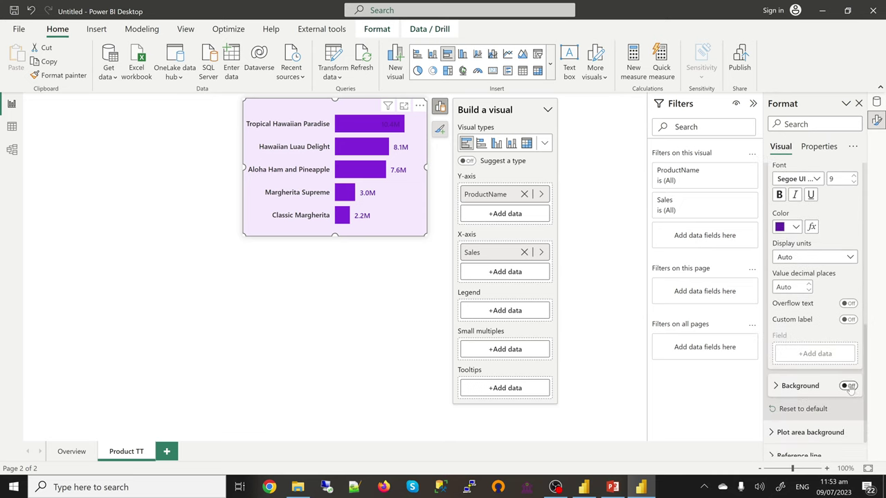
{"action": "scroll", "coordinate": [831, 371], "scroll_direction": "down", "scroll_amount": 1}
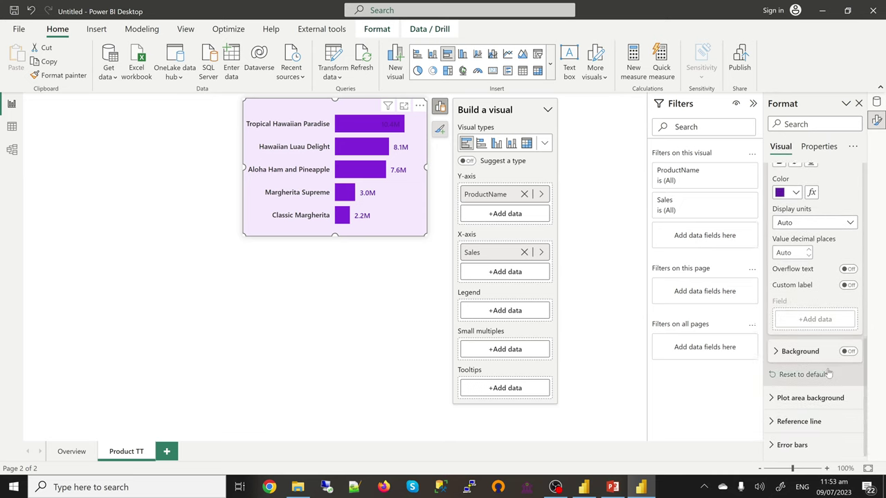
{"action": "scroll", "coordinate": [816, 346], "scroll_direction": "up", "scroll_amount": 3}
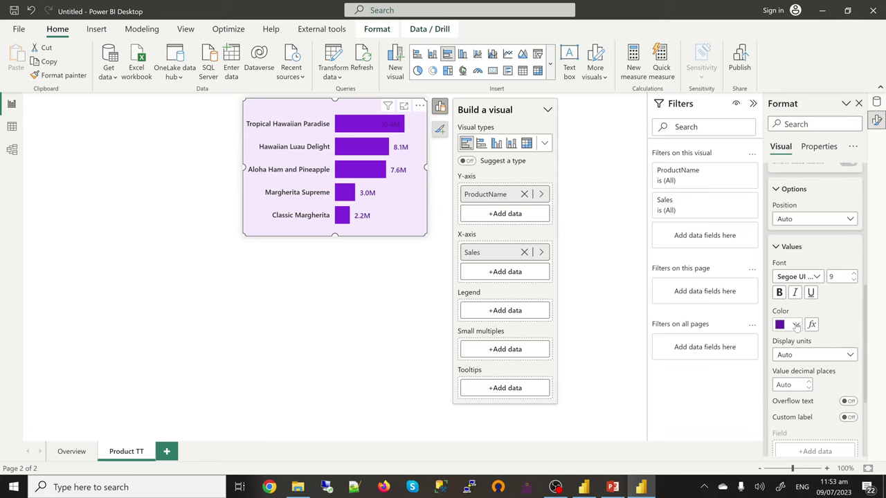
Recolour the value labels, trying lavender then purple, with display units left at Auto.
{"action": "left_click", "coordinate": [796, 326]}
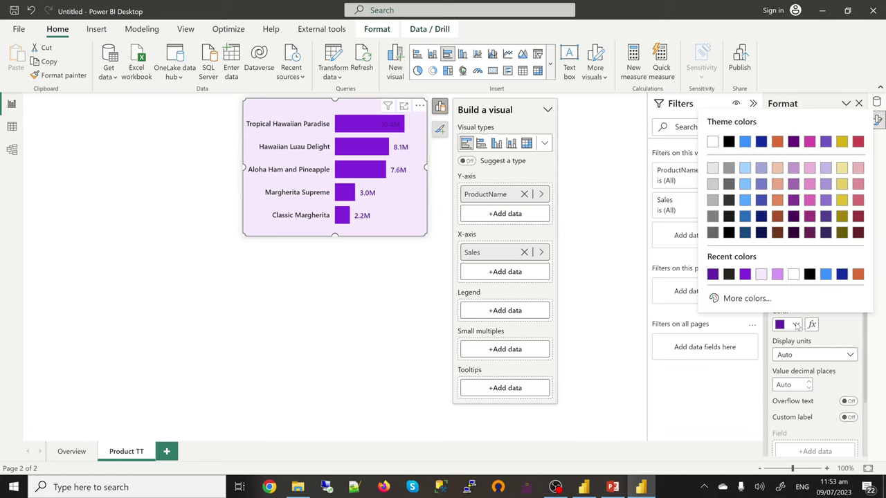
{"action": "left_click", "coordinate": [762, 276]}
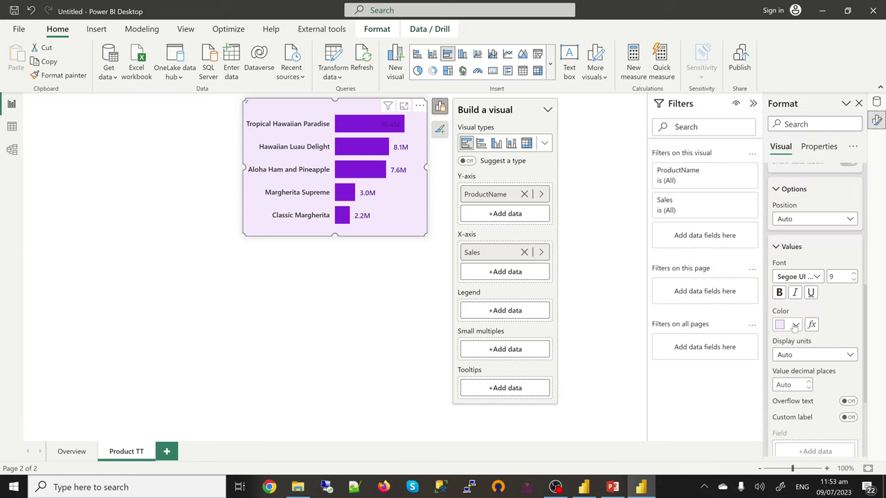
{"action": "left_click", "coordinate": [795, 325]}
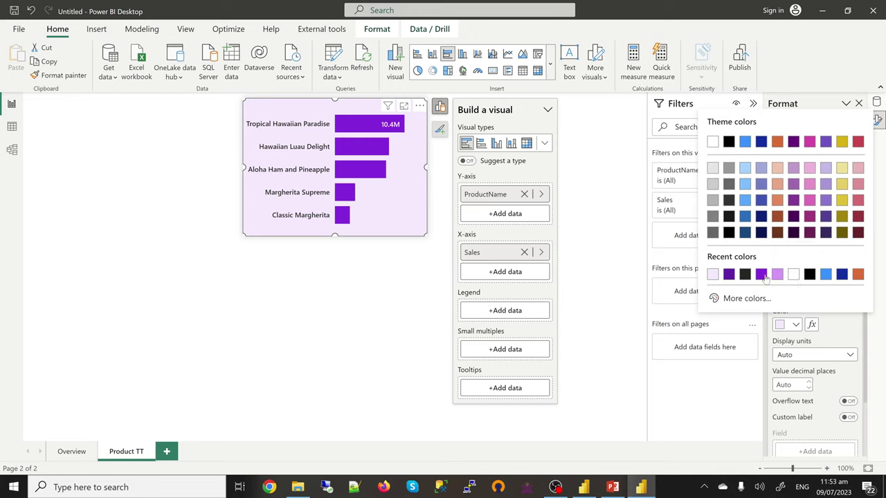
{"action": "left_click", "coordinate": [762, 274]}
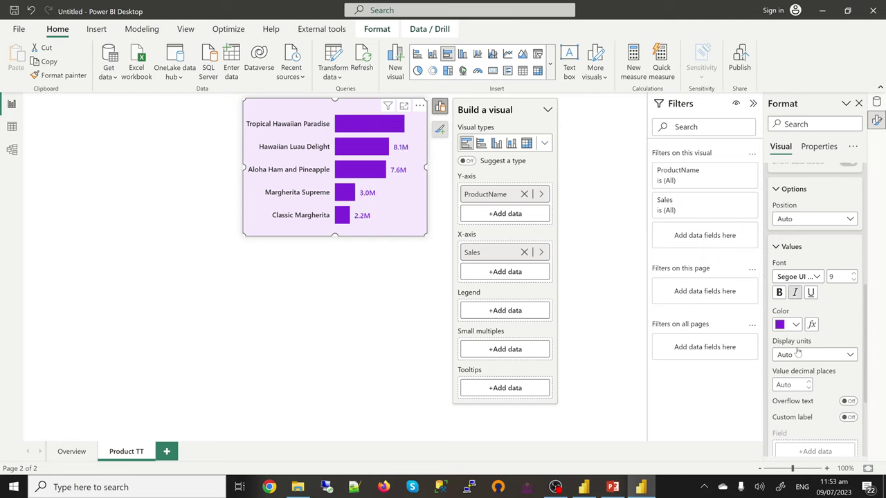
{"action": "scroll", "coordinate": [793, 325], "scroll_direction": "down", "scroll_amount": 1}
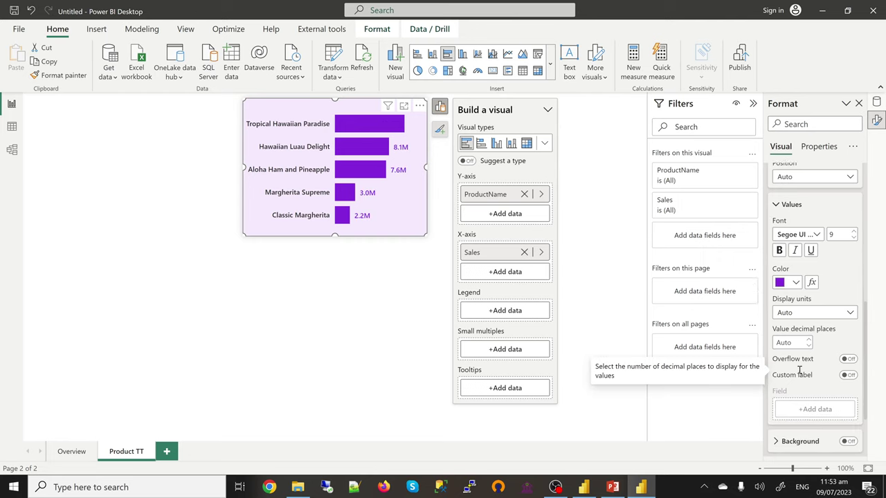
{"action": "left_click", "coordinate": [801, 313]}
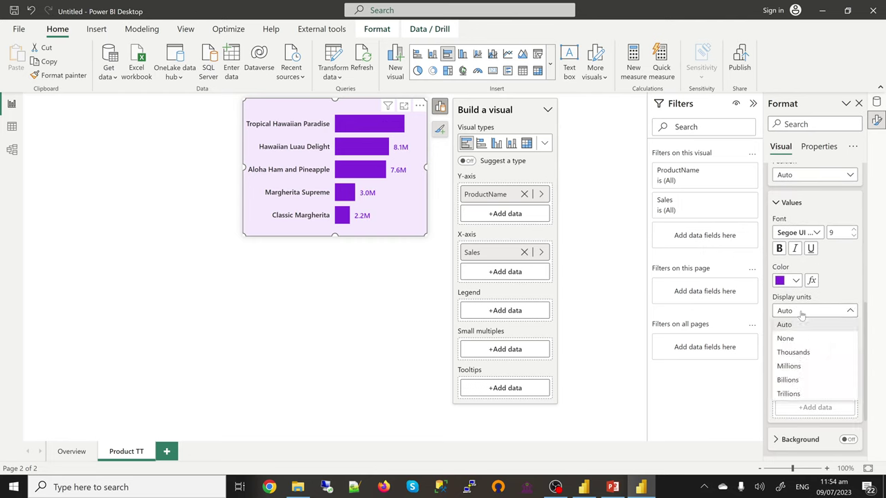
{"action": "left_click", "coordinate": [801, 314]}
{"action": "scroll", "coordinate": [806, 367], "scroll_direction": "down", "scroll_amount": 1}
{"action": "scroll", "coordinate": [804, 377], "scroll_direction": "down", "scroll_amount": 2}
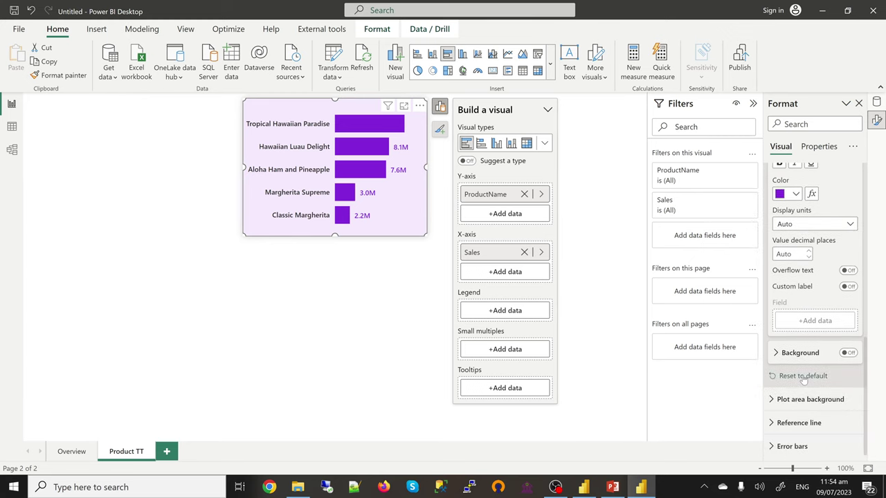
{"action": "scroll", "coordinate": [806, 379], "scroll_direction": "up", "scroll_amount": 2}
{"action": "scroll", "coordinate": [807, 380], "scroll_direction": "down", "scroll_amount": 2}
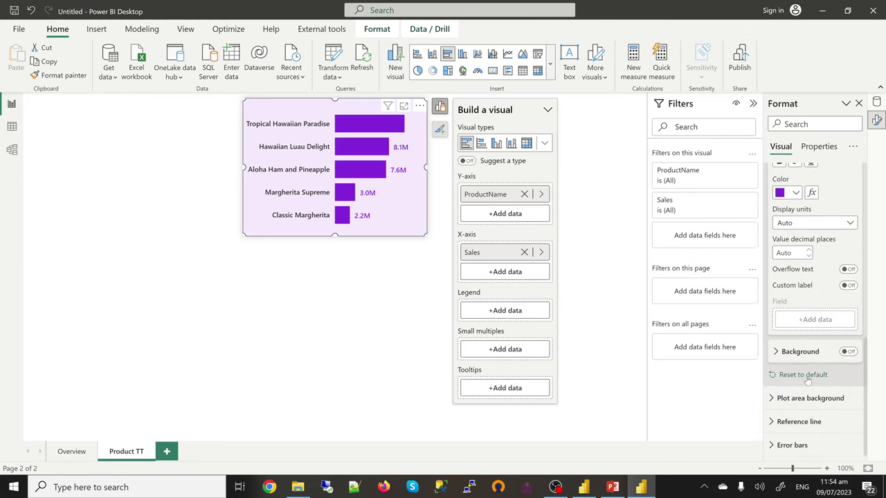
Add light lavender #F7EBFD backgrounds behind the data labels.
{"action": "left_click", "coordinate": [849, 351]}
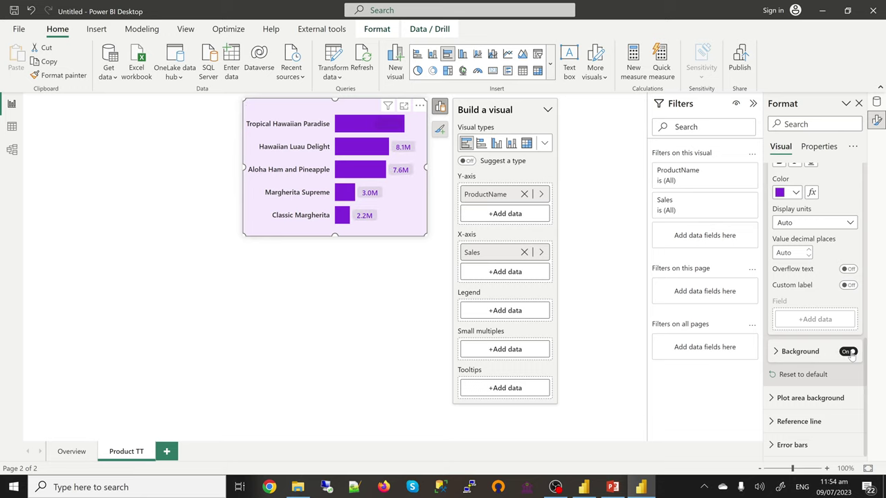
{"action": "left_click", "coordinate": [801, 353]}
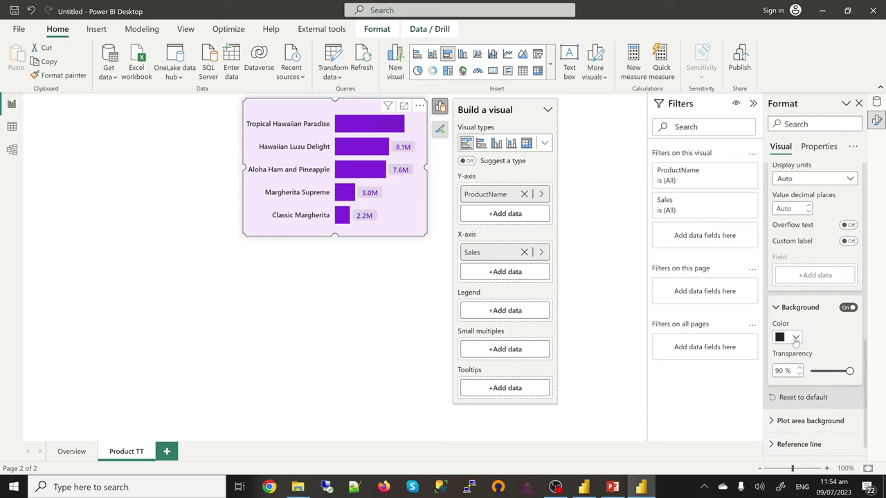
{"action": "left_click", "coordinate": [795, 340]}
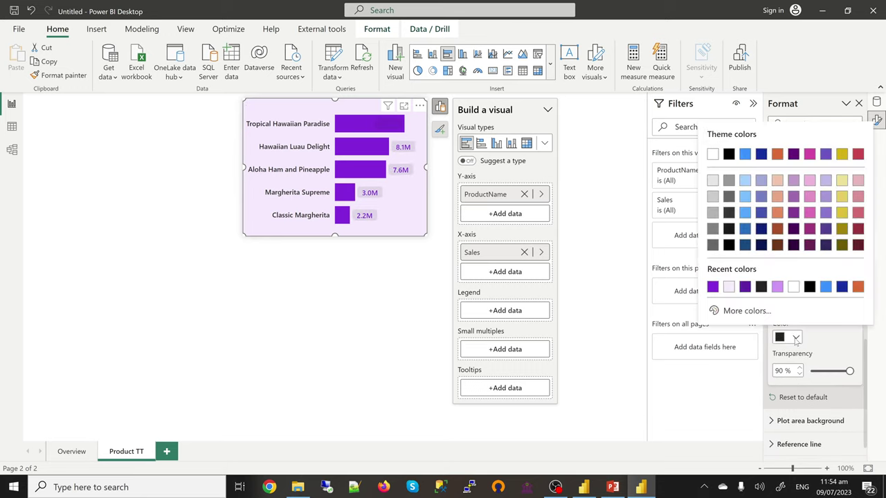
{"action": "left_click", "coordinate": [729, 288]}
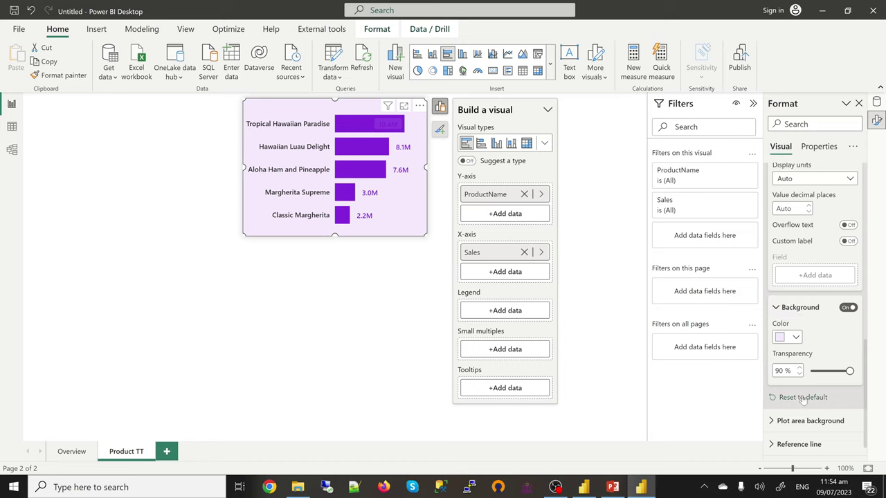
Reset data labels to default and turn them back on, Segoe UI Semibold size 9.
{"action": "left_click", "coordinate": [802, 397]}
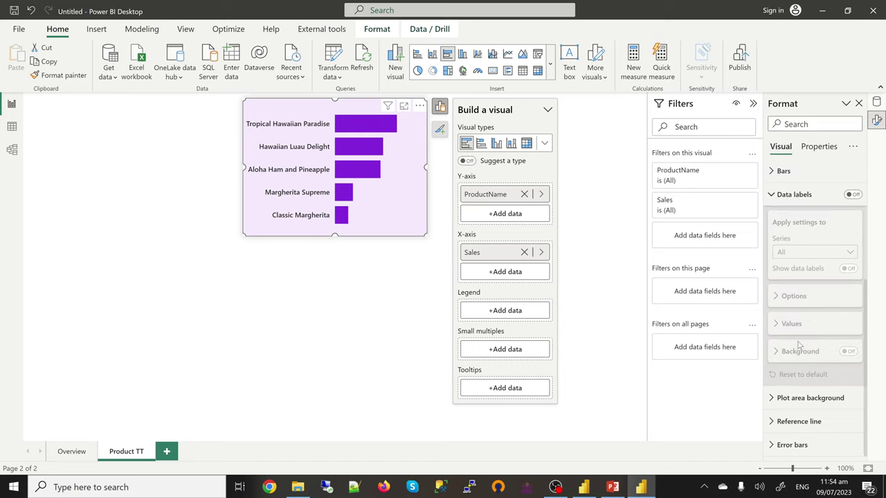
{"action": "scroll", "coordinate": [852, 295], "scroll_direction": "up", "scroll_amount": 2}
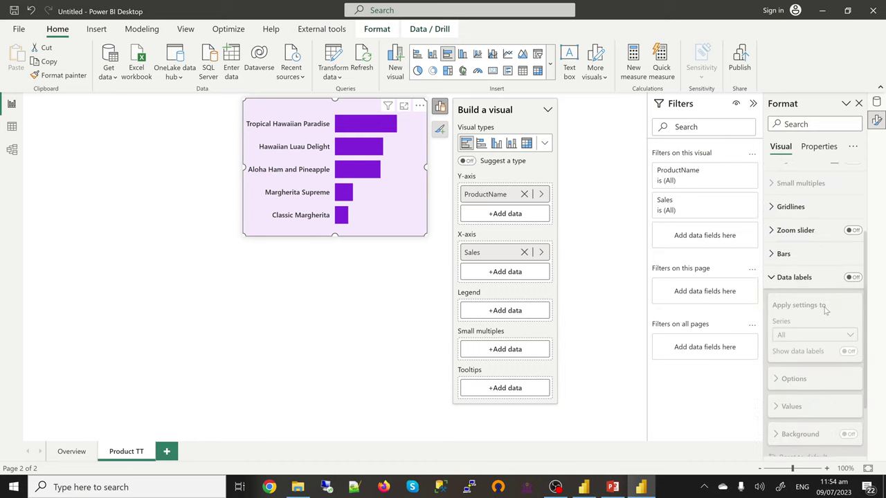
{"action": "left_click", "coordinate": [854, 283]}
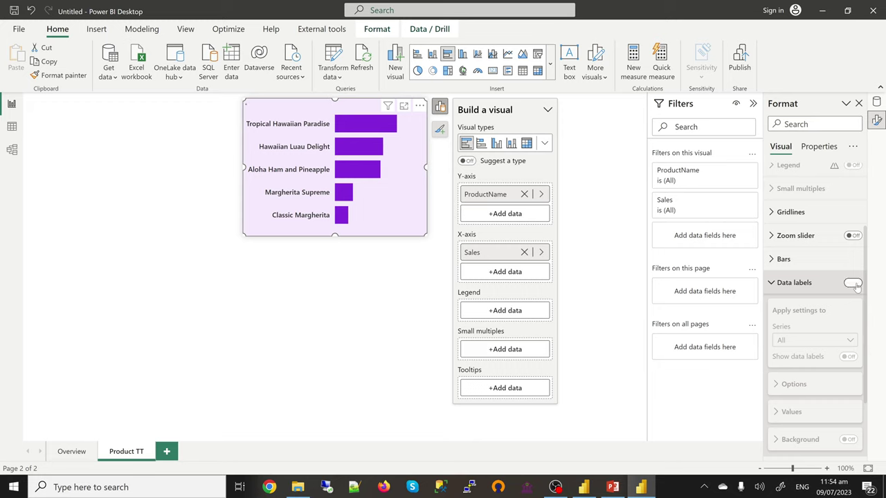
{"action": "left_click", "coordinate": [787, 285]}
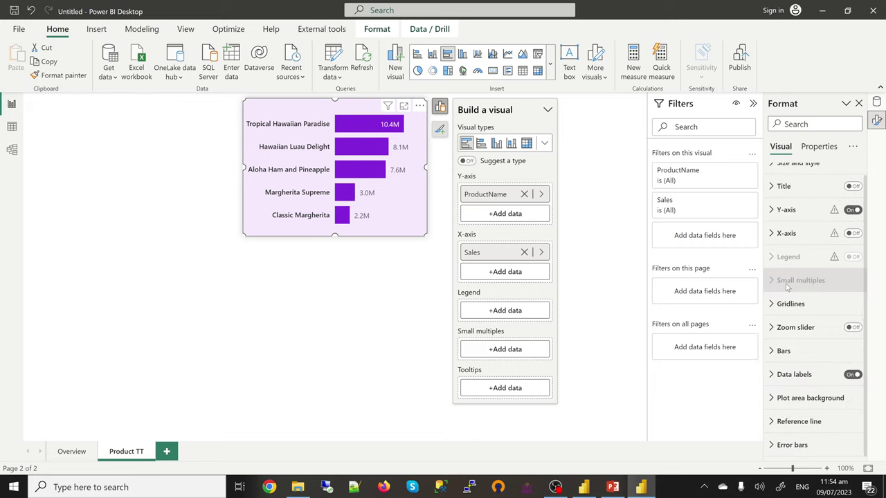
{"action": "left_click", "coordinate": [796, 375]}
{"action": "scroll", "coordinate": [793, 385], "scroll_direction": "down", "scroll_amount": 5}
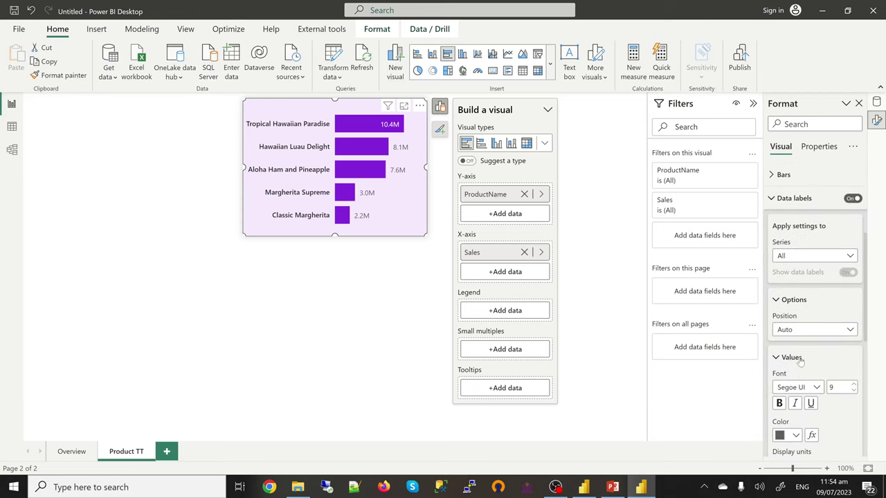
{"action": "scroll", "coordinate": [789, 392], "scroll_direction": "down", "scroll_amount": 2}
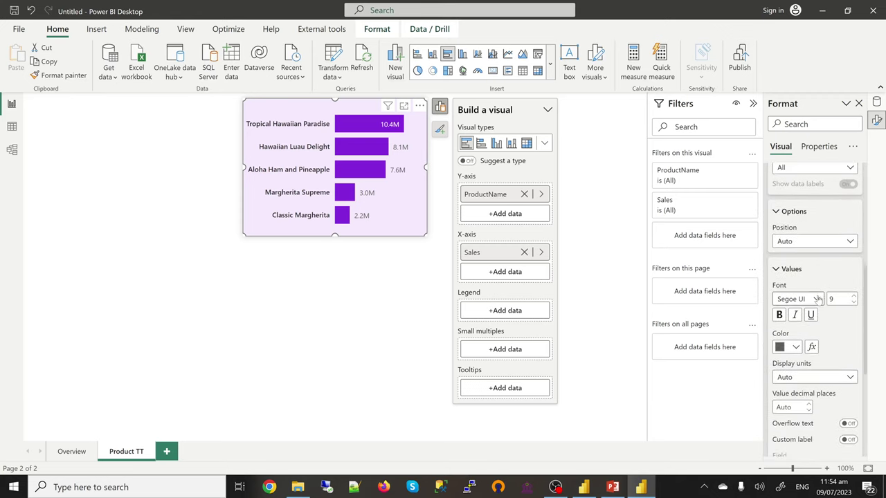
{"action": "left_click", "coordinate": [817, 298]}
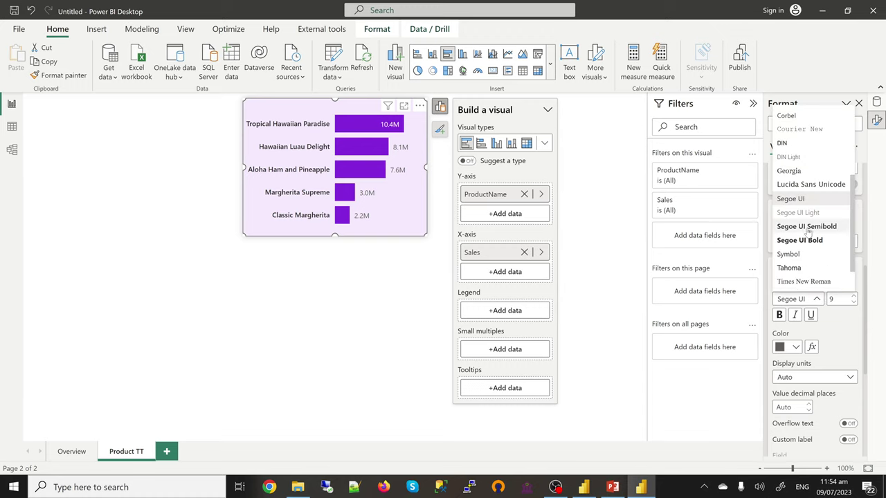
{"action": "left_click", "coordinate": [345, 353]}
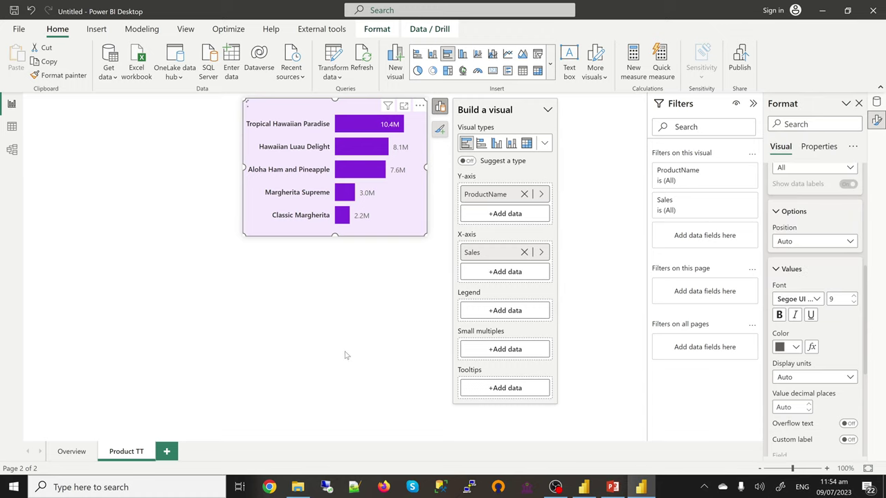
On the Overview page, set the Trend By Qty chart's tooltip page to Product TT.
{"action": "left_click", "coordinate": [72, 452]}
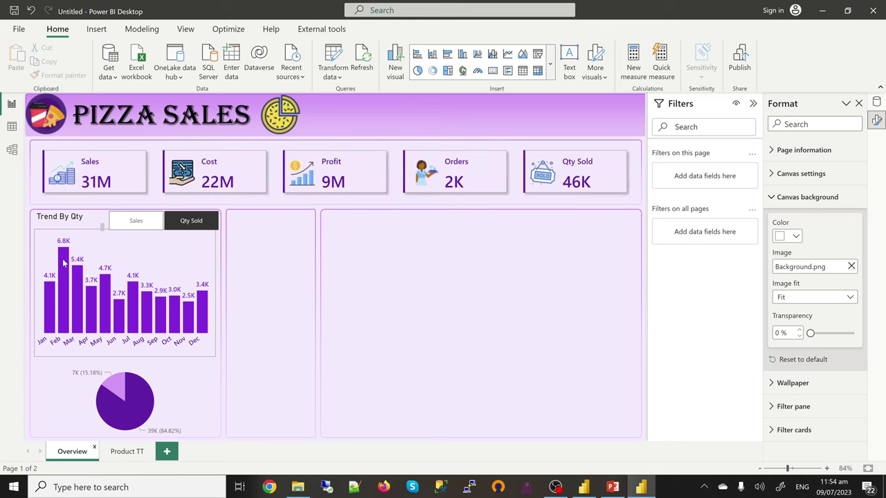
{"action": "left_click", "coordinate": [208, 262]}
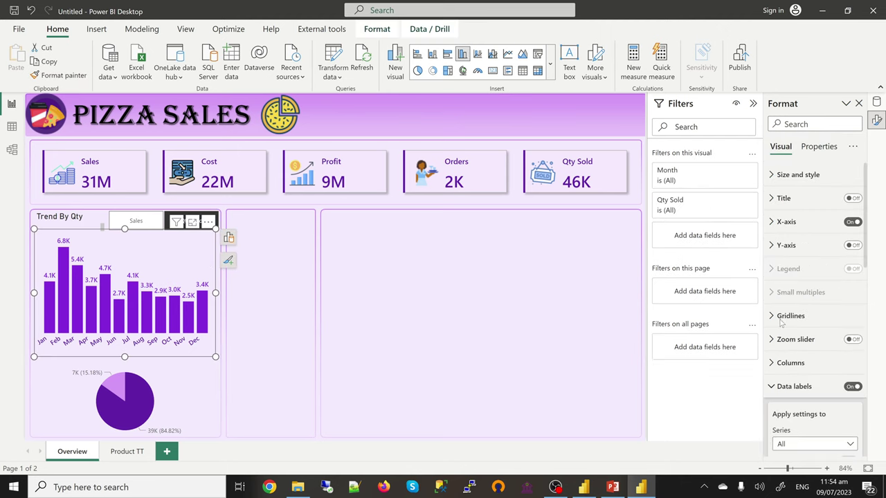
{"action": "left_click", "coordinate": [819, 147]}
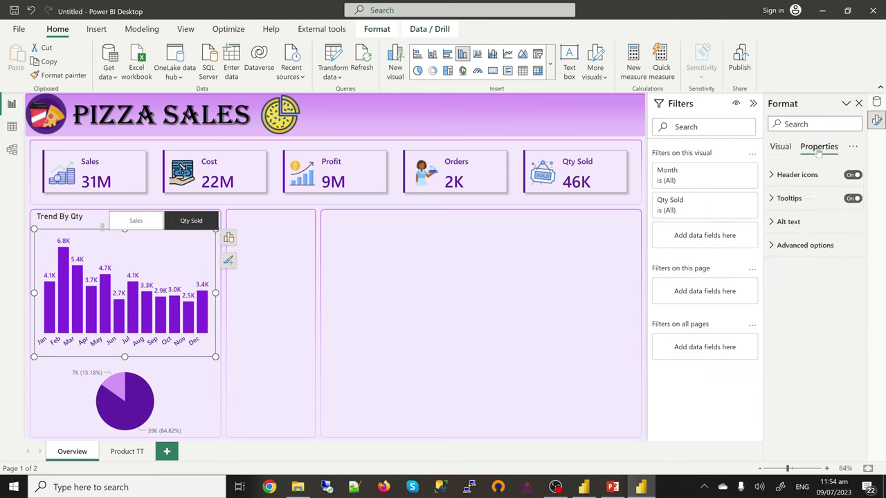
{"action": "left_click", "coordinate": [792, 199]}
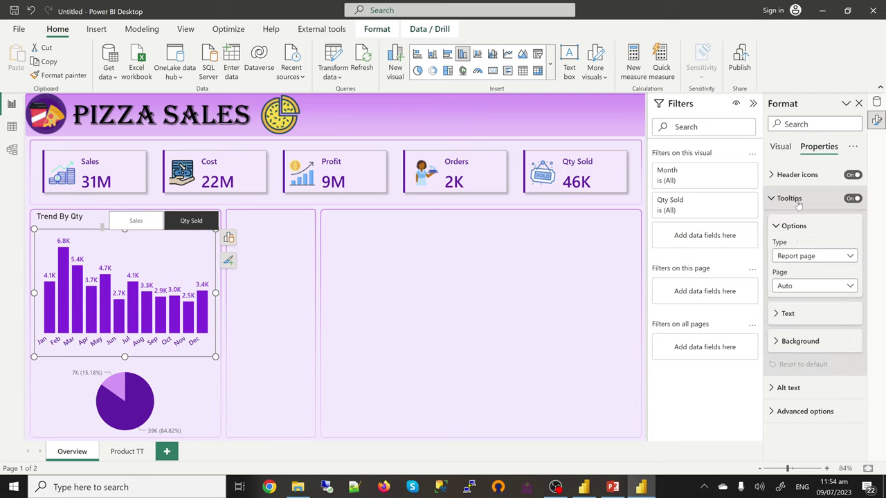
{"action": "left_click", "coordinate": [795, 286]}
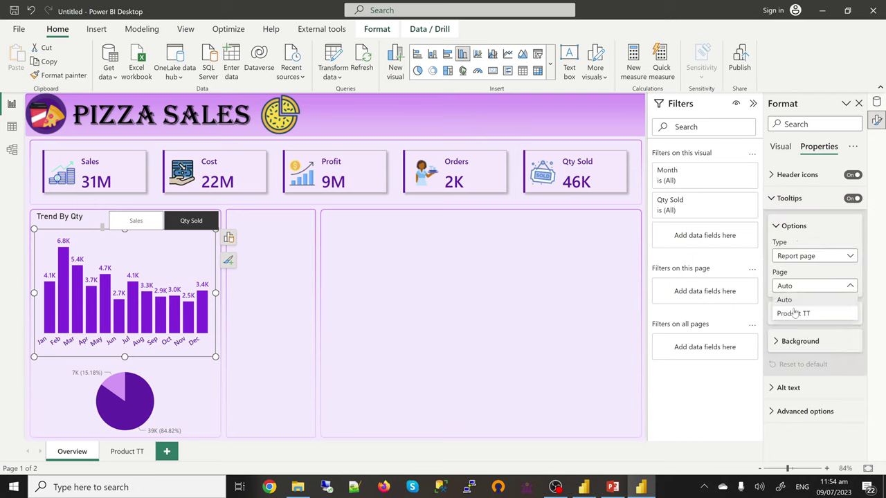
{"action": "left_click", "coordinate": [794, 315]}
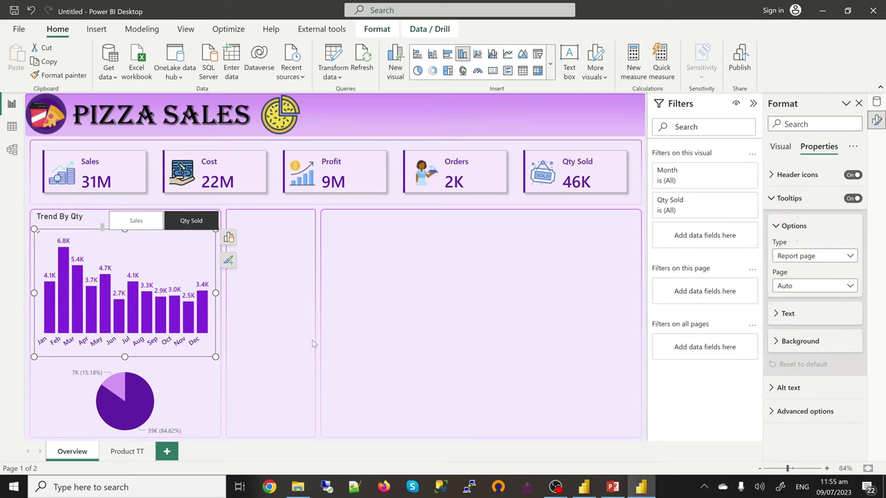
Set the pie chart's tooltip page to Product TT.
{"action": "left_click", "coordinate": [209, 383]}
{"action": "left_click", "coordinate": [811, 291]}
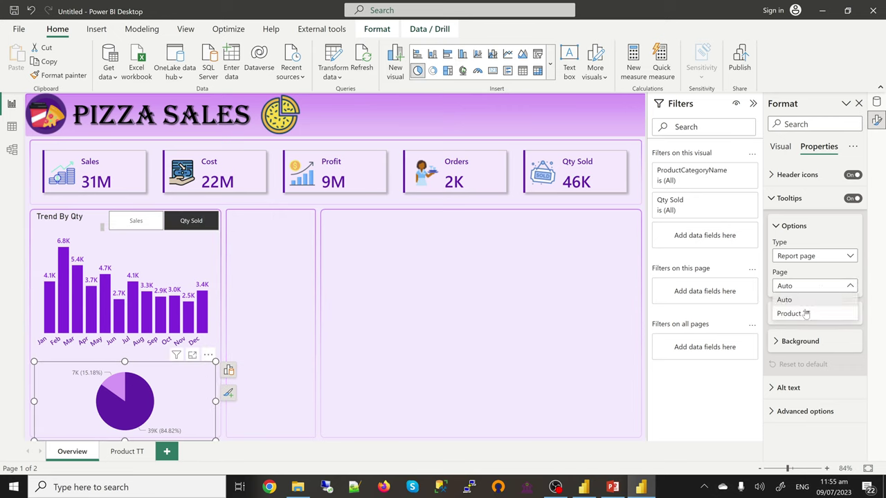
{"action": "left_click", "coordinate": [806, 316]}
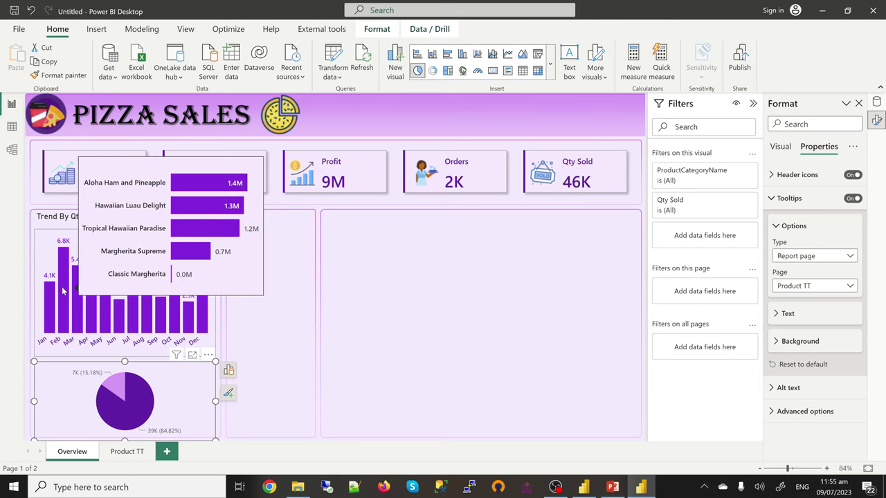
{"action": "left_click", "coordinate": [302, 280]}
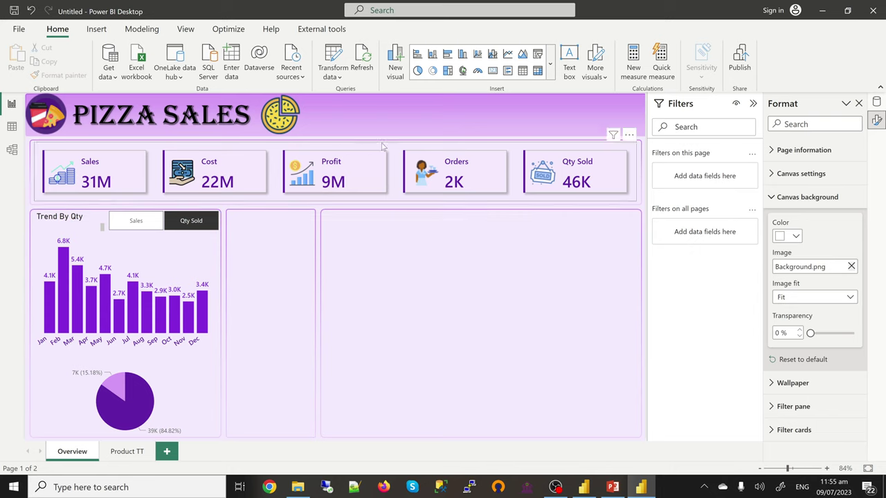
Add a multi-row card to the page showing the Sales measure.
{"action": "left_click", "coordinate": [550, 63]}
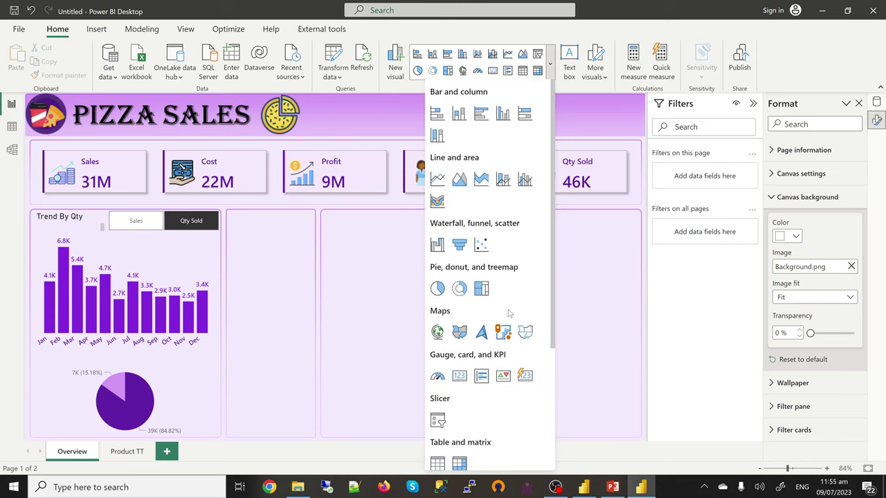
{"action": "left_click", "coordinate": [482, 377]}
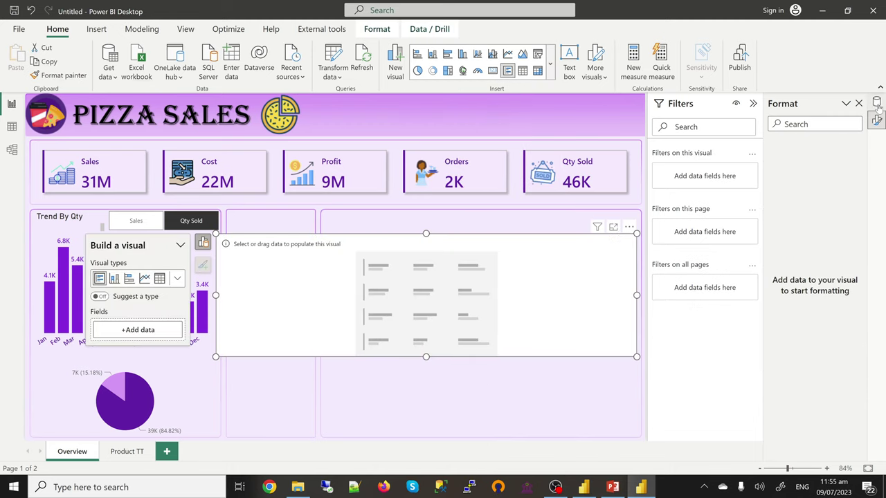
{"action": "left_click", "coordinate": [876, 103]}
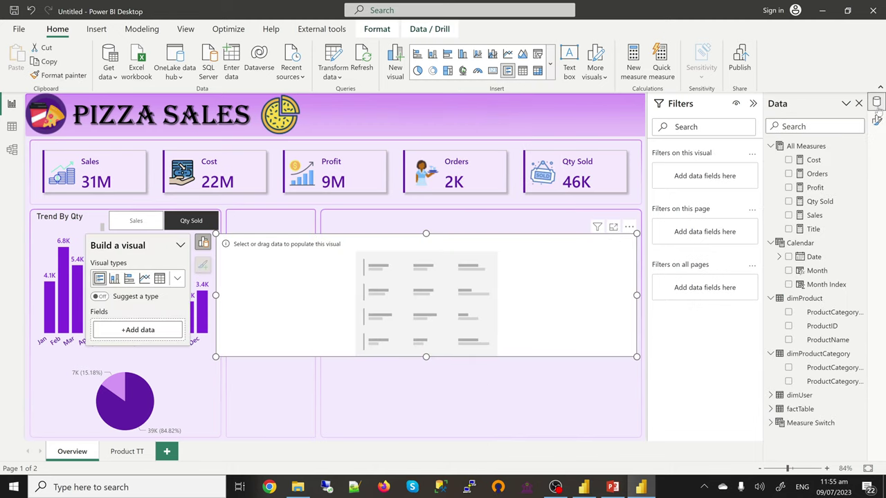
{"action": "left_click", "coordinate": [789, 215]}
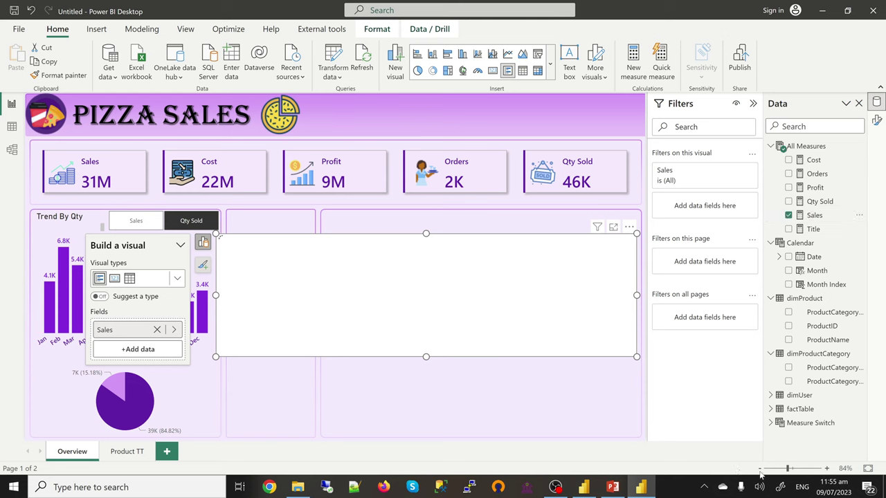
Break the Sales card down by dimUser UserName and bring up its format settings.
{"action": "left_click", "coordinate": [770, 395]}
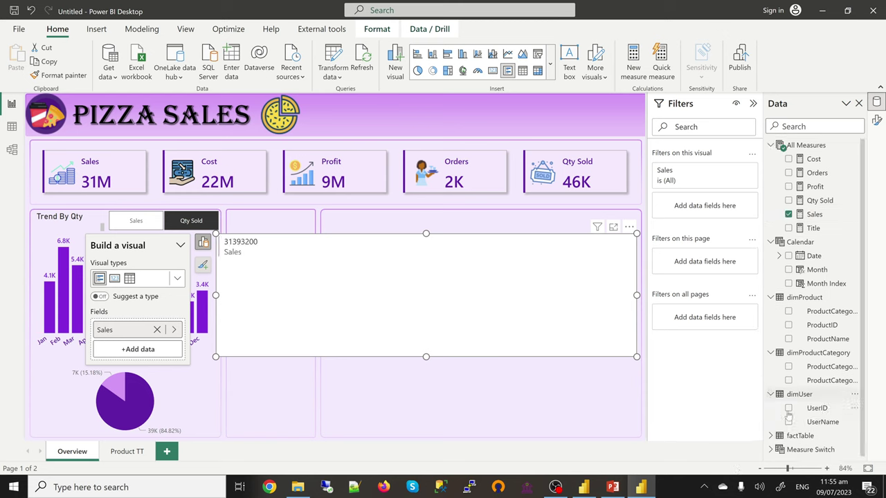
{"action": "left_click", "coordinate": [788, 423]}
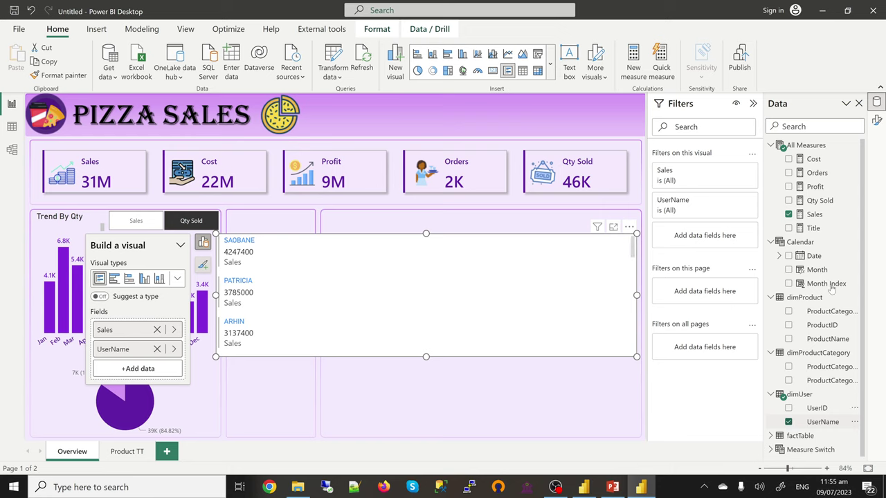
{"action": "left_click", "coordinate": [876, 122]}
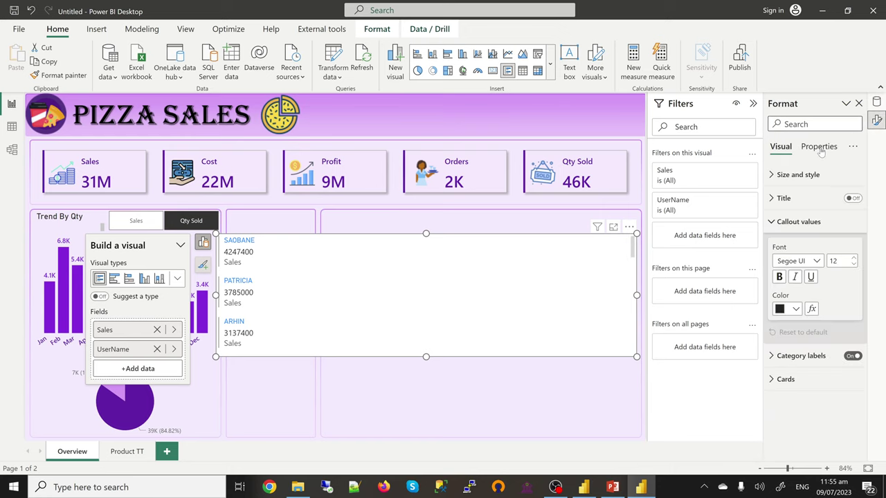
Turn off the card's background and hide the Sales category labels, leaving the title off.
{"action": "left_click", "coordinate": [797, 175]}
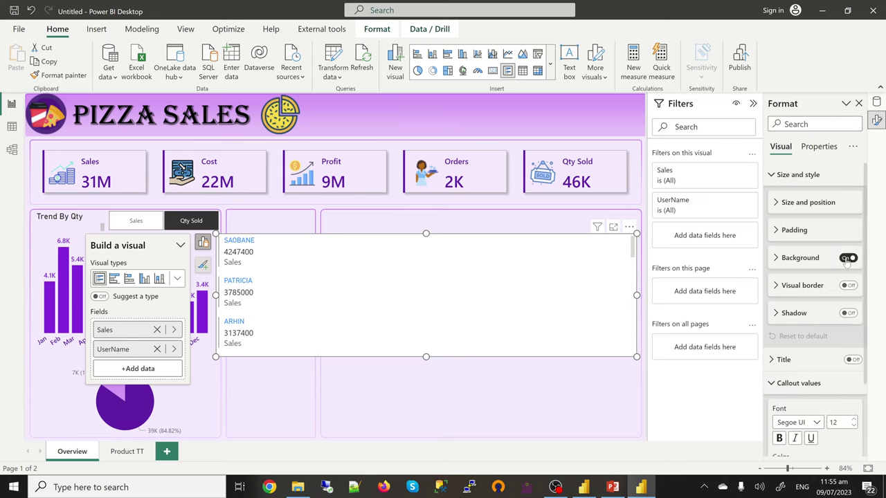
{"action": "left_click", "coordinate": [847, 258]}
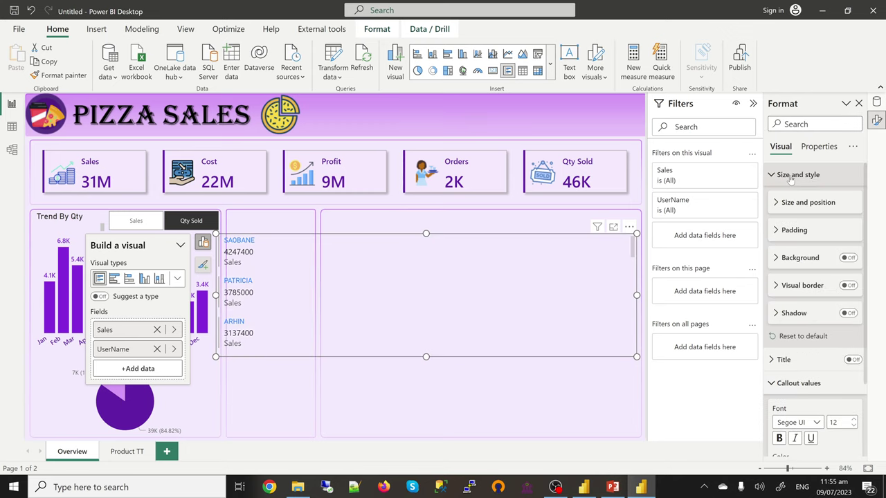
{"action": "left_click", "coordinate": [791, 178]}
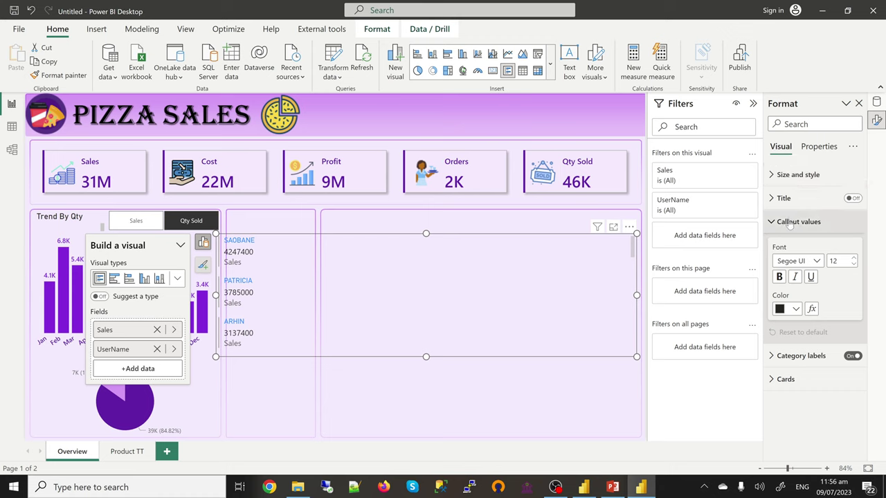
{"action": "left_click", "coordinate": [855, 198]}
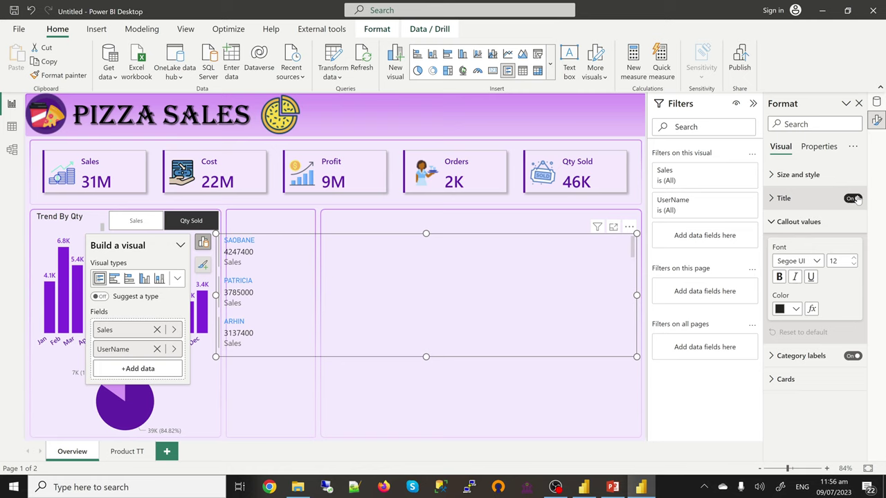
{"action": "left_click", "coordinate": [850, 199]}
{"action": "left_click", "coordinate": [789, 222]}
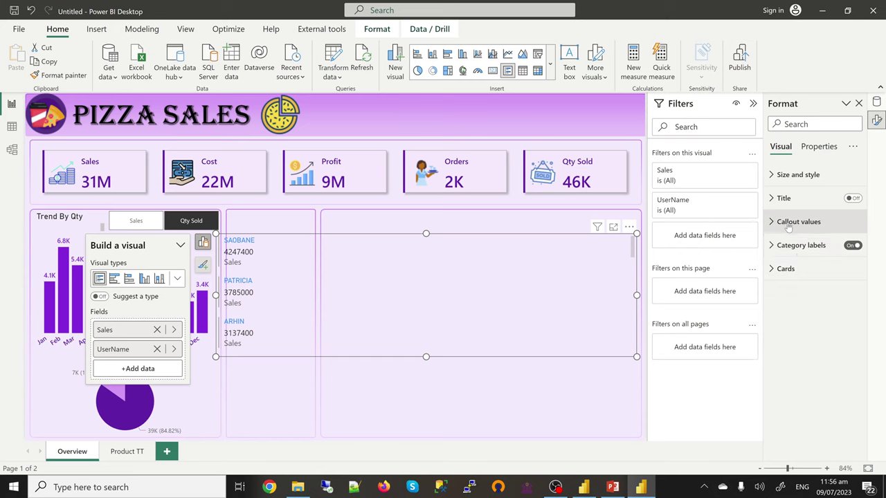
{"action": "left_click", "coordinate": [851, 246]}
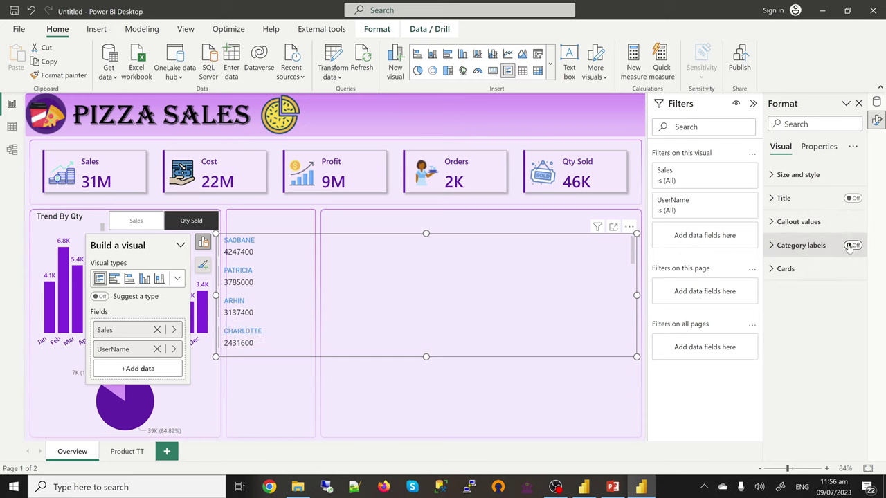
Set the callout values to Segoe UI Semibold in purple.
{"action": "left_click", "coordinate": [787, 224]}
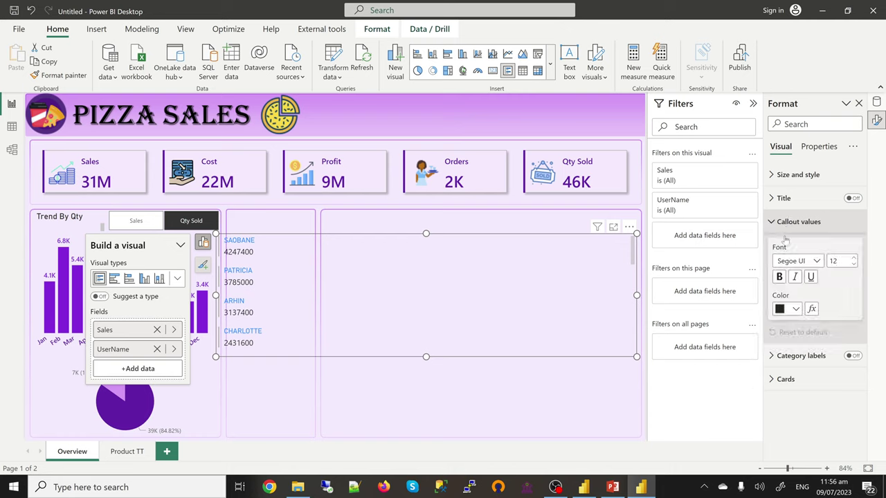
{"action": "left_click", "coordinate": [817, 261]}
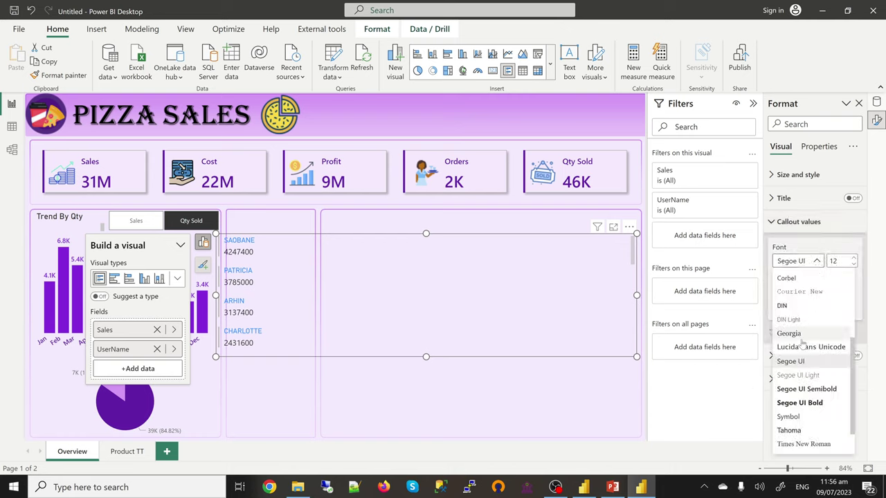
{"action": "left_click", "coordinate": [820, 391]}
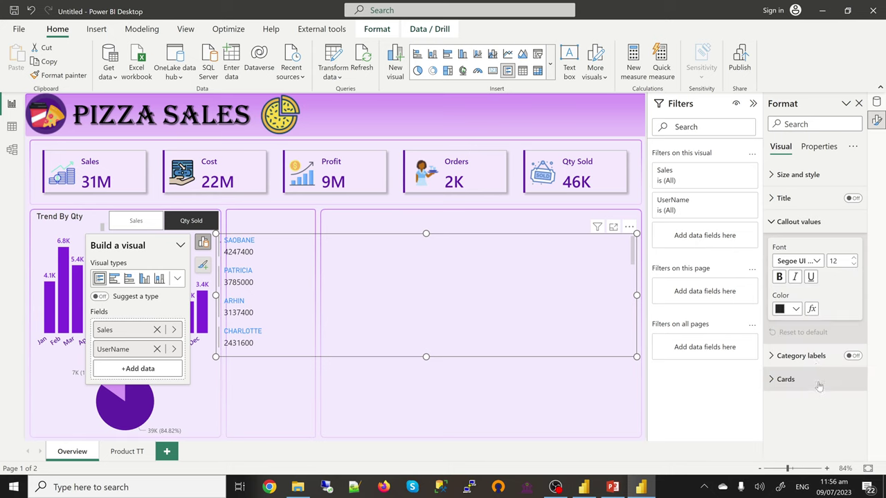
{"action": "left_click", "coordinate": [795, 309]}
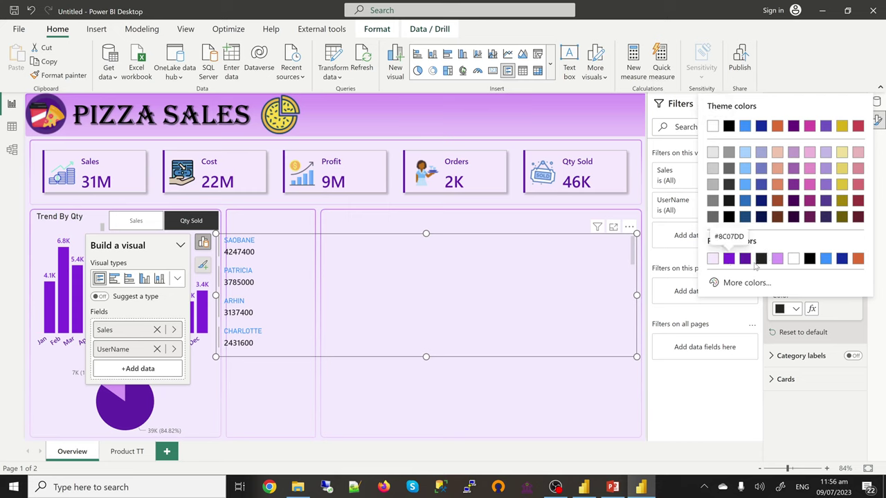
{"action": "left_click", "coordinate": [745, 260]}
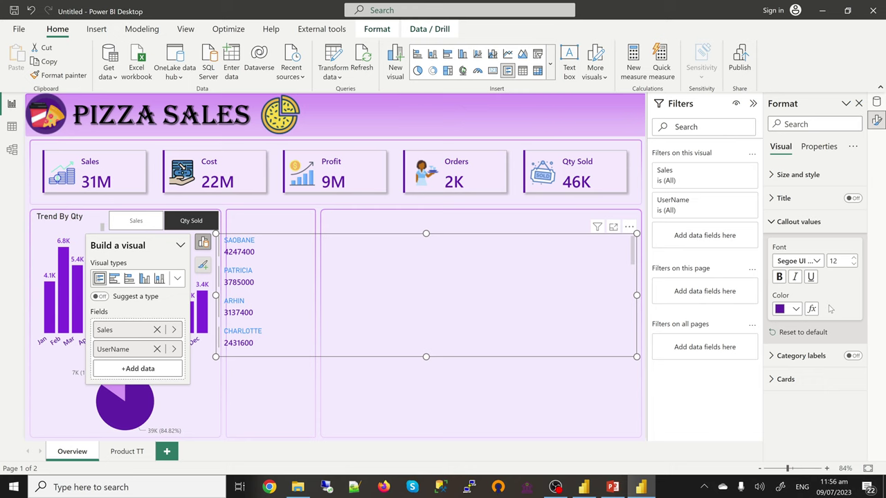
{"action": "left_click", "coordinate": [782, 225]}
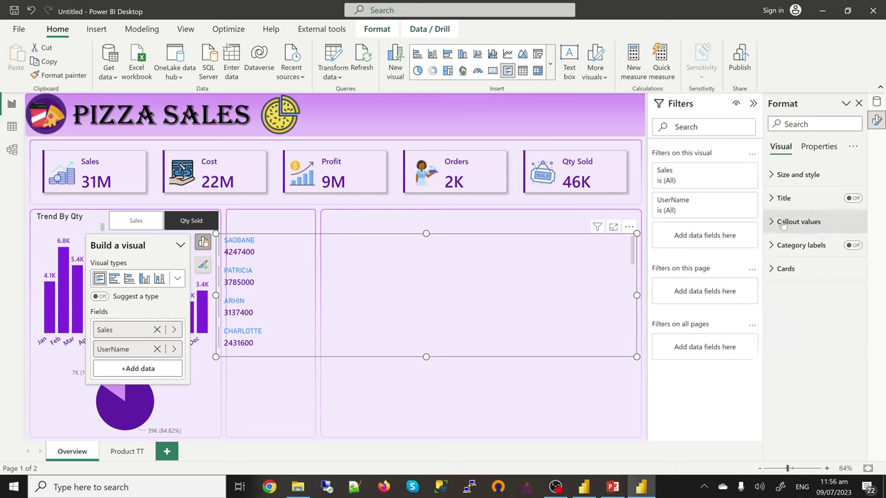
Keep the cashier name card titles black after trying purple #8C07DD.
{"action": "left_click", "coordinate": [785, 269]}
{"action": "scroll", "coordinate": [786, 273], "scroll_direction": "down", "scroll_amount": 2}
{"action": "scroll", "coordinate": [787, 272], "scroll_direction": "up", "scroll_amount": 1}
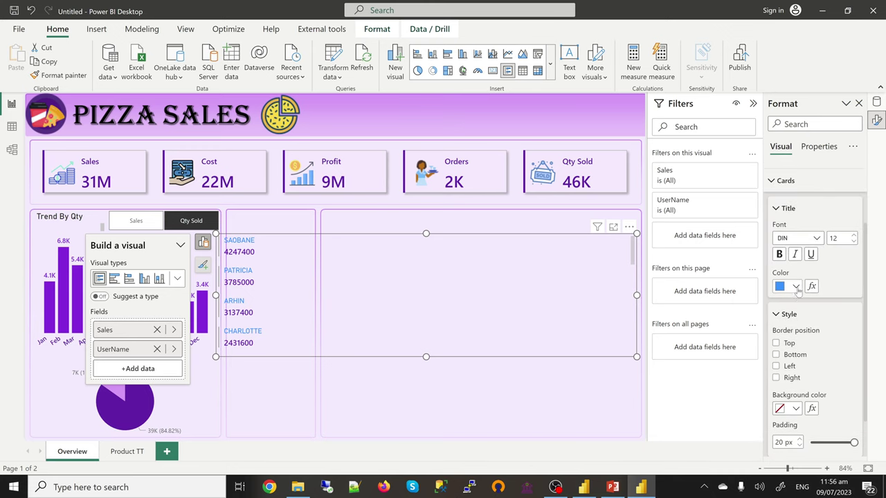
{"action": "left_click", "coordinate": [796, 286]}
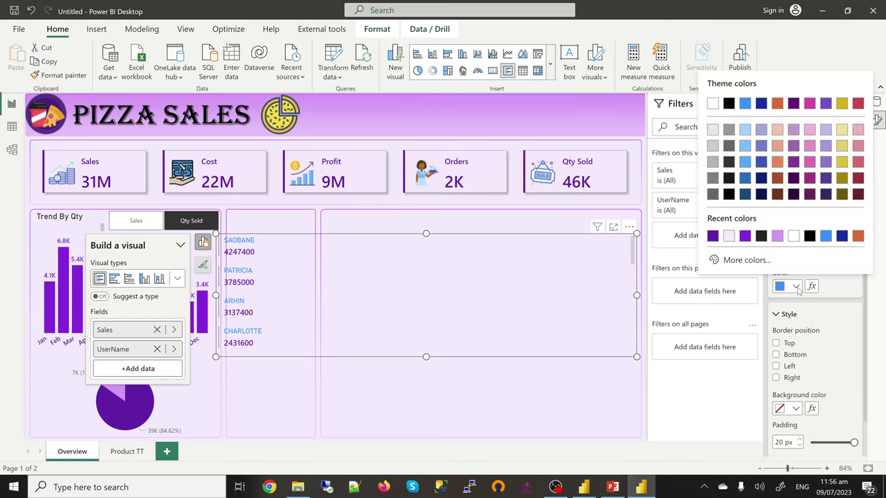
{"action": "left_click", "coordinate": [745, 236]}
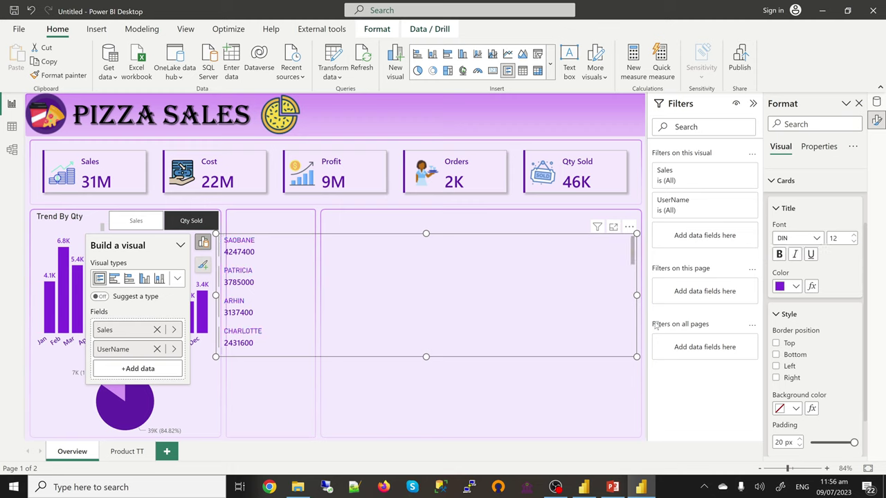
{"action": "left_click", "coordinate": [796, 288]}
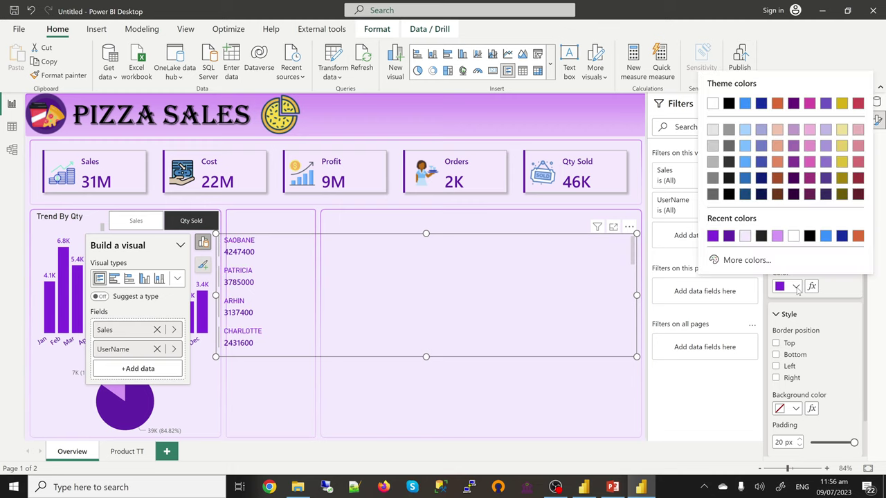
{"action": "left_click", "coordinate": [355, 316]}
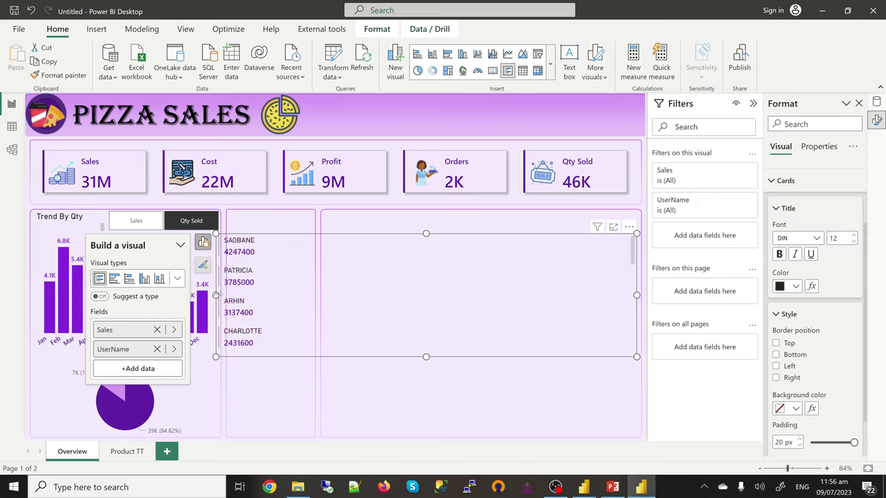
Shrink the cashier card into the middle column and stretch it down to list cashiers through JOHNSON.
{"action": "left_click_drag", "start_coordinate": [216, 294], "coordinate": [231, 296]}
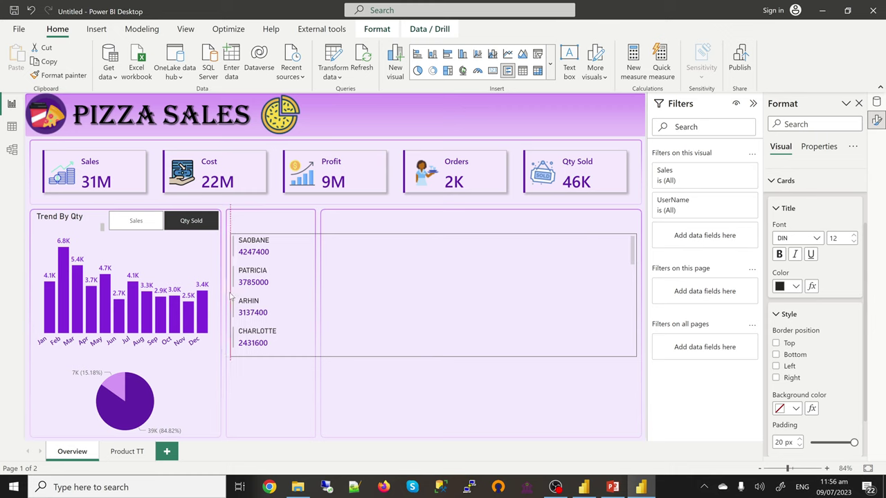
{"action": "left_click", "coordinate": [542, 291]}
{"action": "left_click_drag", "start_coordinate": [636, 296], "coordinate": [313, 298]}
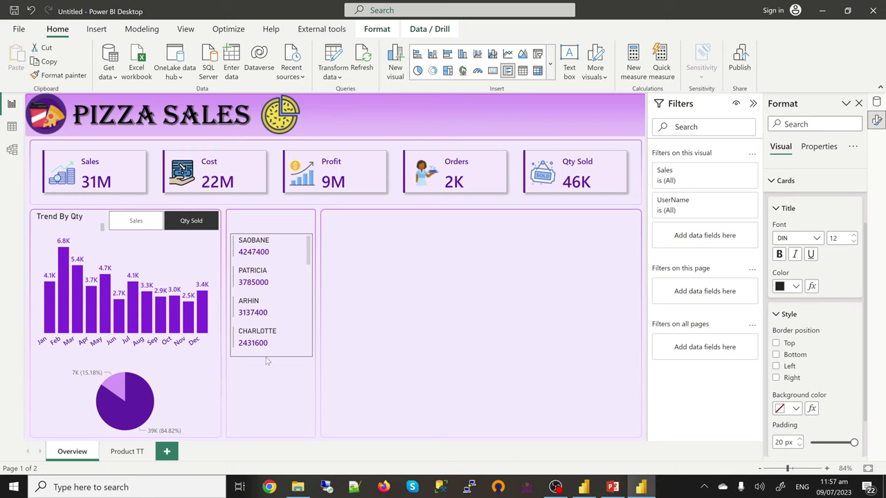
{"action": "left_click_drag", "start_coordinate": [267, 361], "coordinate": [265, 434]}
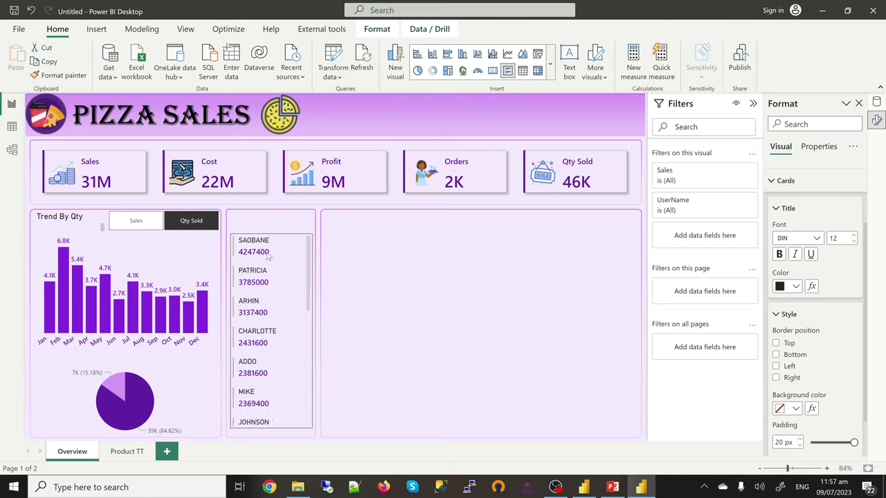
{"action": "left_click_drag", "start_coordinate": [270, 233], "coordinate": [273, 235]}
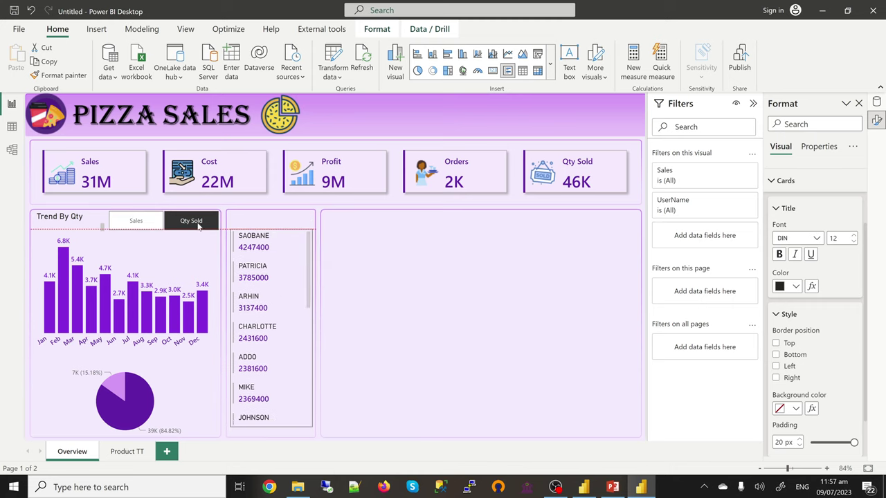
{"action": "left_click", "coordinate": [358, 206]}
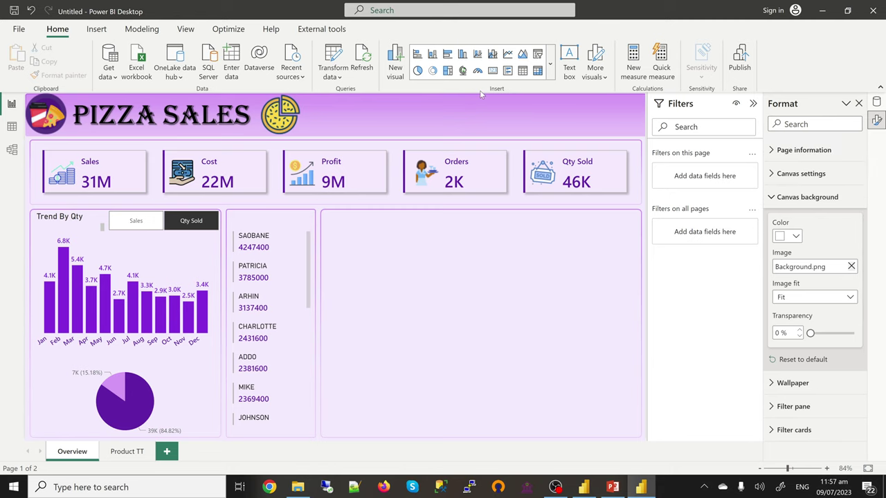
Add a text box holding the 'Sales by Cashier' heading and select its text.
{"action": "left_click", "coordinate": [95, 30]}
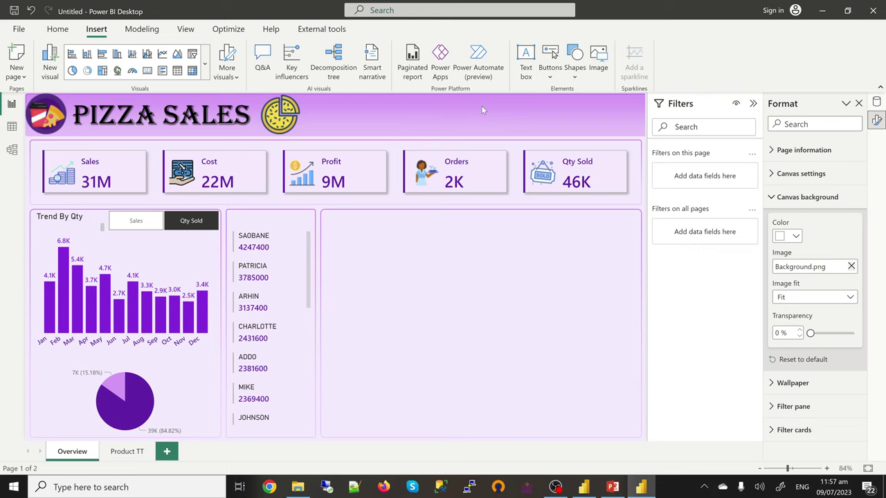
{"action": "left_click", "coordinate": [526, 62]}
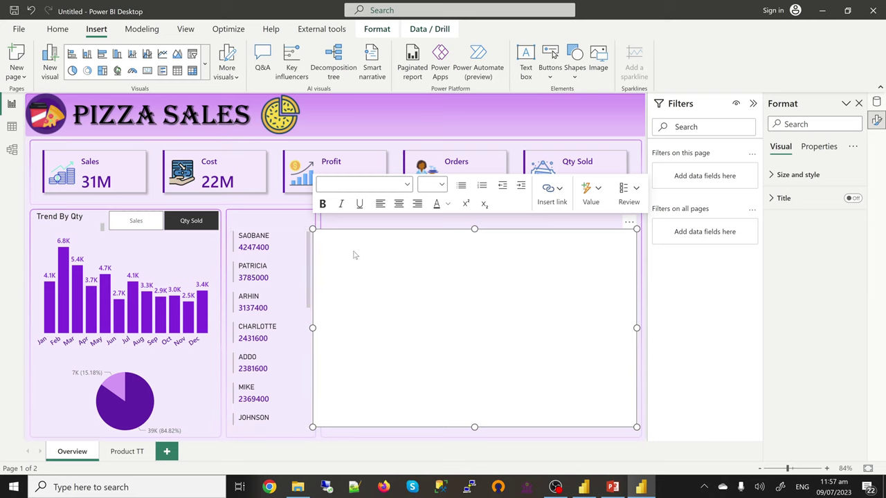
{"action": "left_click", "coordinate": [357, 253]}
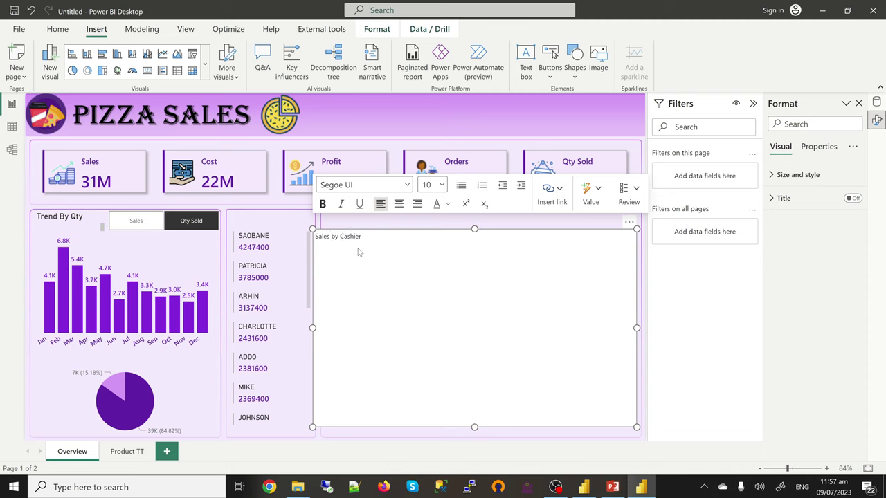
{"action": "key", "text": "ctrl+a"}
Format the heading as Segoe (Bold), purple #8C07DD, size 11, and shrink the box to one line.
{"action": "left_click", "coordinate": [408, 185]}
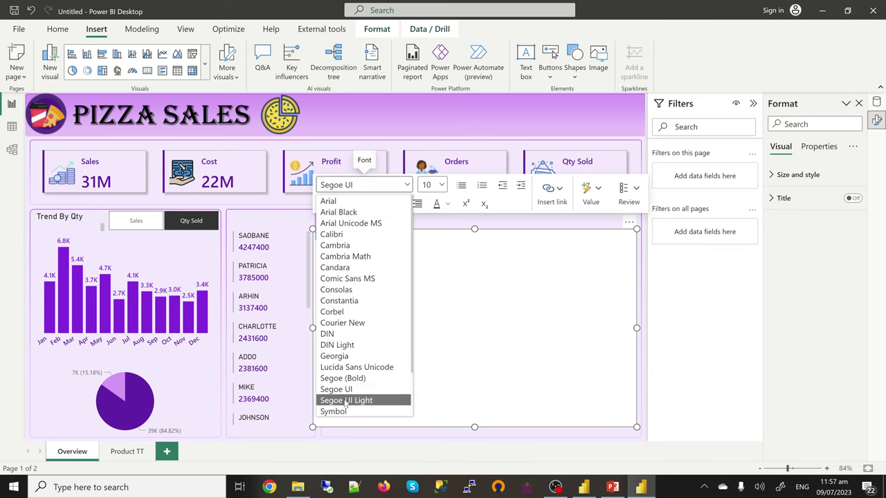
{"action": "left_click", "coordinate": [350, 379]}
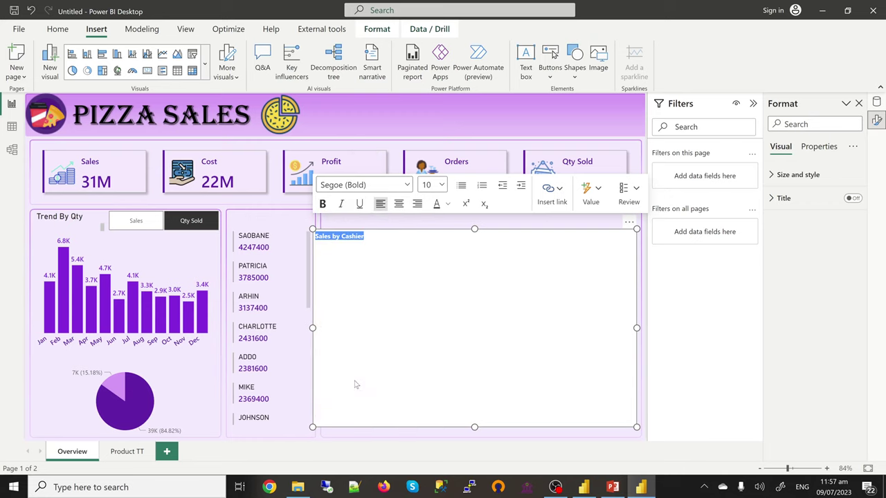
{"action": "left_click", "coordinate": [448, 204]}
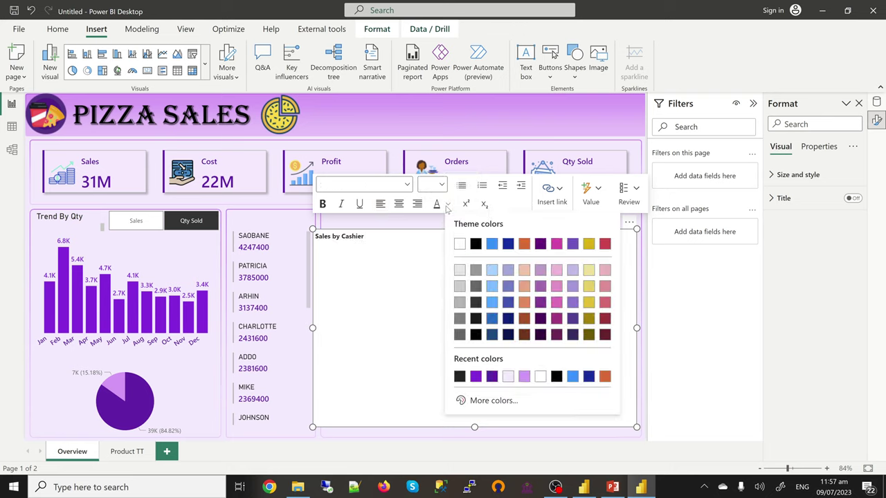
{"action": "left_click", "coordinate": [475, 377]}
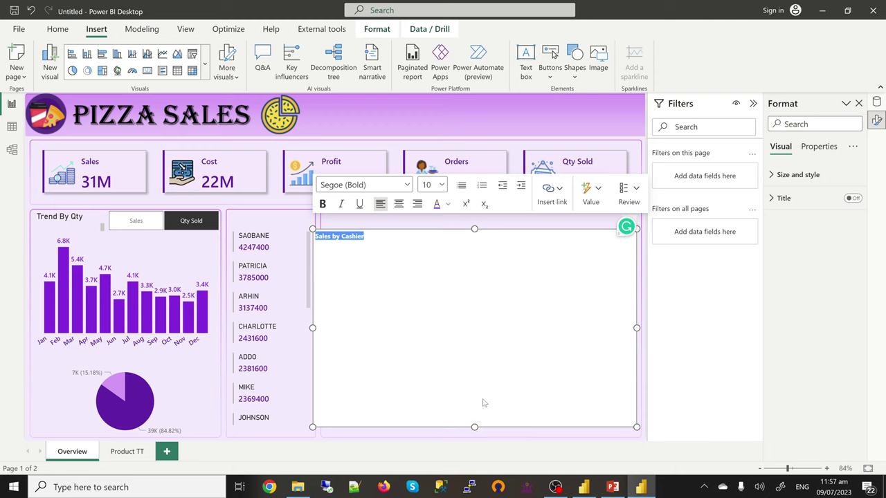
{"action": "left_click", "coordinate": [442, 185]}
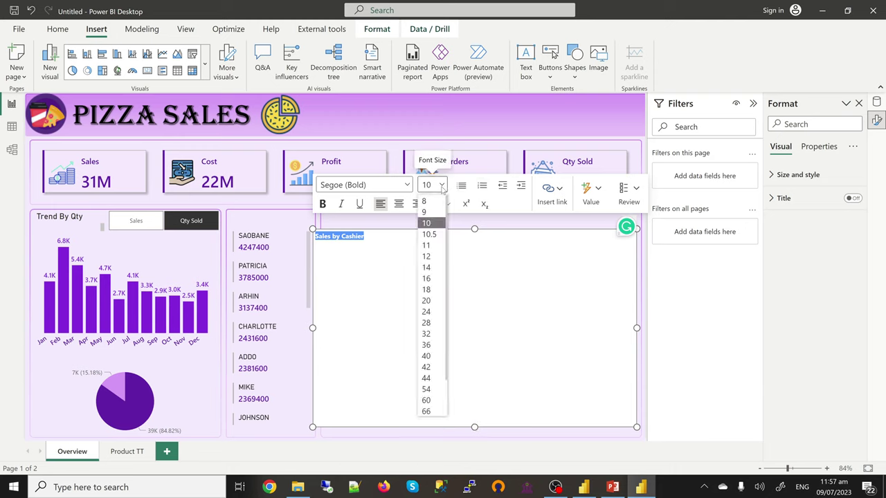
{"action": "left_click", "coordinate": [432, 246]}
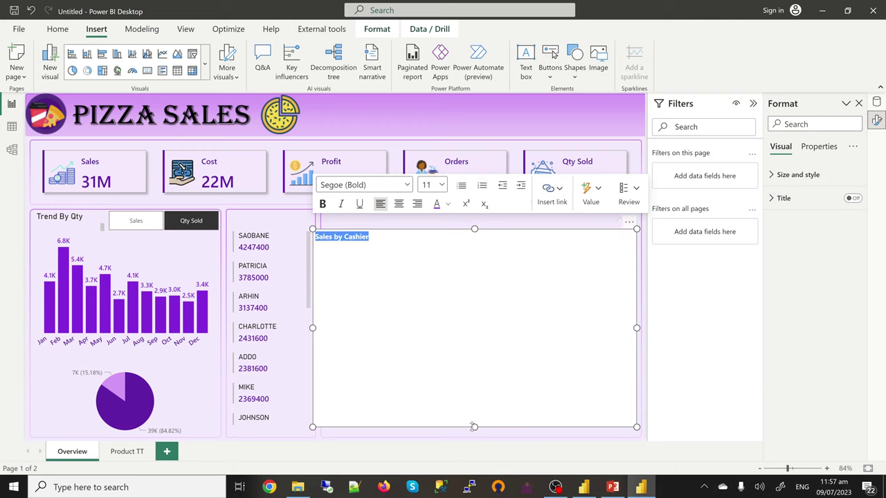
{"action": "left_click_drag", "start_coordinate": [473, 427], "coordinate": [469, 248]}
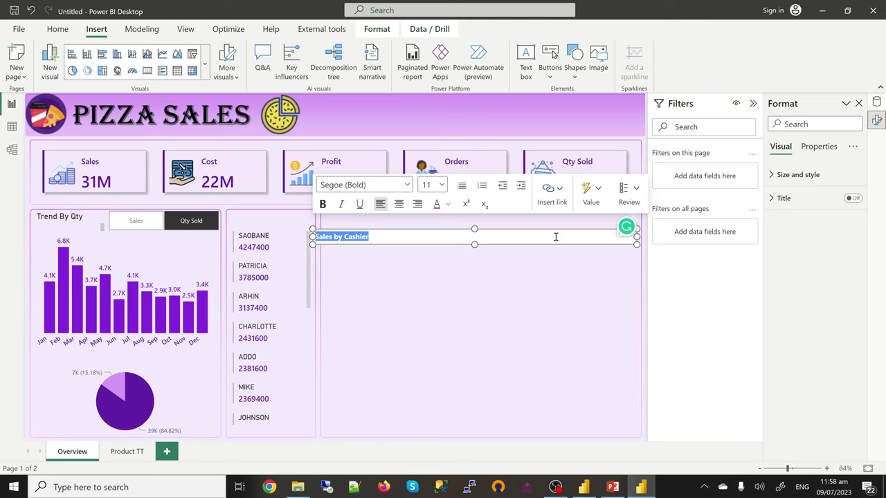
Narrow the heading text box and remove its background fill.
{"action": "left_click_drag", "start_coordinate": [555, 237], "coordinate": [285, 210]}
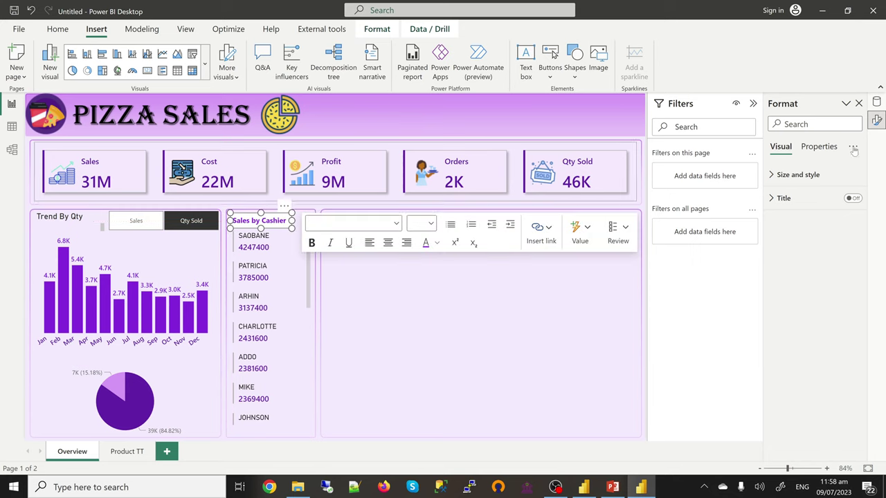
{"action": "left_click", "coordinate": [803, 175]}
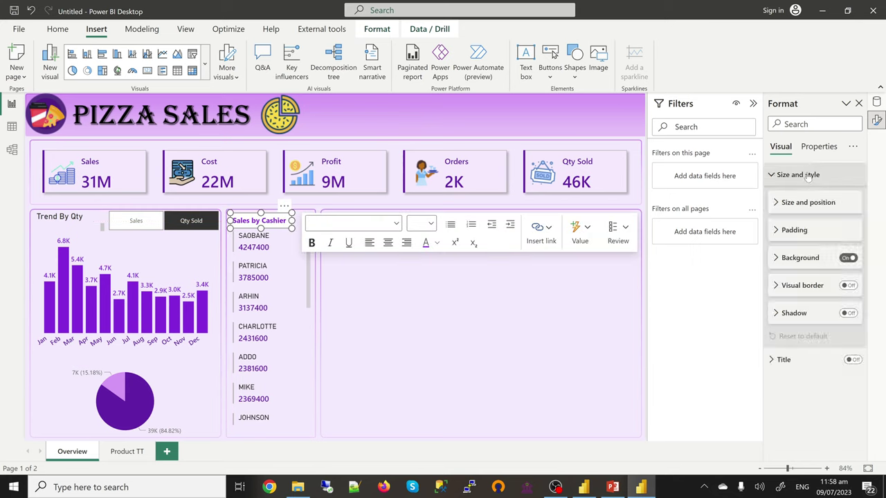
{"action": "left_click", "coordinate": [847, 260]}
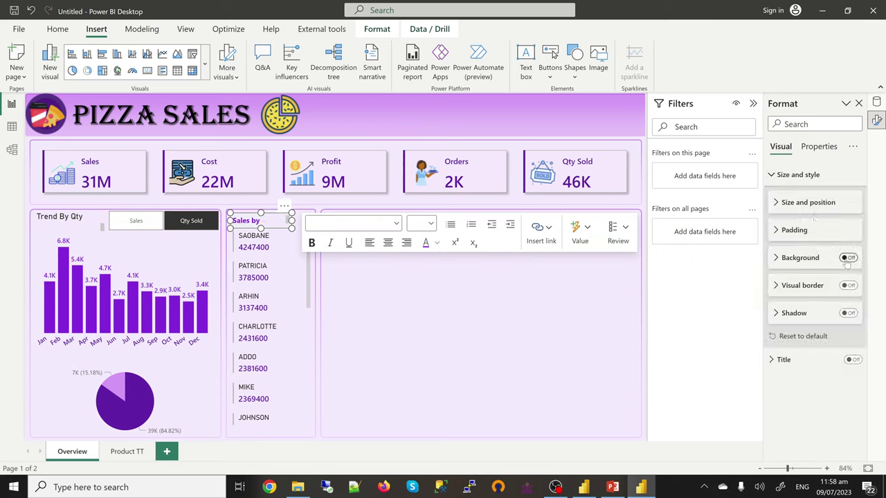
{"action": "left_click", "coordinate": [344, 301]}
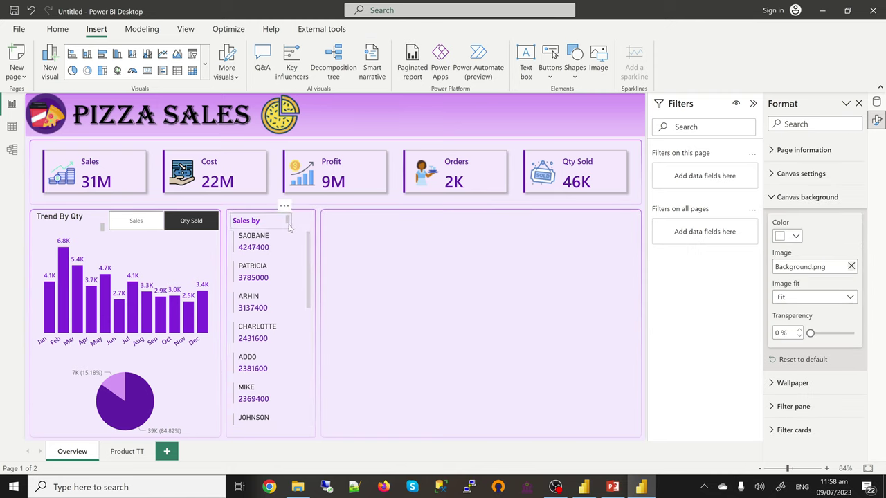
{"action": "key", "text": "ctrl+z"}
Widen the heading so 'Sales by Cashier' fits on one line atop the cashier panel.
{"action": "left_click", "coordinate": [293, 222]}
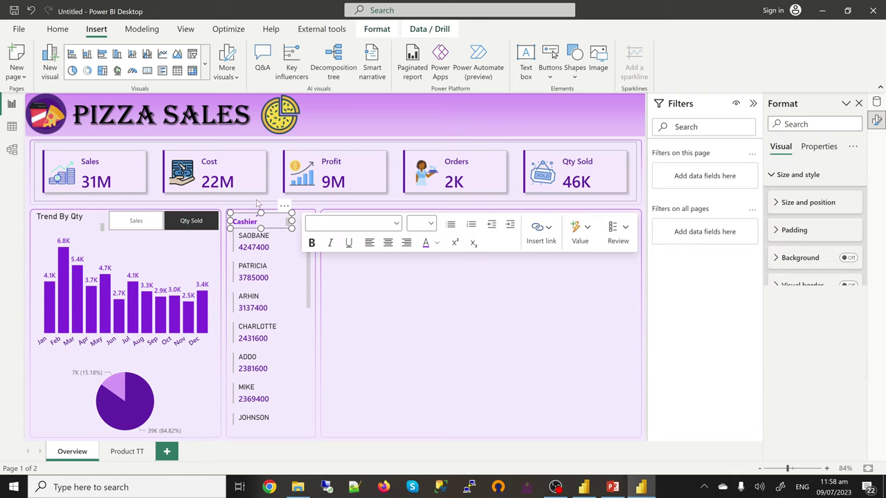
{"action": "left_click", "coordinate": [293, 221]}
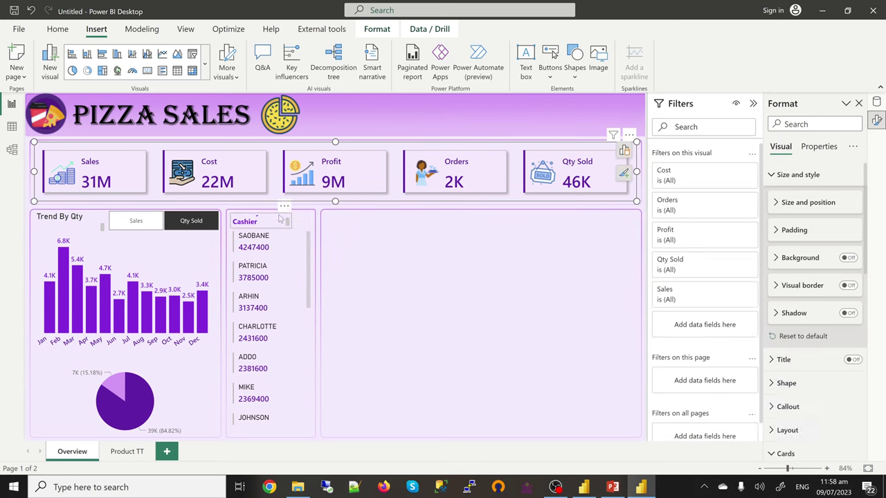
{"action": "left_click", "coordinate": [291, 222]}
{"action": "left_click_drag", "start_coordinate": [300, 223], "coordinate": [314, 227]}
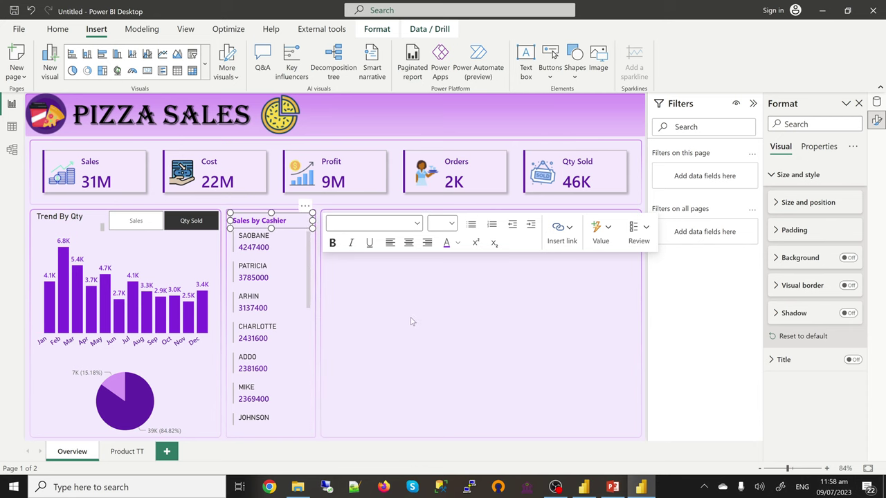
{"action": "left_click", "coordinate": [410, 322]}
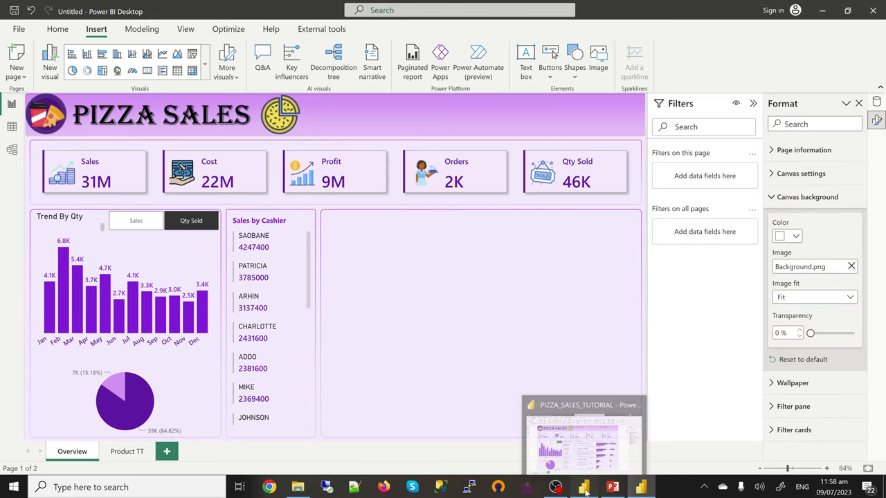
{"action": "left_click", "coordinate": [585, 488]}
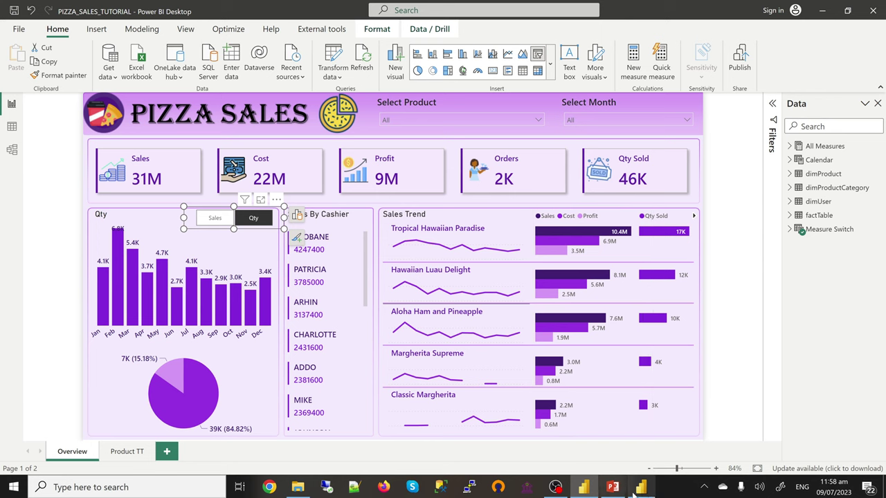
{"action": "left_click", "coordinate": [643, 493]}
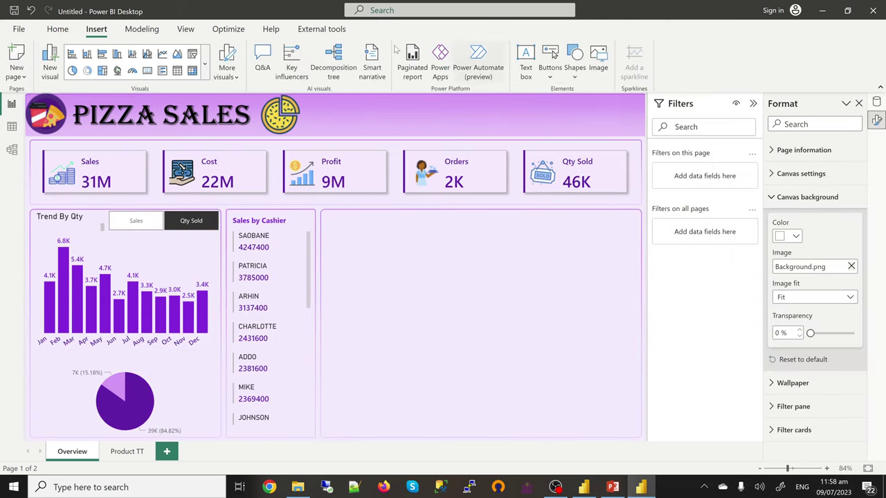
Place a line chart in the right panel plotting Sales by Month, one line per ProductName.
{"action": "left_click", "coordinate": [161, 54]}
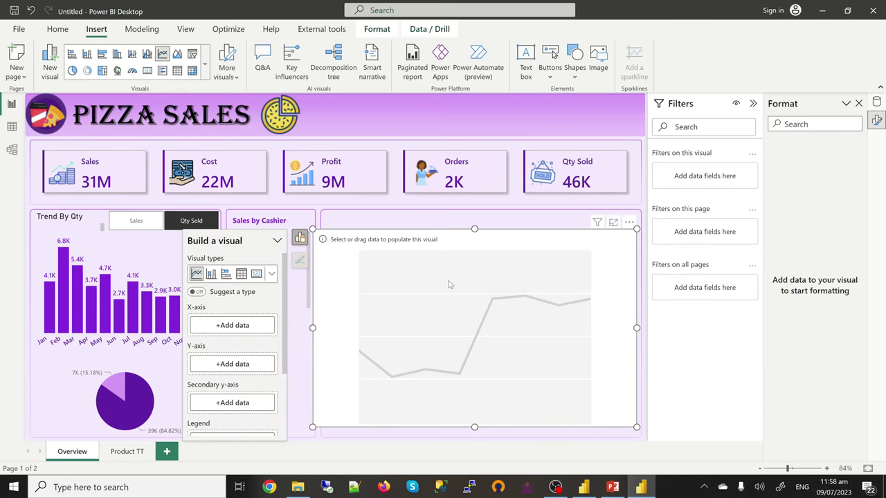
{"action": "left_click_drag", "start_coordinate": [448, 285], "coordinate": [463, 279]}
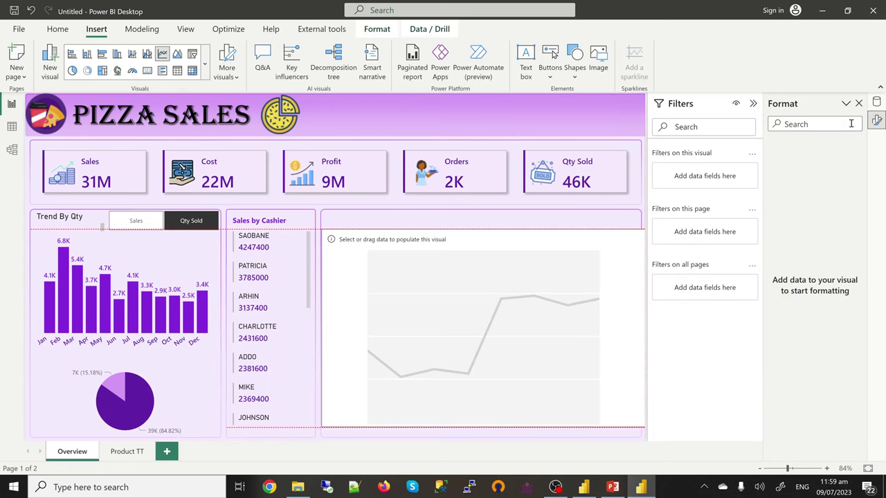
{"action": "left_click", "coordinate": [876, 102]}
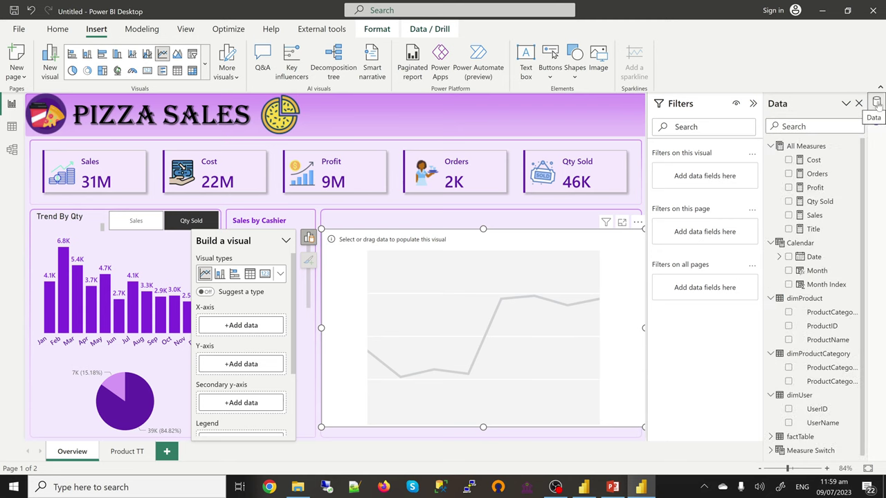
{"action": "left_click", "coordinate": [788, 215]}
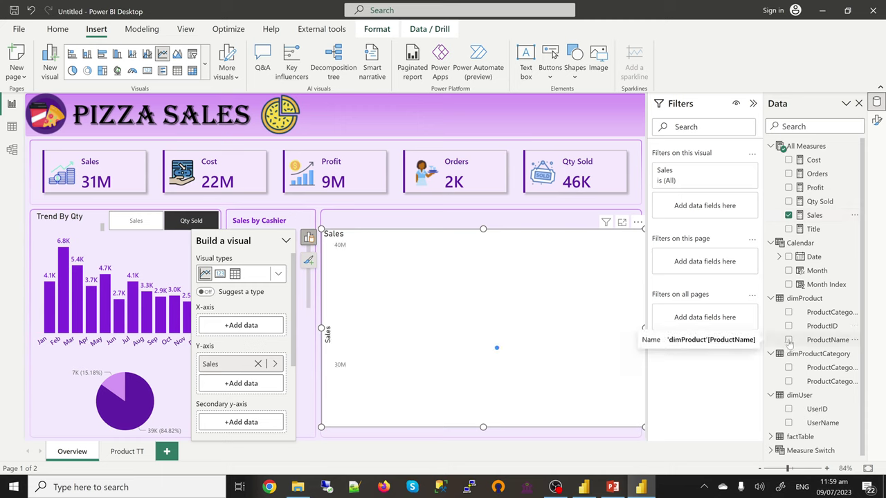
{"action": "left_click", "coordinate": [788, 270]}
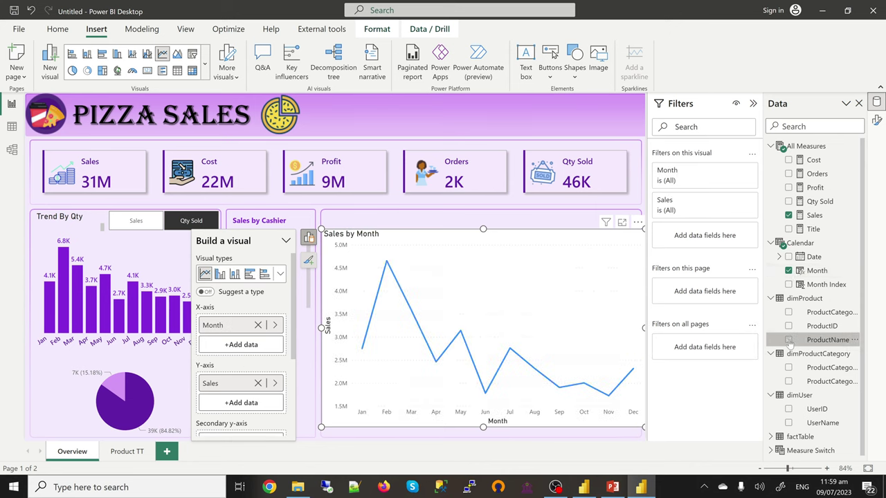
{"action": "left_click", "coordinate": [789, 339]}
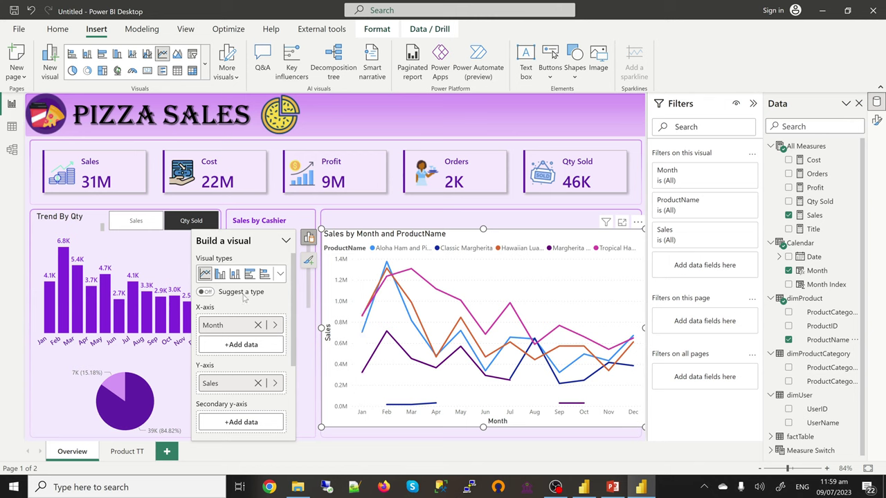
{"action": "scroll", "coordinate": [240, 349], "scroll_direction": "down", "scroll_amount": 1}
{"action": "scroll", "coordinate": [240, 350], "scroll_direction": "down", "scroll_amount": 4}
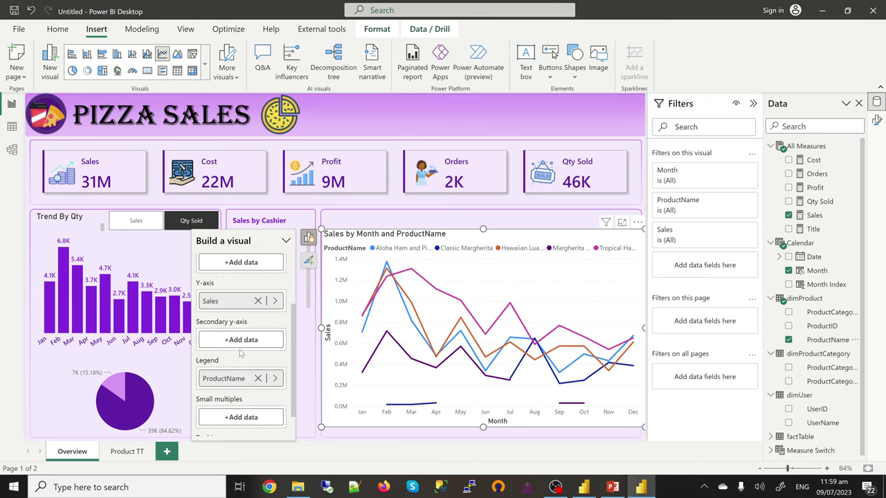
{"action": "scroll", "coordinate": [241, 355], "scroll_direction": "down", "scroll_amount": 1}
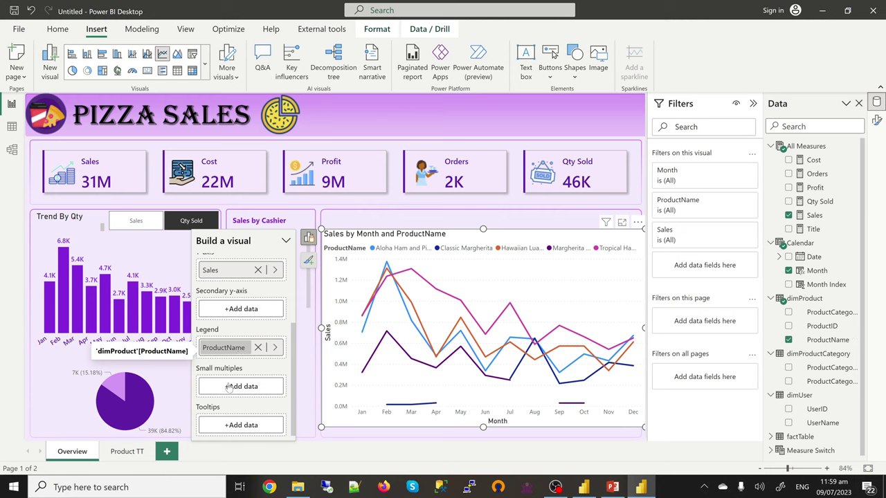
Move ProductName to Small multiples and set the layout to 5 rows.
{"action": "left_click_drag", "start_coordinate": [229, 389], "coordinate": [229, 388]}
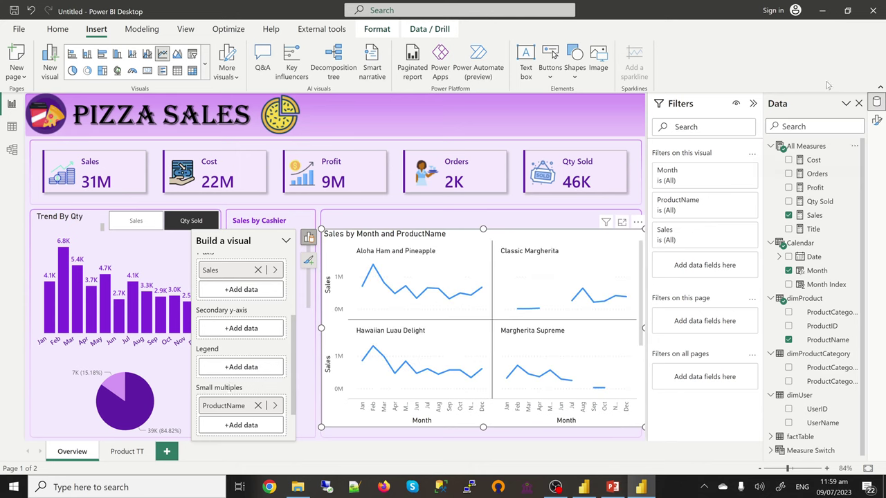
{"action": "left_click", "coordinate": [877, 121]}
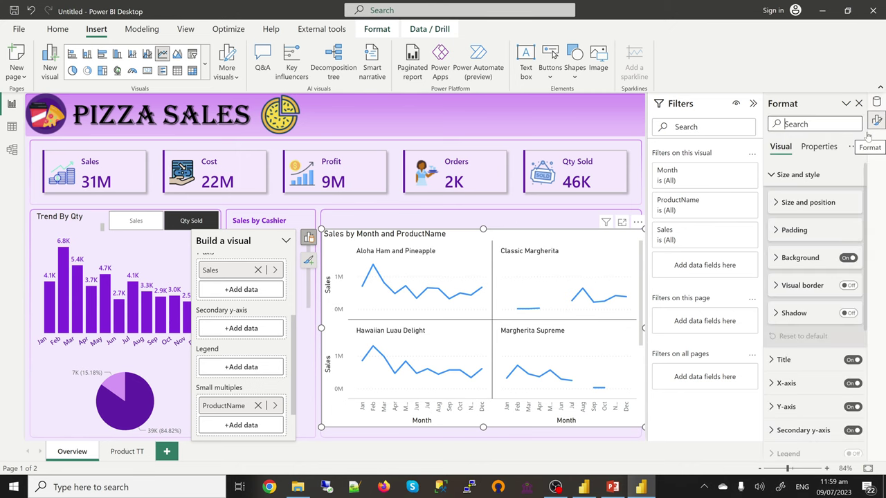
{"action": "scroll", "coordinate": [541, 360], "scroll_direction": "down", "scroll_amount": 2}
{"action": "scroll", "coordinate": [539, 367], "scroll_direction": "up", "scroll_amount": 2}
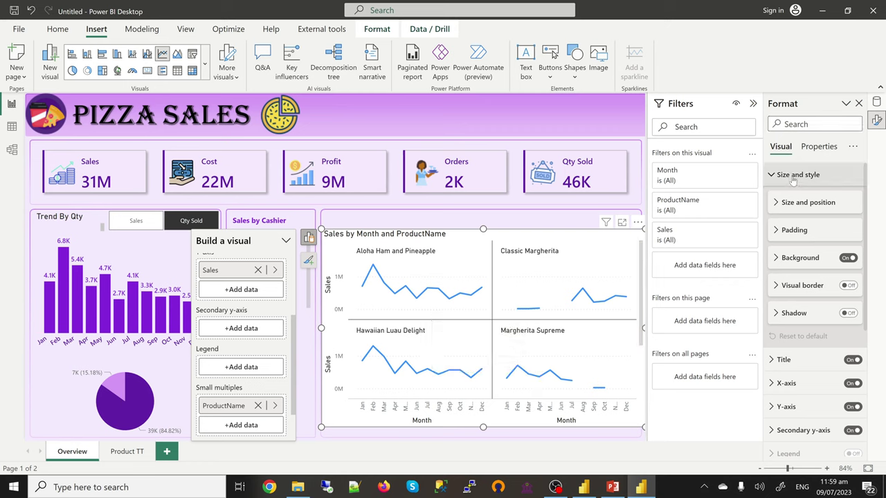
{"action": "left_click", "coordinate": [793, 178]}
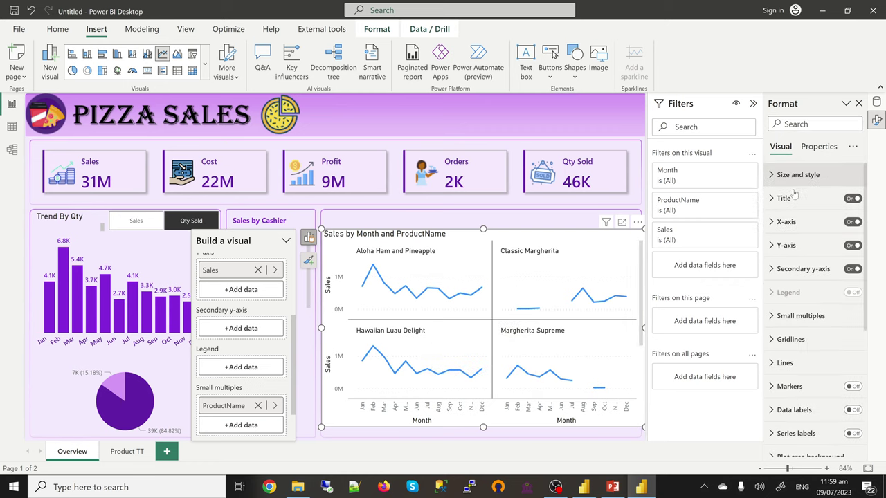
{"action": "left_click", "coordinate": [793, 317]}
{"action": "scroll", "coordinate": [795, 321], "scroll_direction": "down", "scroll_amount": 3}
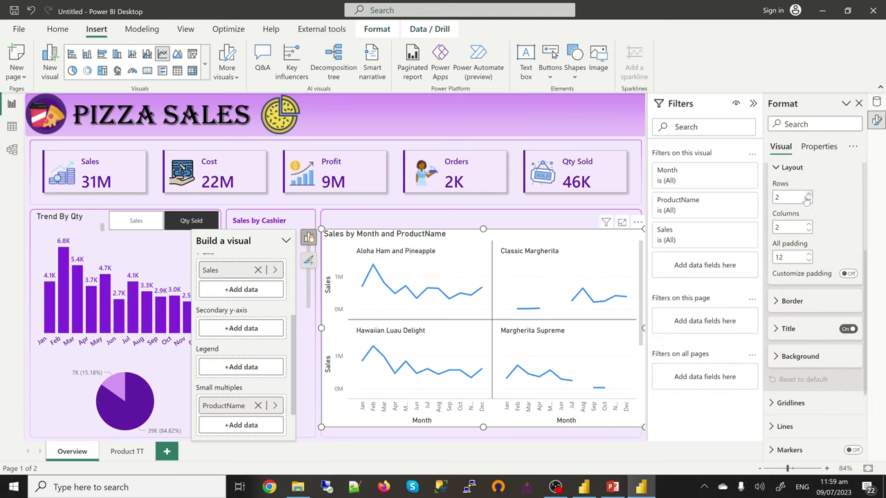
{"action": "left_click_drag", "start_coordinate": [793, 198], "coordinate": [766, 202]}
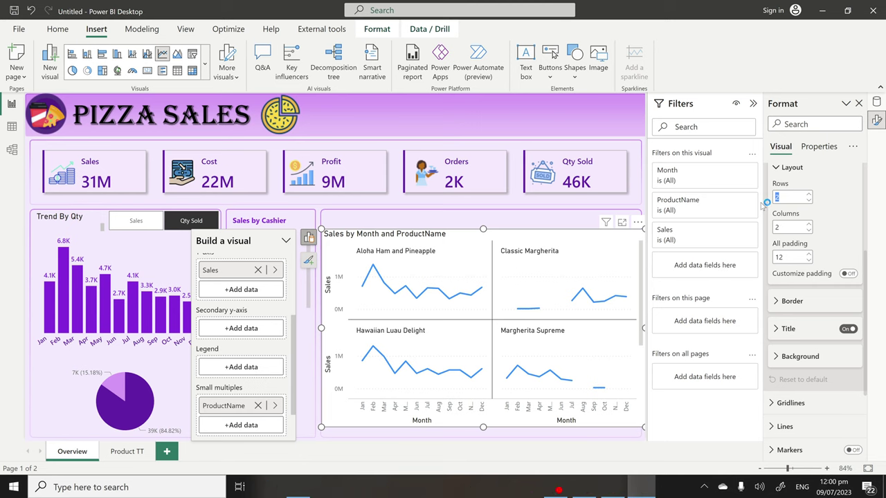
{"action": "type", "text": "5"}
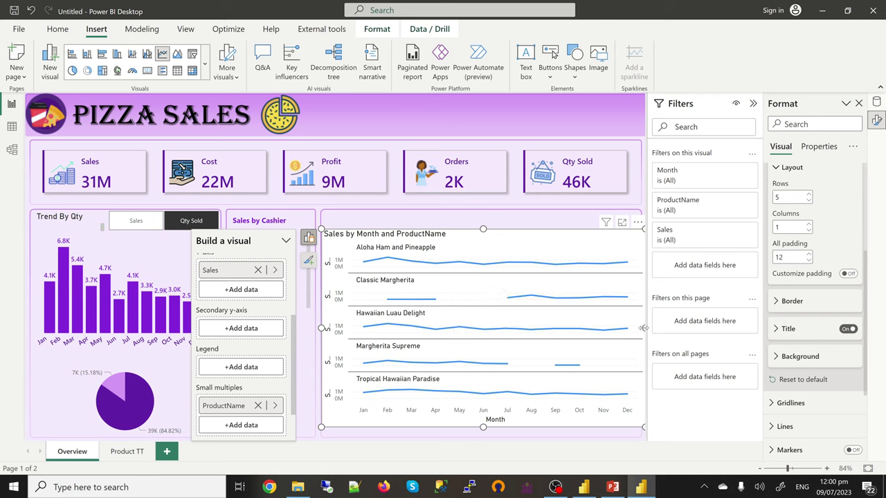
Narrow the small-multiples chart from the right and extend its top and bottom edges.
{"action": "left_click", "coordinate": [572, 333]}
{"action": "left_click_drag", "start_coordinate": [540, 334], "coordinate": [509, 339]}
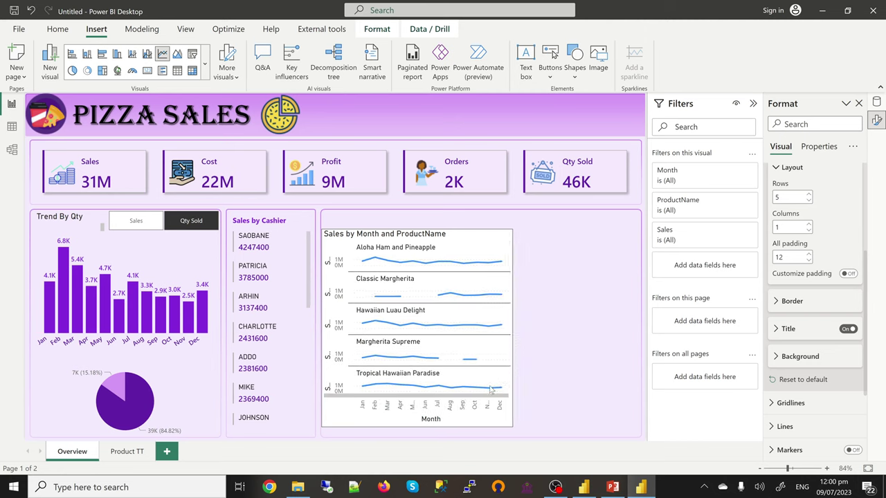
{"action": "left_click", "coordinate": [429, 425]}
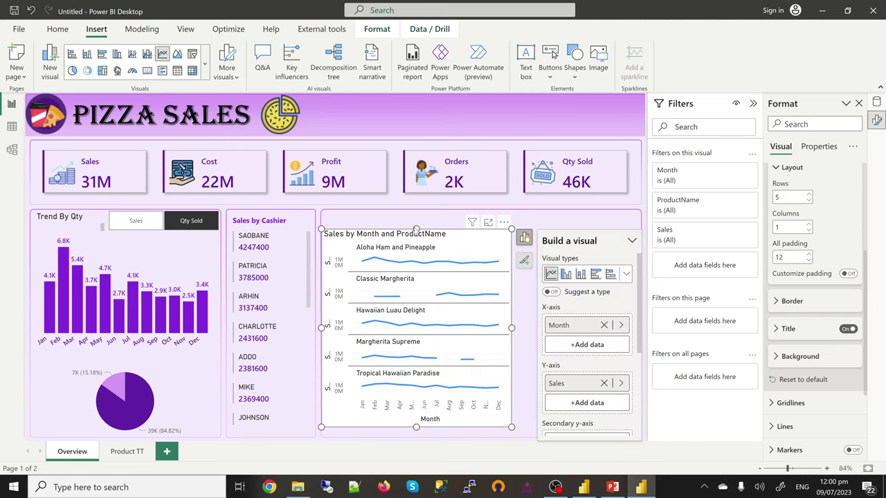
{"action": "left_click_drag", "start_coordinate": [416, 228], "coordinate": [420, 215]}
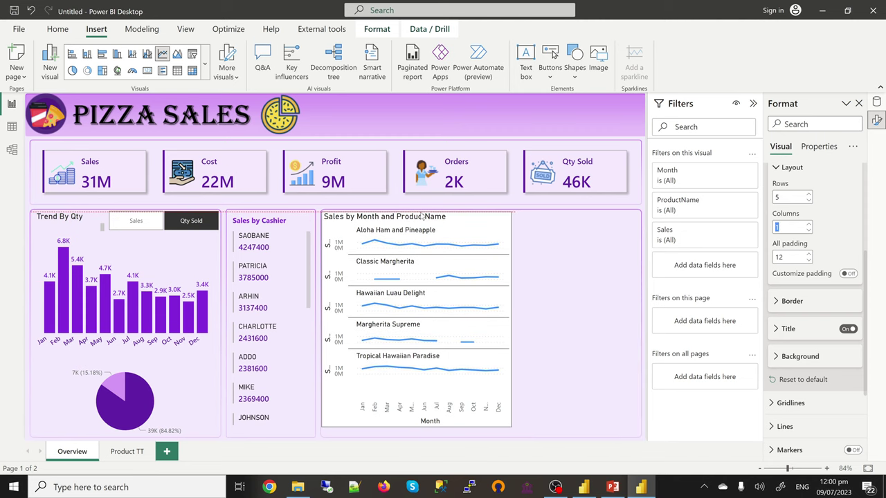
{"action": "left_click", "coordinate": [416, 426]}
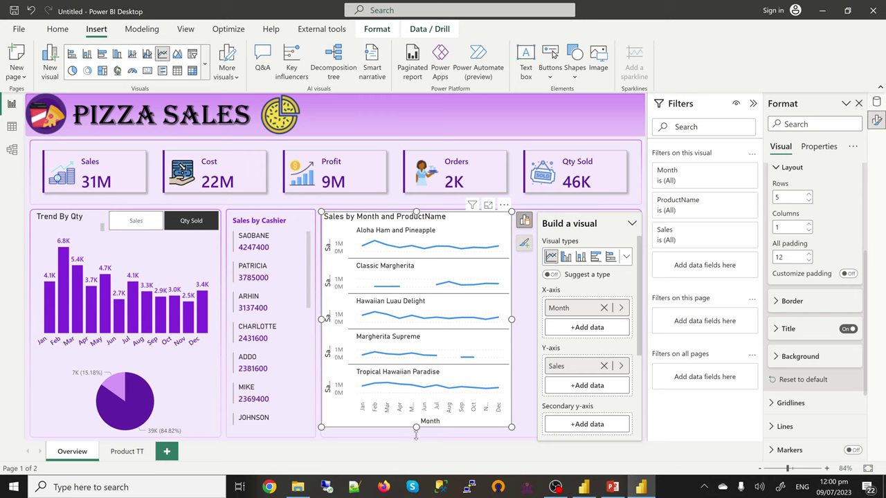
{"action": "mouse_move", "coordinate": [416, 435]}
{"action": "left_mouse_down"}
{"action": "mouse_move", "coordinate": [417, 446]}
{"action": "mouse_move", "coordinate": [425, 438]}
{"action": "left_mouse_up"}
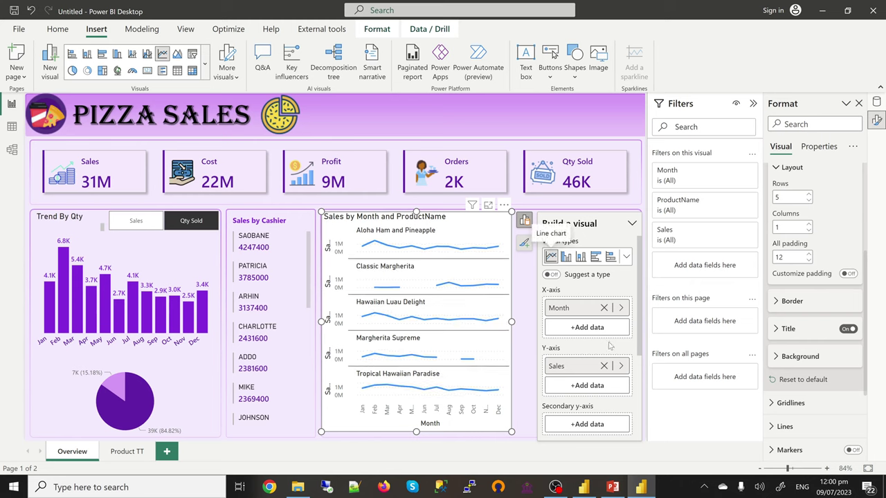
Turn off the small-multiples chart's background.
{"action": "left_click", "coordinate": [791, 167]}
{"action": "scroll", "coordinate": [803, 183], "scroll_direction": "up", "scroll_amount": 5}
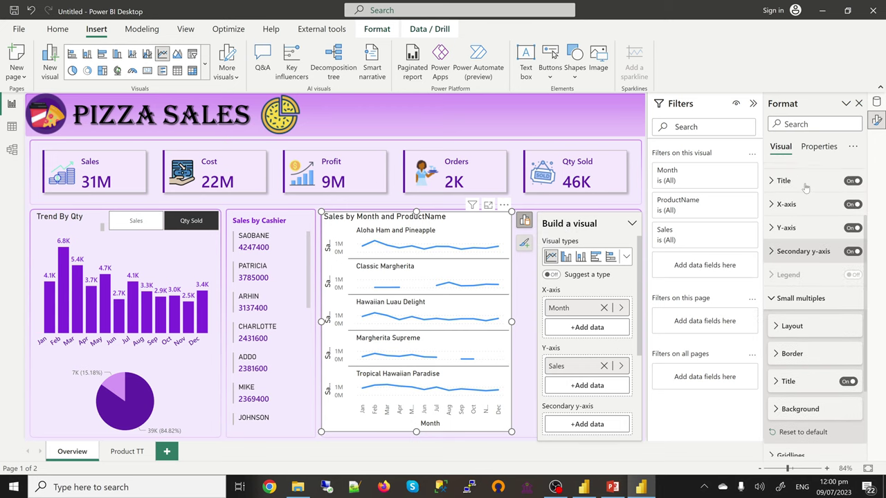
{"action": "left_click", "coordinate": [802, 178]}
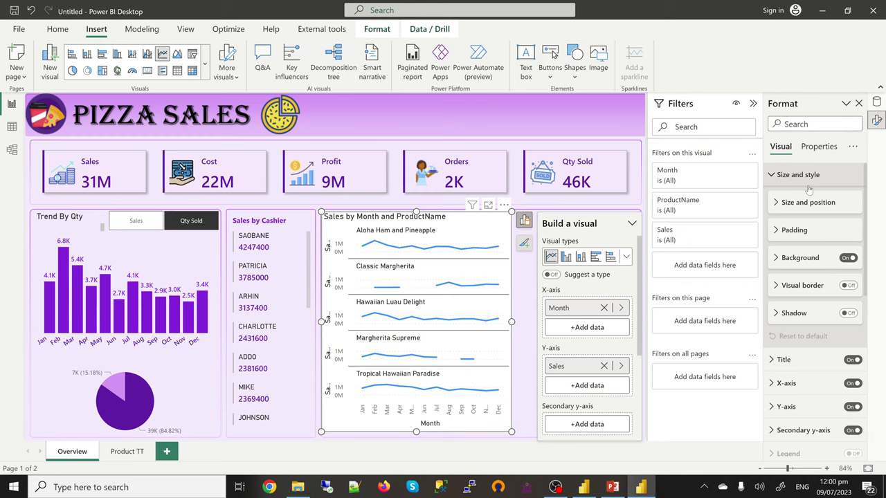
{"action": "left_click", "coordinate": [848, 258]}
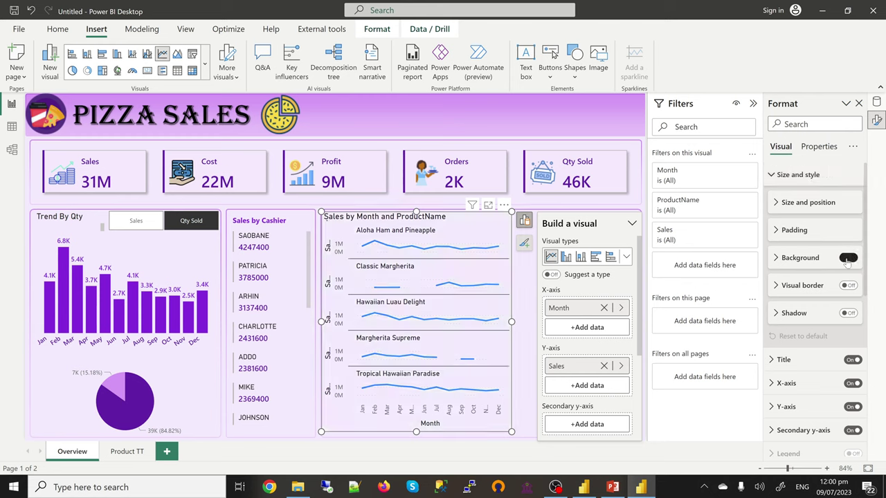
{"action": "left_click", "coordinate": [784, 175]}
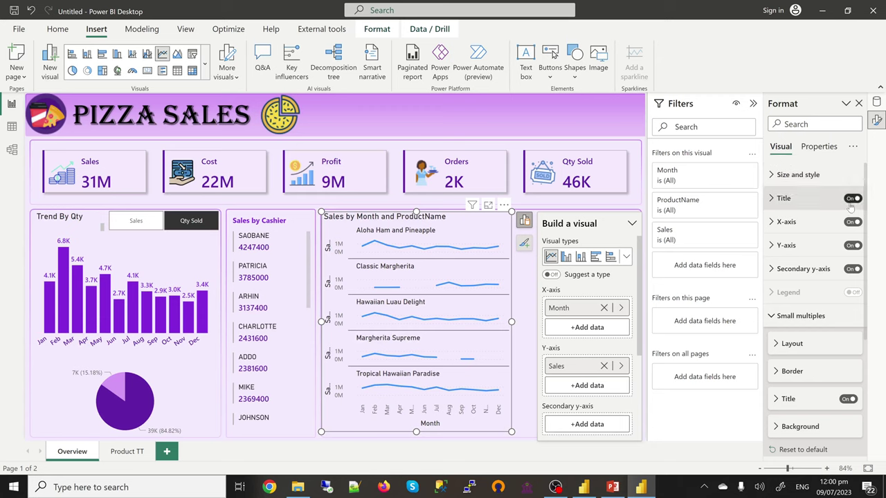
Hide the X-axis Month title, the X-axis and the Y-axis.
{"action": "left_click", "coordinate": [788, 222]}
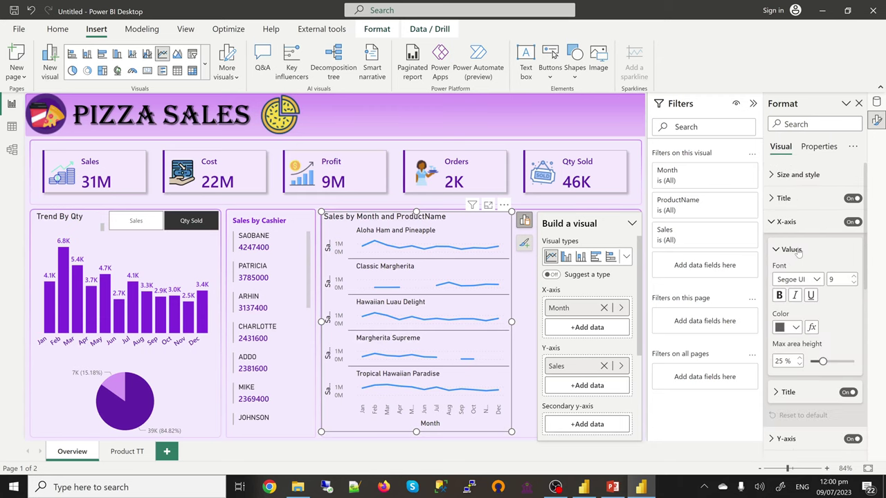
{"action": "left_click", "coordinate": [847, 392]}
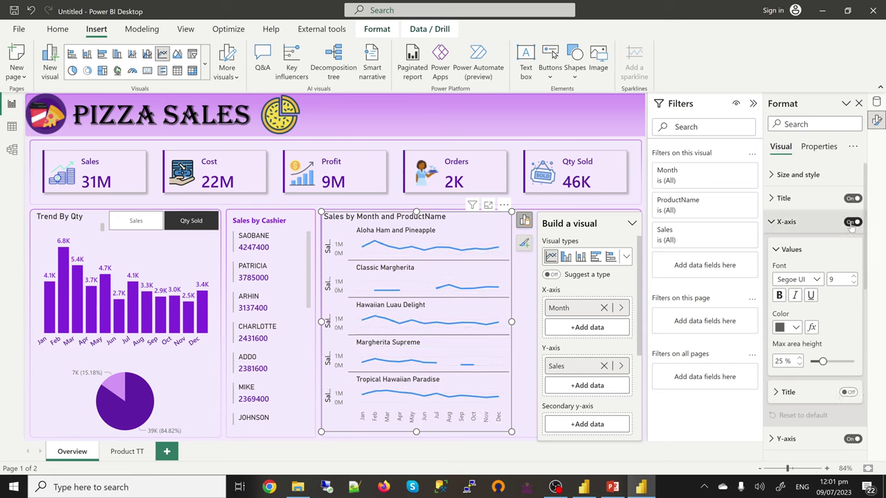
{"action": "left_click", "coordinate": [852, 223]}
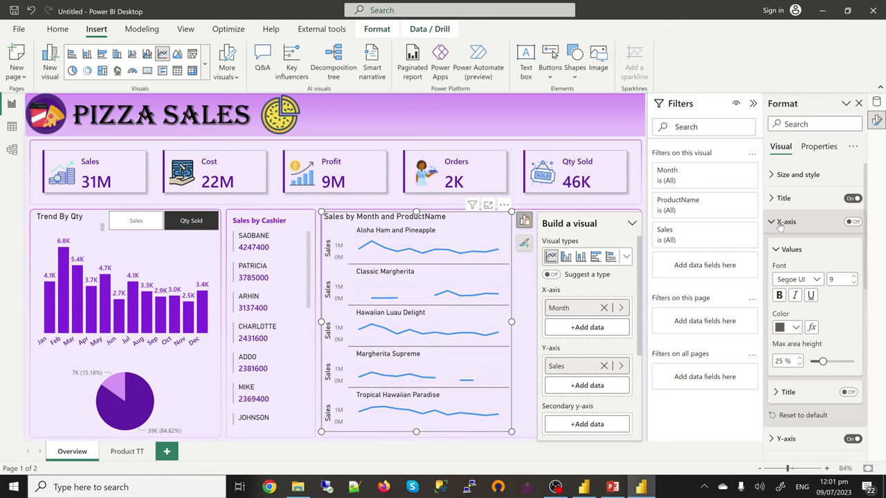
{"action": "left_click", "coordinate": [780, 224]}
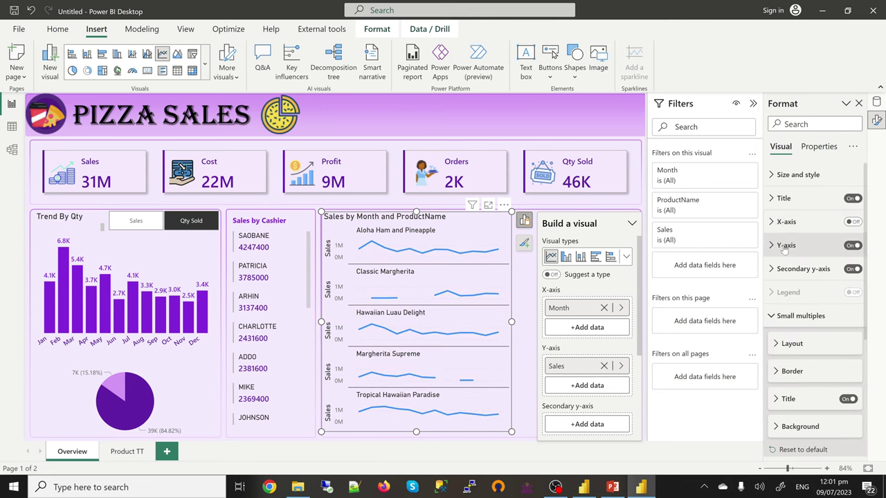
{"action": "left_click", "coordinate": [786, 252]}
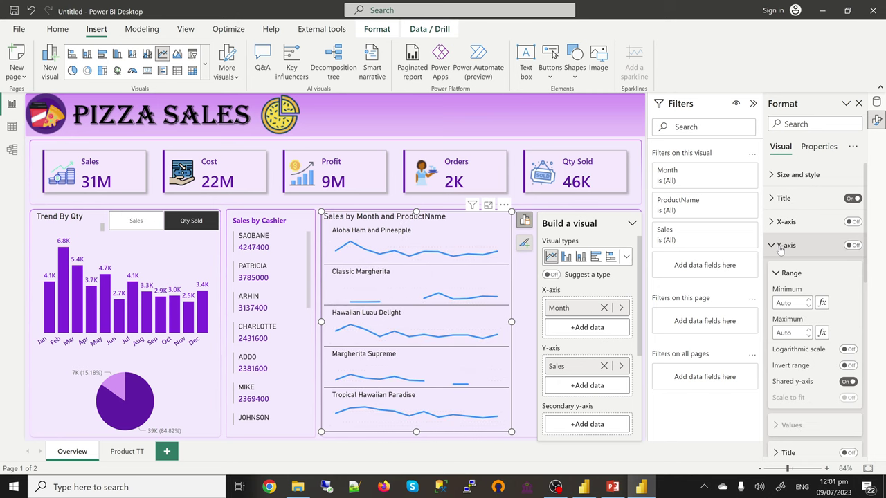
{"action": "left_click", "coordinate": [780, 247]}
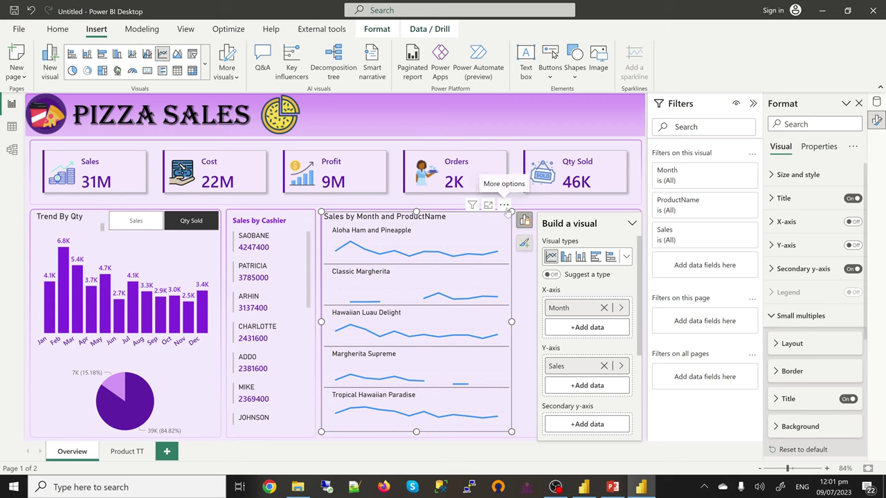
Sort product panels by Sales and months descending, then narrow the chart.
{"action": "left_click", "coordinate": [504, 205]}
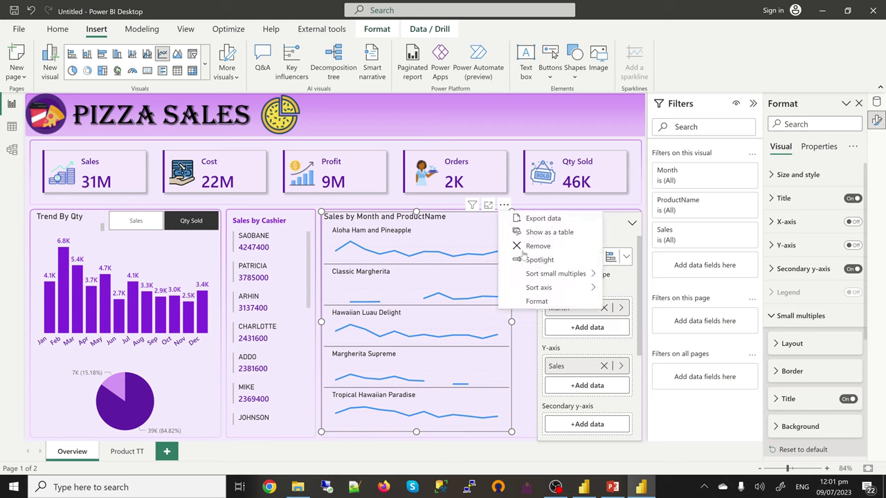
{"action": "mouse_move", "coordinate": [549, 277]}
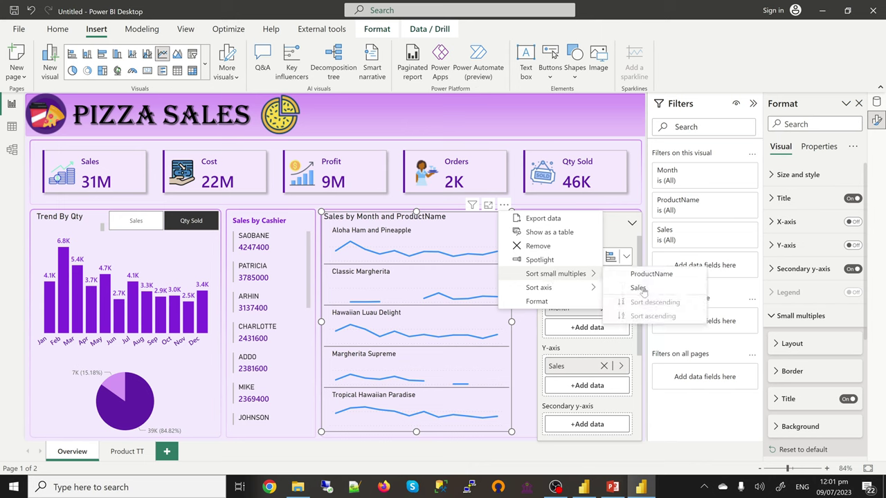
{"action": "left_click", "coordinate": [640, 289]}
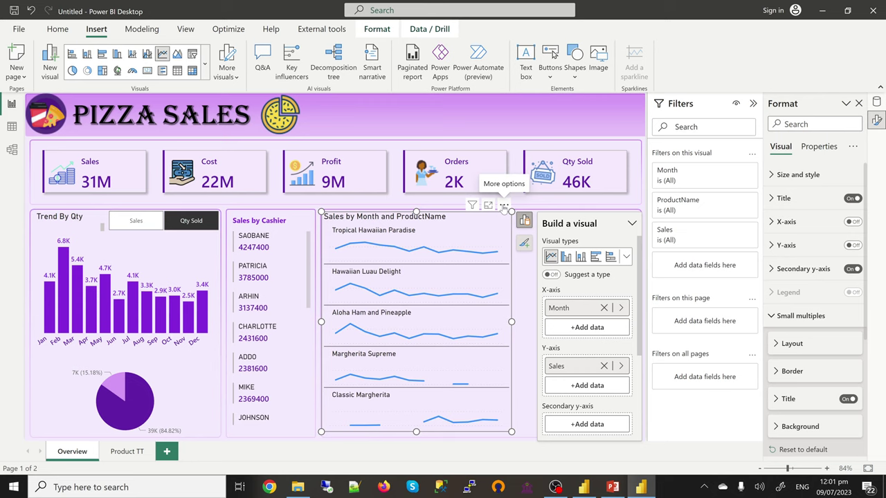
{"action": "left_click", "coordinate": [504, 206]}
{"action": "mouse_move", "coordinate": [562, 290]}
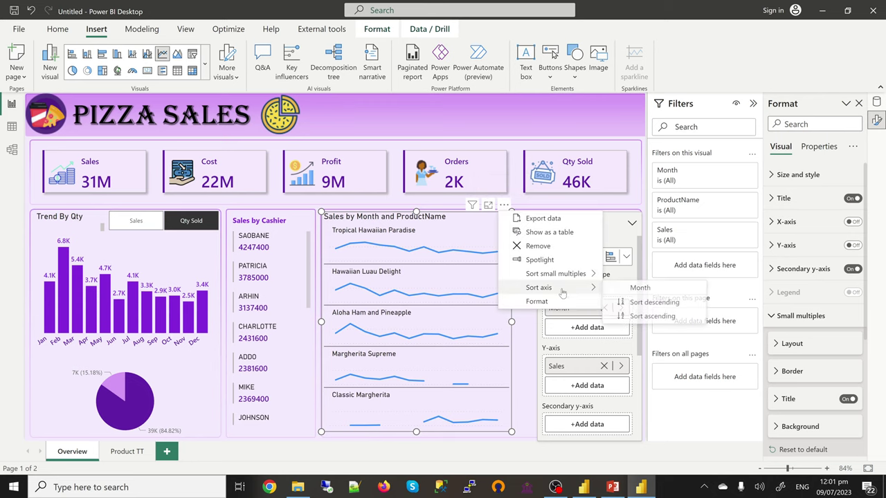
{"action": "left_click", "coordinate": [650, 308]}
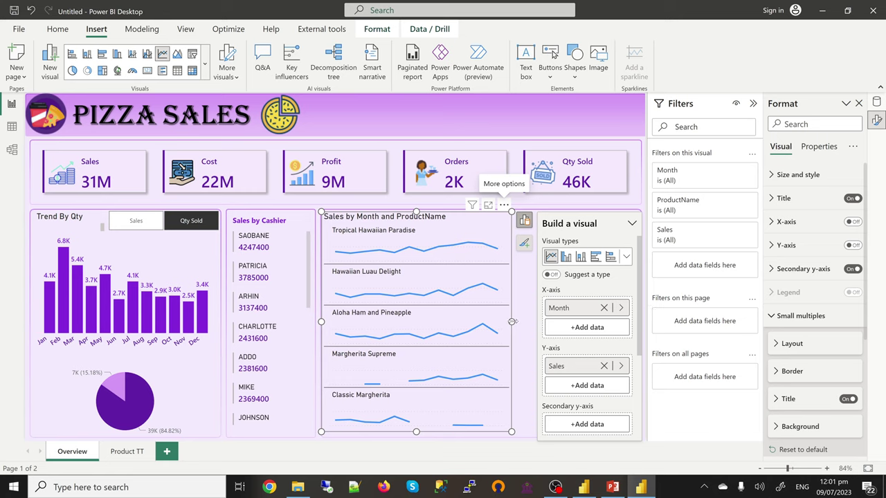
{"action": "left_click_drag", "start_coordinate": [512, 321], "coordinate": [482, 329]}
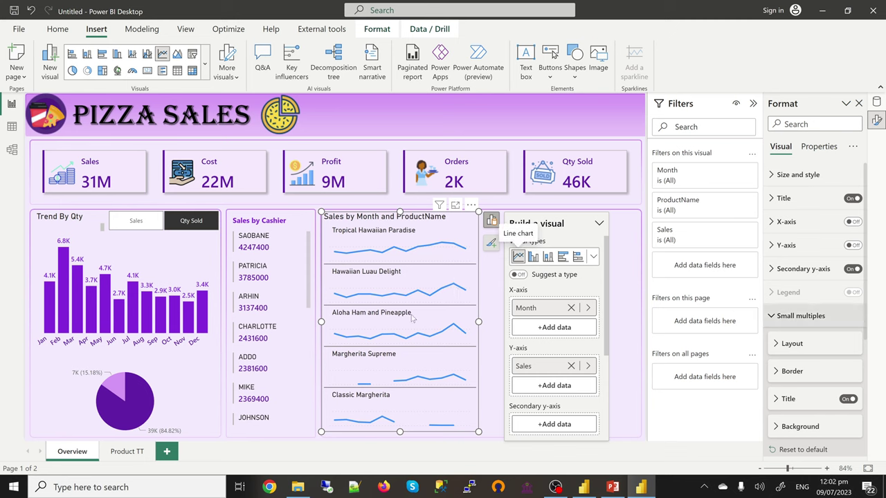
Switch on Data labels and Markers for the small-multiples Sales by Month line chart.
{"action": "mouse_move", "coordinate": [402, 261]}
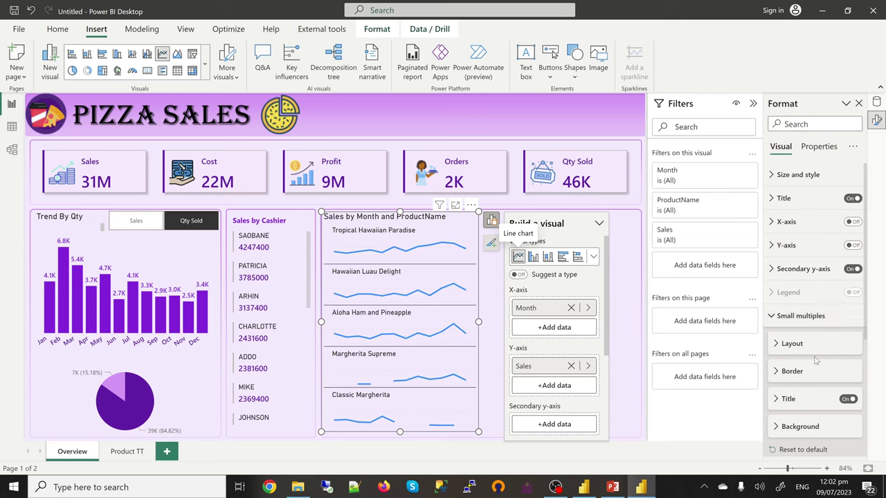
{"action": "scroll", "coordinate": [813, 360], "scroll_direction": "down", "scroll_amount": 4}
{"action": "scroll", "coordinate": [814, 365], "scroll_direction": "down", "scroll_amount": 1}
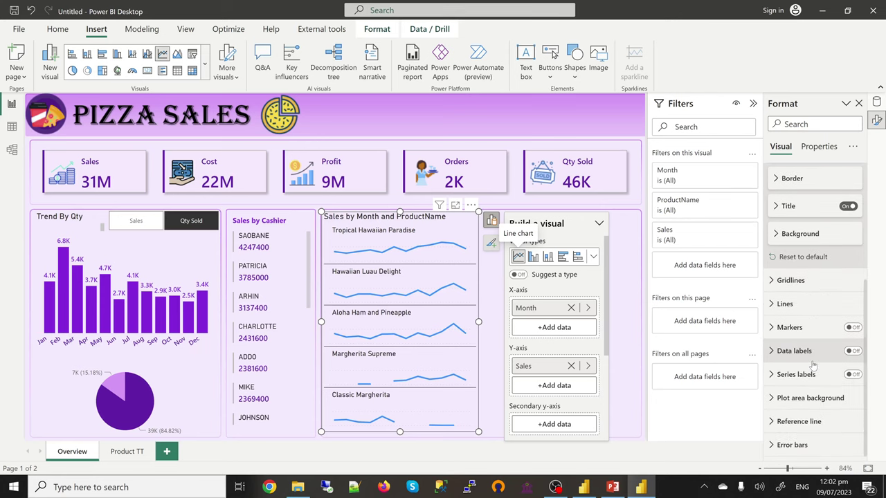
{"action": "left_click", "coordinate": [857, 353]}
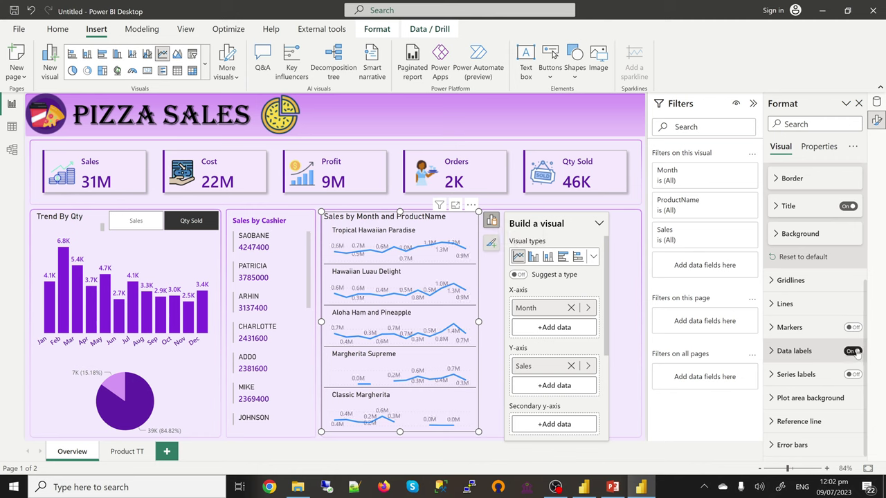
{"action": "left_click", "coordinate": [855, 328]}
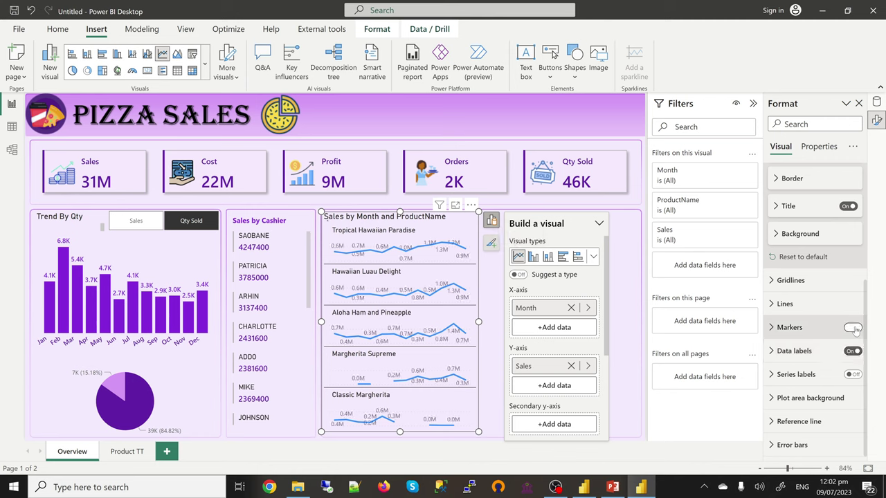
{"action": "left_click", "coordinate": [773, 331]}
{"action": "scroll", "coordinate": [803, 402], "scroll_direction": "down", "scroll_amount": 3}
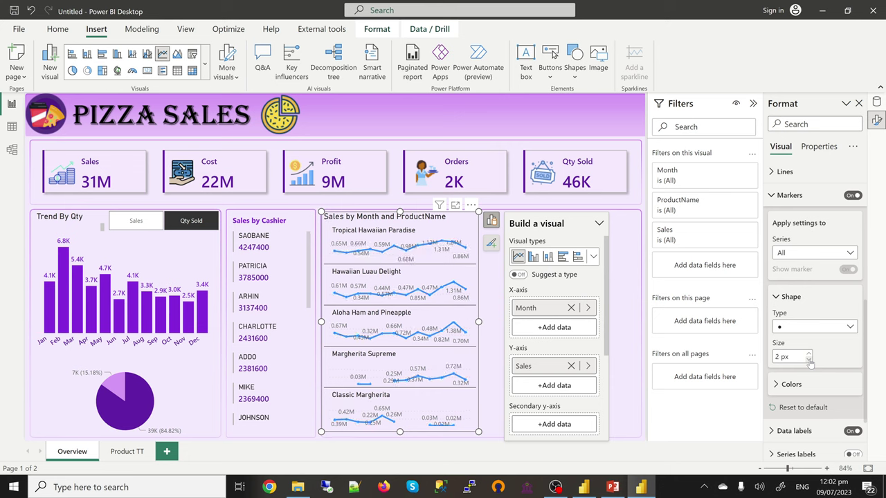
{"action": "left_click", "coordinate": [789, 297]}
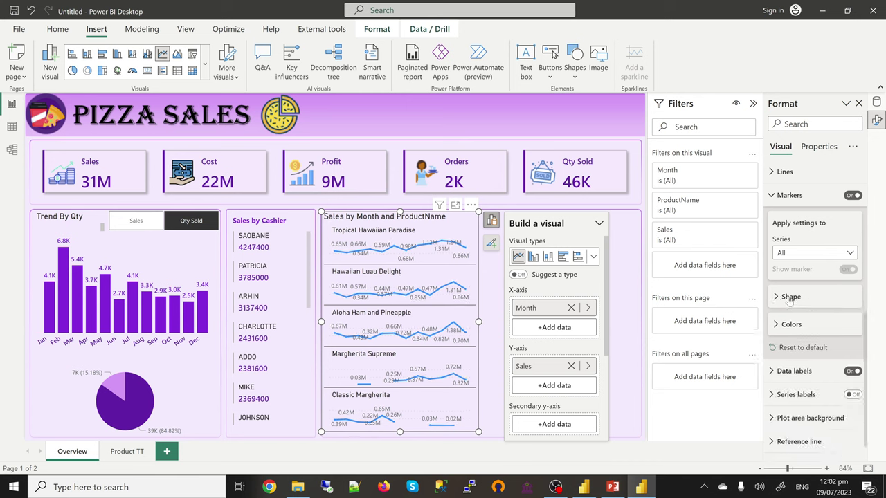
{"action": "scroll", "coordinate": [825, 398], "scroll_direction": "down", "scroll_amount": 1}
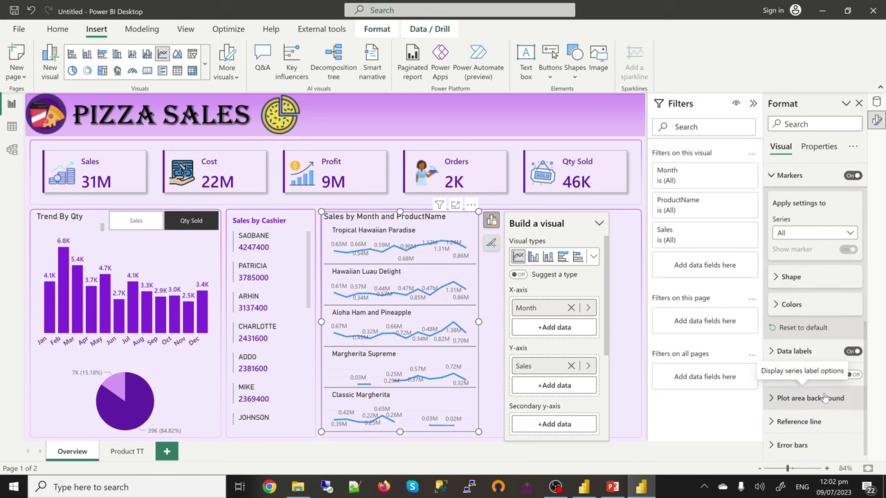
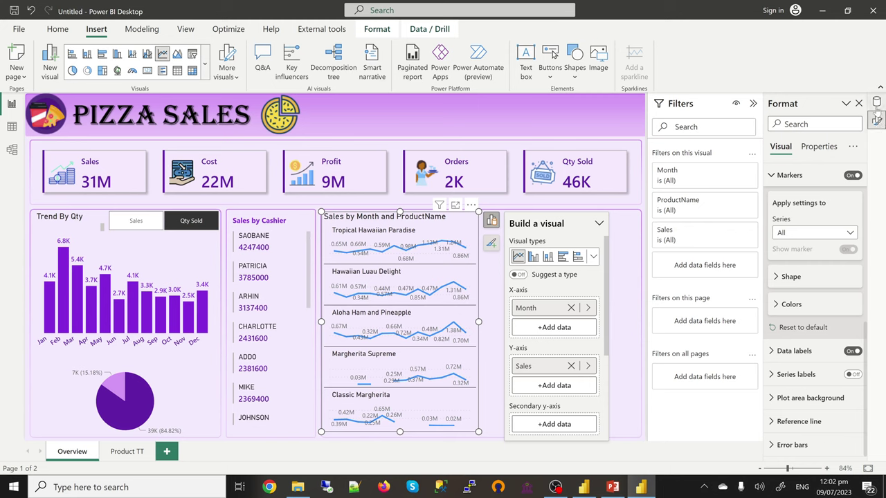
From the Data pane, create a new blank measure in the All Measures table.
{"action": "left_click", "coordinate": [876, 101]}
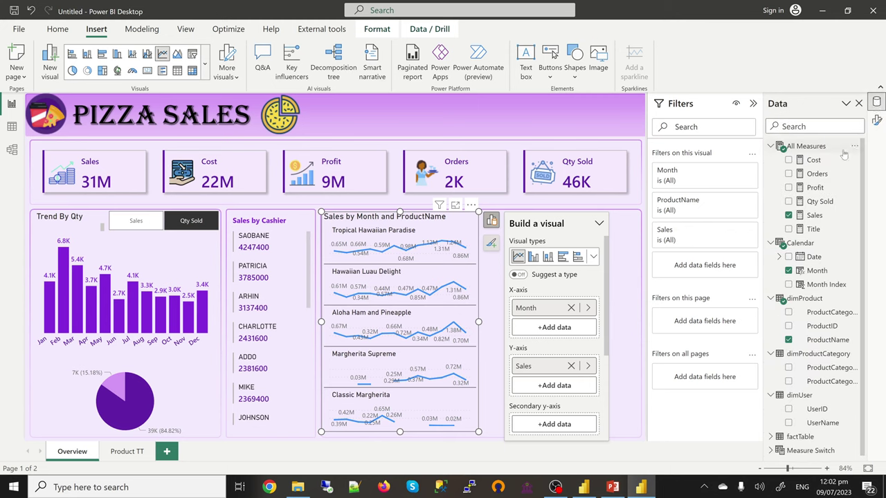
{"action": "left_click", "coordinate": [807, 147]}
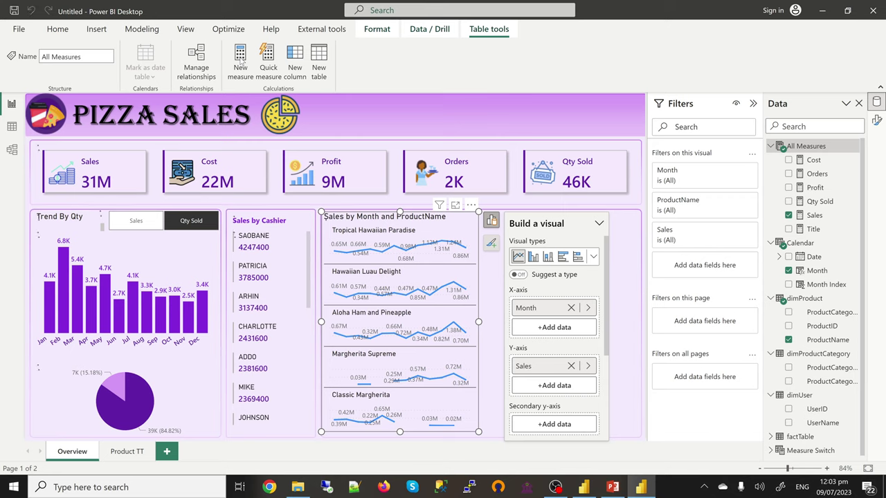
{"action": "left_click", "coordinate": [240, 61]}
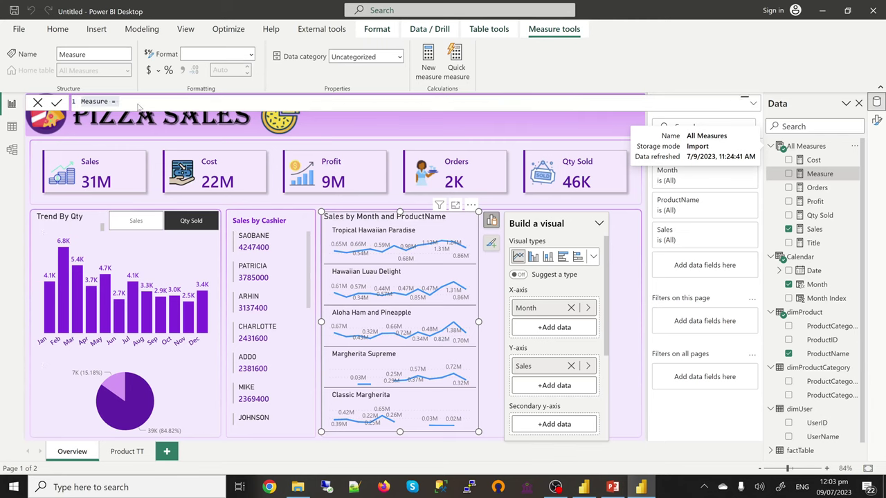
Name the measure Sales Max date and begin IF(MAX(Calendar Month Index) in its formula.
{"action": "left_click", "coordinate": [136, 103]}
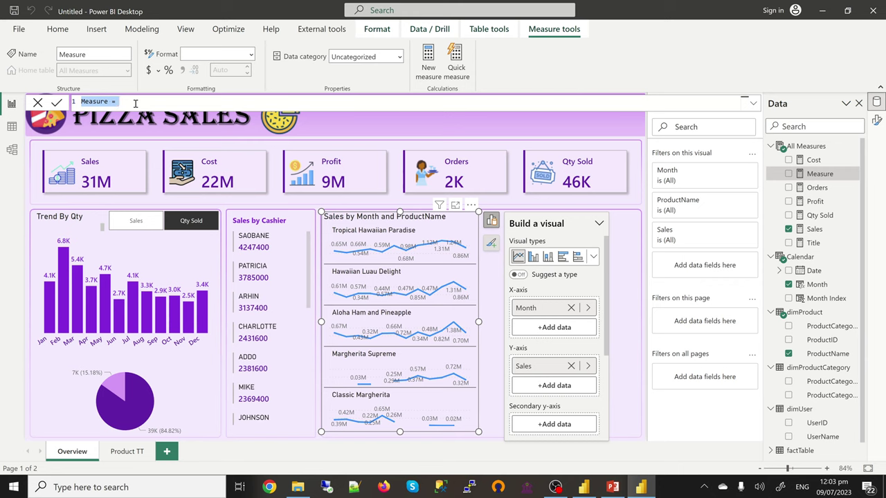
{"action": "type", "text": "Sales Max"}
{"action": "type", "text": "date"}
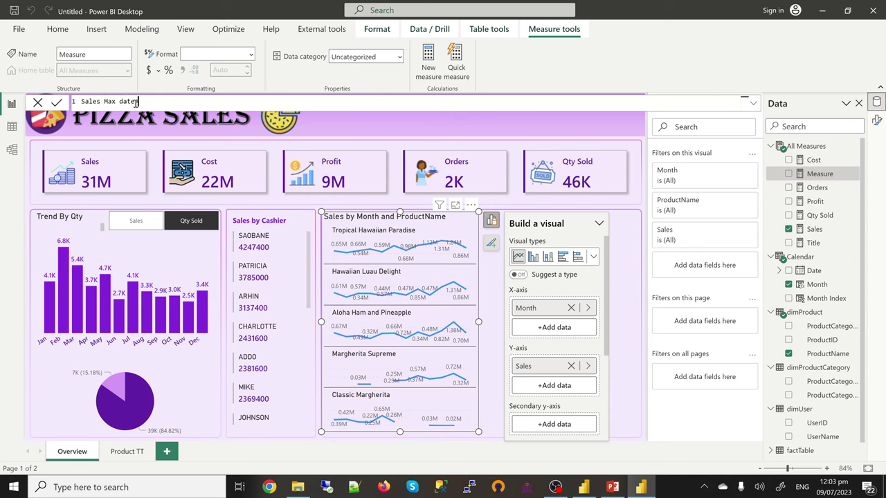
{"action": "type", "text": " If"}
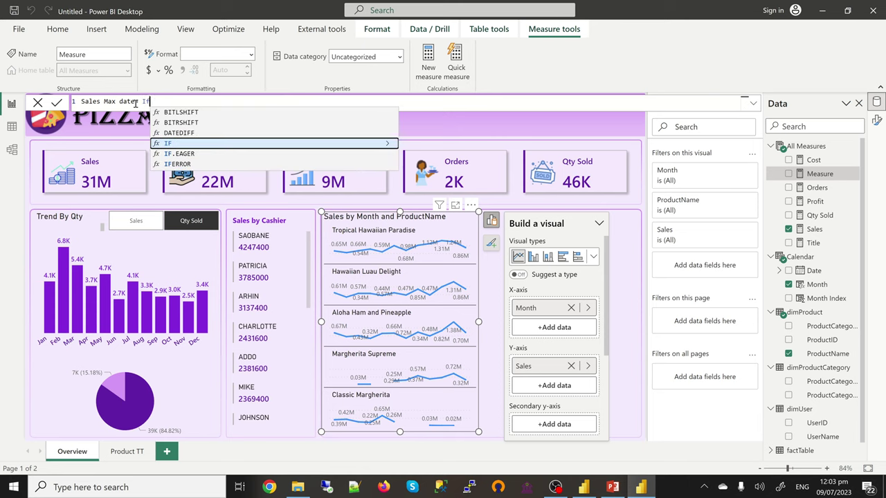
{"action": "key", "text": "Tab"}
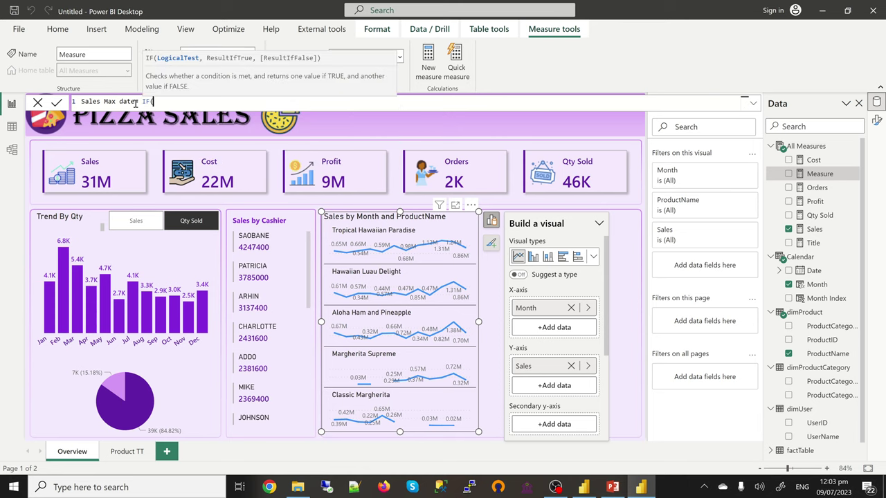
{"action": "type", "text": "max"}
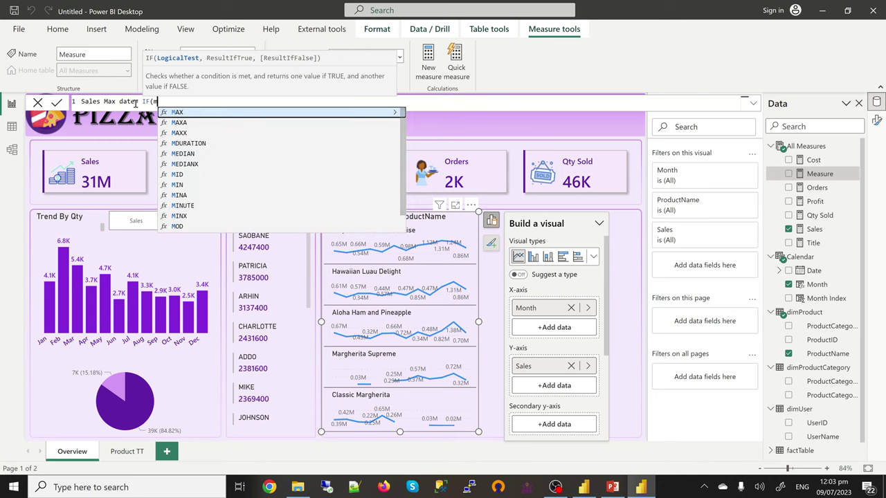
{"action": "key", "text": "Tab"}
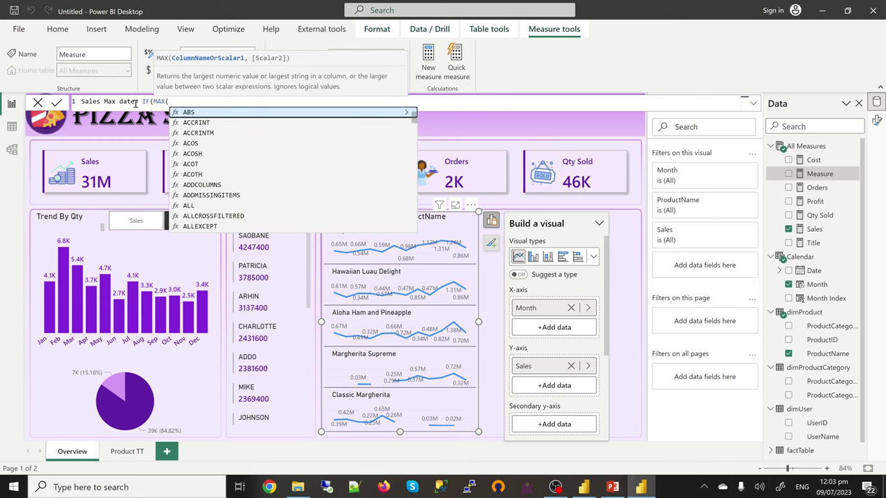
{"action": "type", "text": "mon"}
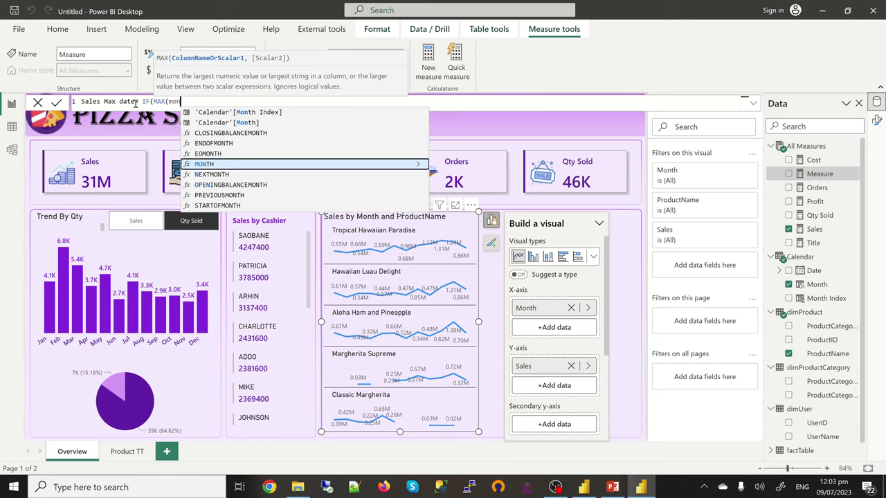
{"action": "key", "text": "Up"}
{"action": "key", "text": "Up"}
{"action": "key", "text": "Up"}
{"action": "key", "text": "Up"}
{"action": "key", "text": "Tab"}
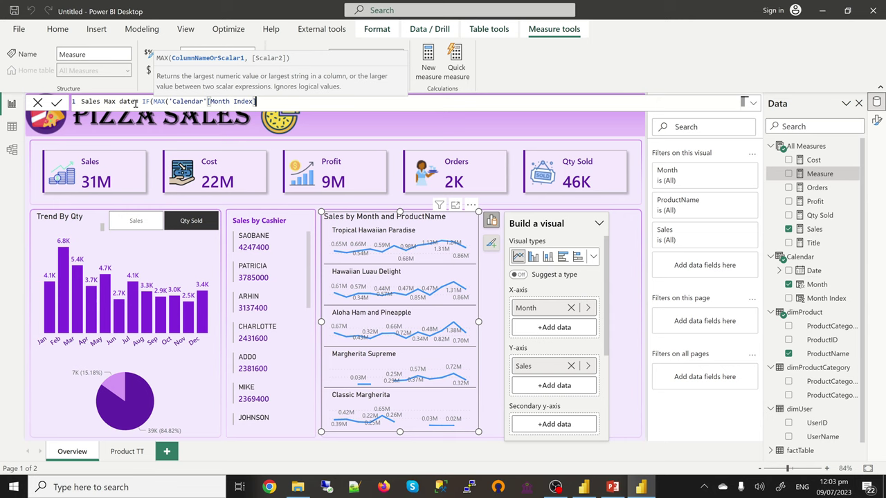
Complete the formula: =MAXX(ALLSELECTED(Month Index), Month Index), returning [Sales], and commit.
{"action": "type", "text": ")"}
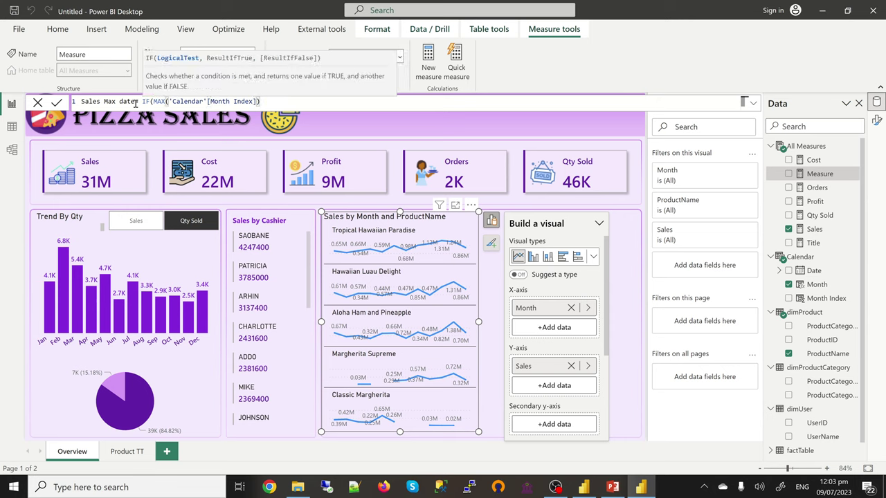
{"action": "type", "text": "=m"}
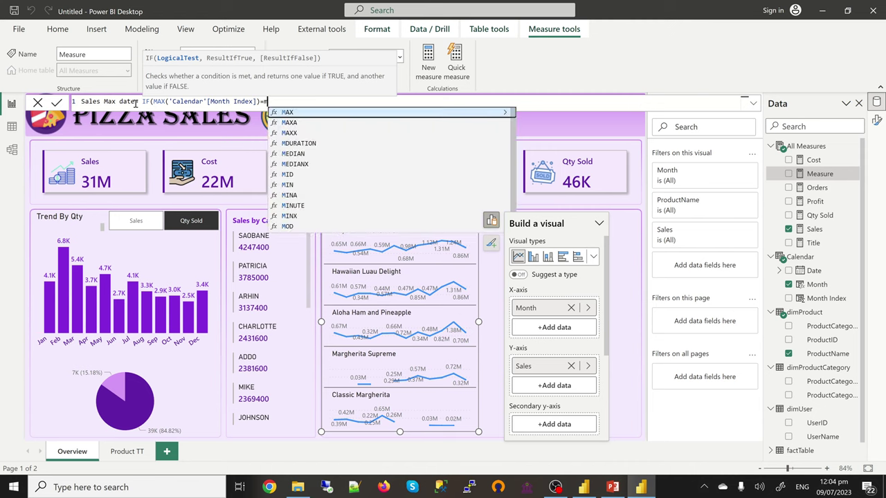
{"action": "type", "text": "axx"}
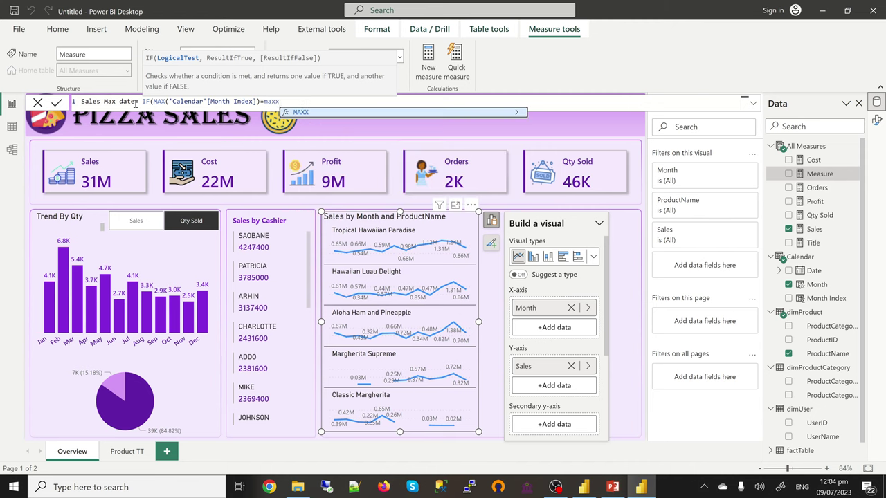
{"action": "key", "text": "Tab"}
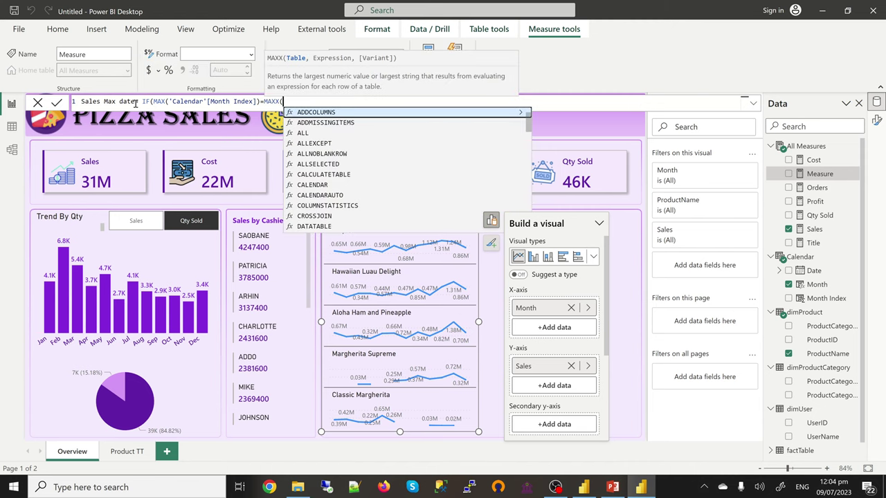
{"action": "type", "text": "allse"}
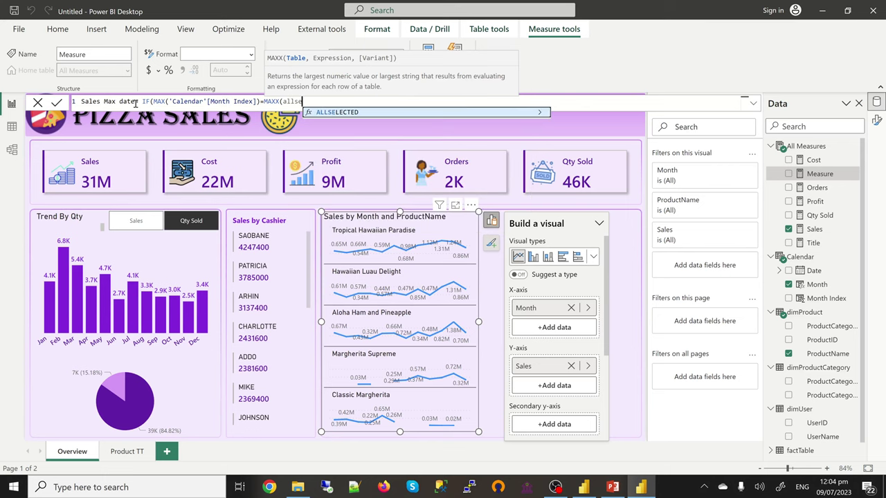
{"action": "key", "text": "Tab"}
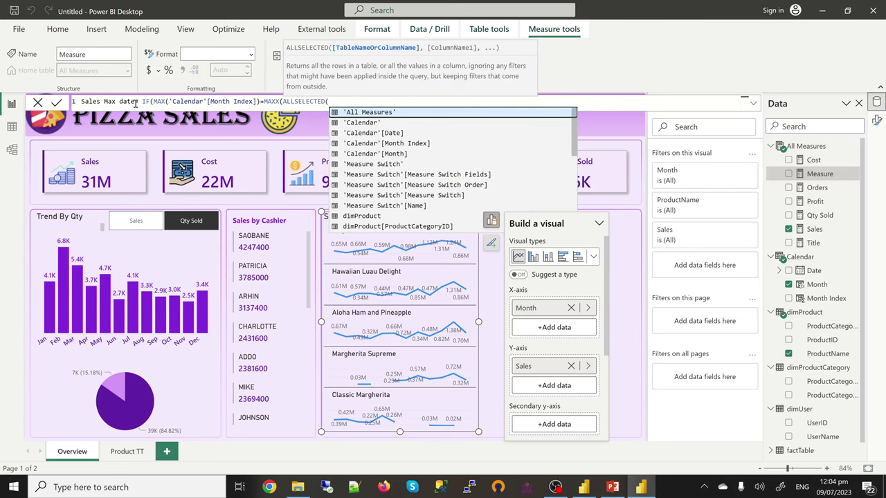
{"action": "type", "text": "mon"}
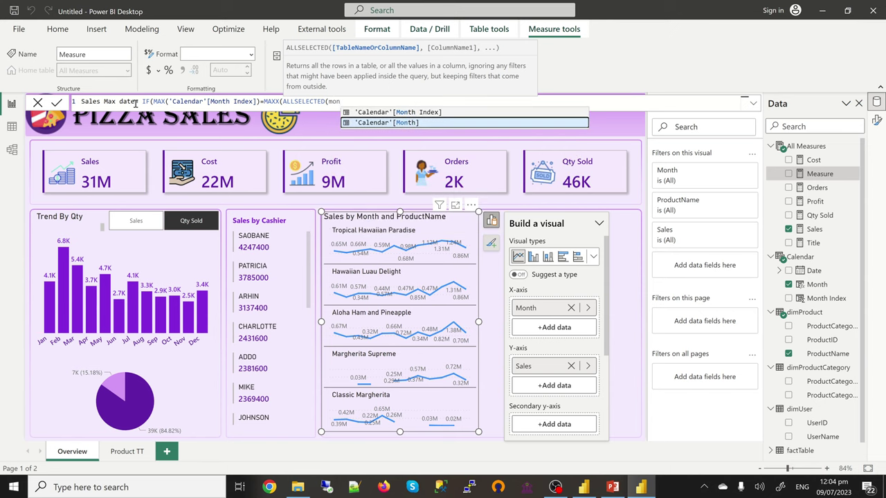
{"action": "key", "text": "Tab"}
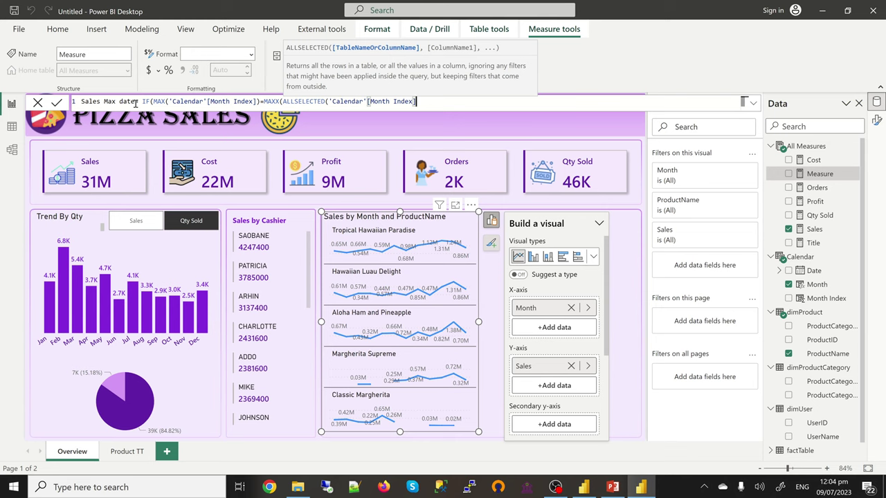
{"action": "type", "text": "),"}
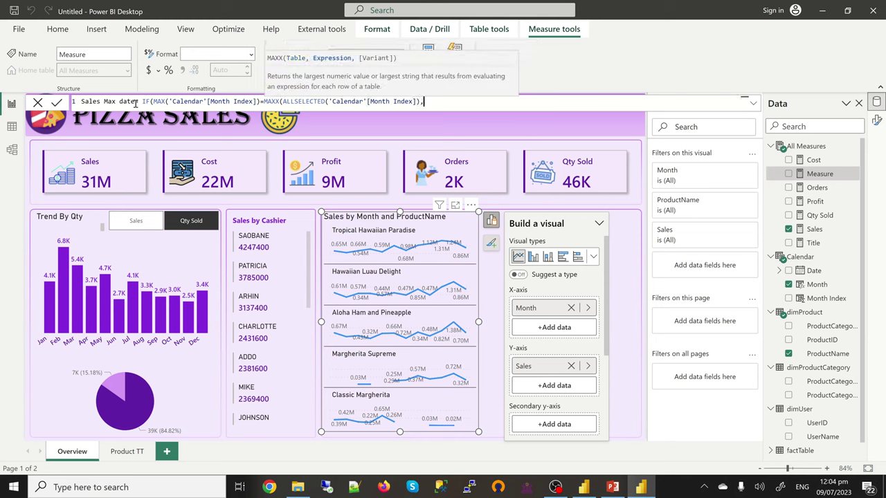
{"action": "type", "text": "cal"}
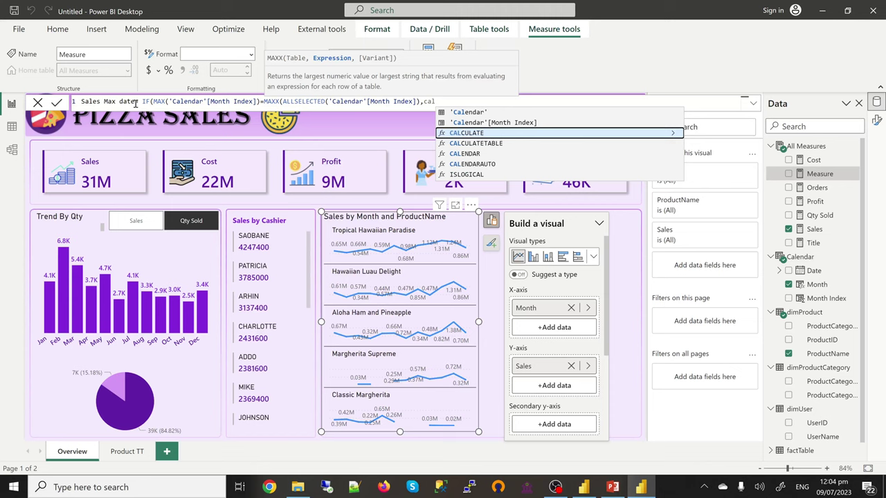
{"action": "key", "text": "Up"}
{"action": "key", "text": "Tab"}
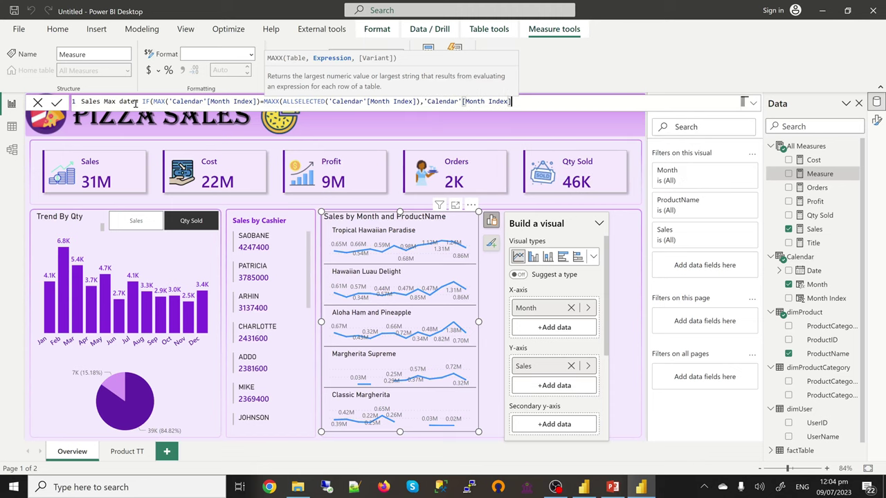
{"action": "type", "text": "),sa"}
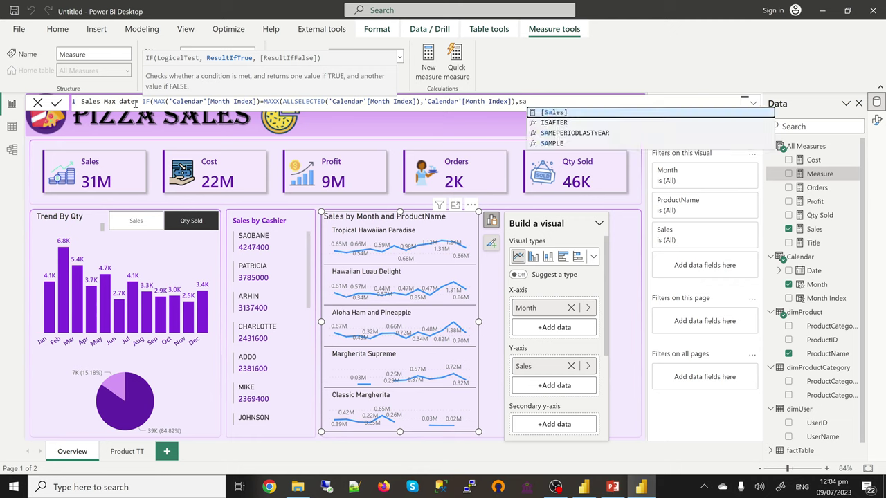
{"action": "key", "text": "Tab"}
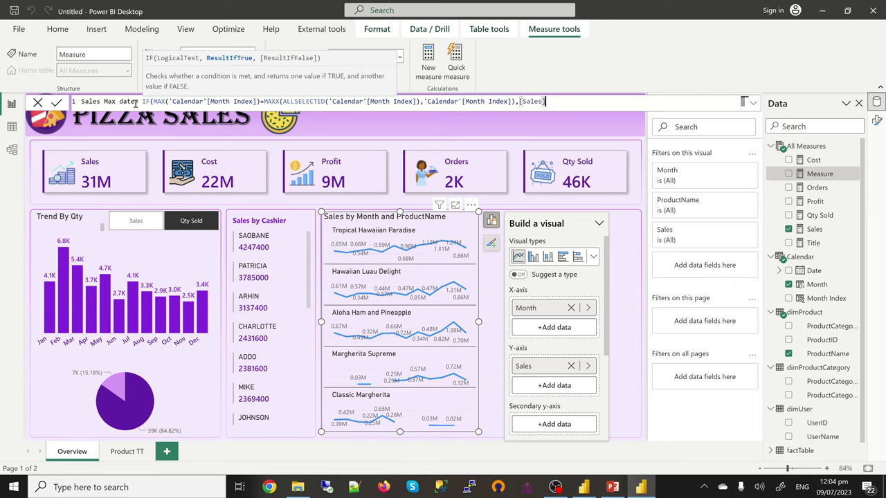
{"action": "type", "text": ")"}
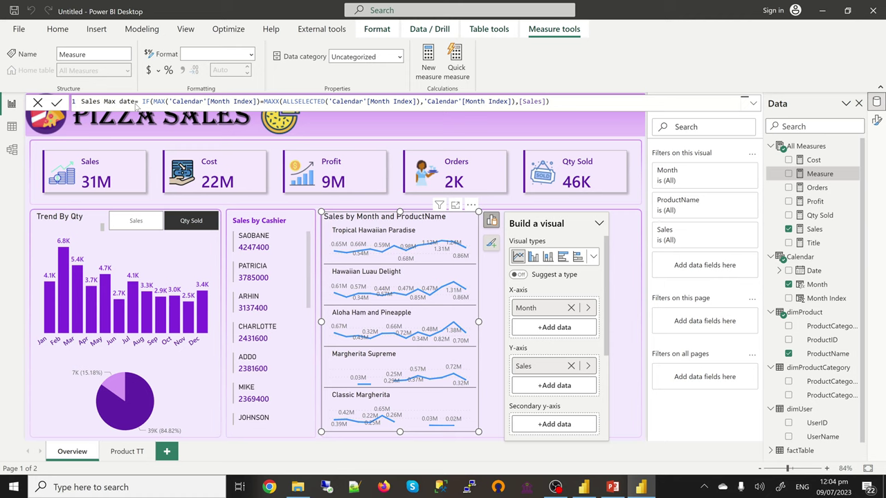
{"action": "key", "text": "Return"}
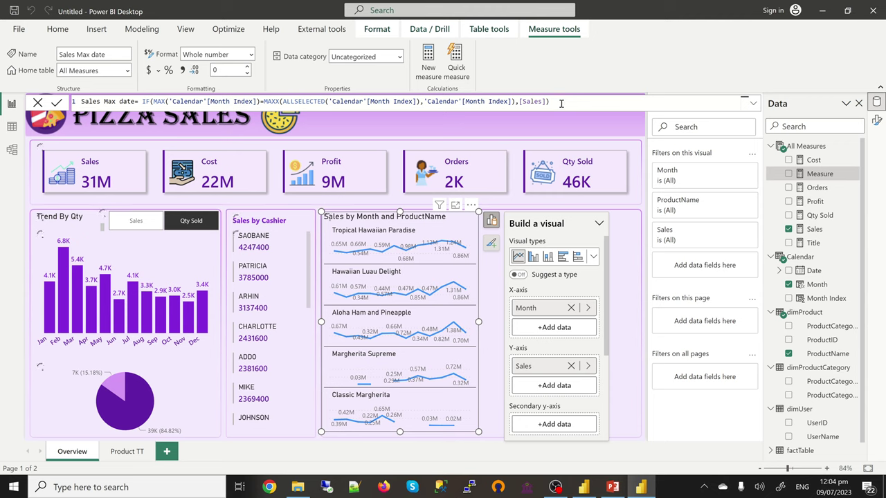
Add a space after the measure name, select the full formula, and create another measure.
{"action": "left_click", "coordinate": [205, 103]}
{"action": "key", "text": "shift+End"}
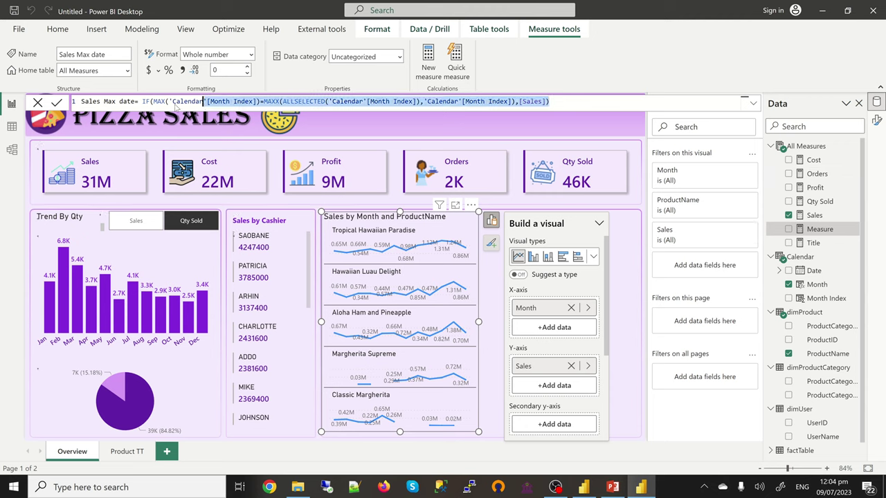
{"action": "left_click", "coordinate": [136, 102]}
{"action": "key", "text": "Return"}
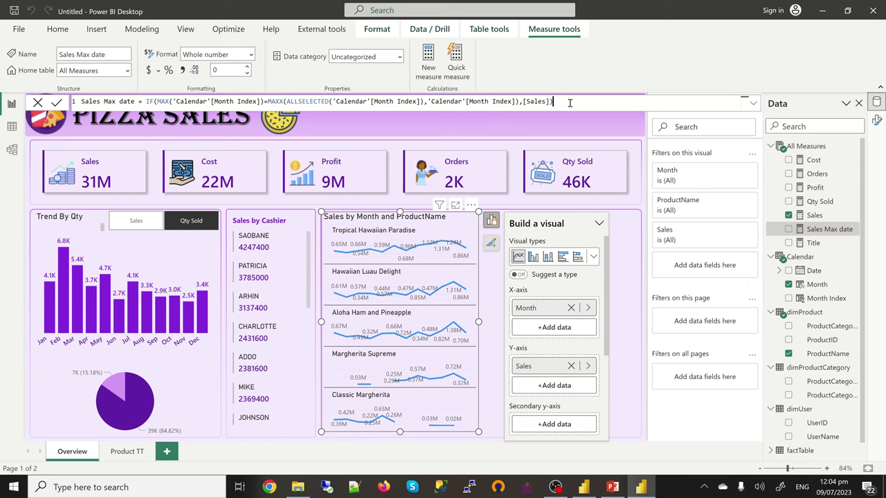
{"action": "key", "text": "ctrl+a"}
{"action": "key", "text": "ctrl+c"}
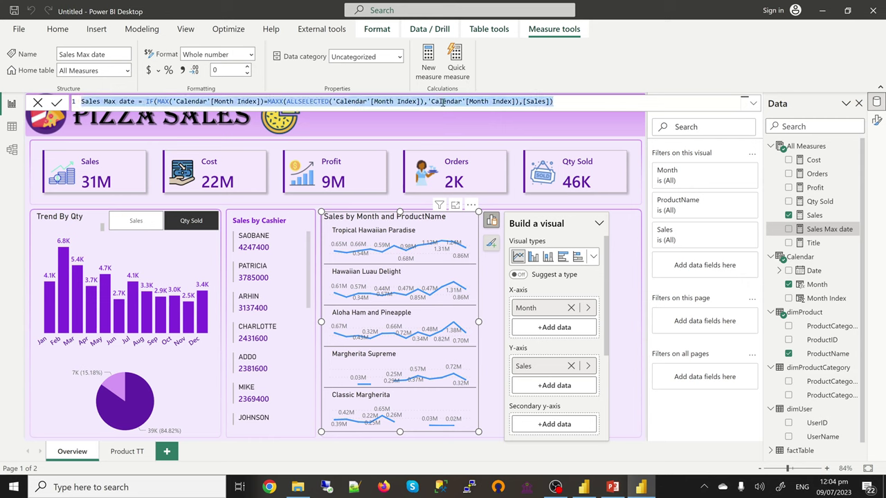
{"action": "left_click", "coordinate": [57, 103]}
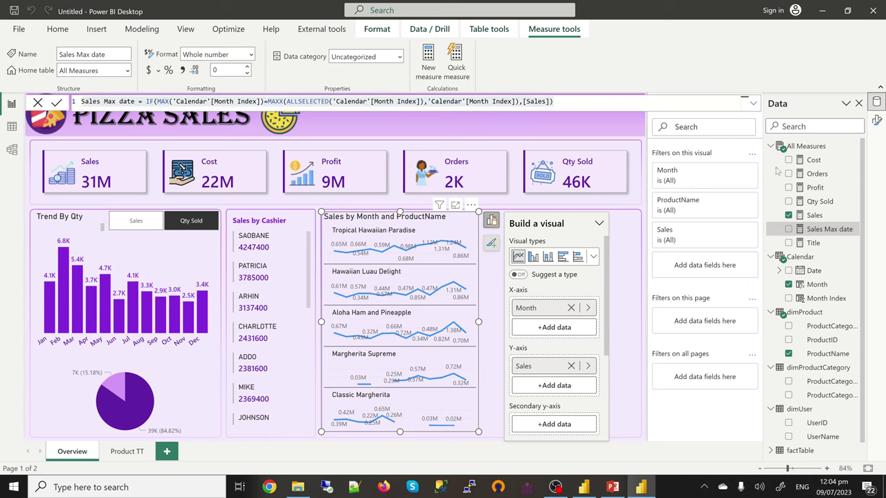
{"action": "left_click", "coordinate": [430, 63]}
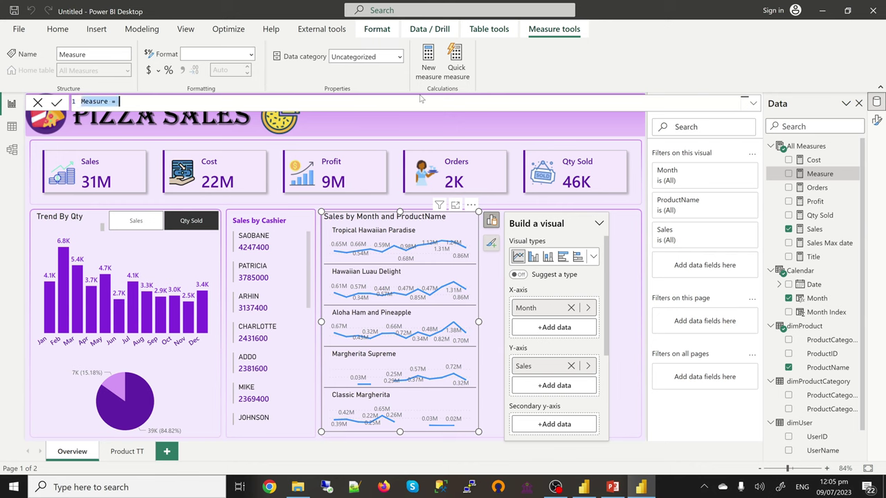
Paste the Max formula, rename it Sales Min date, and change MAX to MIN and MAXX to MINX.
{"action": "key", "text": "ctrl+v"}
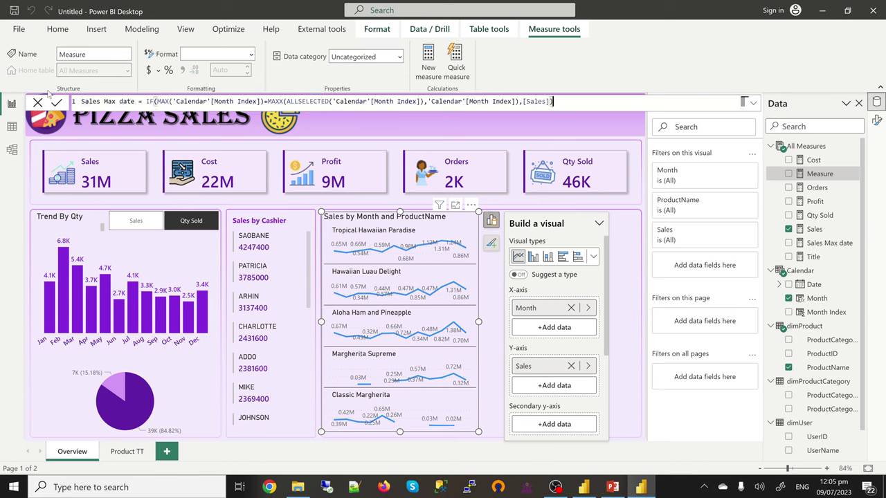
{"action": "double_click", "coordinate": [109, 101]}
{"action": "type", "text": "Min"}
{"action": "double_click", "coordinate": [162, 102]}
{"action": "type", "text": "Min"}
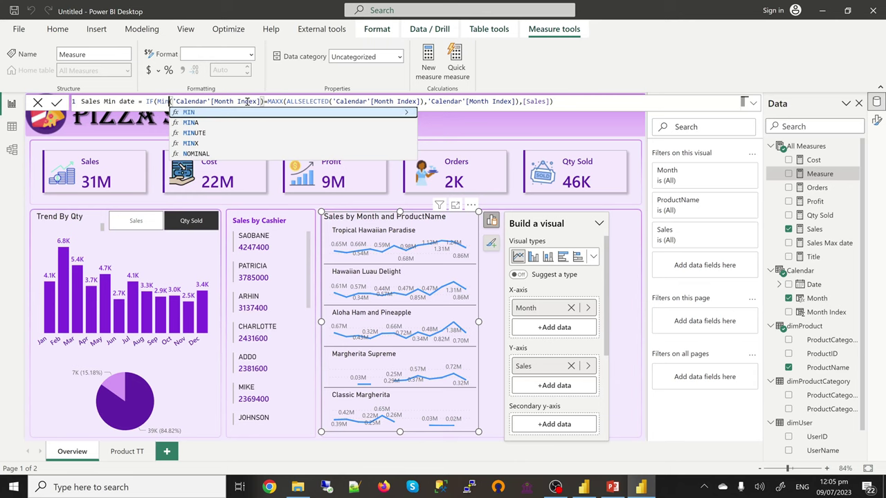
{"action": "key", "text": "Tab"}
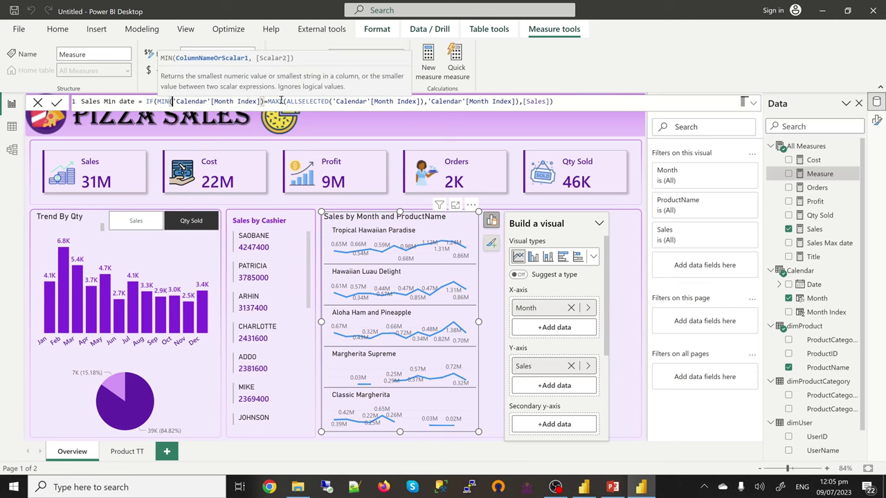
{"action": "double_click", "coordinate": [277, 101]}
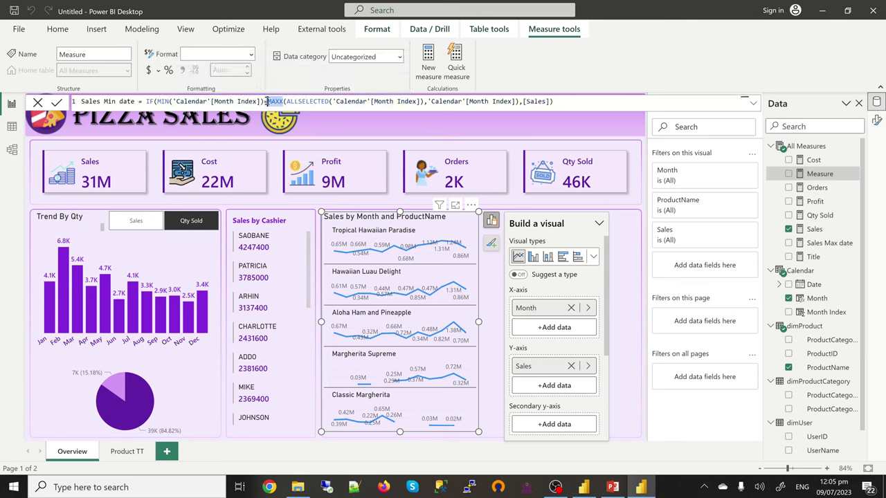
{"action": "type", "text": "Min"}
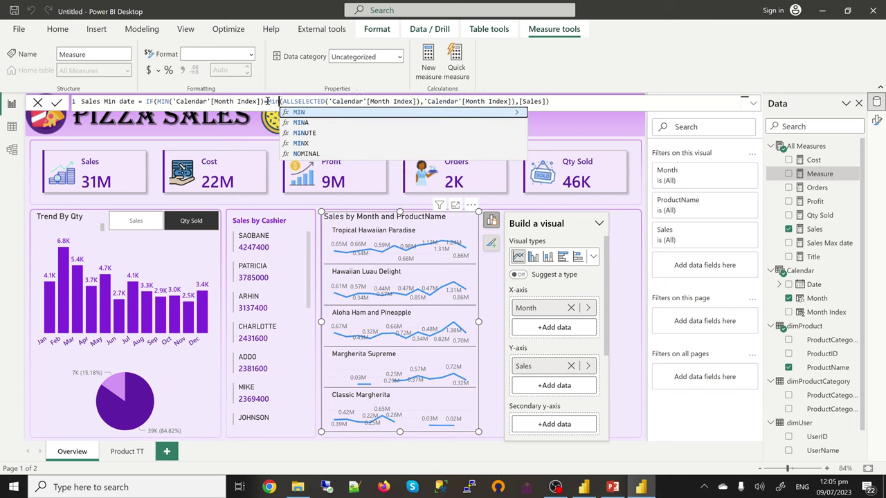
{"action": "left_click", "coordinate": [302, 143]}
{"action": "left_click", "coordinate": [563, 101]}
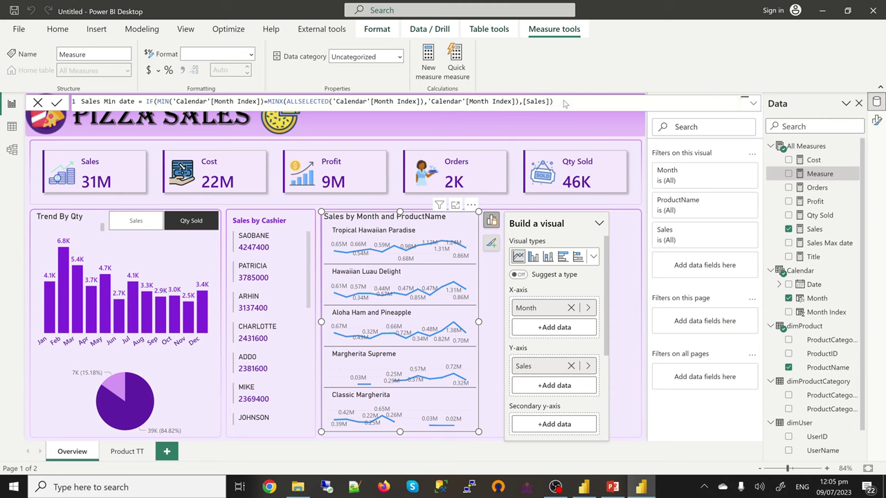
{"action": "key", "text": "Return"}
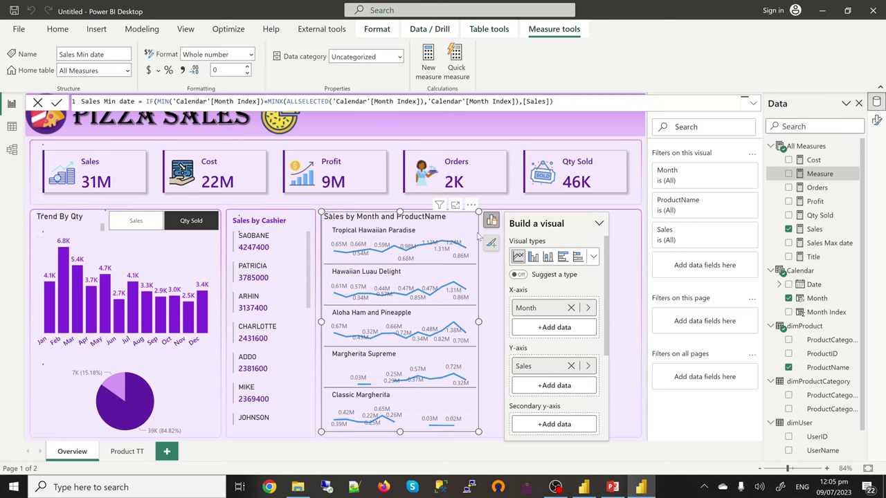
{"action": "key", "text": "Return"}
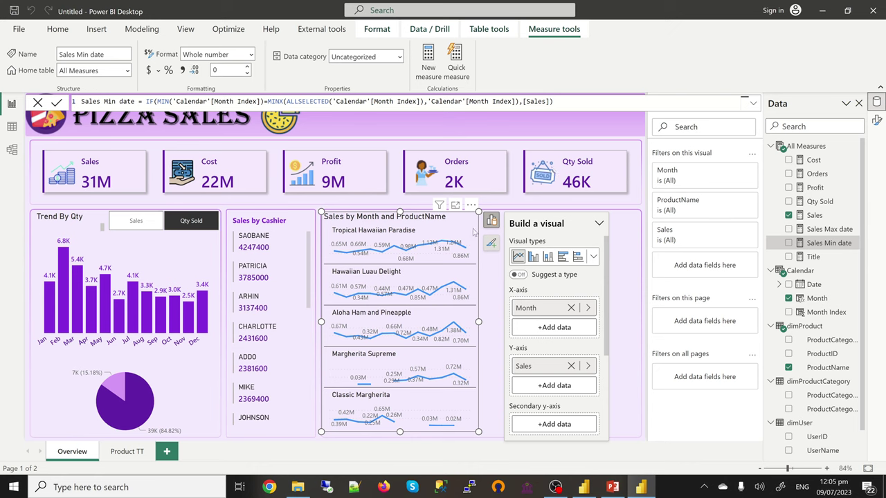
Add the Sales Max date and Sales Min date measures to the product line chart.
{"action": "left_click", "coordinate": [788, 229]}
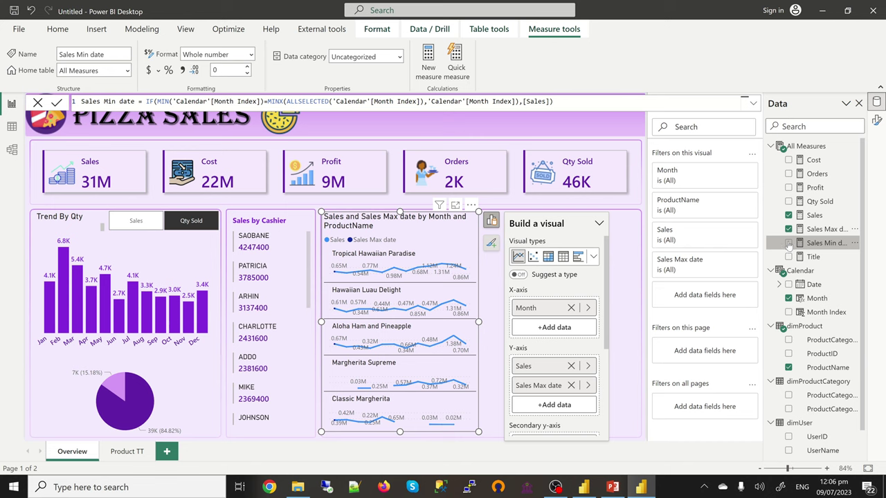
{"action": "left_click", "coordinate": [788, 243]}
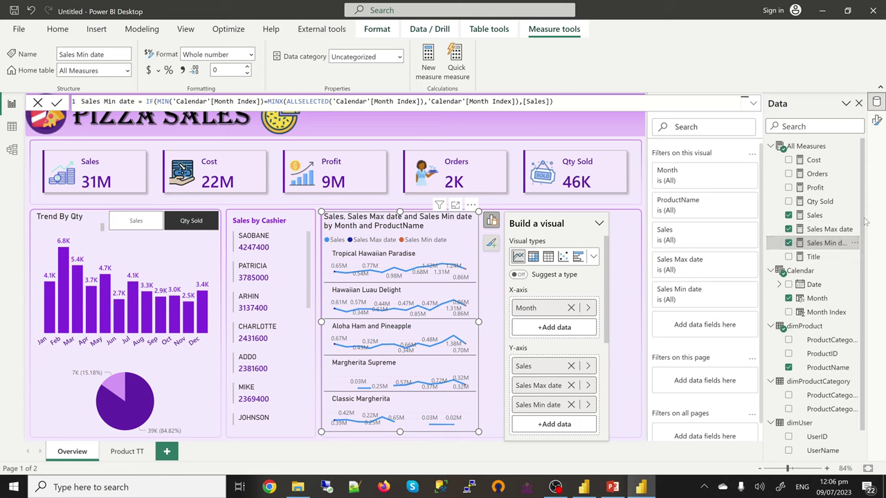
{"action": "left_click", "coordinate": [876, 122]}
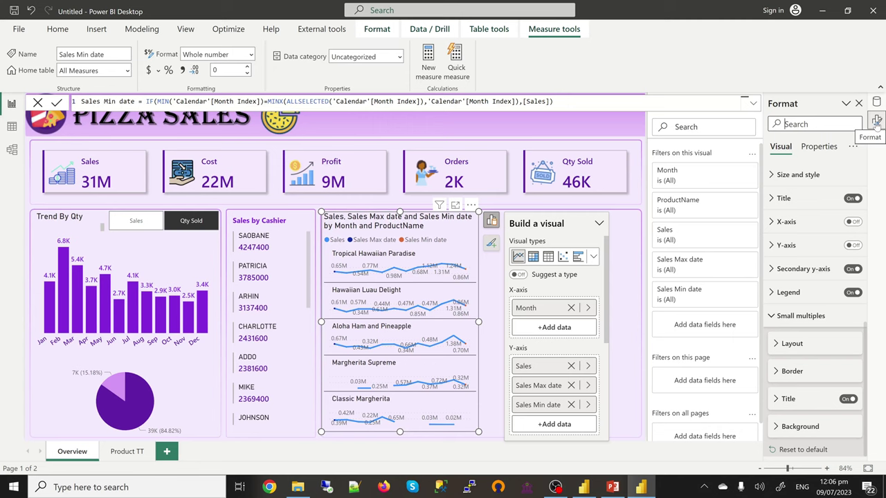
Turn the chart legend off, collapse Small multiples and expand Markers.
{"action": "left_click", "coordinate": [851, 294]}
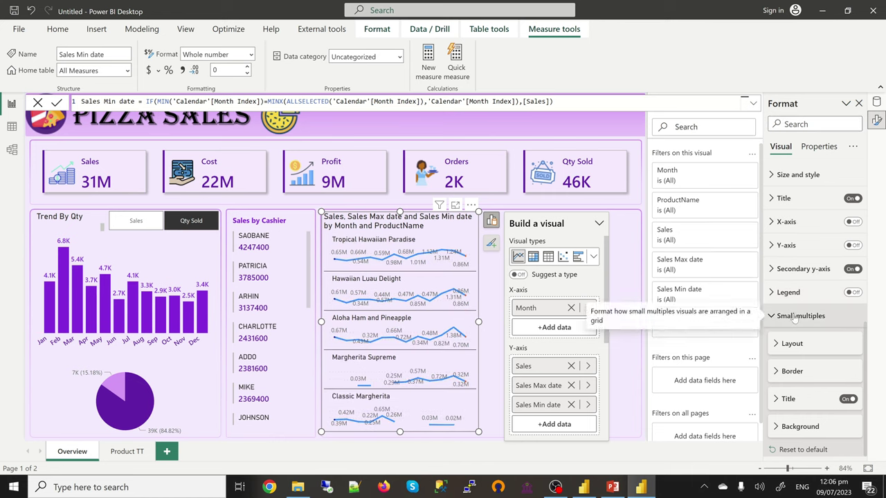
{"action": "left_click", "coordinate": [796, 317]}
{"action": "left_click", "coordinate": [790, 384]}
Under Data labels, set Series to Sales and turn its data labels off.
{"action": "scroll", "coordinate": [811, 400], "scroll_direction": "down", "scroll_amount": 3}
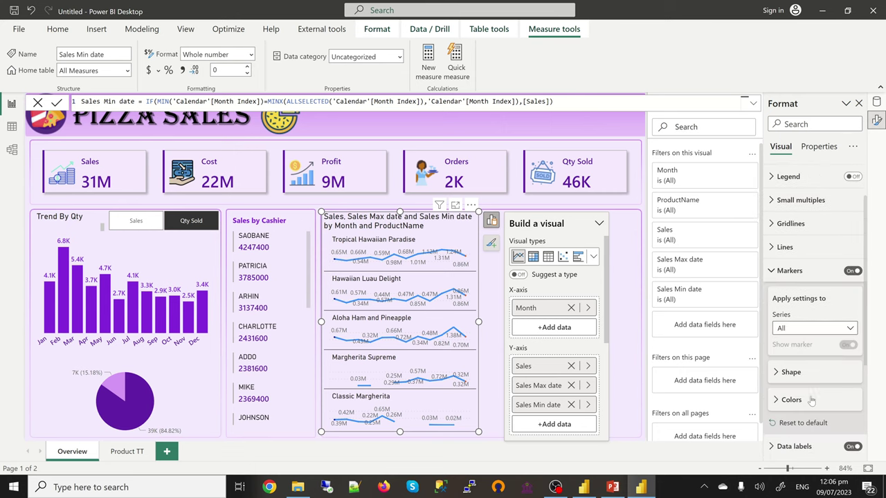
{"action": "scroll", "coordinate": [811, 400], "scroll_direction": "down", "scroll_amount": 1}
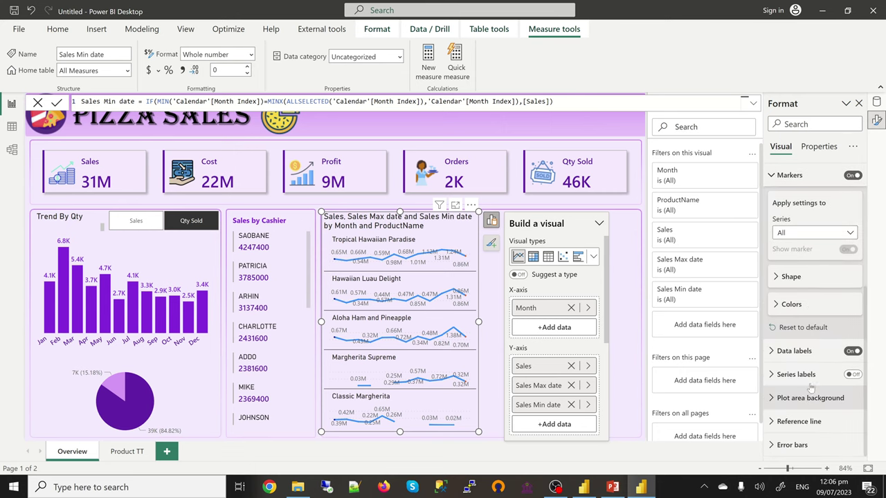
{"action": "left_click", "coordinate": [794, 351]}
{"action": "scroll", "coordinate": [797, 356], "scroll_direction": "down", "scroll_amount": 5}
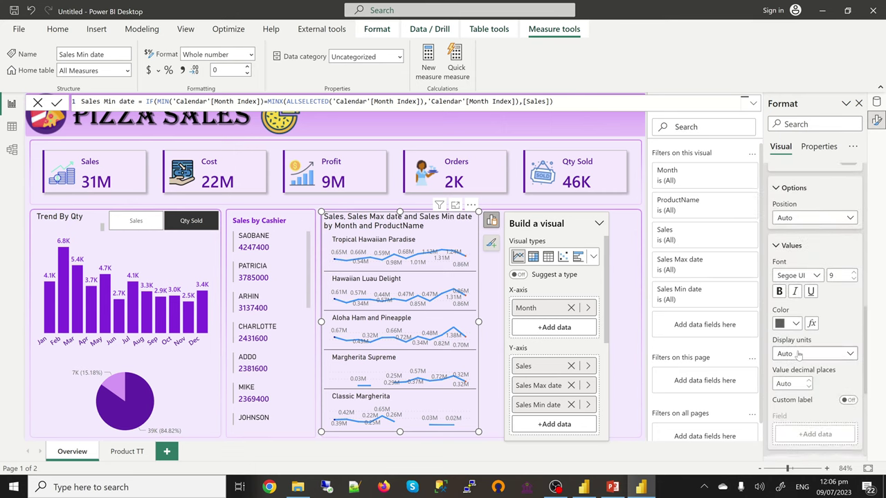
{"action": "scroll", "coordinate": [797, 356], "scroll_direction": "up", "scroll_amount": 3}
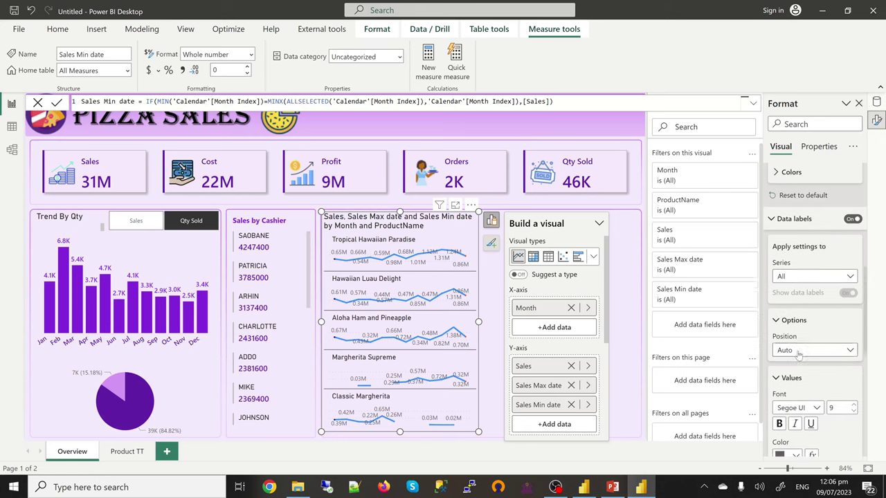
{"action": "left_click", "coordinate": [801, 278]}
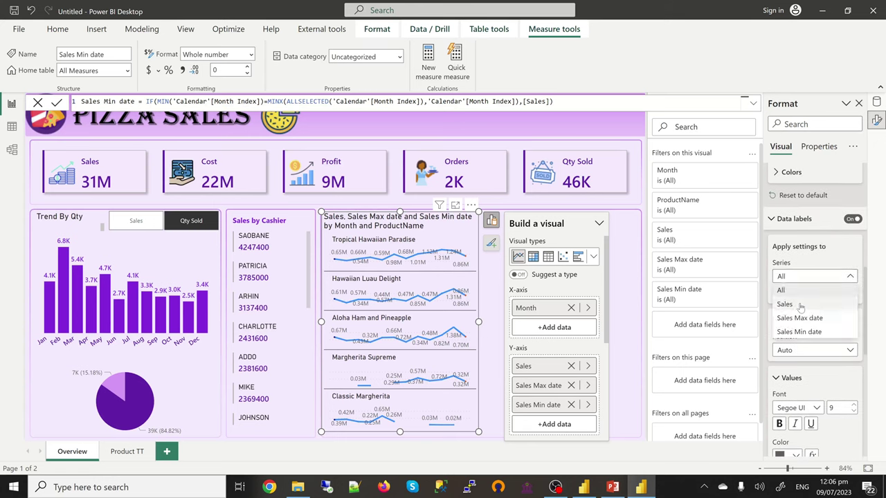
{"action": "left_click", "coordinate": [800, 305]}
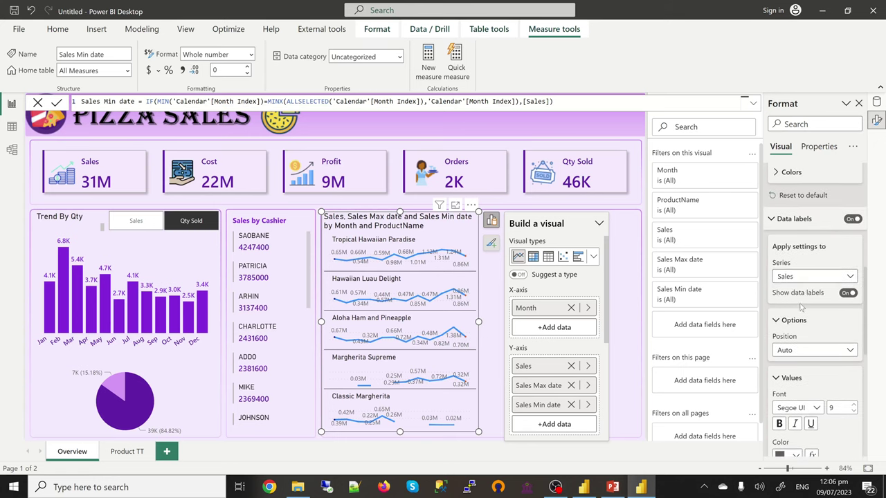
{"action": "left_click", "coordinate": [846, 293]}
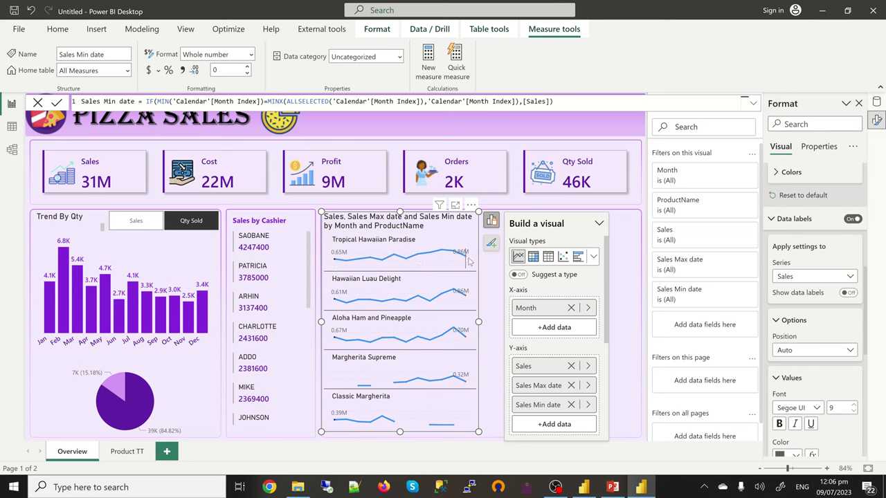
Set the data label value colour to dark #252423.
{"action": "mouse_move", "coordinate": [469, 261]}
{"action": "scroll", "coordinate": [819, 356], "scroll_direction": "down", "scroll_amount": 3}
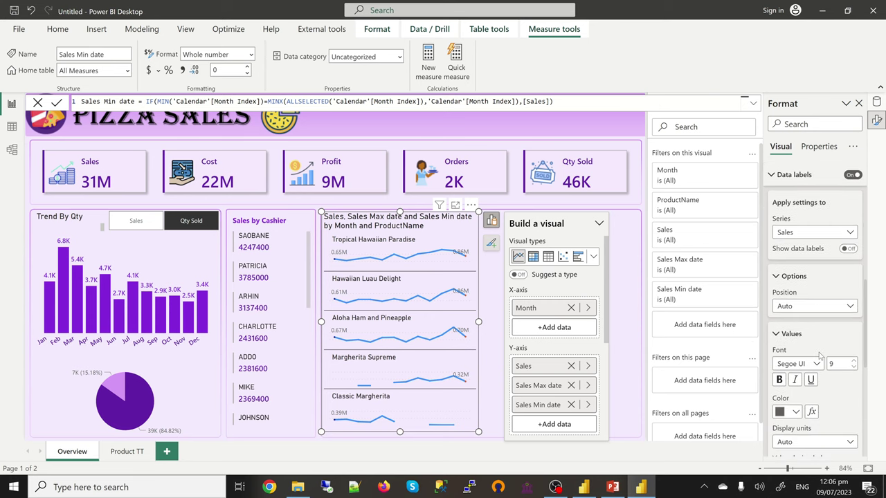
{"action": "scroll", "coordinate": [819, 356], "scroll_direction": "up", "scroll_amount": 5}
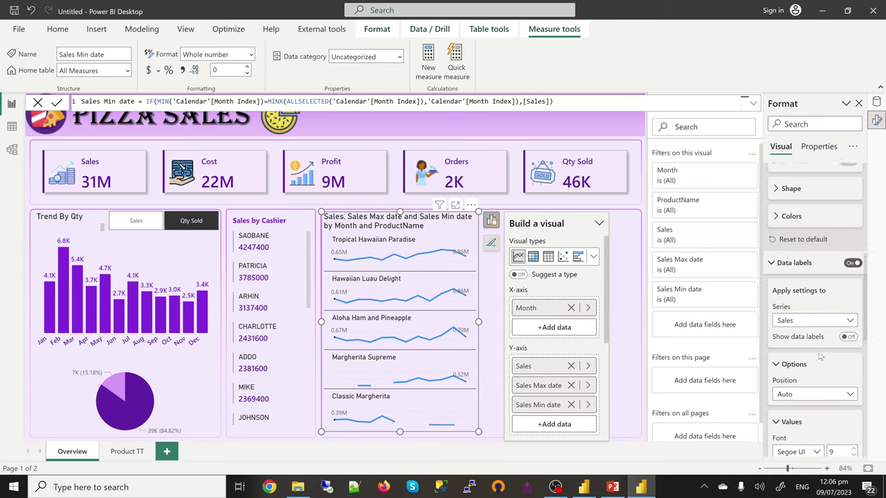
{"action": "scroll", "coordinate": [820, 355], "scroll_direction": "down", "scroll_amount": 4}
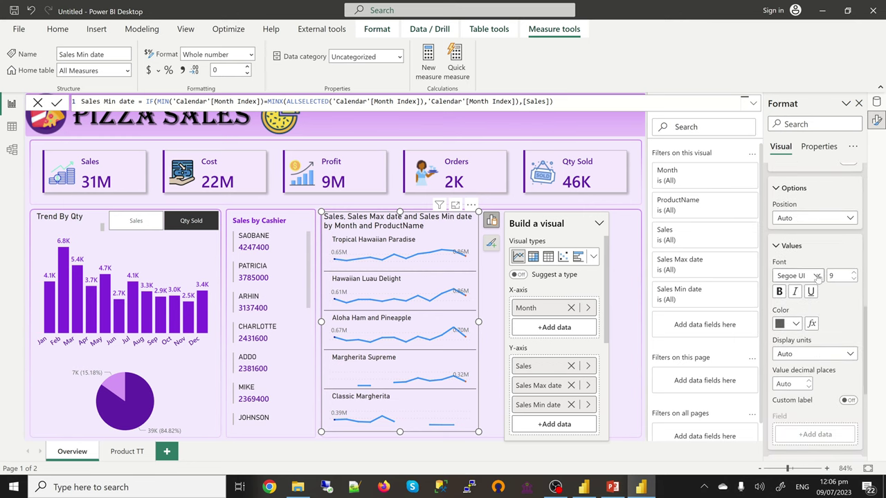
{"action": "left_click", "coordinate": [817, 276]}
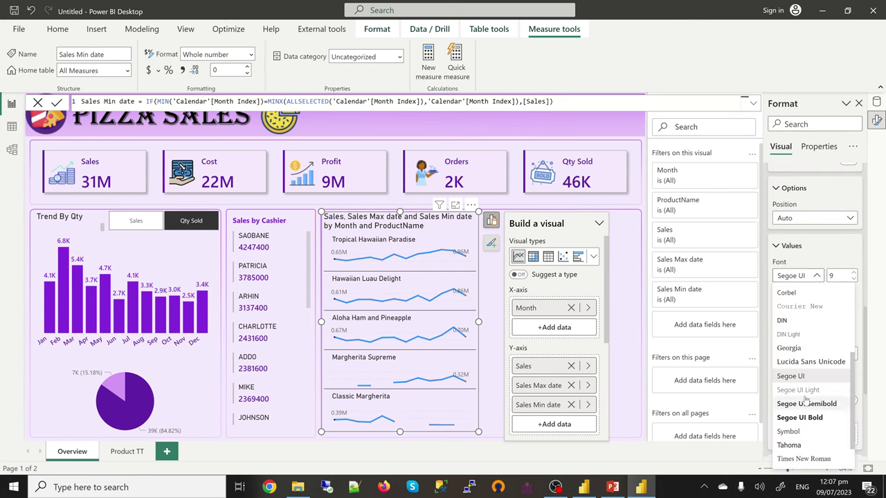
{"action": "key", "text": "Escape"}
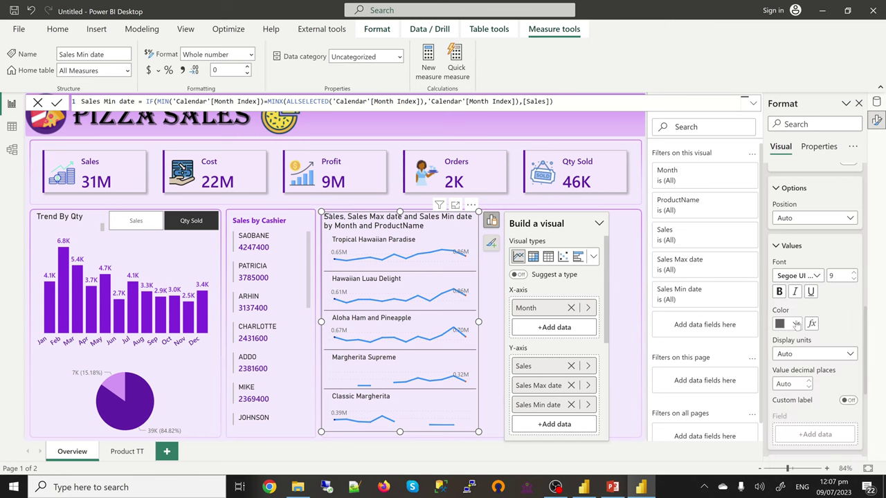
{"action": "left_click", "coordinate": [797, 324]}
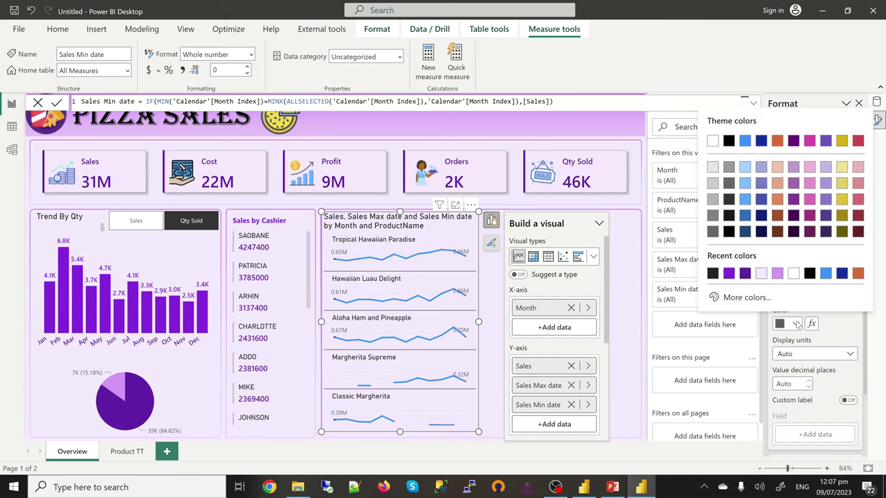
{"action": "left_click", "coordinate": [715, 276]}
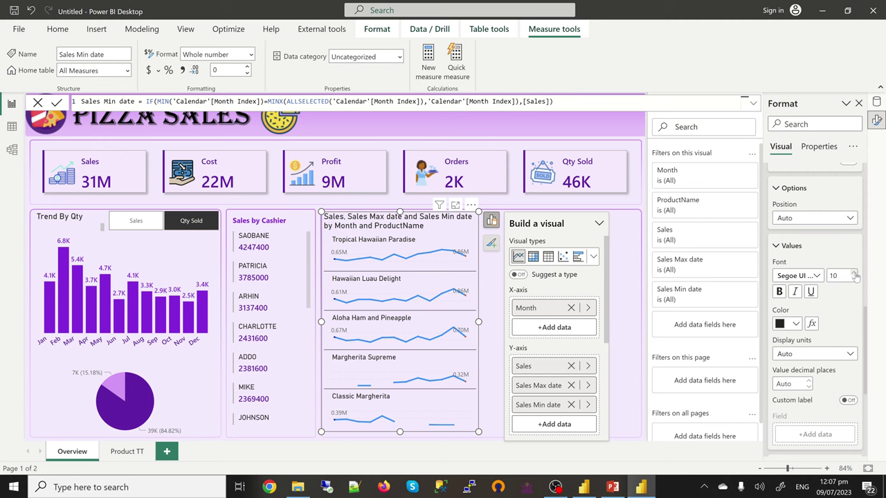
{"action": "scroll", "coordinate": [806, 287], "scroll_direction": "up", "scroll_amount": 3}
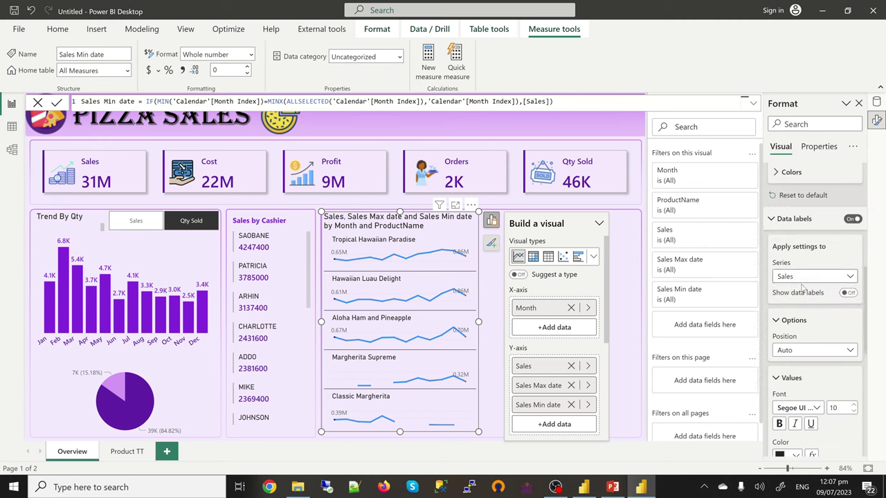
For all series, set data label values to Segoe UI Semibold in near-black #252423.
{"action": "left_click", "coordinate": [800, 277]}
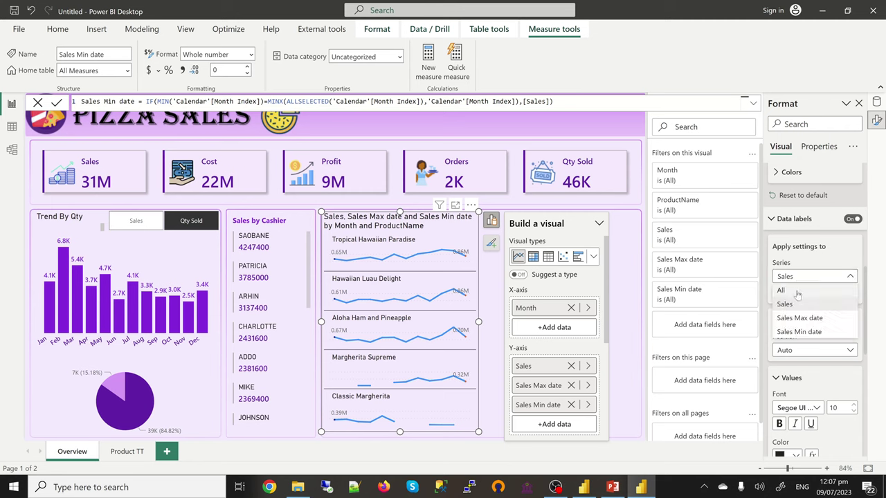
{"action": "left_click", "coordinate": [782, 289]}
{"action": "scroll", "coordinate": [819, 337], "scroll_direction": "down", "scroll_amount": 5}
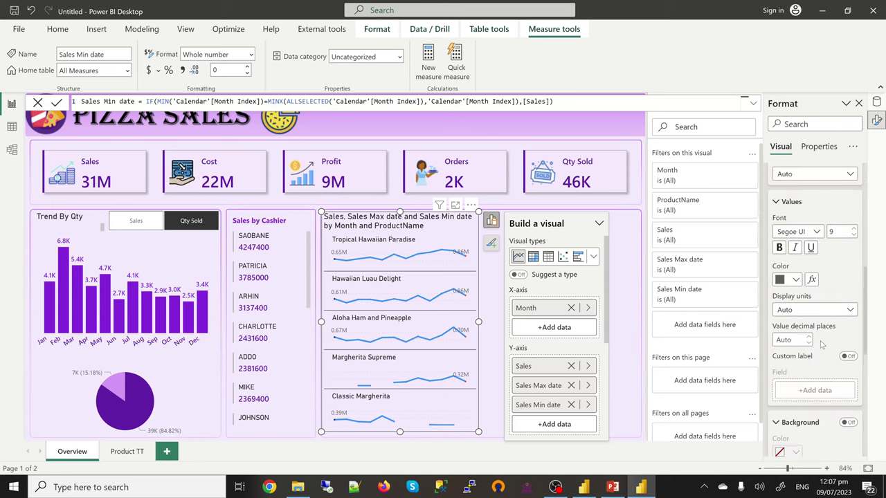
{"action": "left_click", "coordinate": [818, 233]}
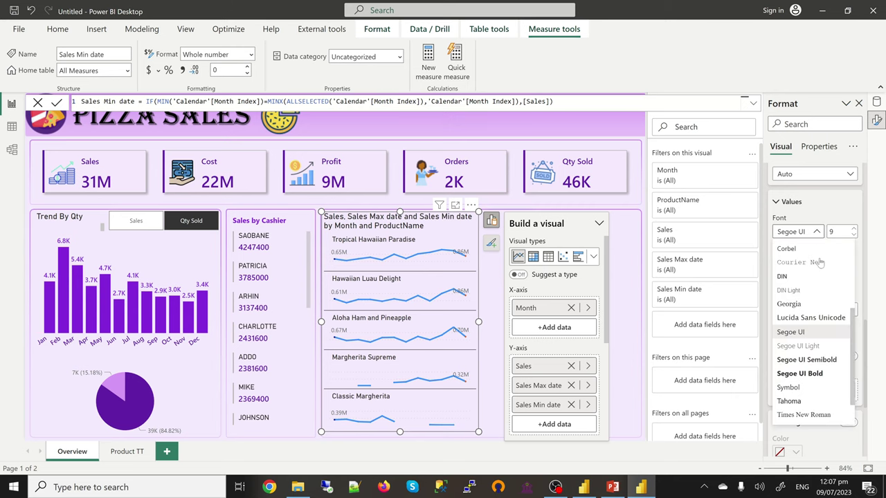
{"action": "left_click", "coordinate": [808, 360]}
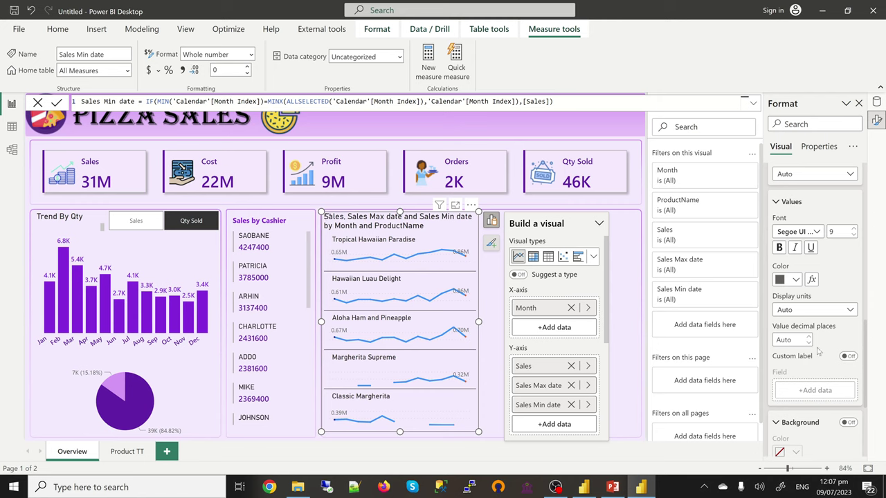
{"action": "scroll", "coordinate": [813, 359], "scroll_direction": "down", "scroll_amount": 2}
{"action": "scroll", "coordinate": [803, 375], "scroll_direction": "up", "scroll_amount": 3}
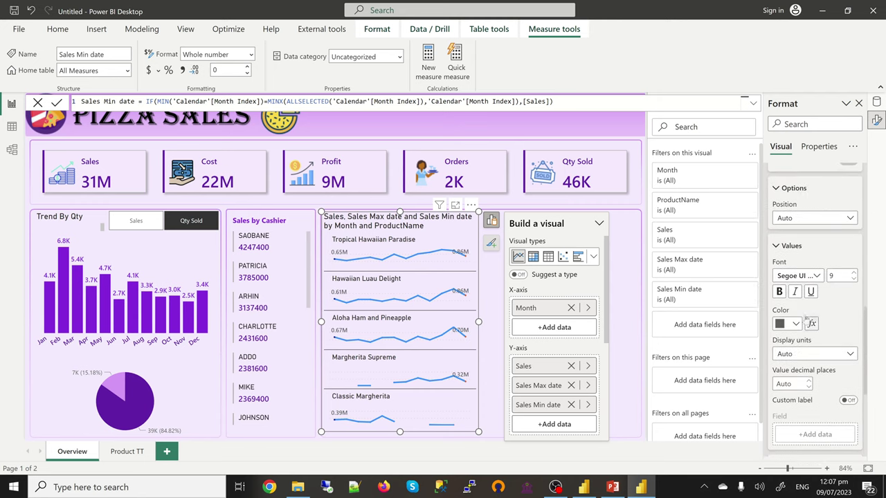
{"action": "left_click", "coordinate": [795, 323]}
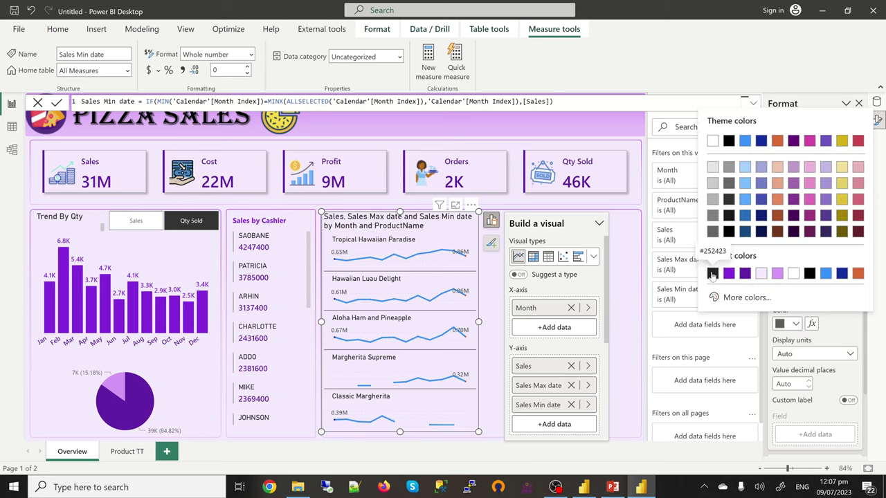
{"action": "left_click", "coordinate": [828, 309]}
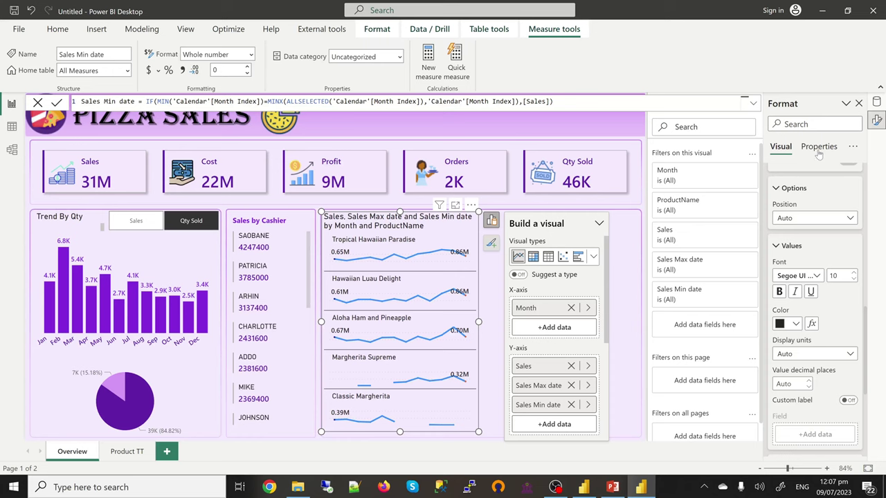
Collapse the Options, Data labels and Markers format sections.
{"action": "left_click", "coordinate": [794, 189]}
{"action": "scroll", "coordinate": [797, 192], "scroll_direction": "up", "scroll_amount": 3}
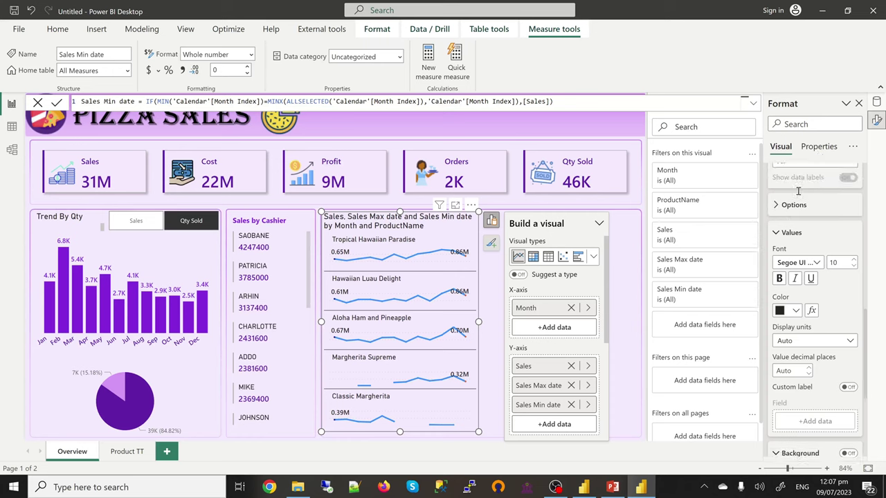
{"action": "scroll", "coordinate": [799, 208], "scroll_direction": "up", "scroll_amount": 1}
{"action": "left_click", "coordinate": [792, 269]}
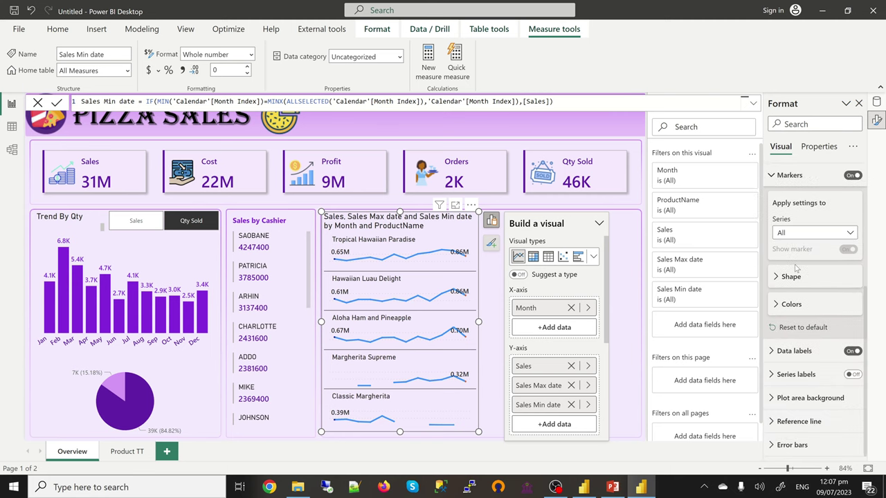
{"action": "scroll", "coordinate": [780, 291], "scroll_direction": "up", "scroll_amount": 2}
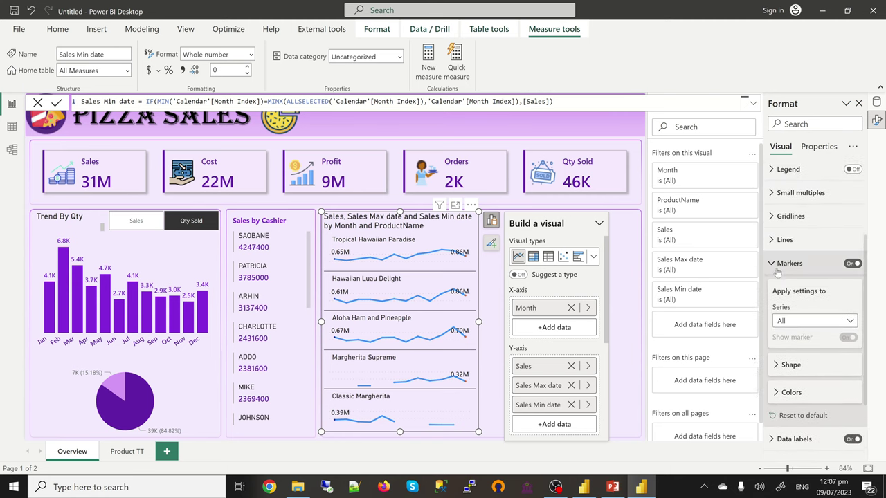
{"action": "left_click", "coordinate": [777, 265]}
Under Lines > Colors, change the Sales line colour to purple.
{"action": "left_click", "coordinate": [776, 303]}
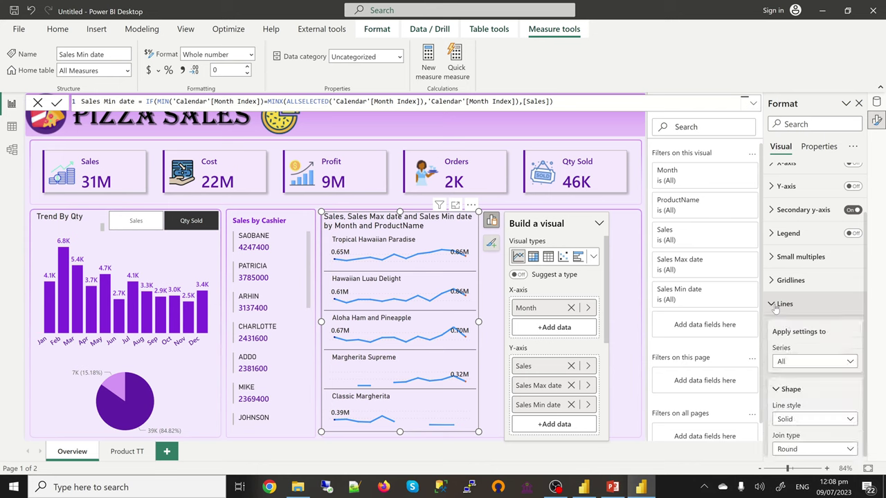
{"action": "scroll", "coordinate": [775, 308], "scroll_direction": "down", "scroll_amount": 5}
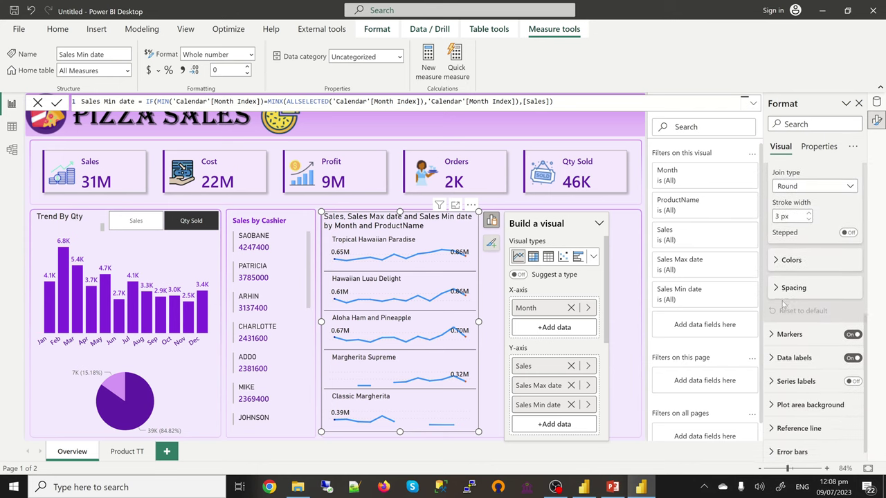
{"action": "left_click", "coordinate": [791, 259]}
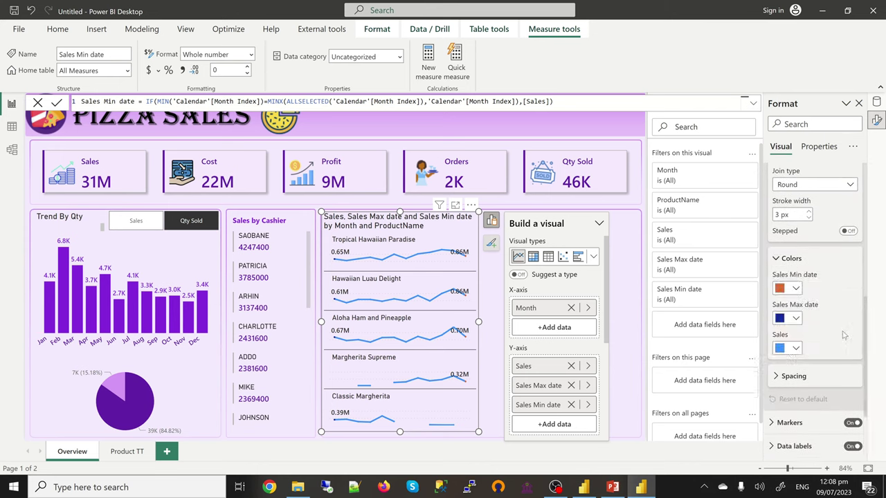
{"action": "scroll", "coordinate": [843, 336], "scroll_direction": "down", "scroll_amount": 3}
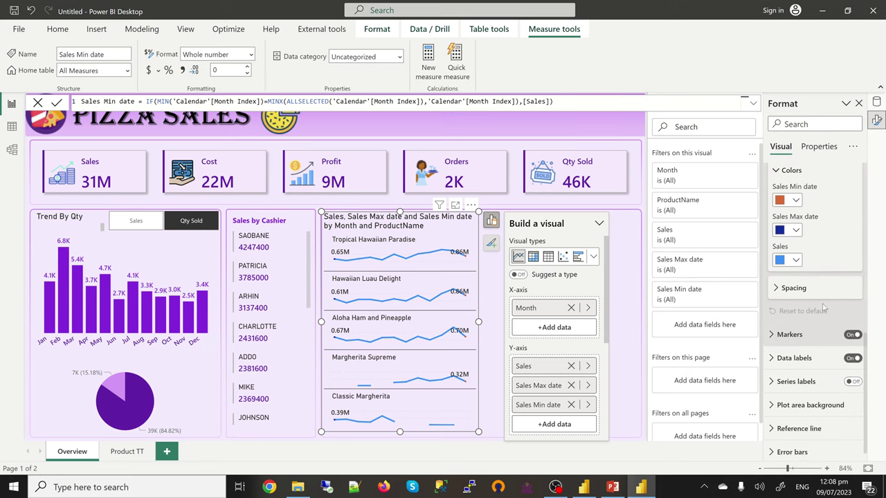
{"action": "left_click", "coordinate": [796, 261]}
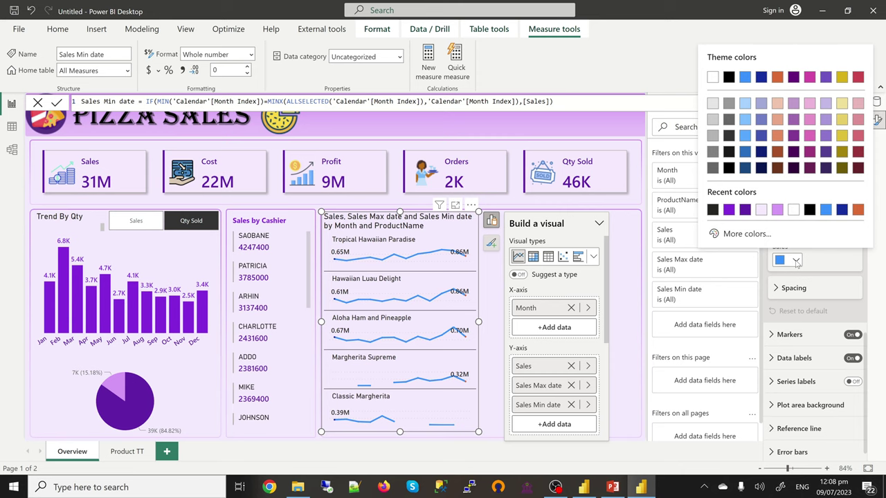
{"action": "left_click", "coordinate": [730, 209]}
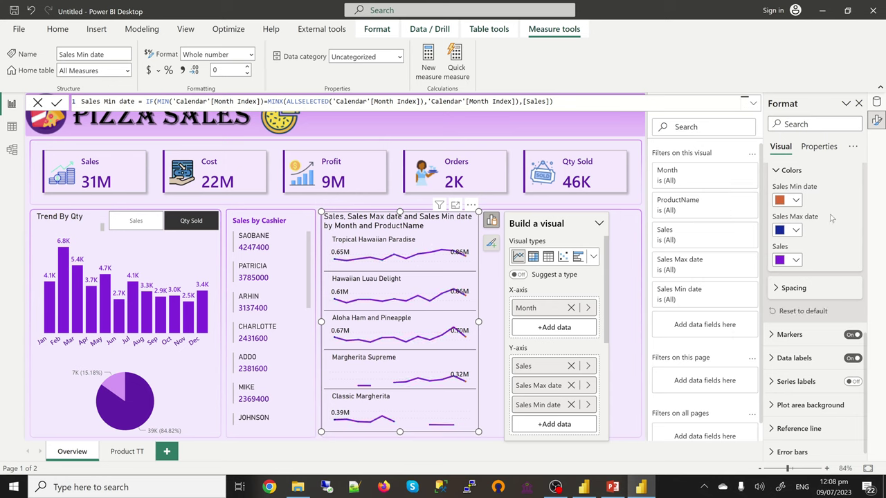
{"action": "scroll", "coordinate": [831, 218], "scroll_direction": "up", "scroll_amount": 10}
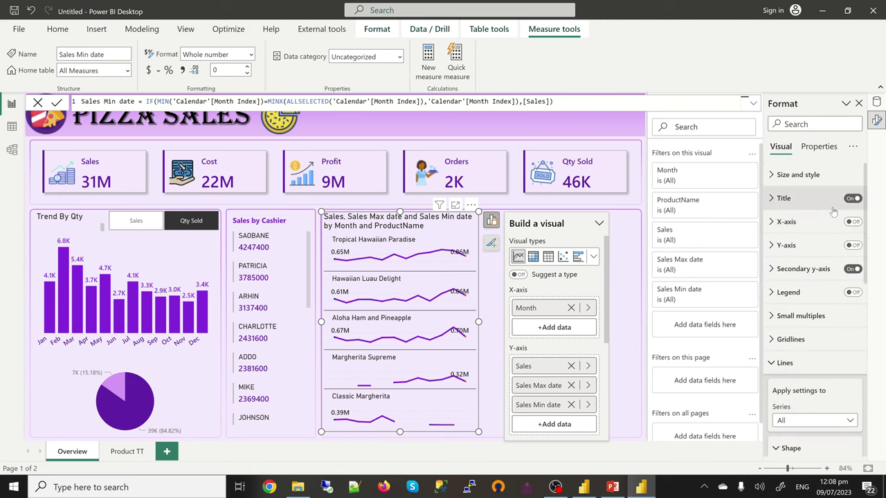
Replace the chart's title text with 'Sales Trend'.
{"action": "left_click", "coordinate": [797, 201]}
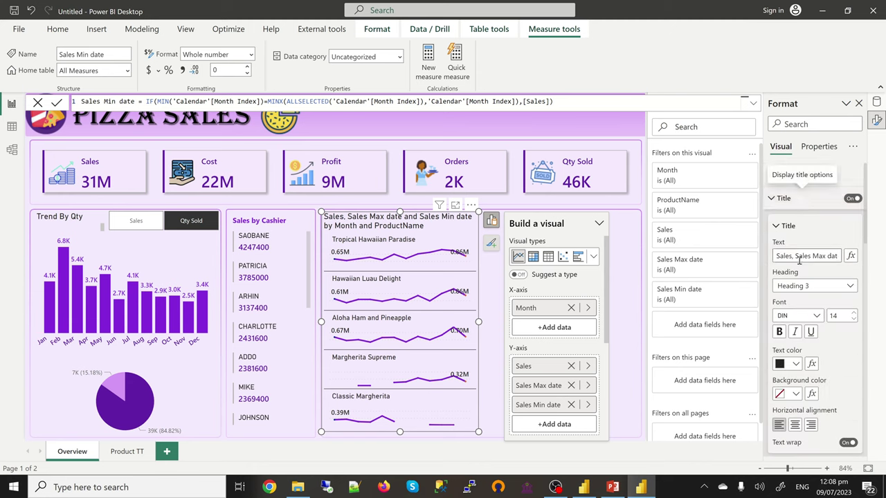
{"action": "left_click_drag", "start_coordinate": [793, 256], "coordinate": [843, 263]}
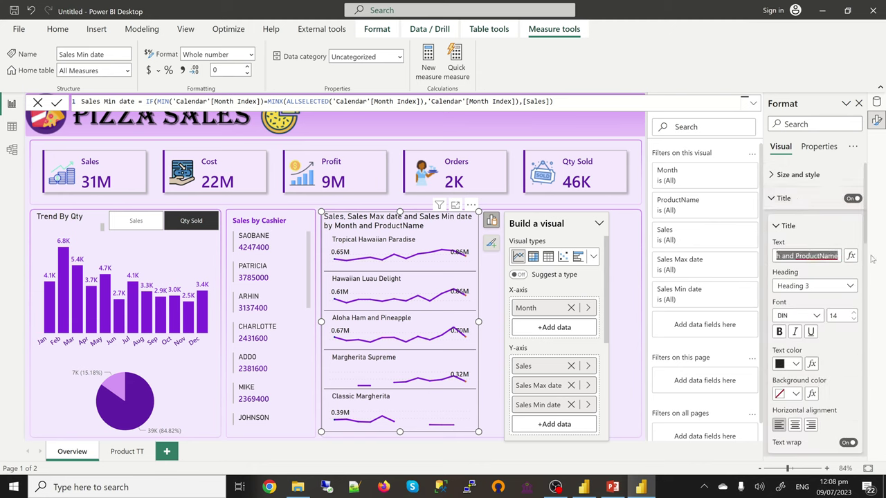
{"action": "type", "text": "Sales"}
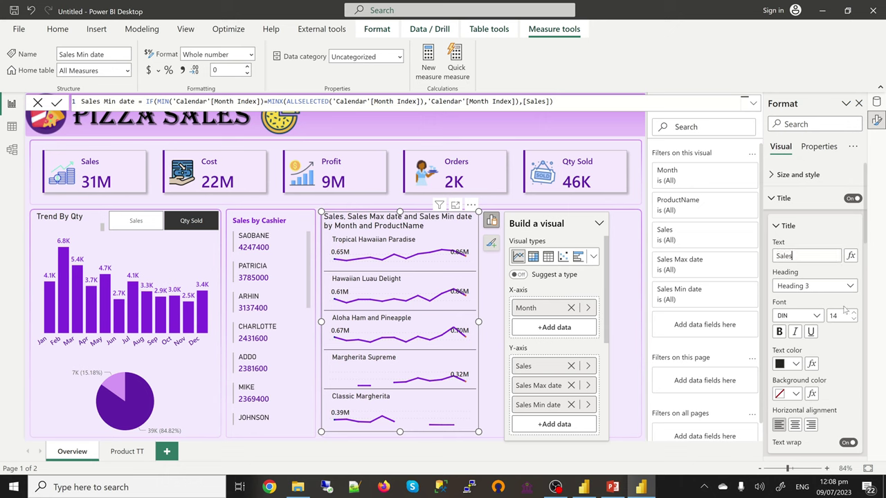
{"action": "type", "text": " Trend"}
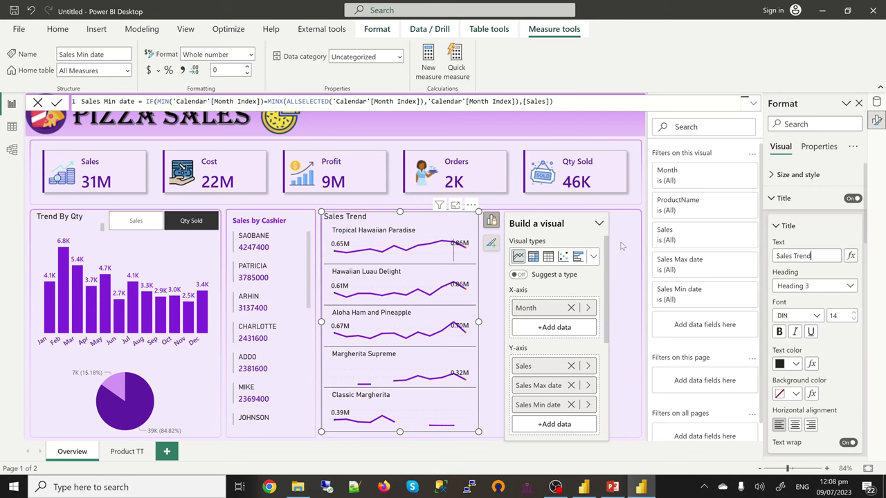
{"action": "left_click", "coordinate": [590, 491]}
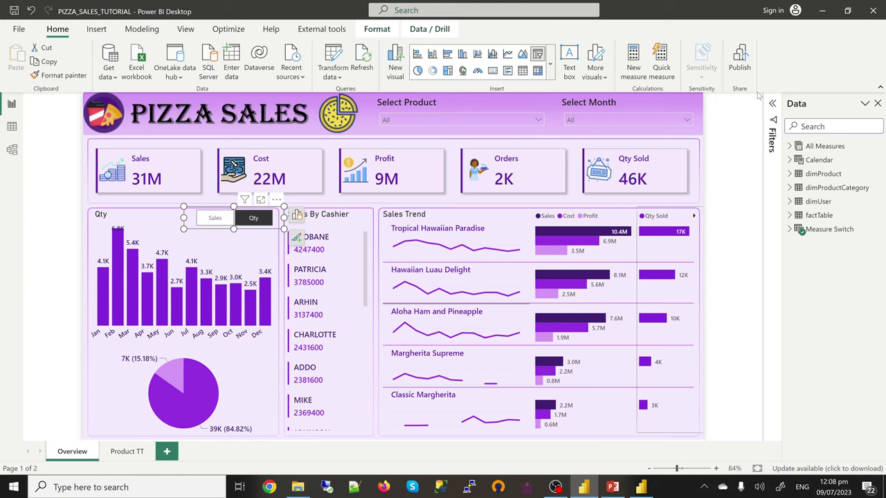
{"action": "left_click", "coordinate": [822, 12]}
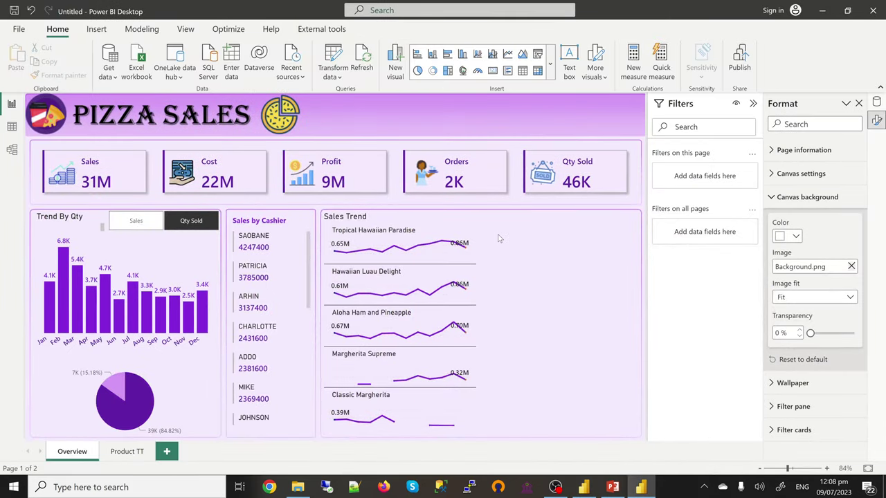
Insert a clustered bar chart showing Sales, Cost and Profit by ProductName.
{"action": "left_click", "coordinate": [448, 55]}
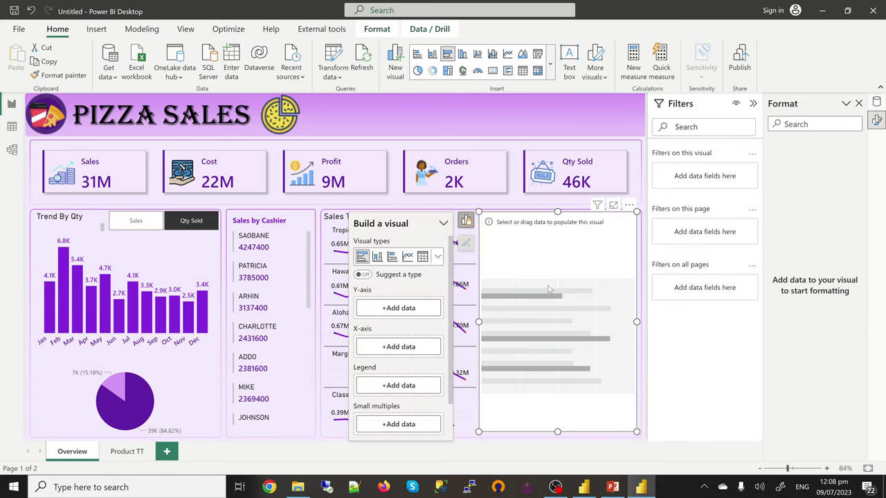
{"action": "left_click", "coordinate": [876, 102]}
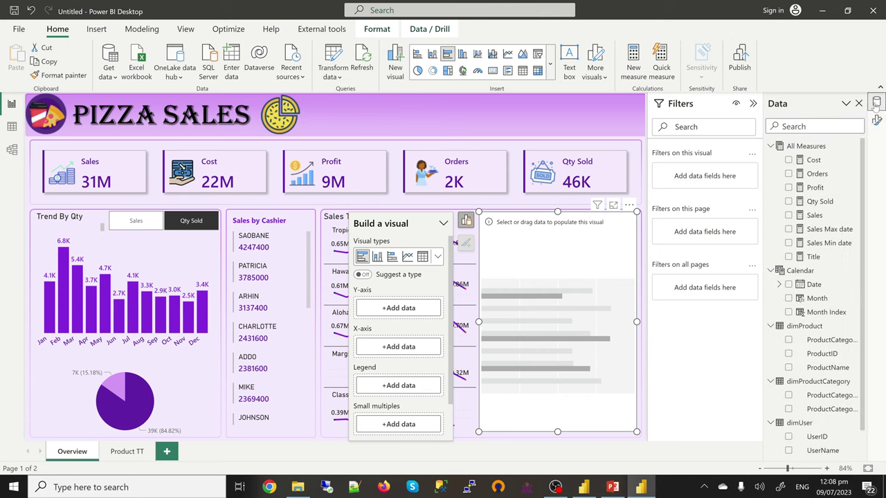
{"action": "left_click", "coordinate": [789, 215]}
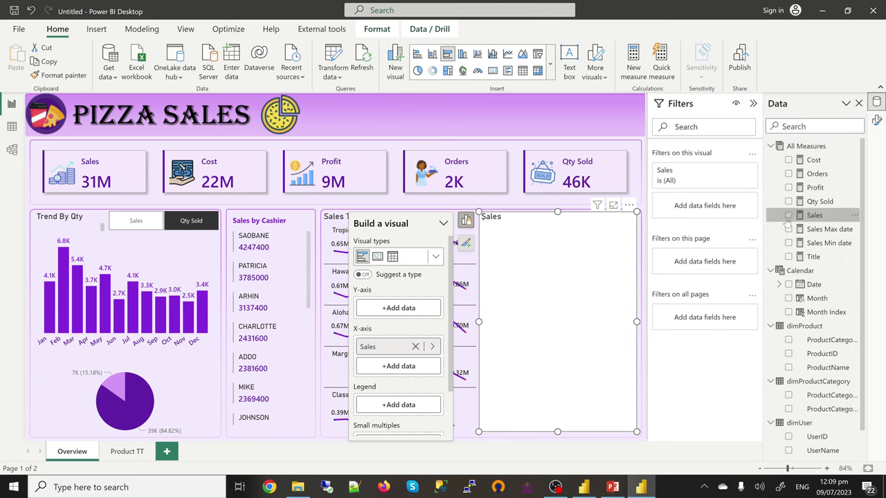
{"action": "left_click", "coordinate": [788, 160]}
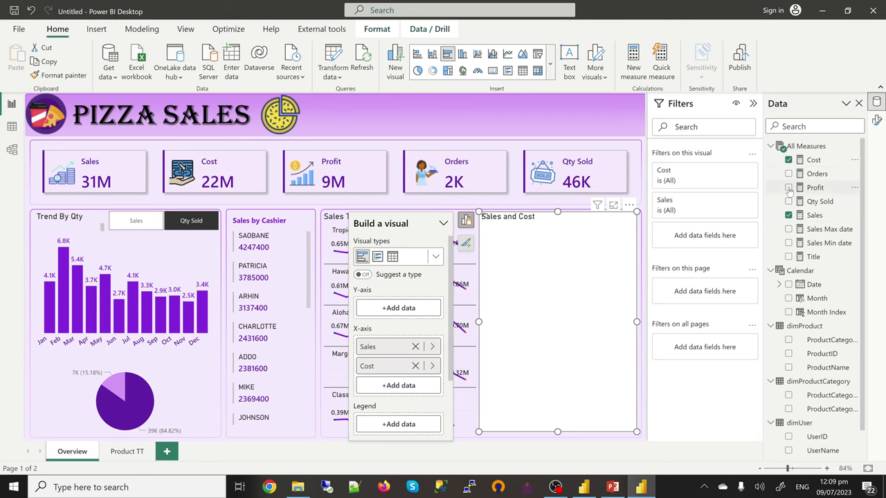
{"action": "left_click", "coordinate": [788, 187]}
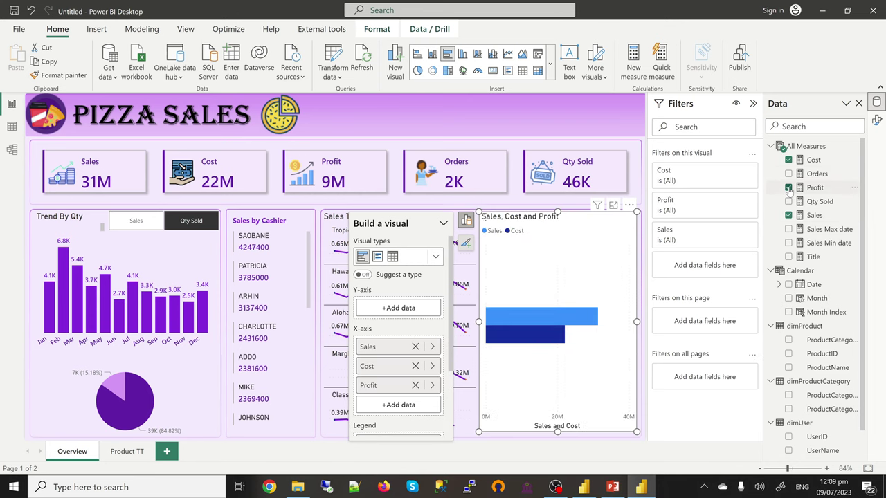
{"action": "scroll", "coordinate": [798, 320], "scroll_direction": "down", "scroll_amount": 1}
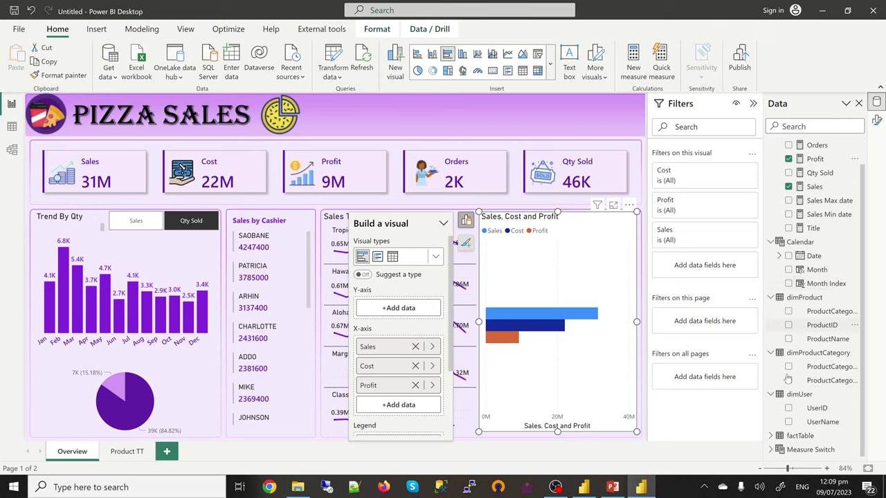
{"action": "left_click", "coordinate": [788, 338]}
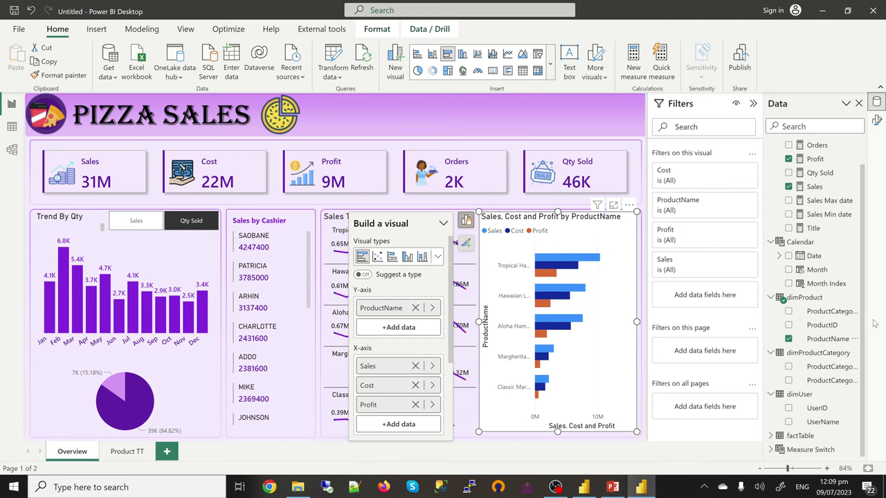
Turn off the bar chart's title and its Y-axis product labels.
{"action": "left_click", "coordinate": [876, 120]}
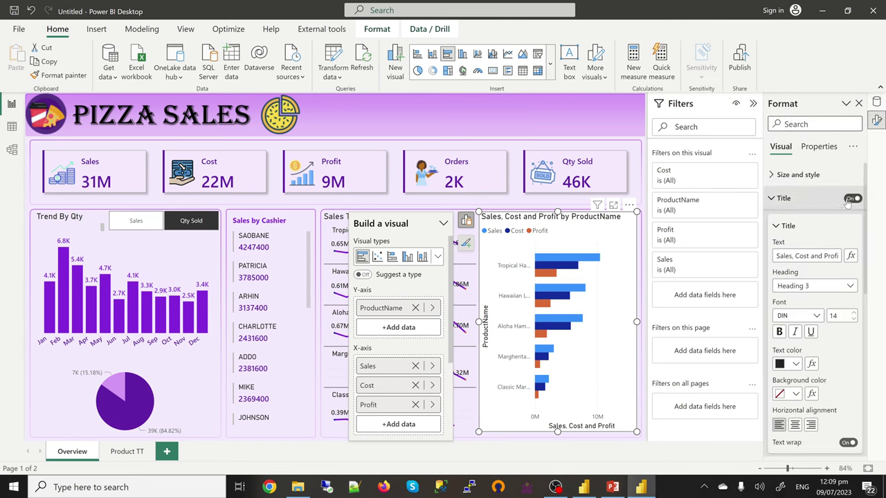
{"action": "left_click", "coordinate": [851, 198]}
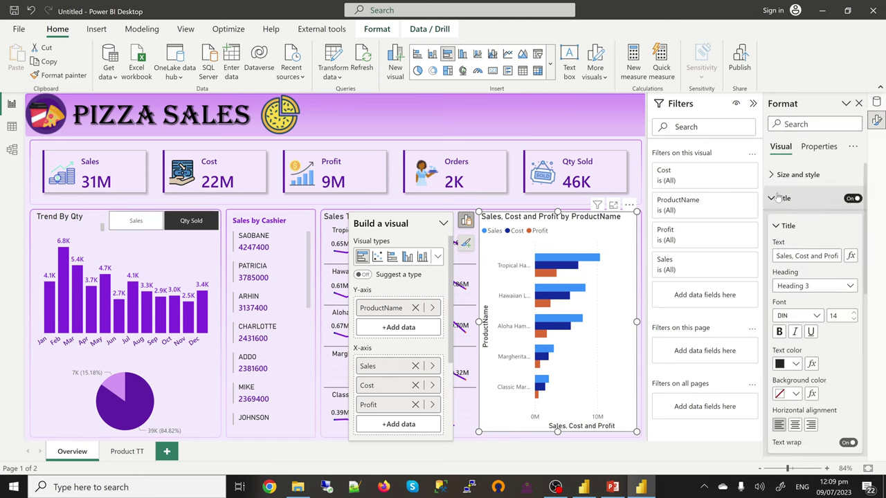
{"action": "left_click", "coordinate": [783, 199]}
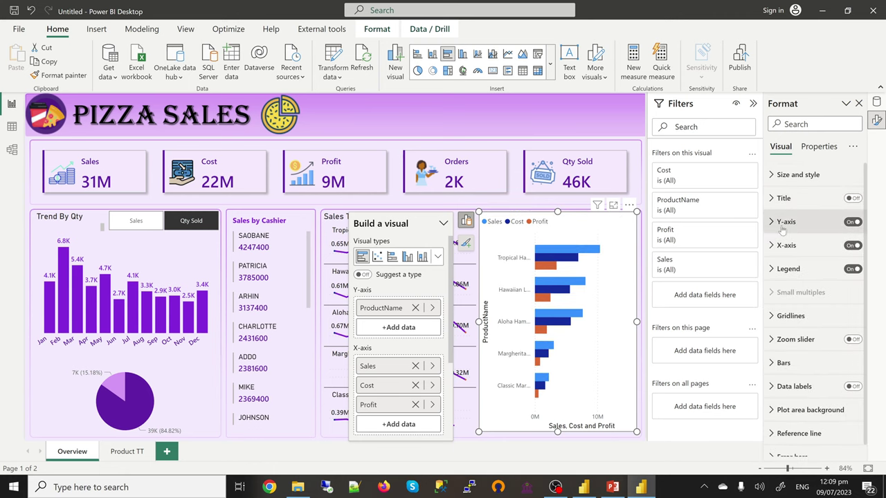
{"action": "left_click", "coordinate": [780, 227]}
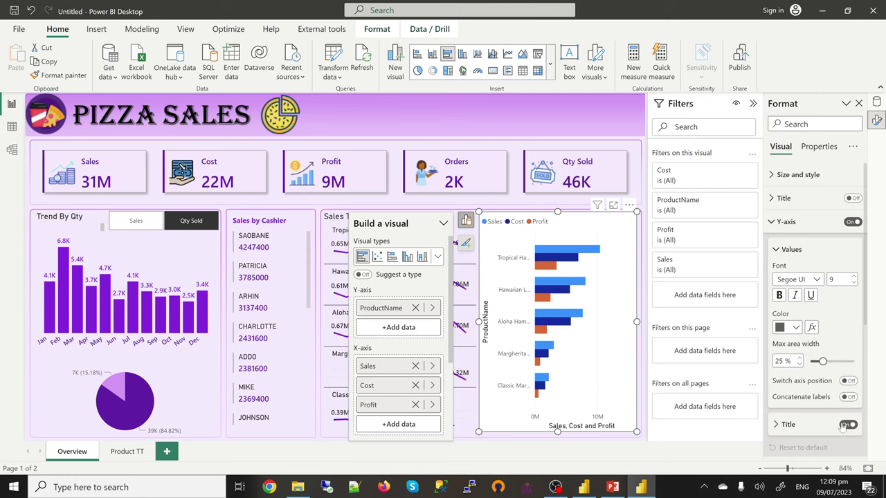
{"action": "left_click", "coordinate": [851, 223]}
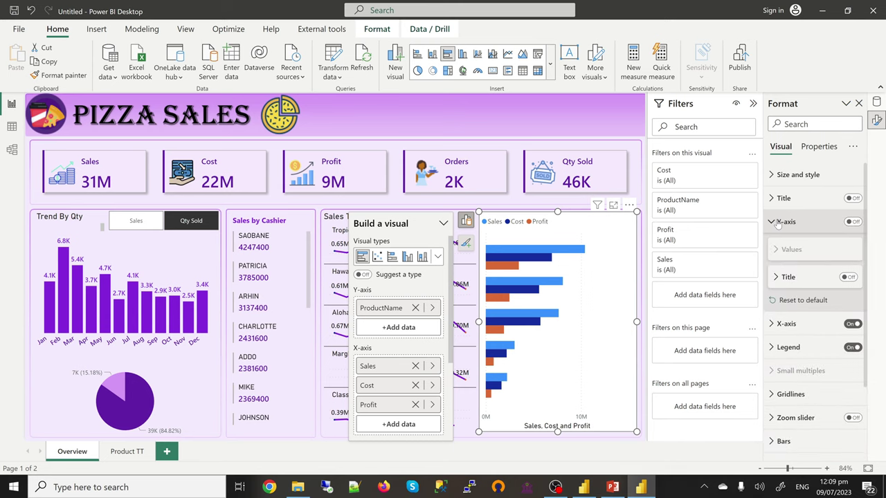
{"action": "left_click", "coordinate": [778, 223]}
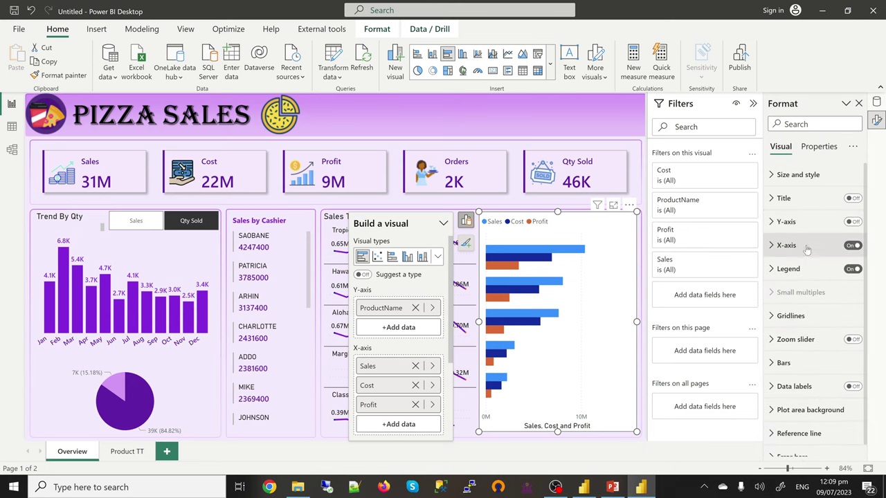
Hide the X-axis title and values, and make the chart background transparent.
{"action": "left_click", "coordinate": [786, 246]}
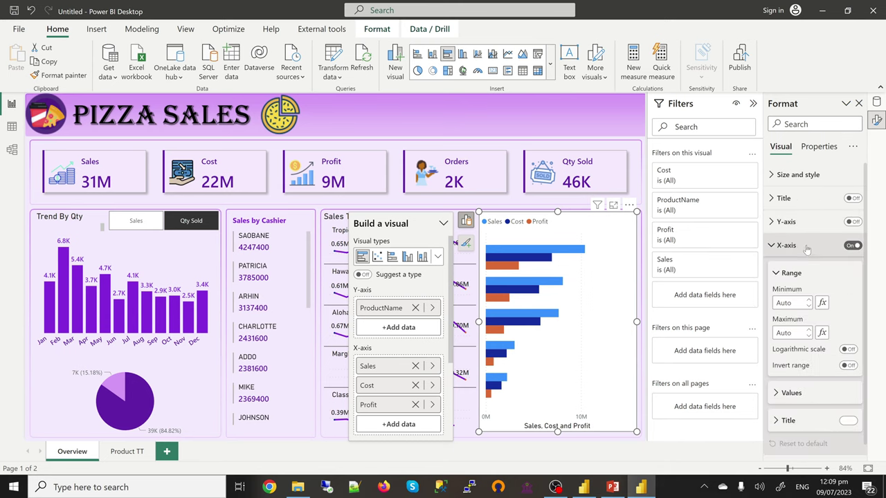
{"action": "left_click", "coordinate": [847, 422]}
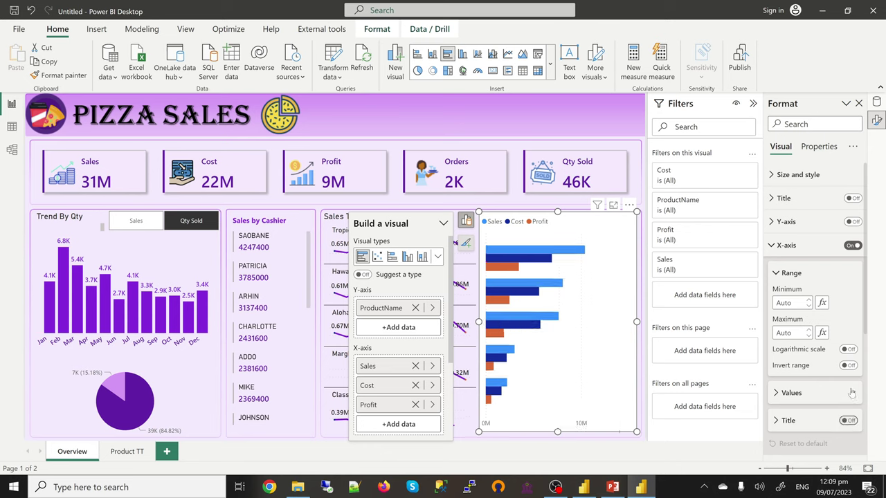
{"action": "left_click", "coordinate": [850, 245]}
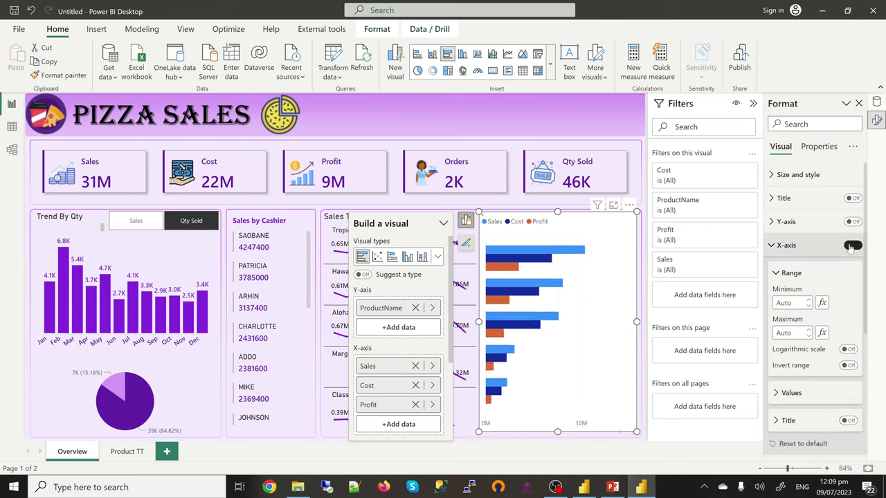
{"action": "left_click", "coordinate": [773, 246]}
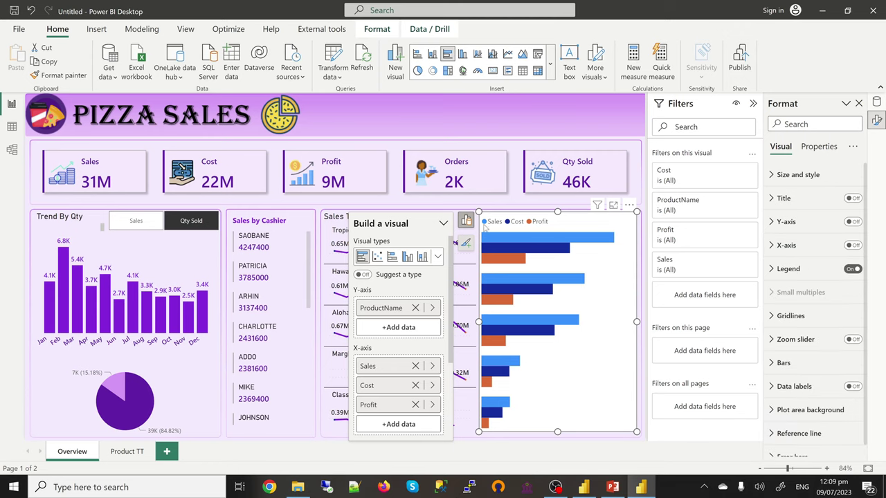
{"action": "left_click", "coordinate": [800, 177]}
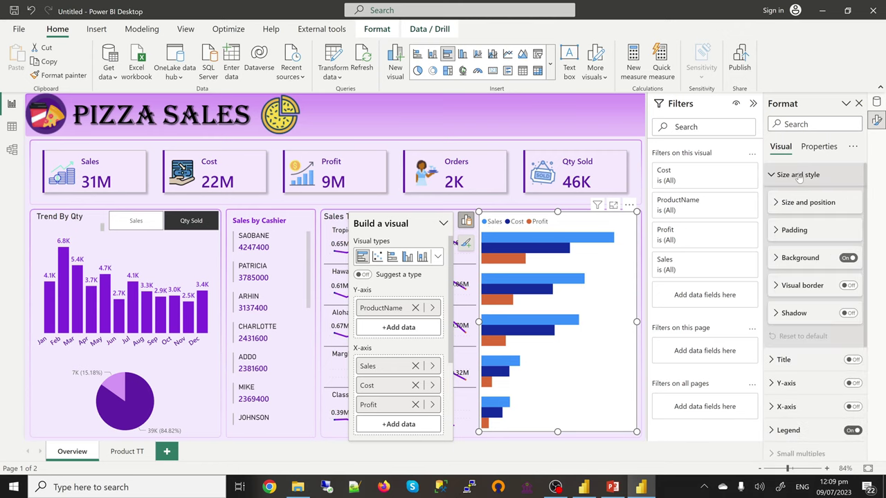
{"action": "left_click", "coordinate": [847, 258]}
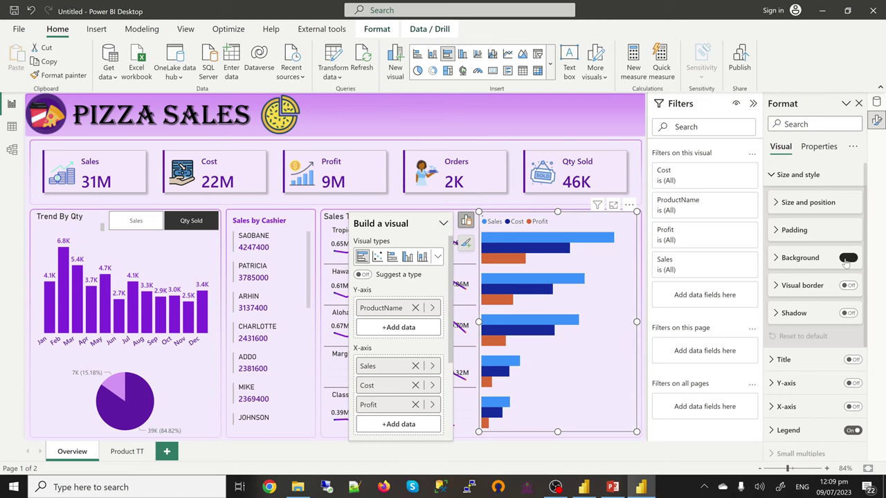
{"action": "left_click", "coordinate": [525, 207]}
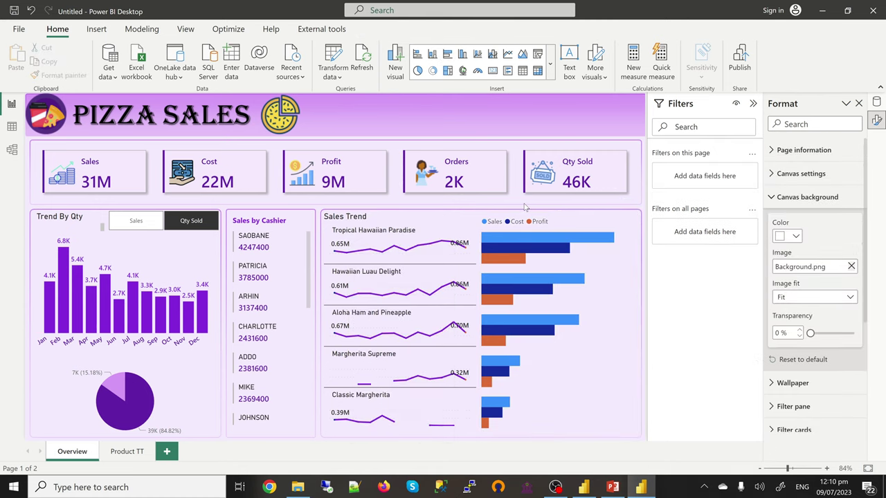
{"action": "mouse_move", "coordinate": [502, 242]}
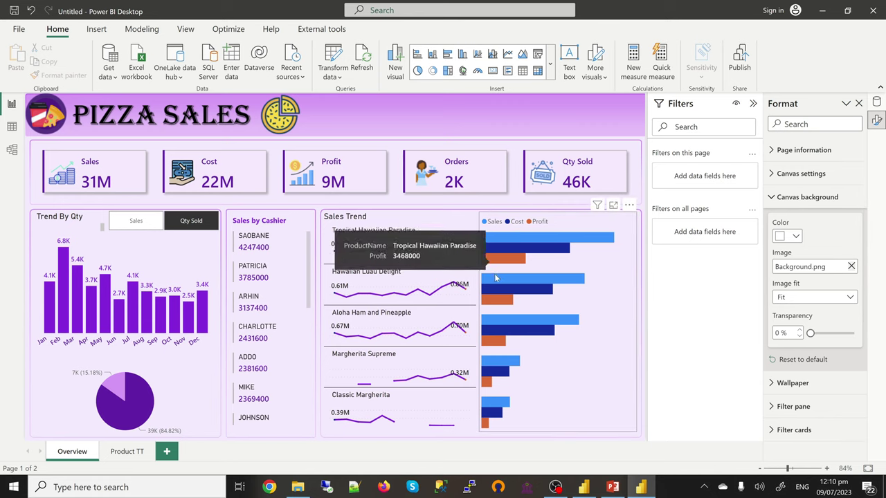
{"action": "mouse_move", "coordinate": [495, 280]}
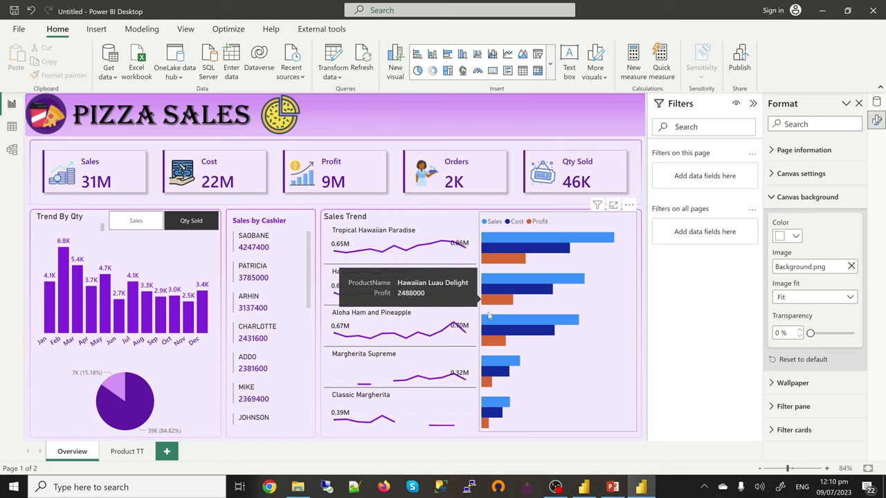
{"action": "mouse_move", "coordinate": [507, 325]}
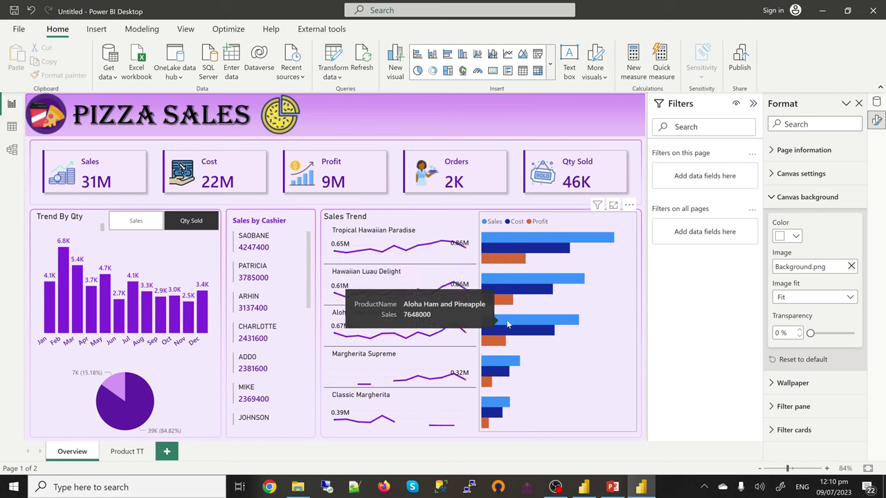
{"action": "mouse_move", "coordinate": [498, 365]}
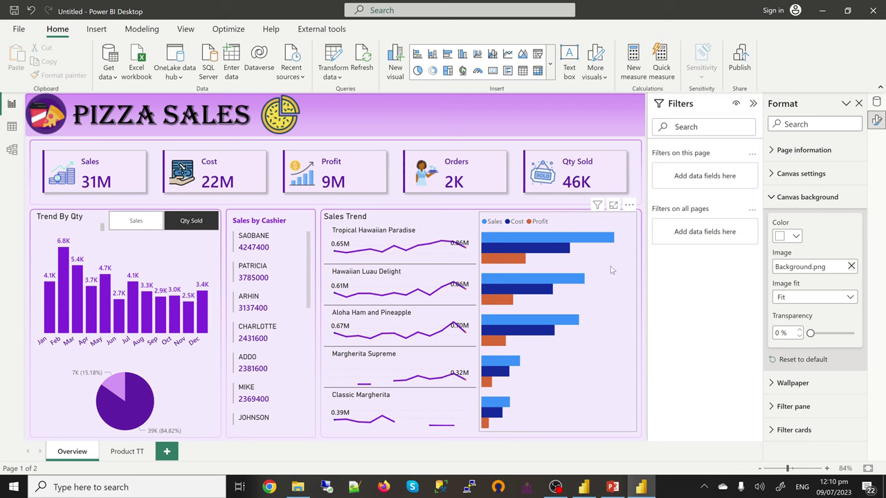
Set the Sales Trend bar chart's inner padding from 20 px to 30 px.
{"action": "left_click", "coordinate": [632, 220]}
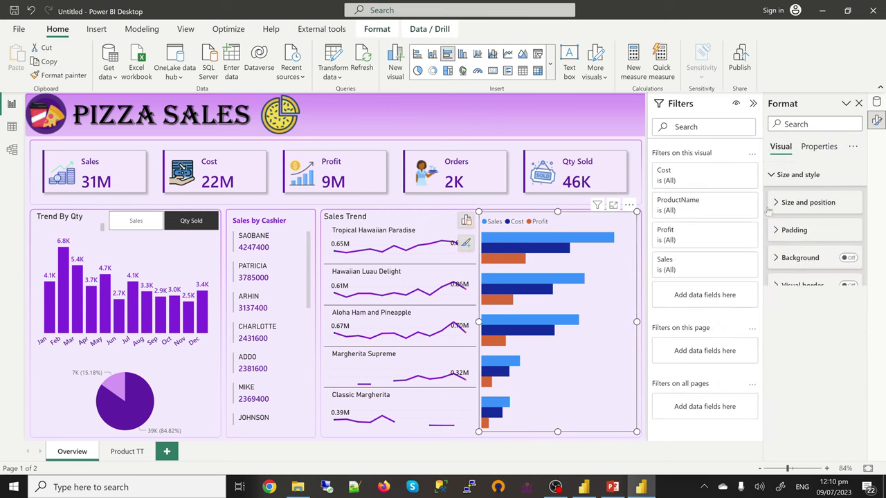
{"action": "left_click", "coordinate": [796, 176]}
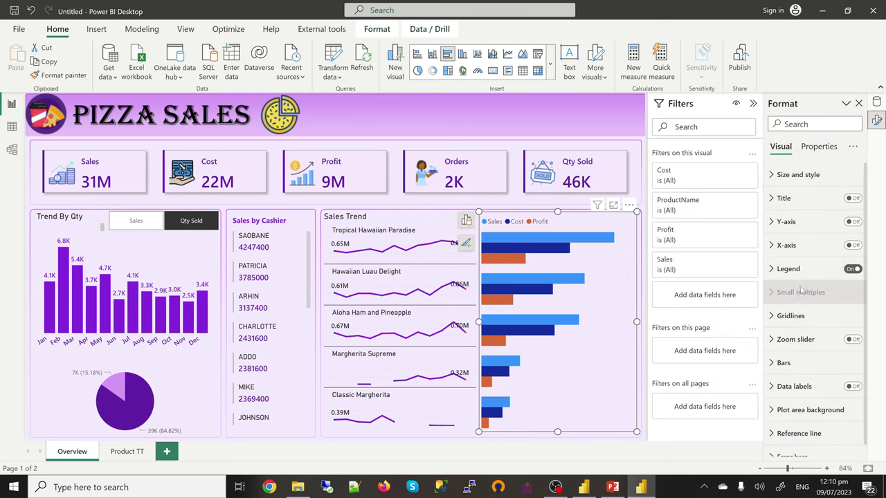
{"action": "scroll", "coordinate": [801, 299], "scroll_direction": "down", "scroll_amount": 1}
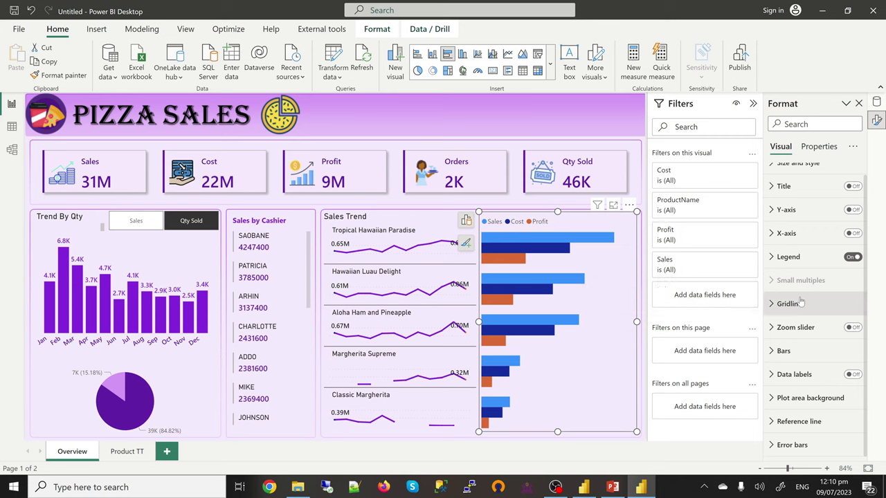
{"action": "left_click", "coordinate": [796, 356]}
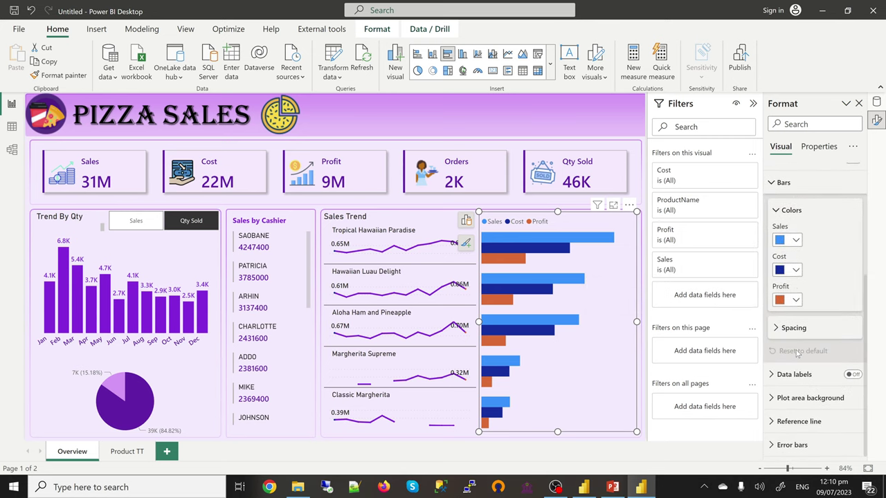
{"action": "left_click", "coordinate": [794, 332]}
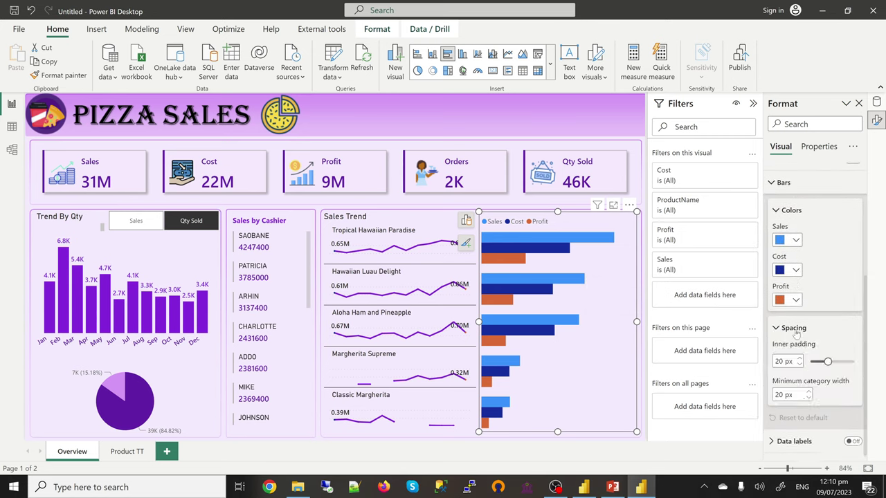
{"action": "double_click", "coordinate": [777, 361]}
{"action": "type", "text": "30"}
{"action": "key", "text": "Return"}
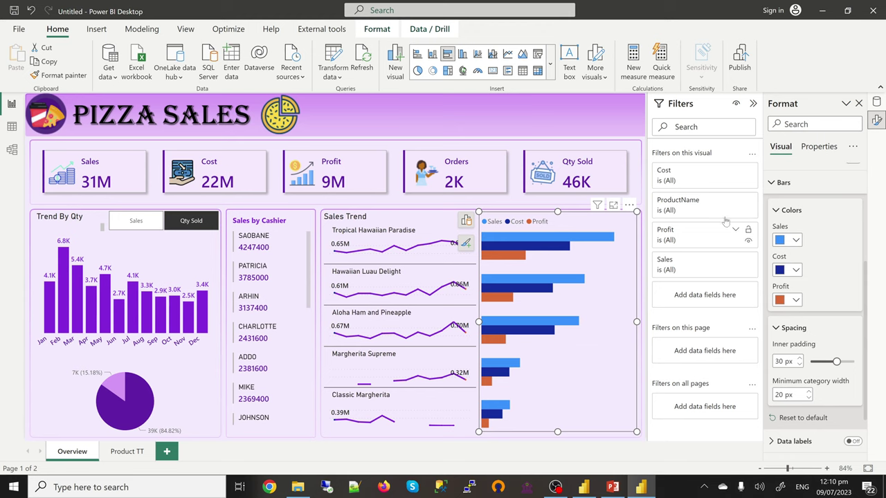
Colour the Sales bars #464873 and the Cost bars #9F21E3.
{"action": "left_click", "coordinate": [796, 240]}
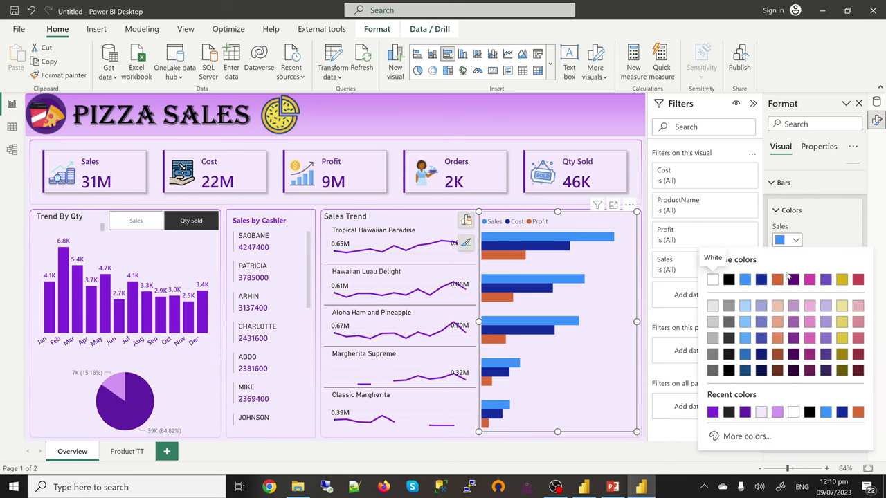
{"action": "left_click", "coordinate": [747, 436]}
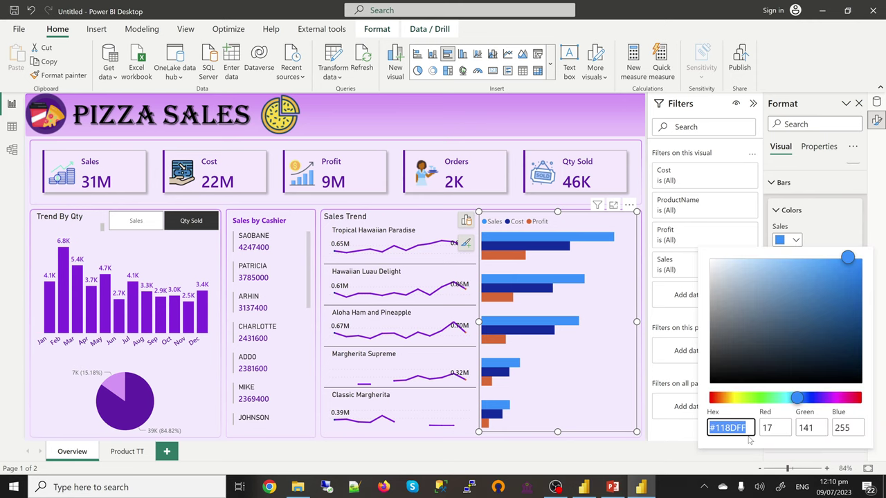
{"action": "type", "text": "#"}
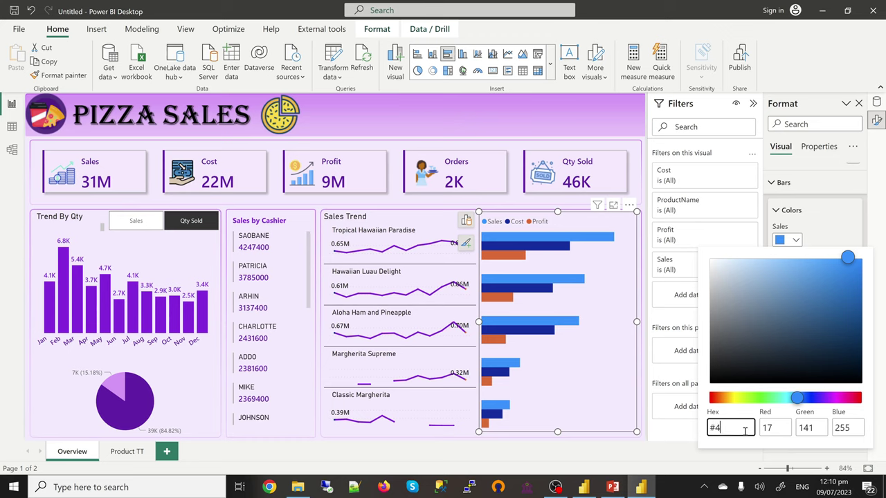
{"action": "type", "text": "464873"}
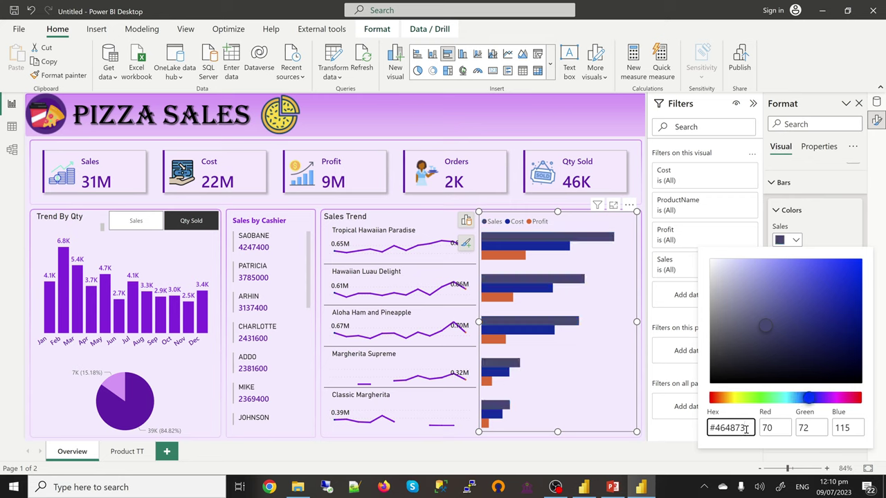
{"action": "left_click", "coordinate": [833, 234]}
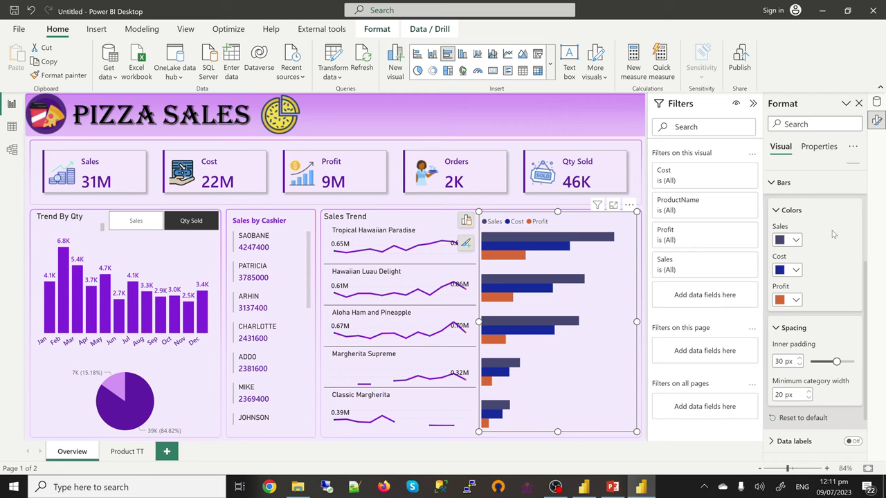
{"action": "left_click", "coordinate": [796, 270]}
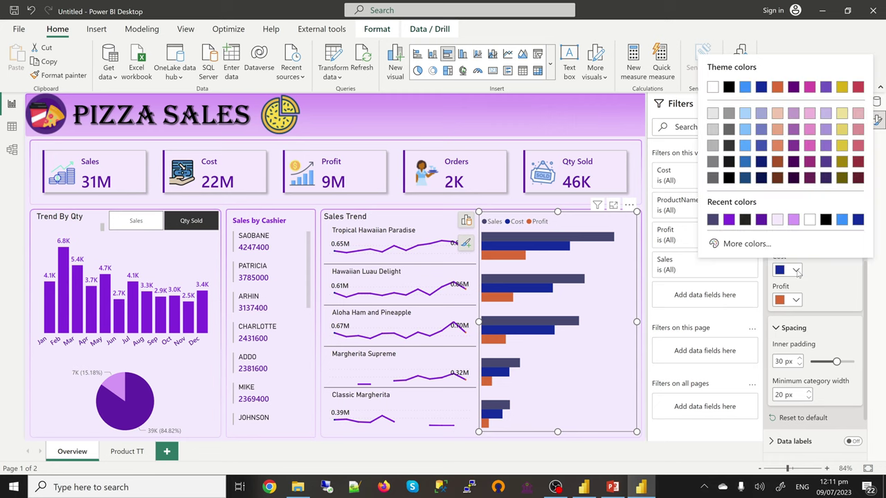
{"action": "left_click", "coordinate": [745, 246]}
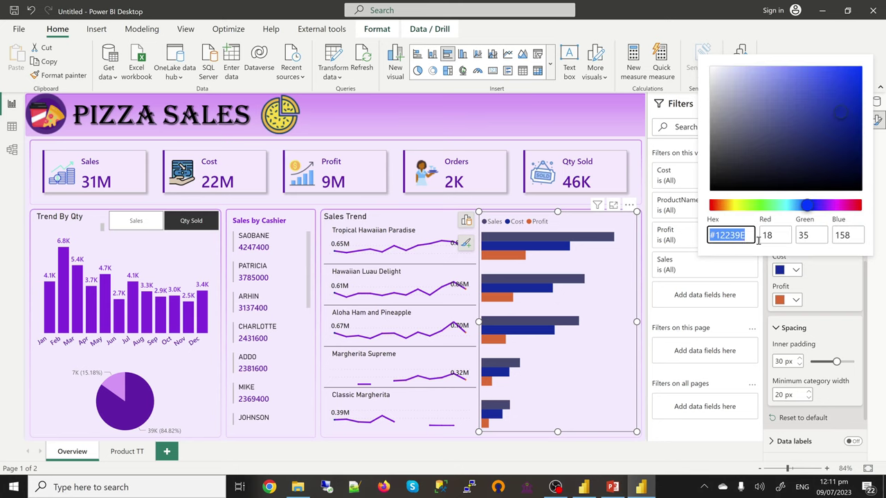
{"action": "type", "text": "#9F"}
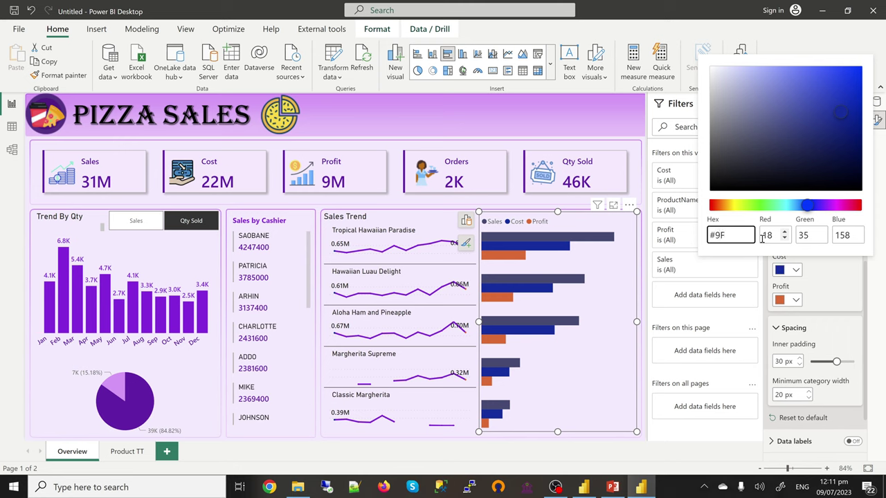
{"action": "type", "text": "21E3"}
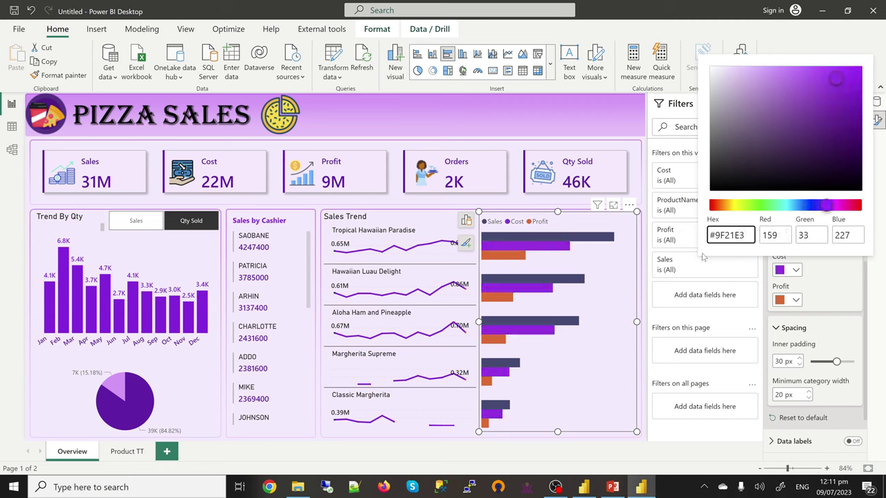
{"action": "key", "text": "Return"}
{"action": "left_click", "coordinate": [797, 301]}
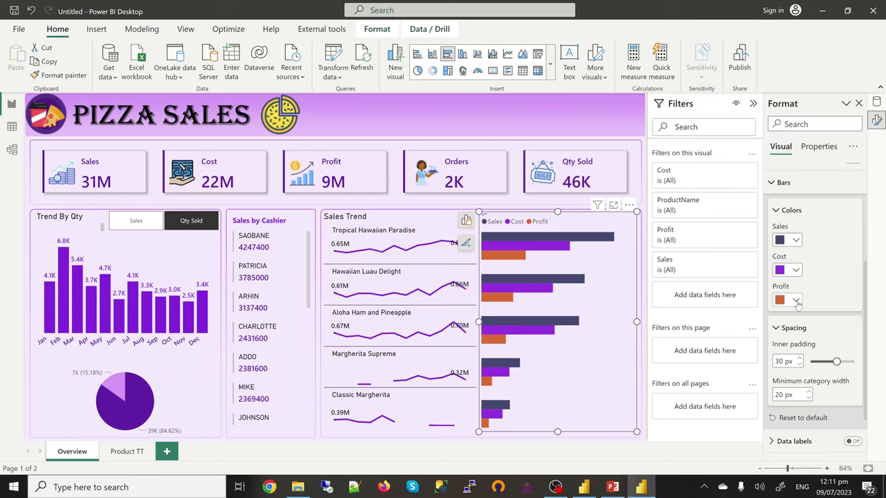
Colour the Profit bars #DC93F6 and drag the chart's right edge to narrow it.
{"action": "left_click", "coordinate": [797, 301]}
{"action": "left_click", "coordinate": [756, 280]}
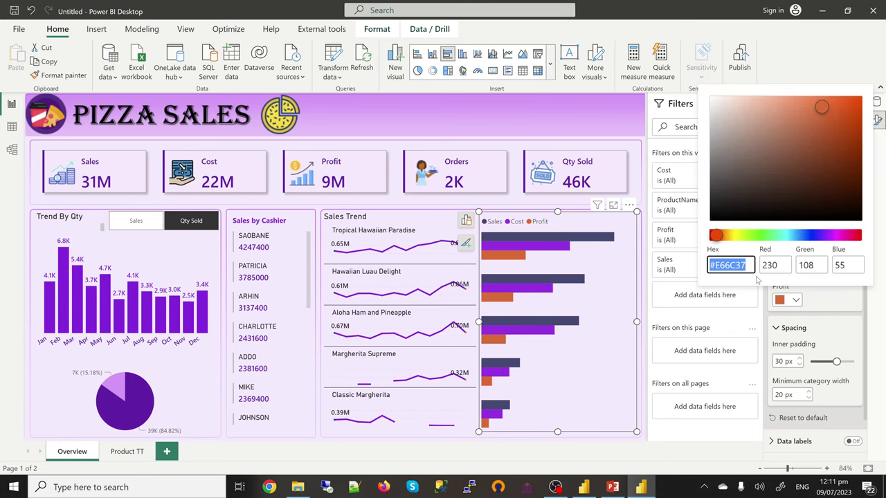
{"action": "type", "text": "#"}
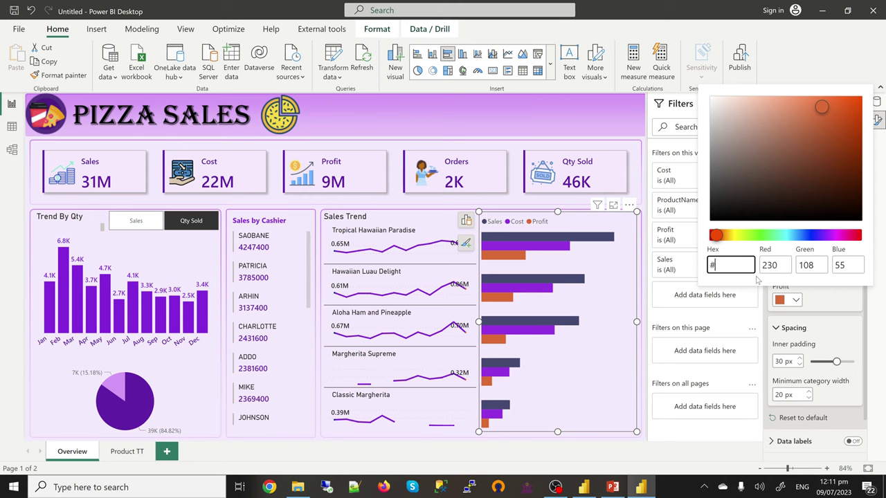
{"action": "type", "text": "DC93F6"}
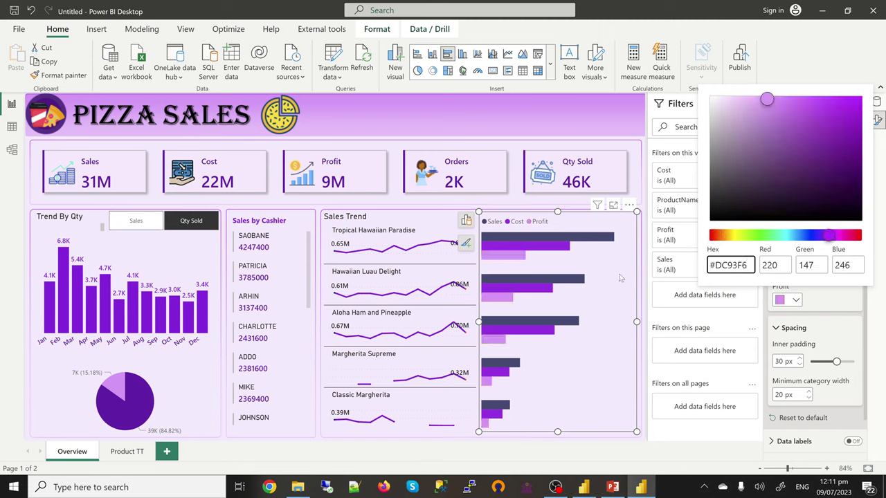
{"action": "key", "text": "Return"}
{"action": "left_click", "coordinate": [637, 322]}
{"action": "left_click_drag", "start_coordinate": [637, 321], "coordinate": [593, 326]}
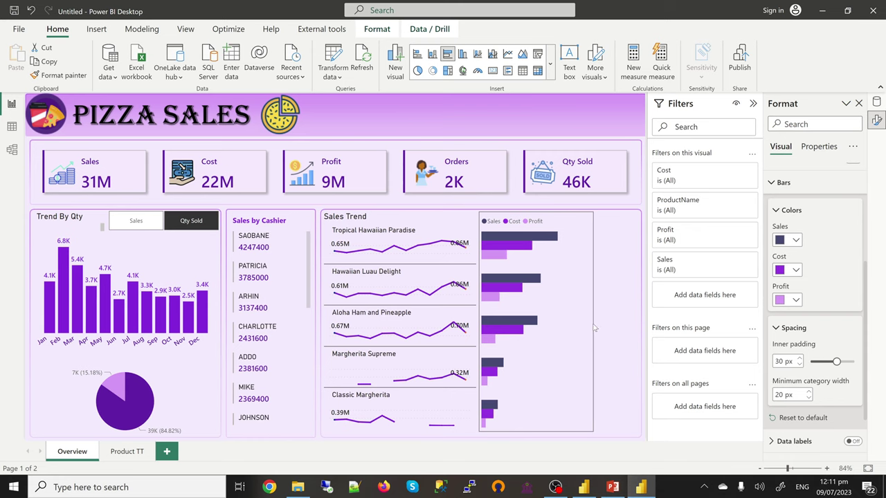
Glance at the finished PIZZA_SALES_TUTORIAL report, then Ctrl-drag a copy of the bar chart rightward.
{"action": "left_click", "coordinate": [585, 488]}
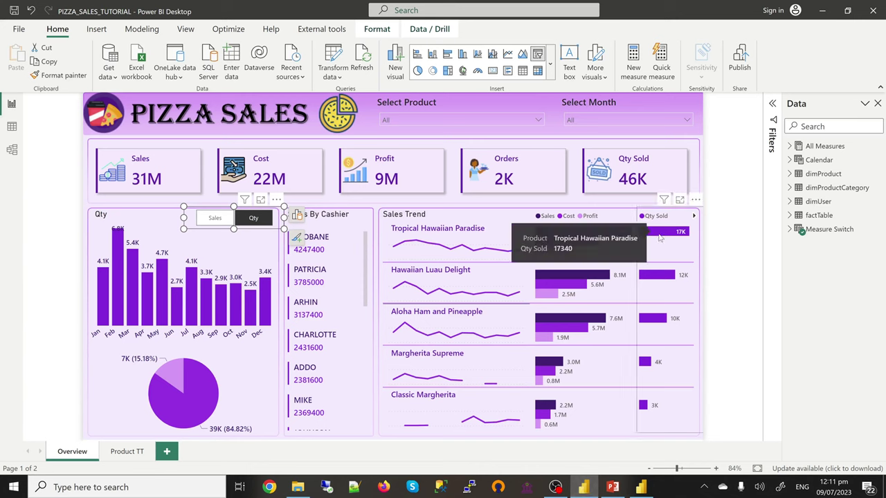
{"action": "left_click", "coordinate": [822, 11]}
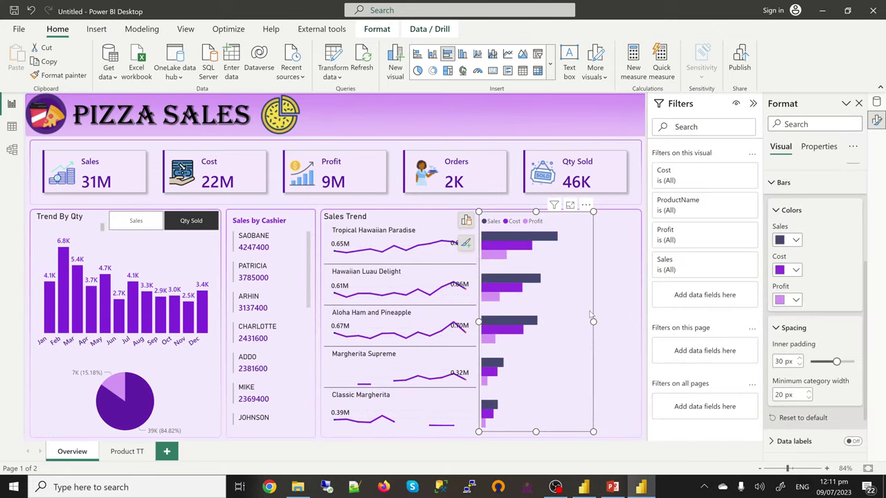
{"action": "left_click", "coordinate": [622, 291]}
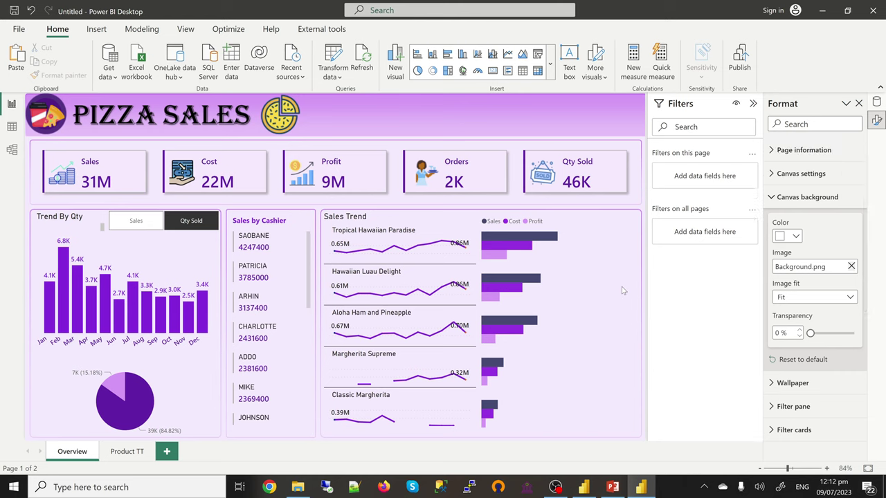
{"action": "left_click", "coordinate": [622, 291]}
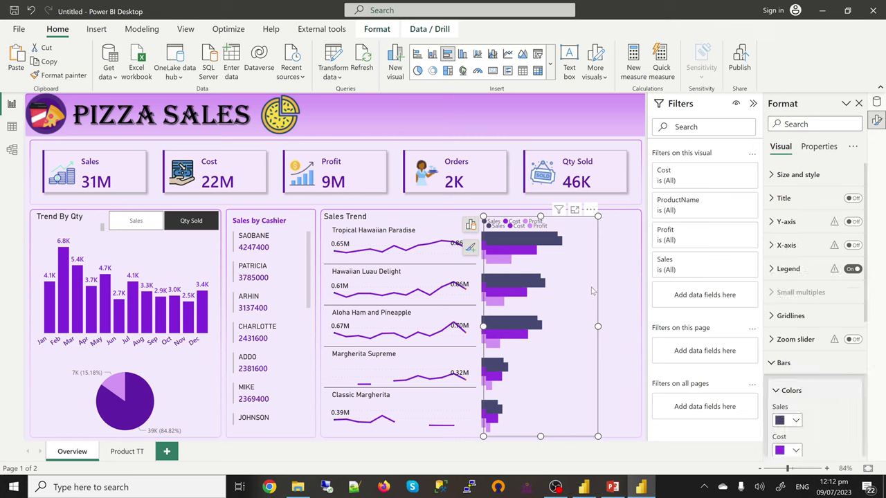
{"action": "left_click_drag", "start_coordinate": [592, 291], "coordinate": [620, 298]}
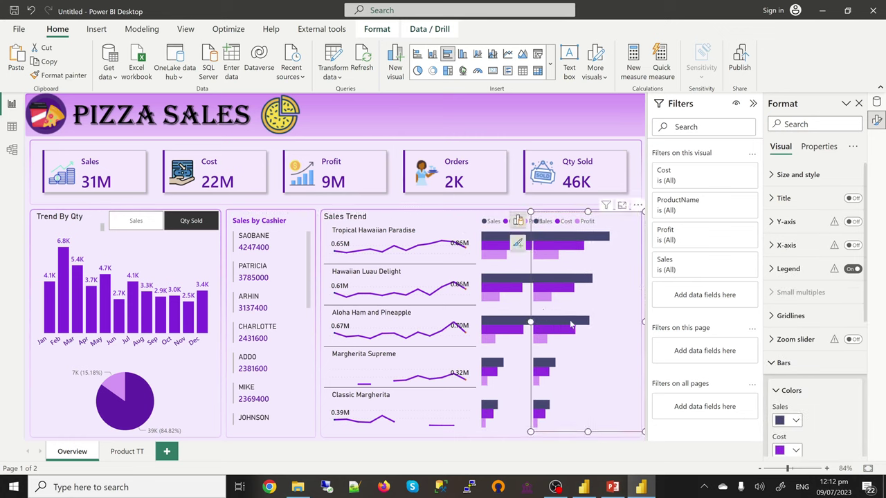
Narrow the copied bar chart from its left edge and show the Data pane.
{"action": "mouse_move", "coordinate": [572, 324]}
{"action": "left_mouse_down"}
{"action": "mouse_move", "coordinate": [580, 324]}
{"action": "mouse_move", "coordinate": [560, 322]}
{"action": "left_mouse_up"}
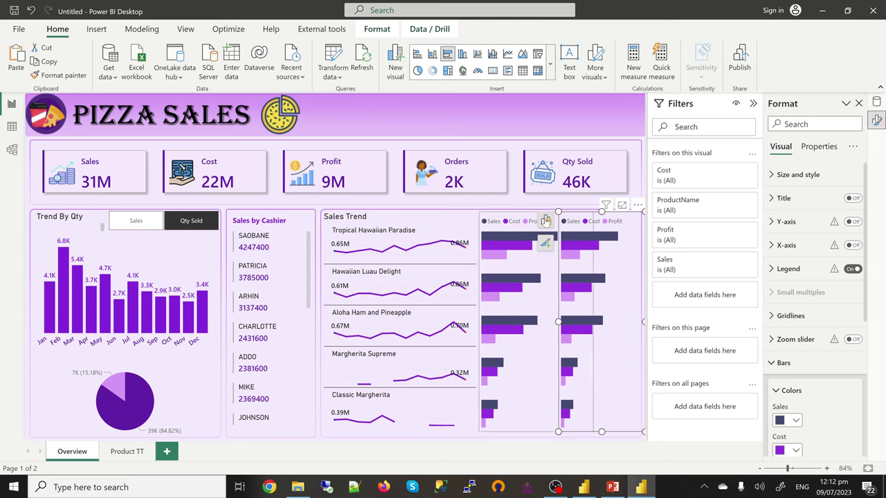
{"action": "left_click", "coordinate": [876, 102]}
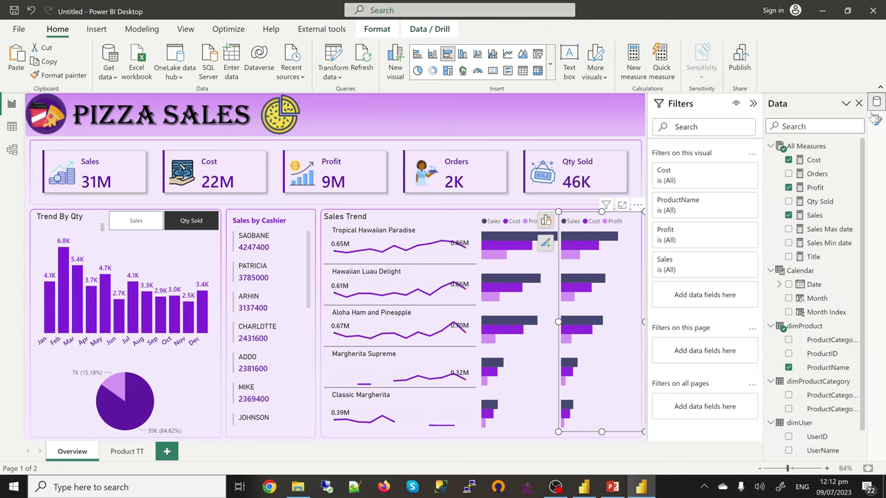
Add Qty Sold to the copied chart and remove Profit and Cost.
{"action": "left_click", "coordinate": [788, 202]}
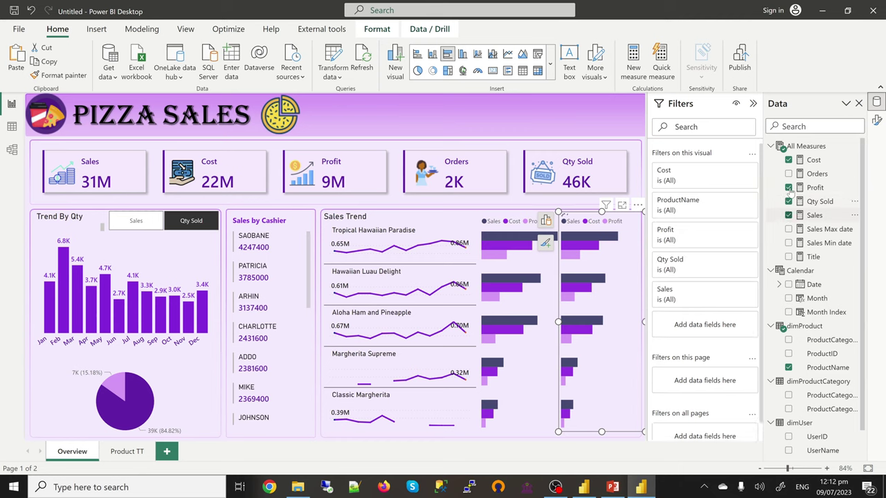
{"action": "left_click", "coordinate": [788, 187]}
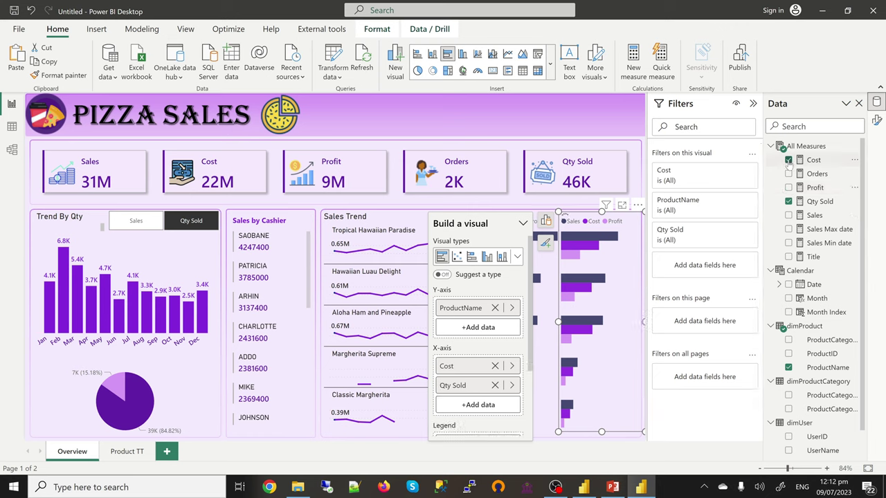
{"action": "left_click", "coordinate": [788, 160]}
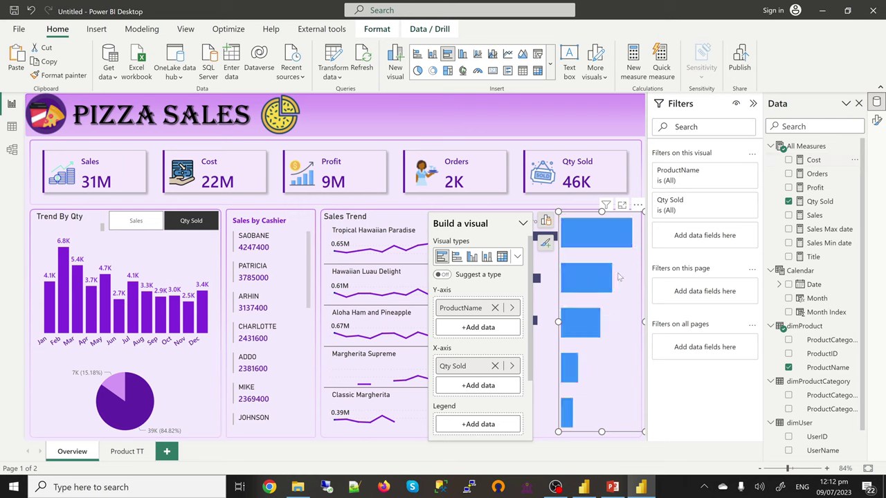
Colour the copied chart's Qty Sold bars purple #9F21E3.
{"action": "left_click", "coordinate": [877, 122]}
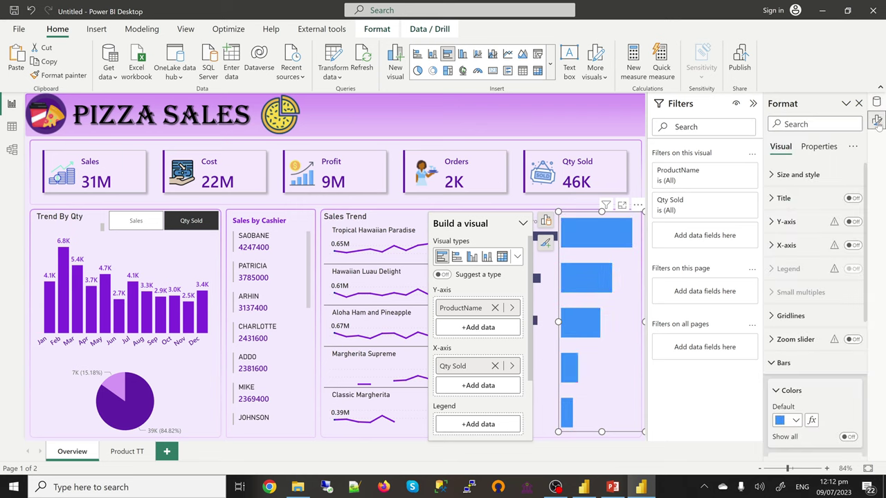
{"action": "left_click", "coordinate": [797, 422]}
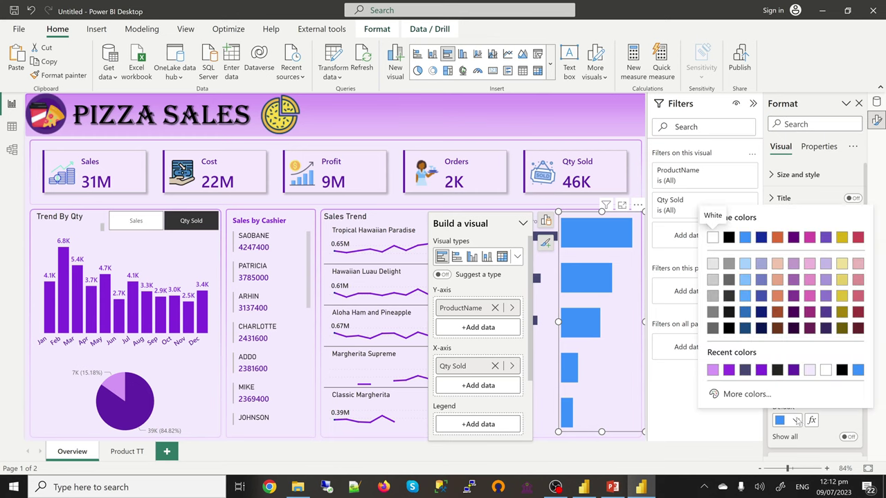
{"action": "left_click", "coordinate": [728, 372]}
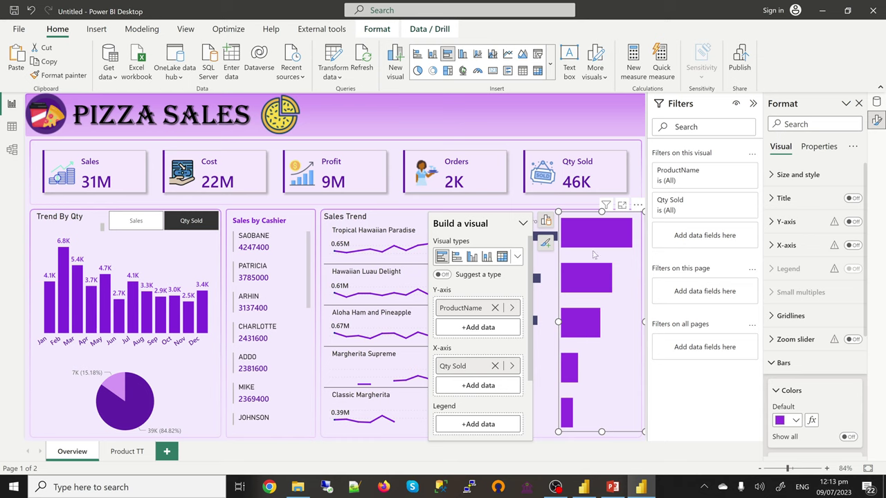
{"action": "left_click", "coordinate": [412, 207]}
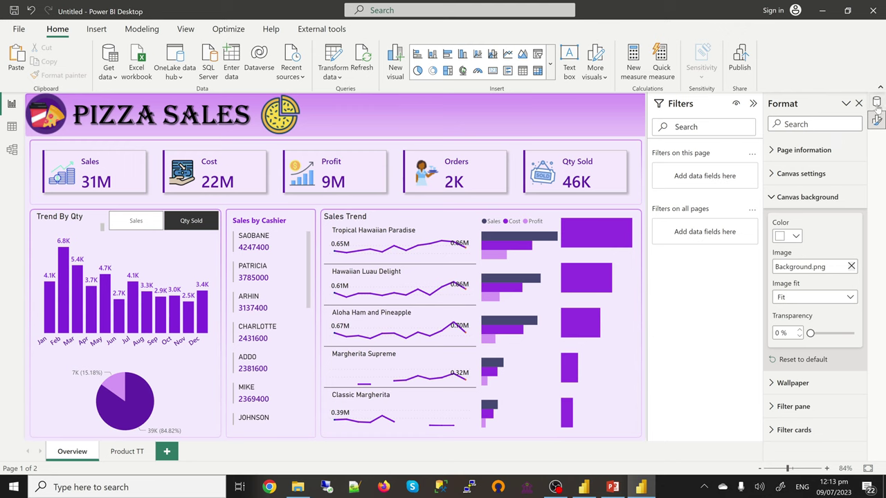
Create a new measure in All Measures defined as Blank1 = BLANK().
{"action": "left_click", "coordinate": [876, 103]}
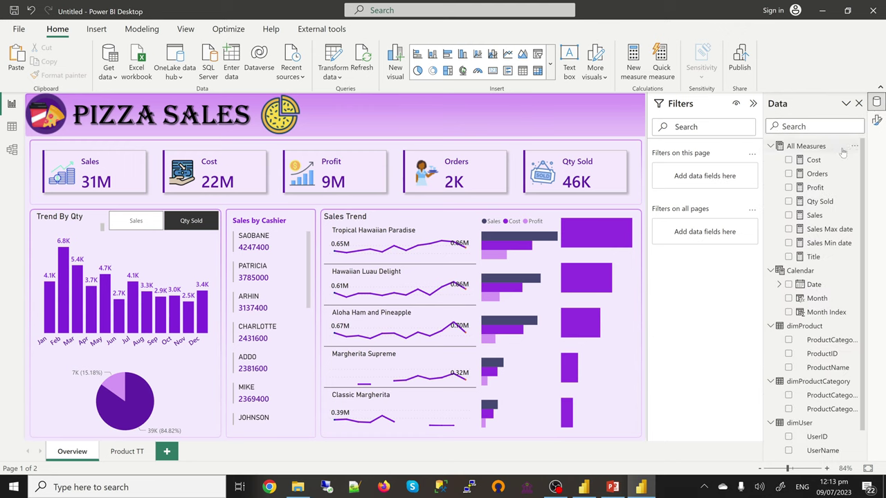
{"action": "left_click", "coordinate": [855, 146]}
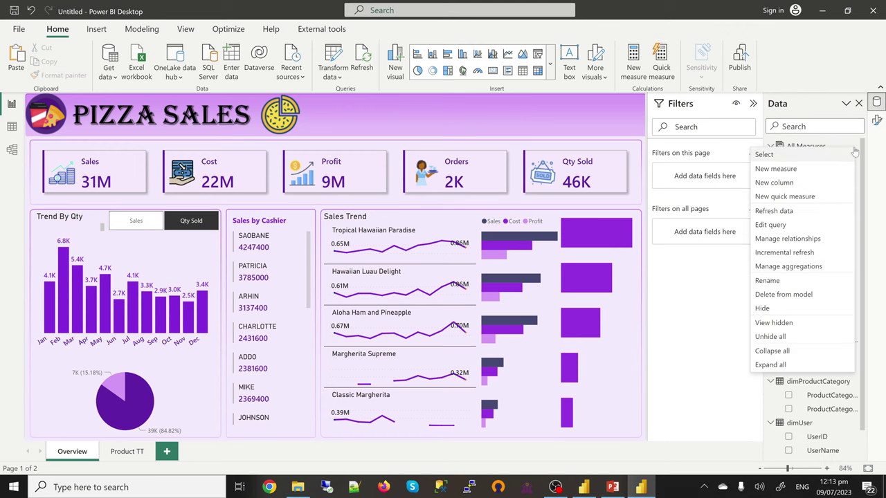
{"action": "left_click", "coordinate": [780, 182]}
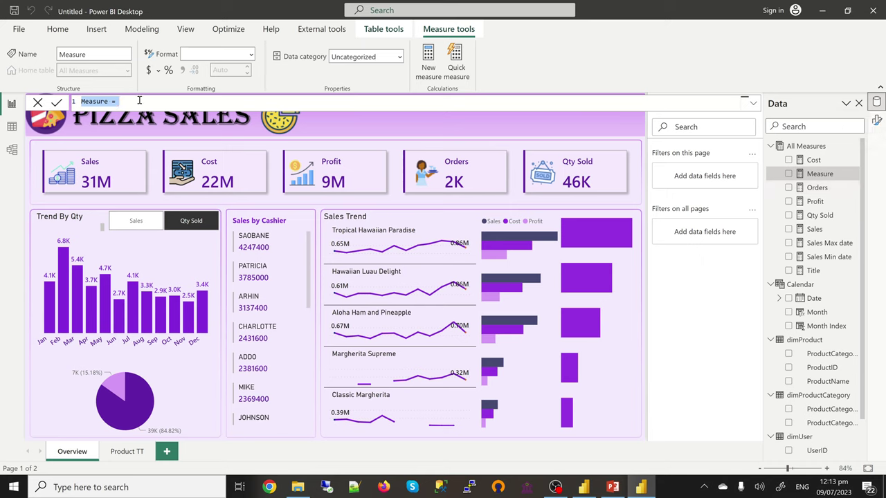
{"action": "type", "text": "Baln"}
{"action": "key", "text": "BackSpace"}
{"action": "key", "text": "BackSpace"}
{"action": "key", "text": "BackSpace"}
{"action": "key", "text": "BackSpace"}
{"action": "type", "text": "lank1 = BLANK()"}
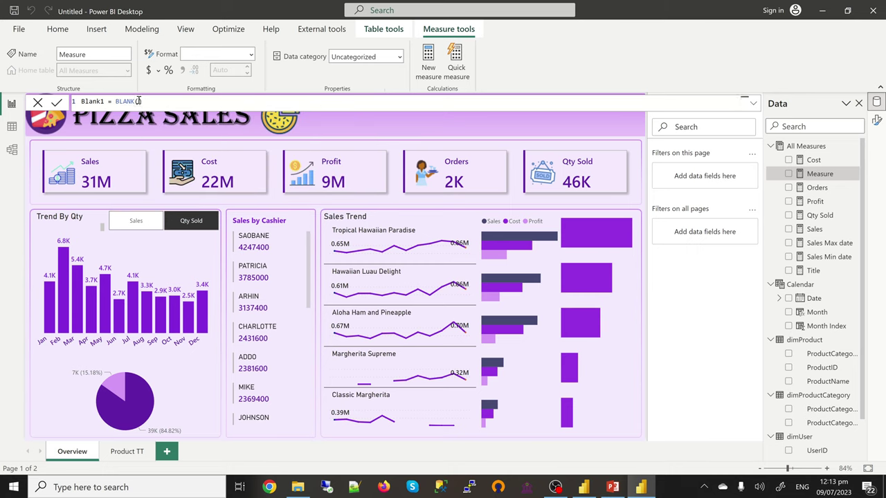
{"action": "key", "text": "Return"}
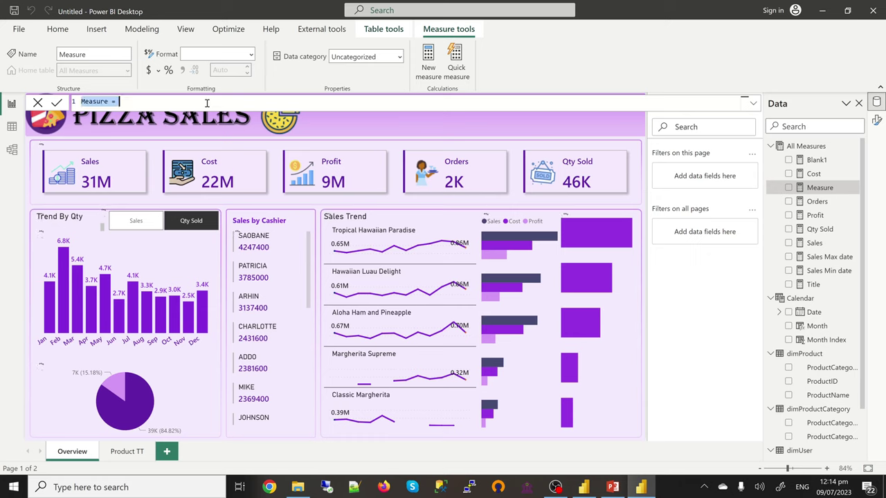
Replace the new measure's default formula with Blank2 = BLANK().
{"action": "left_click", "coordinate": [206, 101]}
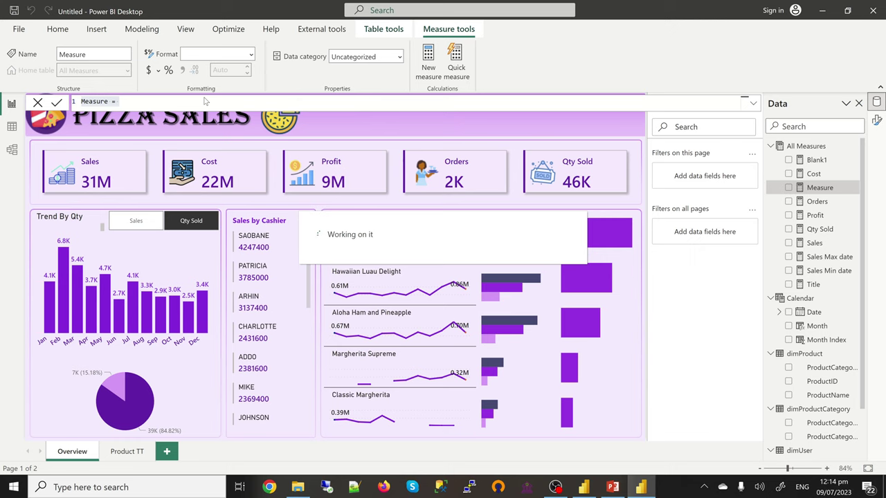
{"action": "key", "text": "ctrl+a"}
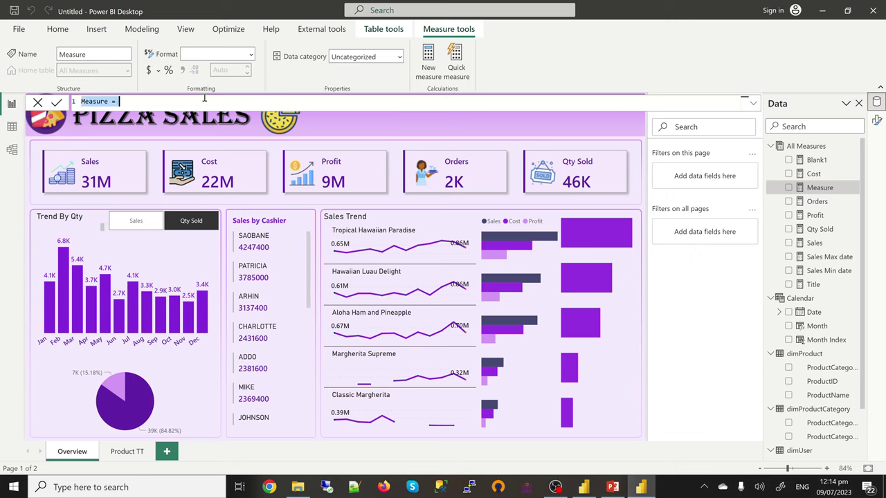
{"action": "type", "text": "B"}
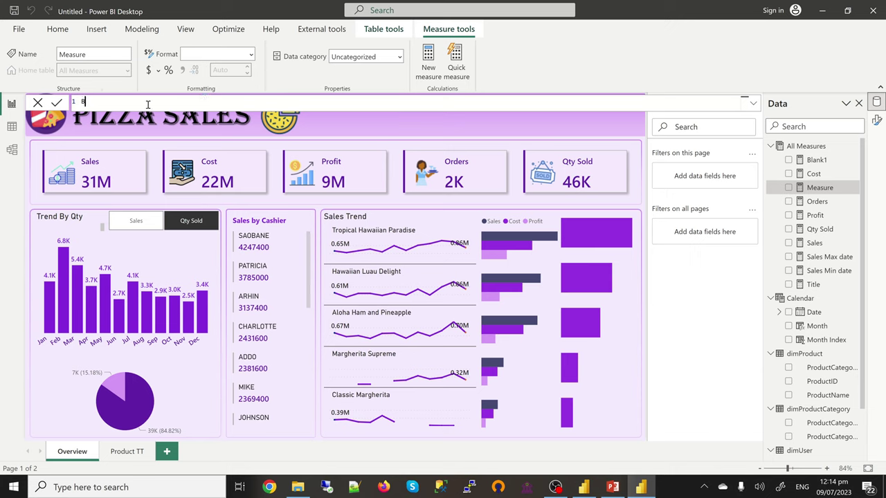
{"action": "type", "text": "lank2 = bla"}
{"action": "key", "text": "Tab"}
{"action": "type", "text": ")"}
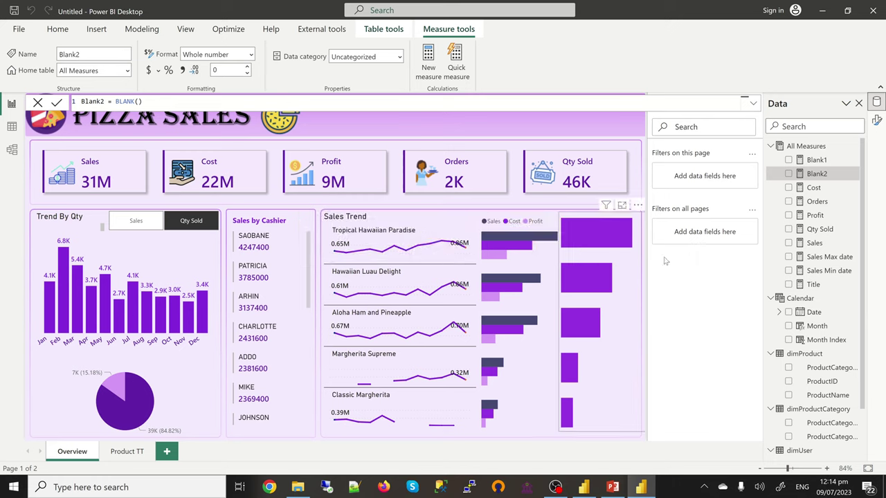
Add the Blank1 and Blank2 measures to the Qty Sold bar chart.
{"action": "left_click", "coordinate": [789, 160]}
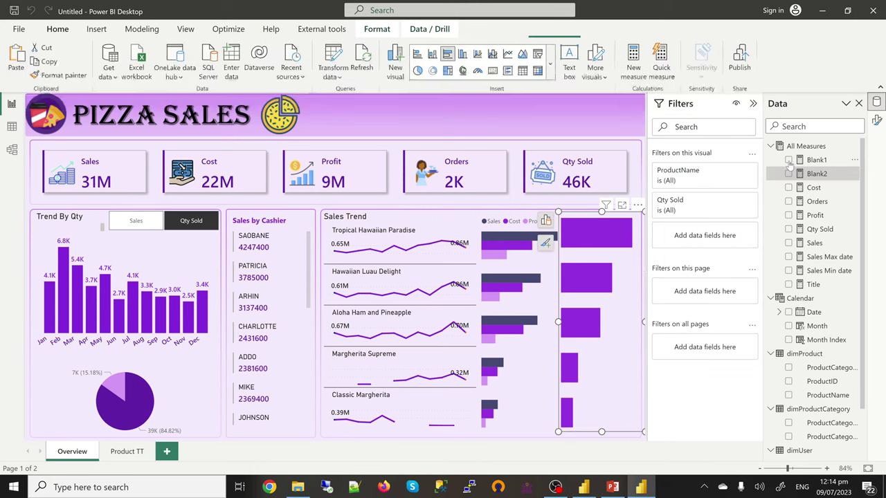
{"action": "left_click", "coordinate": [789, 160]}
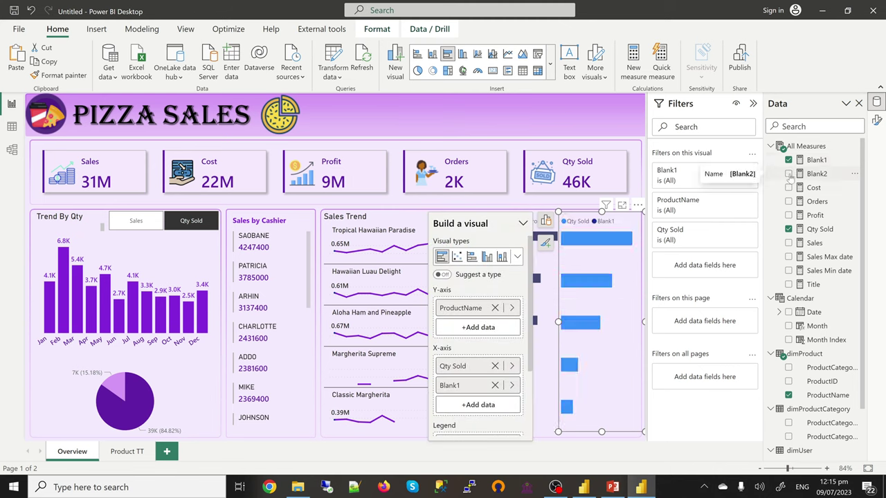
{"action": "left_click", "coordinate": [789, 175]}
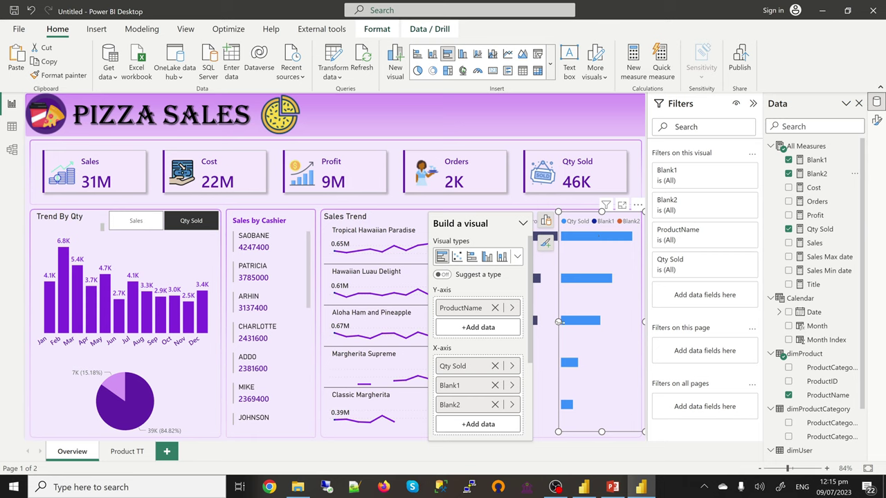
Narrow the Qty Sold chart from the left and widen the Sales/Cost/Profit chart to fill the gap.
{"action": "left_click_drag", "start_coordinate": [558, 322], "coordinate": [573, 330]}
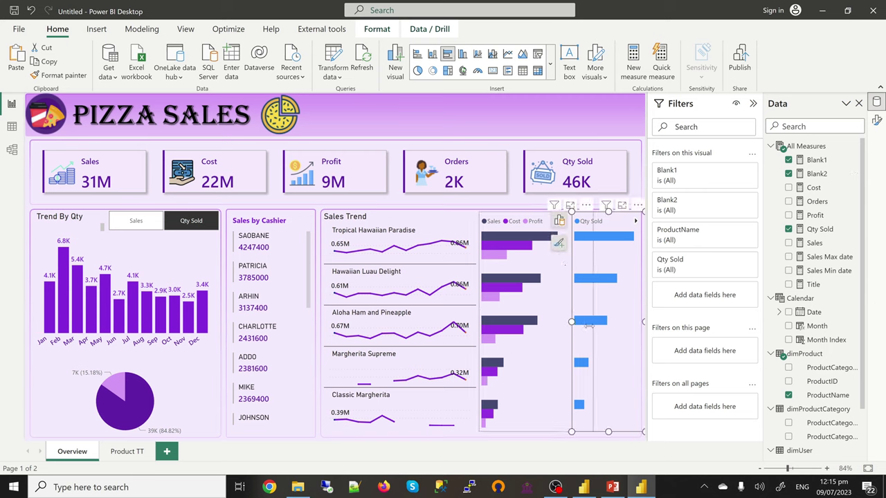
{"action": "left_click", "coordinate": [593, 325]}
{"action": "left_click_drag", "start_coordinate": [594, 321], "coordinate": [609, 325]}
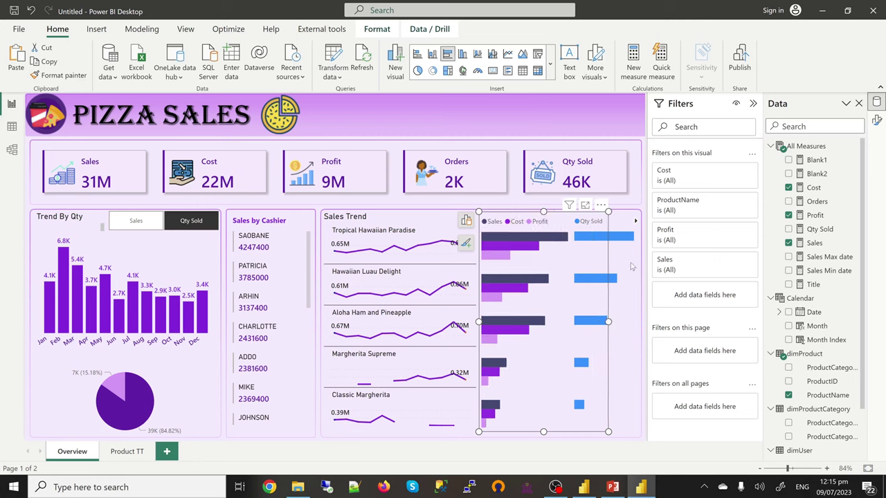
{"action": "left_click", "coordinate": [627, 431]}
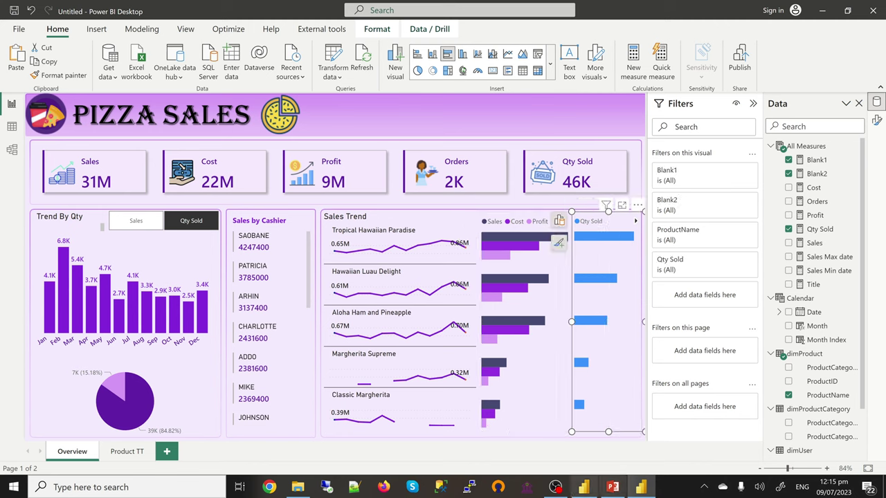
After checking the reference report, recolour the Qty Sold bars from blue to purple #9F21E3.
{"action": "left_click", "coordinate": [585, 488]}
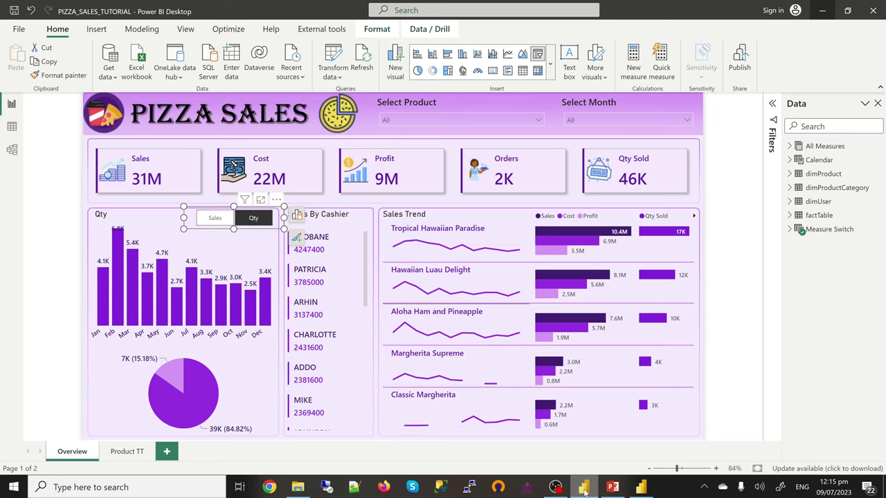
{"action": "left_click", "coordinate": [823, 14]}
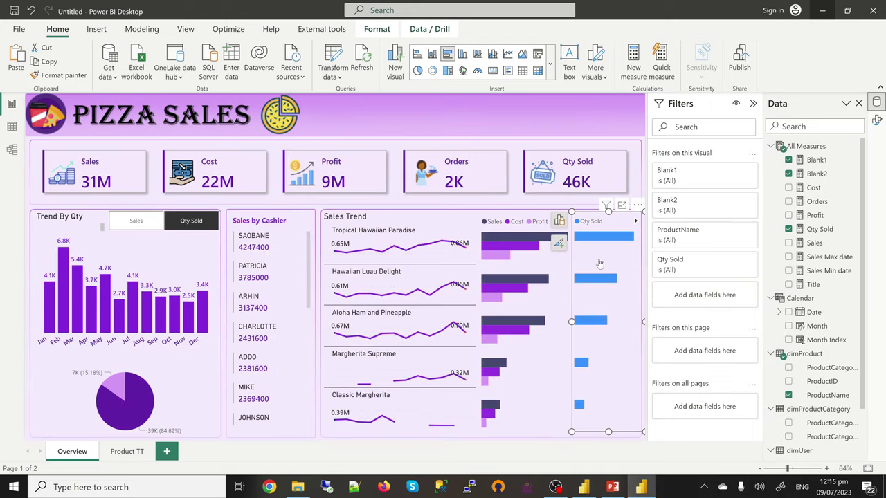
{"action": "left_click", "coordinate": [877, 119]}
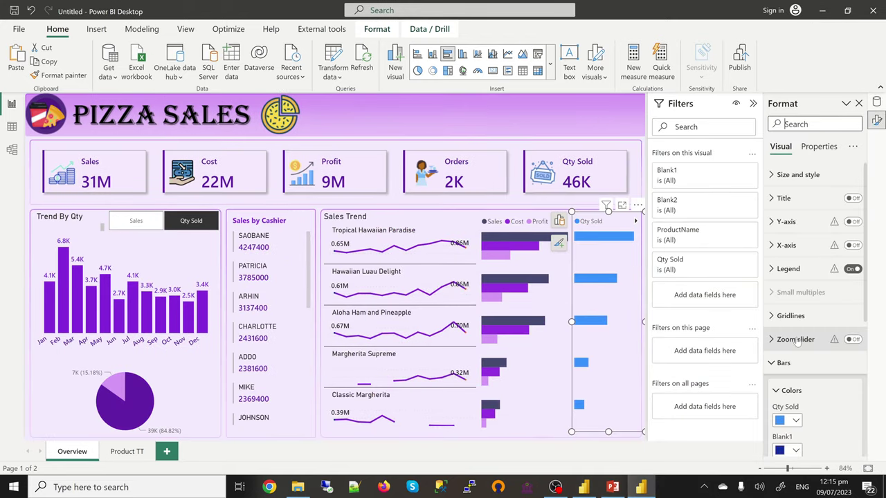
{"action": "scroll", "coordinate": [806, 343], "scroll_direction": "down", "scroll_amount": 3}
{"action": "scroll", "coordinate": [812, 348], "scroll_direction": "down", "scroll_amount": 1}
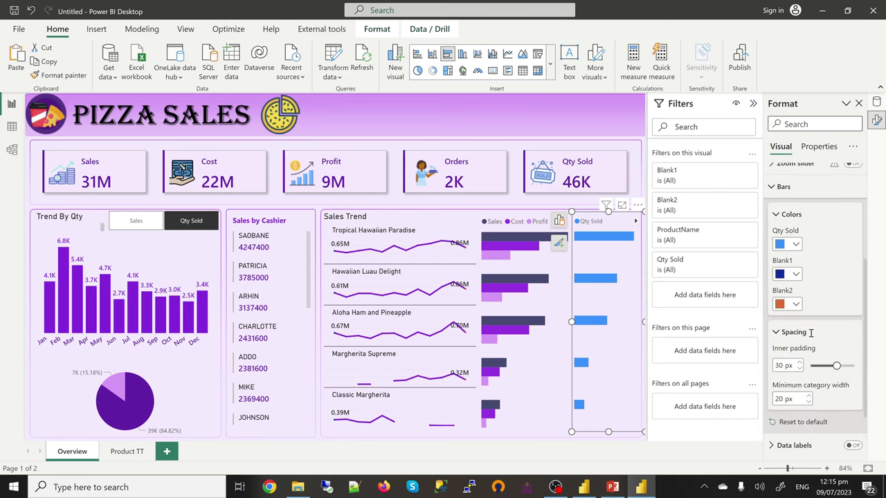
{"action": "left_click", "coordinate": [796, 245]}
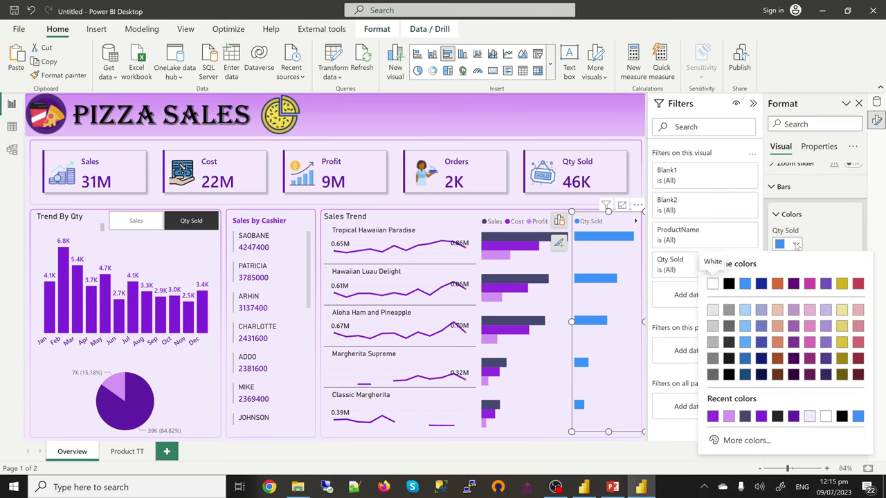
{"action": "left_click", "coordinate": [712, 417]}
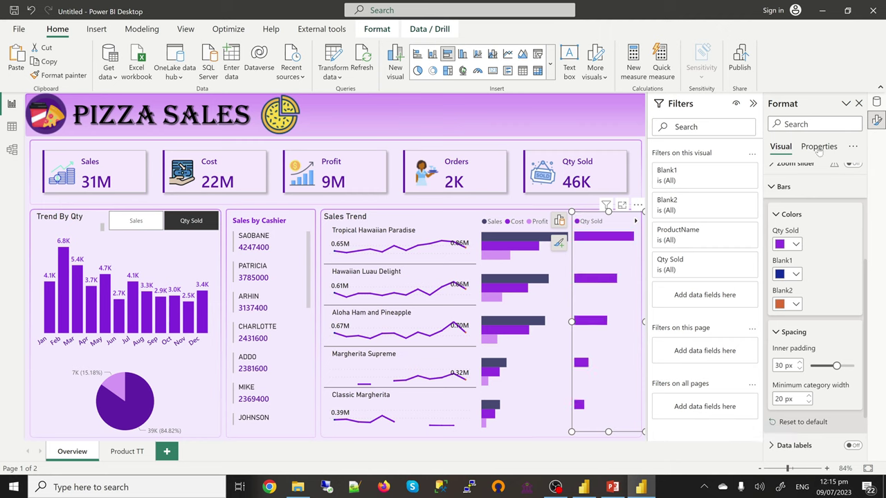
{"action": "scroll", "coordinate": [813, 277], "scroll_direction": "down", "scroll_amount": 3}
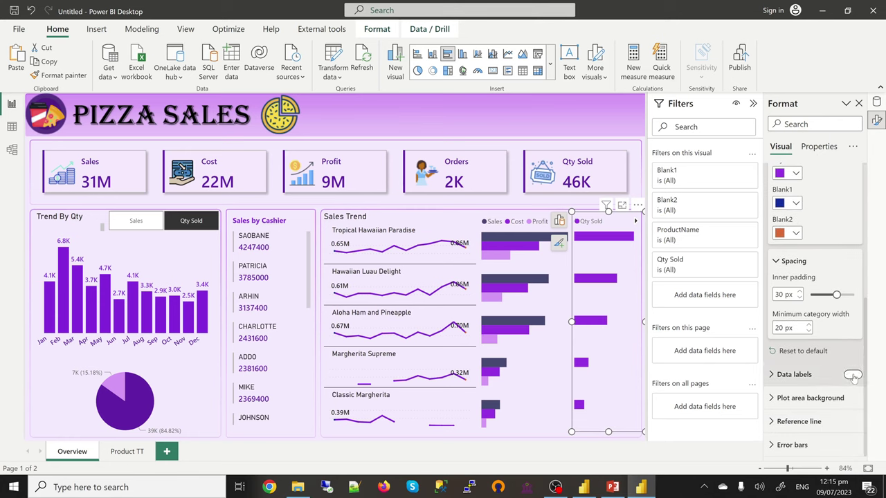
Turn on Qty Sold bar data labels in Segoe UI Semibold, size 10.
{"action": "left_click", "coordinate": [853, 374]}
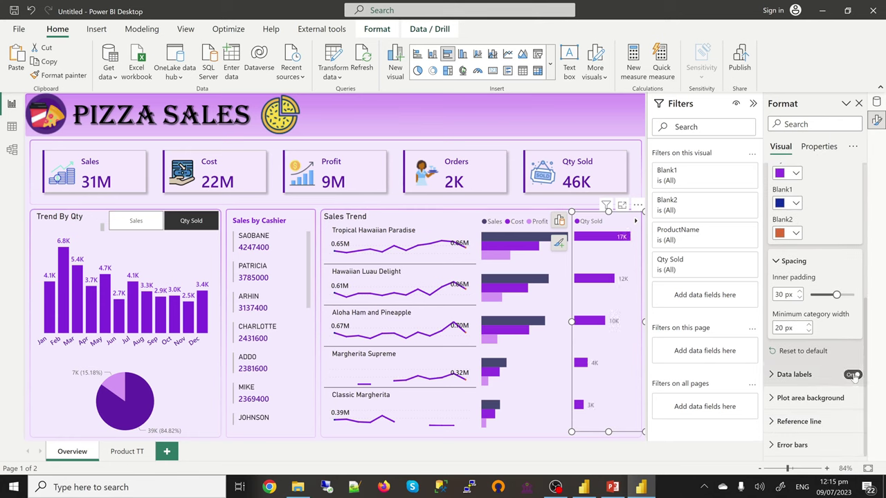
{"action": "left_click", "coordinate": [784, 375]}
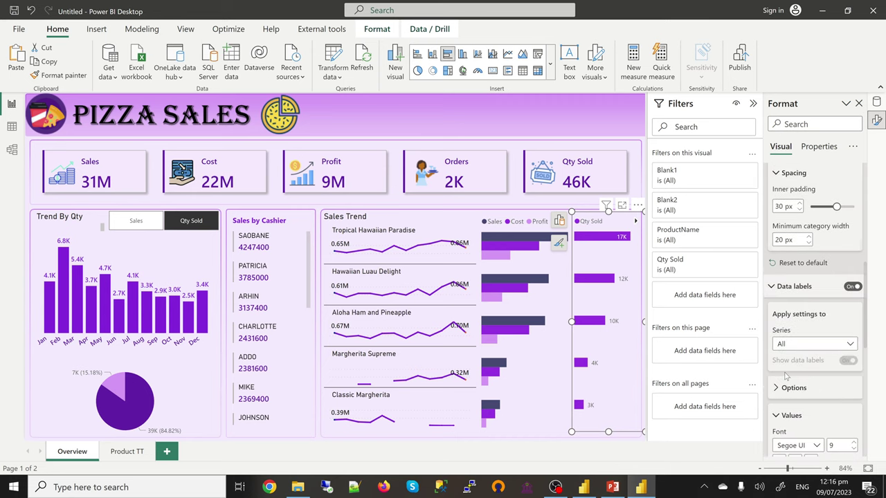
{"action": "scroll", "coordinate": [813, 312], "scroll_direction": "down", "scroll_amount": 5}
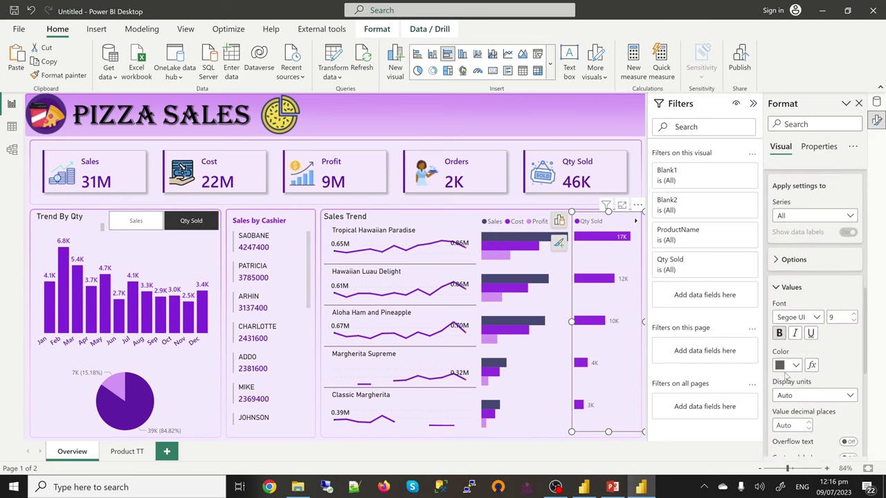
{"action": "left_click", "coordinate": [818, 314]}
{"action": "left_click", "coordinate": [815, 242]}
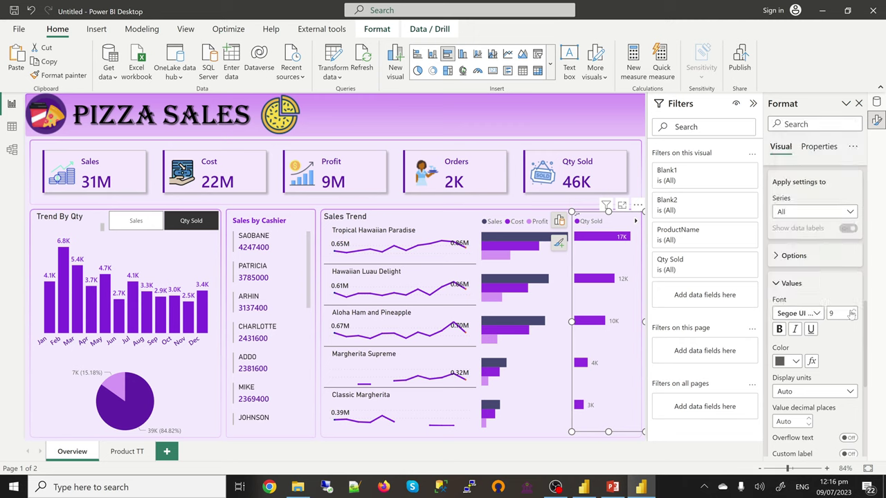
{"action": "left_click", "coordinate": [854, 311]}
Give the Sales/Cost/Profit chart Segoe UI Semibold size-10 data labels and narrow it slightly.
{"action": "left_click", "coordinate": [501, 432]}
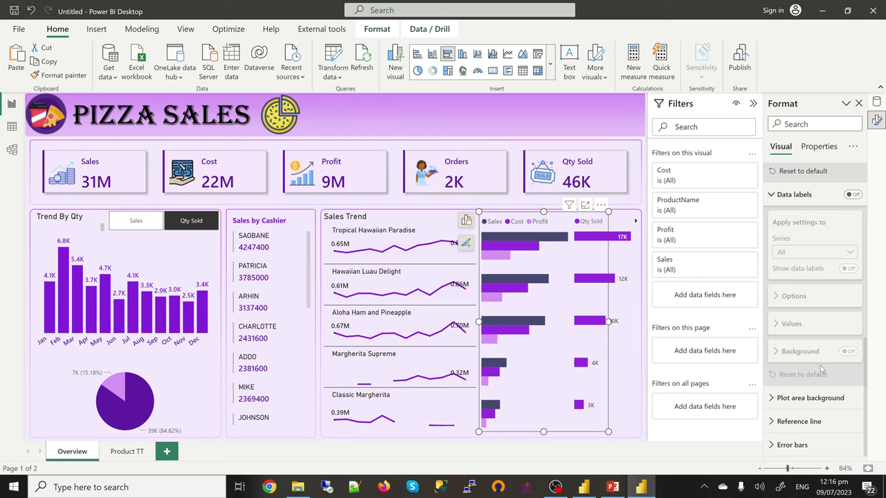
{"action": "scroll", "coordinate": [821, 370], "scroll_direction": "up", "scroll_amount": 4}
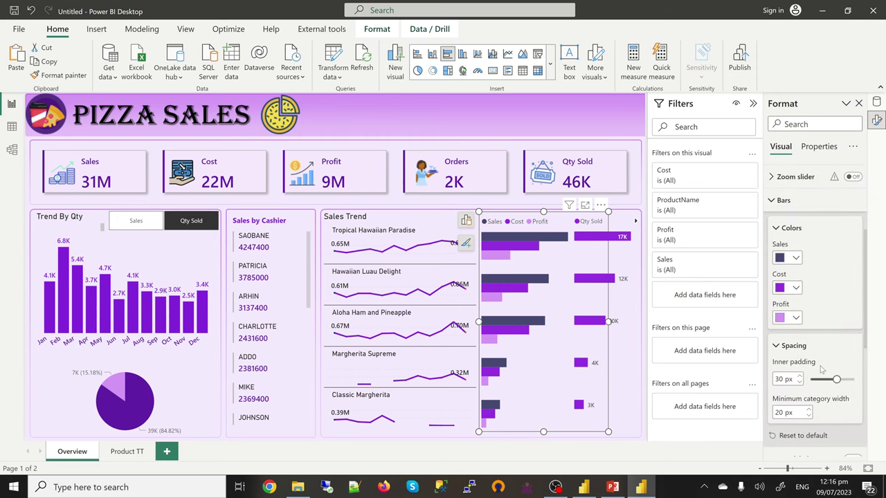
{"action": "scroll", "coordinate": [822, 370], "scroll_direction": "down", "scroll_amount": 4}
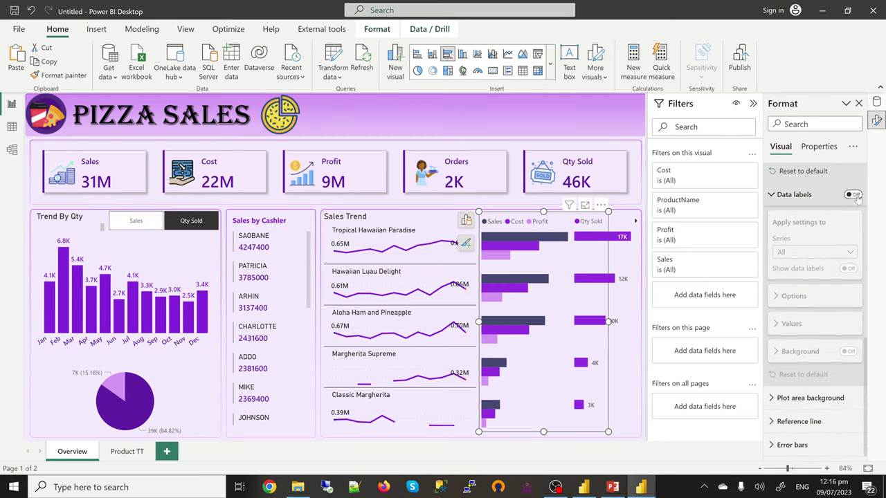
{"action": "left_click", "coordinate": [854, 195]}
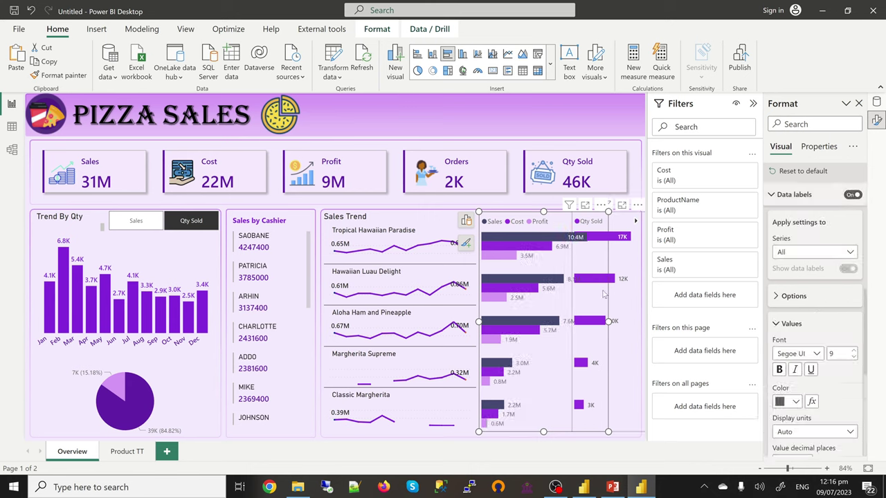
{"action": "left_click_drag", "start_coordinate": [607, 321], "coordinate": [588, 324]}
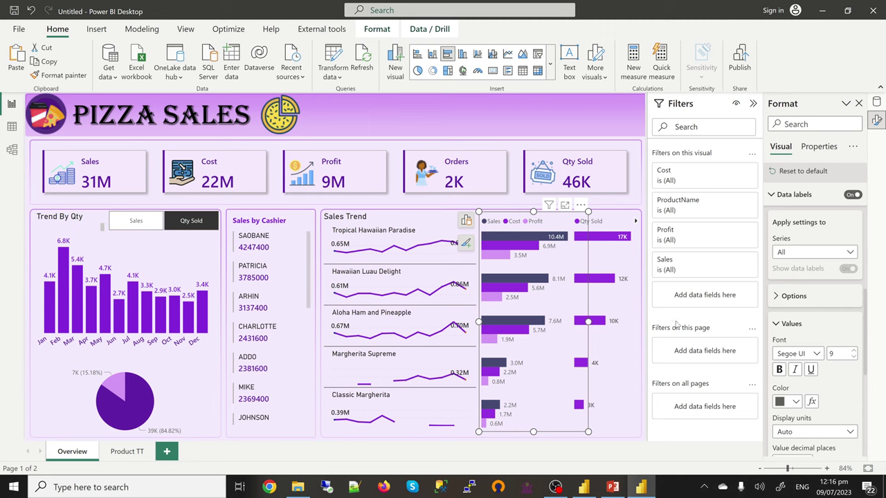
{"action": "left_click", "coordinate": [816, 353]}
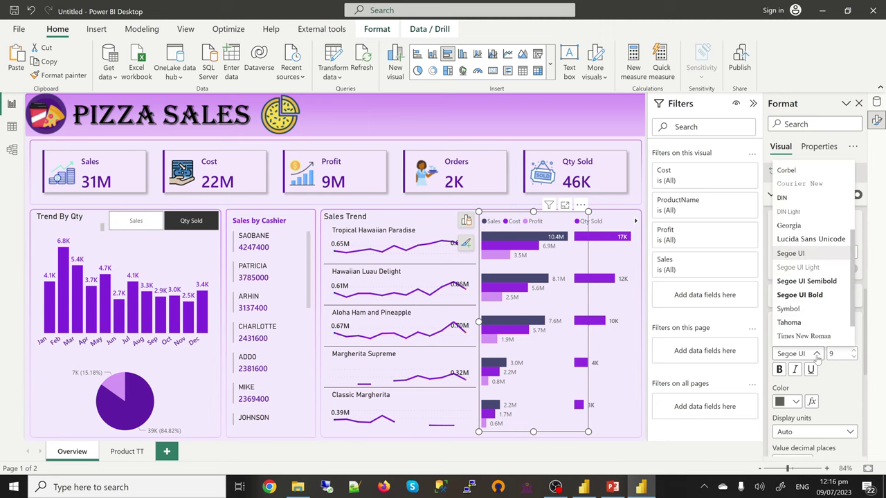
{"action": "left_click", "coordinate": [811, 287]}
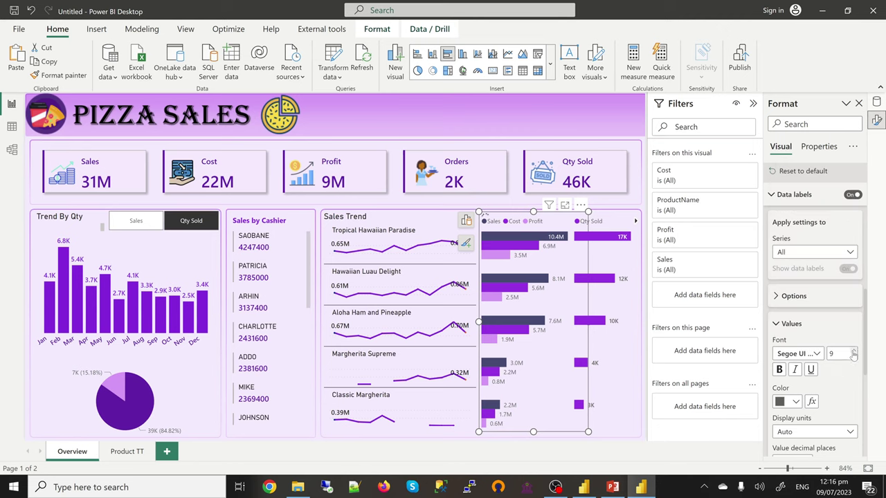
{"action": "left_click", "coordinate": [854, 351]}
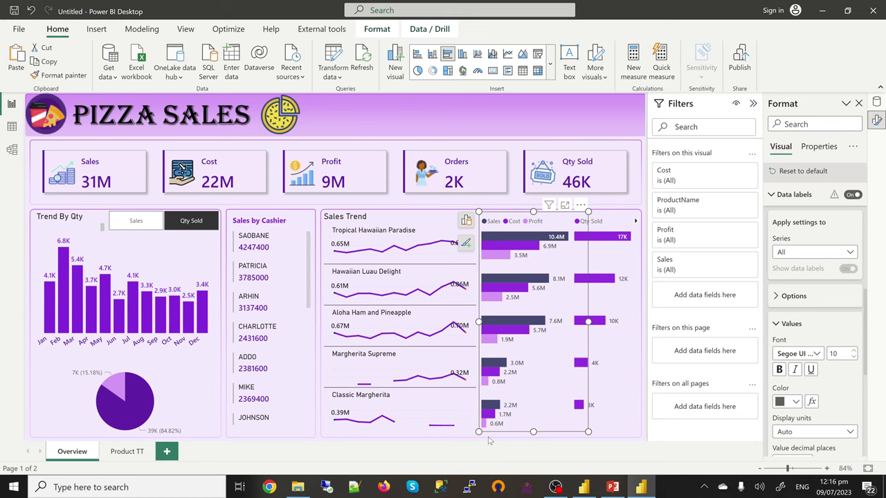
{"action": "left_click", "coordinate": [488, 440]}
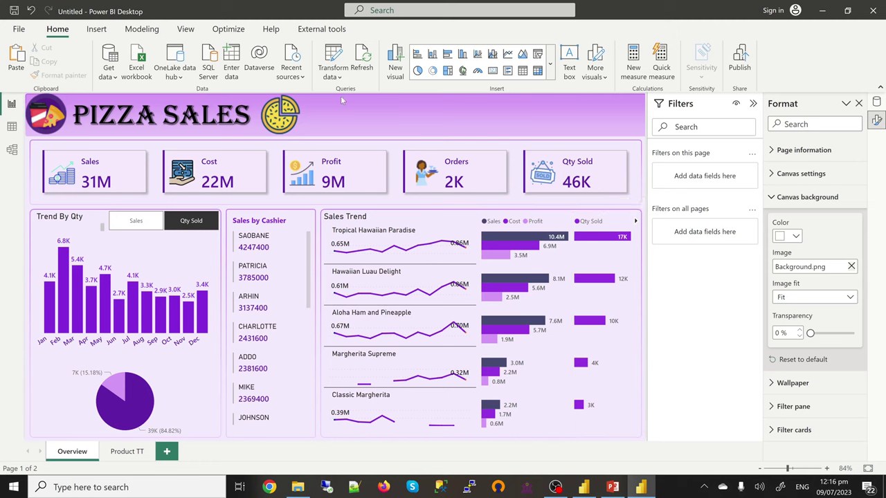
Insert a line shape and flatten it into a thin horizontal line.
{"action": "left_click", "coordinate": [96, 30]}
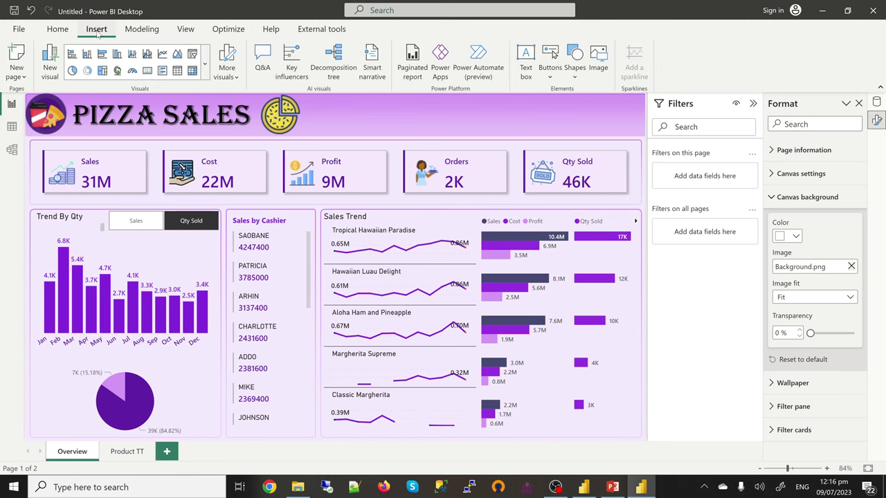
{"action": "left_click", "coordinate": [575, 77]}
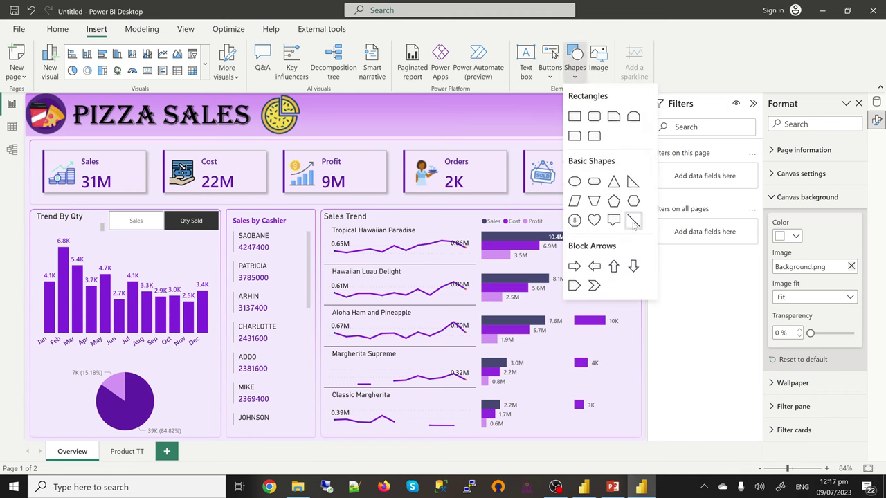
{"action": "left_click", "coordinate": [632, 222]}
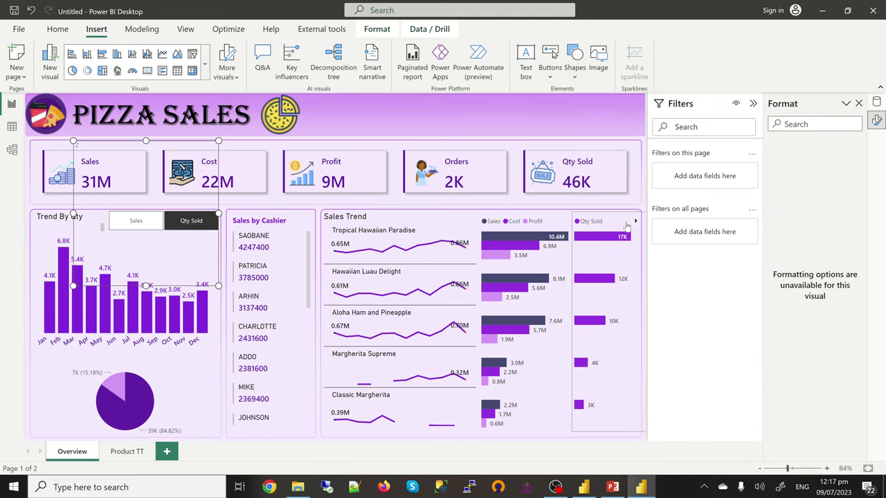
{"action": "left_click_drag", "start_coordinate": [146, 286], "coordinate": [414, 125]}
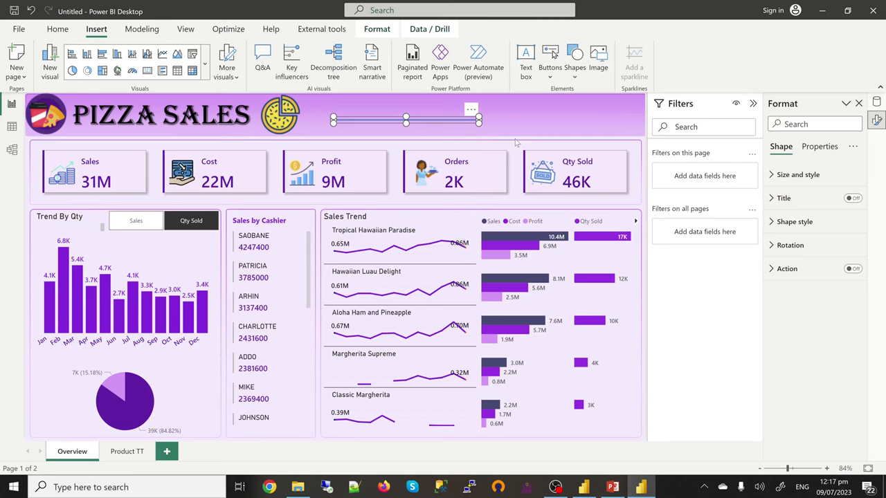
Set the line's border colour to light purple #DC93F6.
{"action": "left_click", "coordinate": [796, 222]}
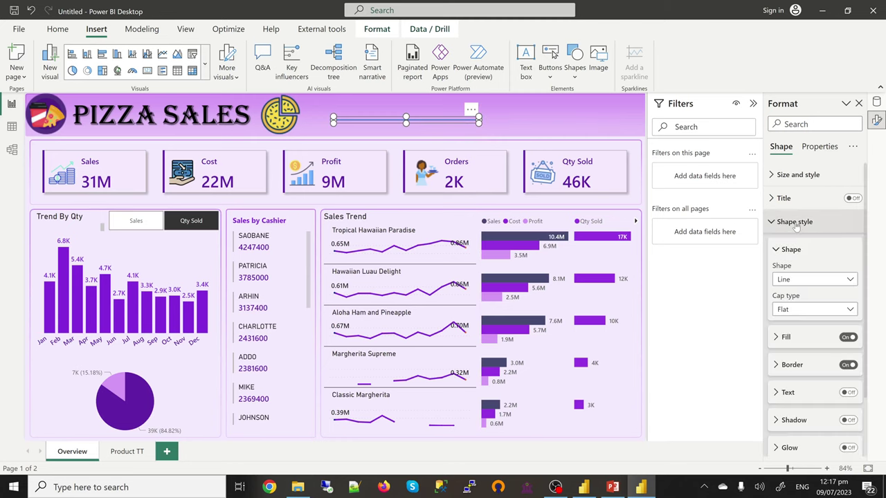
{"action": "scroll", "coordinate": [794, 234], "scroll_direction": "up", "scroll_amount": 1}
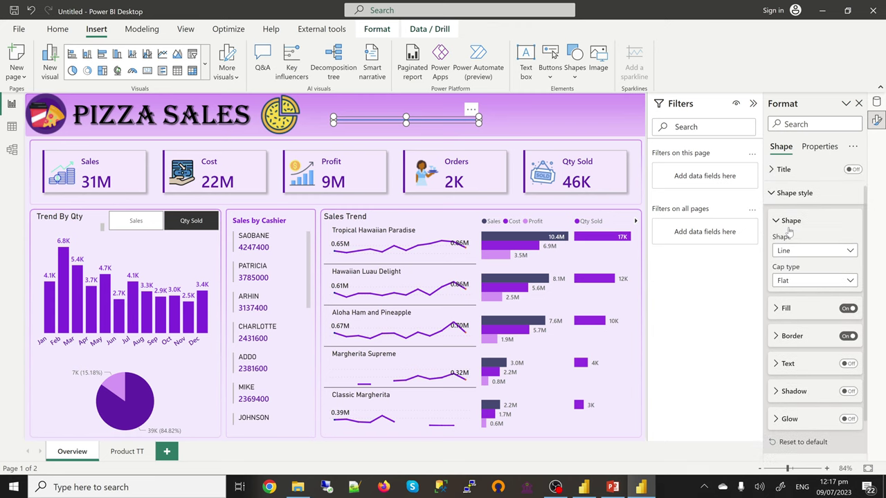
{"action": "left_click", "coordinate": [790, 221]}
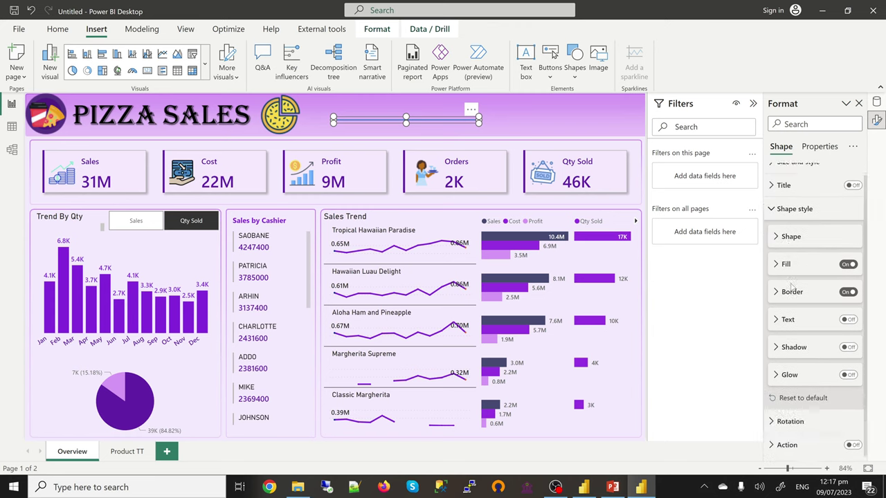
{"action": "left_click", "coordinate": [791, 293]}
{"action": "scroll", "coordinate": [792, 298], "scroll_direction": "down", "scroll_amount": 3}
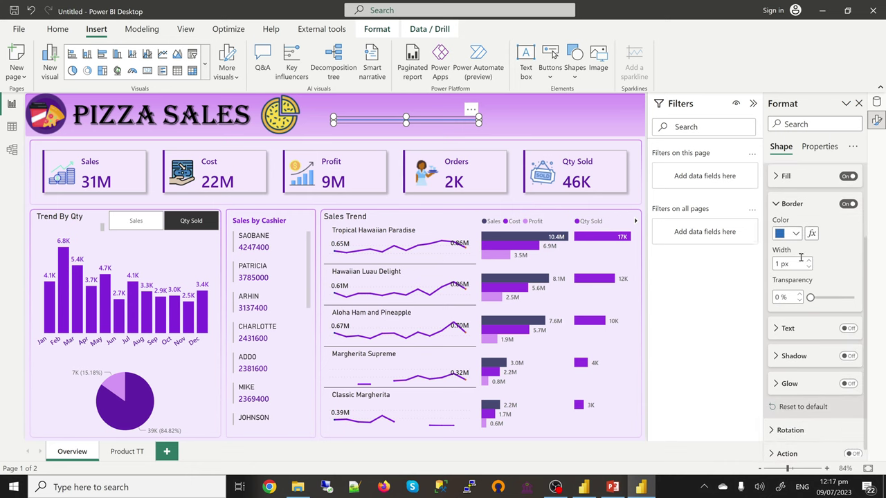
{"action": "left_click", "coordinate": [796, 235]}
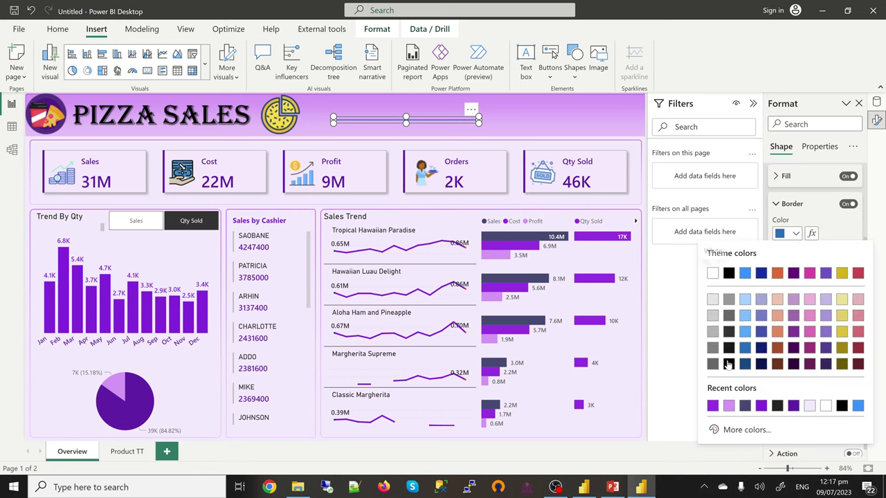
{"action": "left_click", "coordinate": [729, 406]}
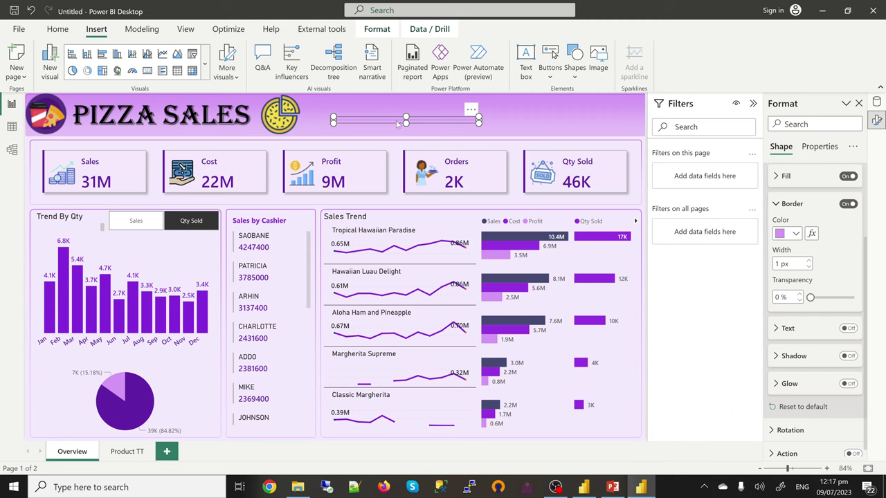
Move the line into the Sales Trend visual and stretch it across its full width.
{"action": "left_click_drag", "start_coordinate": [398, 123], "coordinate": [391, 273]}
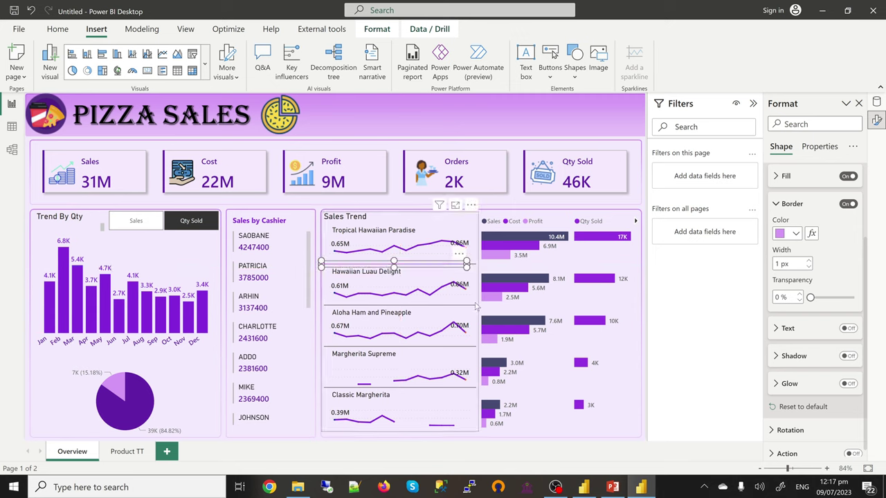
{"action": "key", "text": "Right"}
{"action": "key", "text": "Right"}
{"action": "key", "text": "Right"}
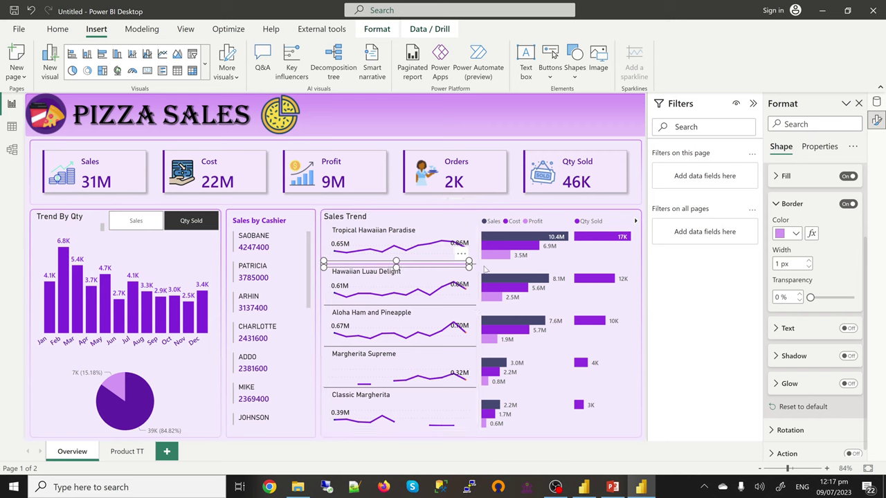
{"action": "left_click_drag", "start_coordinate": [485, 269], "coordinate": [636, 269]}
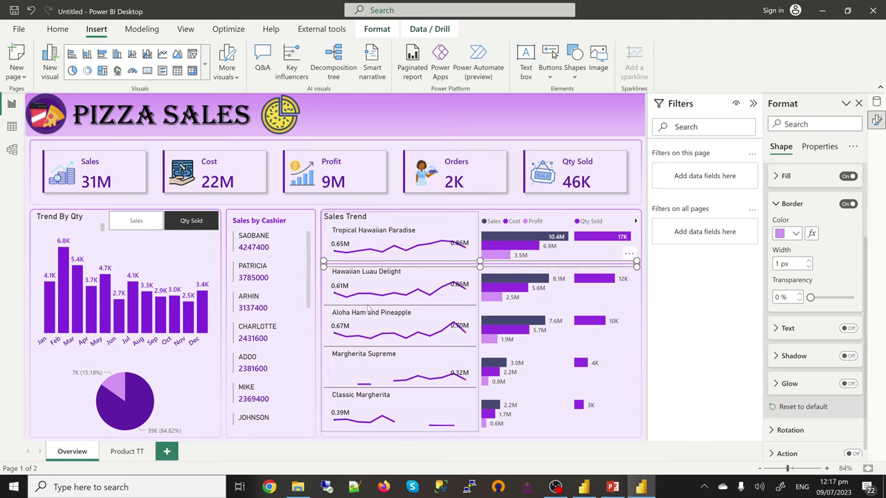
{"action": "left_click", "coordinate": [371, 121]}
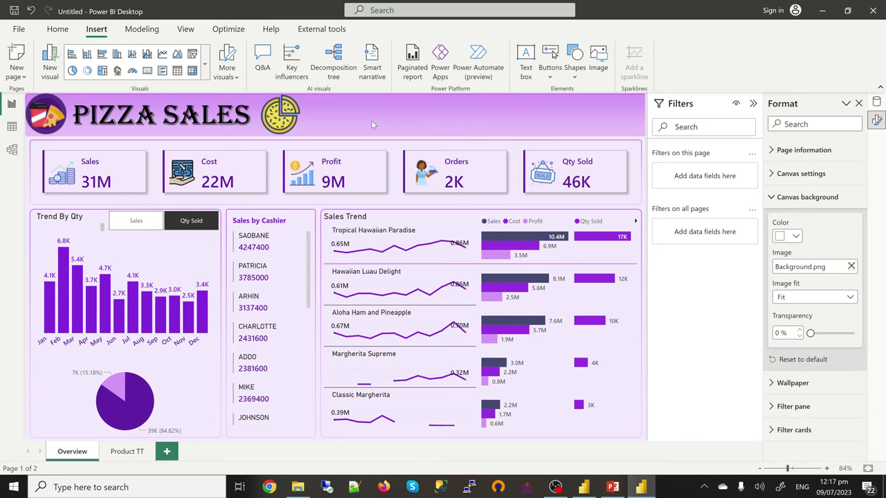
Duplicate the divider and align the copy below the Hawaiian Luau Delight row.
{"action": "left_click", "coordinate": [454, 265]}
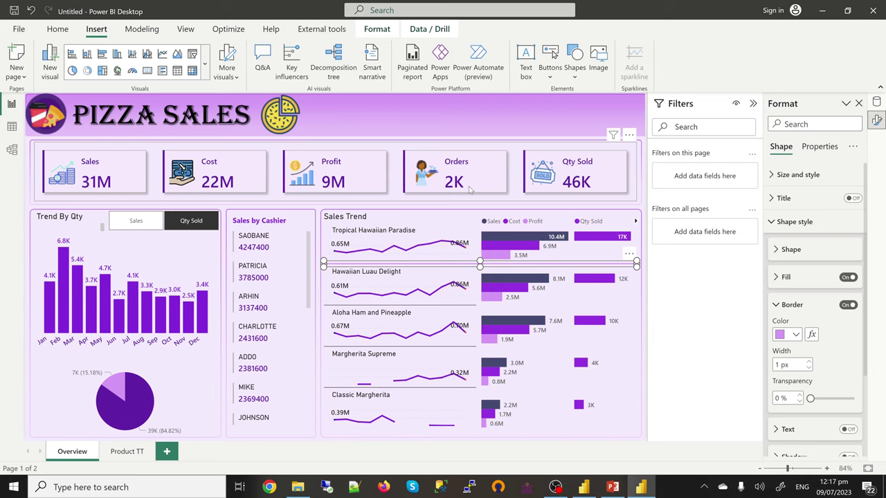
{"action": "key", "text": "Down"}
{"action": "key", "text": "Right"}
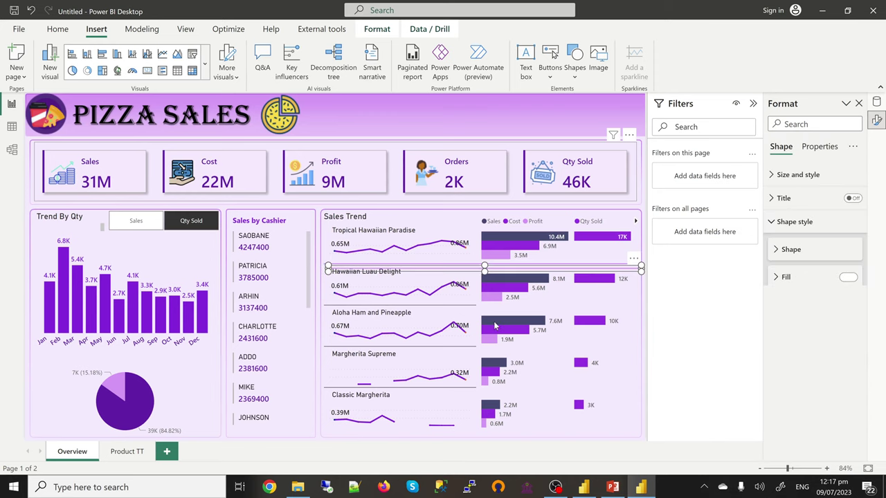
{"action": "left_click_drag", "start_coordinate": [470, 272], "coordinate": [461, 309]}
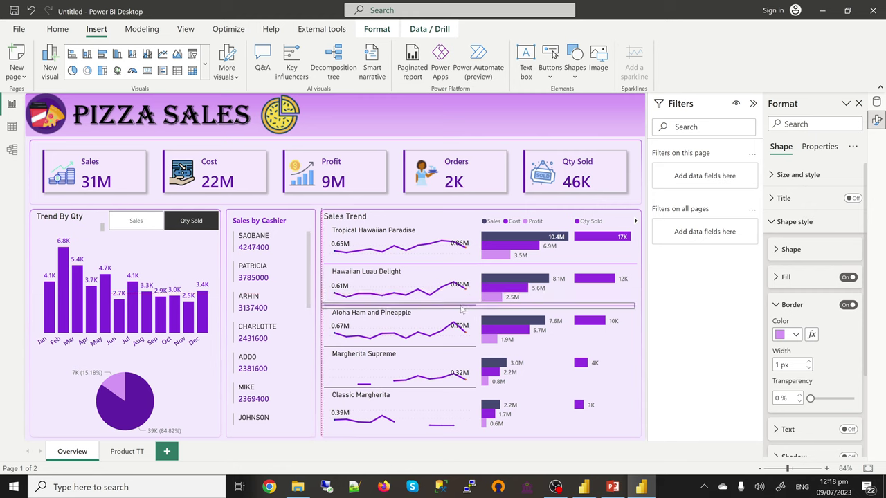
{"action": "left_click_drag", "start_coordinate": [461, 310], "coordinate": [459, 308]}
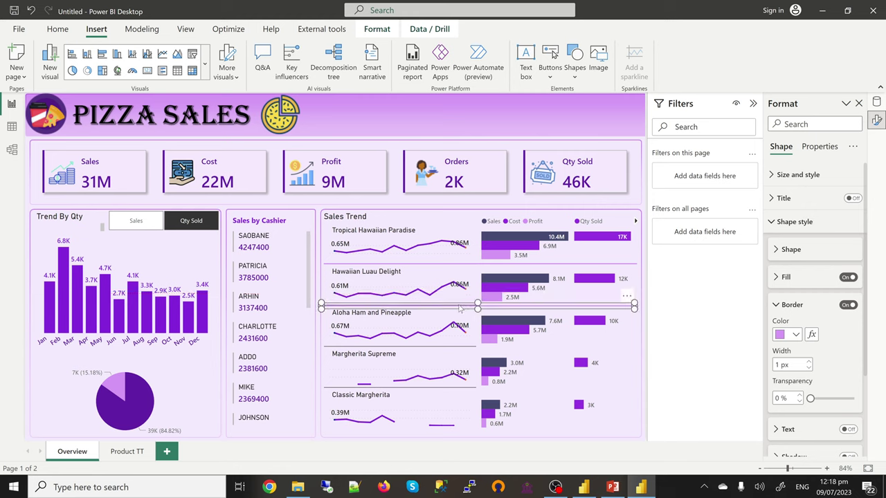
{"action": "key", "text": "Right"}
{"action": "key", "text": "Right"}
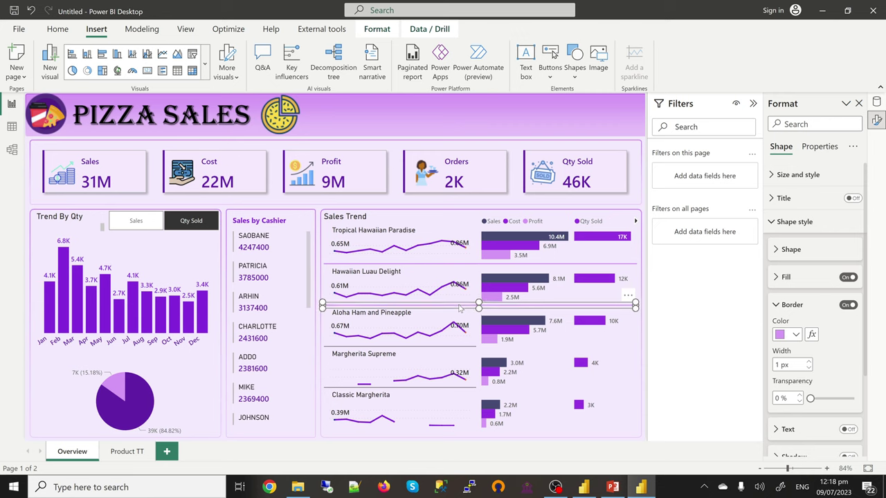
{"action": "key", "text": "Right"}
{"action": "left_click", "coordinate": [409, 116]}
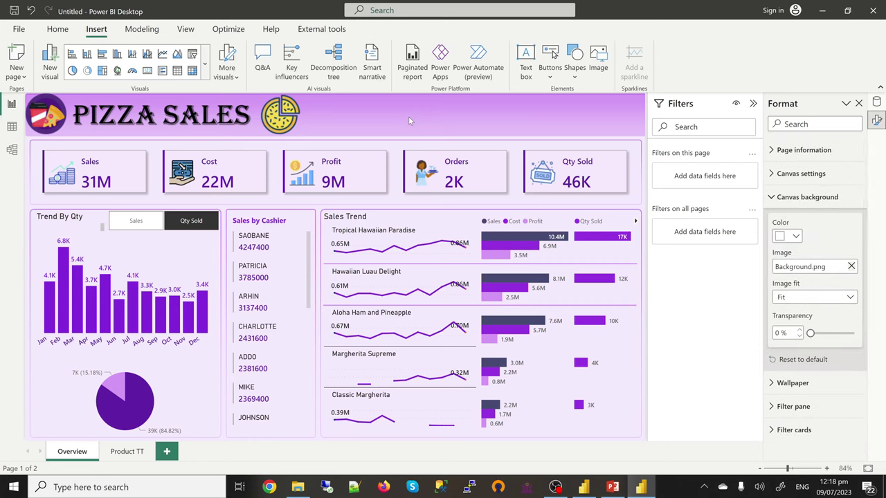
Add dividers below the Aloha Ham and Pineapple and Margherita Supreme rows.
{"action": "left_click", "coordinate": [412, 267]}
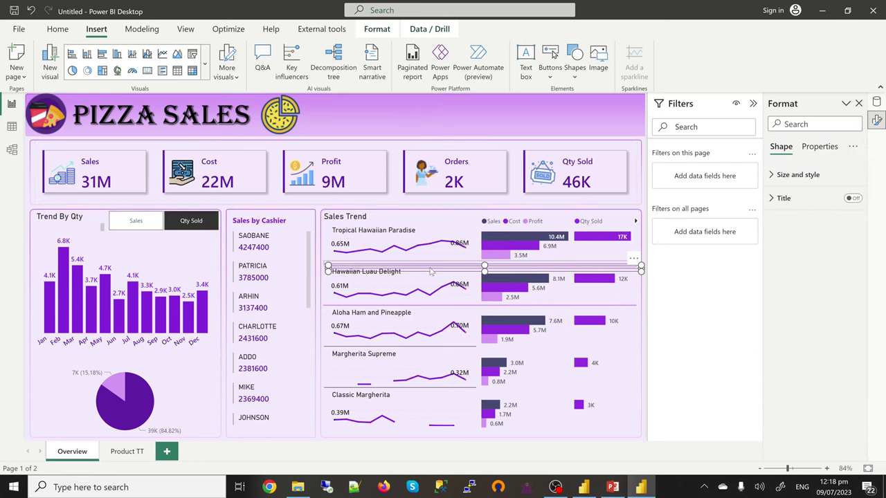
{"action": "left_click_drag", "start_coordinate": [431, 271], "coordinate": [427, 350]}
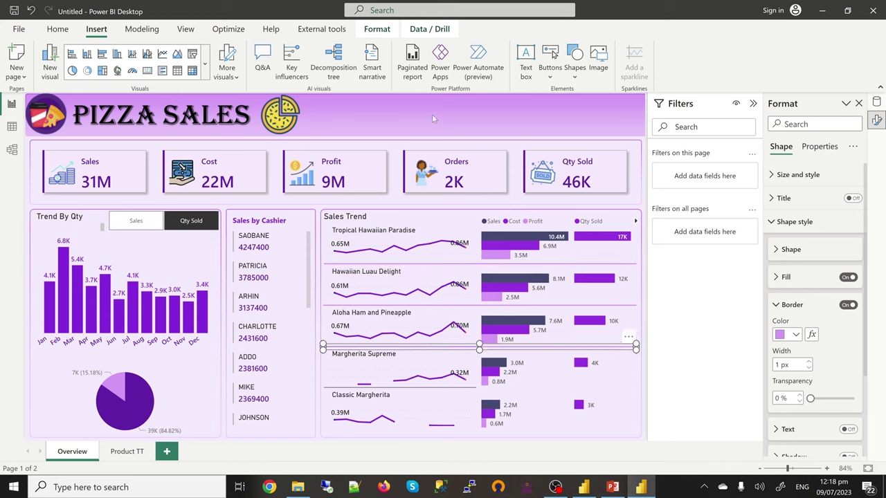
{"action": "left_click", "coordinate": [445, 139]}
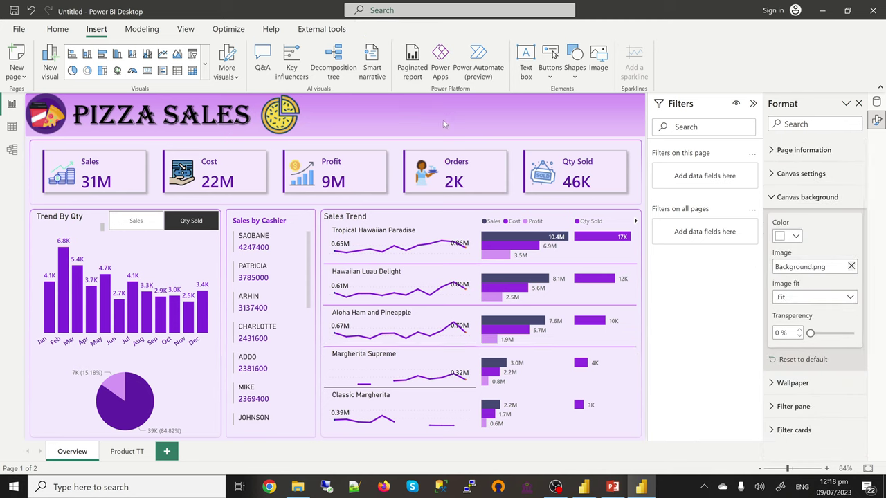
{"action": "left_click", "coordinate": [450, 267]}
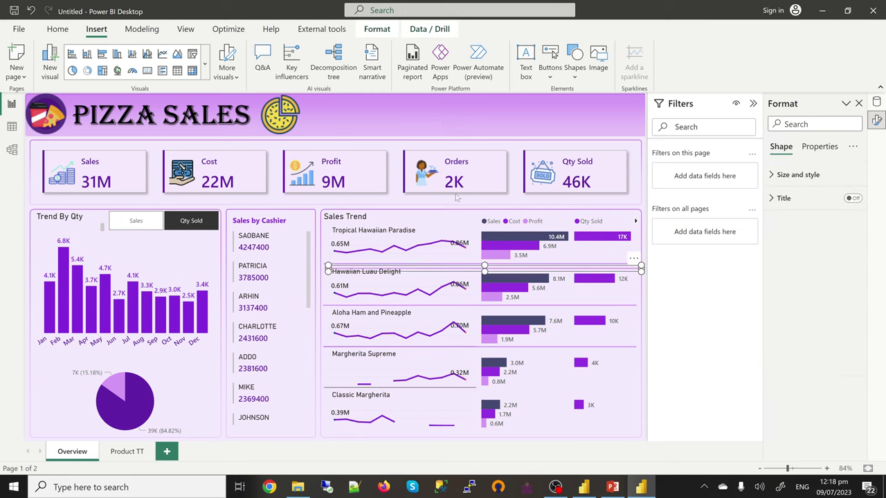
{"action": "left_click_drag", "start_coordinate": [481, 273], "coordinate": [475, 392]}
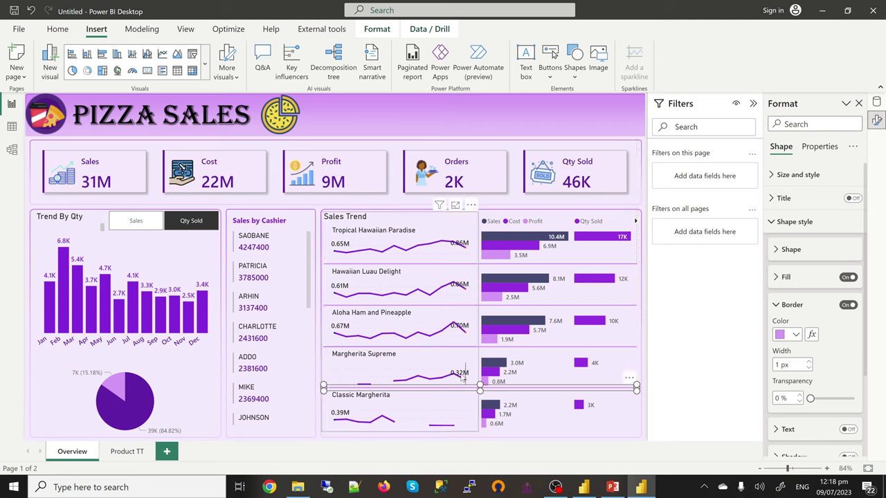
{"action": "left_click", "coordinate": [486, 119]}
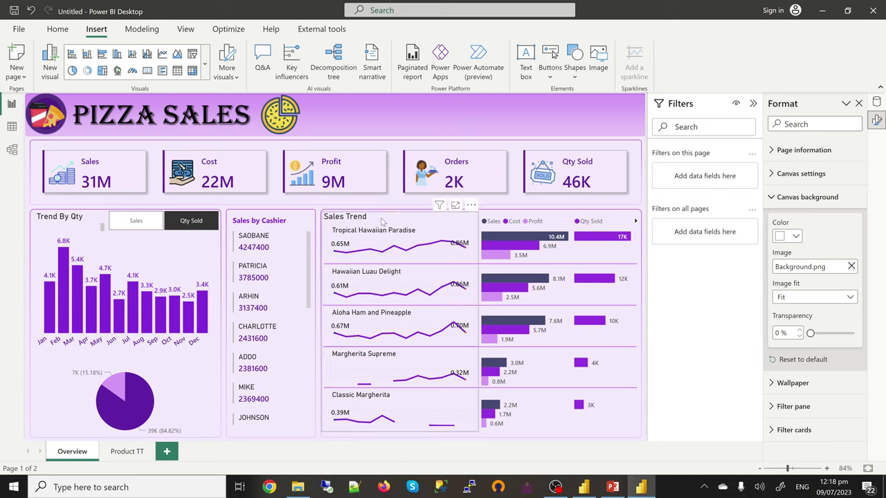
Set the Sales Trend title font to Segoe UI Semibold, size 11 instead of 14.
{"action": "left_click", "coordinate": [421, 216]}
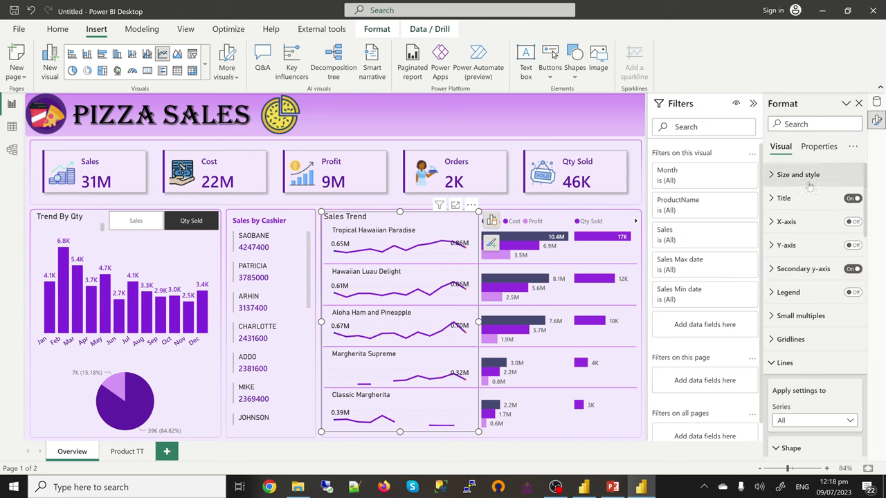
{"action": "left_click", "coordinate": [784, 199]}
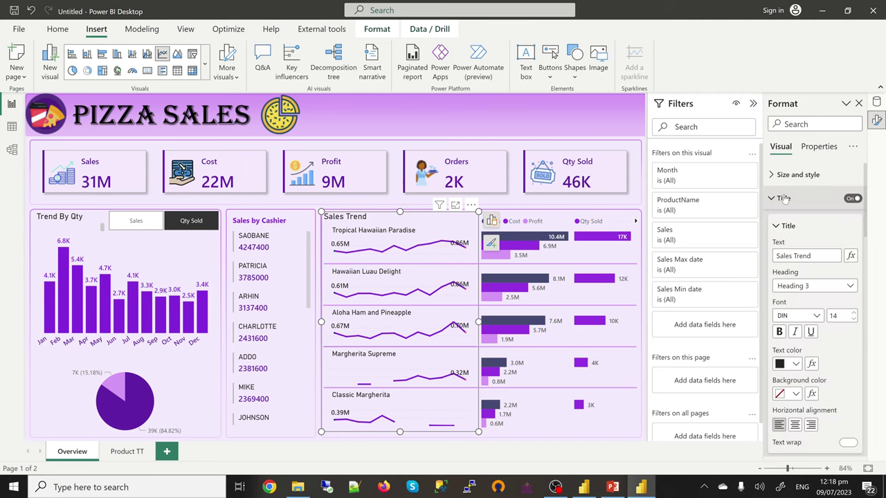
{"action": "left_click", "coordinate": [817, 316]}
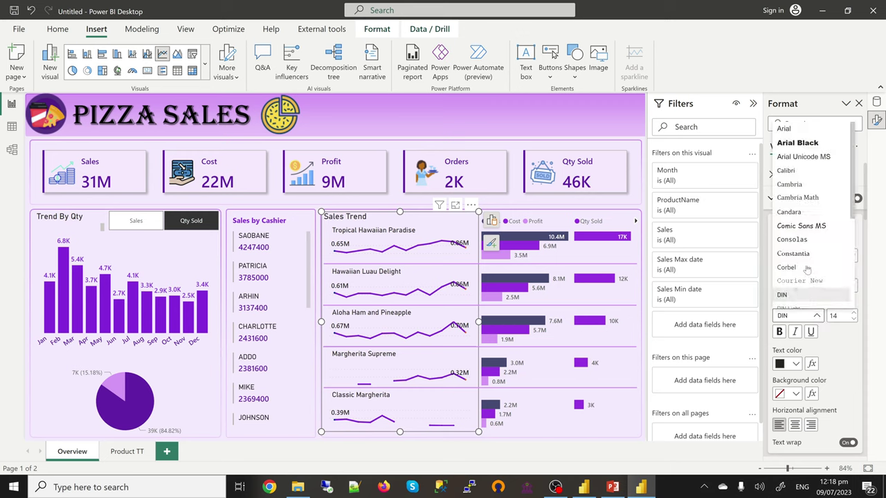
{"action": "scroll", "coordinate": [810, 266], "scroll_direction": "down", "scroll_amount": 3}
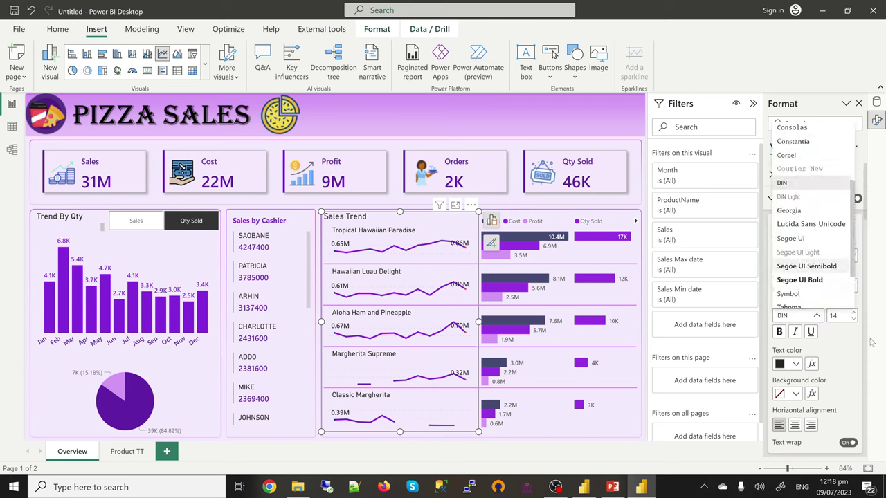
{"action": "left_click", "coordinate": [811, 274]}
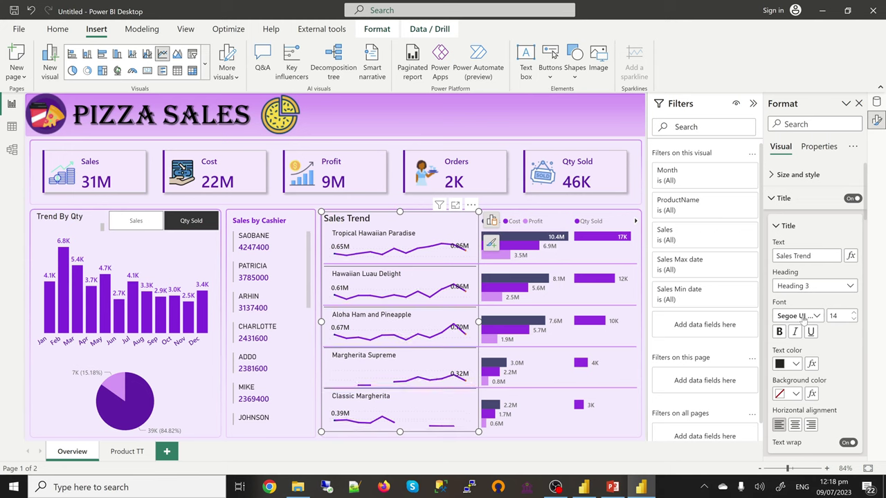
{"action": "left_click", "coordinate": [854, 321]}
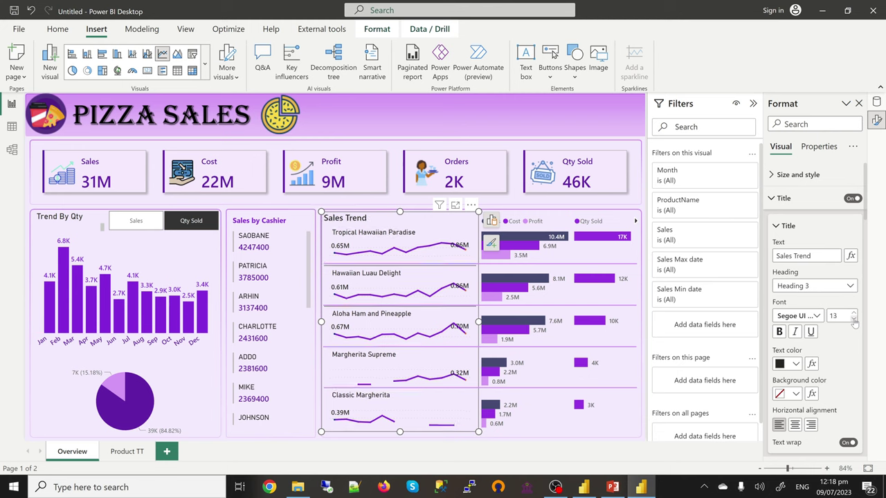
{"action": "left_click", "coordinate": [854, 320]}
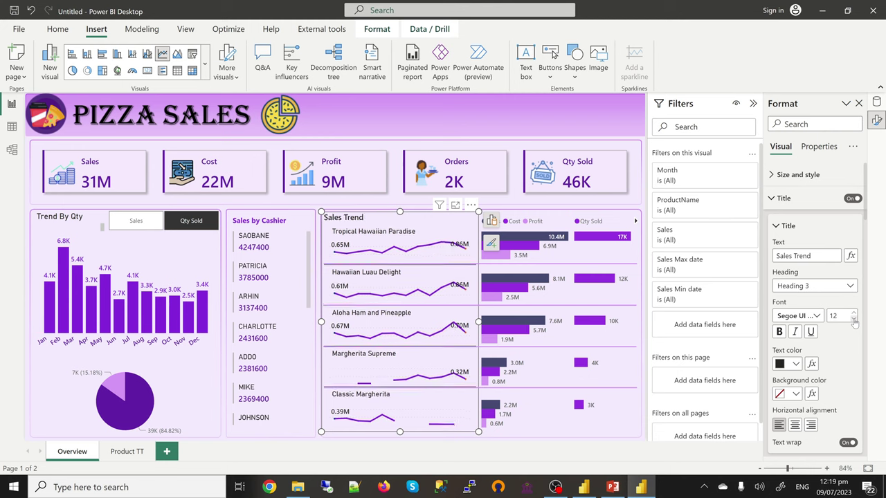
{"action": "left_click", "coordinate": [854, 321]}
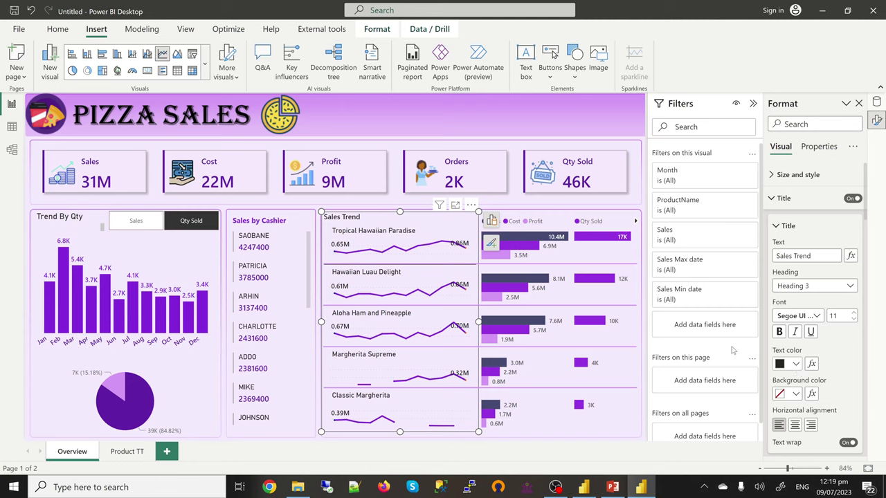
Extend the Sales Trend visual slightly downward.
{"action": "left_click", "coordinate": [487, 263]}
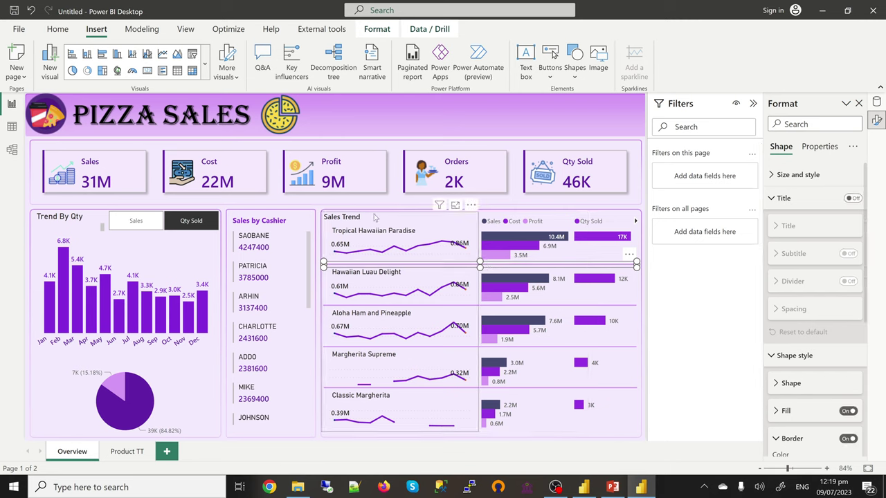
{"action": "left_click", "coordinate": [374, 218]}
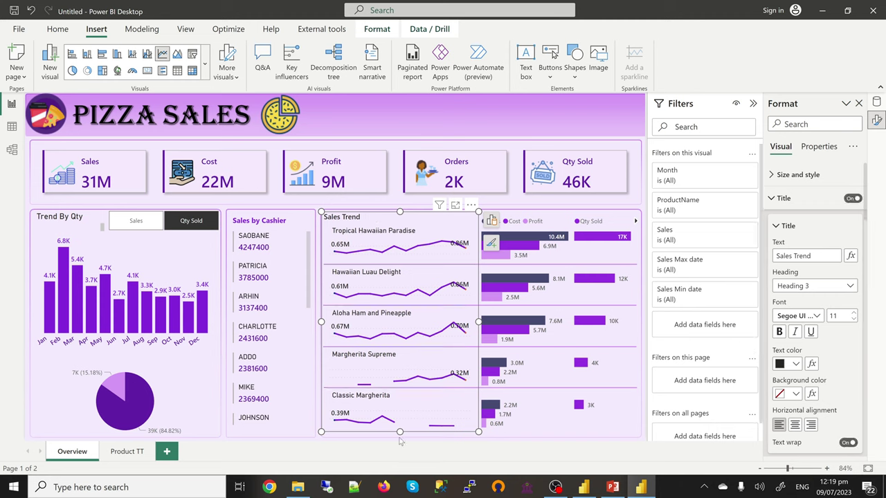
{"action": "left_click_drag", "start_coordinate": [400, 433], "coordinate": [400, 436]}
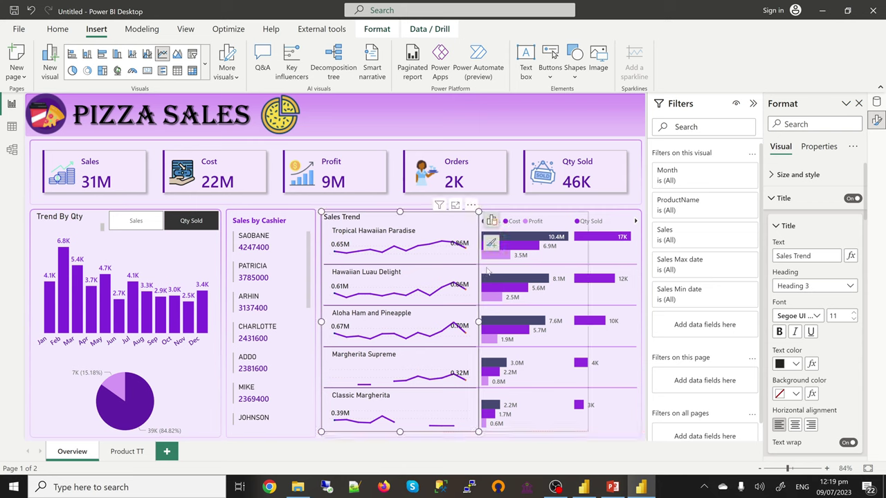
{"action": "left_click", "coordinate": [533, 265]}
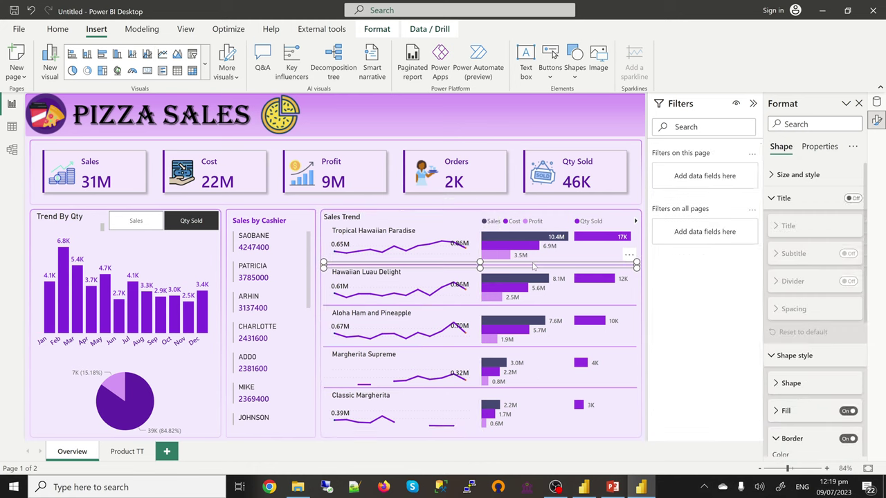
{"action": "left_click", "coordinate": [544, 119]}
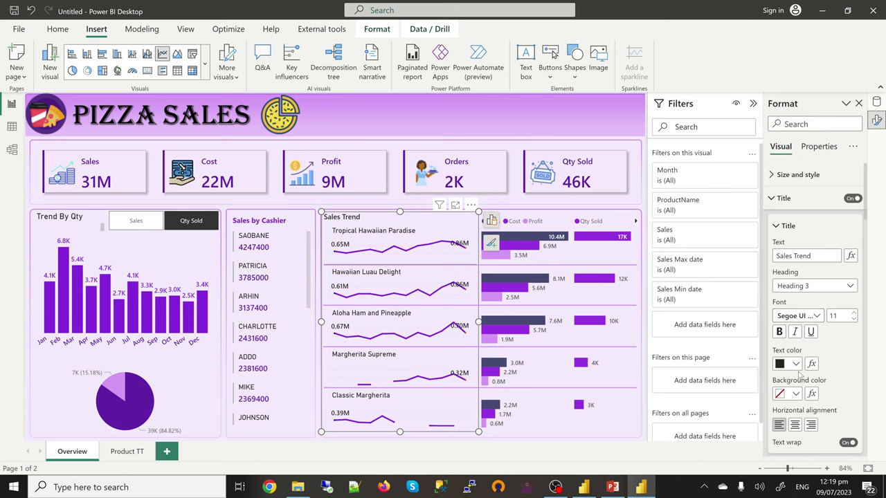
Colour the Sales Trend title purple #8C07DD and switch to the PIZZA_SALES_TUTORIAL report.
{"action": "left_click", "coordinate": [796, 364]}
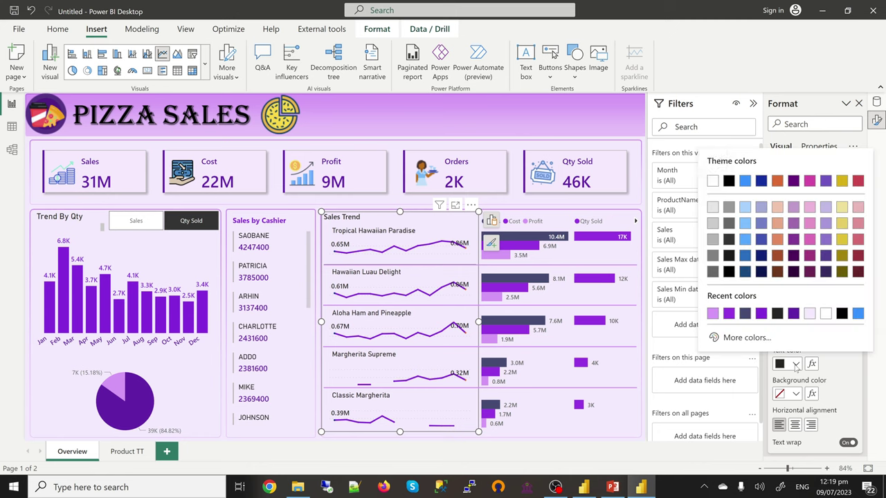
{"action": "left_click", "coordinate": [761, 314]}
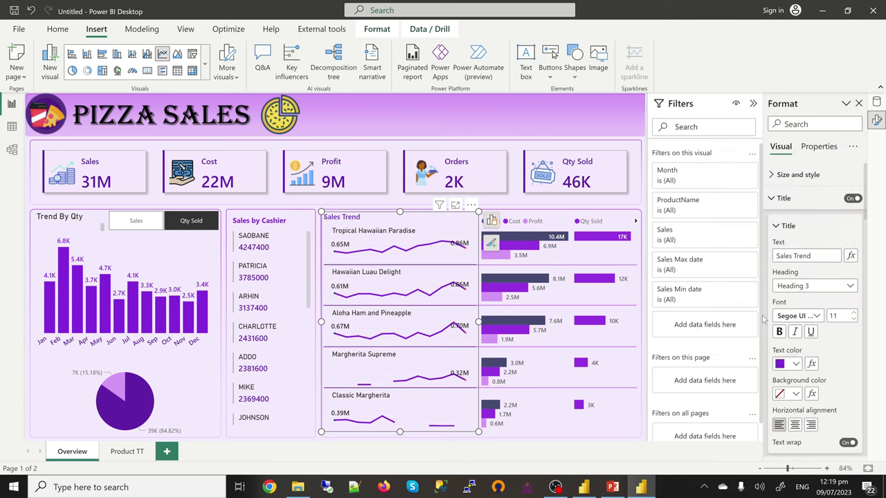
{"action": "left_click", "coordinate": [356, 116]}
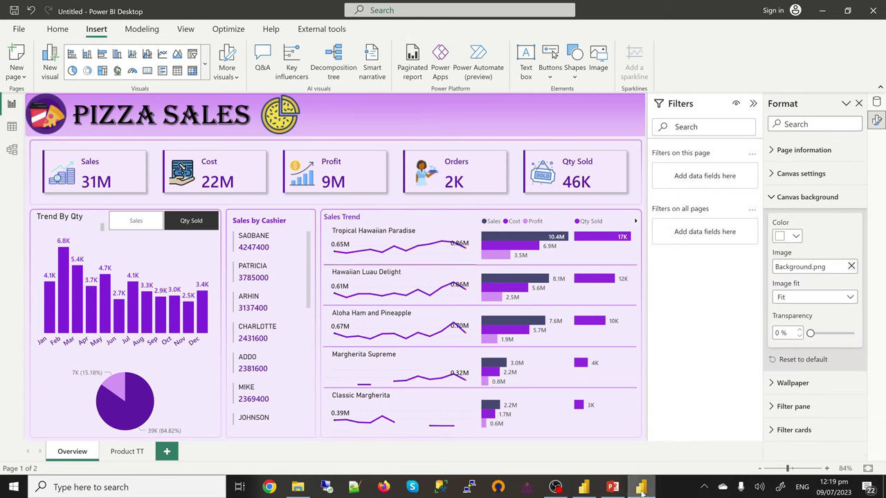
{"action": "left_click", "coordinate": [584, 486]}
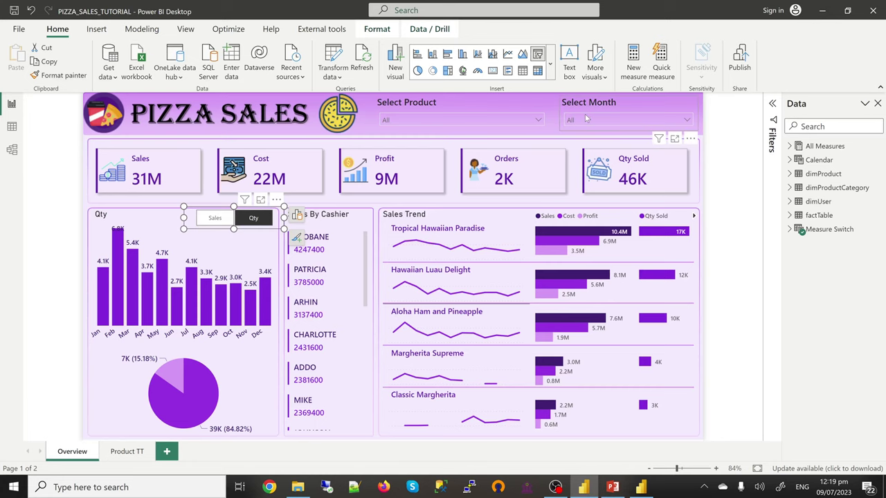
Return to the untitled report and insert a new slicer visual.
{"action": "left_click", "coordinate": [822, 11]}
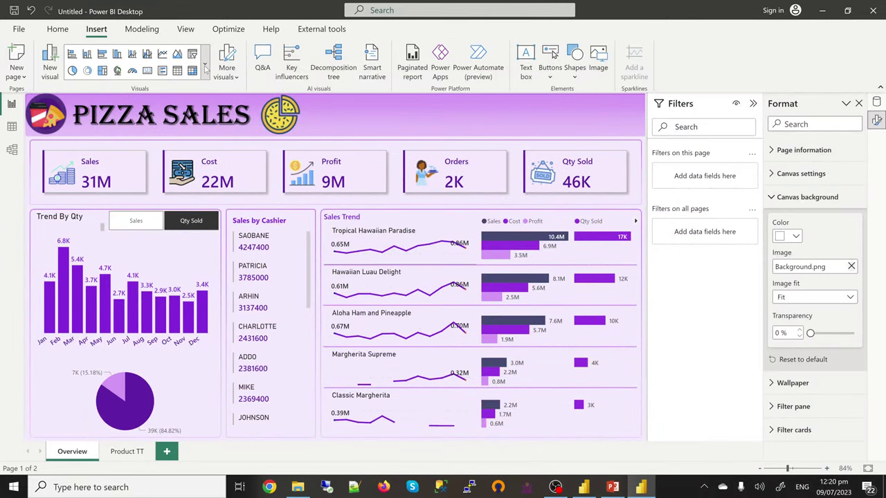
{"action": "left_click", "coordinate": [206, 69]}
{"action": "left_click", "coordinate": [192, 57]}
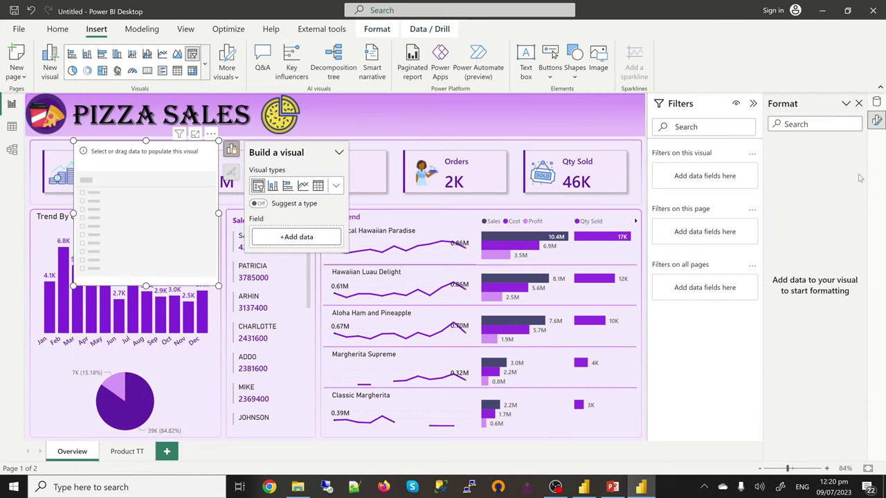
Add ProductCategoryName with ProductName nested under it to the slicer, then shorten it.
{"action": "left_click", "coordinate": [875, 102]}
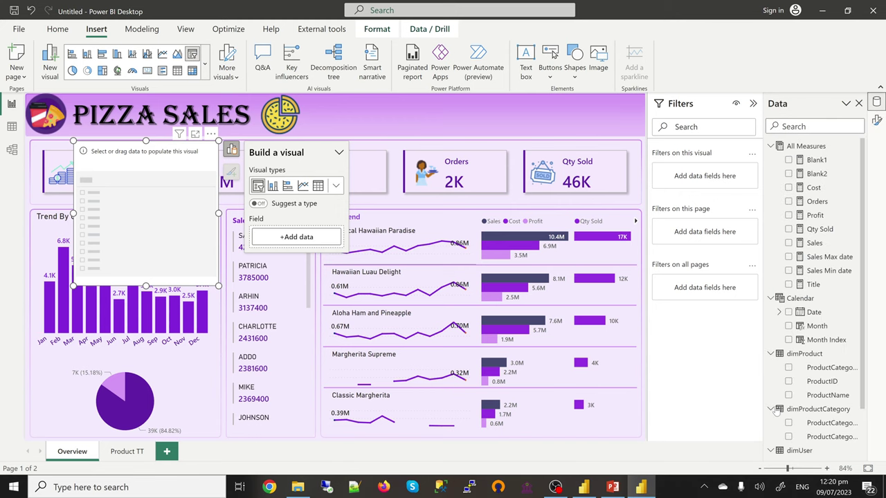
{"action": "scroll", "coordinate": [784, 410], "scroll_direction": "down", "scroll_amount": 3}
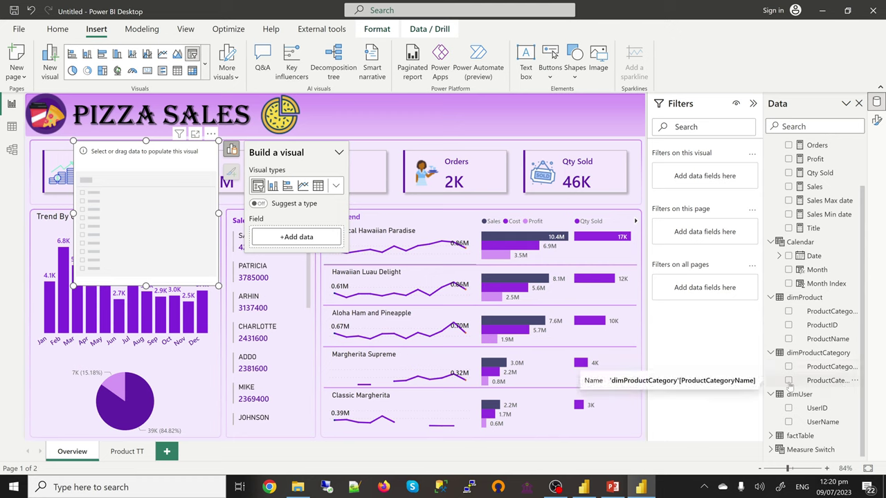
{"action": "left_click", "coordinate": [789, 381]}
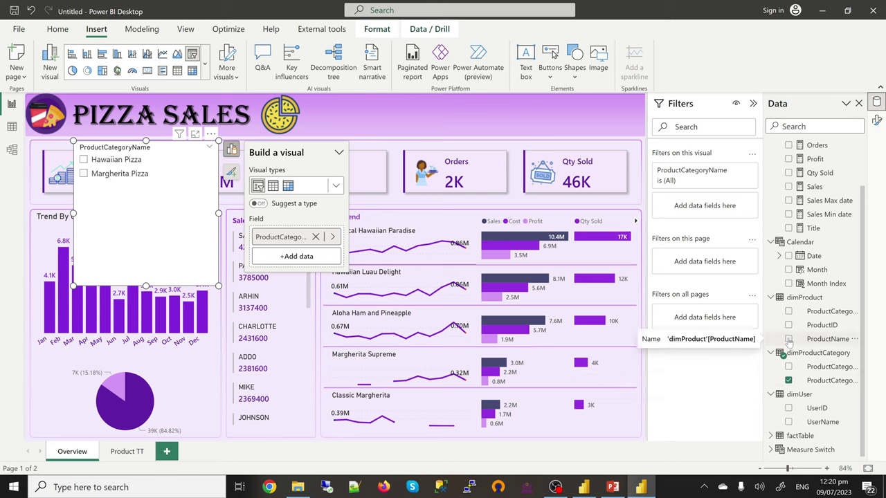
{"action": "left_click", "coordinate": [788, 339]}
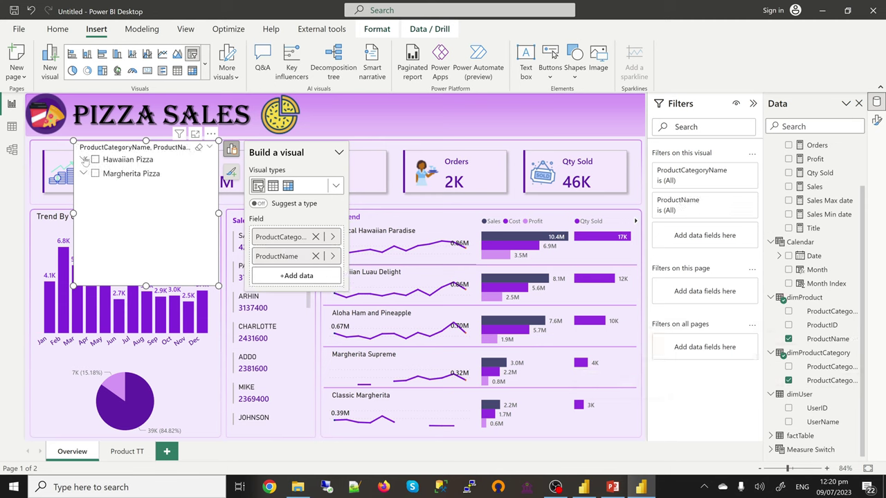
{"action": "left_click", "coordinate": [83, 160]}
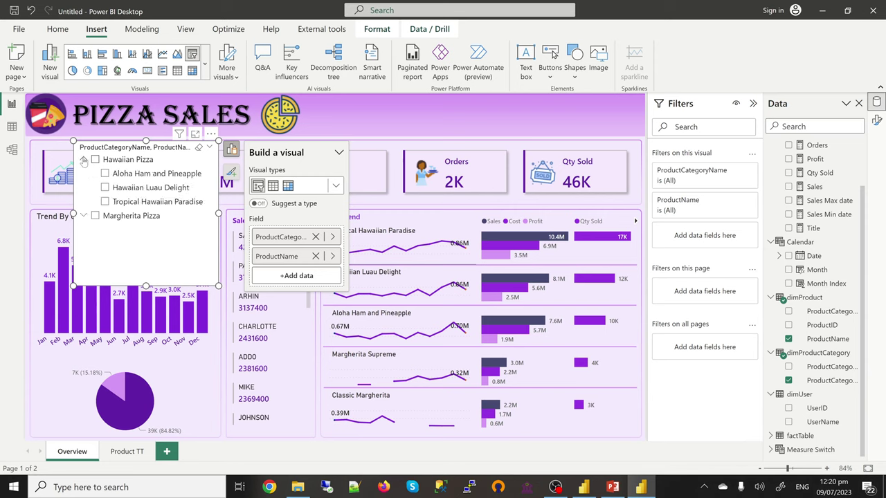
{"action": "left_click", "coordinate": [83, 160]}
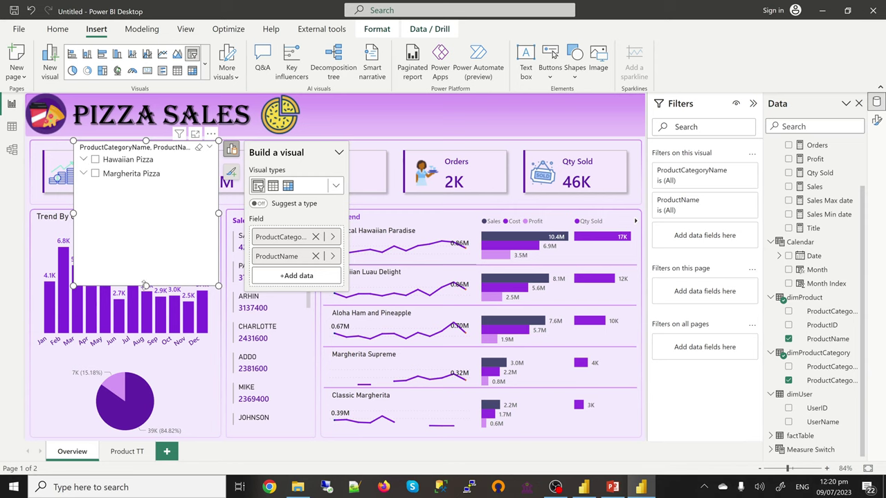
{"action": "left_click_drag", "start_coordinate": [145, 285], "coordinate": [149, 199]}
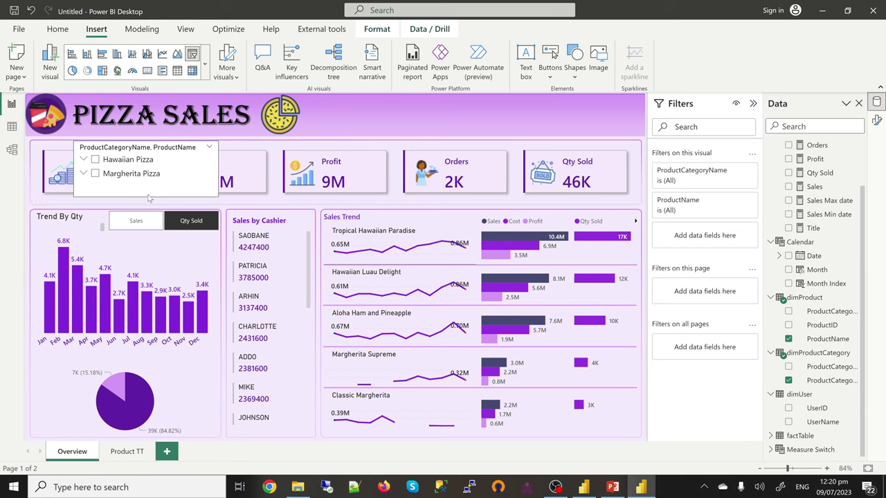
{"action": "left_click", "coordinate": [876, 121]}
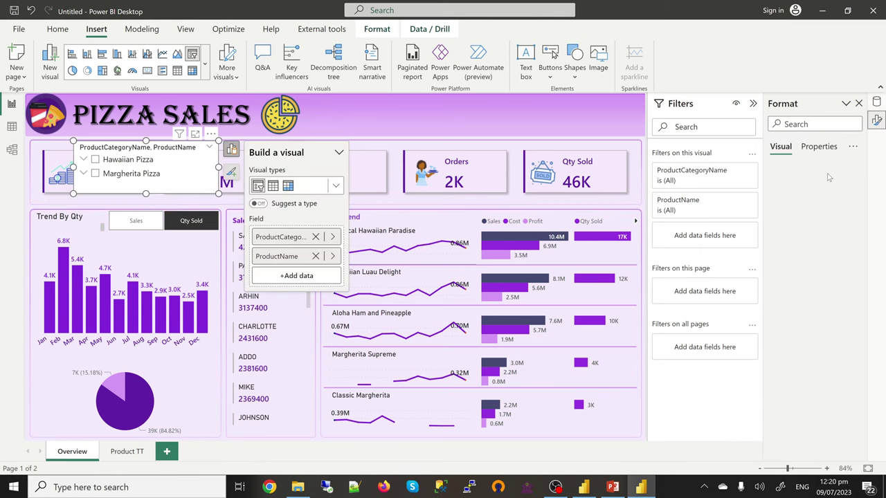
Change the product slicer to Dropdown style and shrink it to a single row.
{"action": "left_click", "coordinate": [803, 198]}
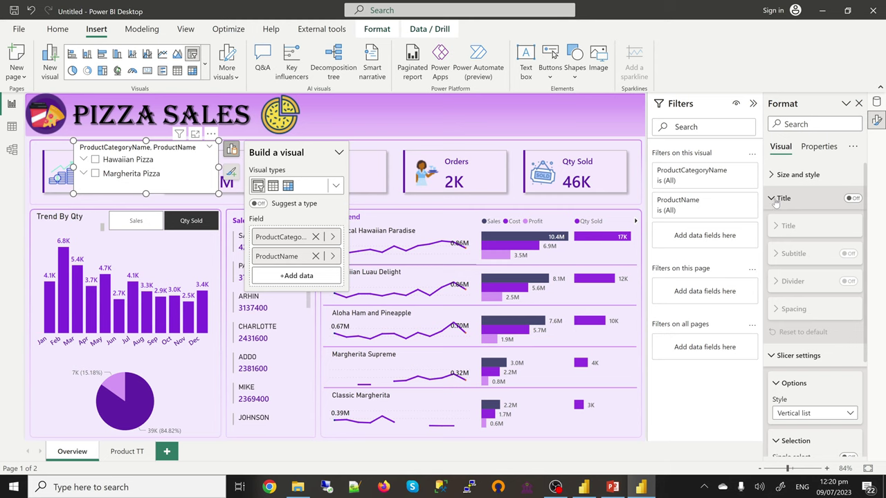
{"action": "left_click", "coordinate": [775, 200]}
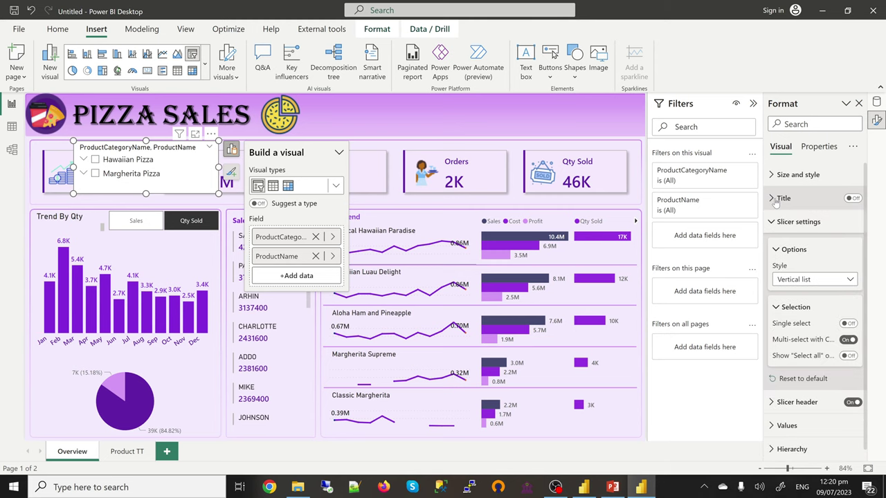
{"action": "left_click", "coordinate": [806, 279]}
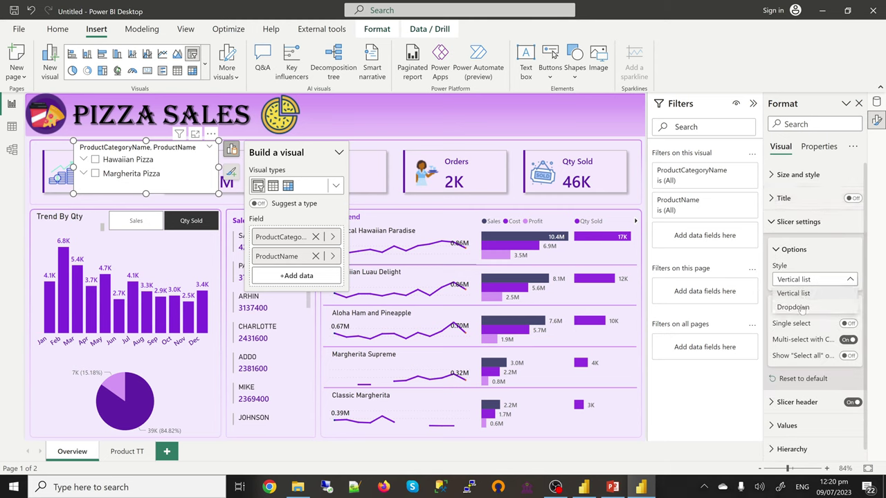
{"action": "left_click", "coordinate": [801, 309]}
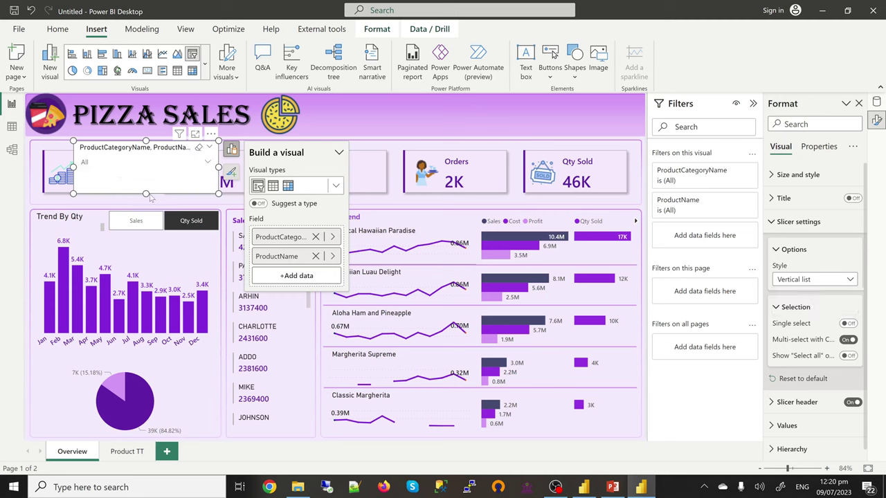
{"action": "left_click_drag", "start_coordinate": [146, 193], "coordinate": [158, 178]}
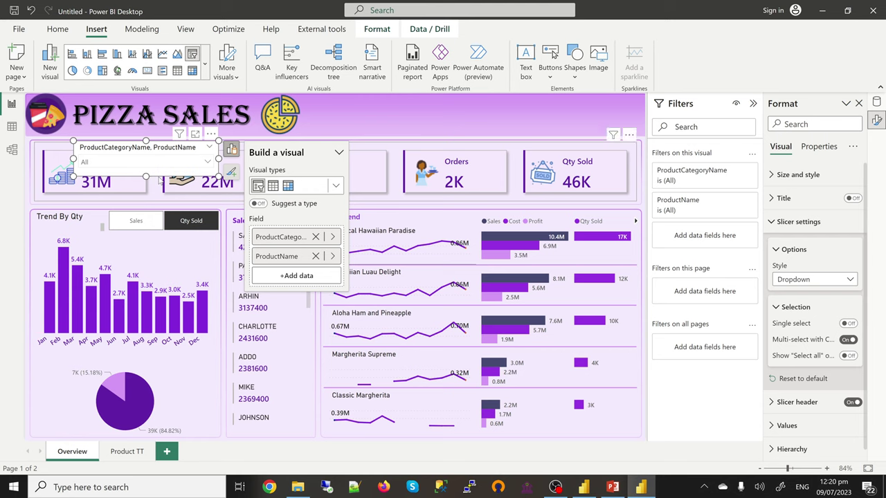
Turn off the slicer background and move it into the purple header bar.
{"action": "left_click", "coordinate": [789, 222]}
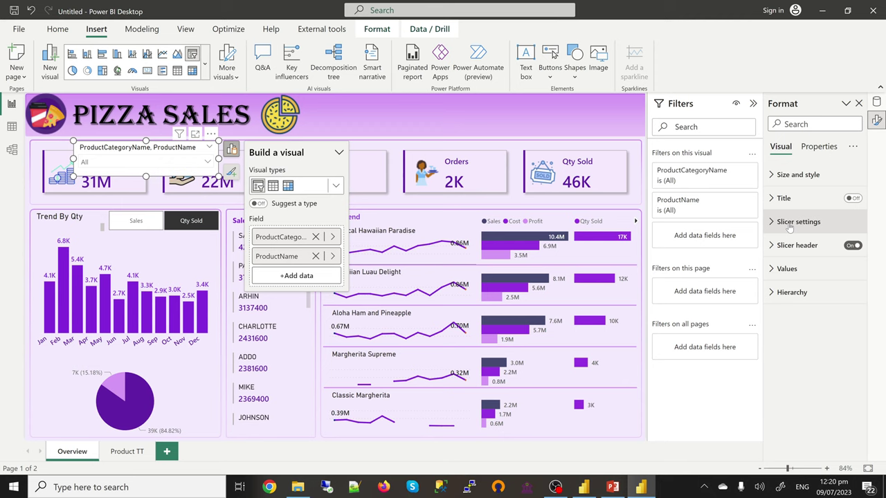
{"action": "left_click", "coordinate": [780, 174]}
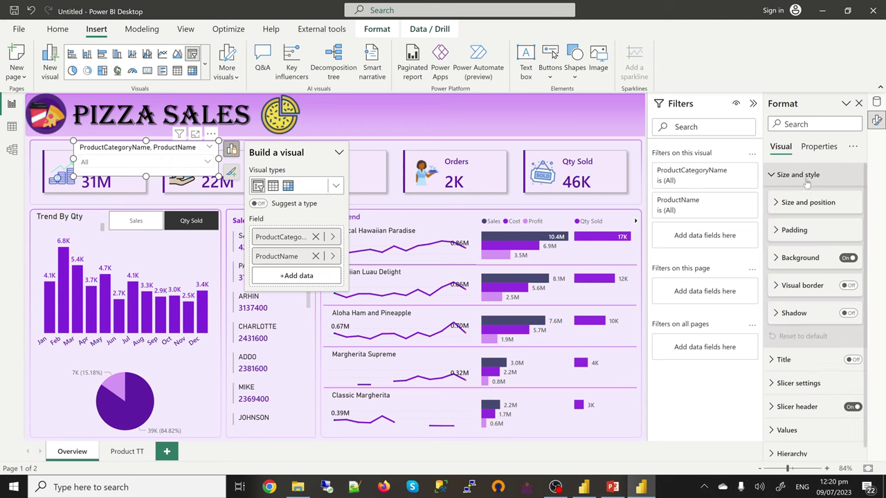
{"action": "left_click", "coordinate": [847, 258]}
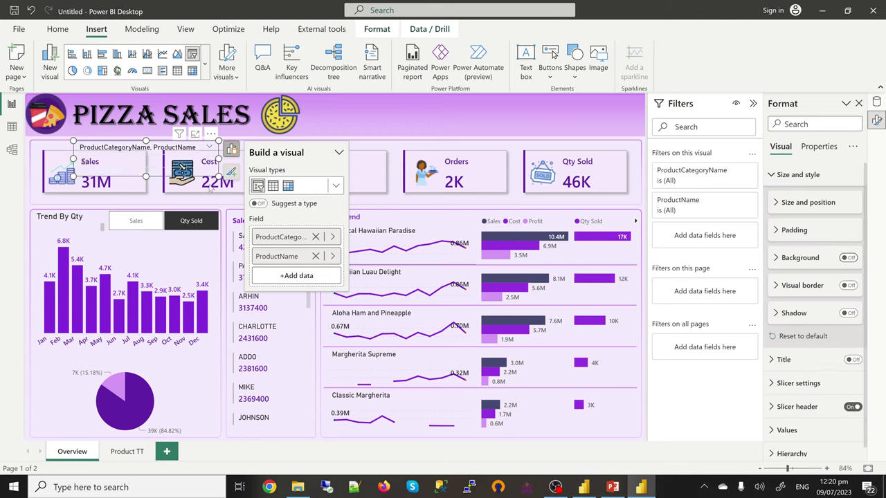
{"action": "left_click_drag", "start_coordinate": [170, 148], "coordinate": [488, 120]}
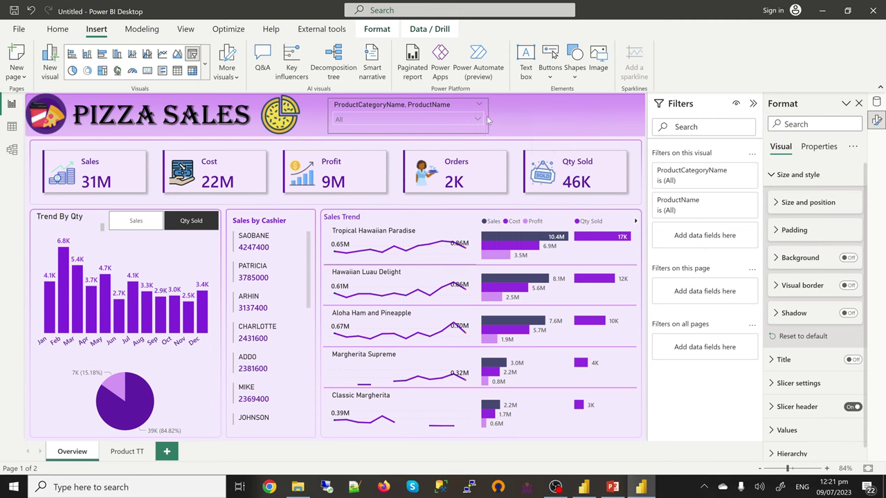
Set the header slicer's heading font to Segoe UI Semibold.
{"action": "left_click", "coordinate": [398, 124]}
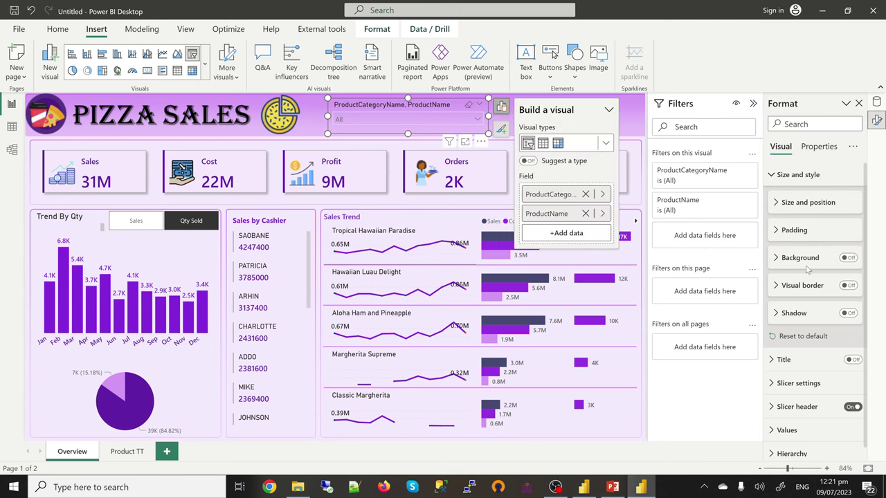
{"action": "left_click", "coordinate": [801, 177]}
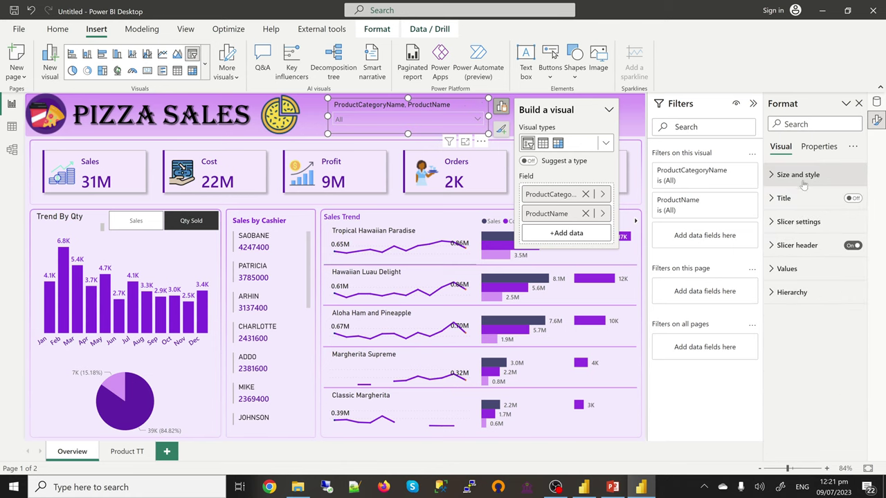
{"action": "left_click", "coordinate": [797, 246]}
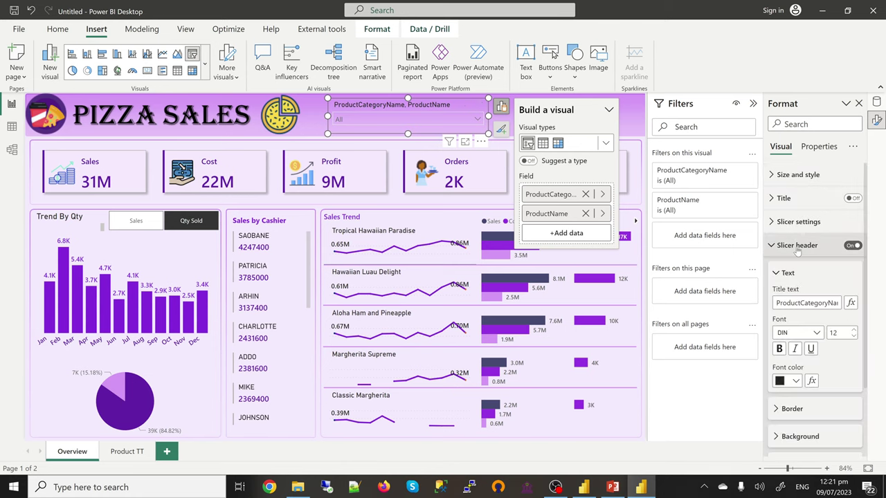
{"action": "left_click", "coordinate": [816, 333]}
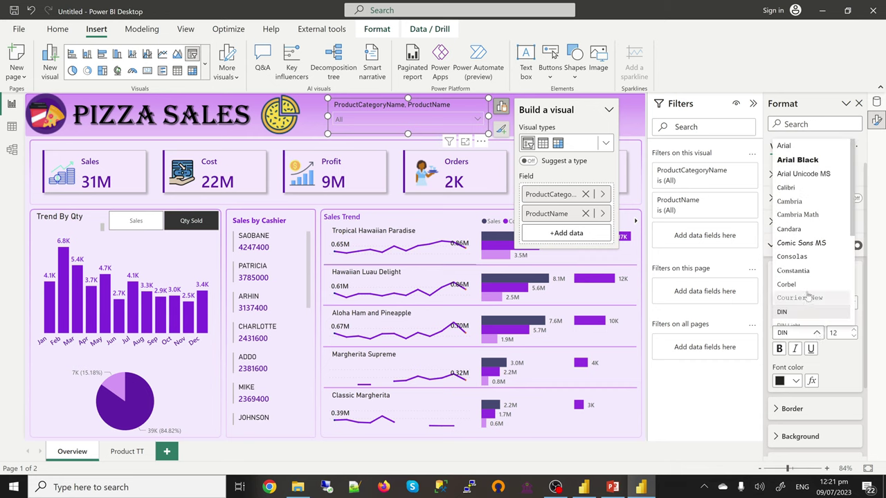
{"action": "scroll", "coordinate": [809, 304], "scroll_direction": "down", "scroll_amount": 3}
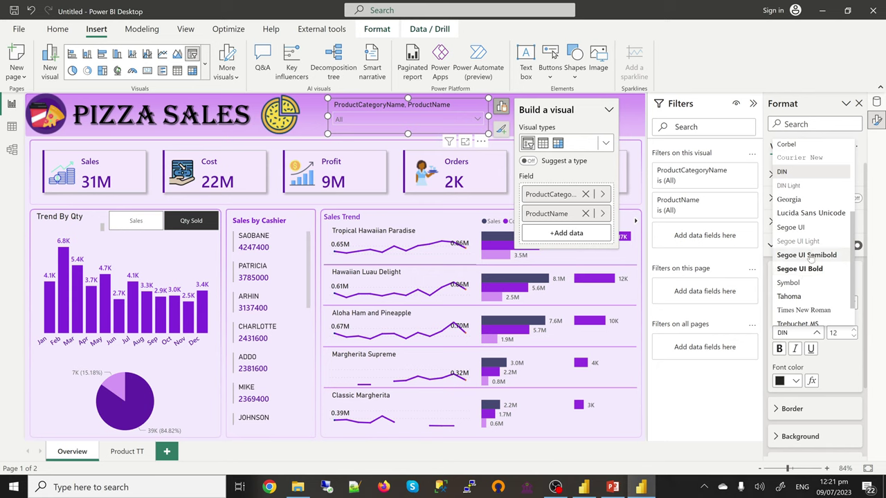
{"action": "left_click", "coordinate": [811, 255]}
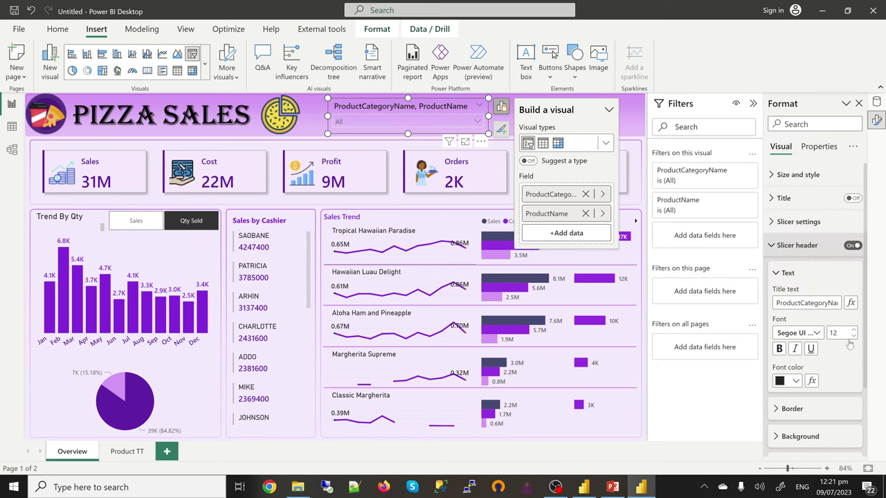
Replace the slicer heading text ProductName with 'Select Product'.
{"action": "triple_click", "coordinate": [793, 305]}
{"action": "type", "text": "ProductName"}
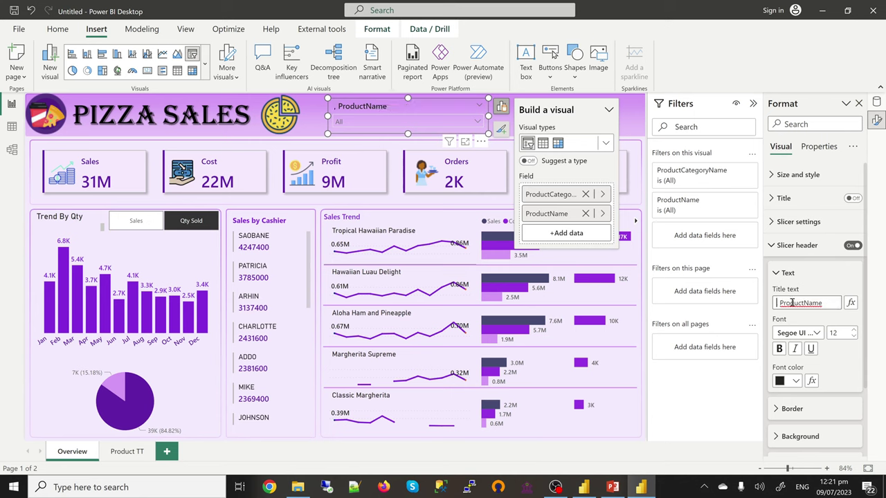
{"action": "key", "text": "Delete"}
{"action": "key", "text": "Delete"}
{"action": "key", "text": "Delete"}
{"action": "key", "text": "Delete"}
{"action": "key", "text": "Delete"}
{"action": "key", "text": "Delete"}
{"action": "key", "text": "Delete"}
{"action": "key", "text": "Delete"}
{"action": "key", "text": "Delete"}
{"action": "key", "text": "Delete"}
{"action": "key", "text": "Delete"}
{"action": "type", "text": "Select"}
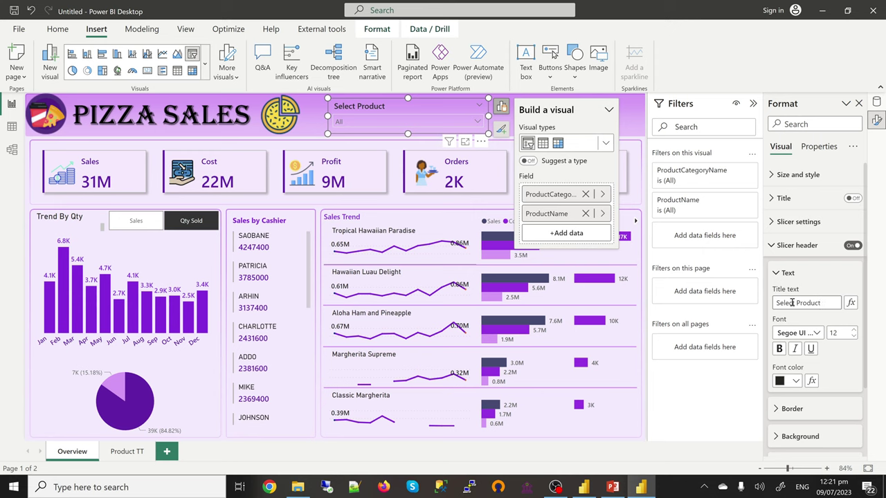
{"action": "left_click", "coordinate": [631, 125]}
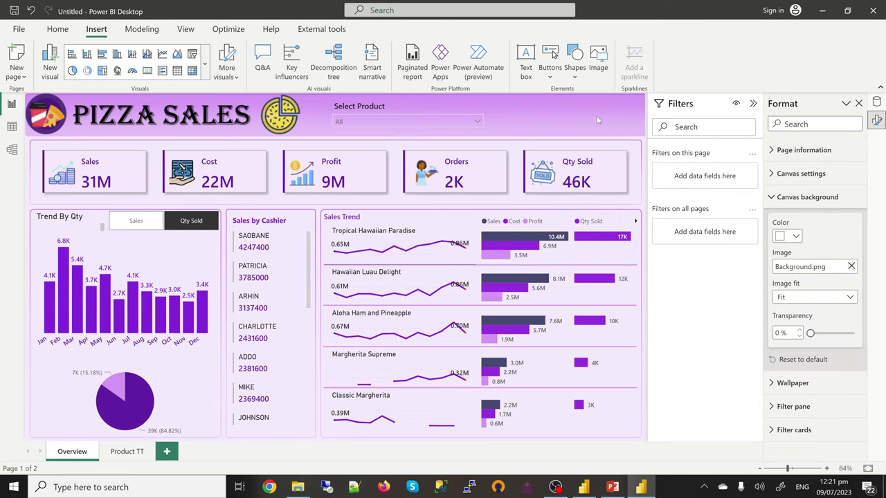
Copy the slicer to its right and swap its product fields for Month.
{"action": "left_click", "coordinate": [565, 120]}
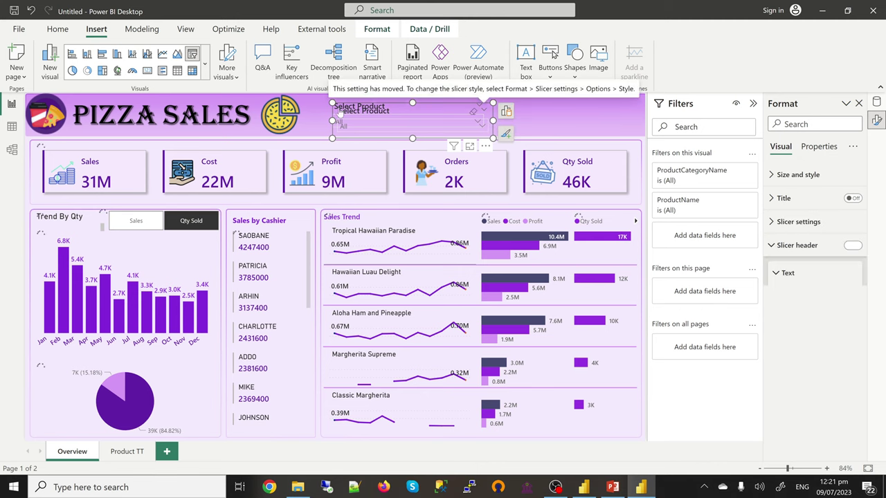
{"action": "left_click_drag", "start_coordinate": [335, 114], "coordinate": [600, 102]}
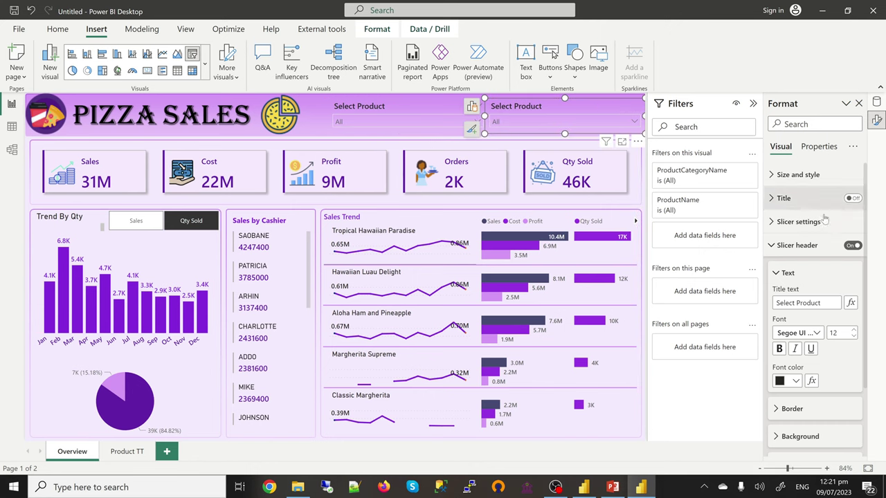
{"action": "left_click", "coordinate": [877, 102]}
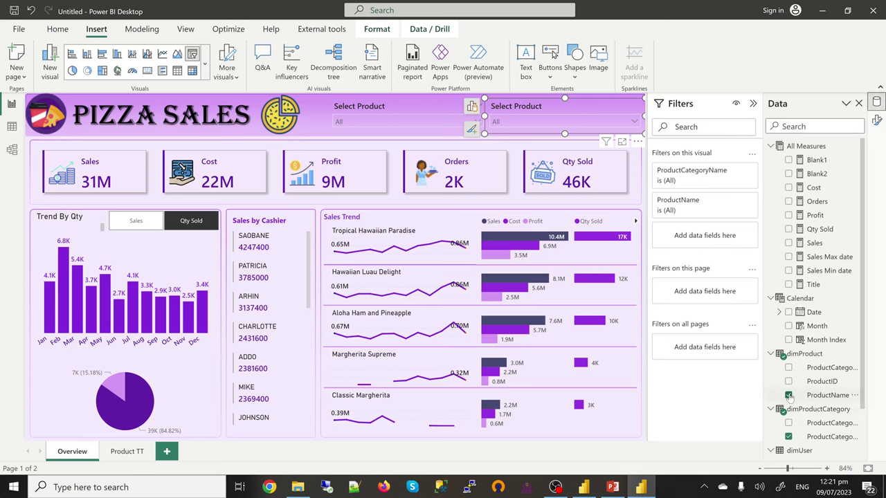
{"action": "left_click", "coordinate": [789, 396]}
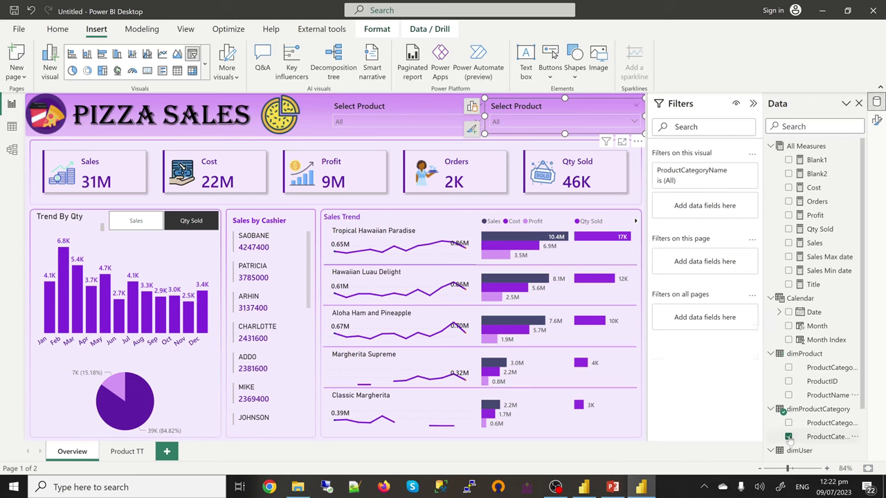
{"action": "left_click", "coordinate": [789, 438]}
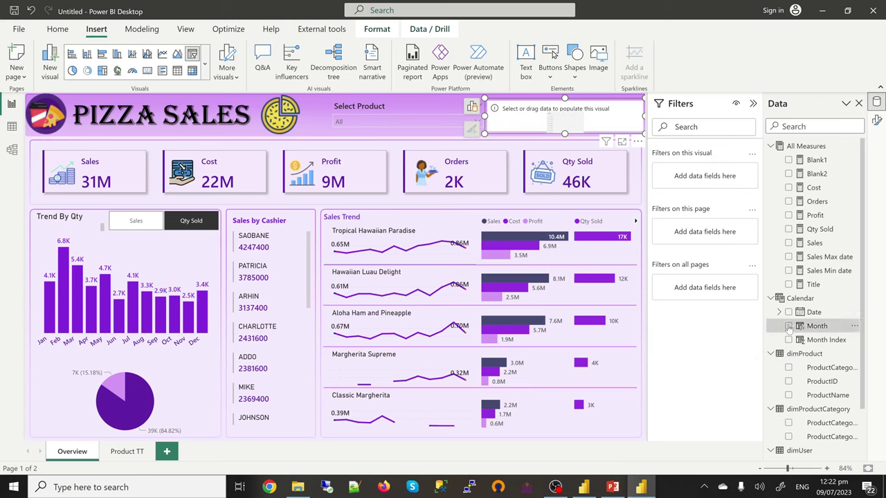
{"action": "left_click", "coordinate": [789, 326]}
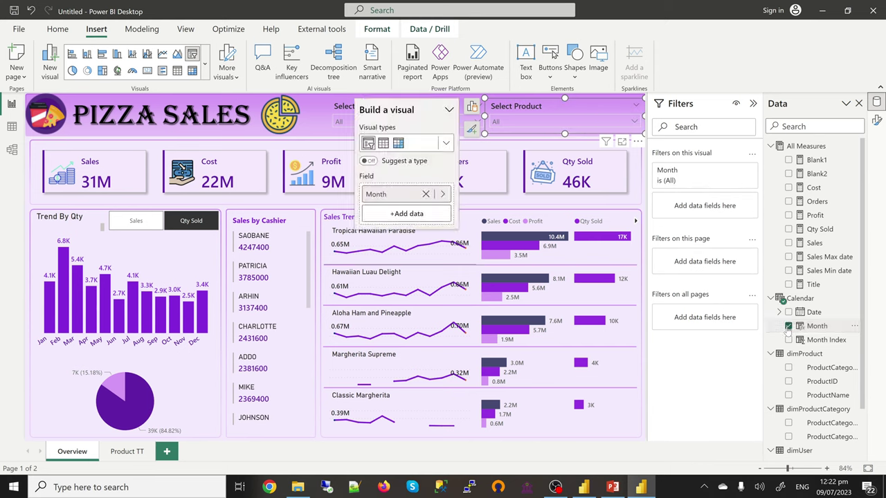
{"action": "left_click", "coordinate": [627, 123]}
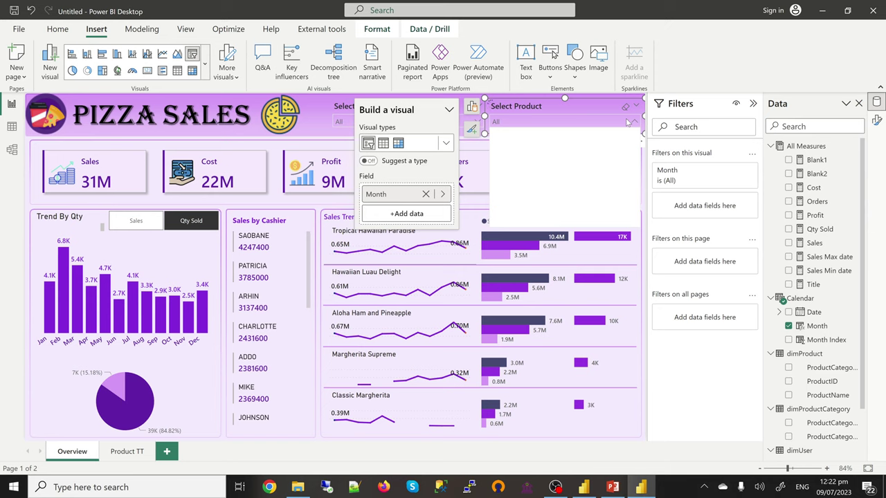
{"action": "left_click", "coordinate": [628, 123]}
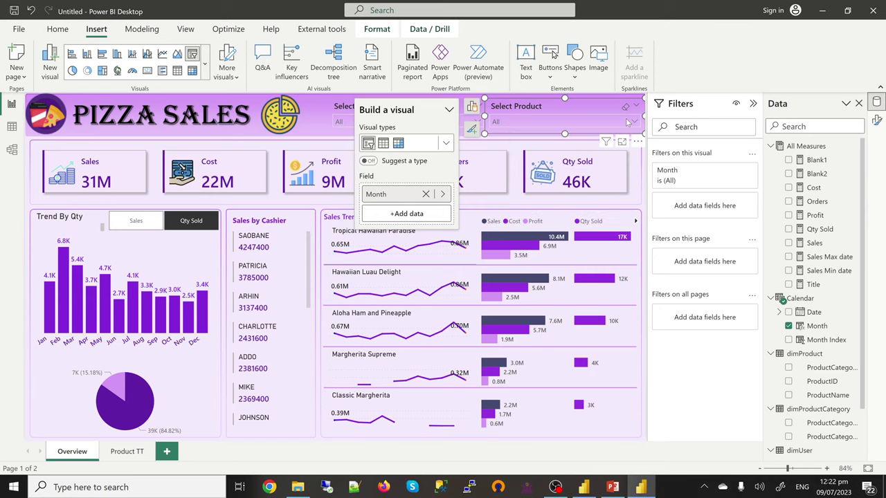
Retitle the copied slicer's heading to 'Select Month'.
{"action": "left_click", "coordinate": [877, 122]}
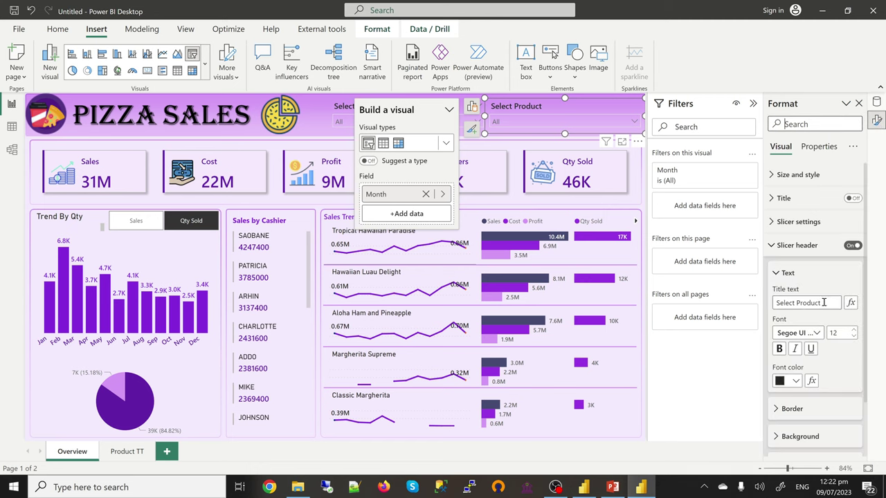
{"action": "left_click_drag", "start_coordinate": [824, 302], "coordinate": [805, 303]}
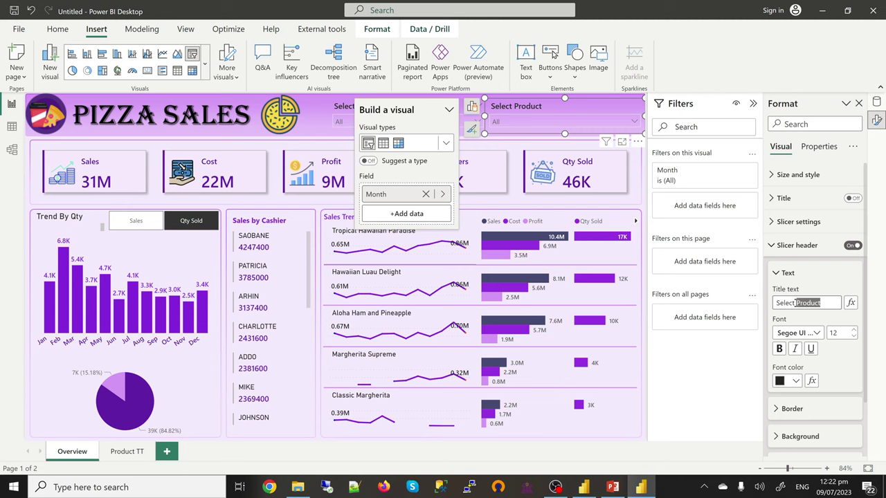
{"action": "type", "text": "Month"}
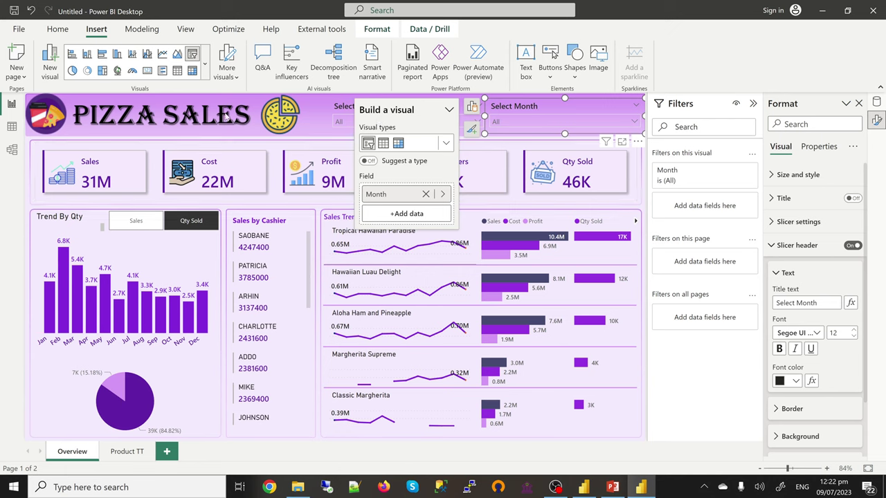
{"action": "left_click", "coordinate": [238, 126]}
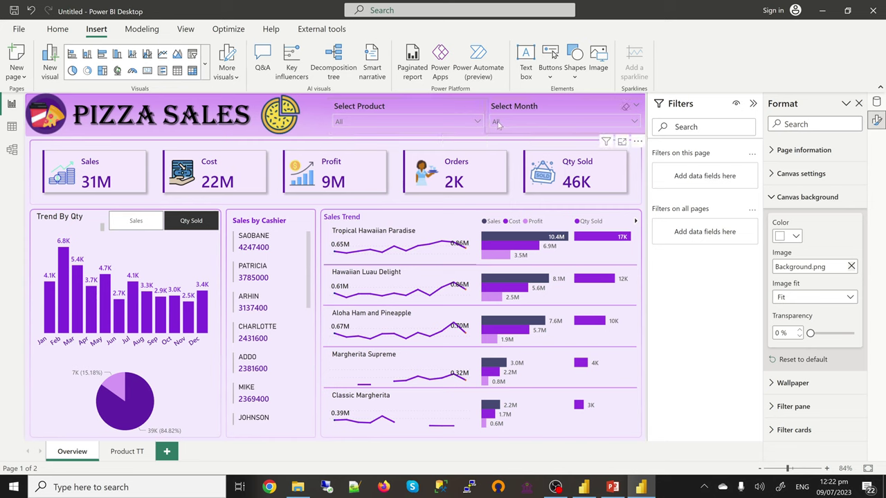
Choose Sales instead of Qty Sold on the trend chart's measure switch.
{"action": "left_click", "coordinate": [195, 225]}
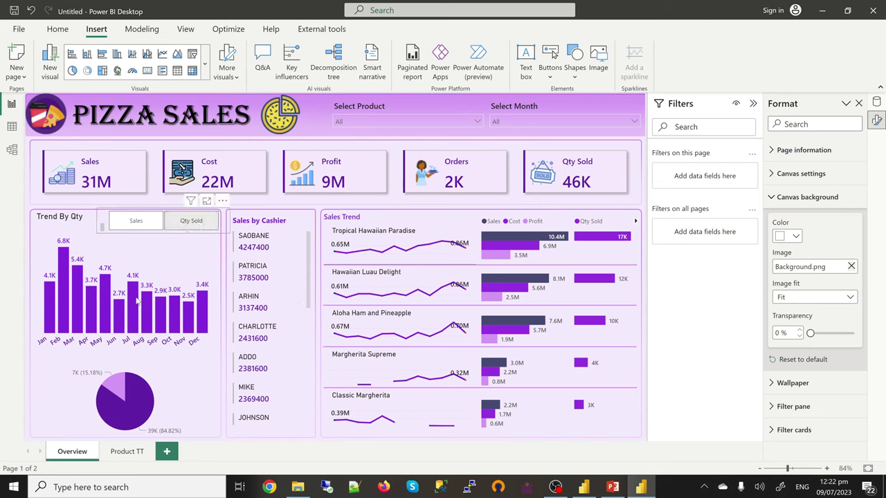
{"action": "left_click", "coordinate": [131, 221]}
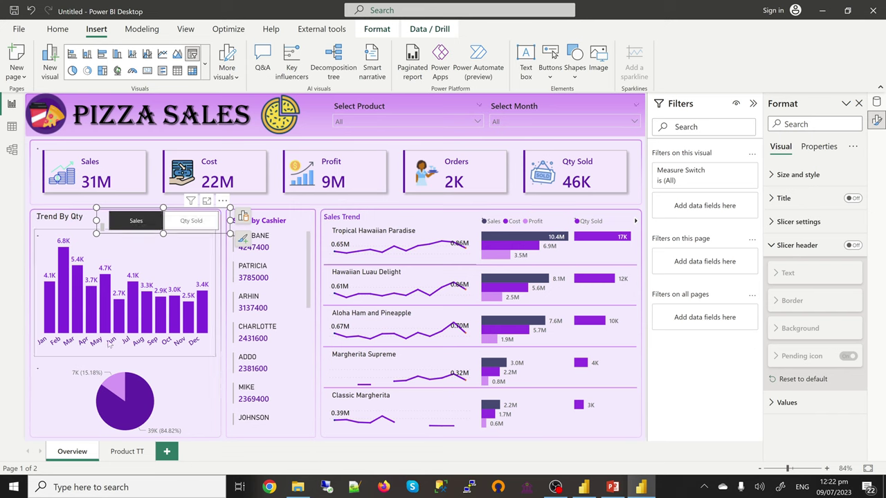